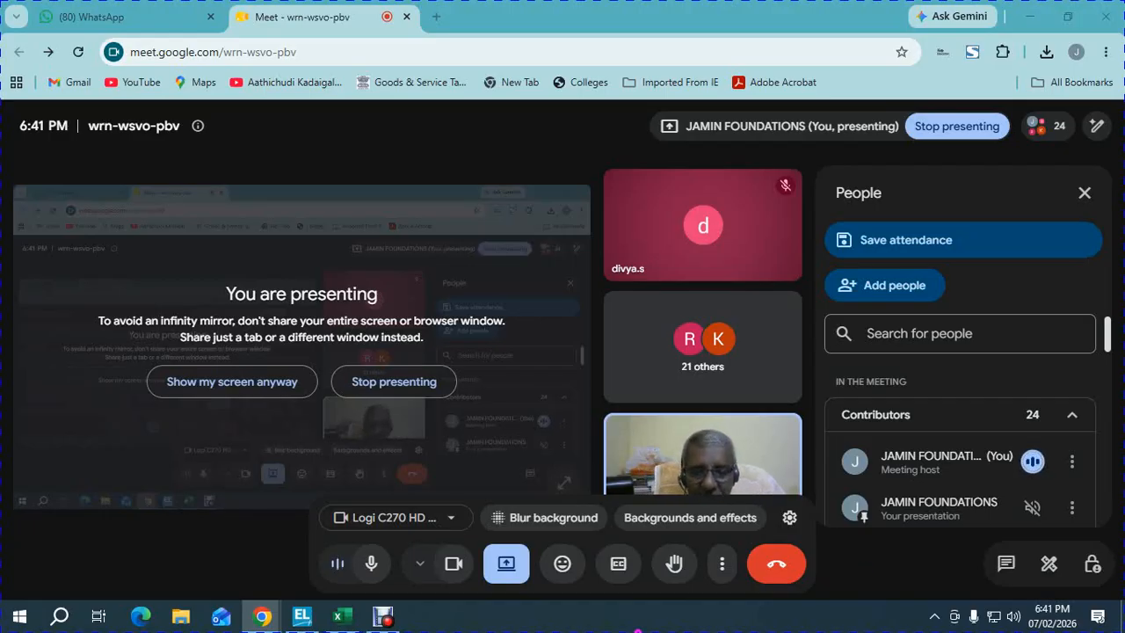
- After a look at the trial balance workbook, admit the waiting participant to reach 25 people
left_click(326, 523)
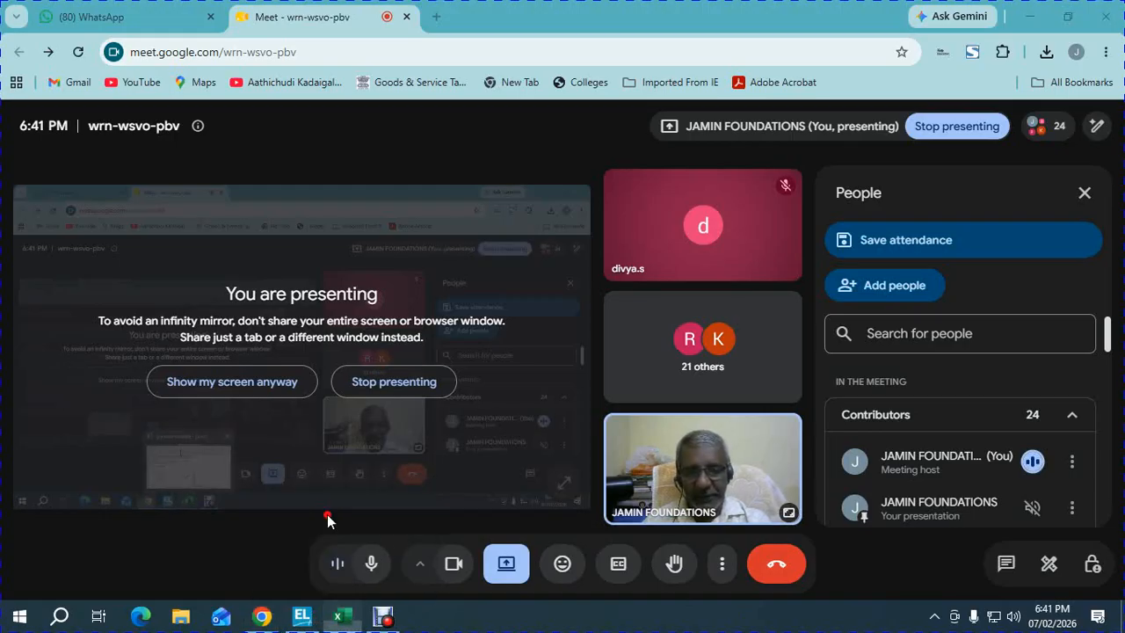
left_click(370, 310)
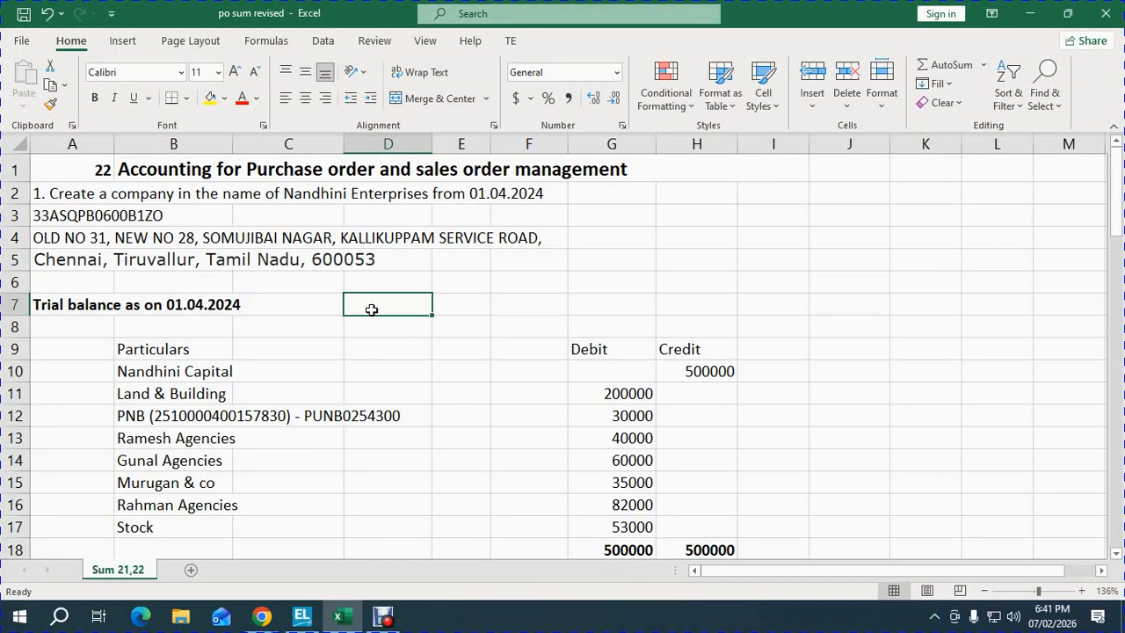
mouse_move(268, 618)
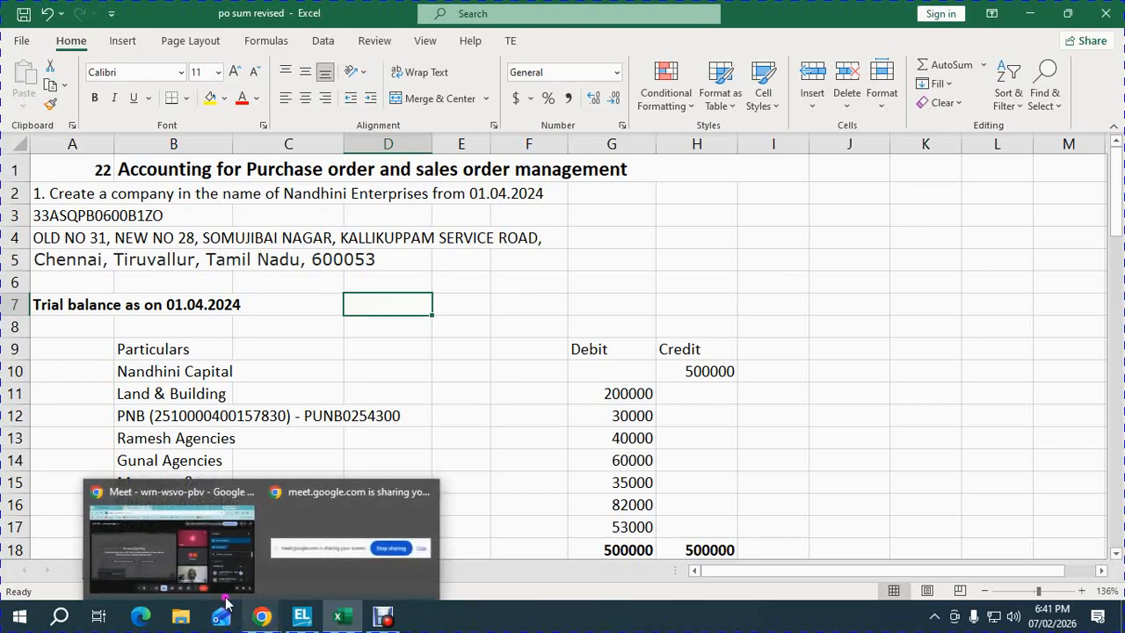
left_click(226, 601)
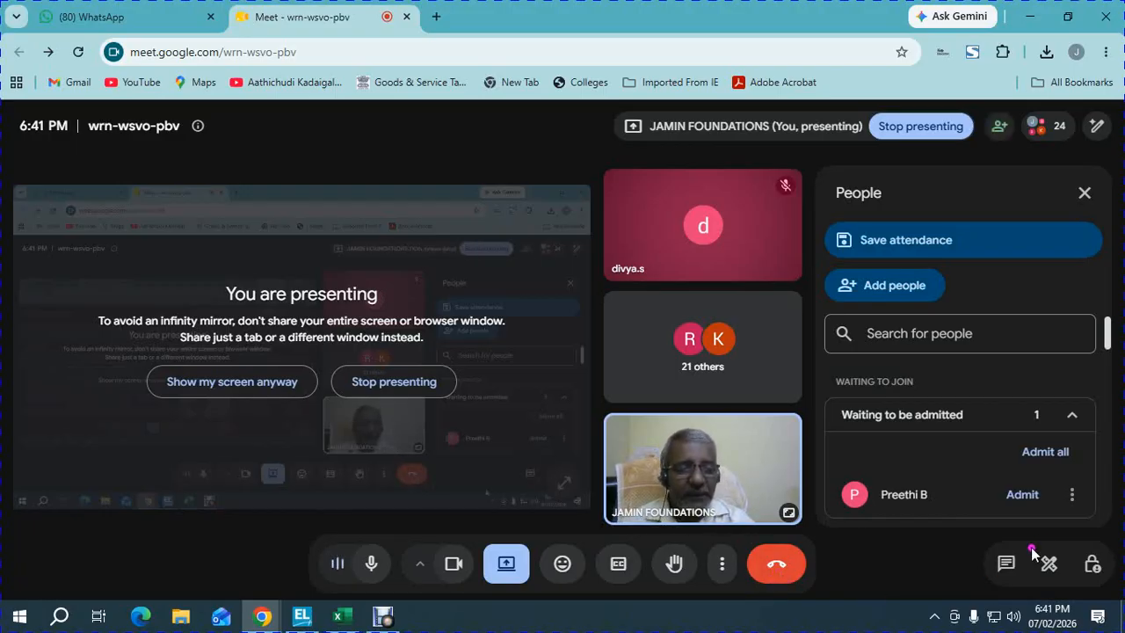
left_click(1033, 453)
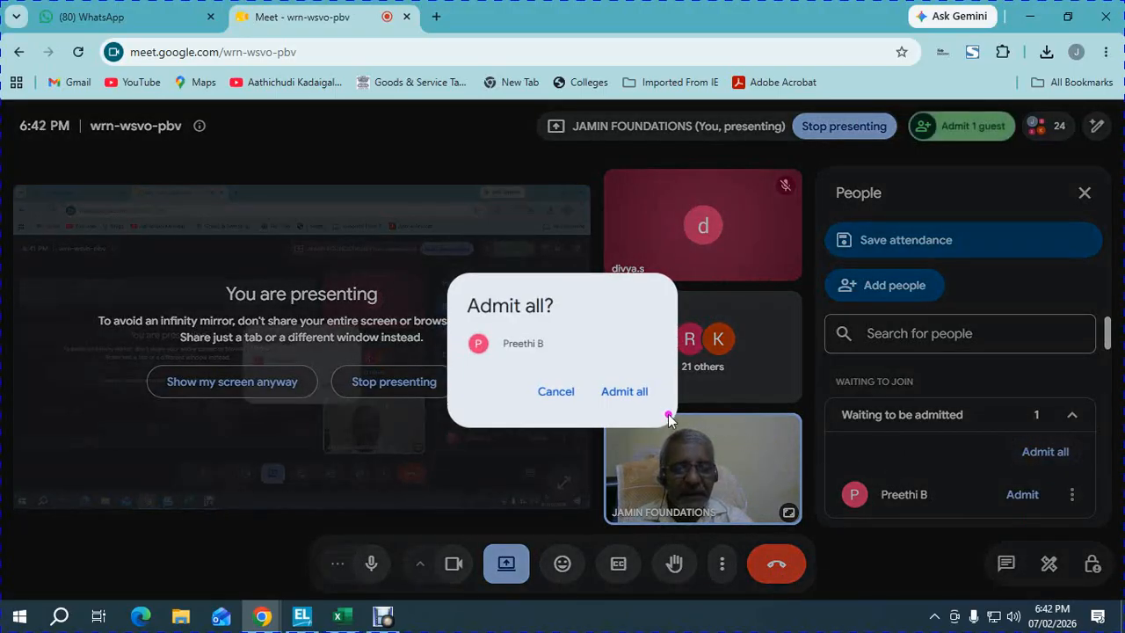
left_click(637, 400)
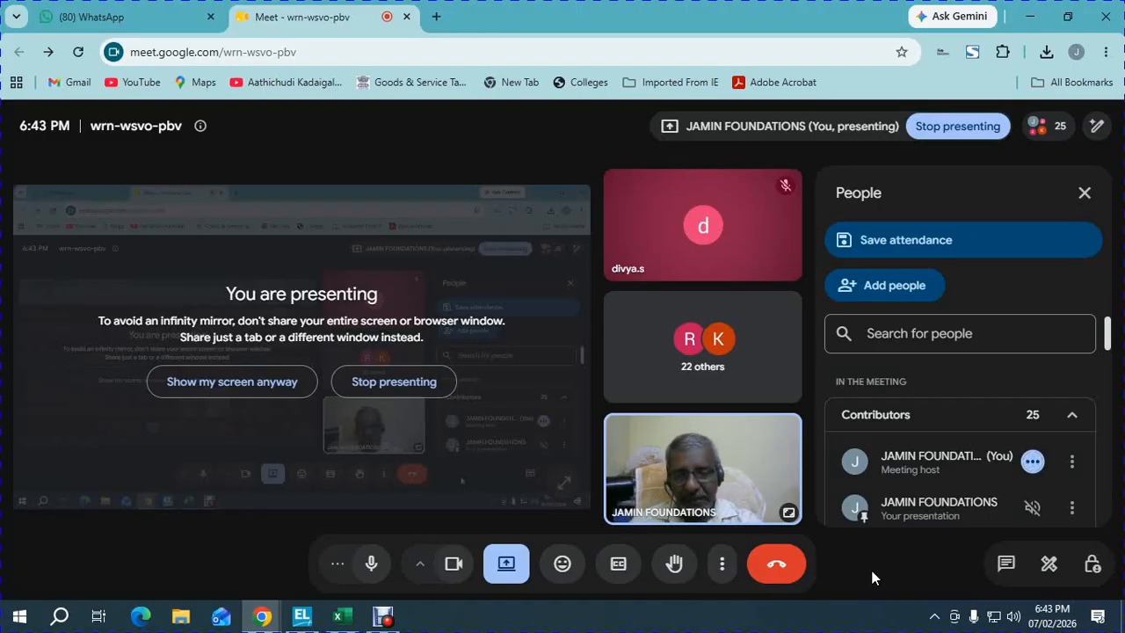
- Enter the heading 'Status' in D60 beside the Steps list in the 'po sum revised' workbook
left_click(341, 615)
left_click(324, 453)
key("Down")
key("Down")
key("Down")
key("Down")
key("Down")
key("Down")
key("Down")
key("Down")
key("Down")
key("Down")
key("Down")
key("Down")
key("Down")
key("Down")
key("Down")
key("Down")
key("Down")
key("Down")
key("Down")
key("Down")
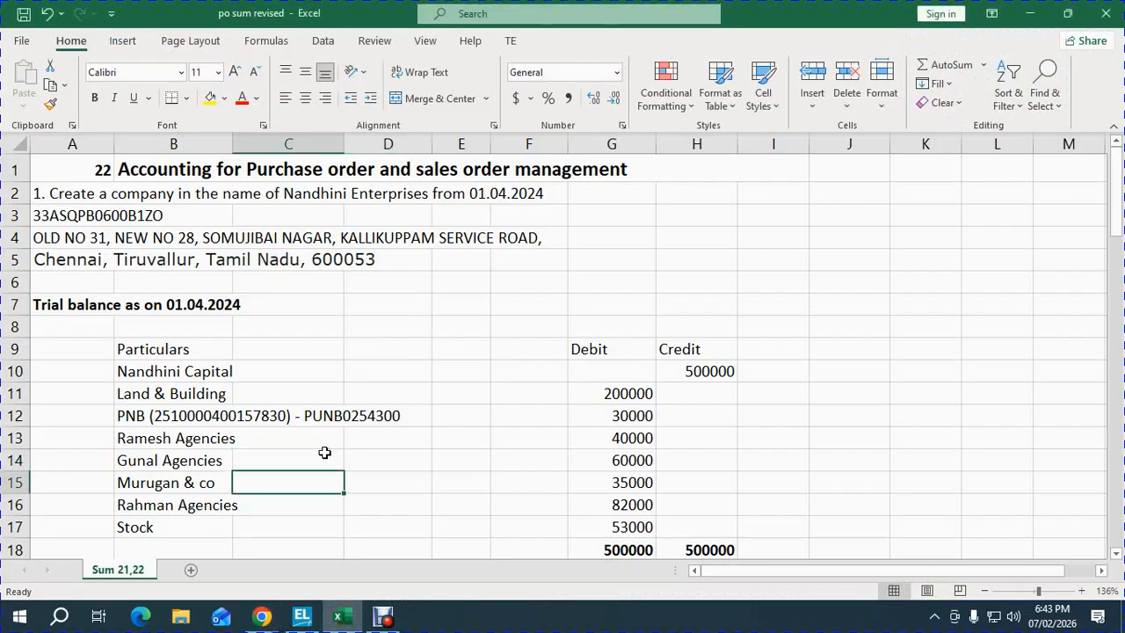
key("Down")
key("Down")
key("Down")
key("Down")
key("Down")
key("Down")
key("Down")
key("Down")
key("Down")
key("Down")
key("Down")
key("Down")
key("Down")
key("Down")
key("Down")
key("Down")
key("Down")
key("Down")
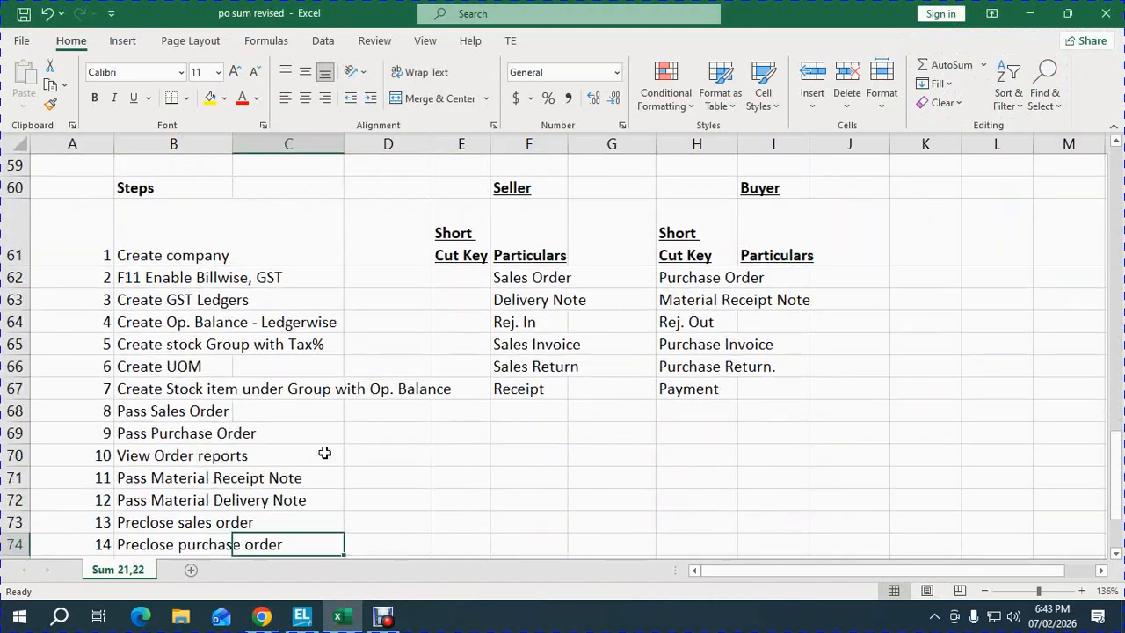
key("Up")
key("Up")
key("Up")
key("Up")
key("Up")
key("Up")
key("Up")
key("Up")
key("Up")
key("Up")
key("Up")
key("Up")
key("Up")
key("Up")
key("Up")
key("Up")
key("Down")
key("Down")
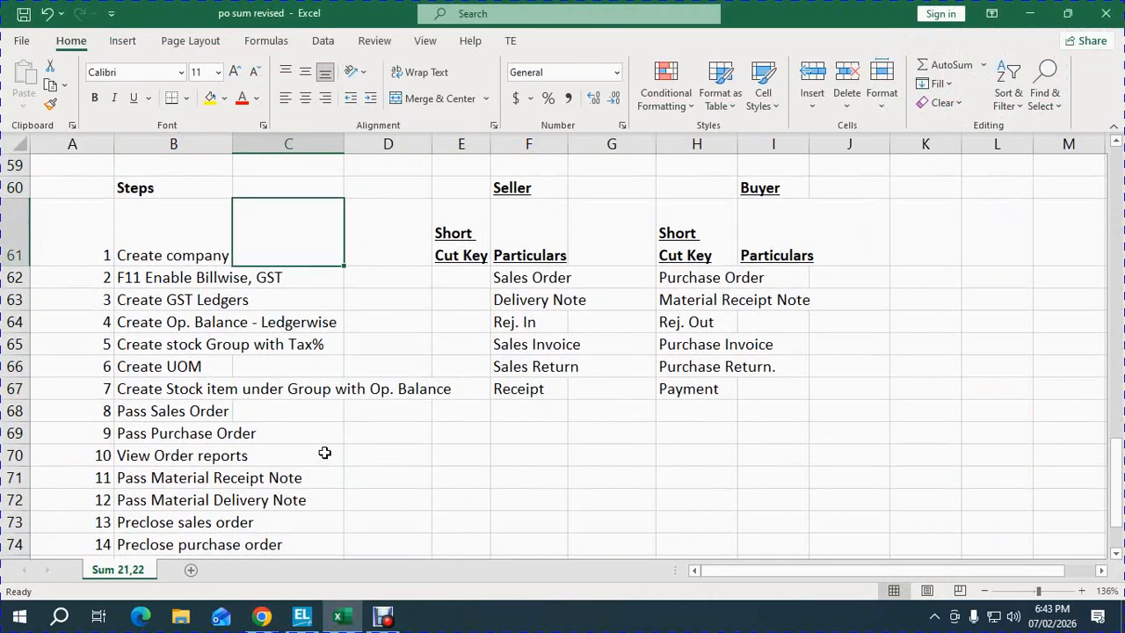
key("Up")
key("Right")
type("Status")
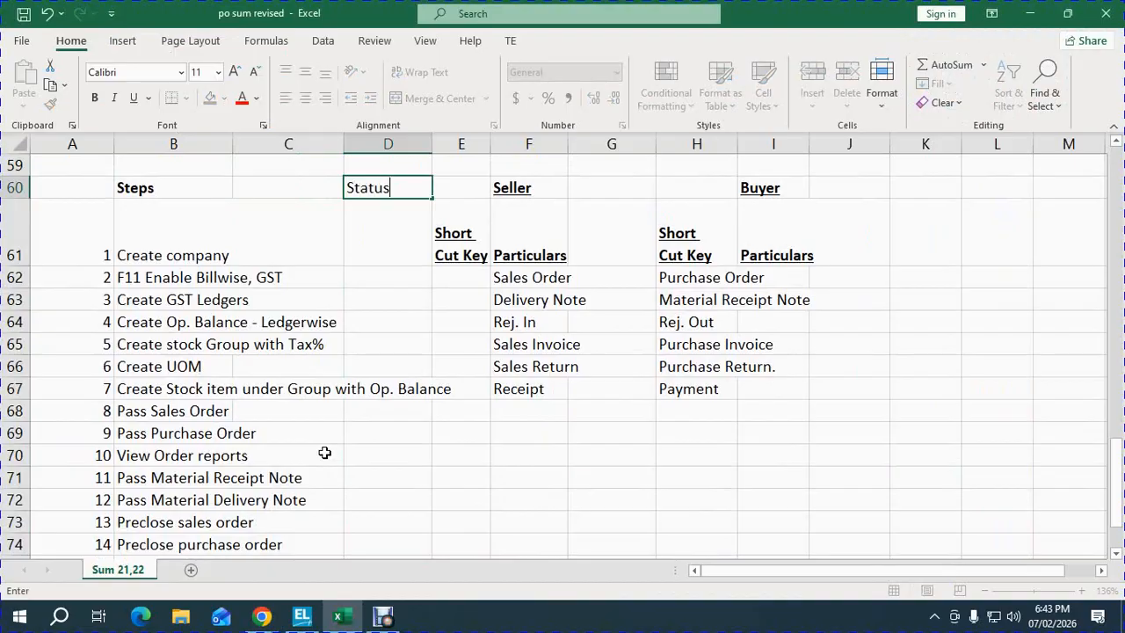
key("Return")
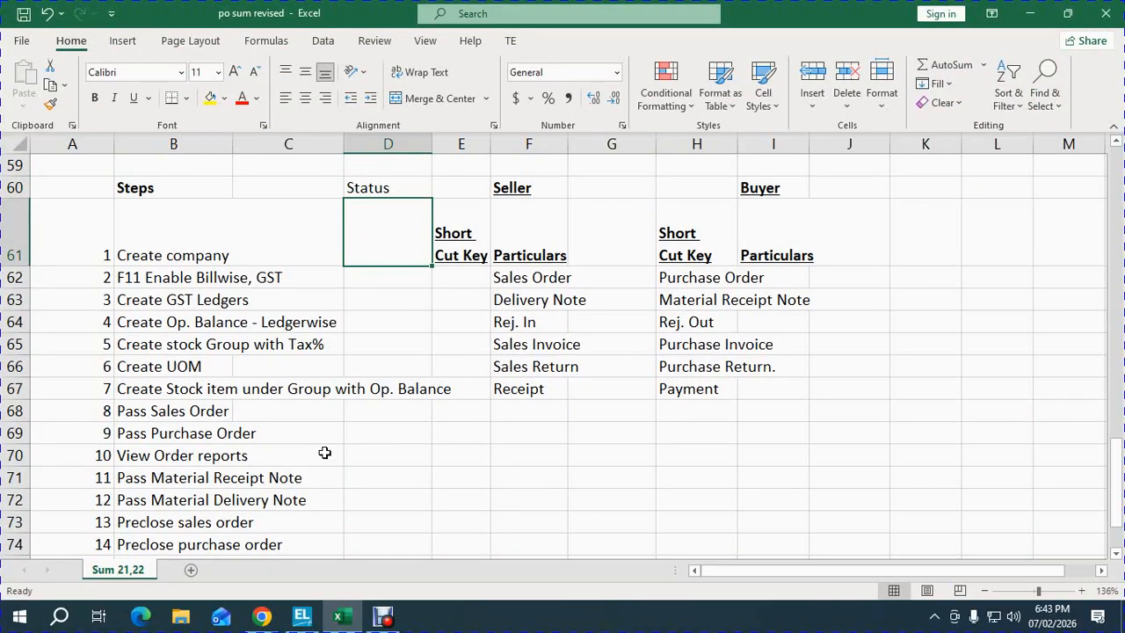
key("Down")
key("Right")
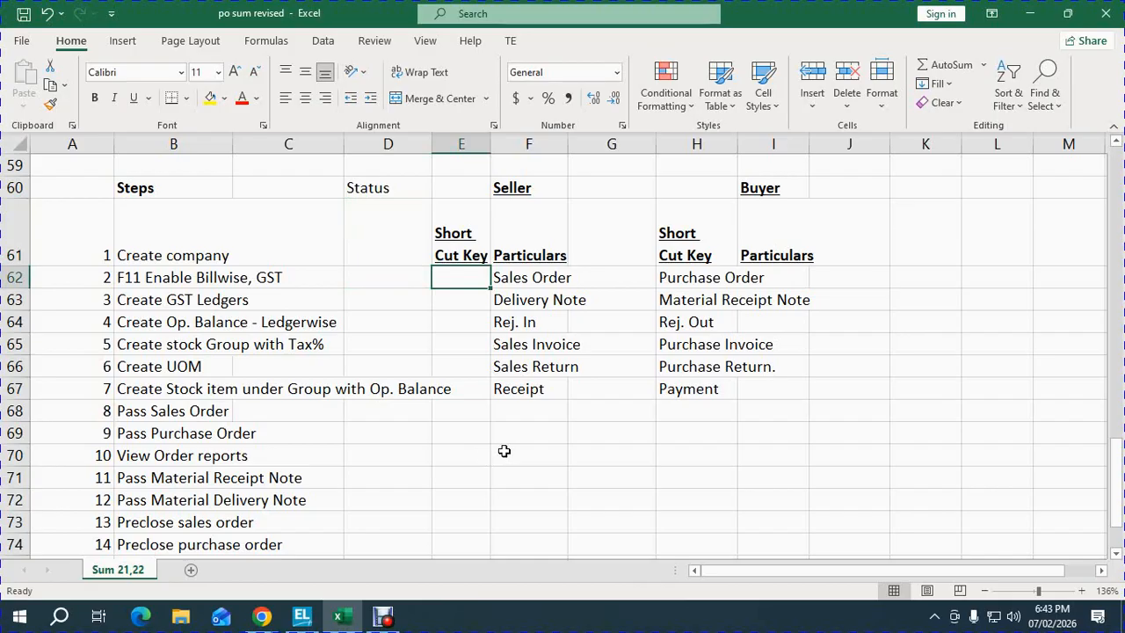
- Enter F8 and a two-line Contrl+F8 shortcut in the seller Short Cut Key column
key("Down")
key("Down")
key("Down")
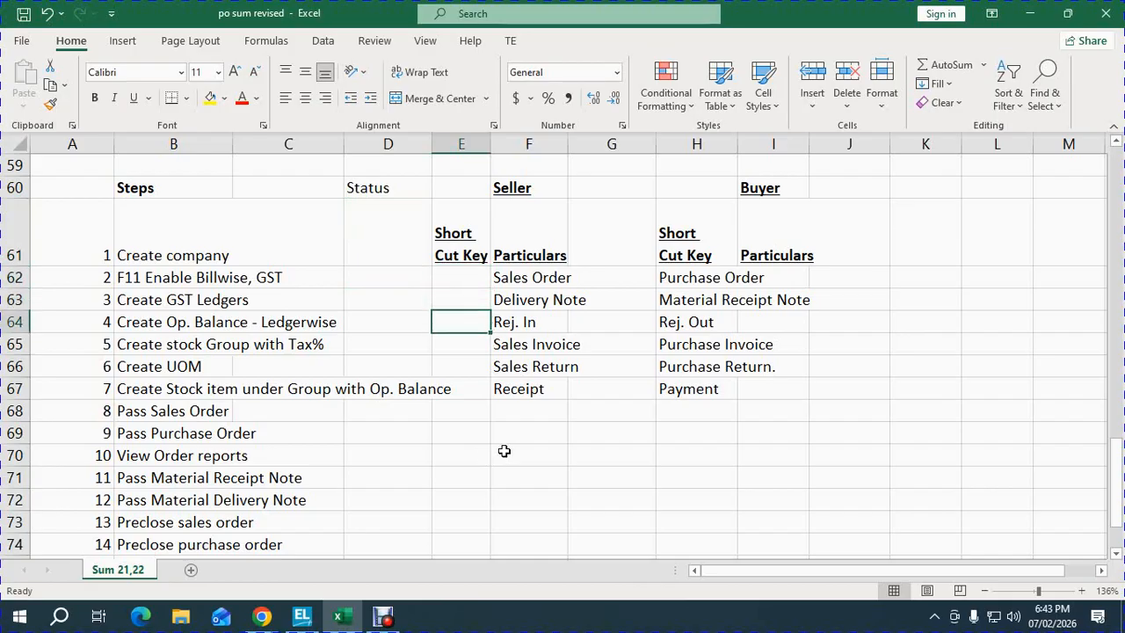
type("F8")
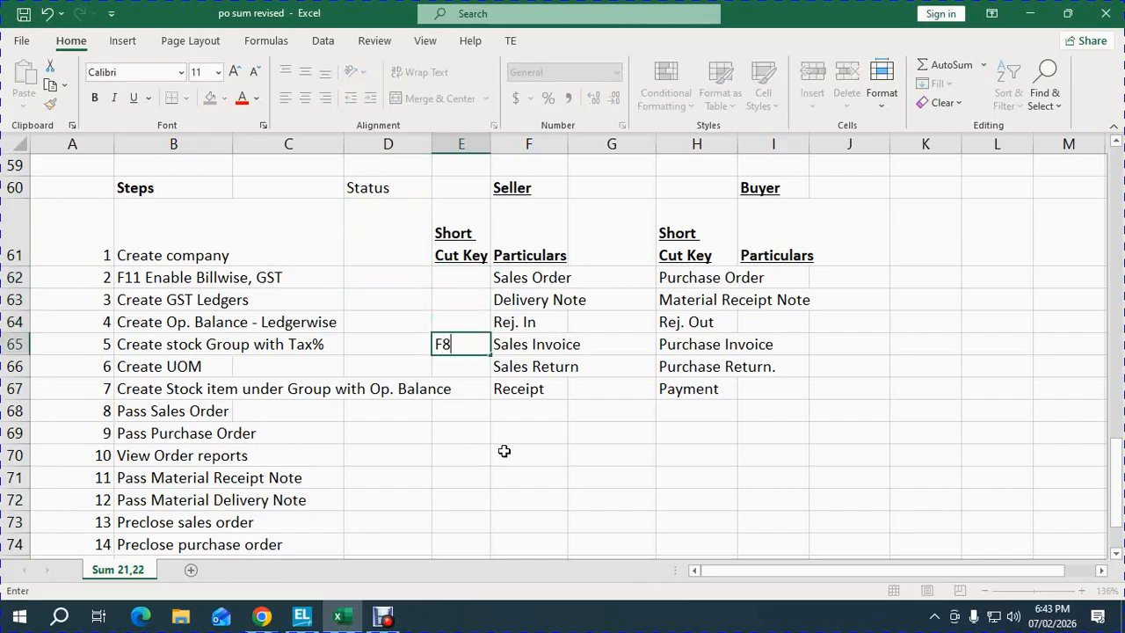
key("Return")
key("Up")
key("Up")
key("Up")
key("Up")
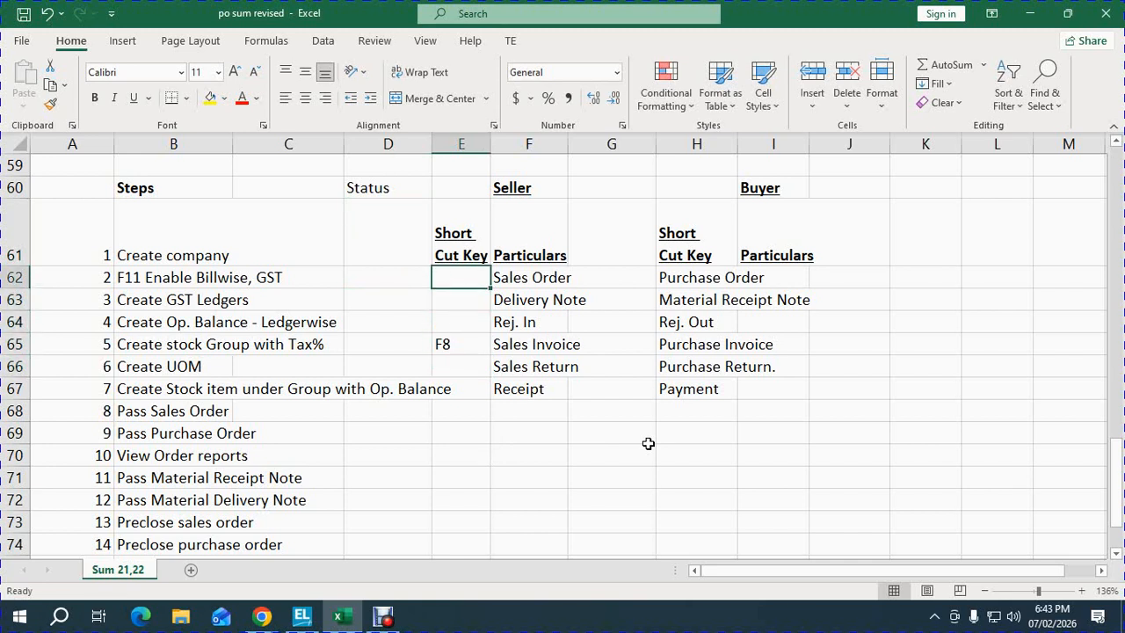
key("Down")
key("Down")
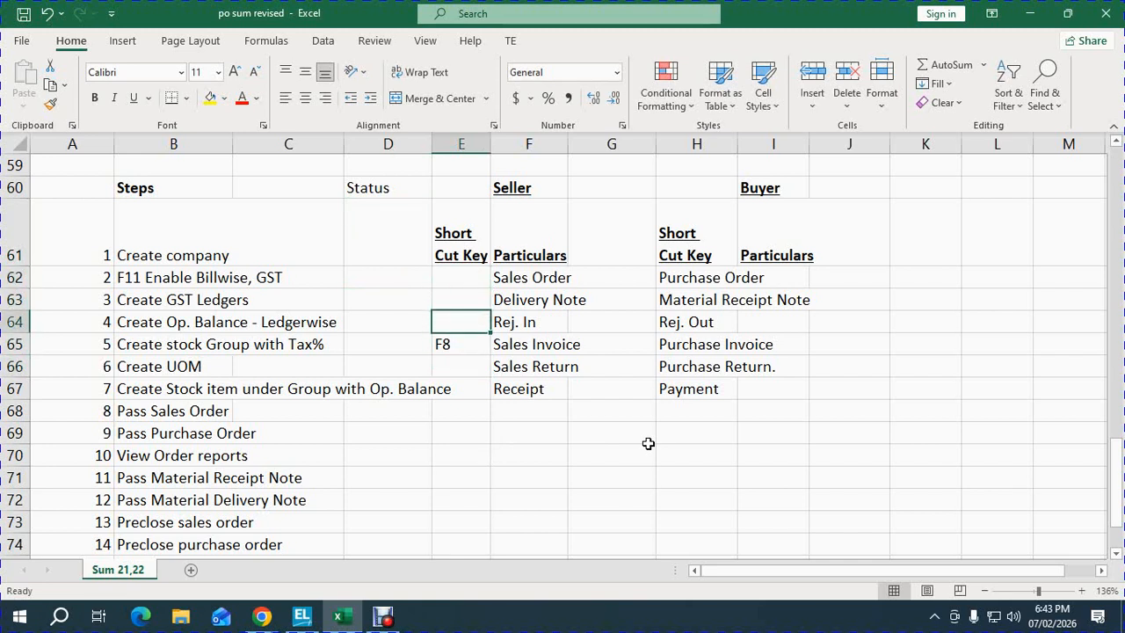
key("Up")
key("Up")
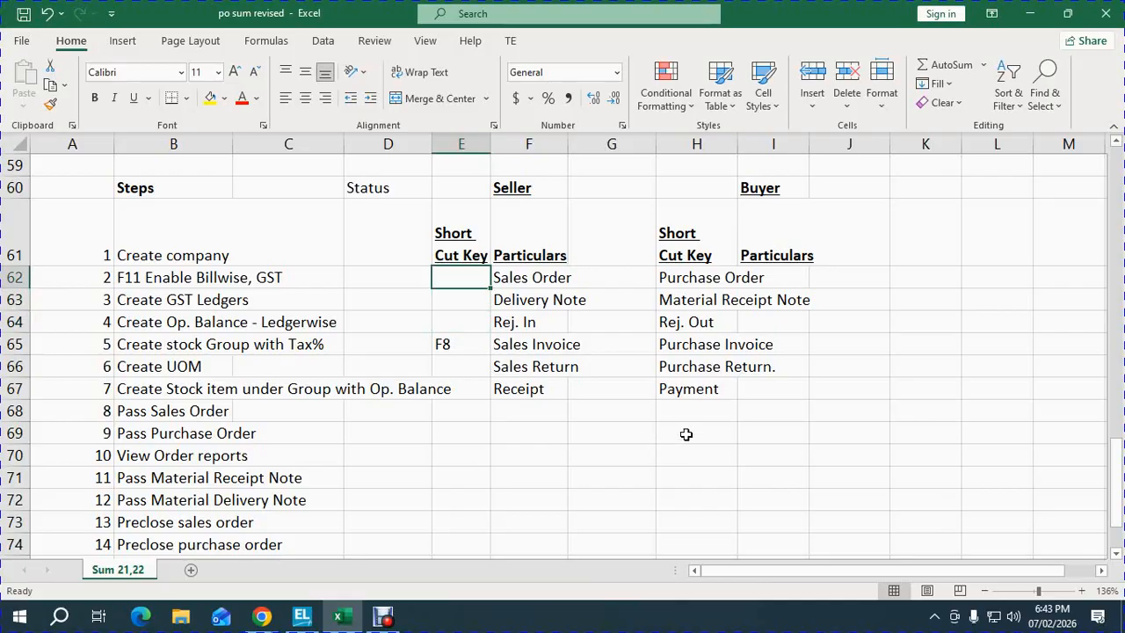
type("Contrl")
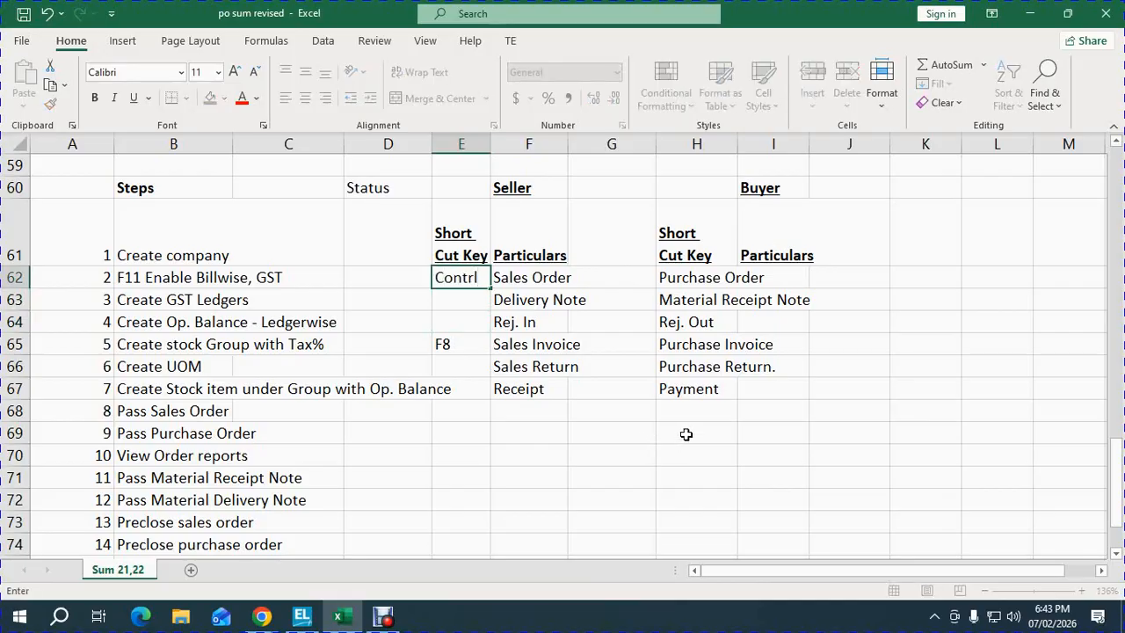
type("+F8")
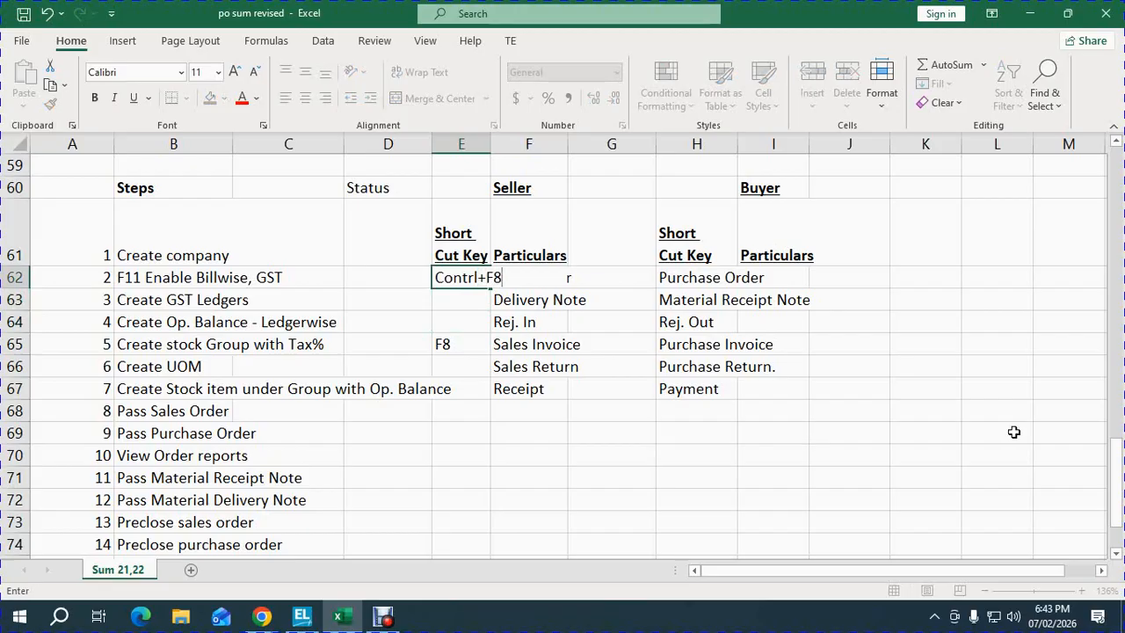
key("Return")
key("Up")
key("F2")
key("Left")
key("Left")
key("Left")
key("alt+Return")
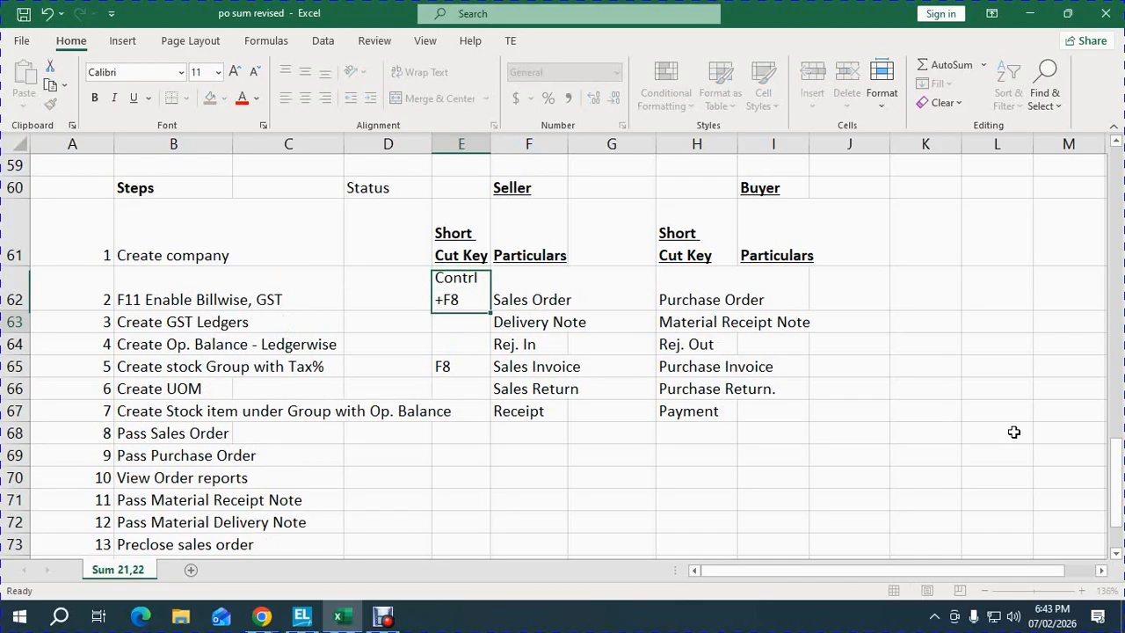
key("Return")
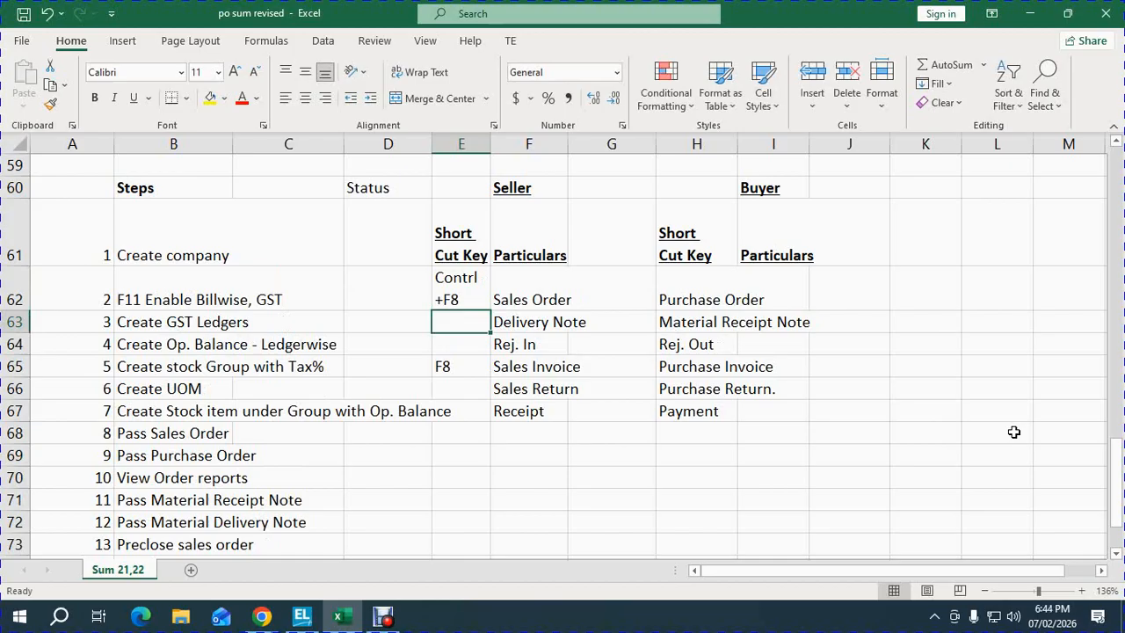
- Add the seller shortcuts Alt F8, Ctl+F6, Alt +f6 and F6 to the following rows
type("Alt ")
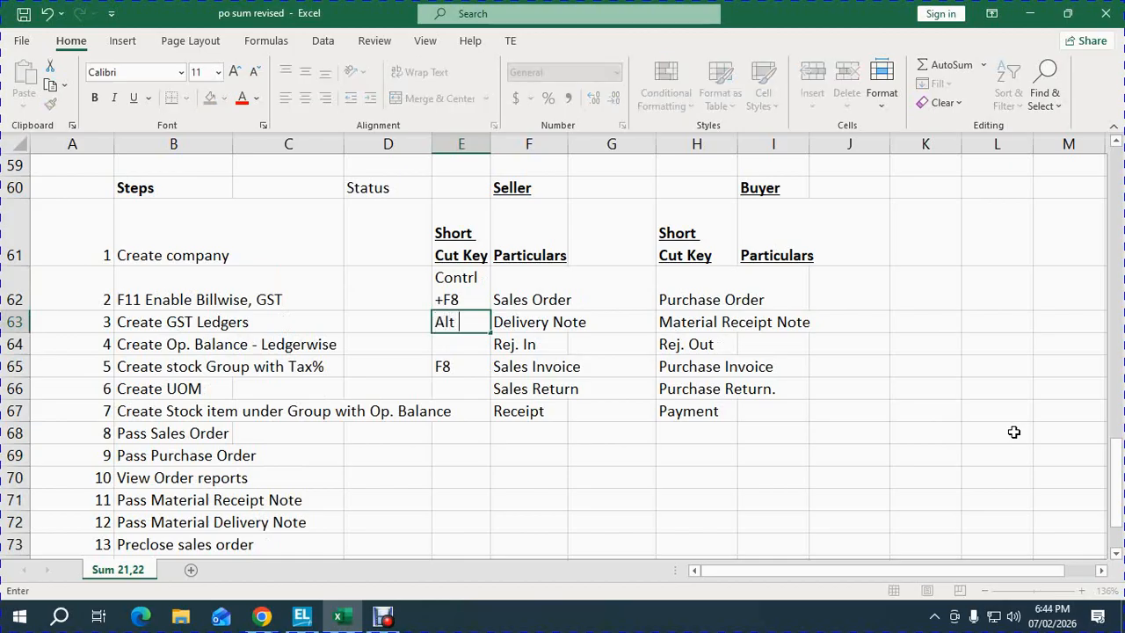
type("F8")
key("Return")
key("Up")
key("Up")
key("Down")
key("Down")
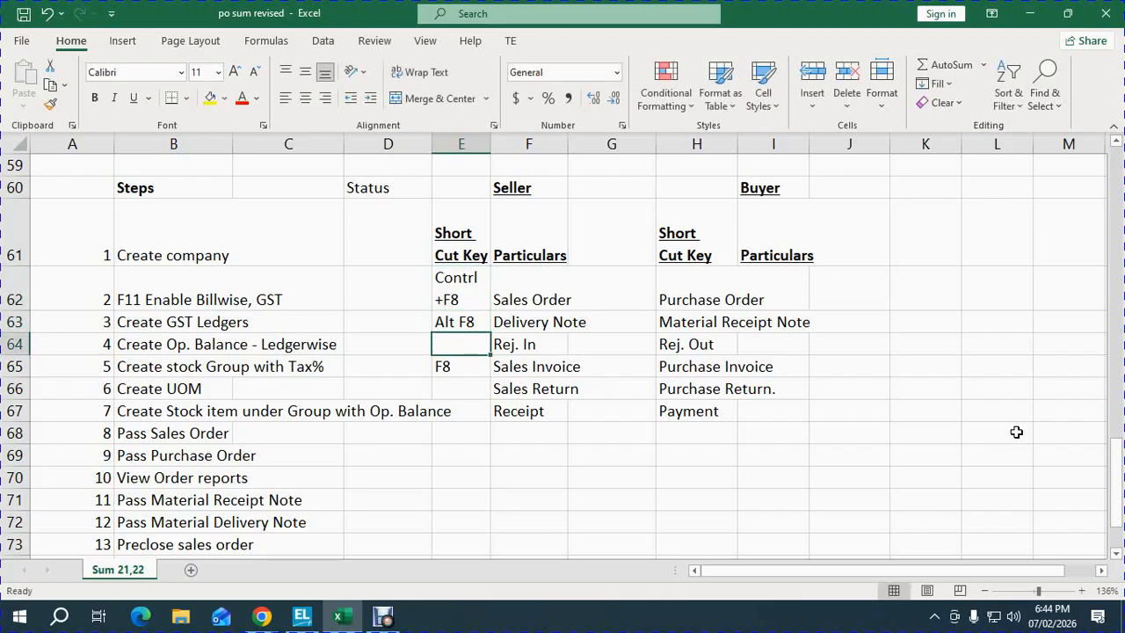
type("Ct")
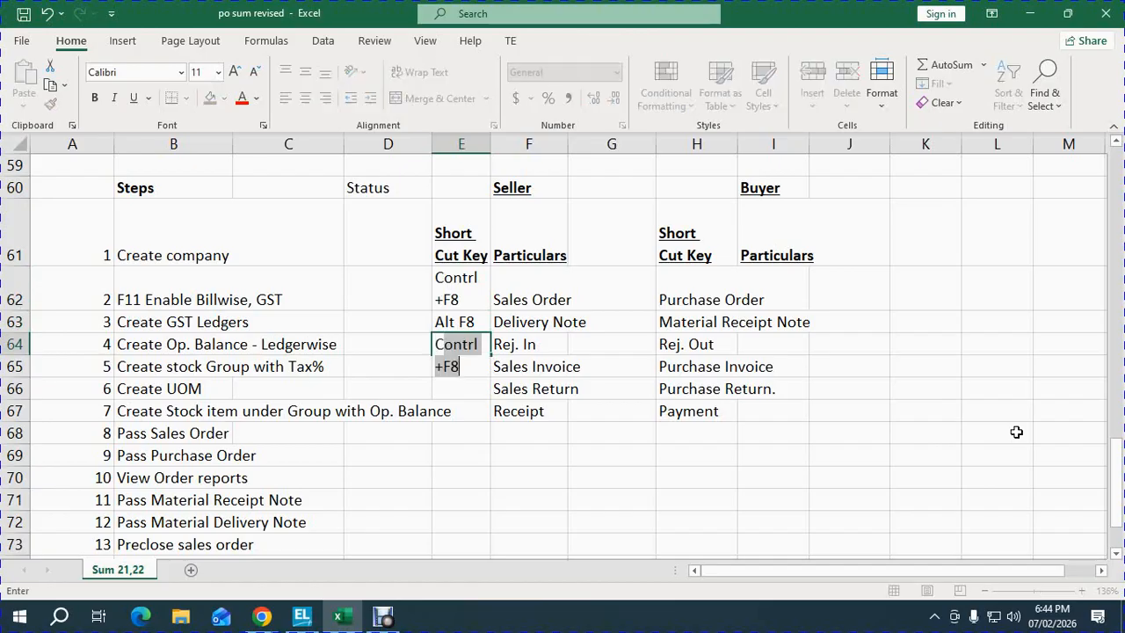
type("l+")
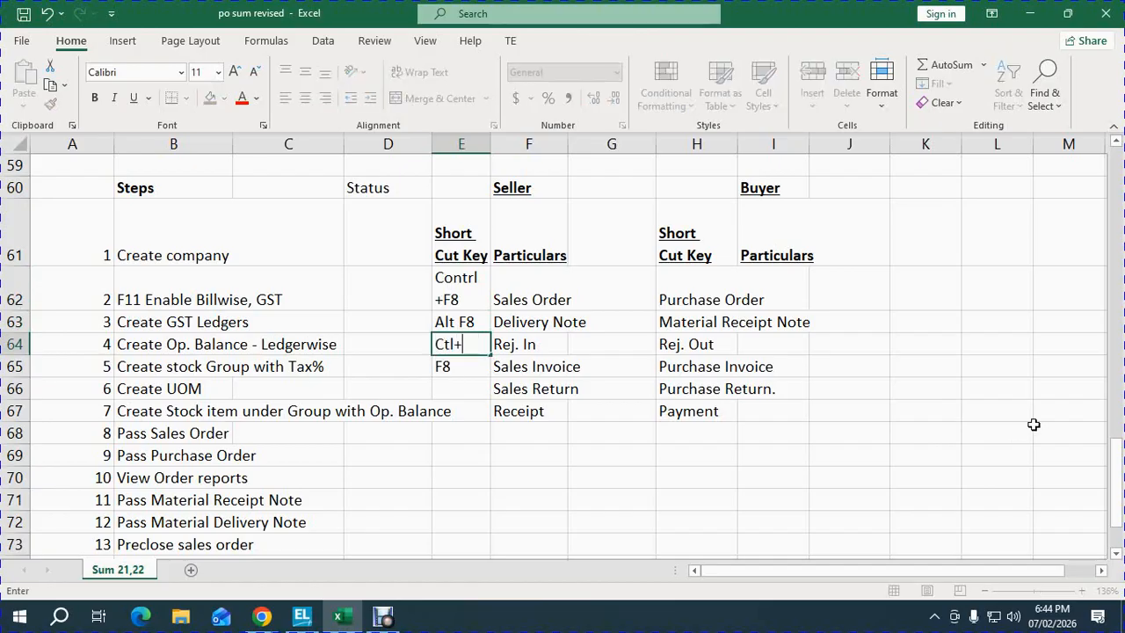
type("F6")
key("Return")
key("Return")
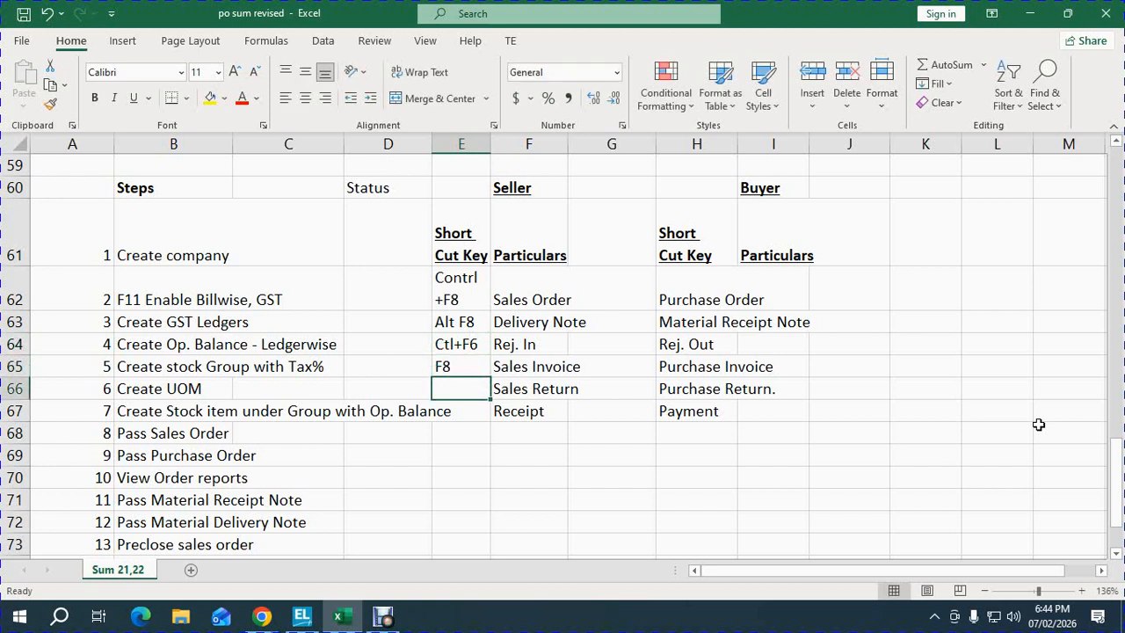
type("Alt ")
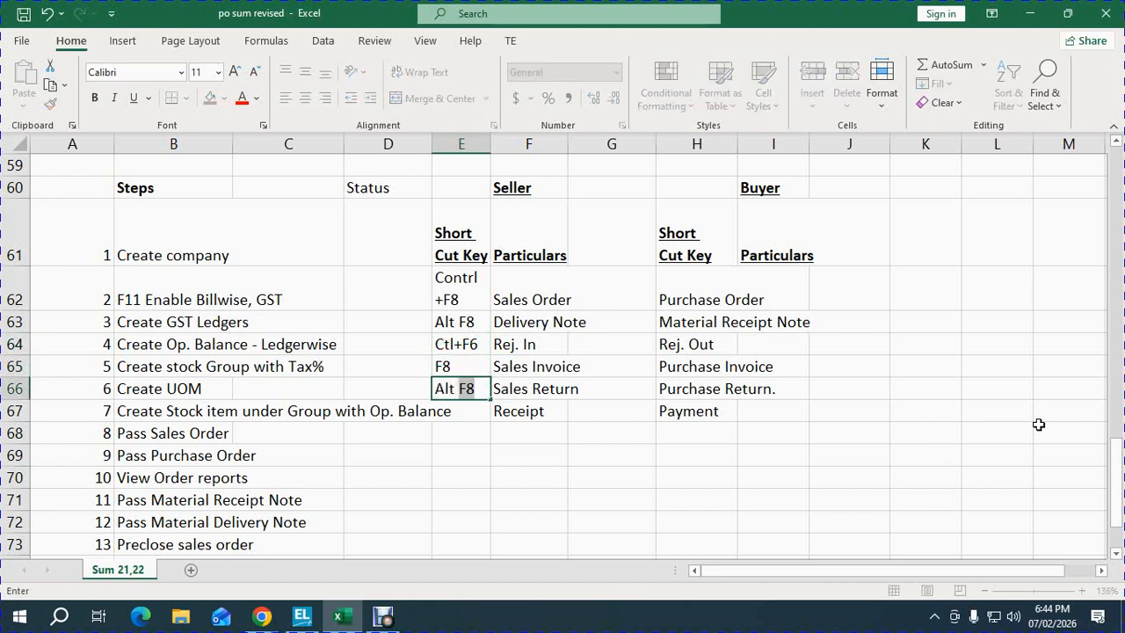
type("+f6")
key("Return")
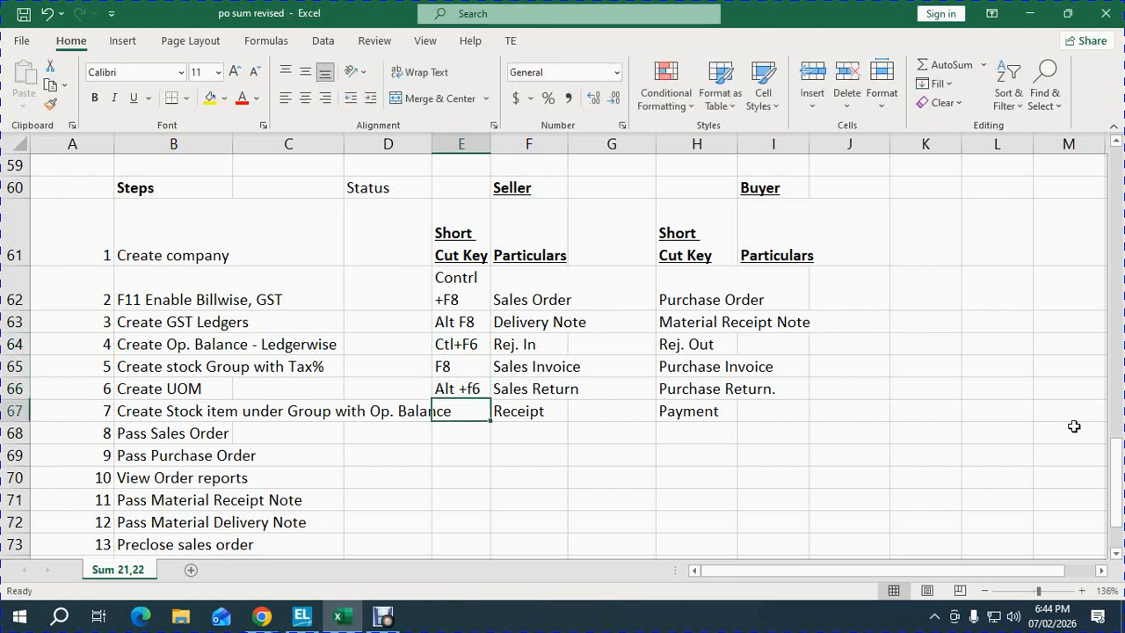
type("F6")
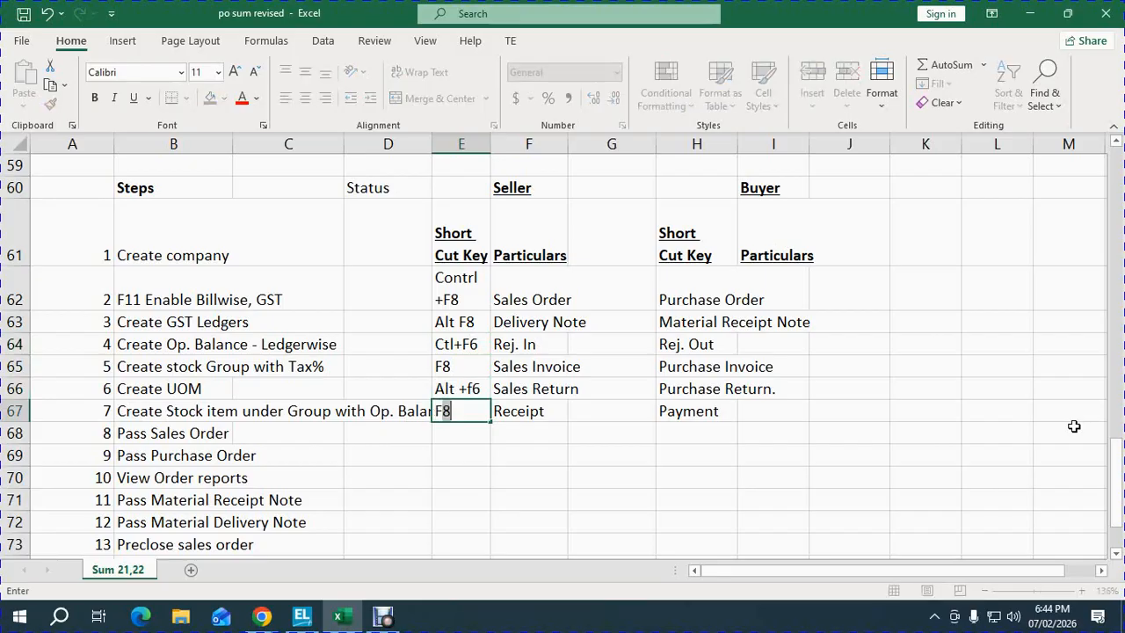
key("Return")
key("Up")
key("Up")
key("Up")
key("Up")
key("Up")
key("Up")
key("Up")
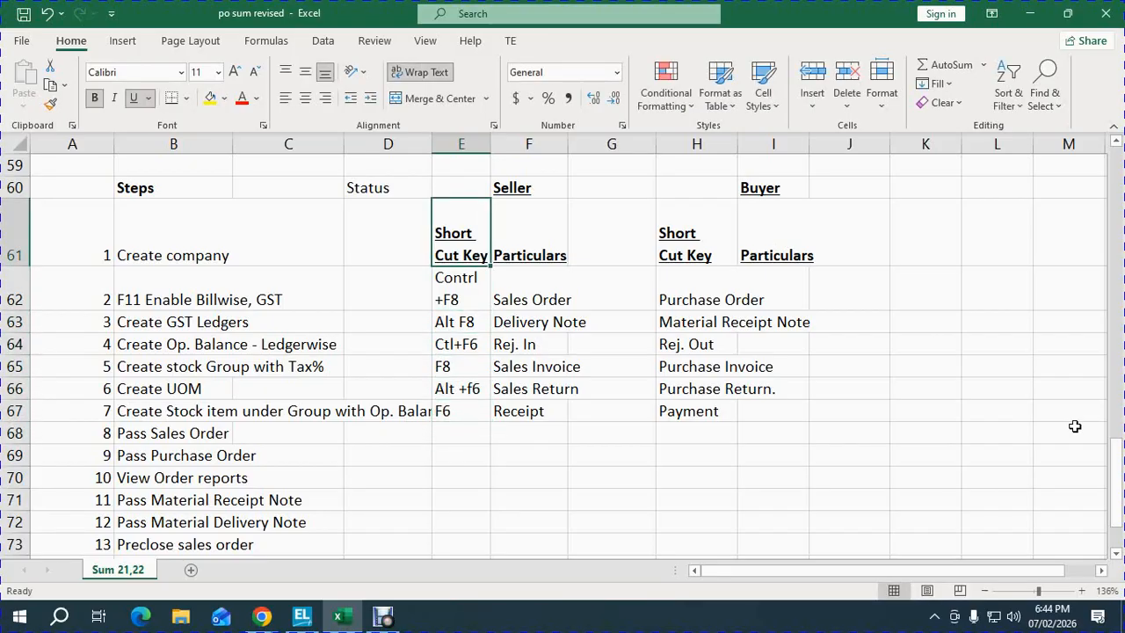
key("Right")
key("Down")
key("Right")
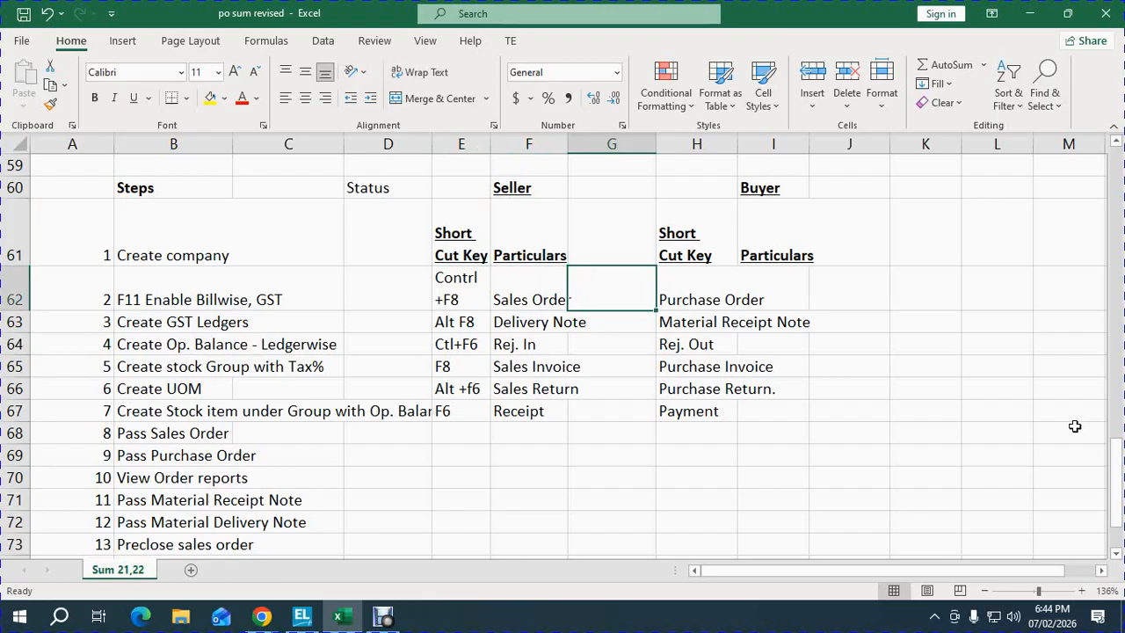
- Copy the first two seller shortcuts into G62 and G63, edited to Contrl +F9 and Alt F9
key("Left")
key("Left")
key("ctrl+c")
key("Right")
key("Right")
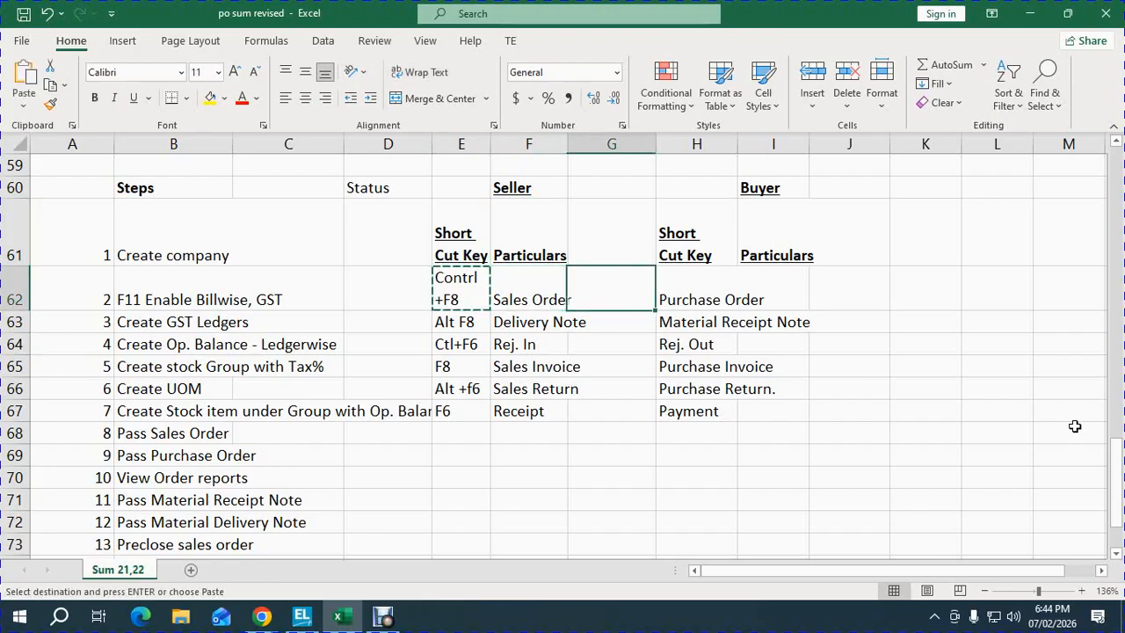
key("ctrl+v")
key("F2")
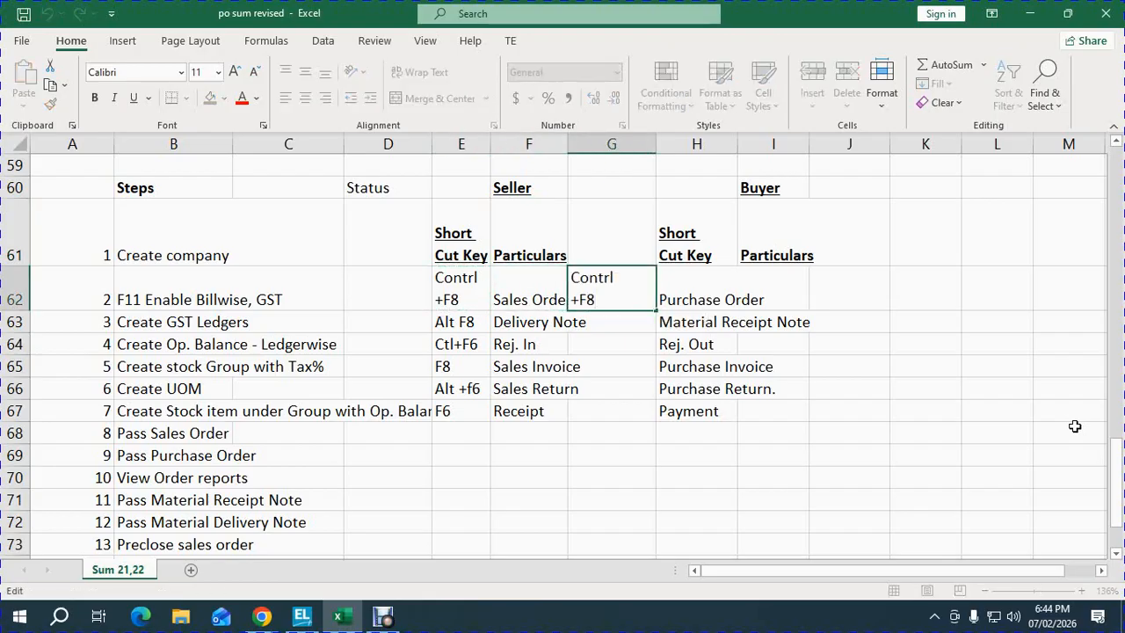
key("BackSpace")
type("9")
key("Return")
key("Left")
key("Left")
key("Left")
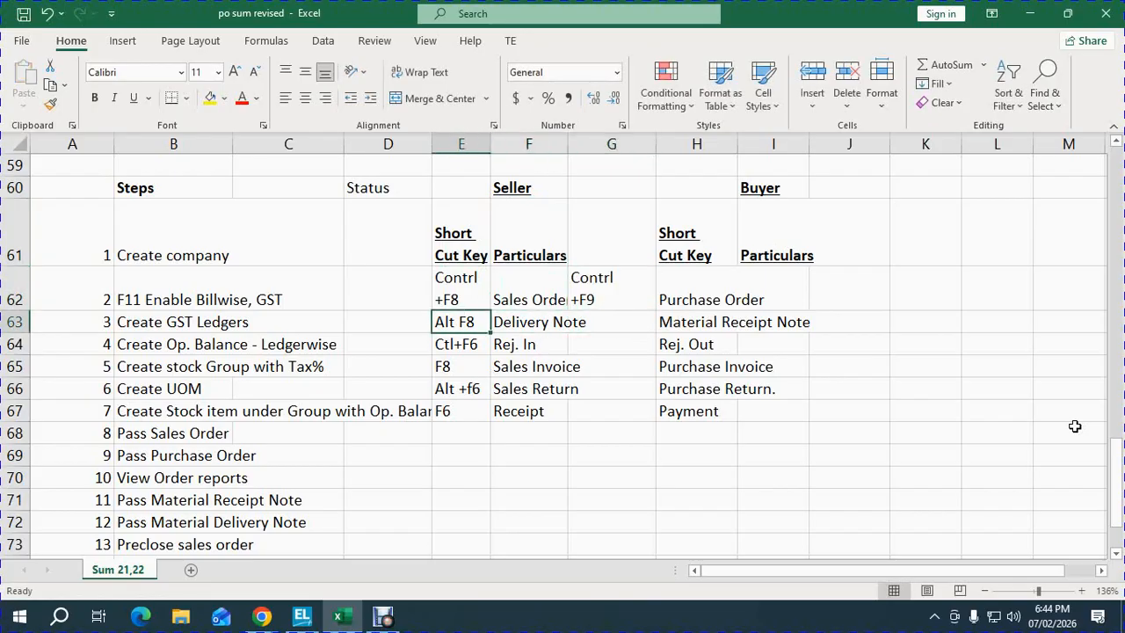
key("ctrl+c")
key("Right")
key("Right")
key("ctrl+v")
key("F2")
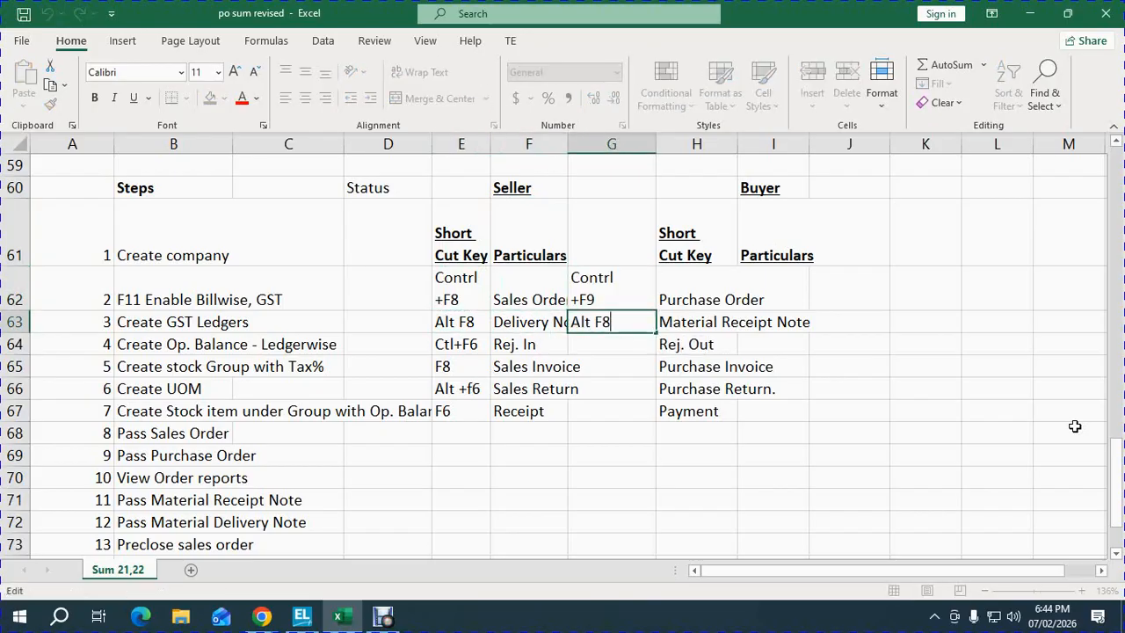
key("BackSpace")
key("Return")
- Copy the next two shortcuts into G64 and G65, edited to Ctl+F5 and F9
key("Left")
key("Left")
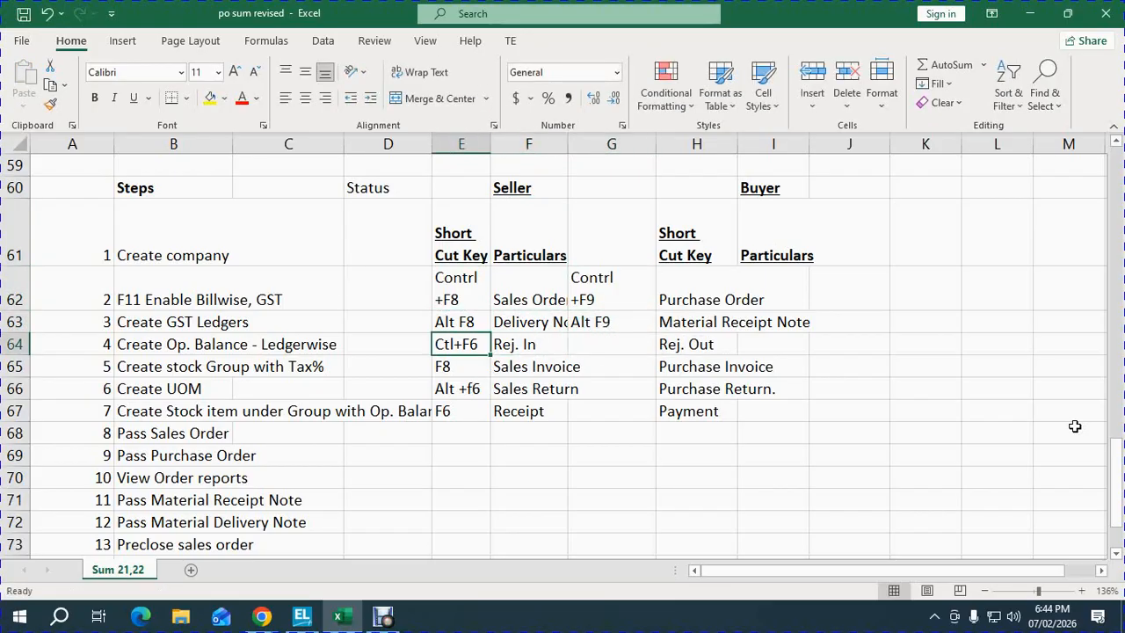
key("ctrl+c")
key("Right")
key("Right")
key("ctrl+v")
key("F2")
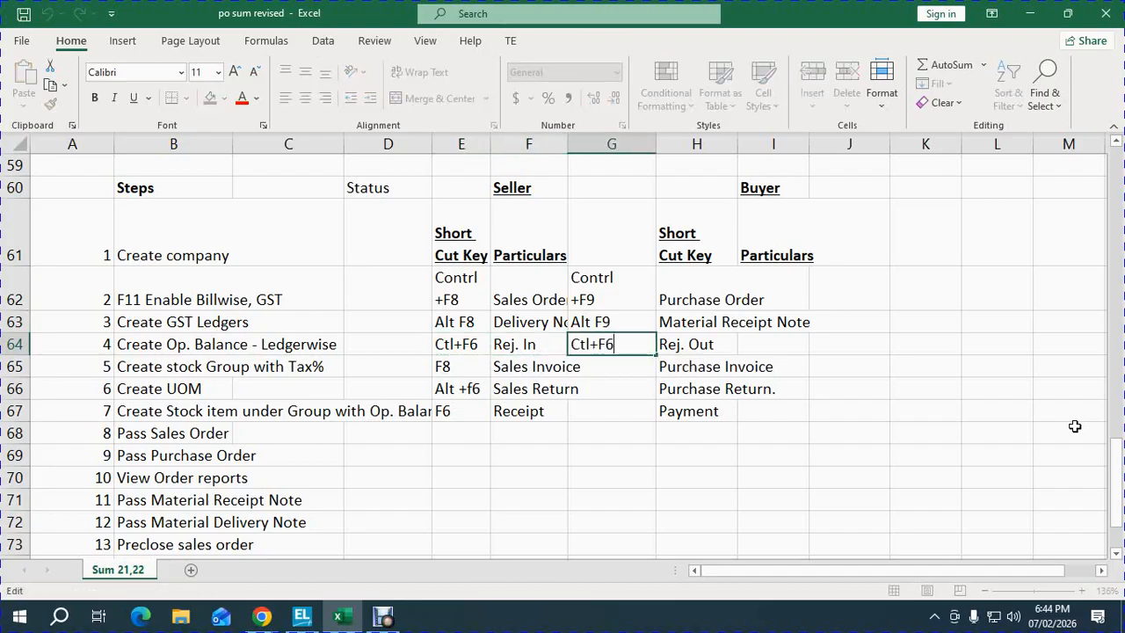
type("5")
key("Return")
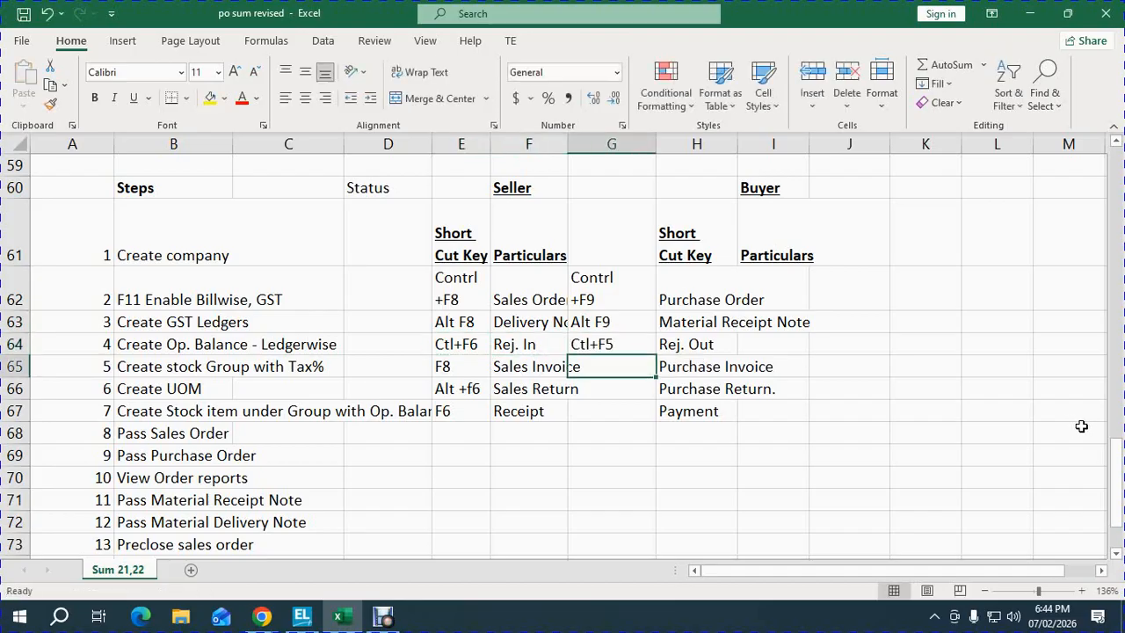
key("Left")
key("Left")
key("ctrl+c")
key("Right")
key("Right")
key("ctrl+v")
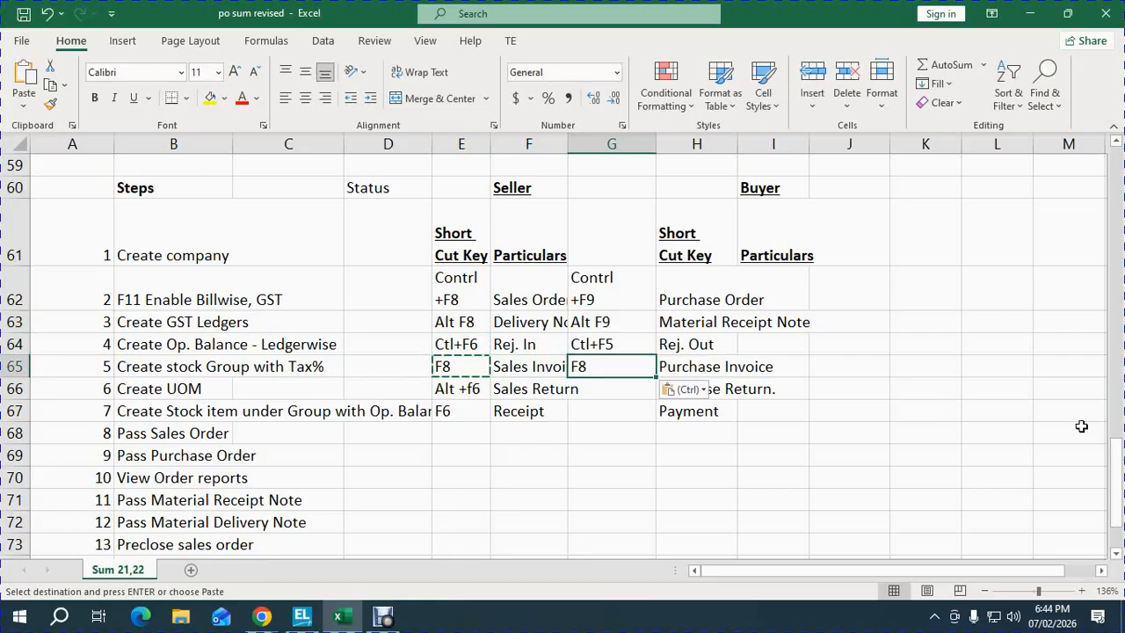
key("F2")
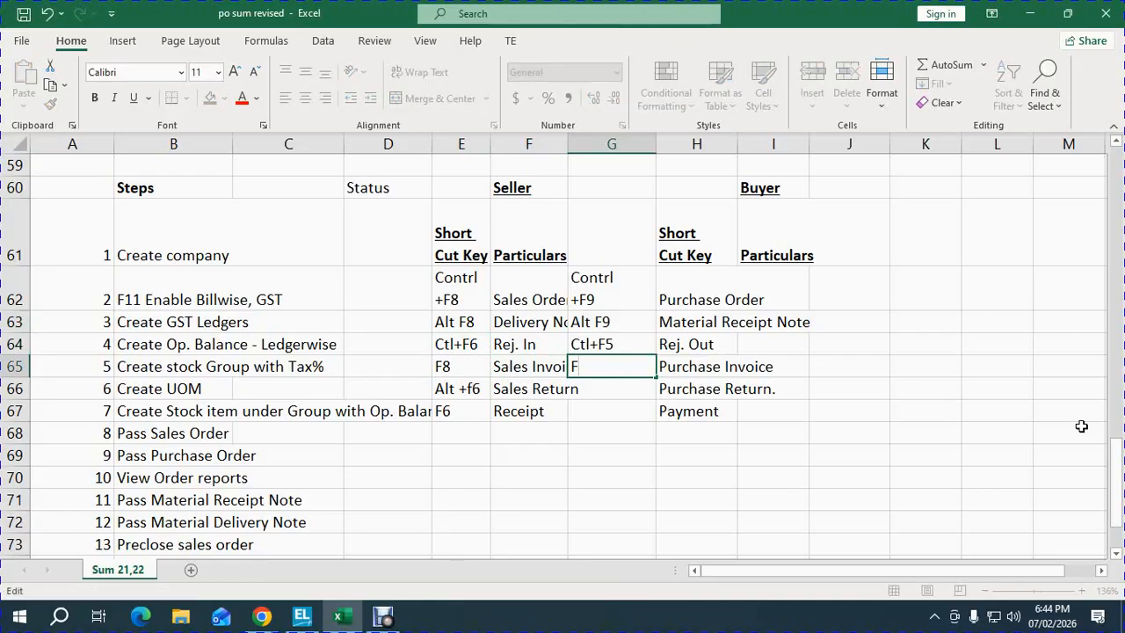
type("9")
key("Return")
- Add Alt +f5 in G66 and F5 in G67 to finish the buyer shortcuts
key("Left")
key("Left")
key("ctrl+c")
key("Right")
key("Right")
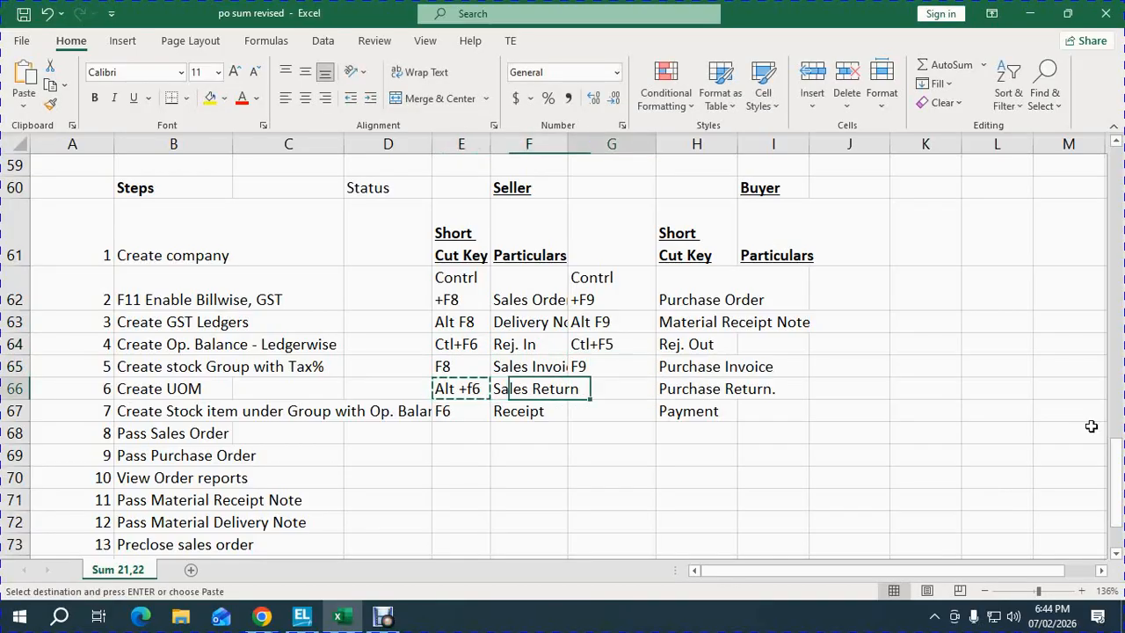
key("ctrl+v")
key("F2")
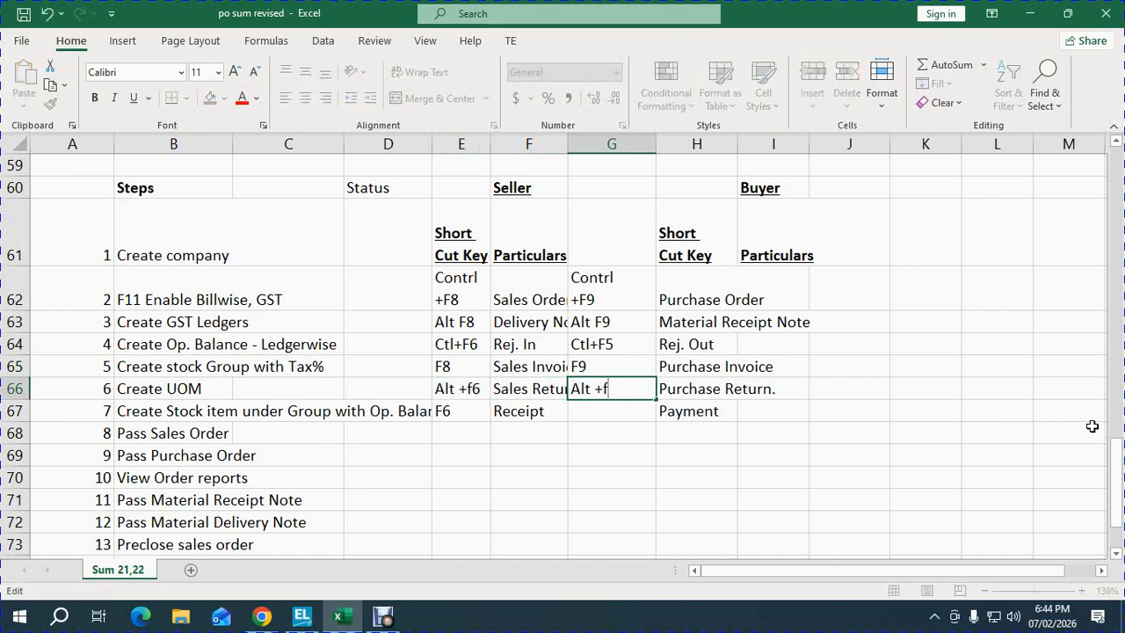
key("Return")
type("F5")
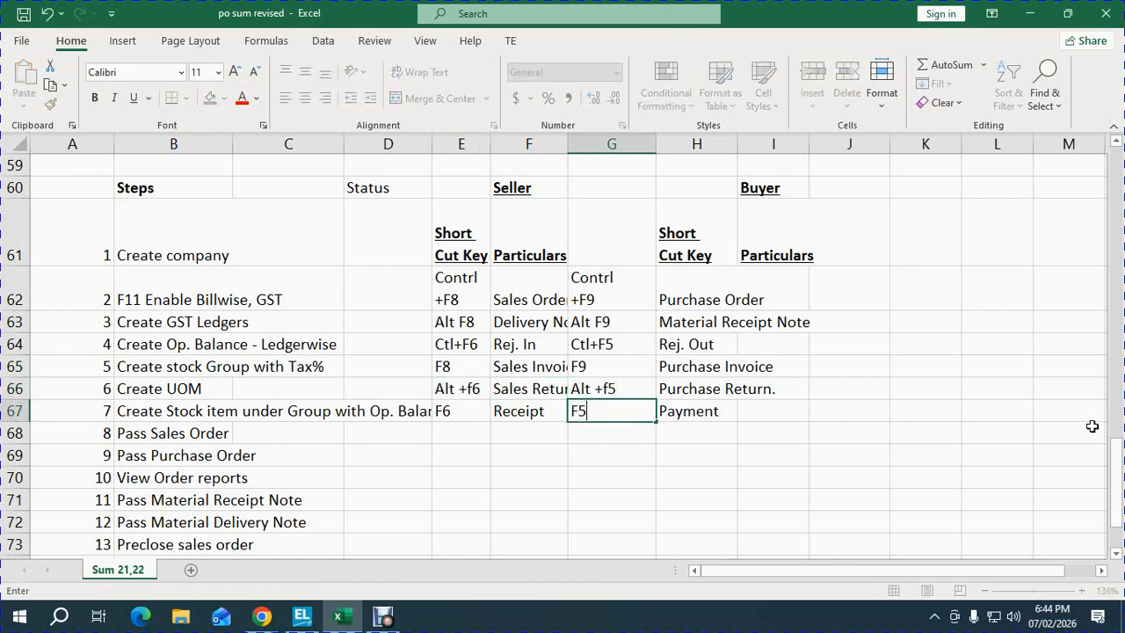
key("Return")
key("Up")
key("Down")
key("Left")
key("Left")
key("Up")
key("Up")
key("Up")
key("Up")
key("Up")
key("Up")
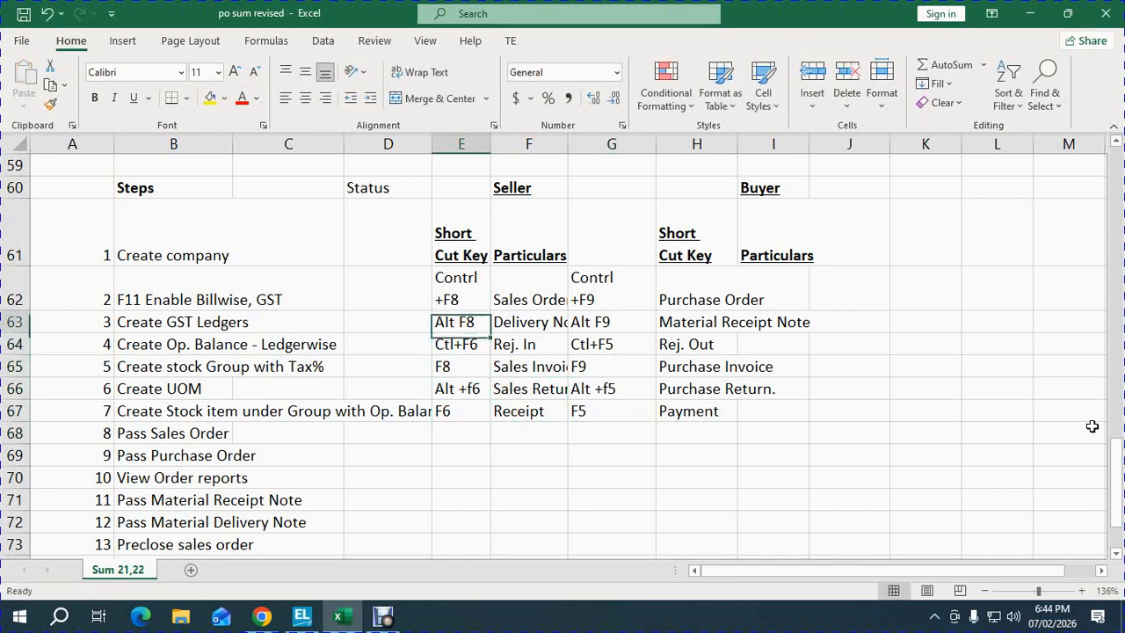
- Move the Short Cut Key heading from H61 to G61 and copy Particulars into H61
key("Right")
key("Right")
key("Up")
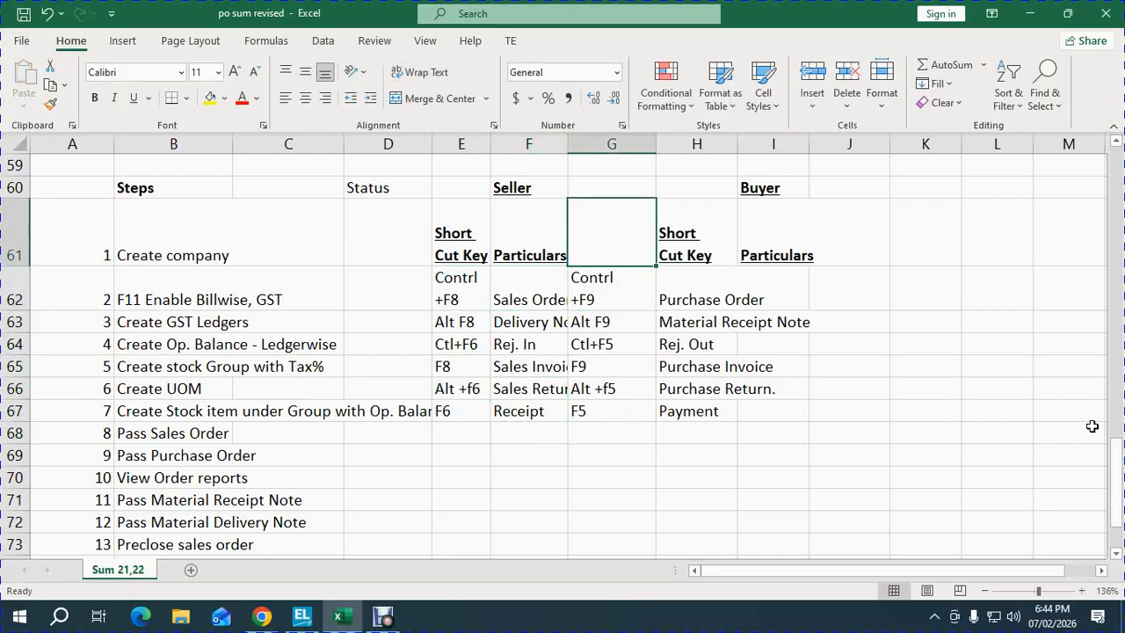
key("Down")
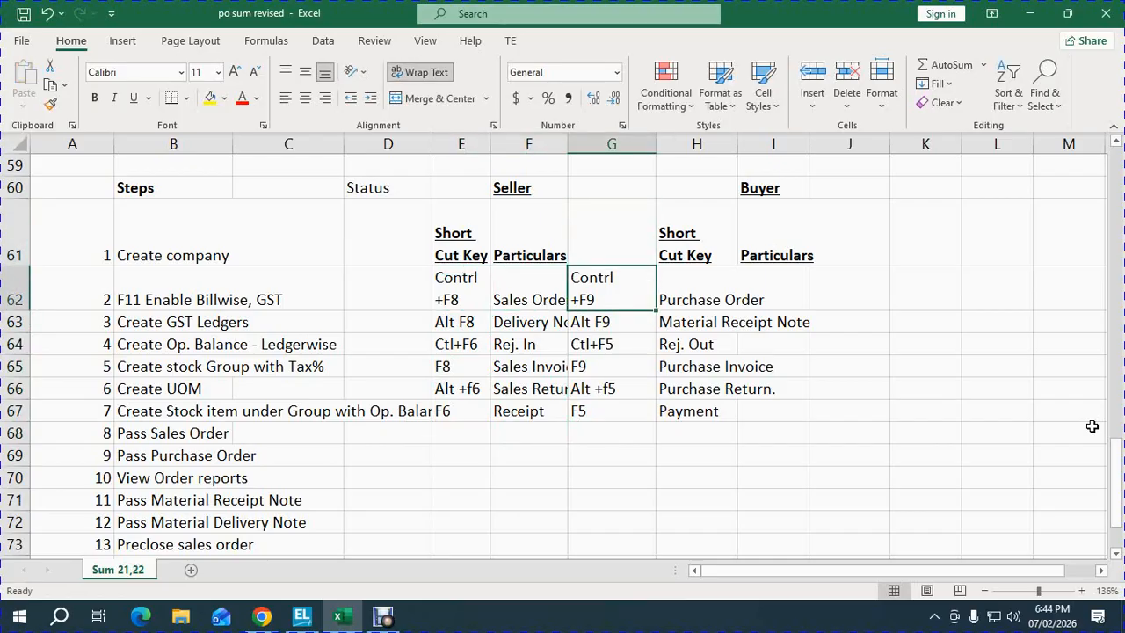
key("Up")
key("Right")
key("ctrl+x")
key("Left")
key("ctrl+v")
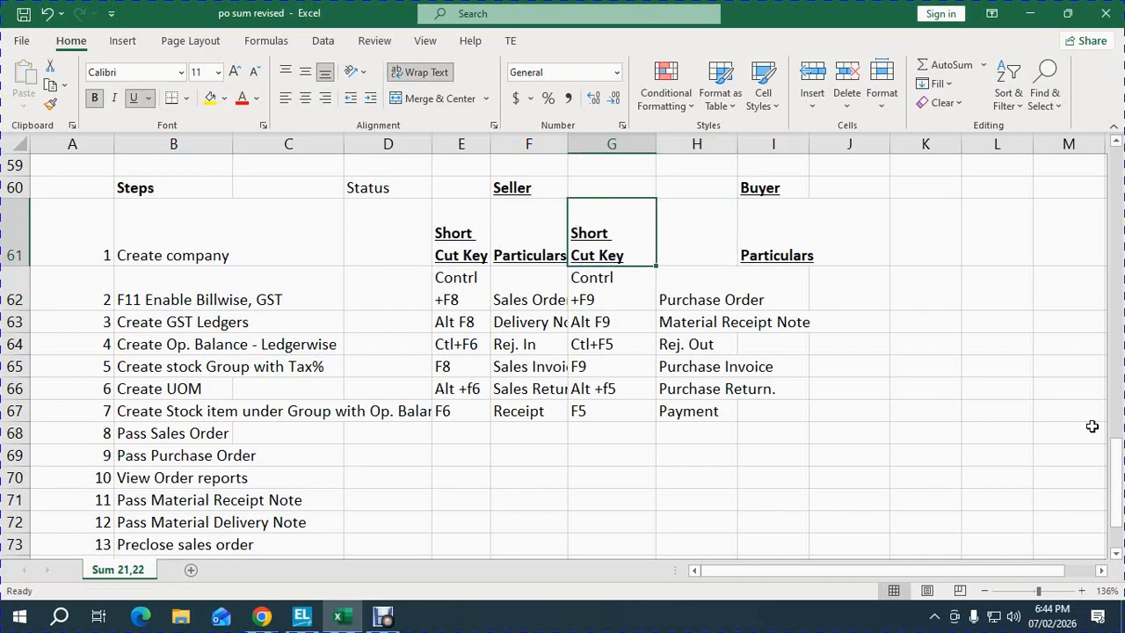
key("Down")
key("Up")
key("Right")
key("Right")
key("ctrl+c")
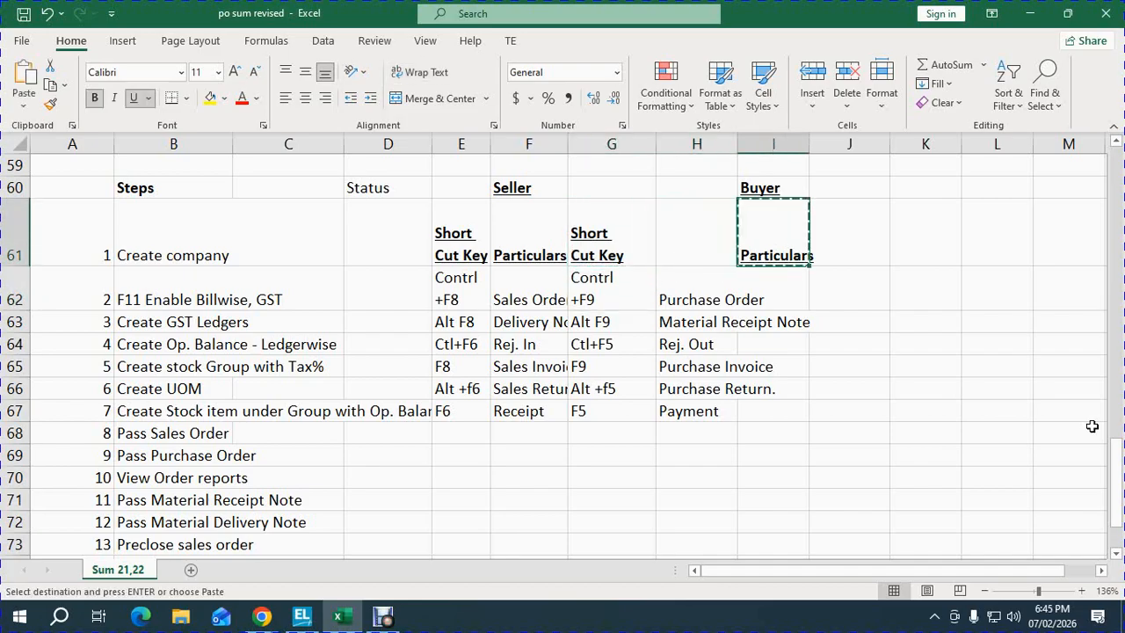
key("Left")
key("ctrl+v")
- Copy the G61:I67 block and paste it one column to the right at H61
key("Left")
key("shift+Down")
key("shift+Down")
key("shift+Down")
key("shift+Down")
key("shift+Down")
key("shift+Down")
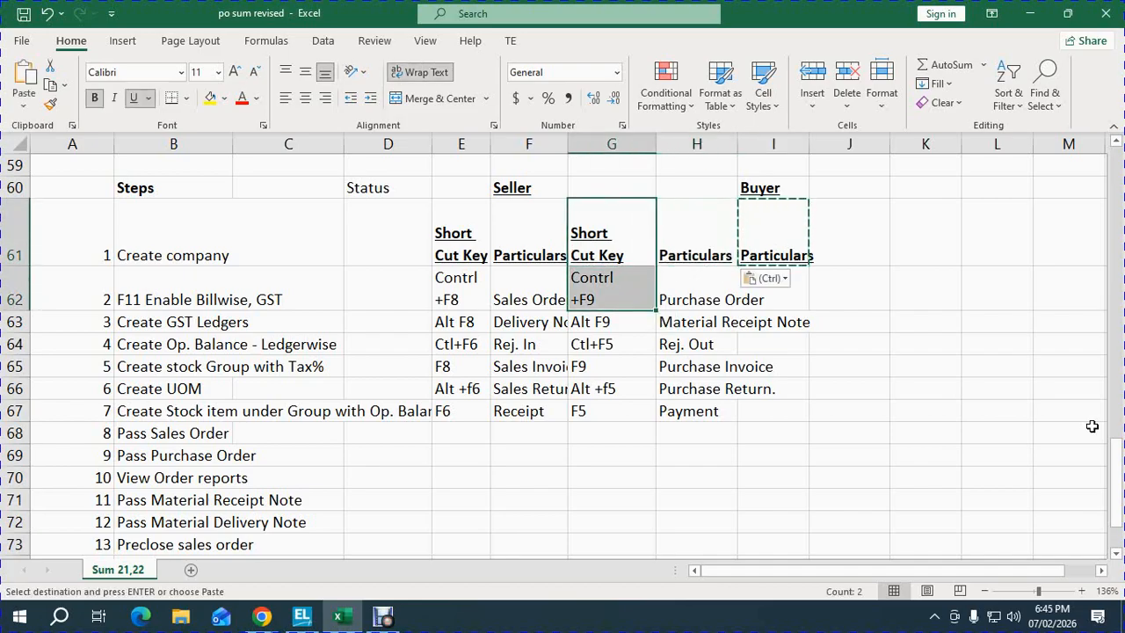
key("shift+Right")
key("shift+Right")
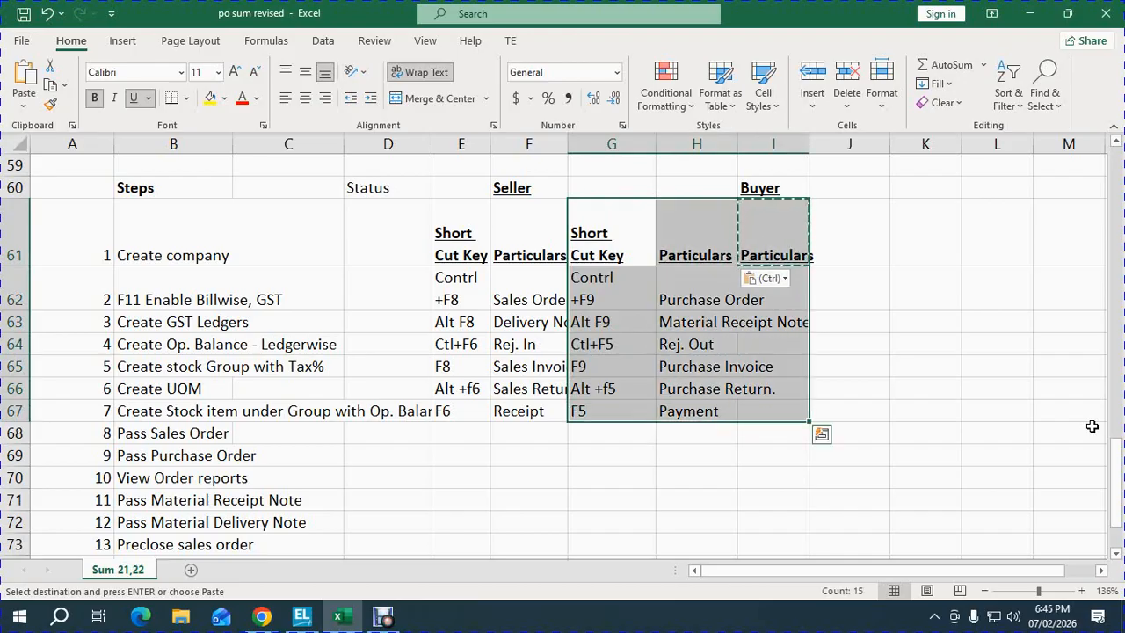
key("ctrl+c")
key("Right")
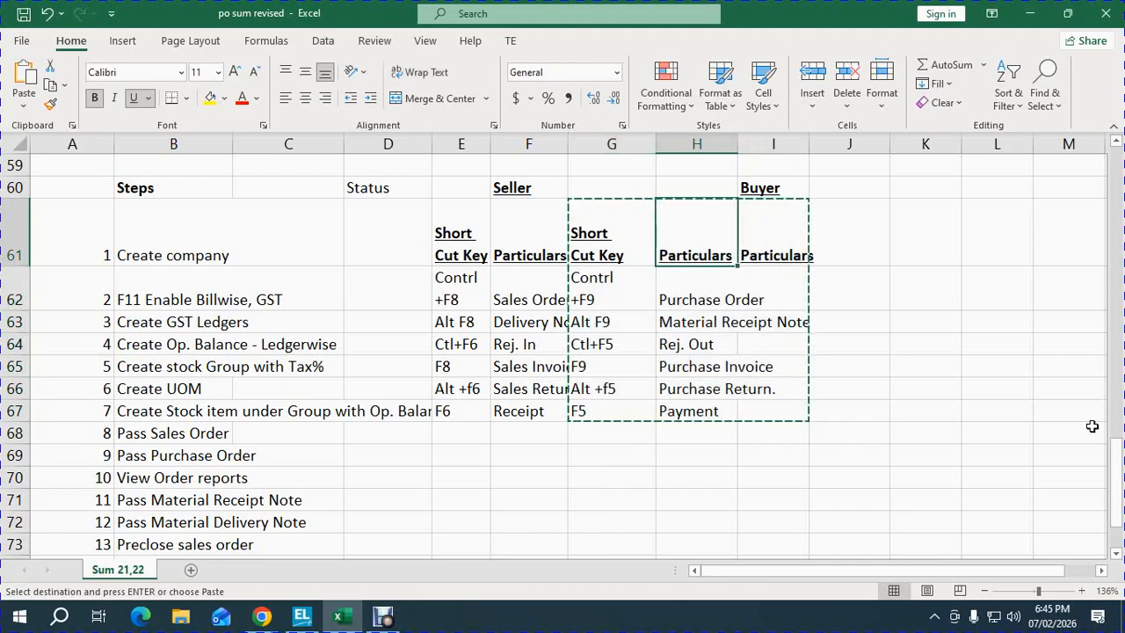
key("ctrl+v")
key("Down")
key("Escape")
- Clear the leftover entries in G61:G67 so column G stays empty
key("Down")
key("Down")
key("Down")
key("Down")
key("Down")
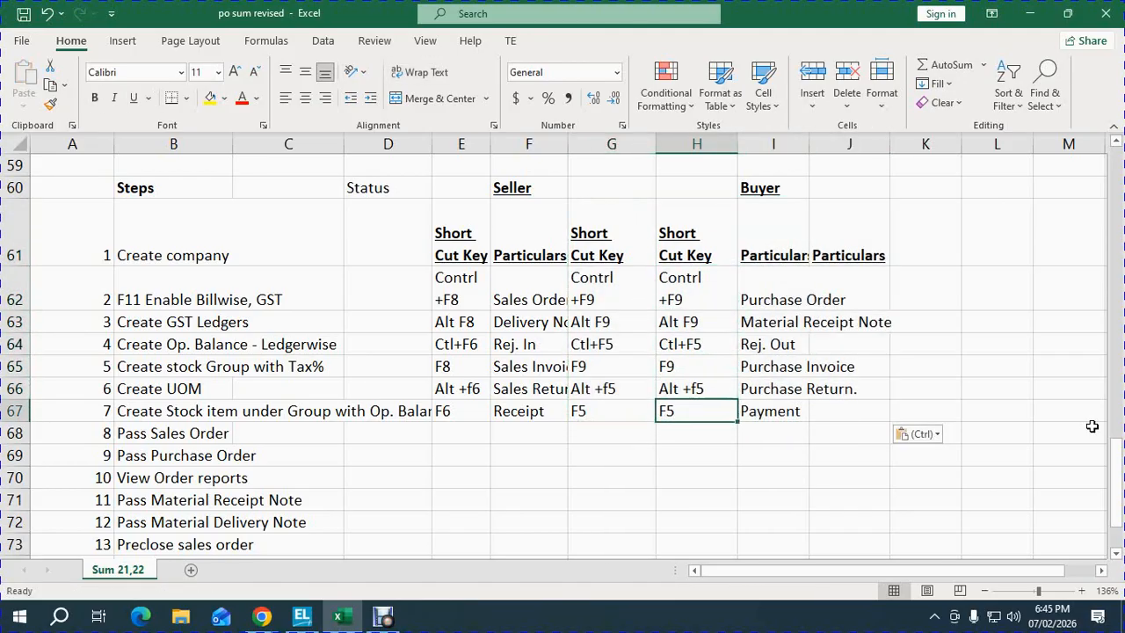
key("Up")
key("Up")
key("Up")
key("Left")
key("Up")
key("Up")
key("Up")
key("Up")
key("Down")
key("shift+Down")
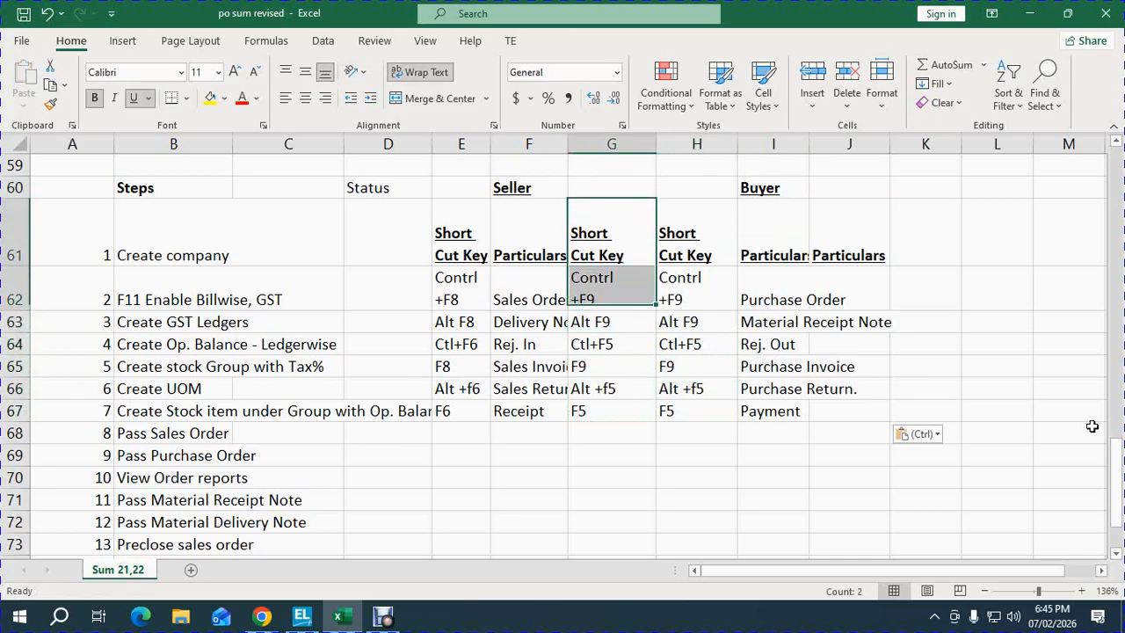
key("shift+Down")
key("shift+Down")
key("shift+Down")
key("shift+Down")
key("shift+Down")
key("Delete")
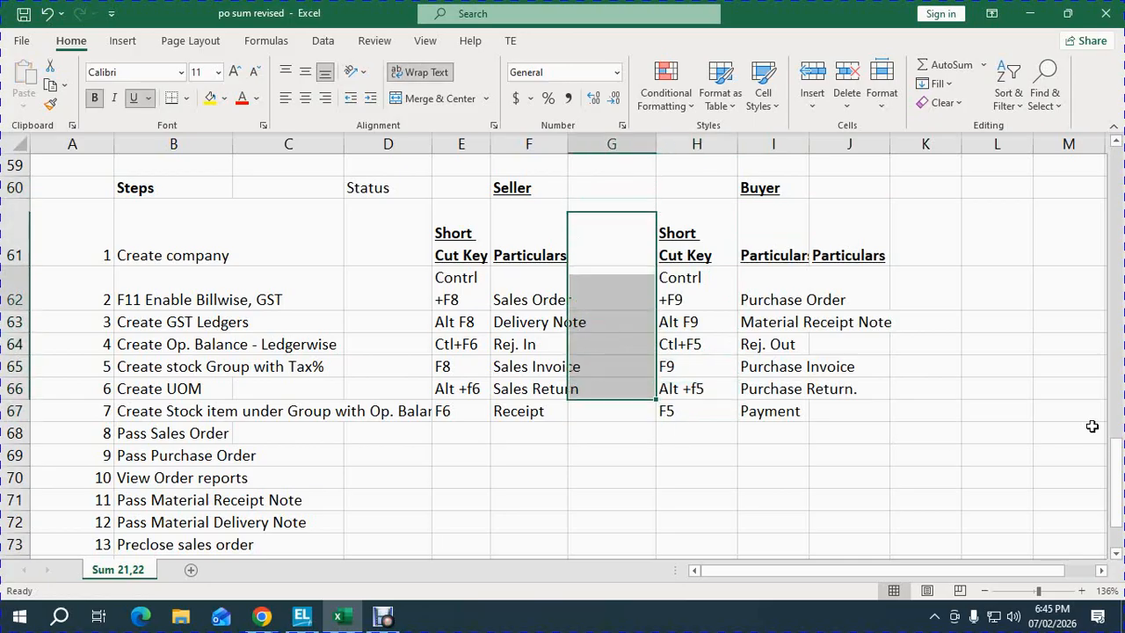
key("Down")
key("Down")
key("Up")
key("Up")
key("Left")
key("Down")
key("Down")
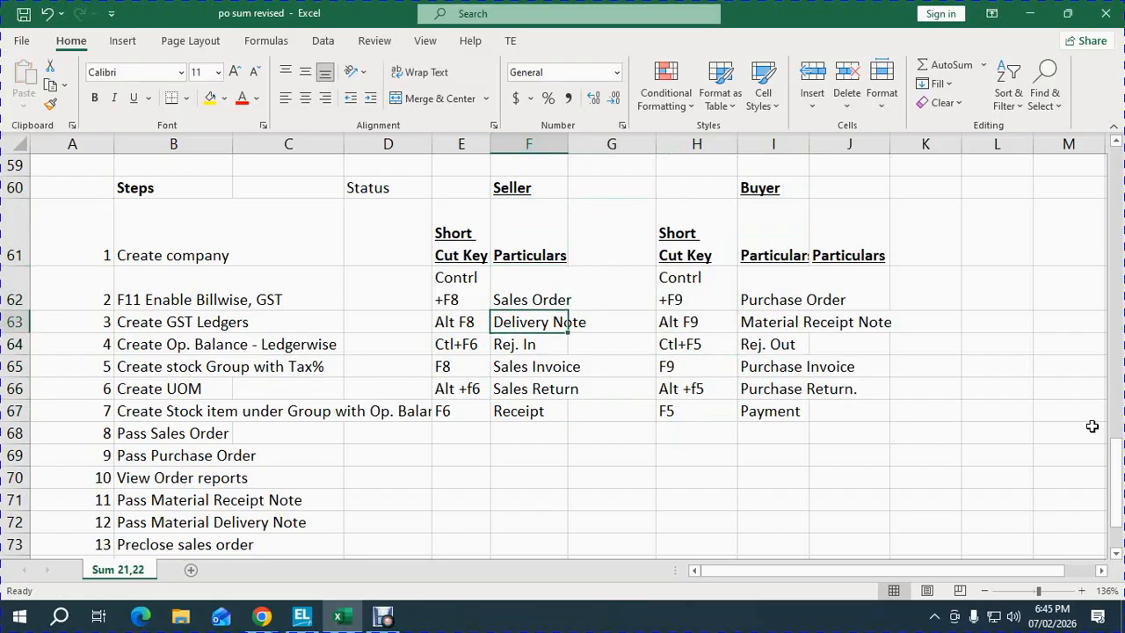
- Jump from the steps list to the sheet top, showing the 01.04.2024 trial balance totalling 500000
key("Down")
key("Down")
key("Down")
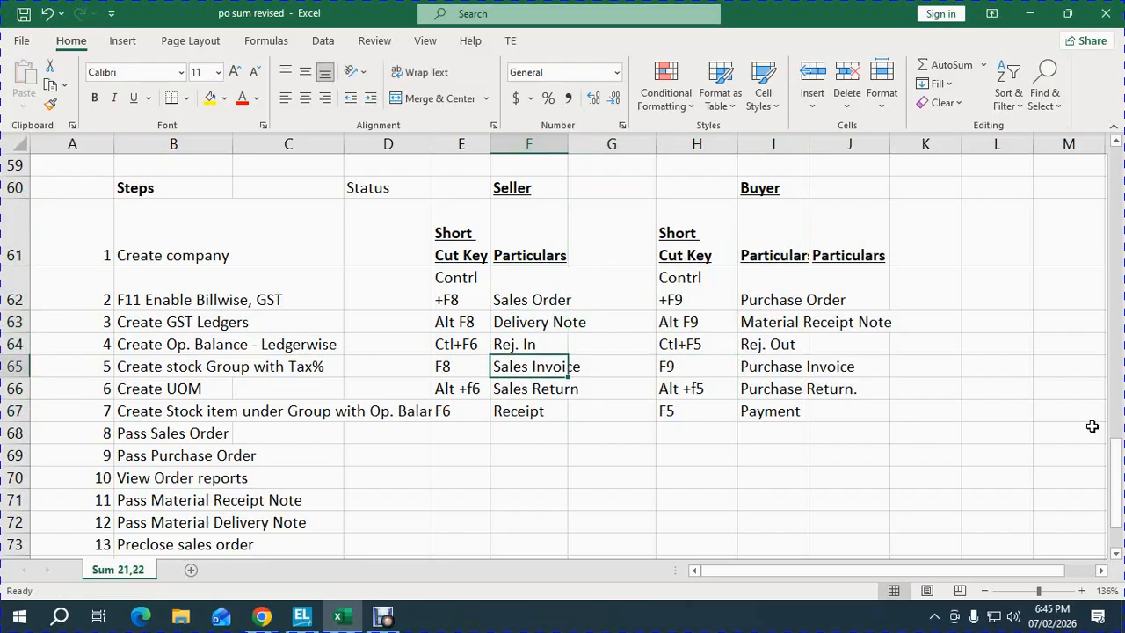
key("Down")
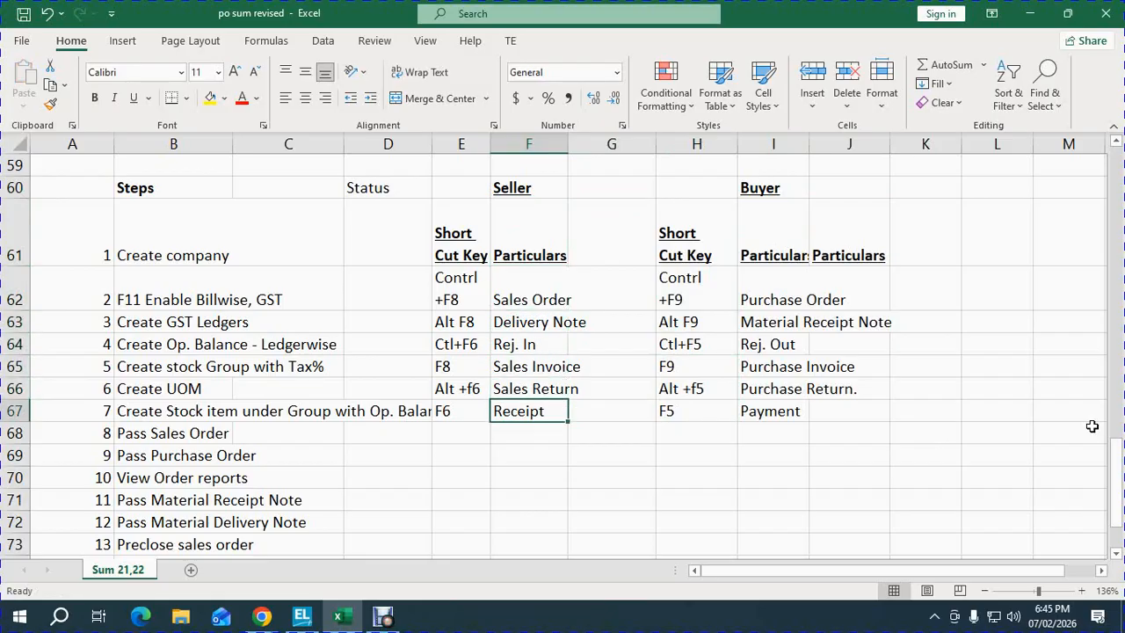
key("Left")
key("Left")
key("Right")
key("Right")
key("Right")
key("Right")
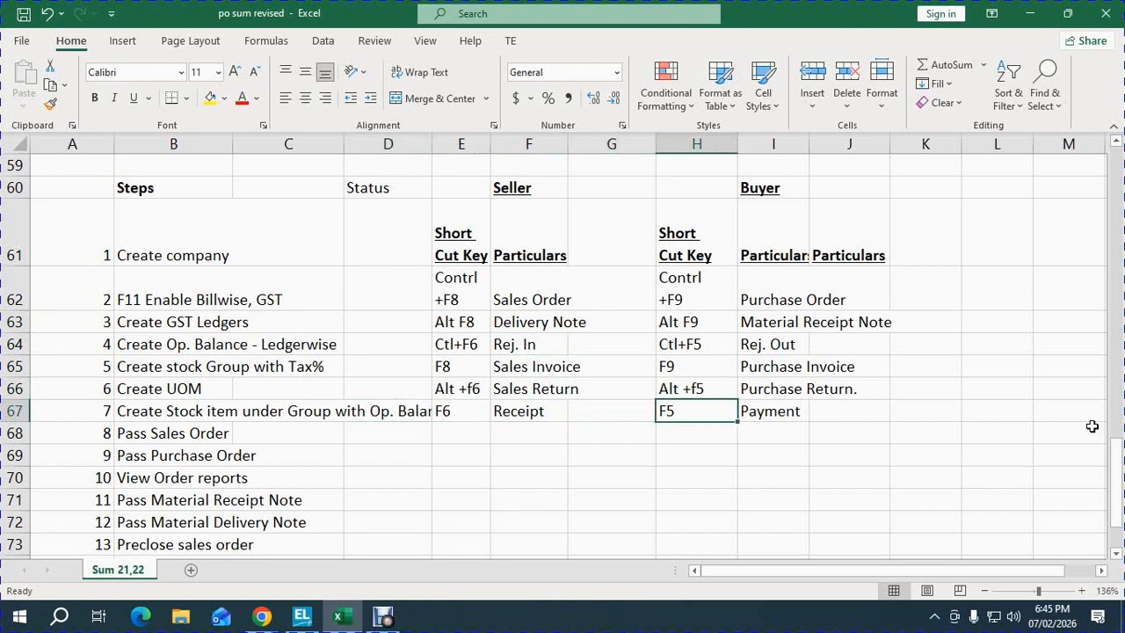
key("Up")
key("Up")
key("Up")
key("Up")
key("Up")
key("Right")
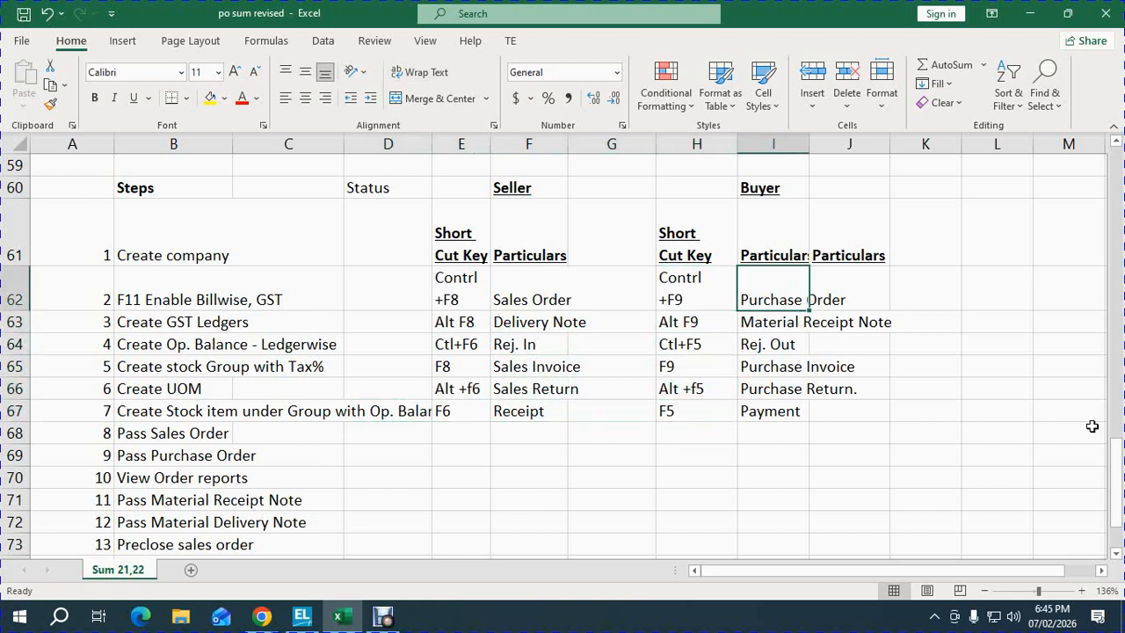
key("Down")
key("Down")
key("Down")
key("Down")
key("Down")
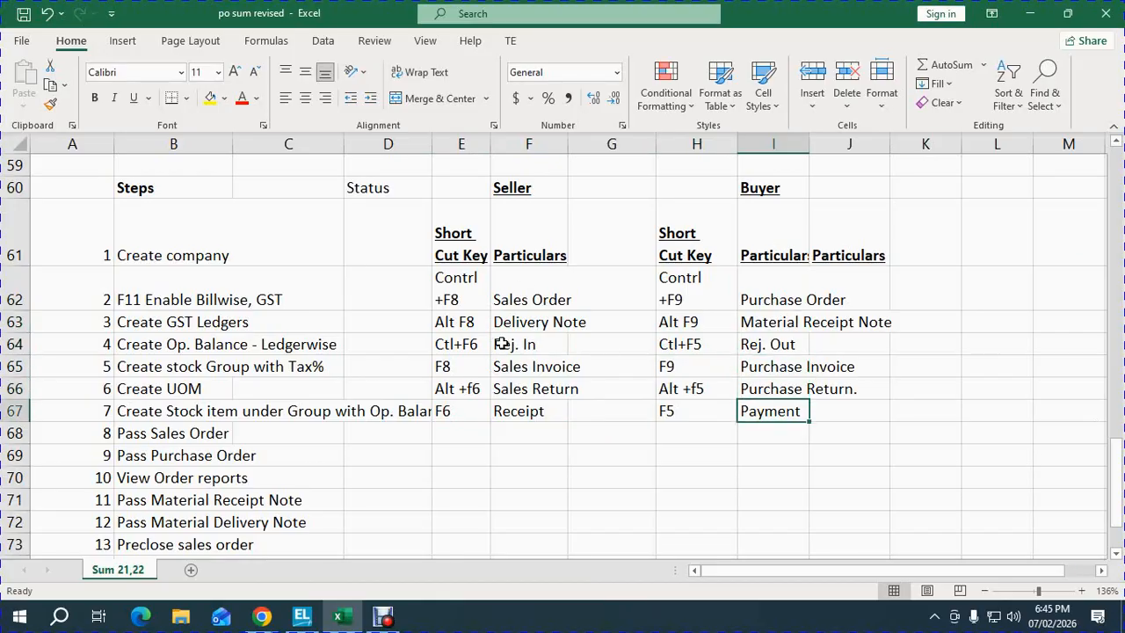
left_click(216, 258)
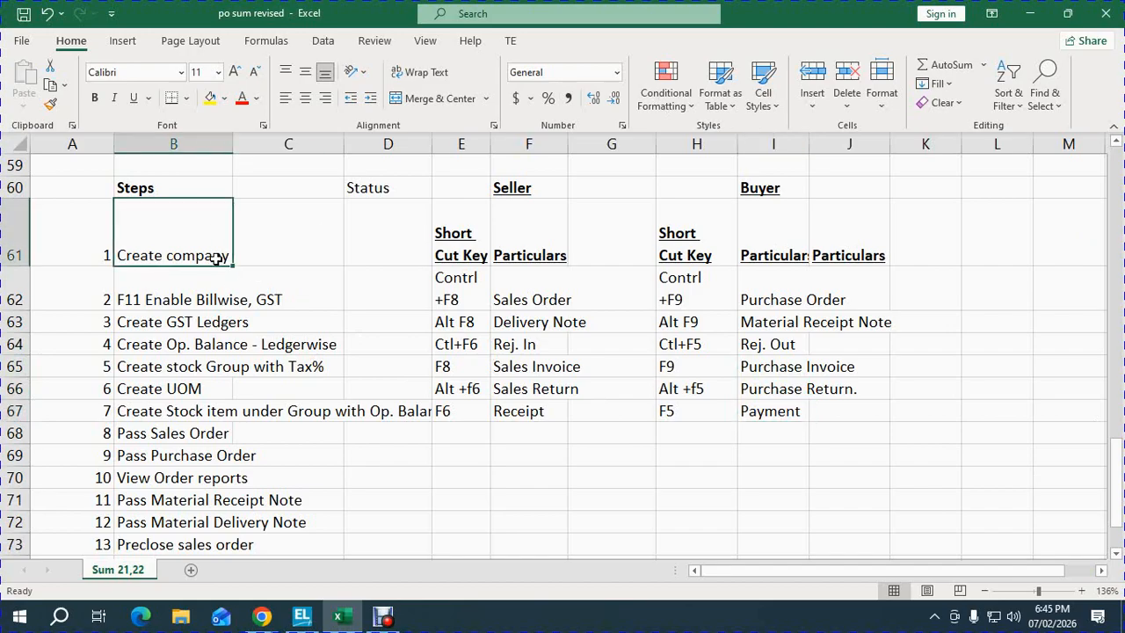
key("ctrl+Home")
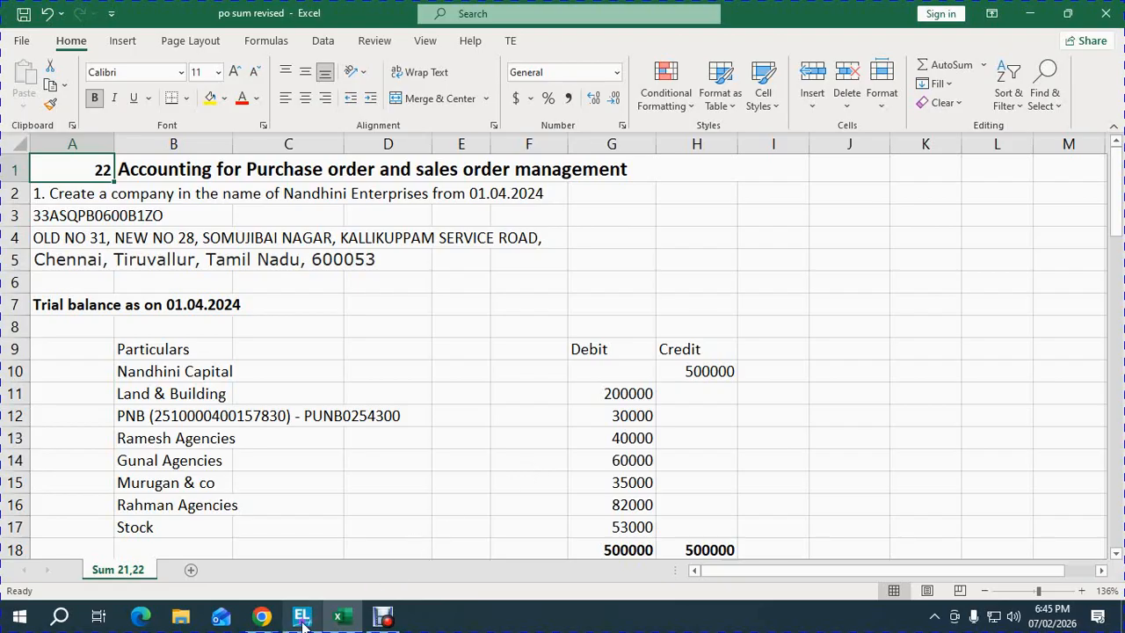
- Name the new company NANDHINI ENTERPRISES - F.Y. 2024-25 and shorten its mailing name
mouse_move(302, 616)
left_click(290, 525)
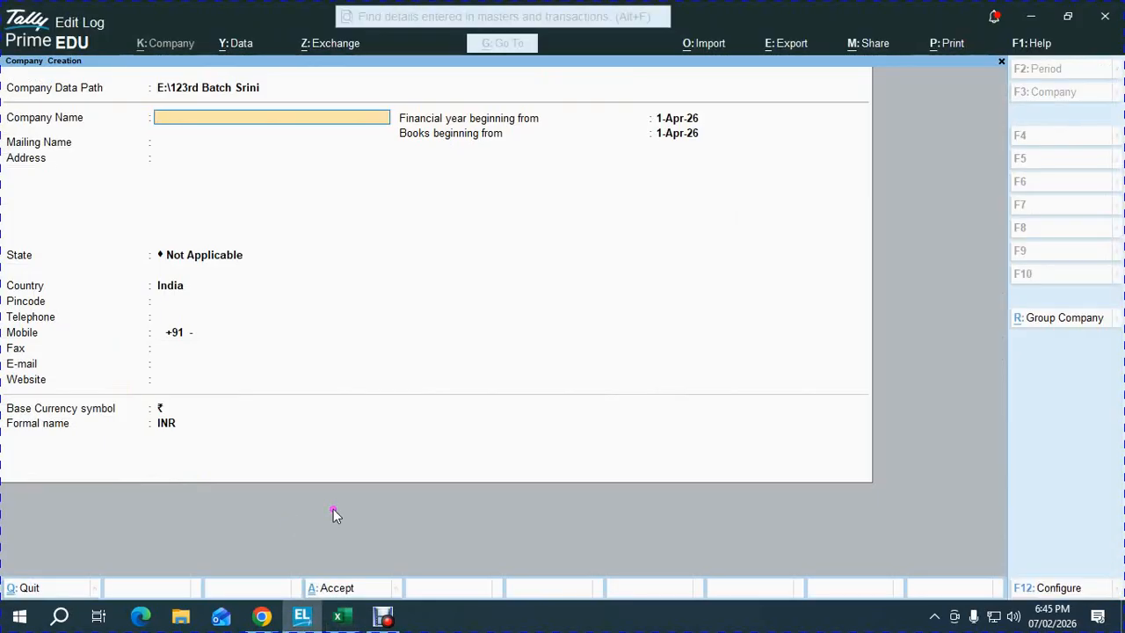
type("NANDHINI ENTERPRISES - F.Y.")
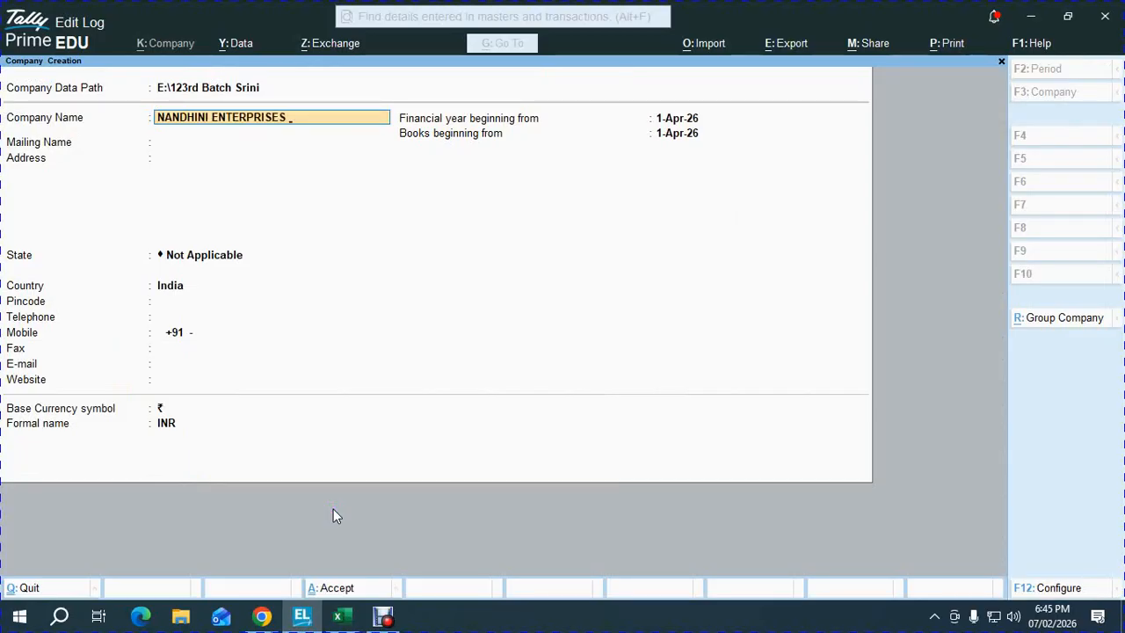
type(" 2024-25")
key("Return")
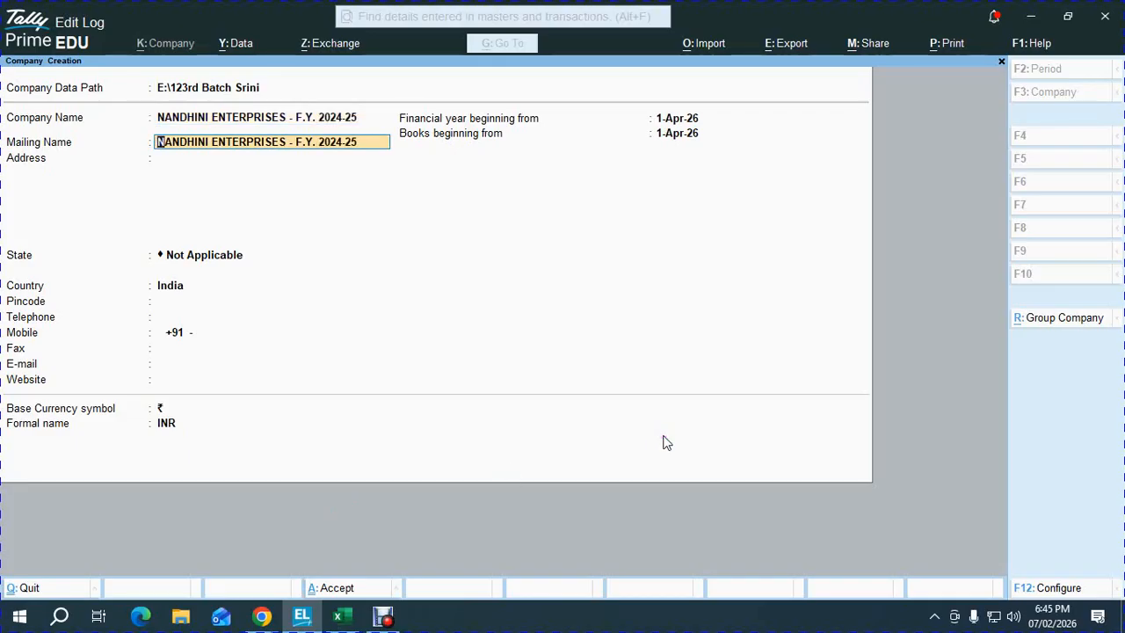
key("BackSpace")
key("BackSpace")
key("BackSpace")
key("BackSpace")
key("BackSpace")
key("BackSpace")
key("BackSpace")
key("BackSpace")
key("BackSpace")
key("BackSpace")
key("Return")
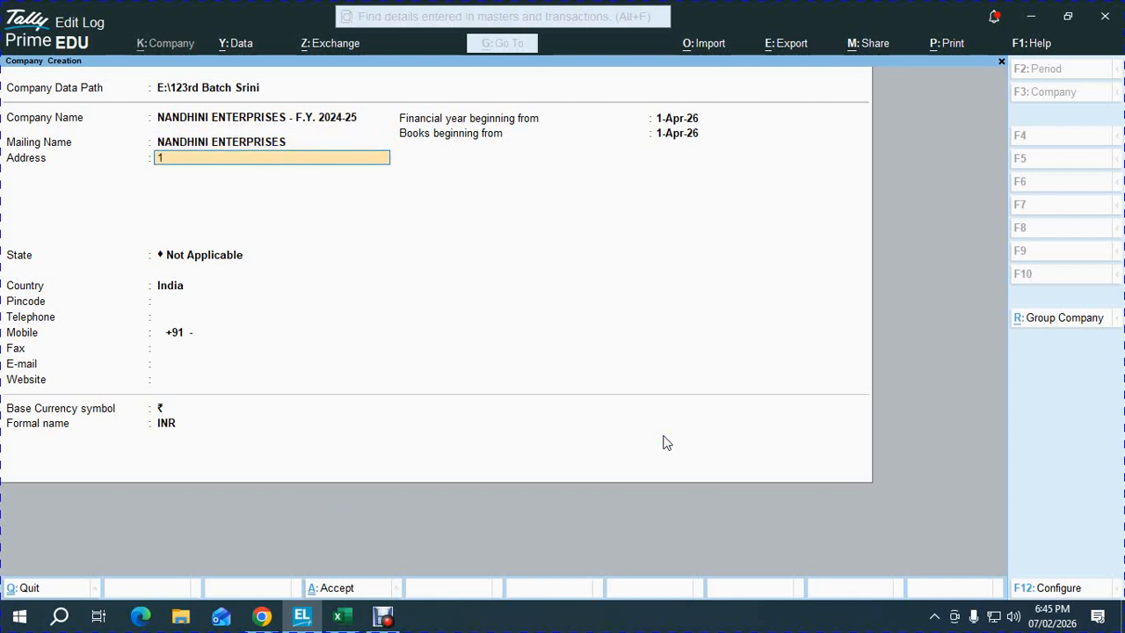
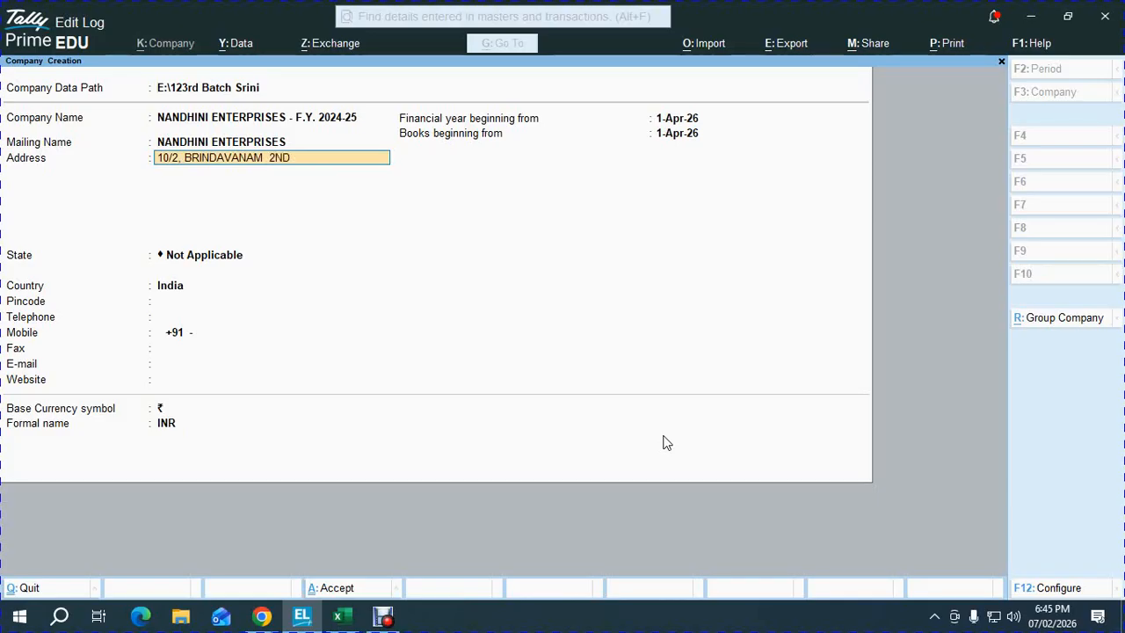
- Enter the company's three-line Chennai postal address and choose Tamil Nadu as the state
key("Return")
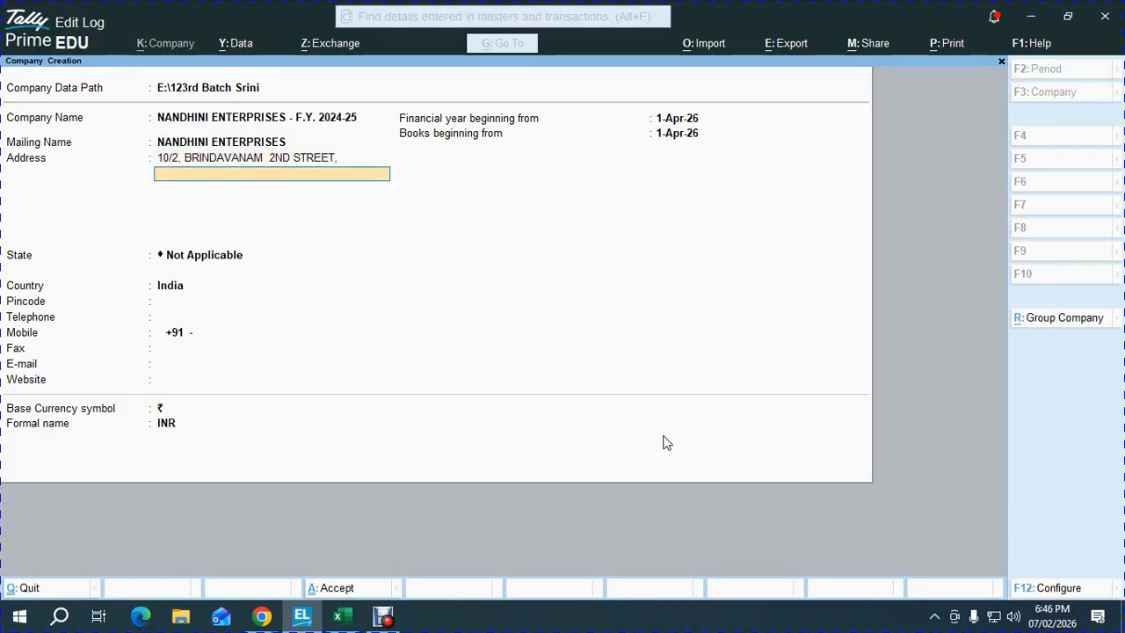
key("Return")
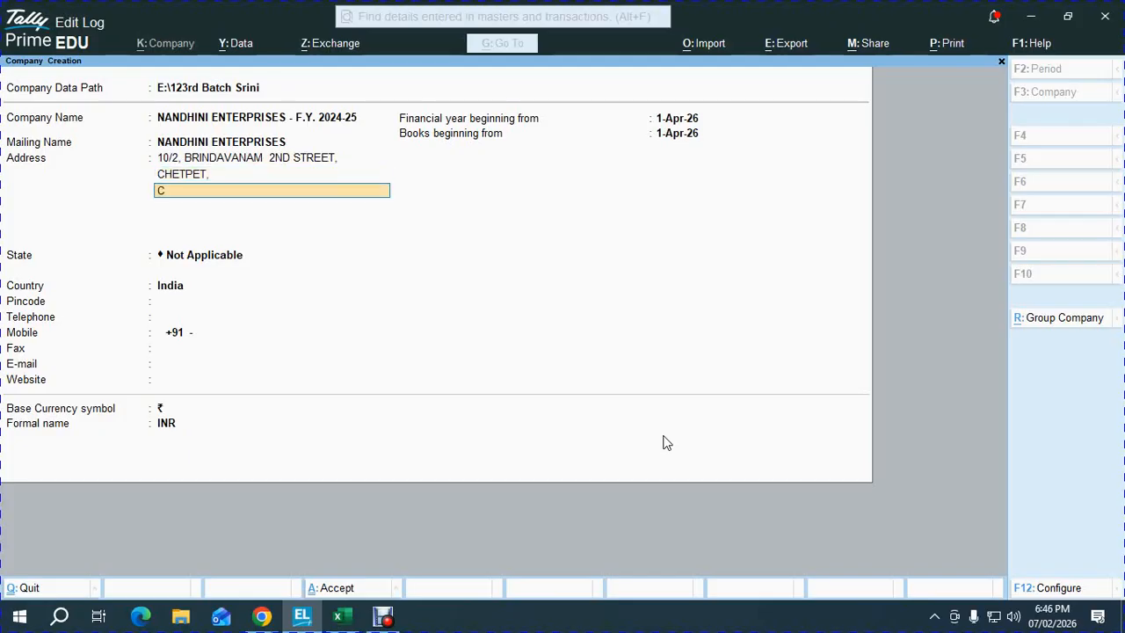
key("Return")
key("Return")
key("Return")
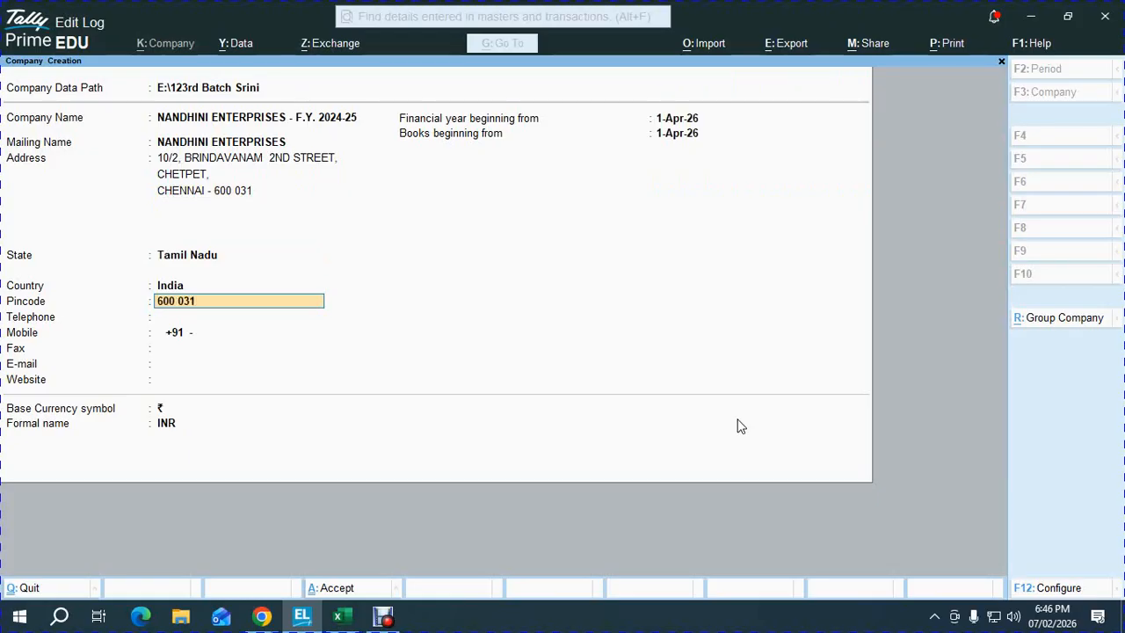
- Fill in the company's telephone number, mobile number and e-mail address
key("Return")
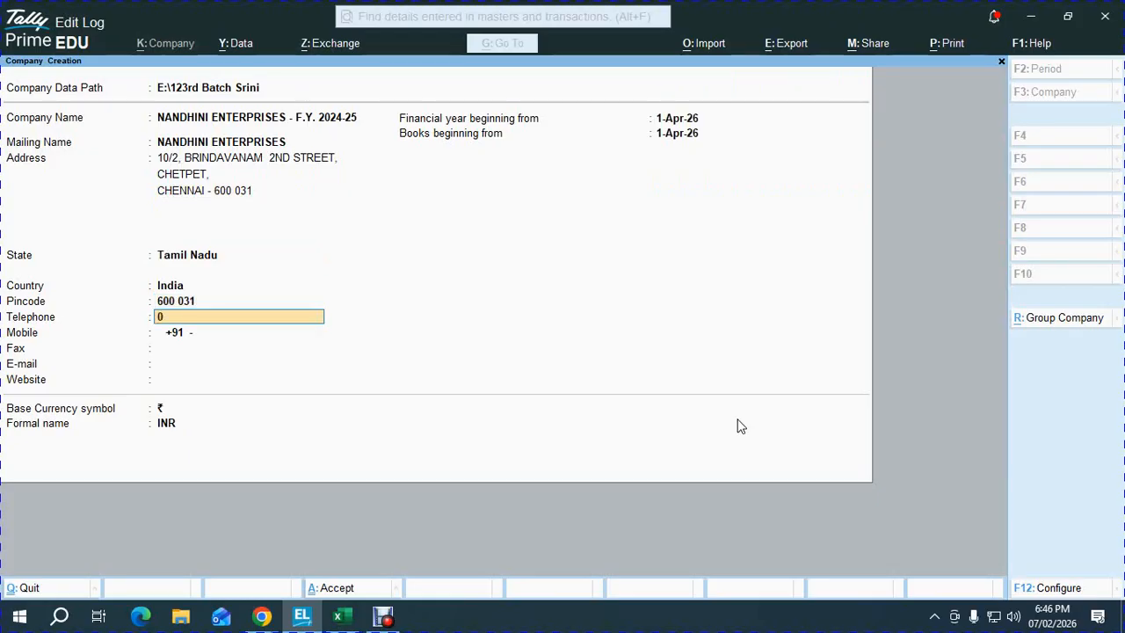
key("Return")
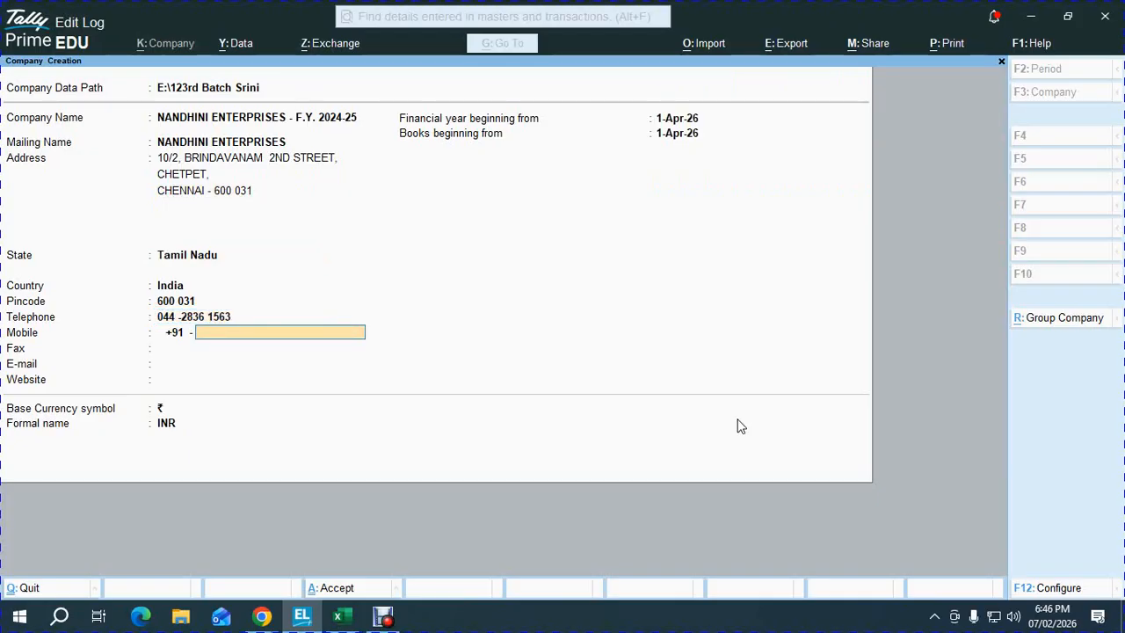
key("Return")
key("Return")
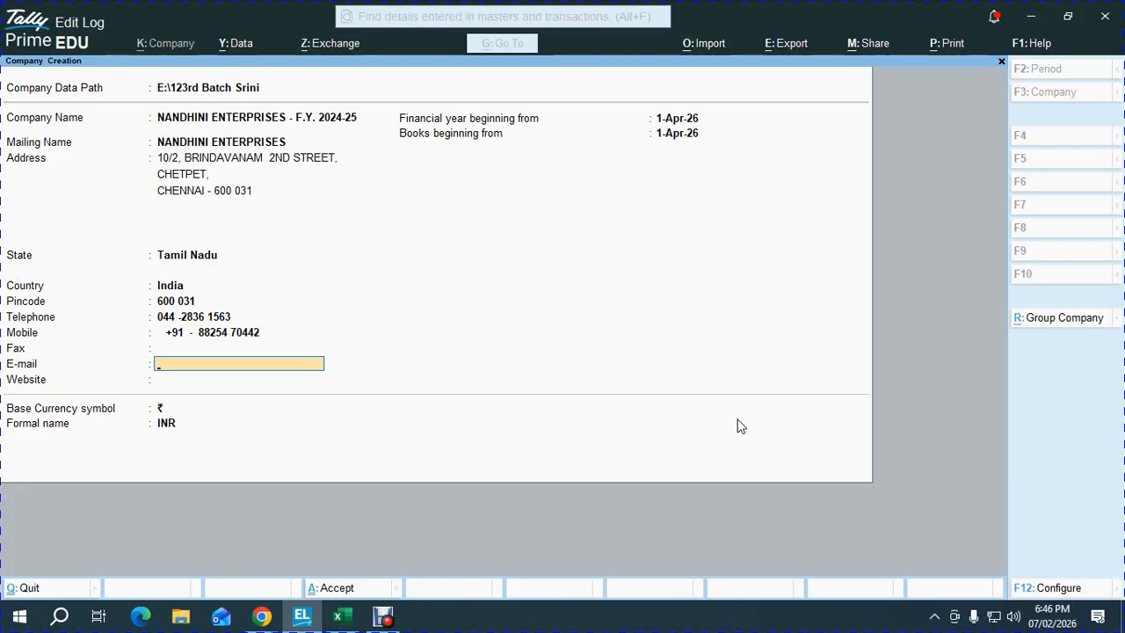
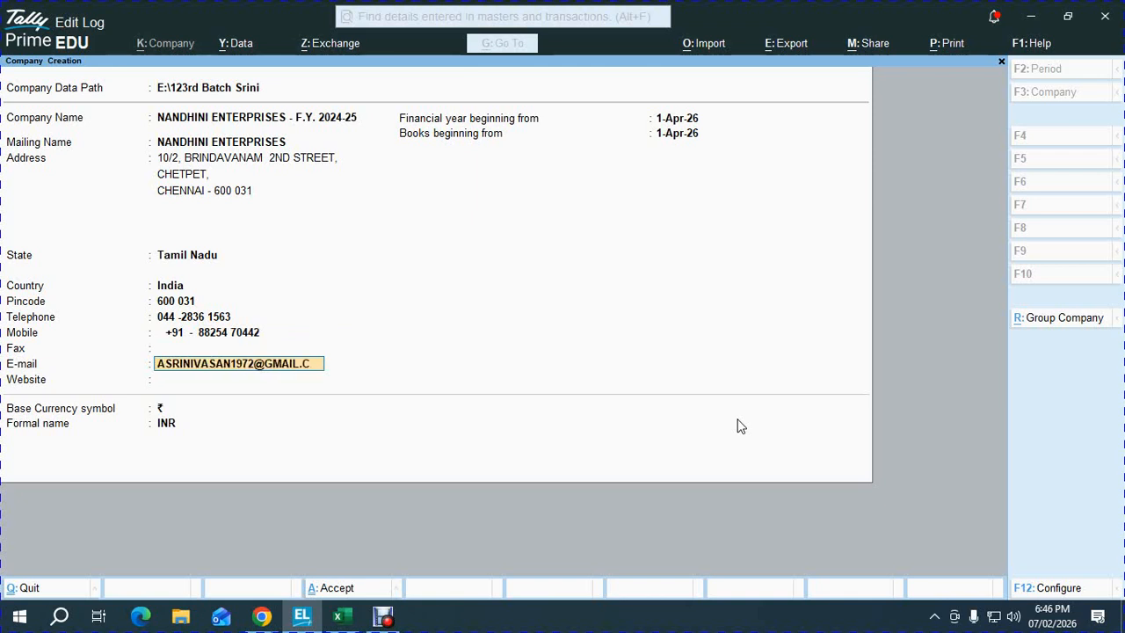
key("Return")
- Set the financial year and books to begin on 1-Apr-24
key("Return")
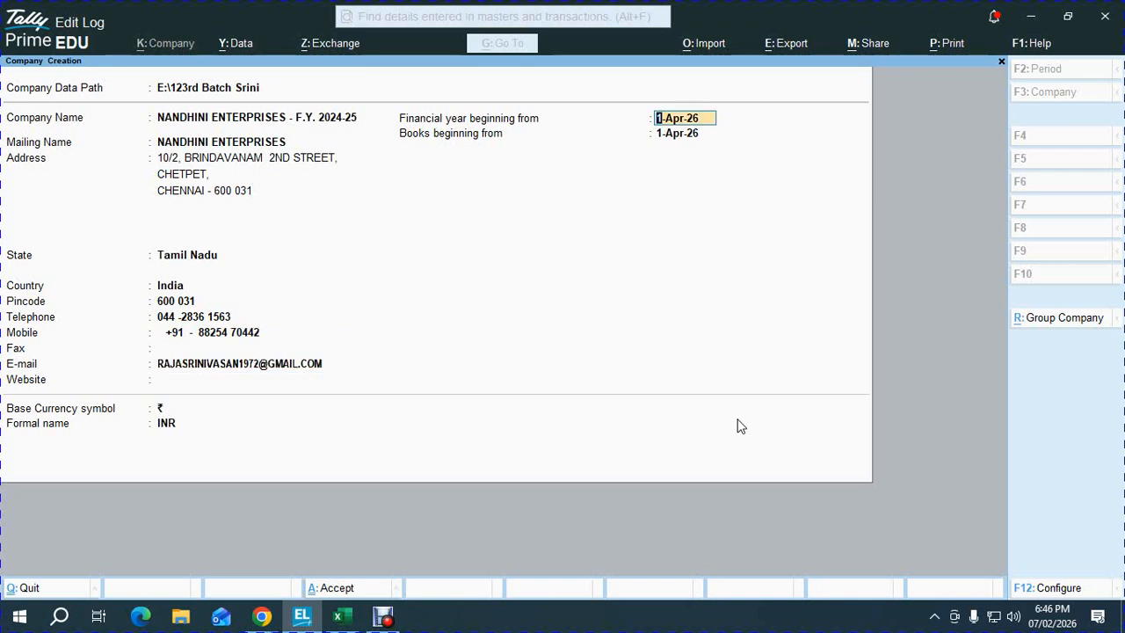
type("Apr-24")
key("Return")
key("Return")
key("Return")
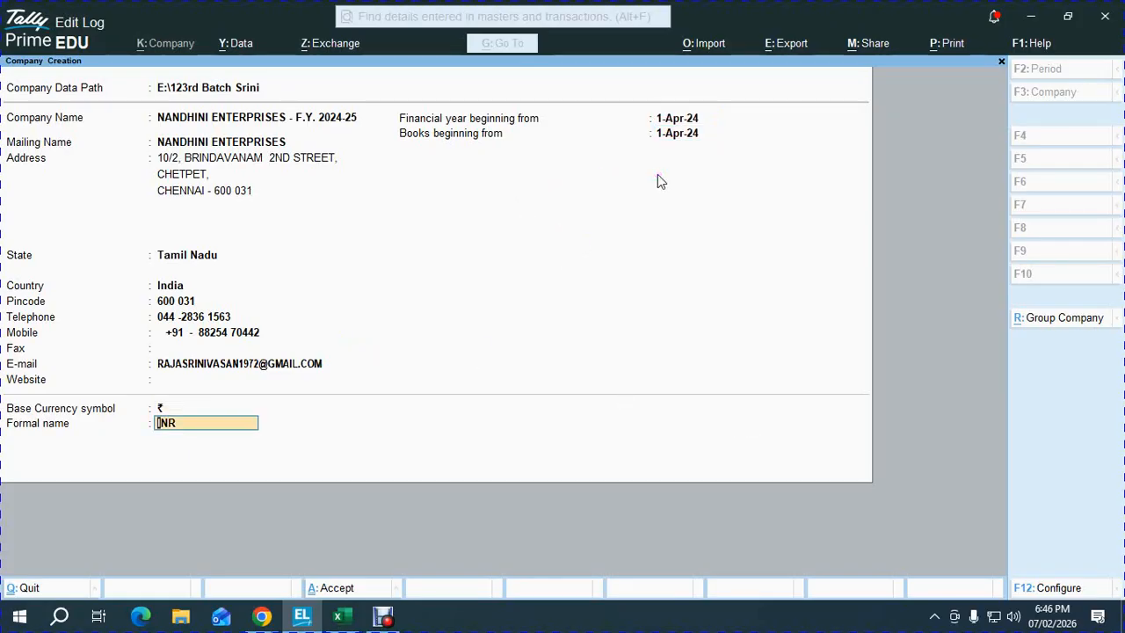
key("Return")
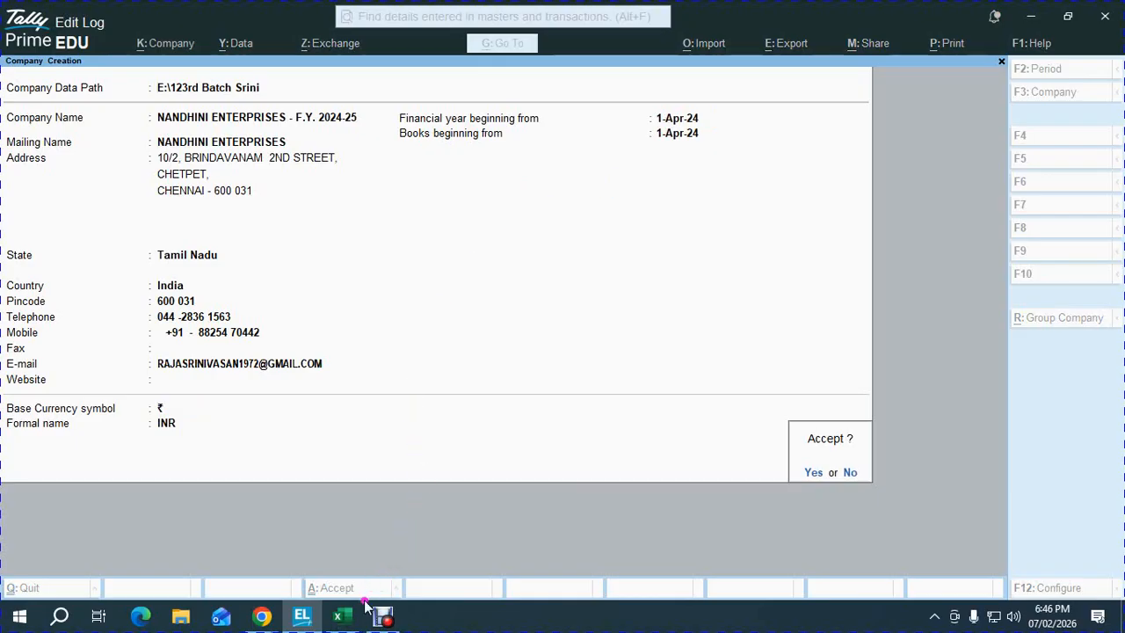
left_click(343, 619)
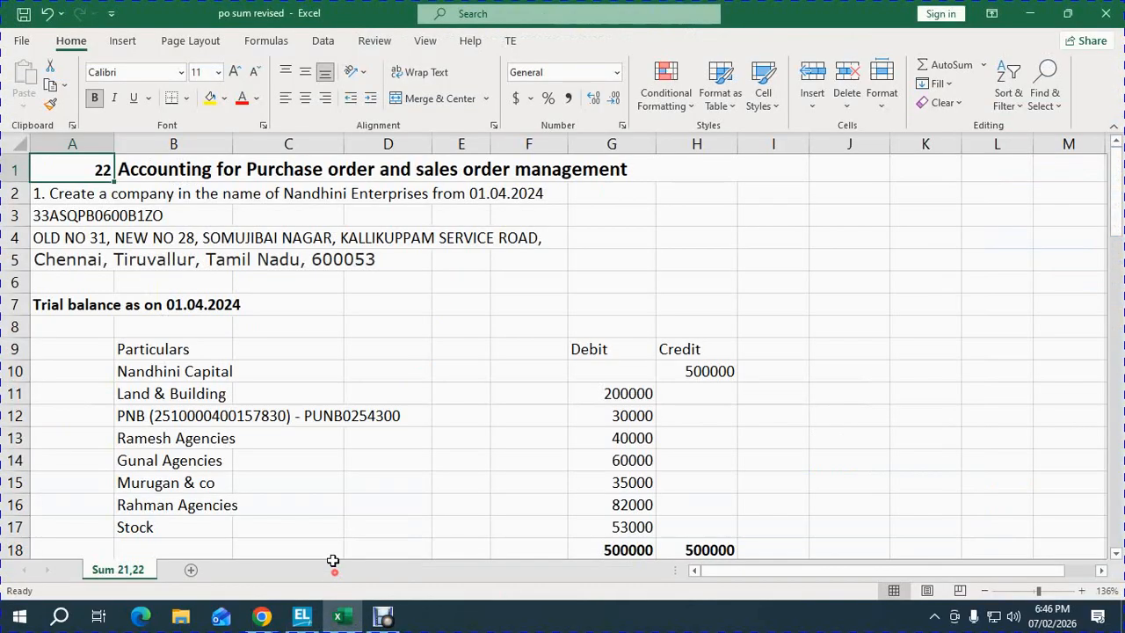
- Enter OK in Status cell D61 for step 1, Create company
left_click(332, 374)
key("Down")
key("Down")
key("Down")
key("Down")
key("Down")
key("Down")
key("Down")
key("Down")
key("Down")
key("Down")
key("Down")
key("Down")
key("Down")
key("Down")
key("Down")
key("Down")
key("Down")
key("Down")
key("Down")
key("Down")
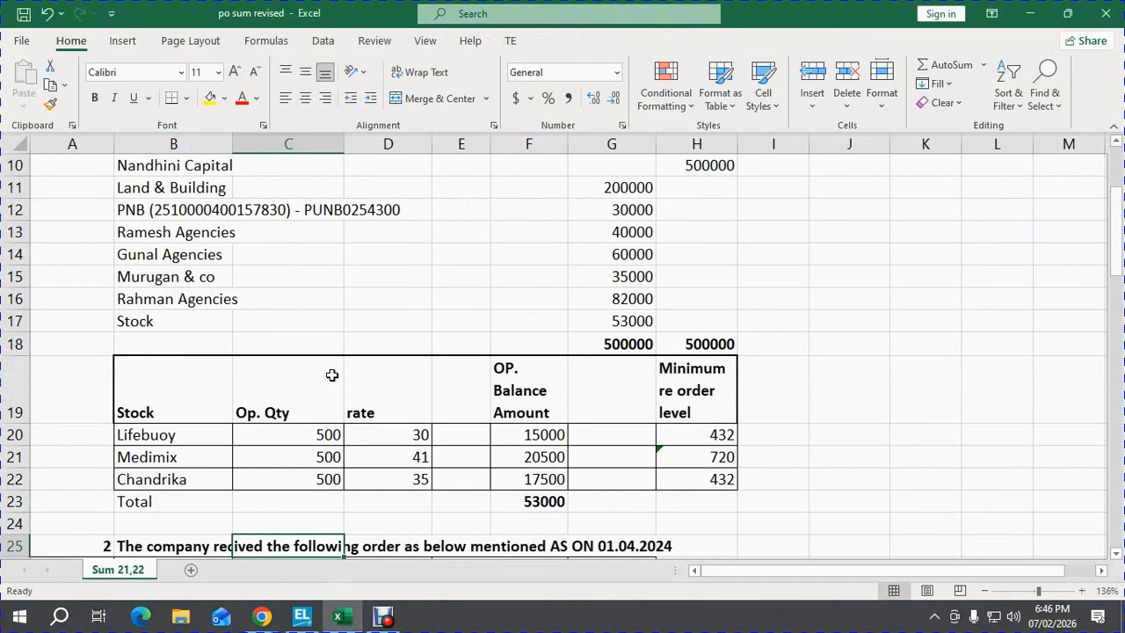
key("Down")
key("Down")
key("Down")
key("Down")
key("Down")
key("Down")
key("Down")
key("Down")
key("Down")
key("Down")
key("Down")
key("Down")
key("Down")
key("Down")
key("Down")
key("Down")
key("Down")
key("Down")
key("Down")
key("Down")
key("Up")
key("Up")
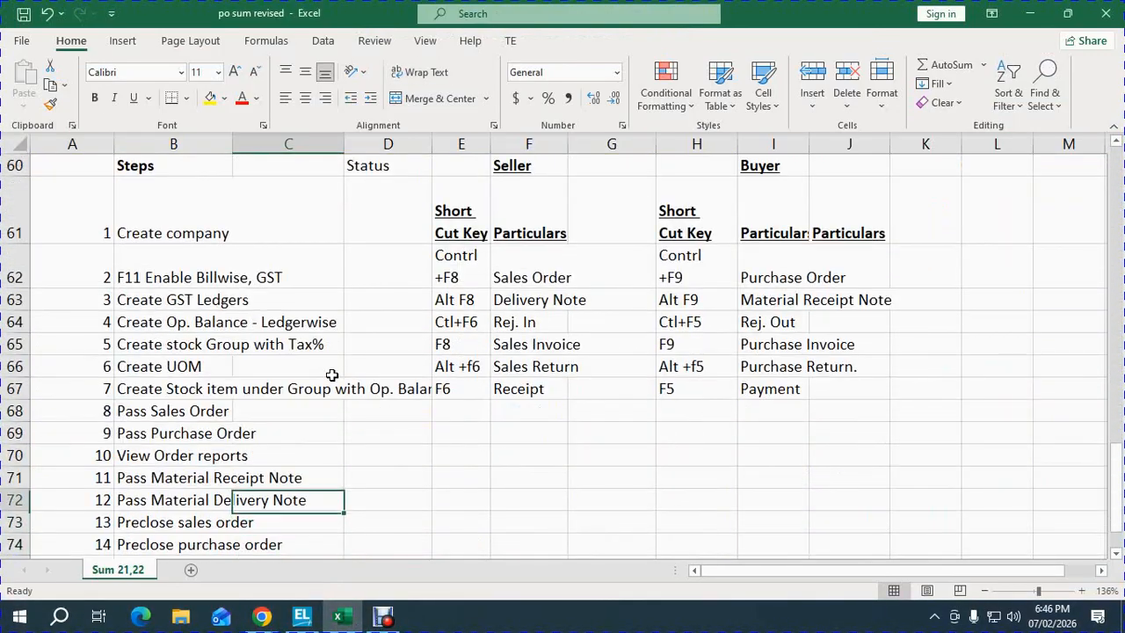
key("Up")
key("Up")
key("Up")
key("Up")
key("Up")
key("Up")
key("Right")
key("Up")
key("Up")
key("Up")
key("Up")
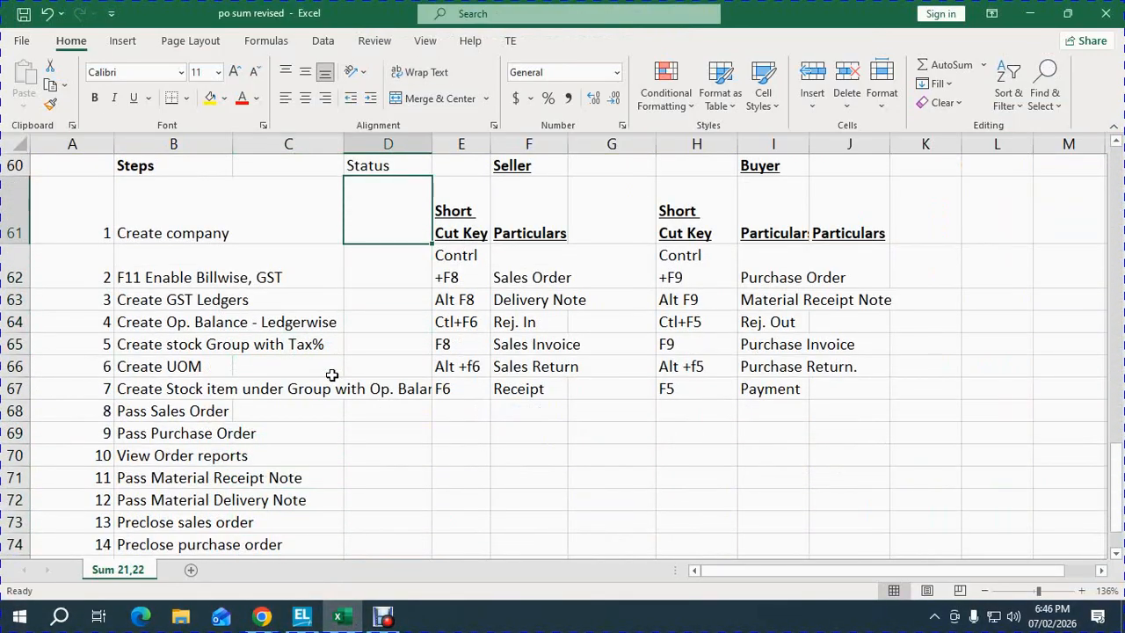
type("OK")
key("Return")
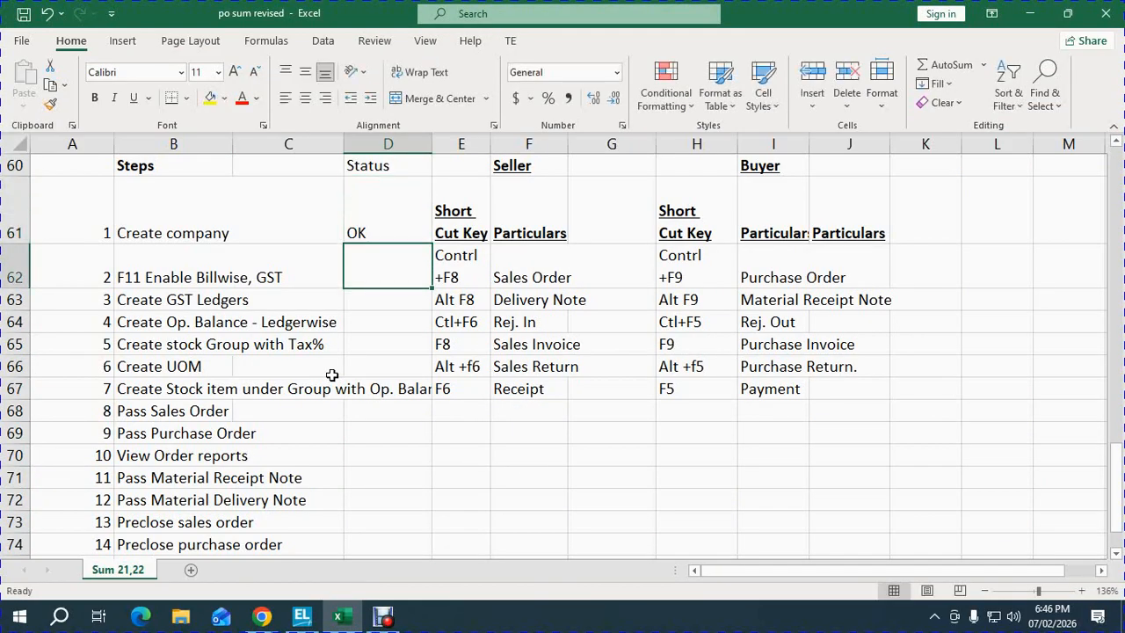
- Admit all waiting participants to the Google Meet call, then go back to TallyPrime
mouse_move(264, 618)
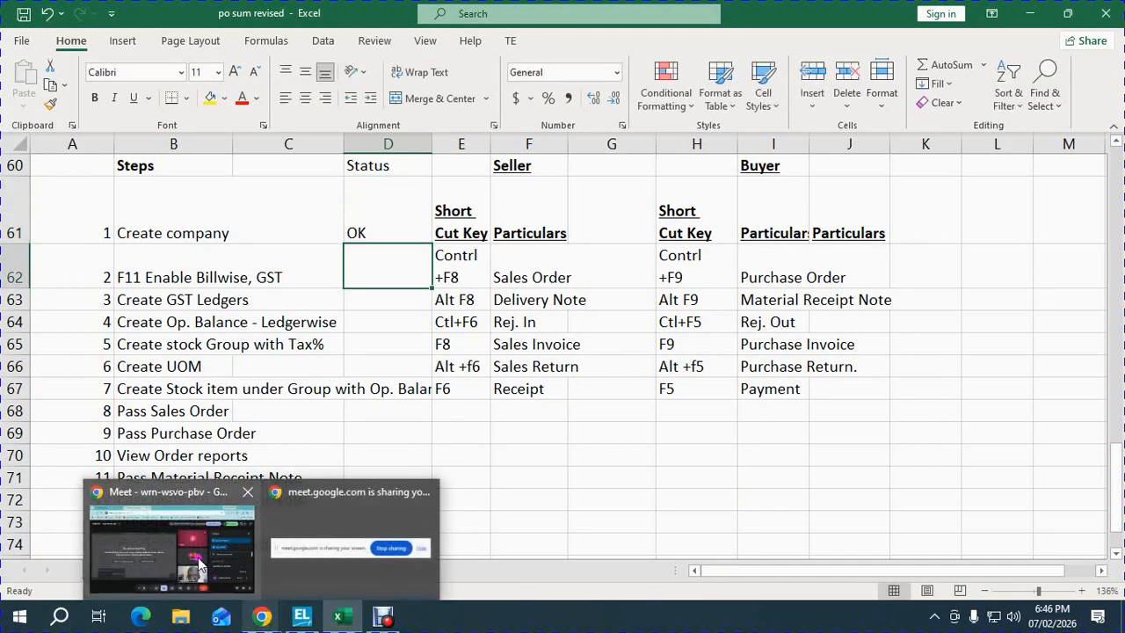
left_click(196, 563)
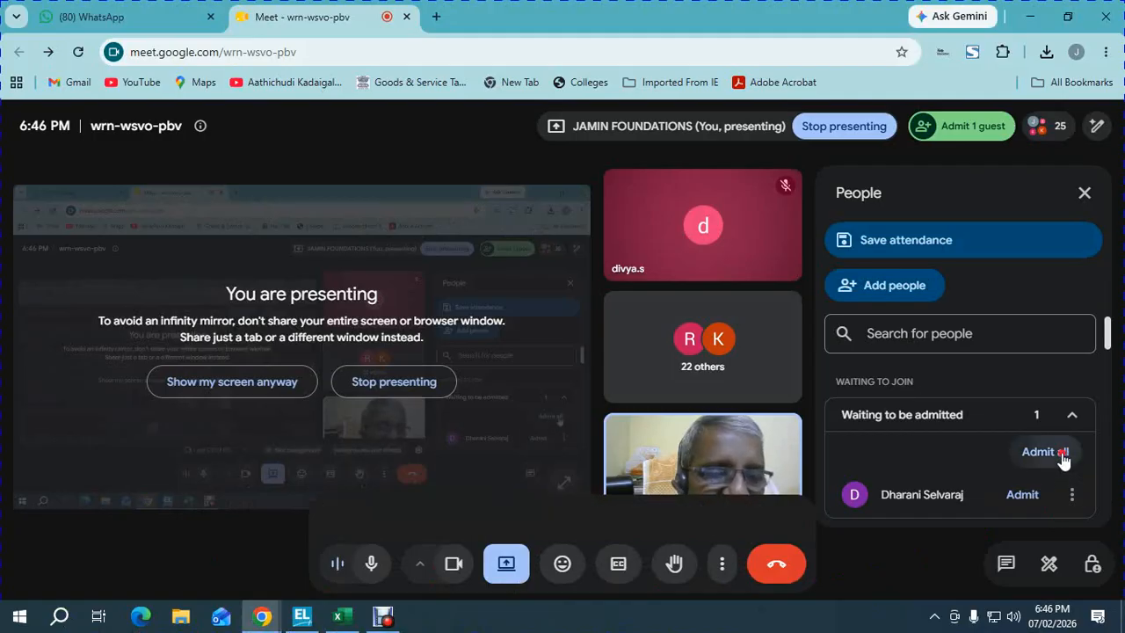
left_click(1063, 457)
left_click(613, 393)
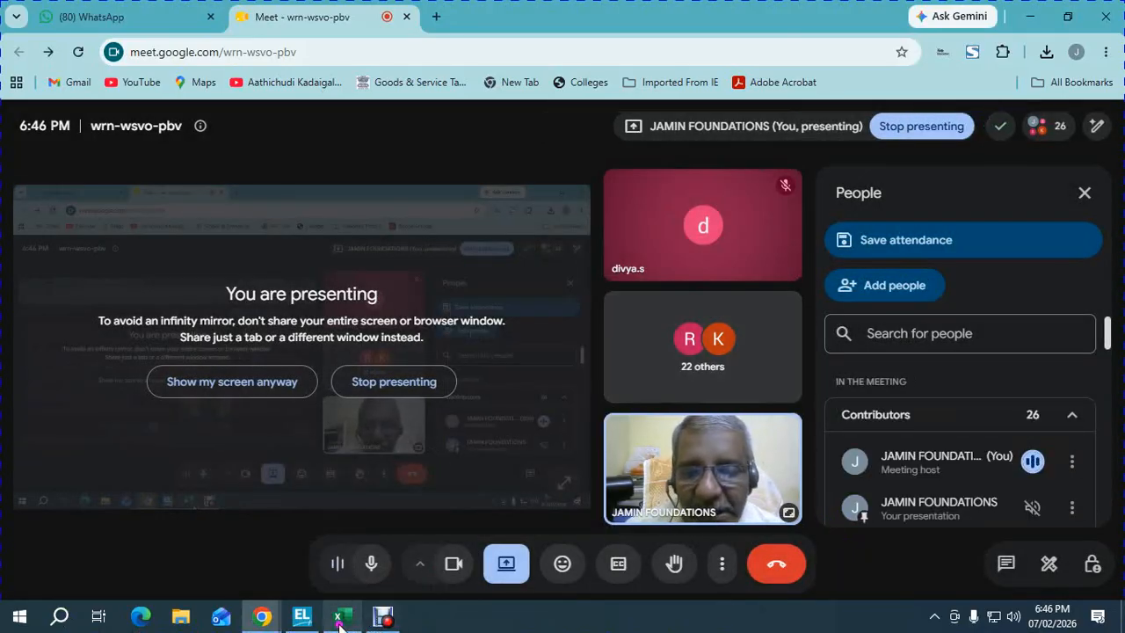
left_click(293, 602)
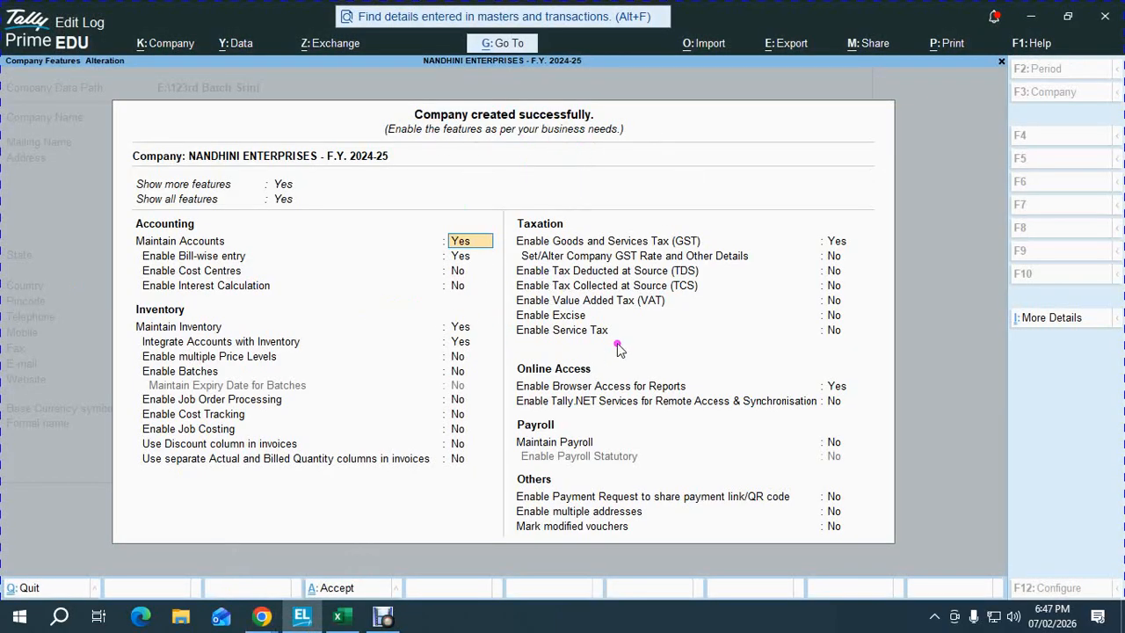
- Step through the company features to GST details, keeping Tamil Nadu as the GST state
key("Return")
key("Return")
key("Return")
key("Return")
key("Return")
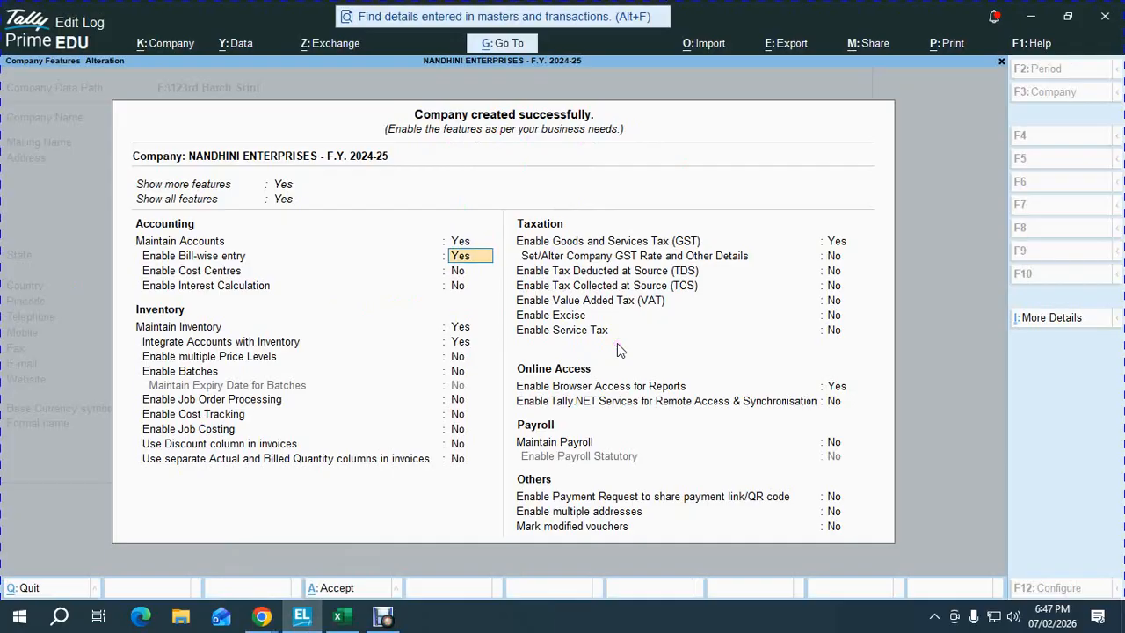
key("Return")
key("Return")
key("Return")
key("Return")
key("Return")
key("Return")
key("Return")
key("Return")
key("Return")
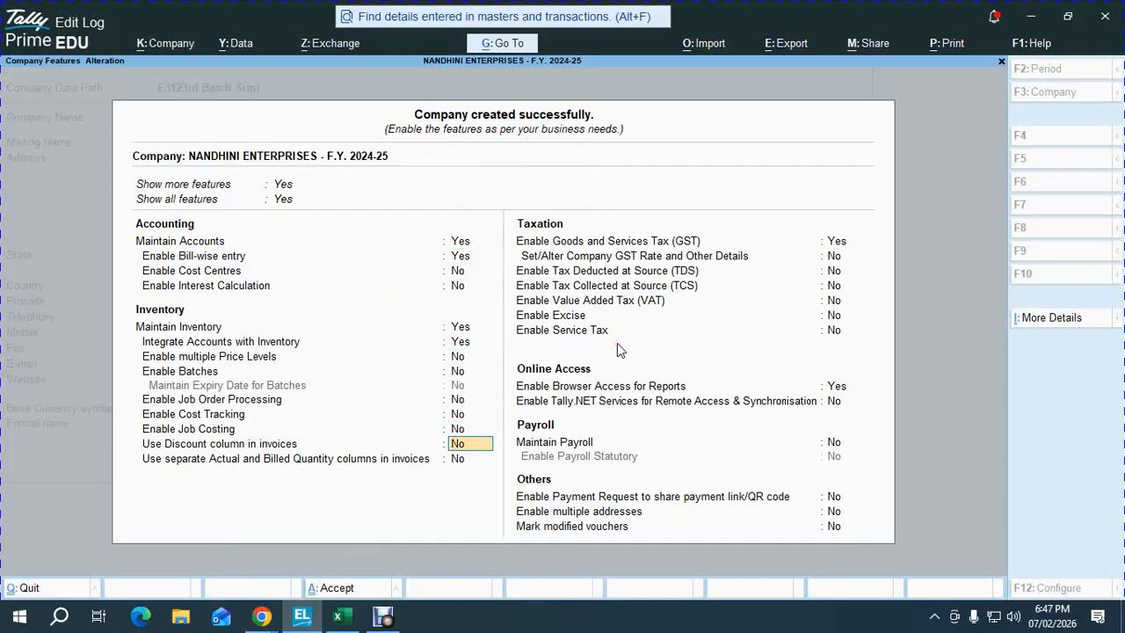
key("Return")
key("Return")
key("Return")
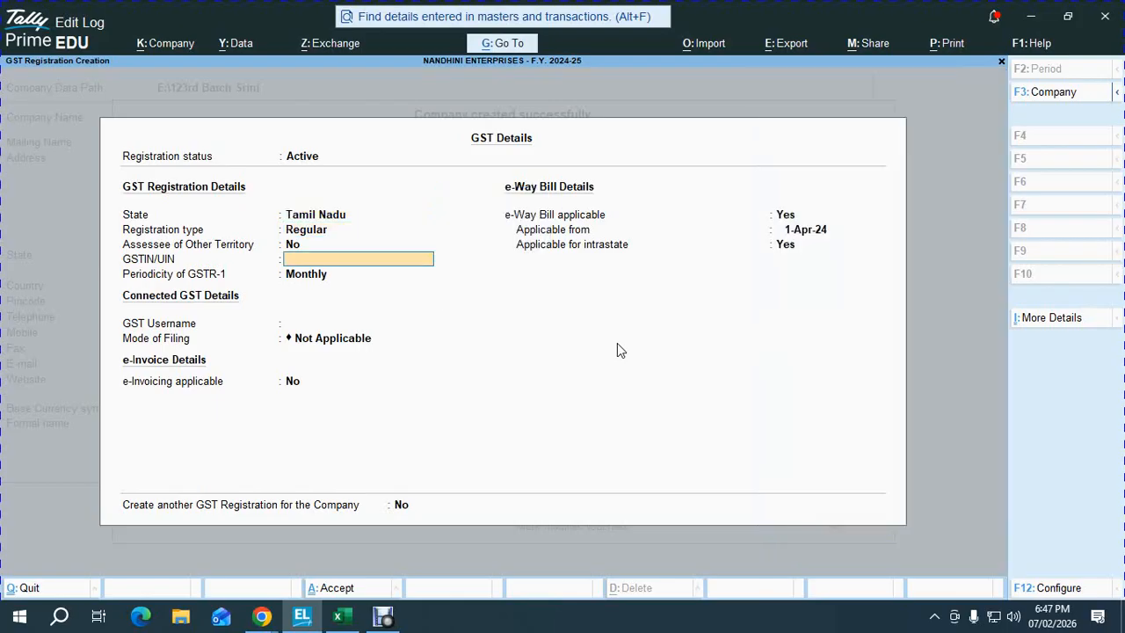
- Paste the GSTIN from Excel cell A3 into GSTIN/UIN and accept GST details and company features
left_click(334, 616)
key("ctrl+Home")
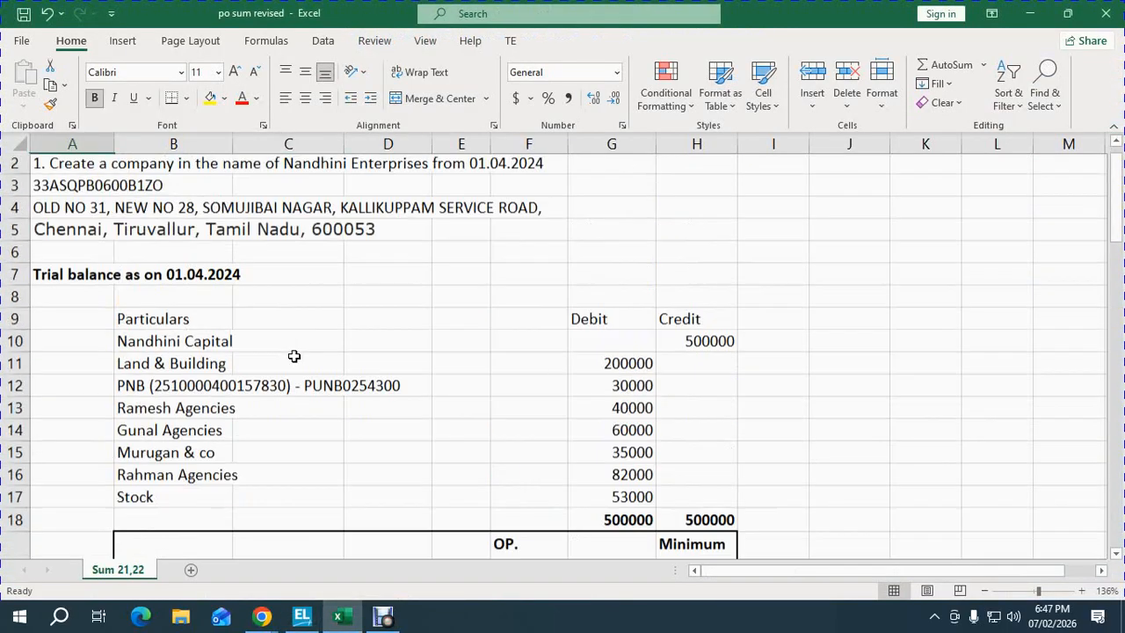
left_click(51, 214)
key("ctrl+c")
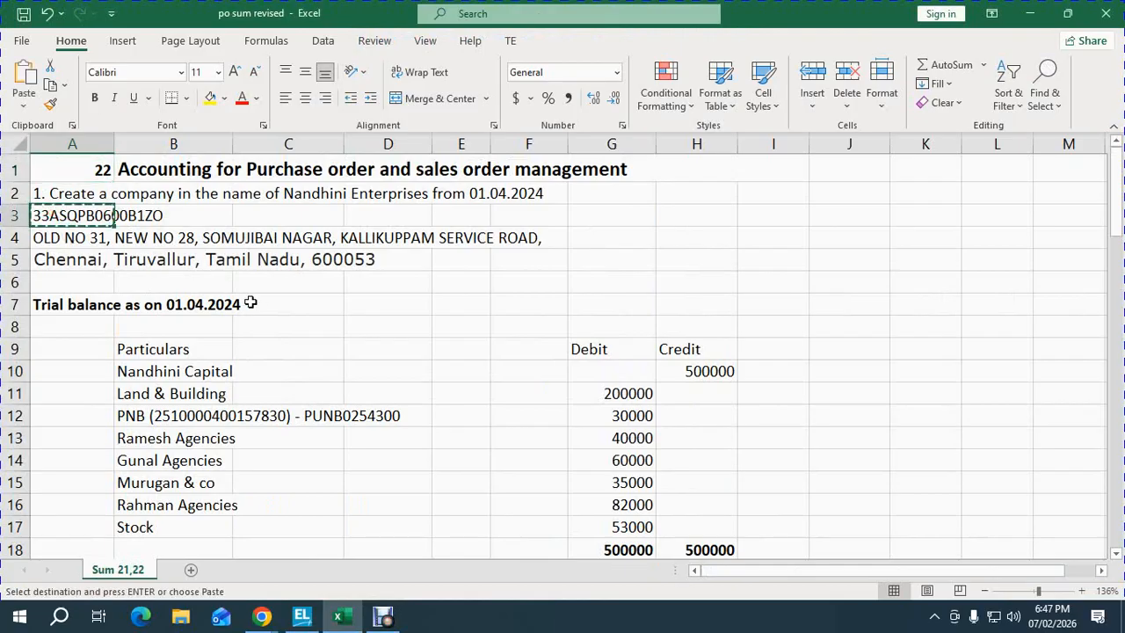
left_click(361, 550)
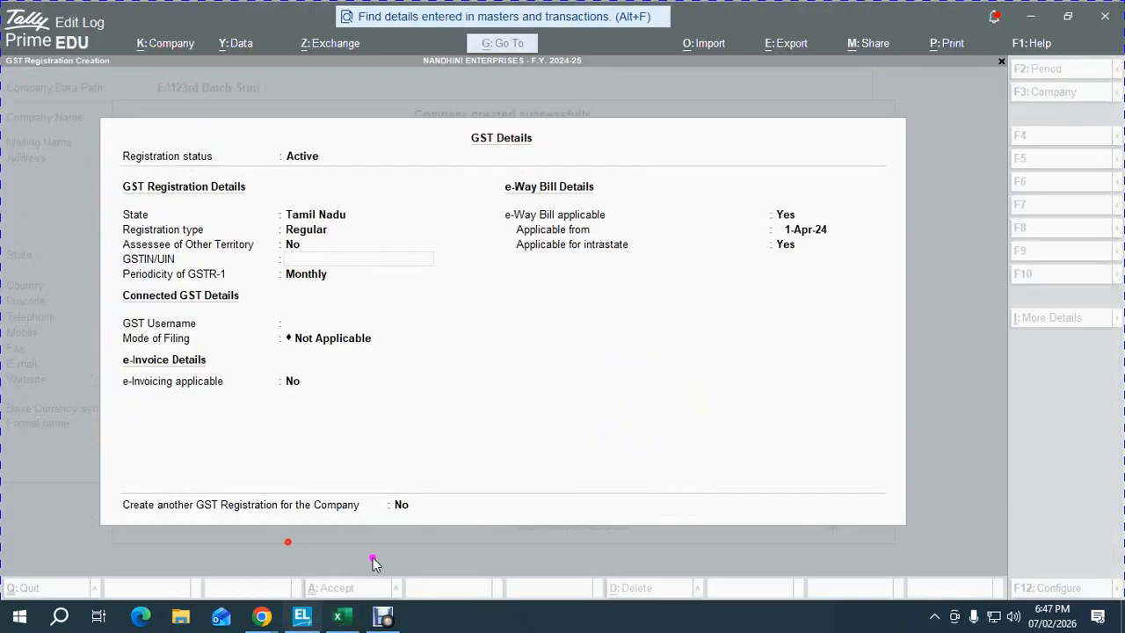
key("ctrl+v")
key("Return")
key("ctrl+a")
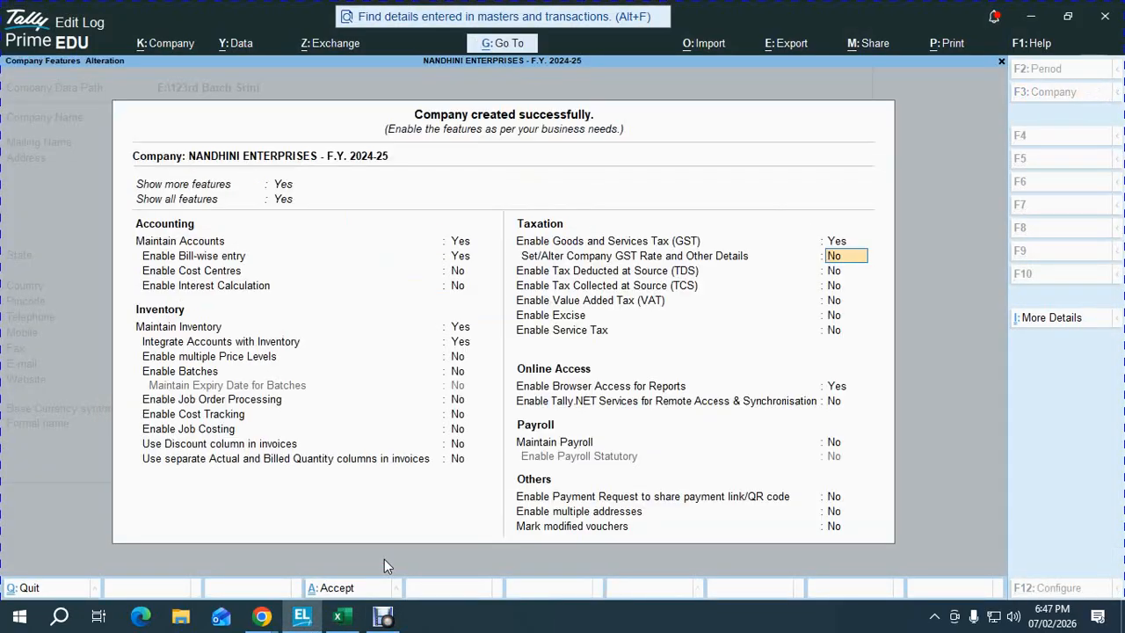
key("ctrl+a")
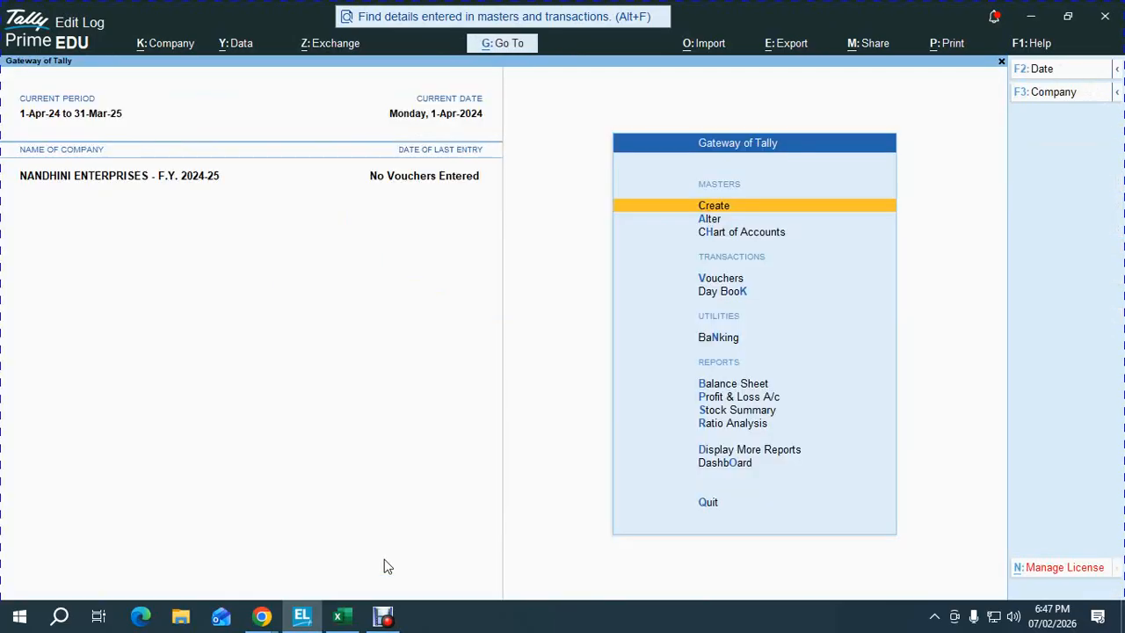
- Enter OK in Status cell D62 for step 2, F11 Enable Billwise, GST
left_click(338, 617)
left_click(331, 424)
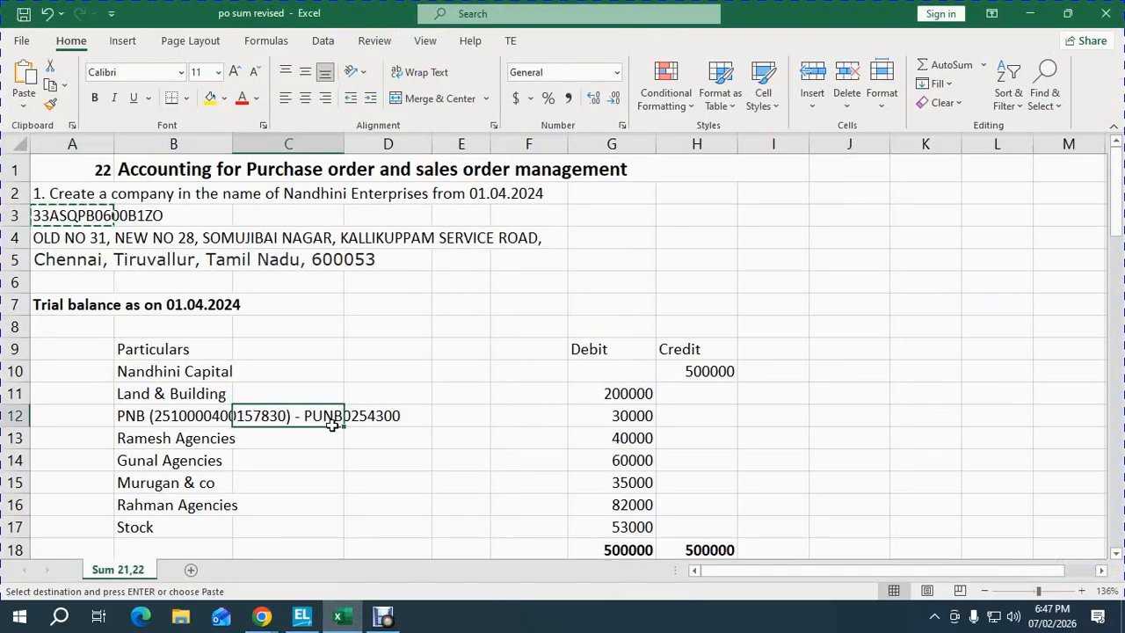
key("ctrl+End")
left_click(402, 188)
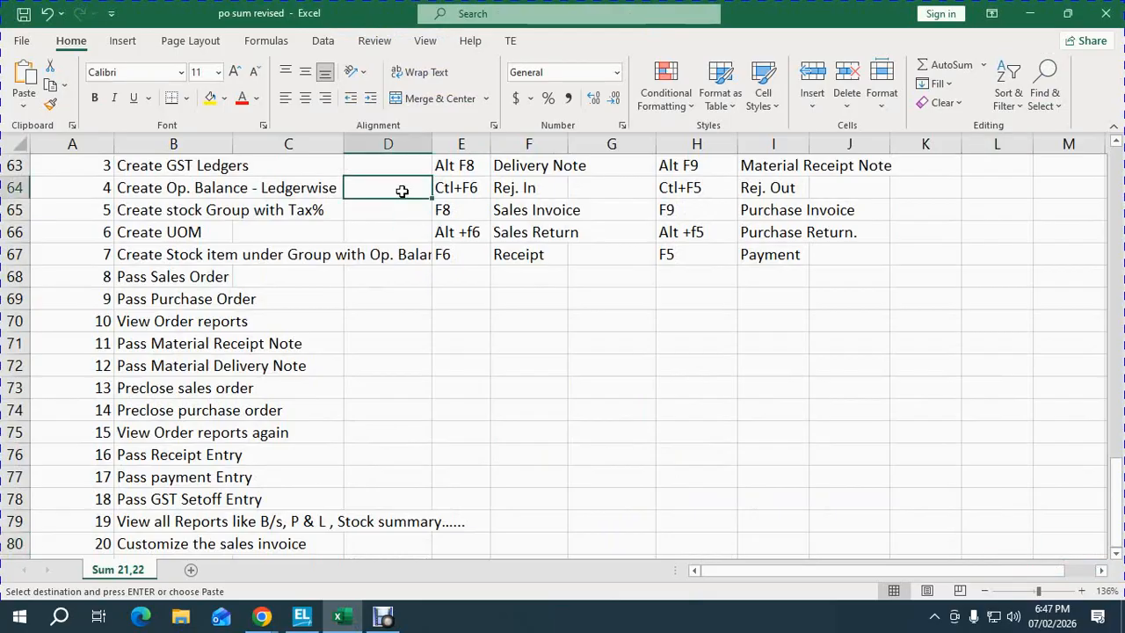
key("Up")
key("Up")
key("Up")
key("Up")
key("Down")
key("Down")
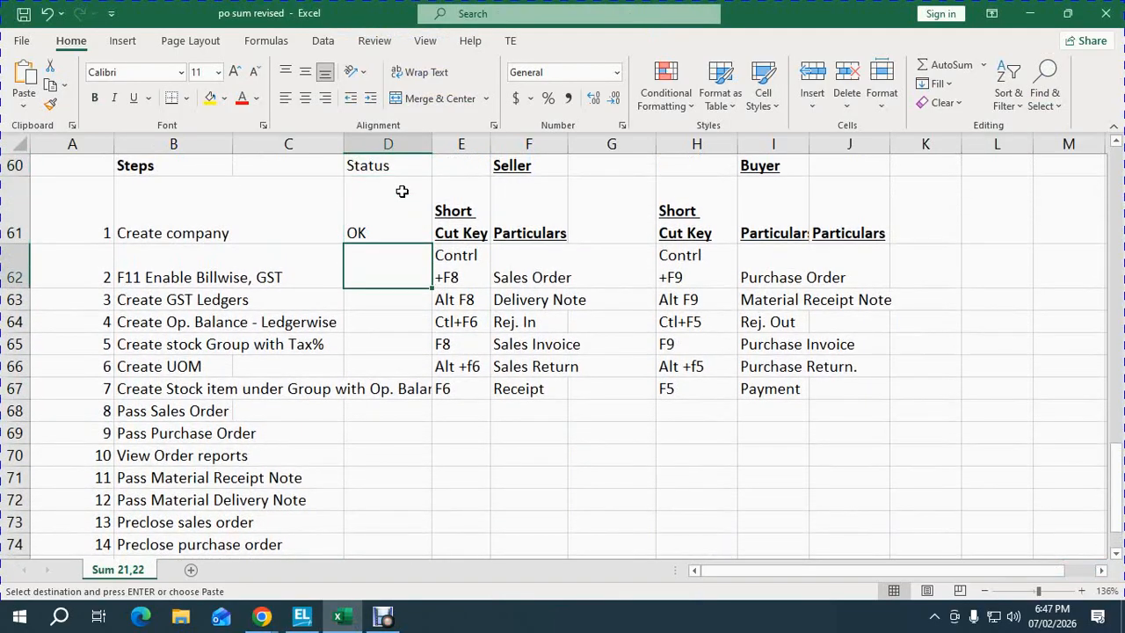
type("OK")
key("Return")
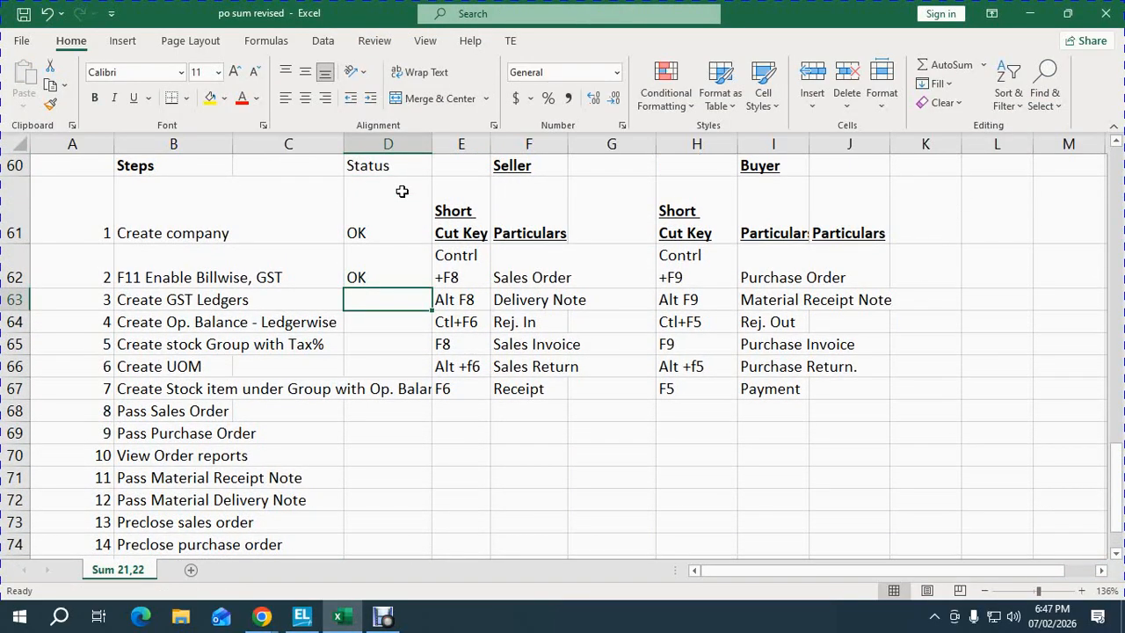
mouse_move(302, 615)
left_click(290, 542)
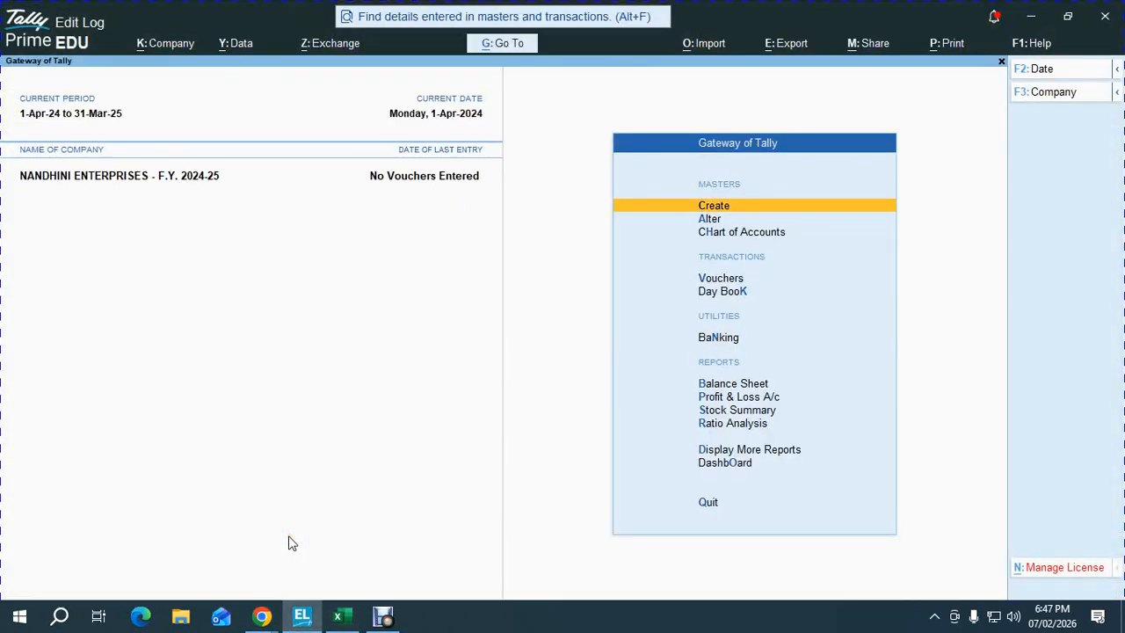
- Create the GST LOCAL PURCHASE ledger under Purchase Accounts, keeping the default GST details
key("Return")
key("Down")
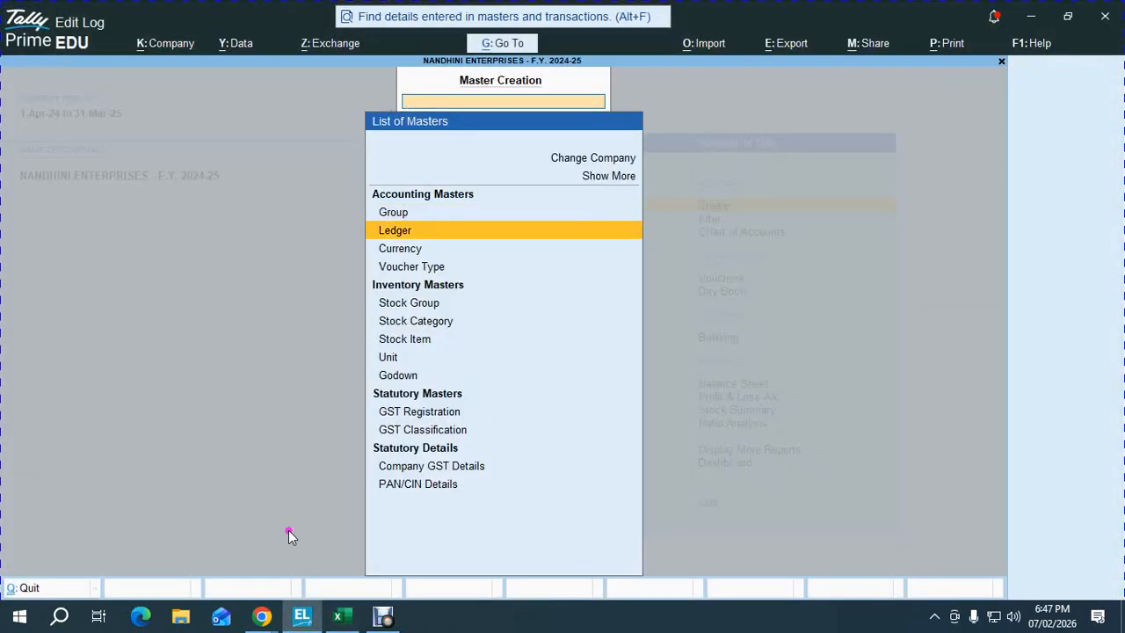
key("Return")
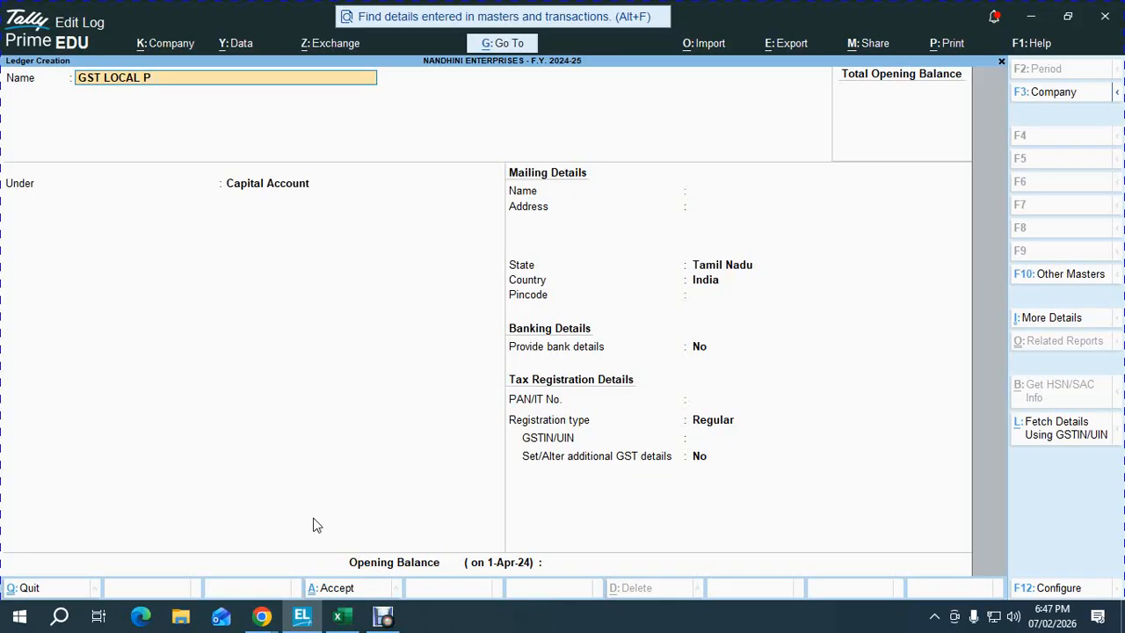
key("Return")
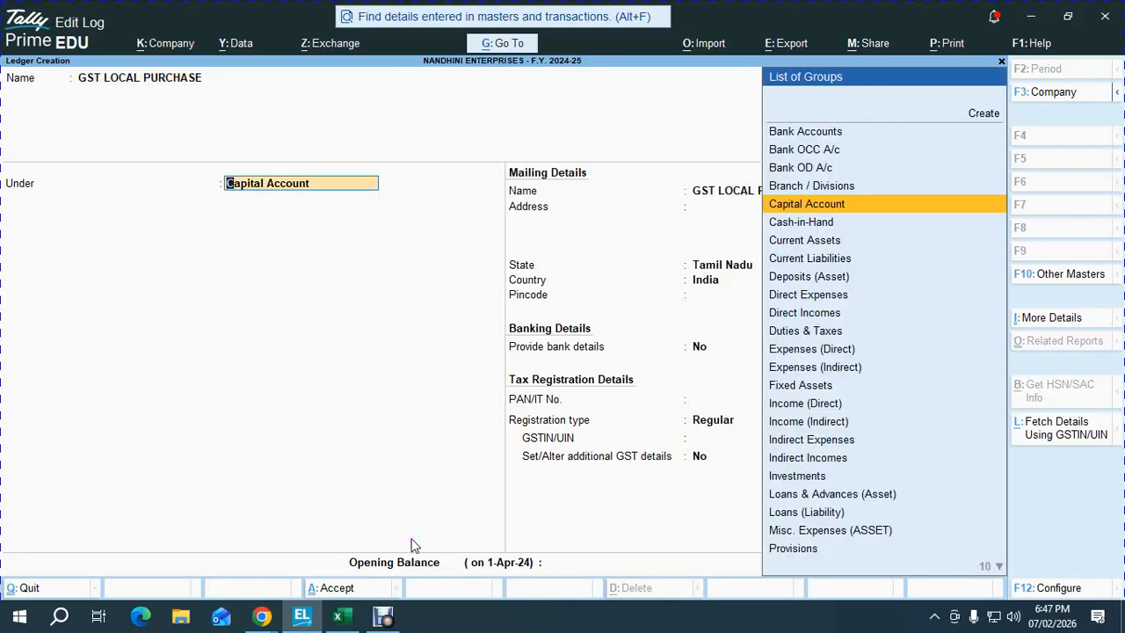
type("pur")
key("Return")
key("Return")
key("Return")
key("Return")
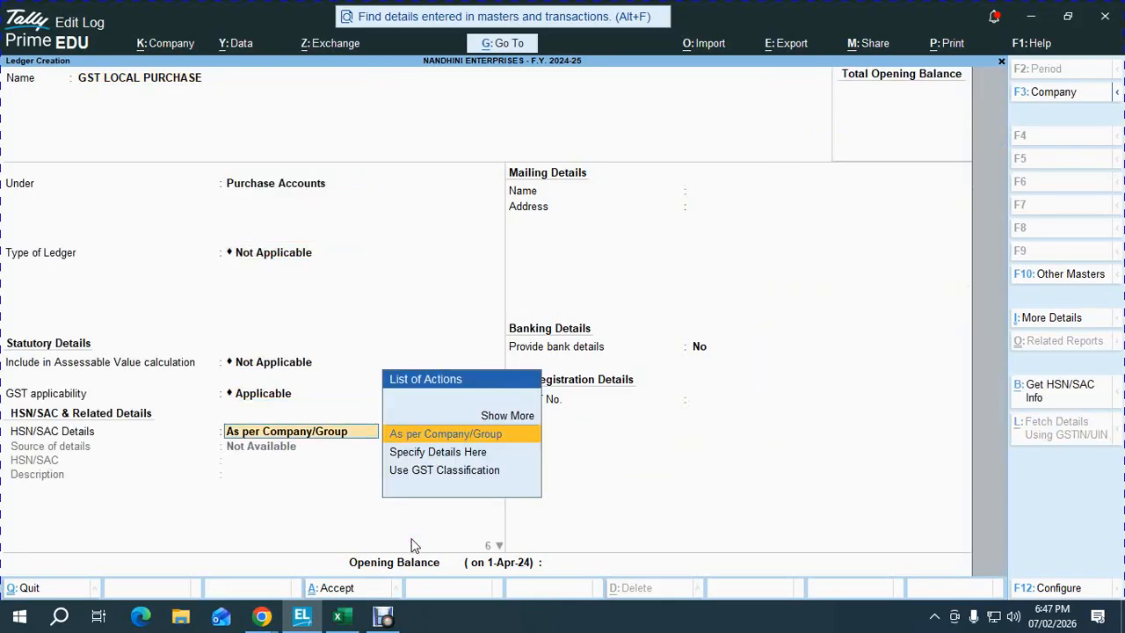
key("Return")
key("Return")
key("Up")
key("Return")
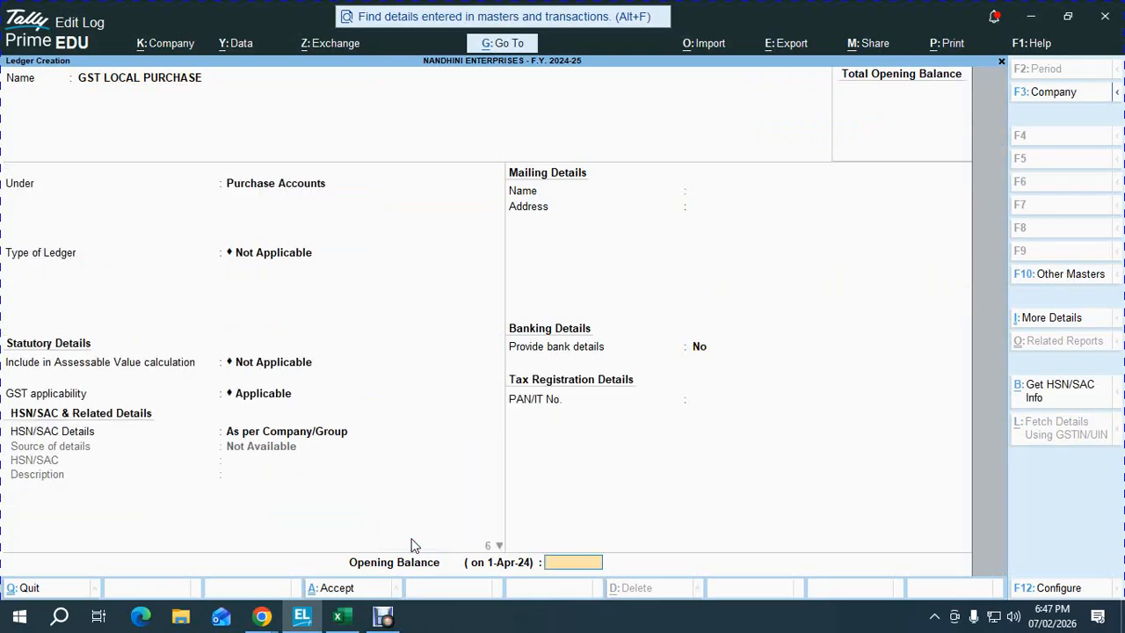
key("Return")
- Save GST LOCAL PURCHASE and begin the GST LOCAL SALES ledger under Sales Accounts
key("Return")
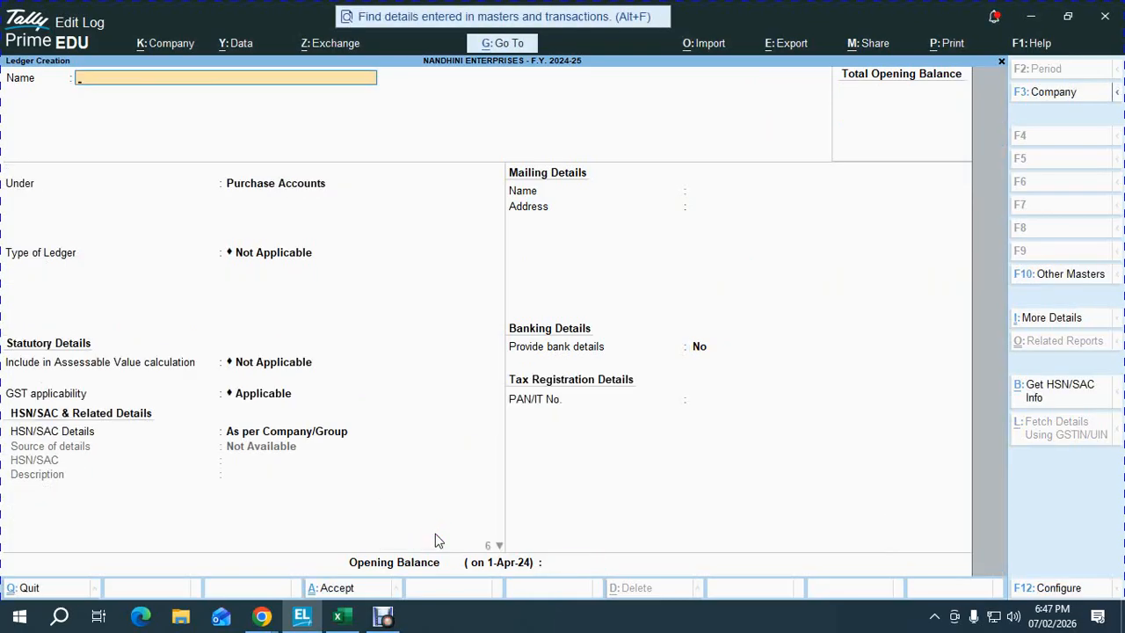
type("GST LOCAL SALES")
key("Return")
type("sa")
key("Return")
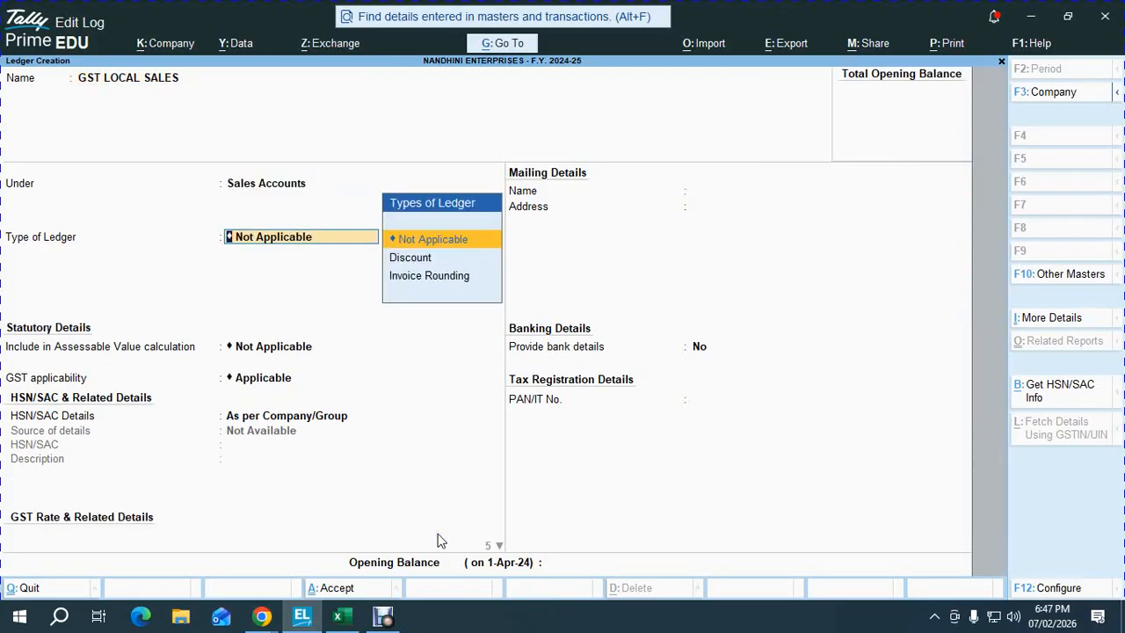
key("Return")
key("Return")
key("Return")
key("Return")
key("Return")
key("Return")
key("Return")
key("Return")
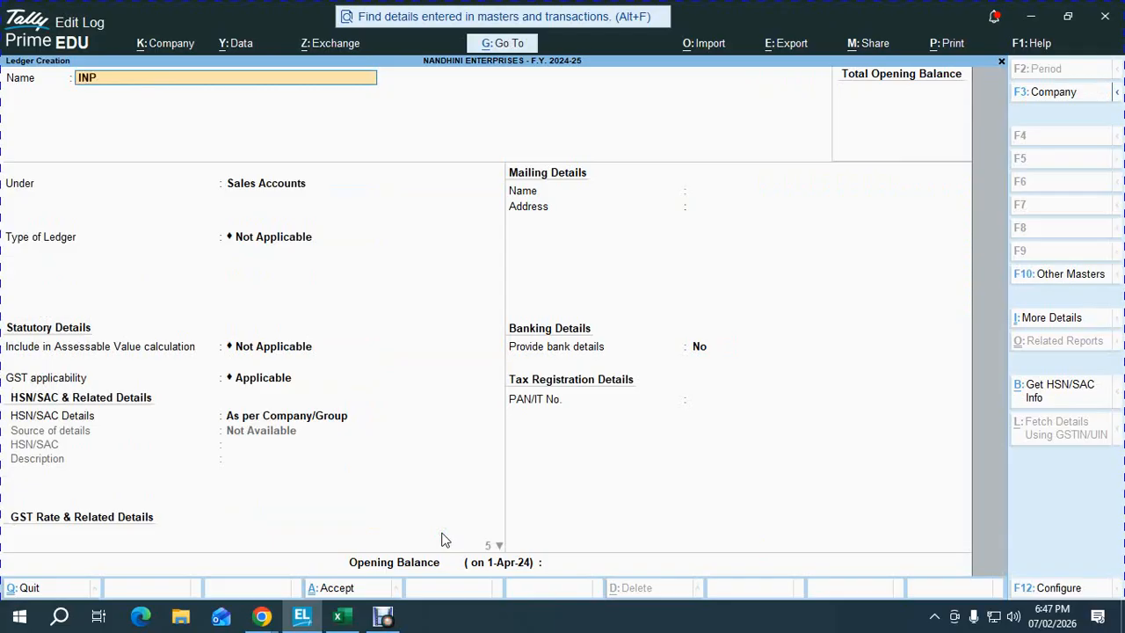
- Create the INPUT CGST ledger under Duties & Taxes, duty type GST, tax type CGST
type("GST")
key("Return")
type("DUT")
key("Return")
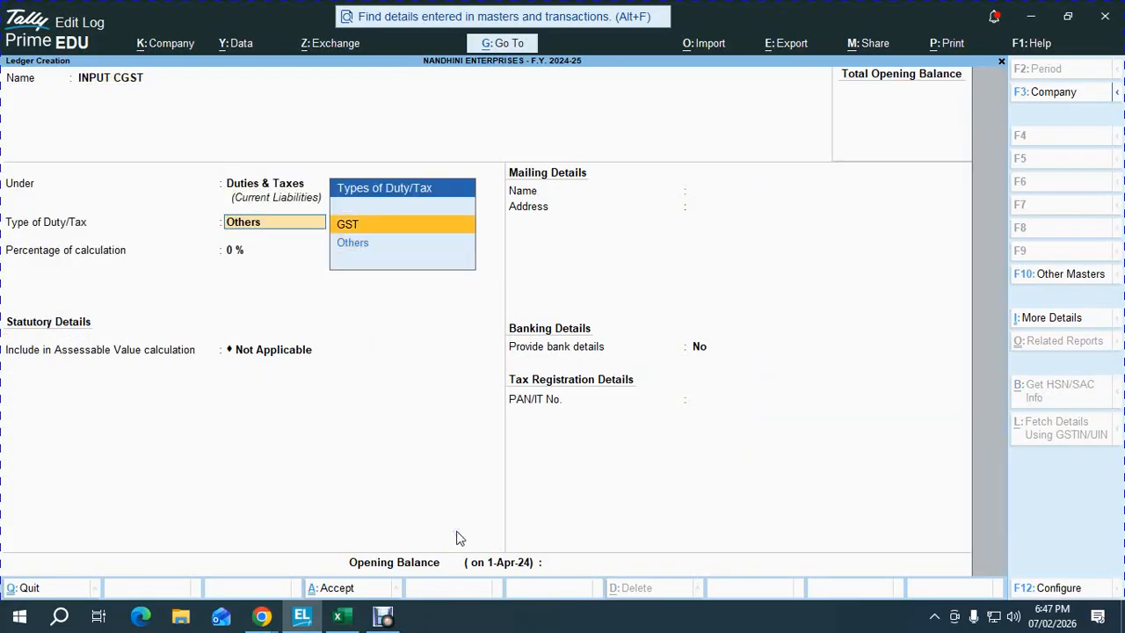
key("Return")
key("Down")
key("Return")
key("ctrl+a")
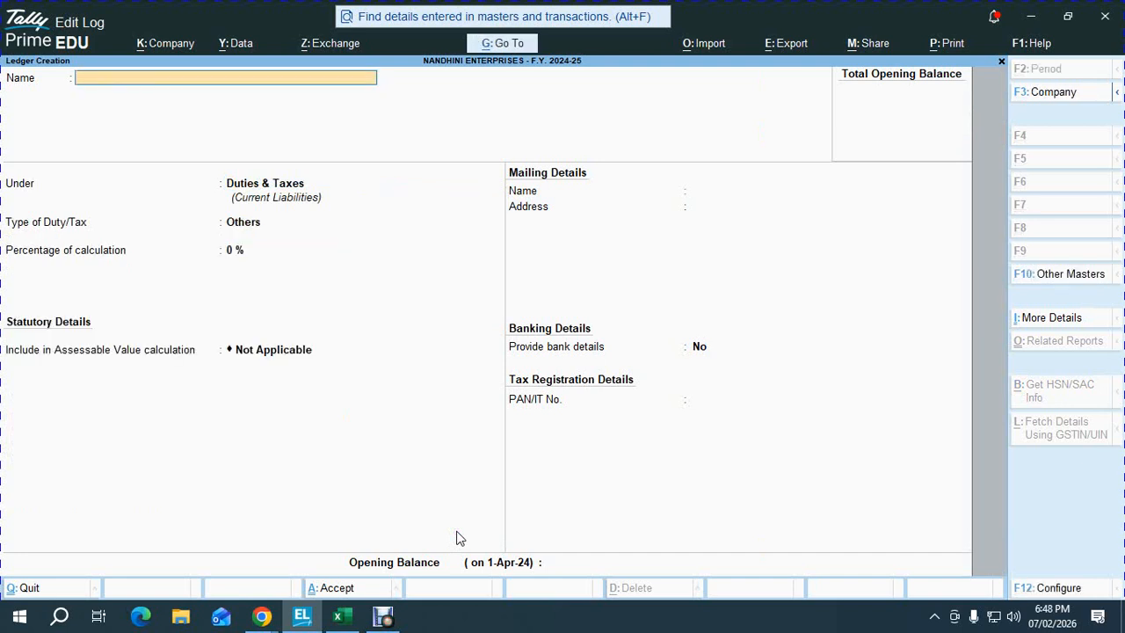
- Create the INPUT SGST ledger under Duties & Taxes with GST duty and SGST/UTGST tax type
key("Return")
key("Return")
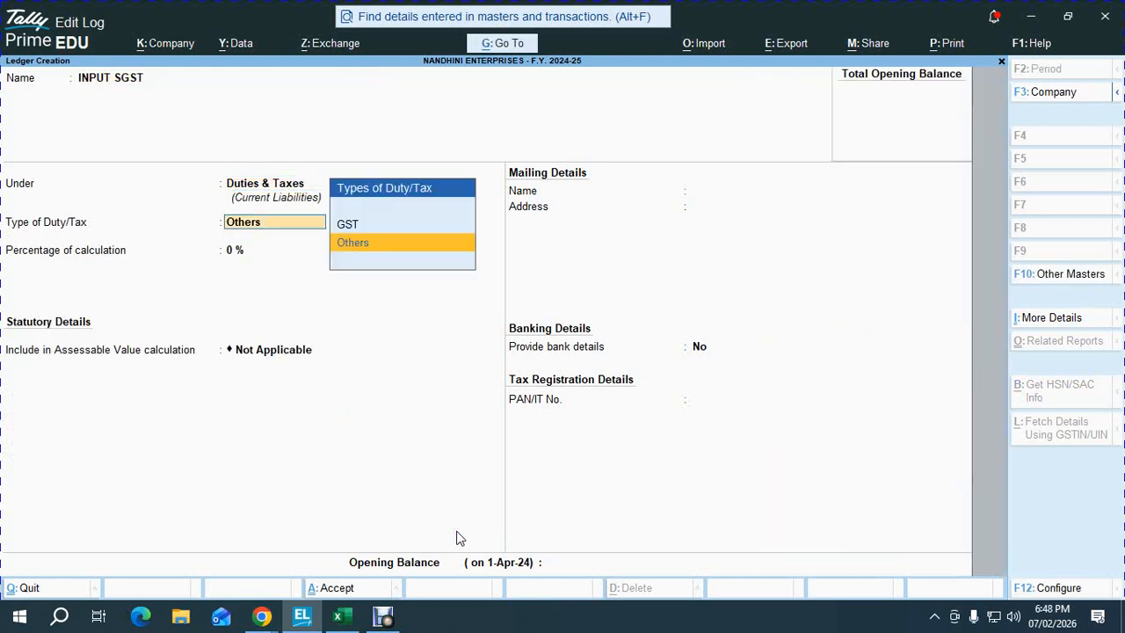
key("Up")
key("Return")
key("Down")
key("Return")
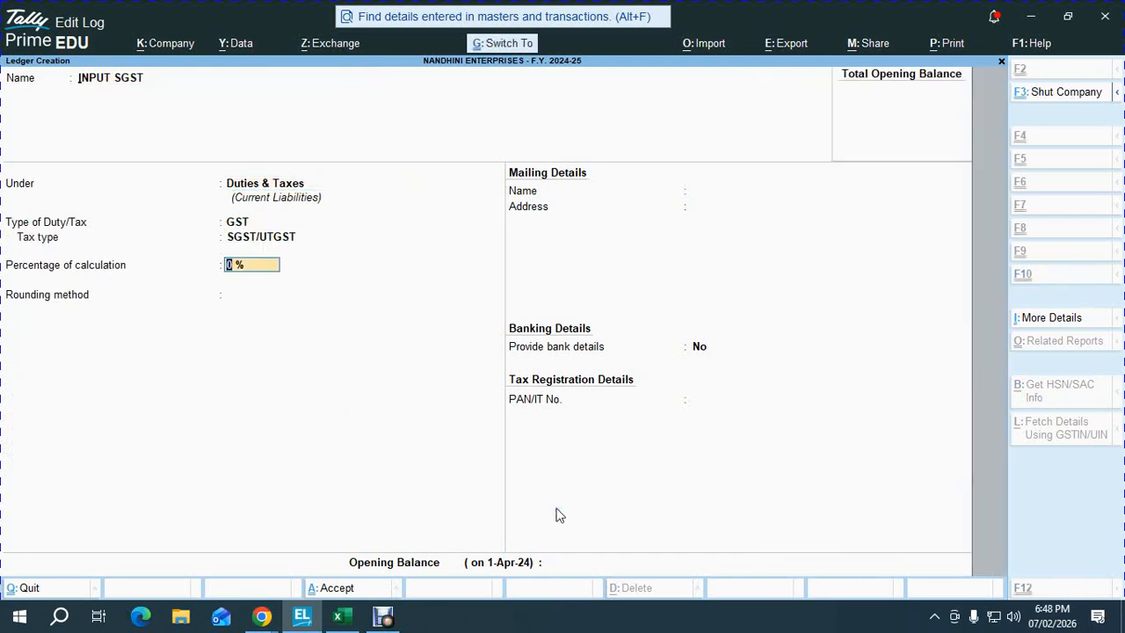
key("ctrl+a")
- Create the OUTPUT CGST ledger under Duties & Taxes with GST duty and CGST tax type
type("OUTPUT")
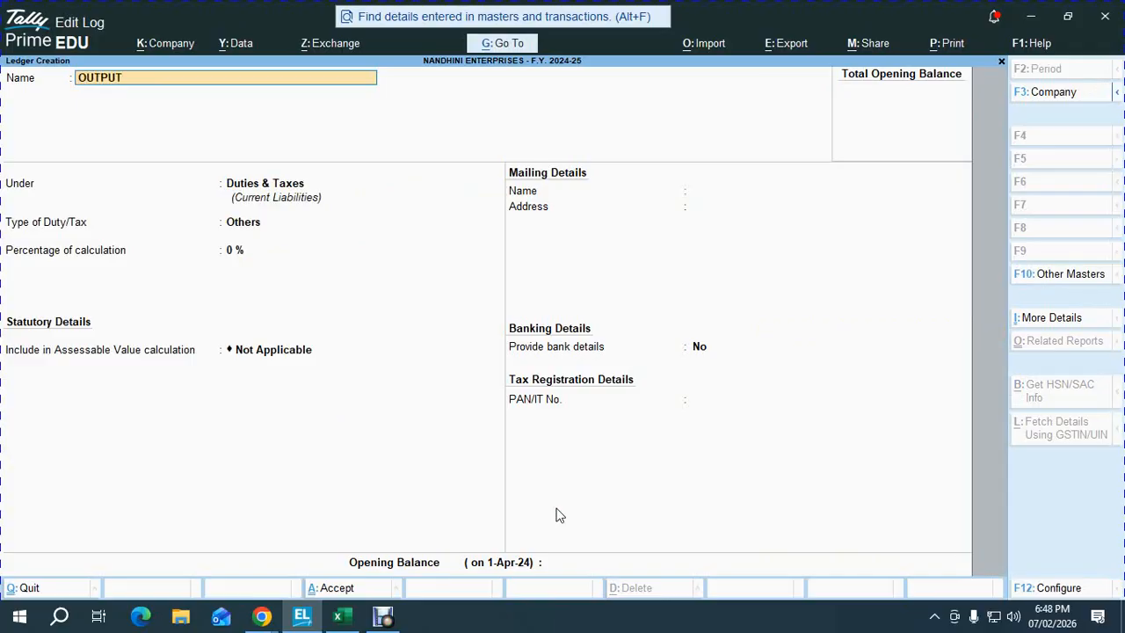
key("Return")
key("Return")
key("Up")
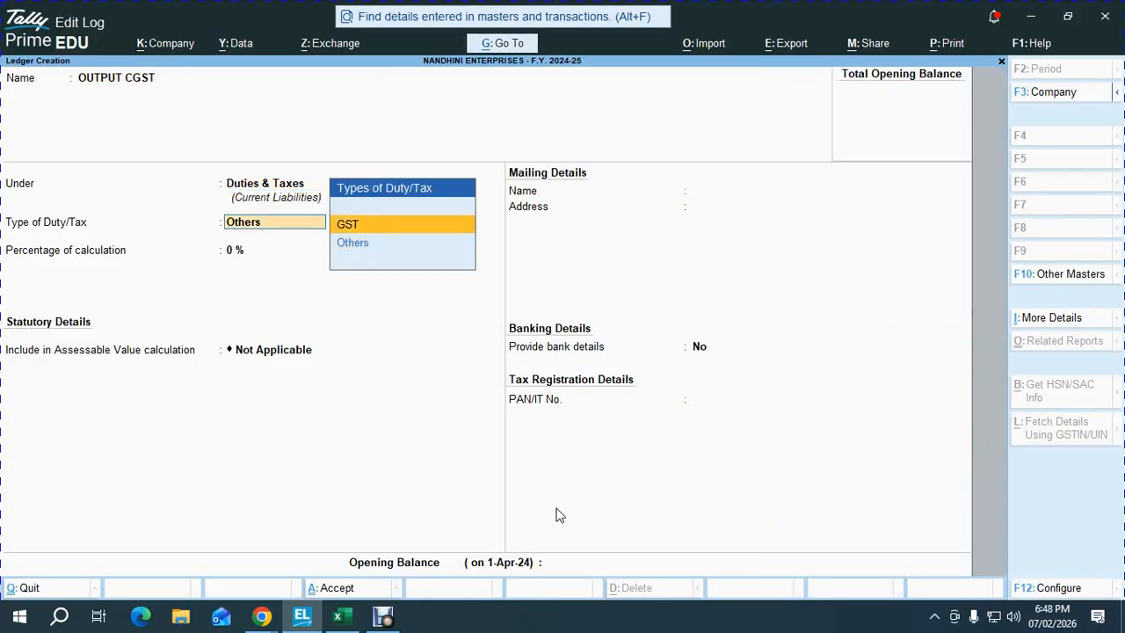
key("Return")
key("Down")
key("Return")
key("ctrl+a")
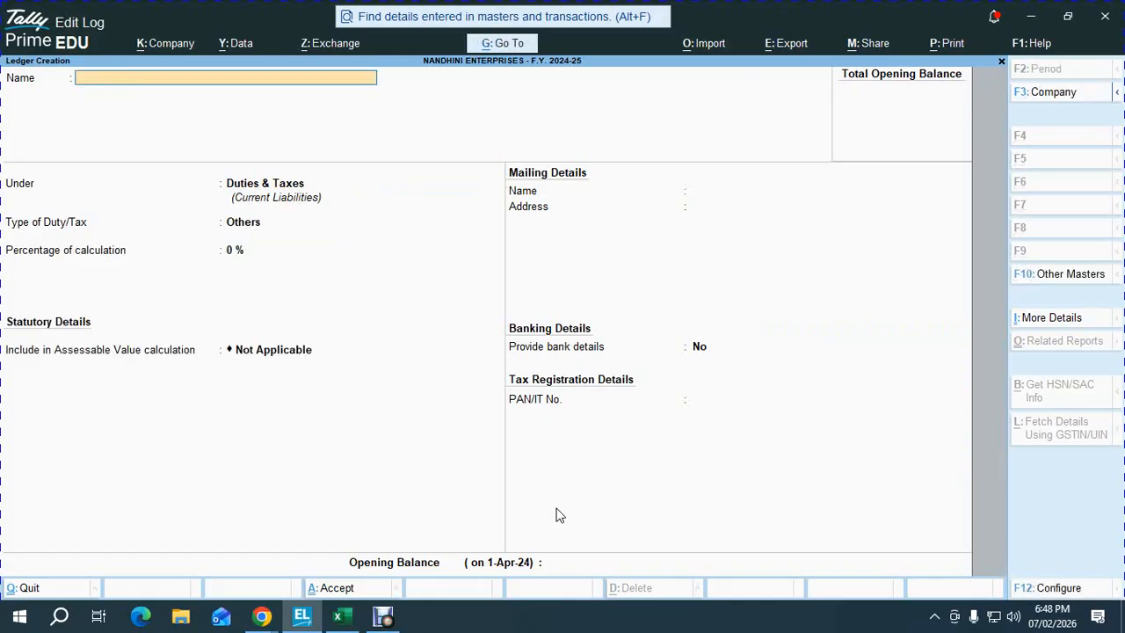
- Create the OUTPUT SGST ledger under Duties & Taxes with GST duty and SGST/UTGST tax type
type("OUTPUT SGST")
key("Return")
key("Return")
key("Up")
key("Return")
key("Down")
key("Down")
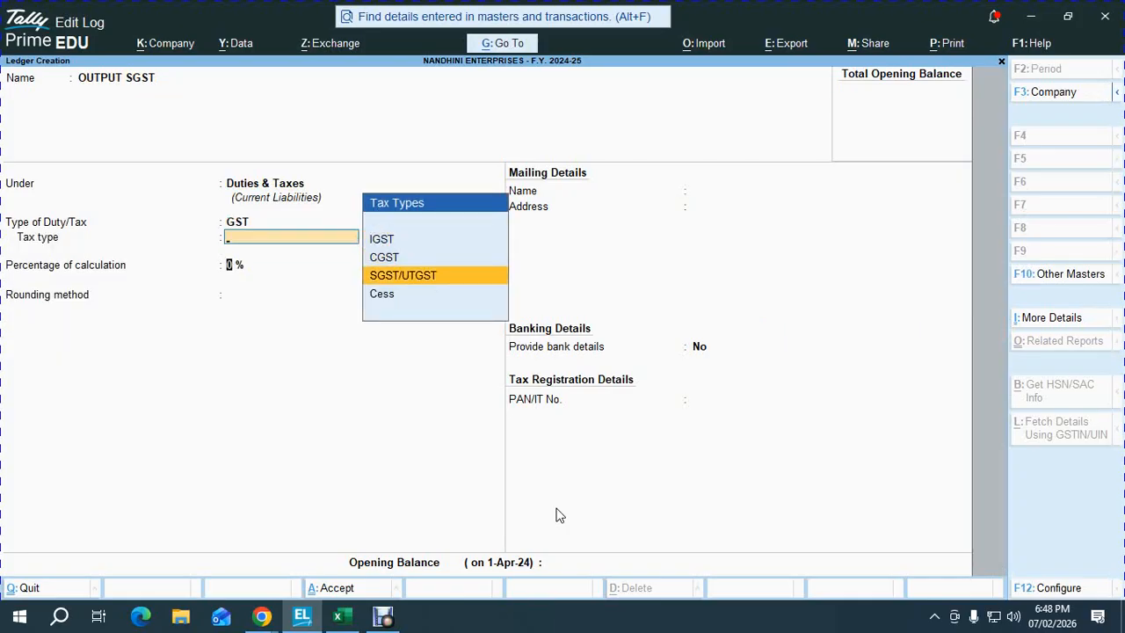
key("Return")
key("ctrl+a")
- Create the ROUND OFF ledger under Indirect Expenses as an Invoice Rounding type
type("ROUND")
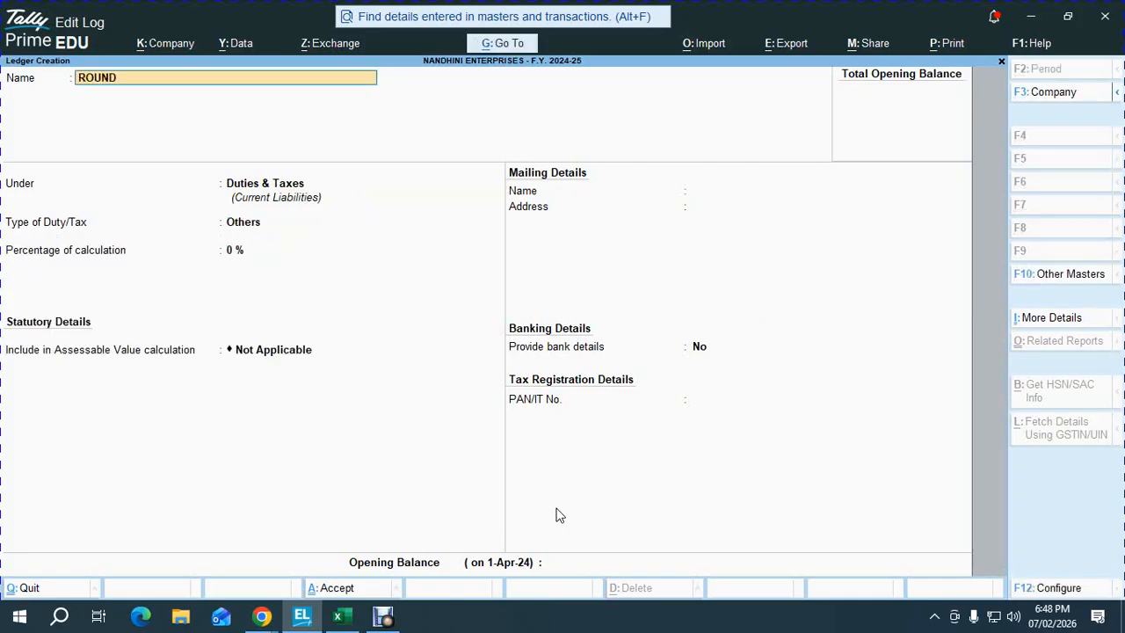
type(" OFF")
key("Return")
type("IND")
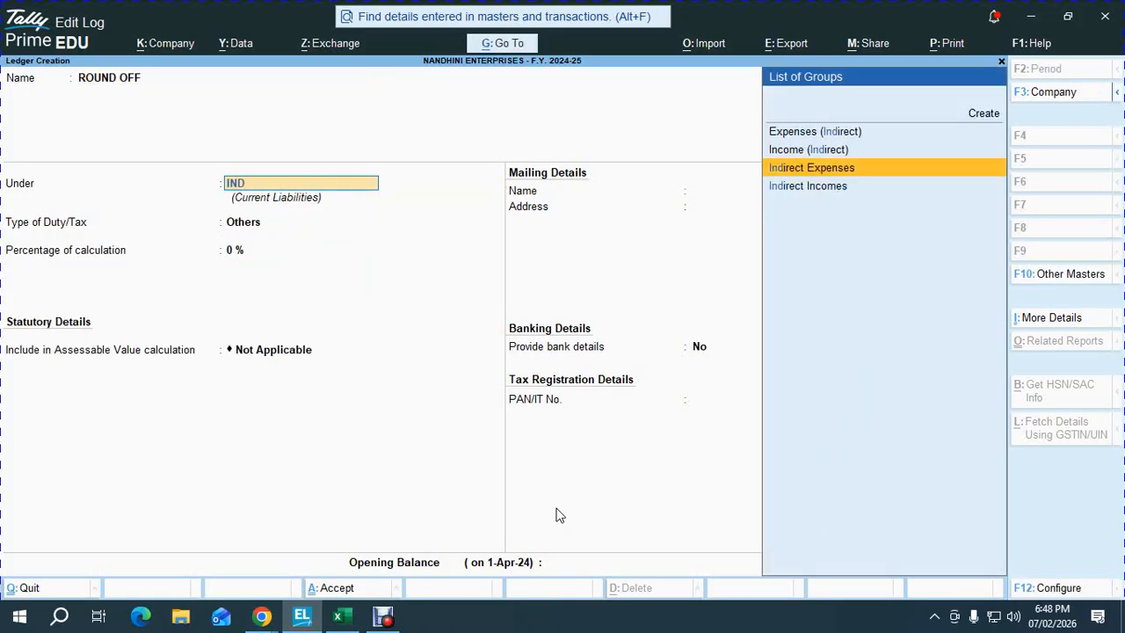
key("Return")
key("Return")
key("BackSpace")
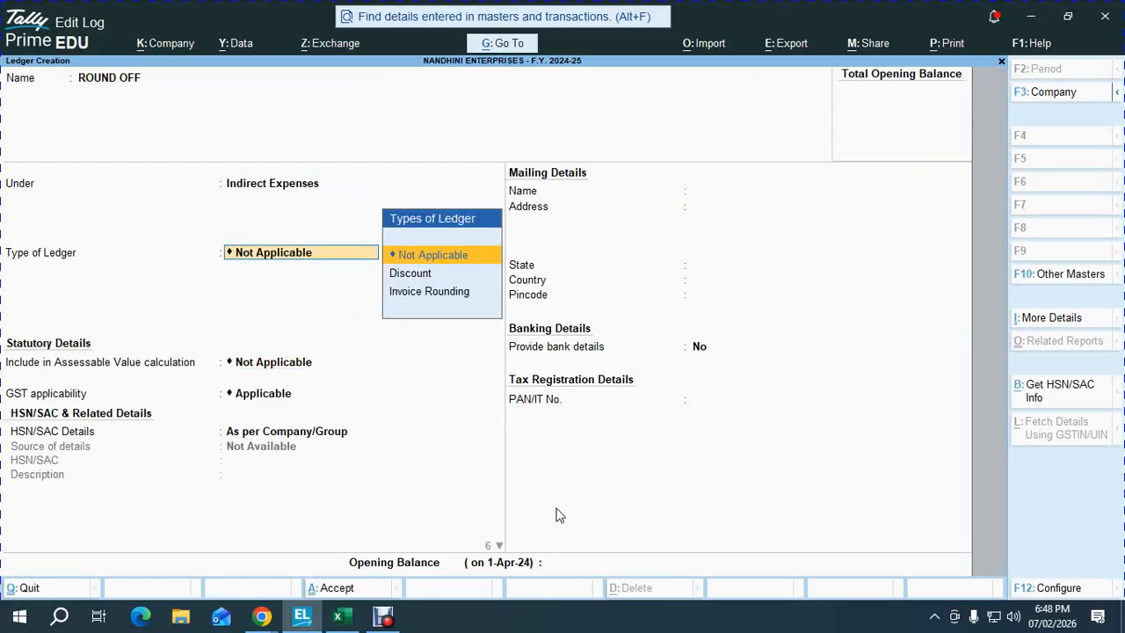
key("Down")
key("Down")
key("Return")
key("Return")
key("Return")
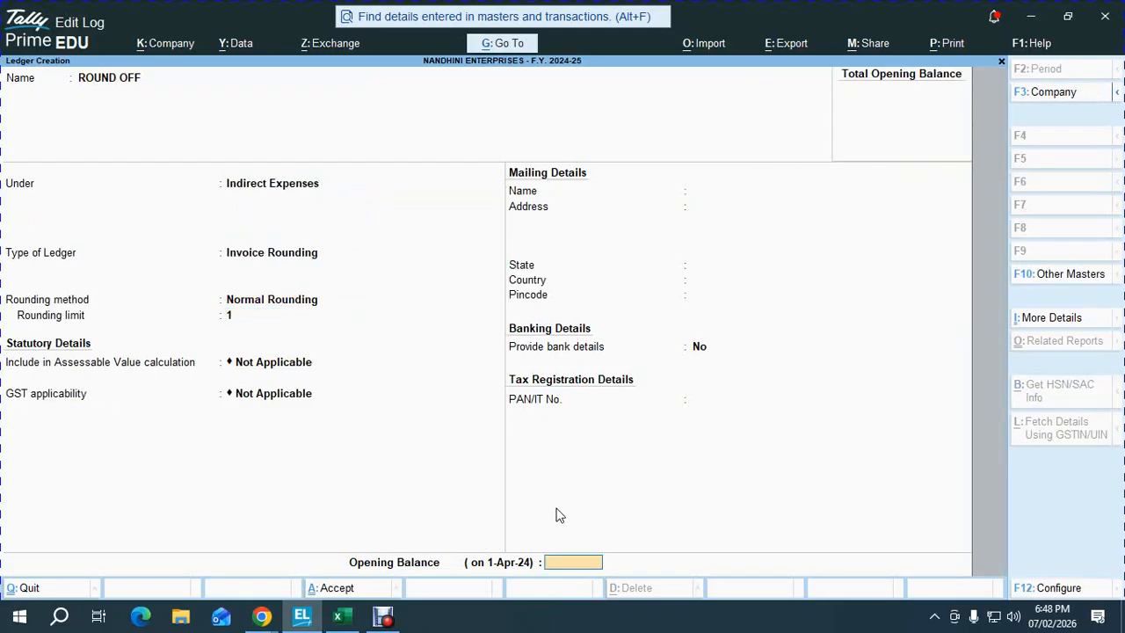
key("Return")
- Create CGST PAYABLE and SGST PAYABLE ledgers under Current Liabilities
key("Return")
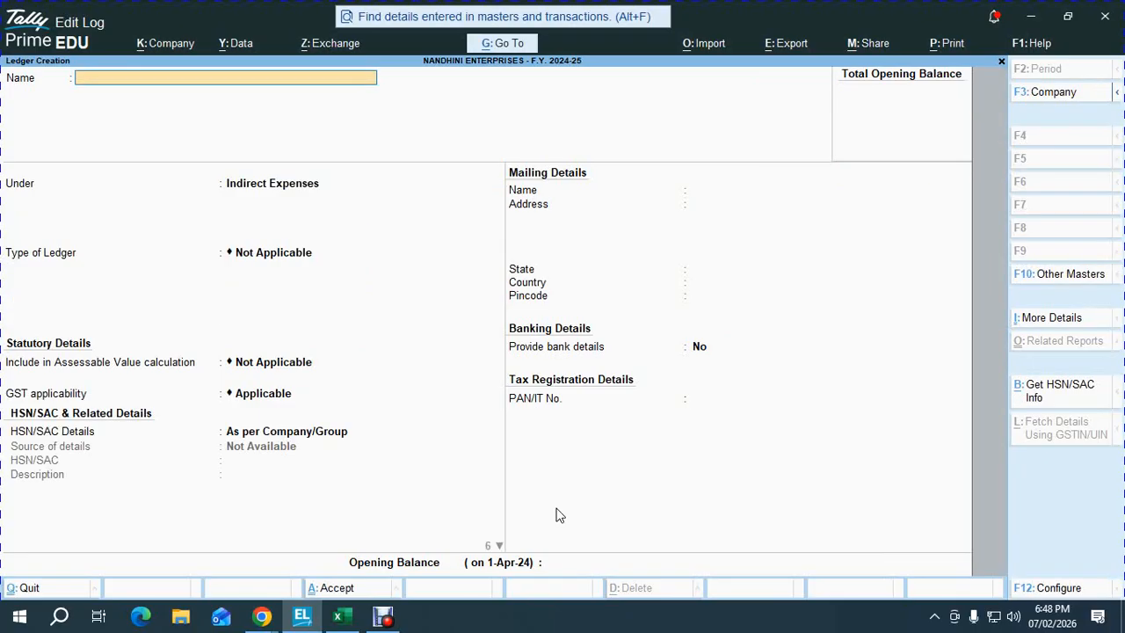
type("CGST PAYABLE")
key("Return")
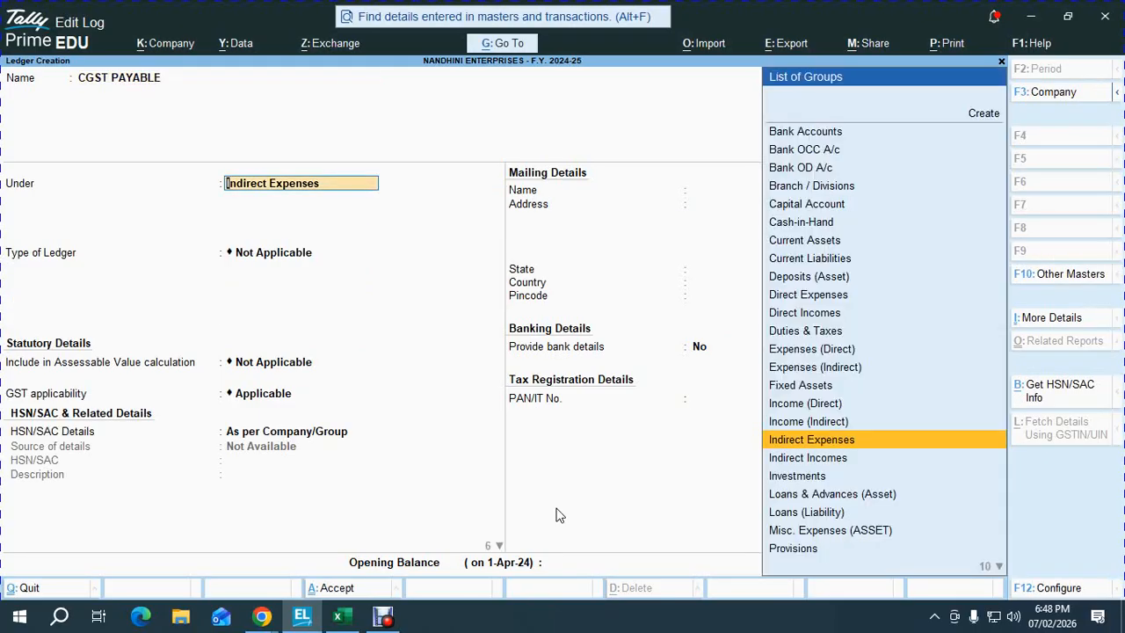
type("CUR")
key("Down")
key("Down")
key("Return")
key("ctrl+a")
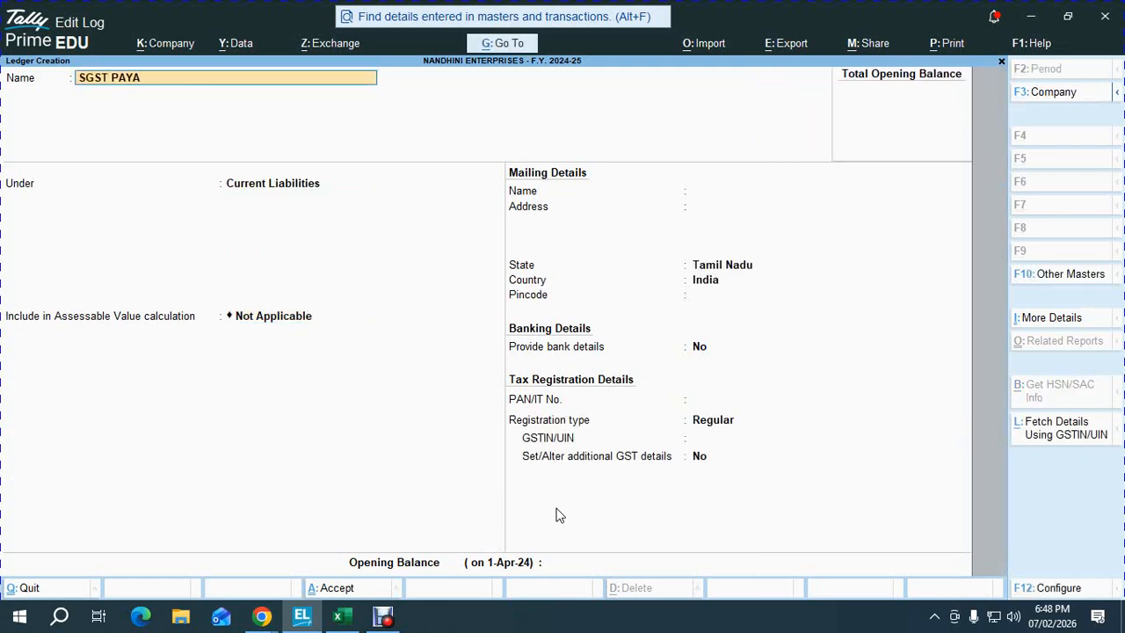
key("Return")
key("Return")
key("ctrl+a")
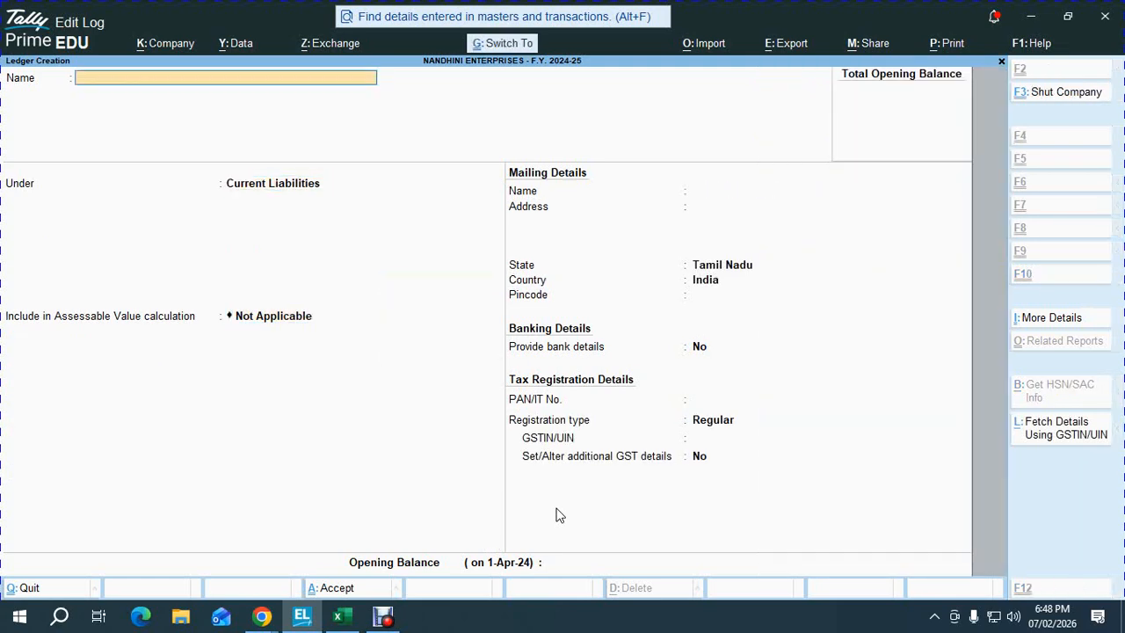
- Quit ledger creation back to the Gateway of Tally and switch to the Excel checklist
key("Escape")
key("y")
key("Escape")
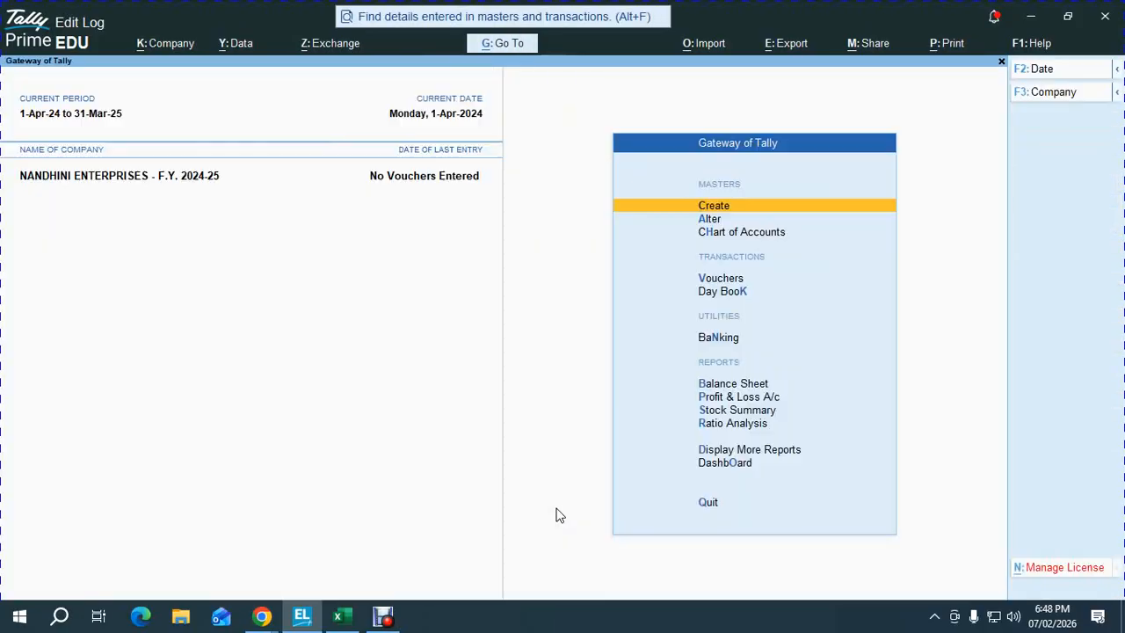
key("alt+Tab")
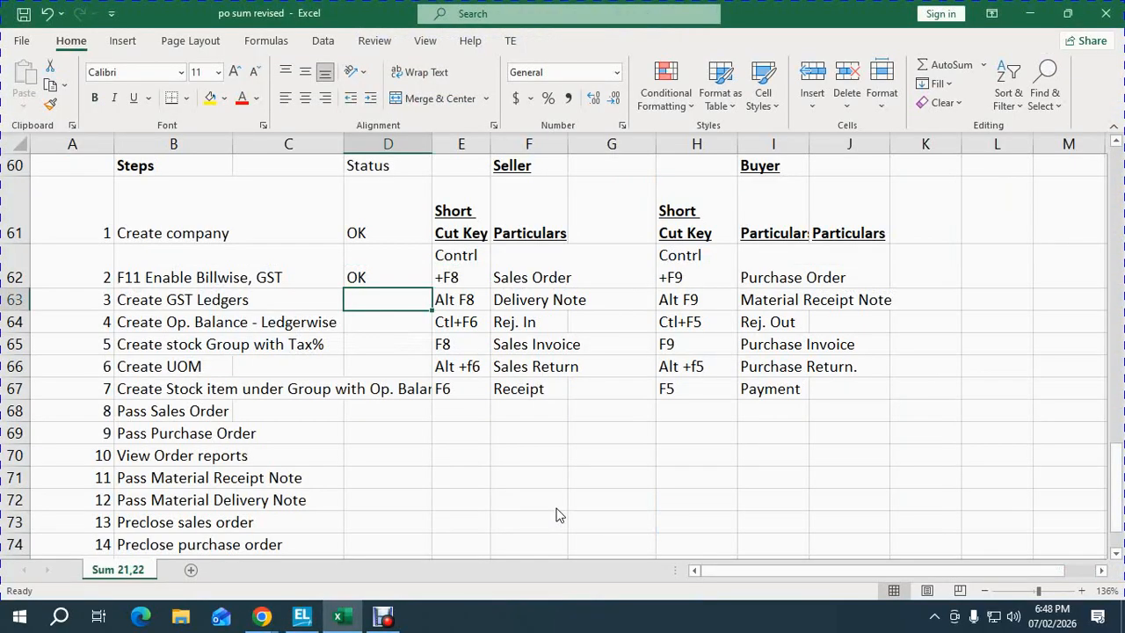
- Enter OK in Status cell D63 for step 3, Create GST Ledgers
type("OK")
key("Return")
key("Left")
key("Left")
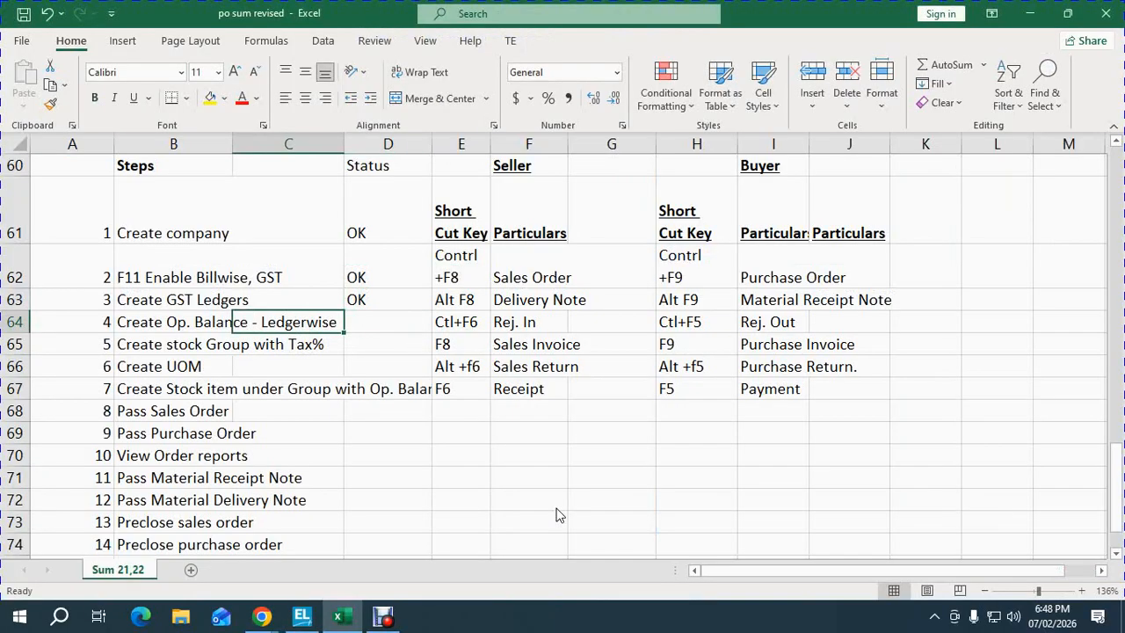
key("Right")
key("Right")
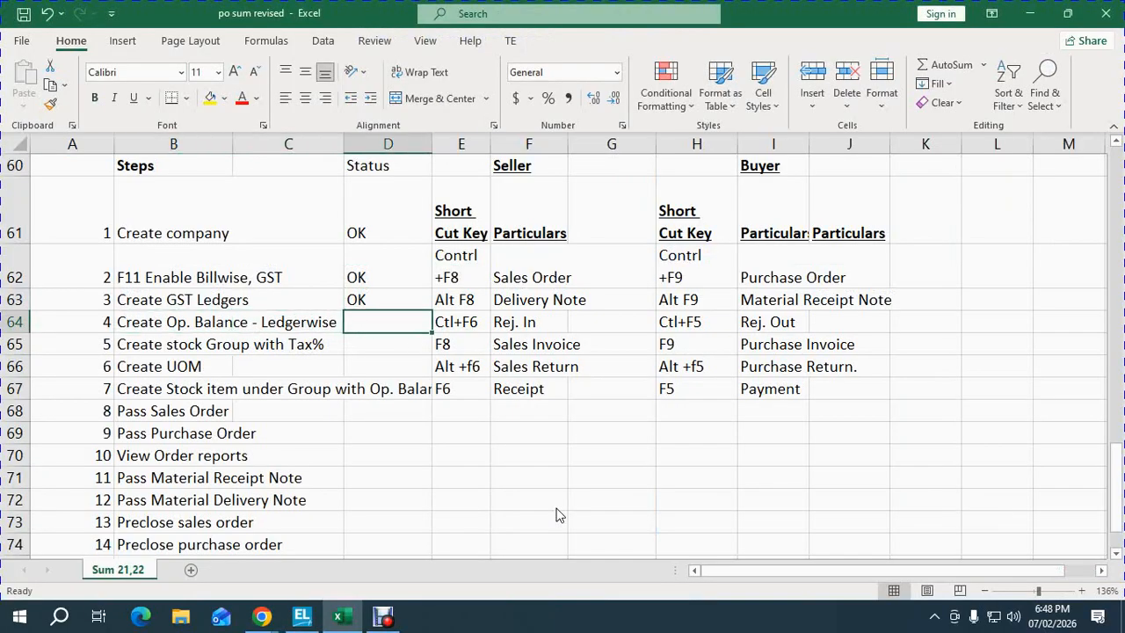
- Look up the PNB bank row's 30000 debit in the trial balance, then return to TallyPrime
key("ctrl+Home")
key("Down")
key("Down")
key("Down")
key("Down")
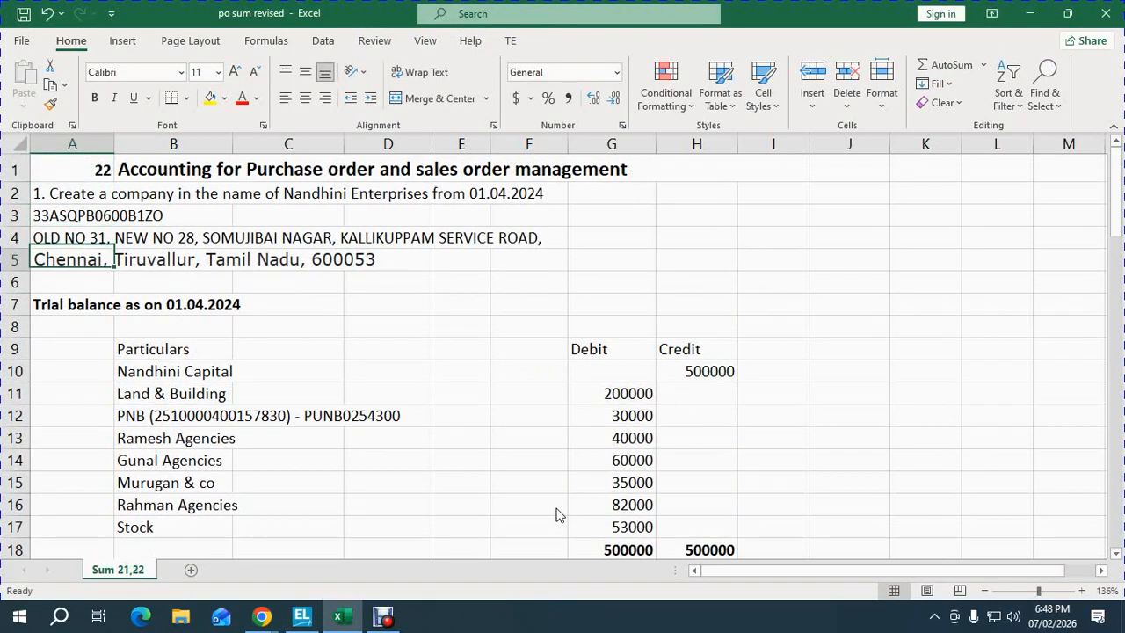
key("Down")
key("Down")
key("Down")
key("Down")
key("Down")
key("Down")
key("Down")
key("Right")
key("Right")
key("Right")
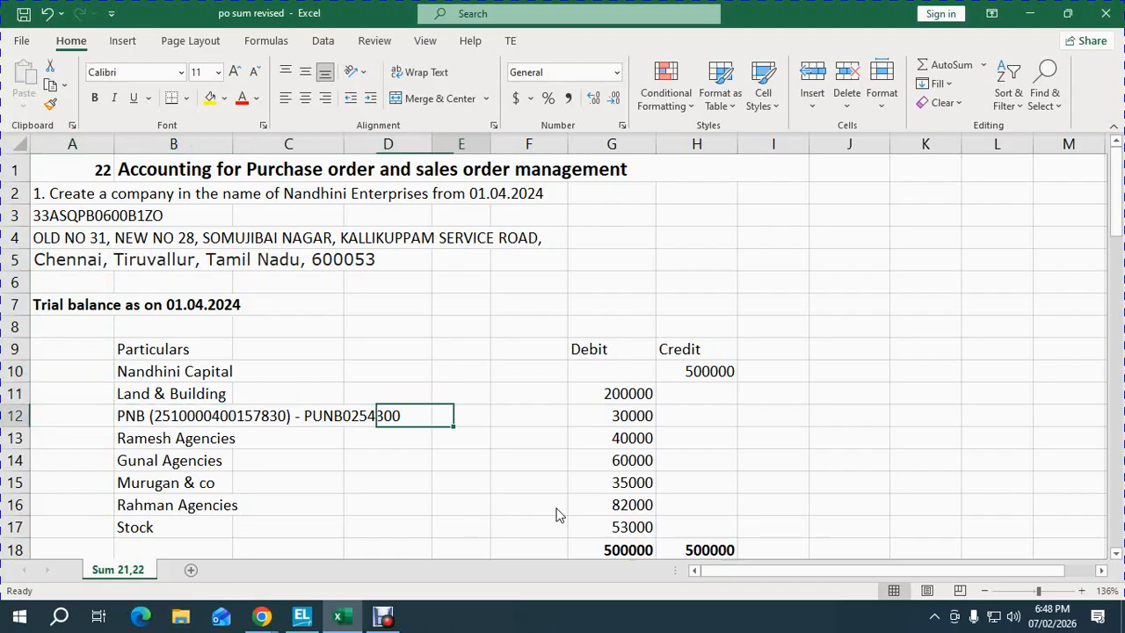
key("Right")
key("Right")
key("Right")
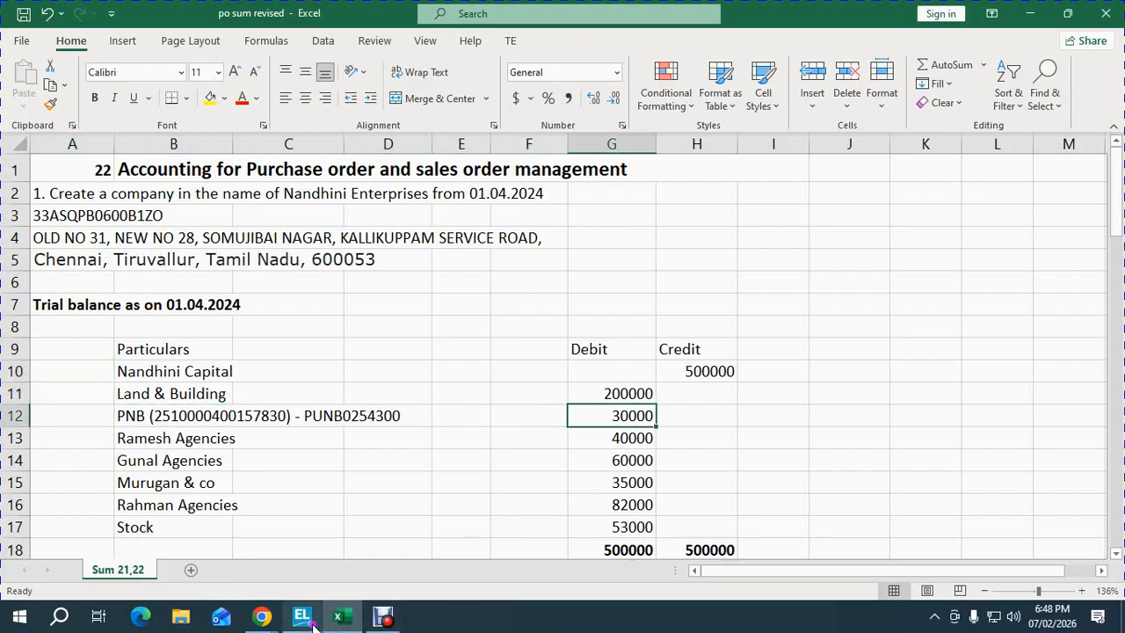
mouse_move(313, 624)
left_click(295, 536)
- Create the PNB A/C ledger under Bank Accounts with its account number, IFSC PUNB0254300 and NUNGAMBAKKAM branch
key("Return")
key("Down")
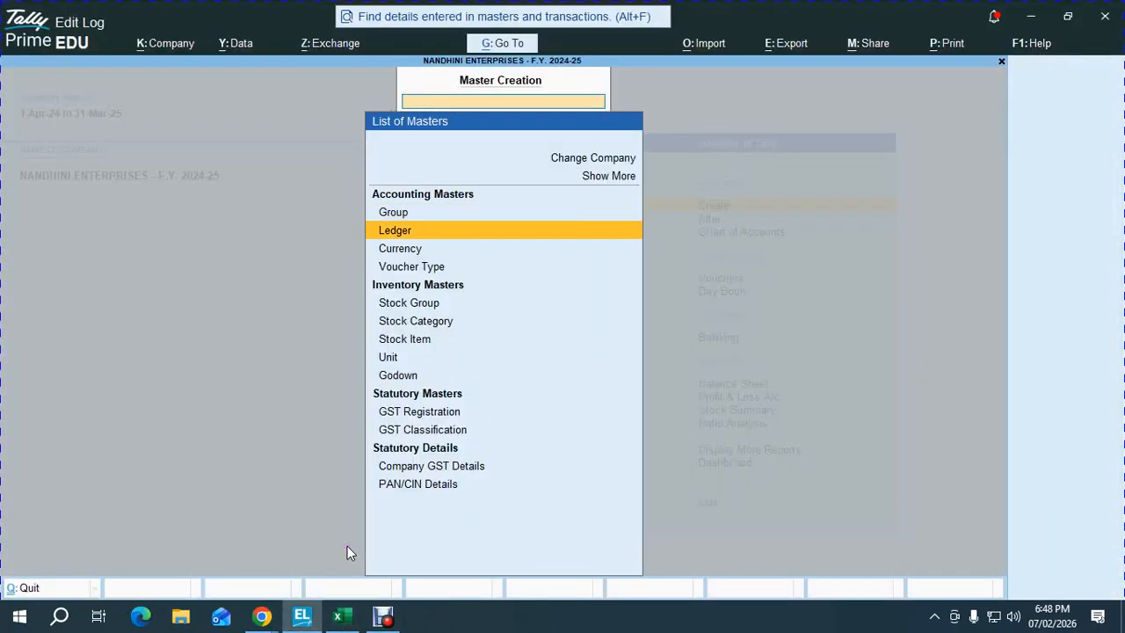
key("Return")
type("PNB A/C")
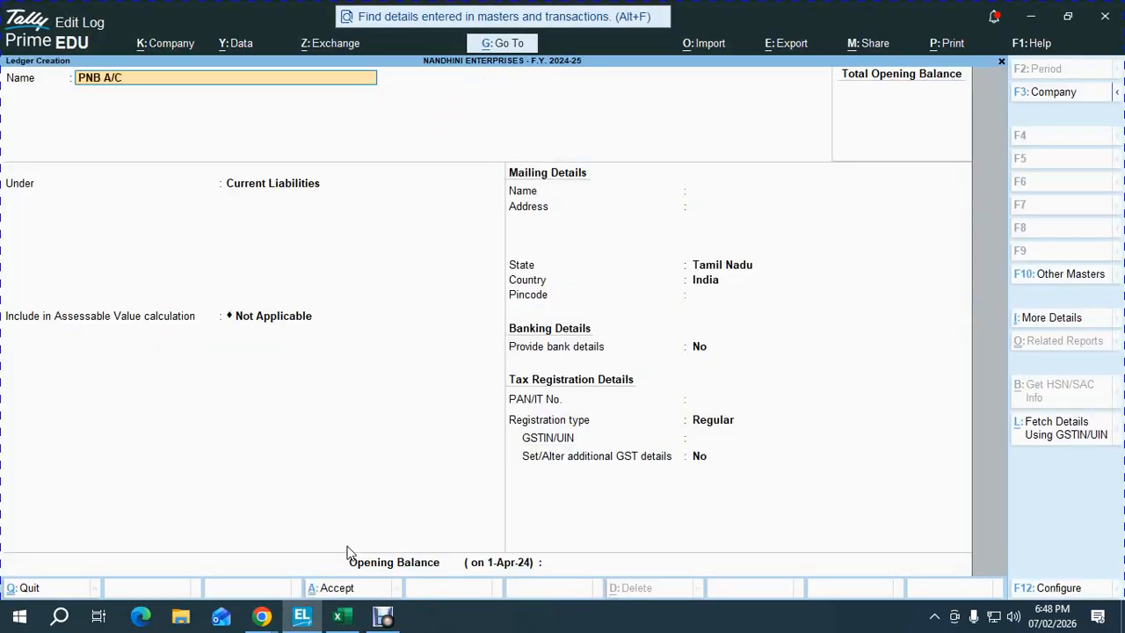
key("Return")
type("BANK")
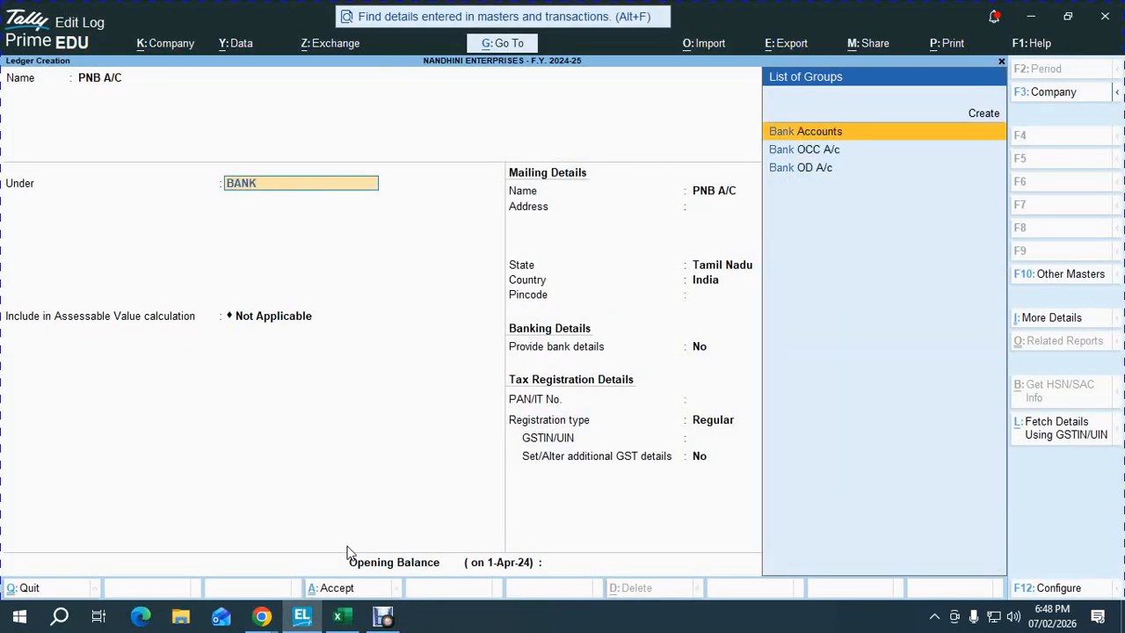
key("Return")
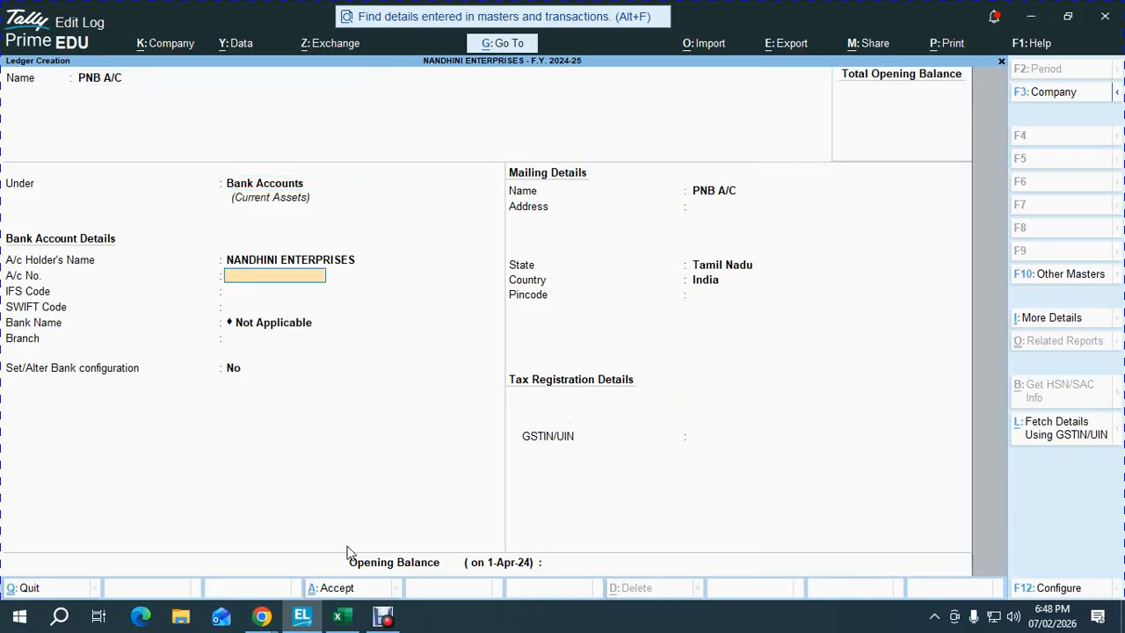
key("Return")
key("BackSpace")
key("Return")
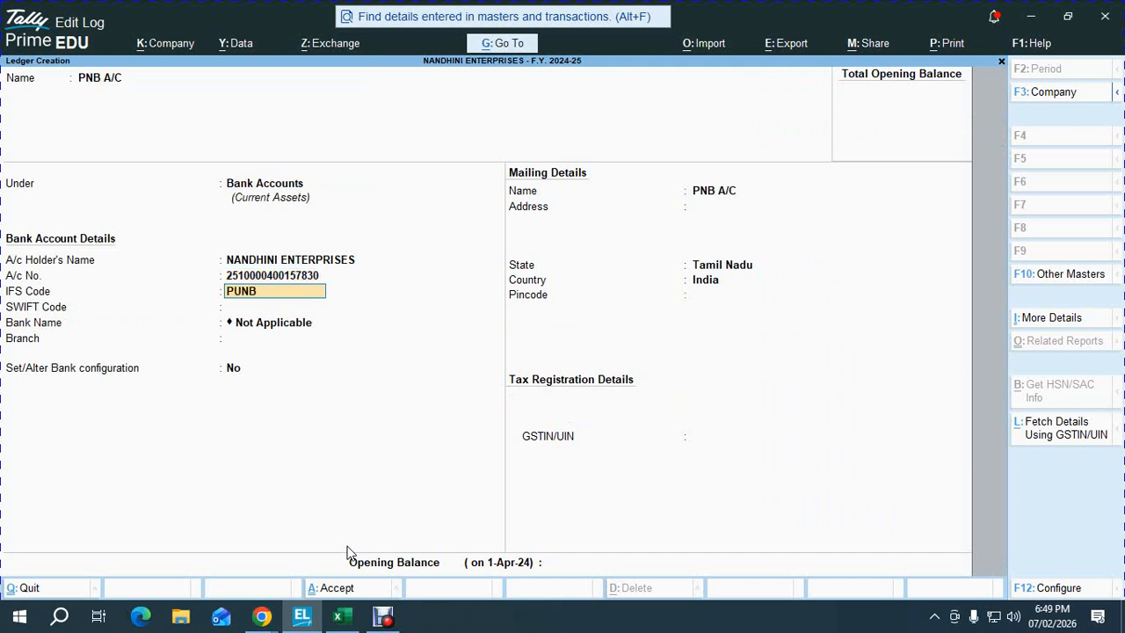
key("Return")
key("Return")
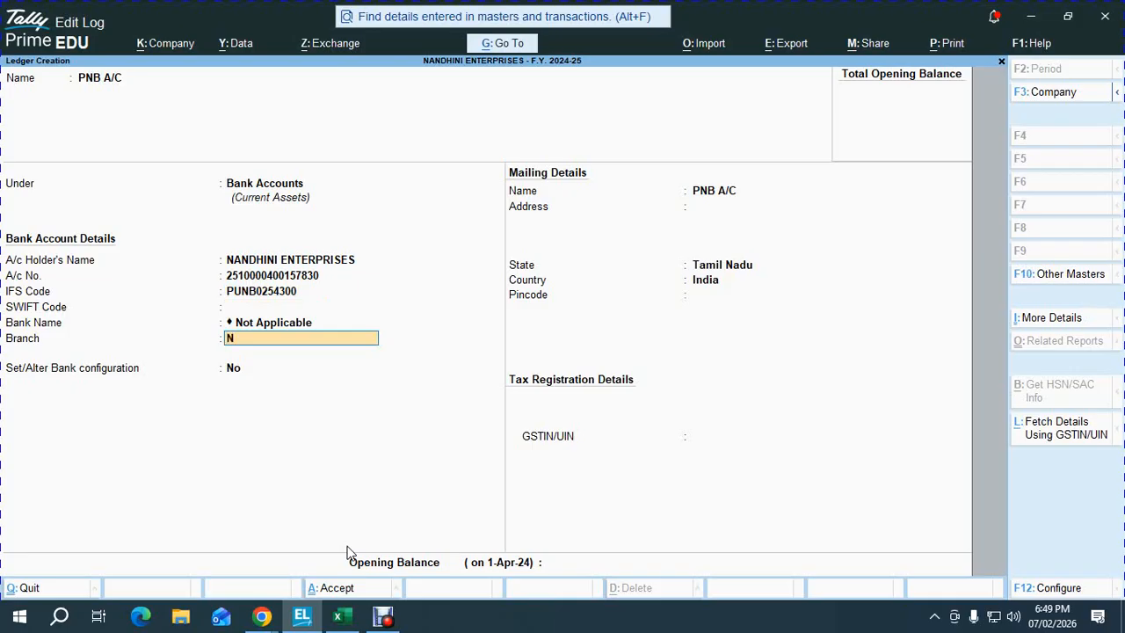
type("NUNGAMBAKKAM")
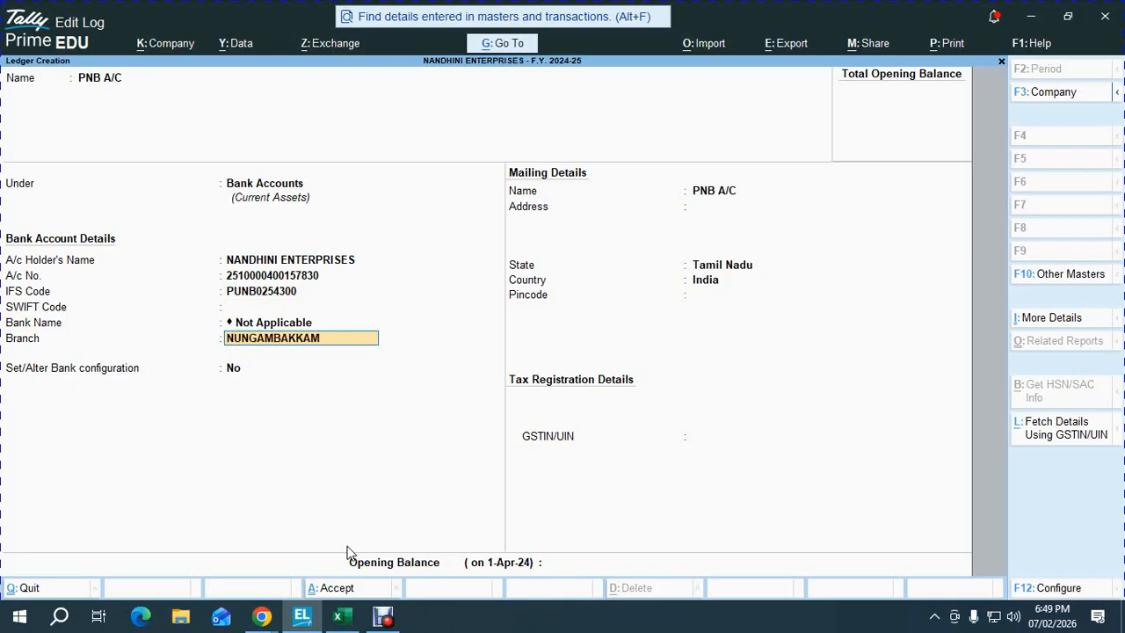
key("Return")
- Set up cheque book 'BOOK NO: 01' with 50 cheques starting from number 000101
type("Y")
key("Return")
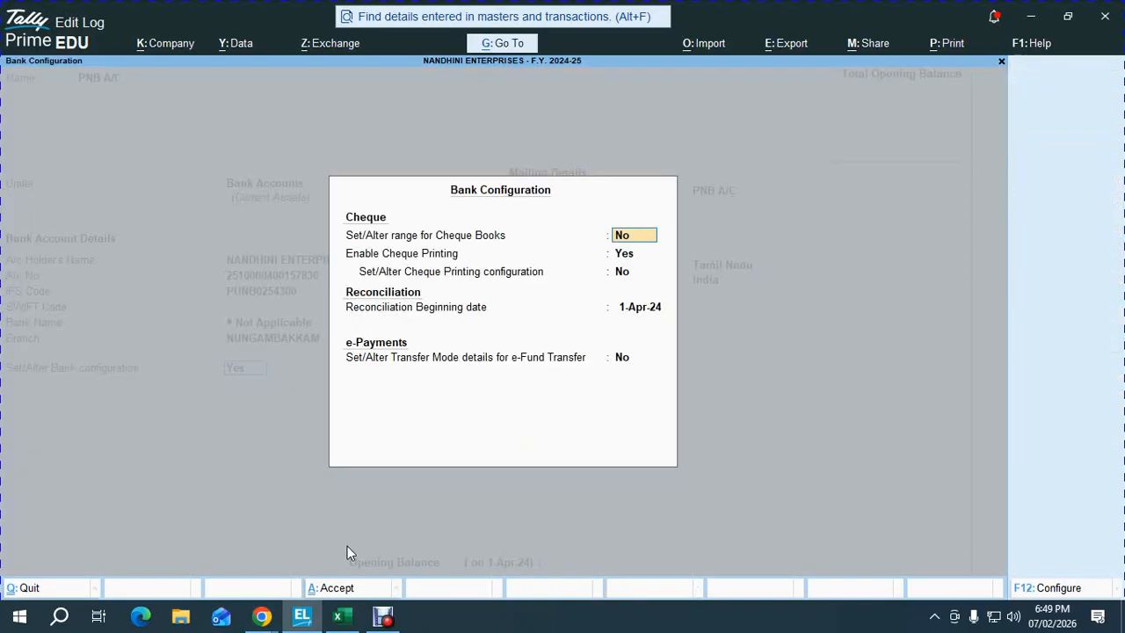
type("Y")
key("Return")
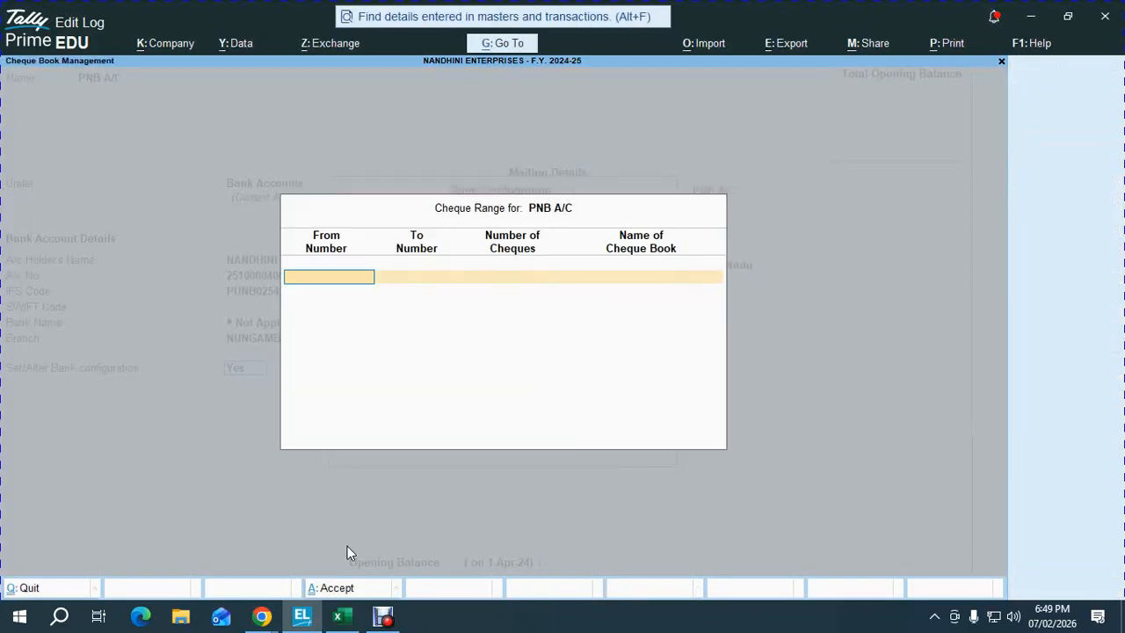
type("000101")
key("Return")
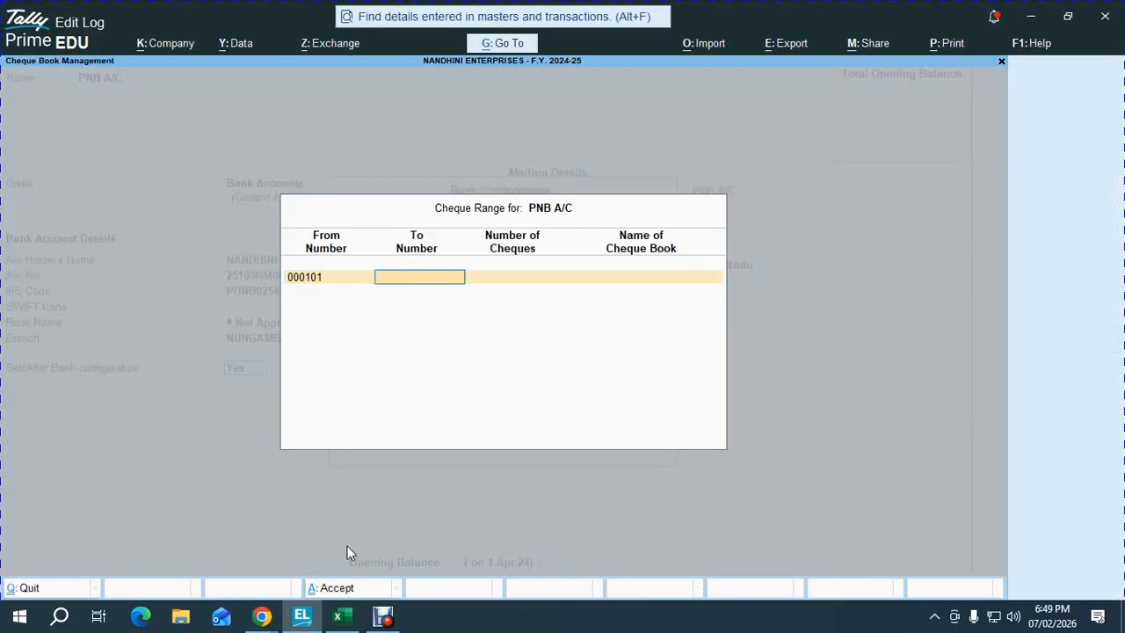
key("Return")
type("50")
key("Return")
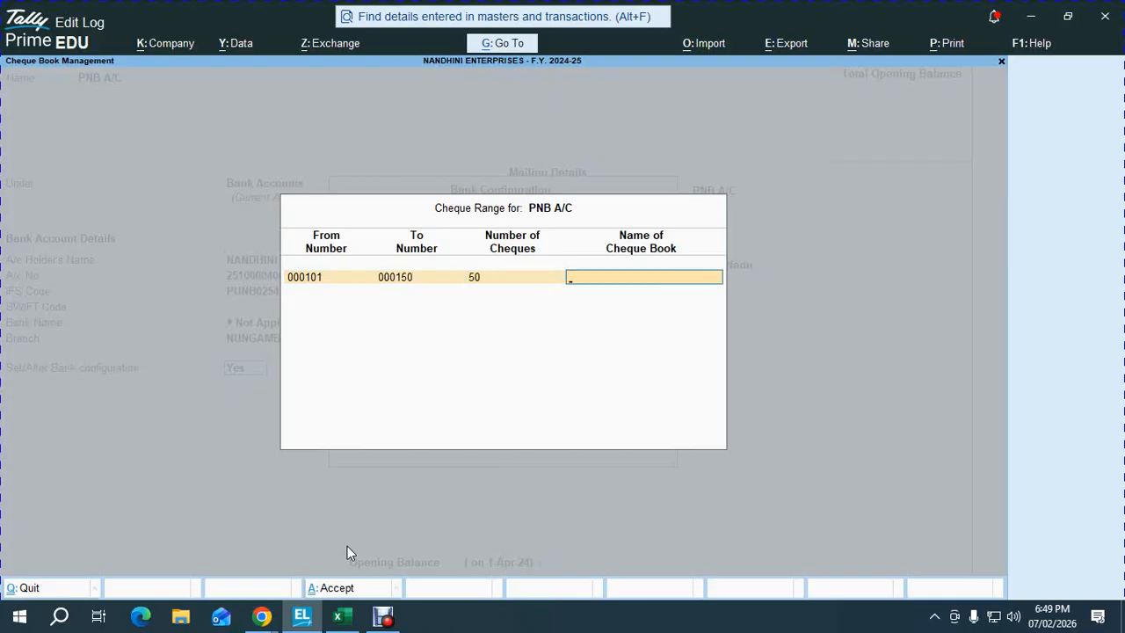
type("BOOK NO: 01")
key("Return")
key("Return")
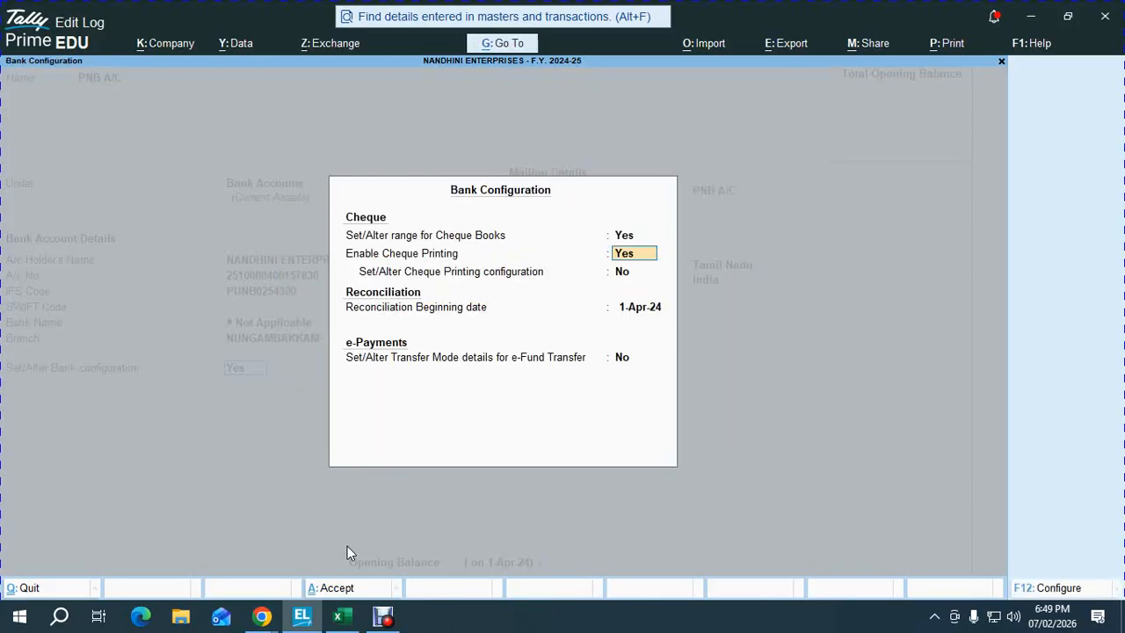
key("ctrl+a")
- Give PNB A/C a 30,000 Dr opening balance and accept the ledger
key("Return")
key("Return")
key("Return")
key("Return")
key("Return")
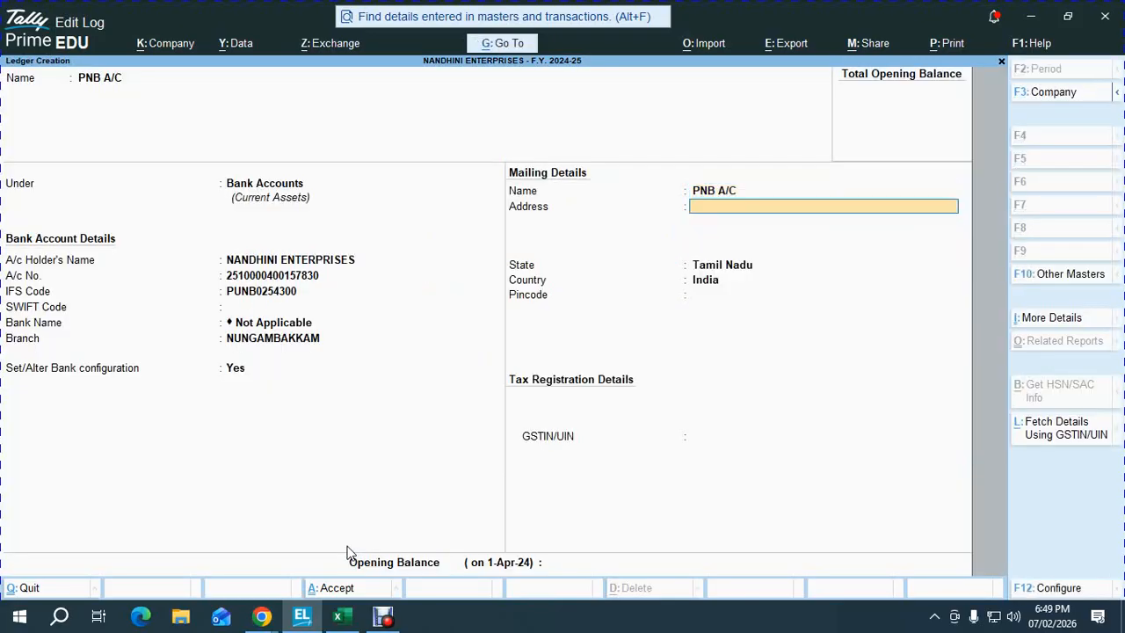
key("Return")
key("Return")
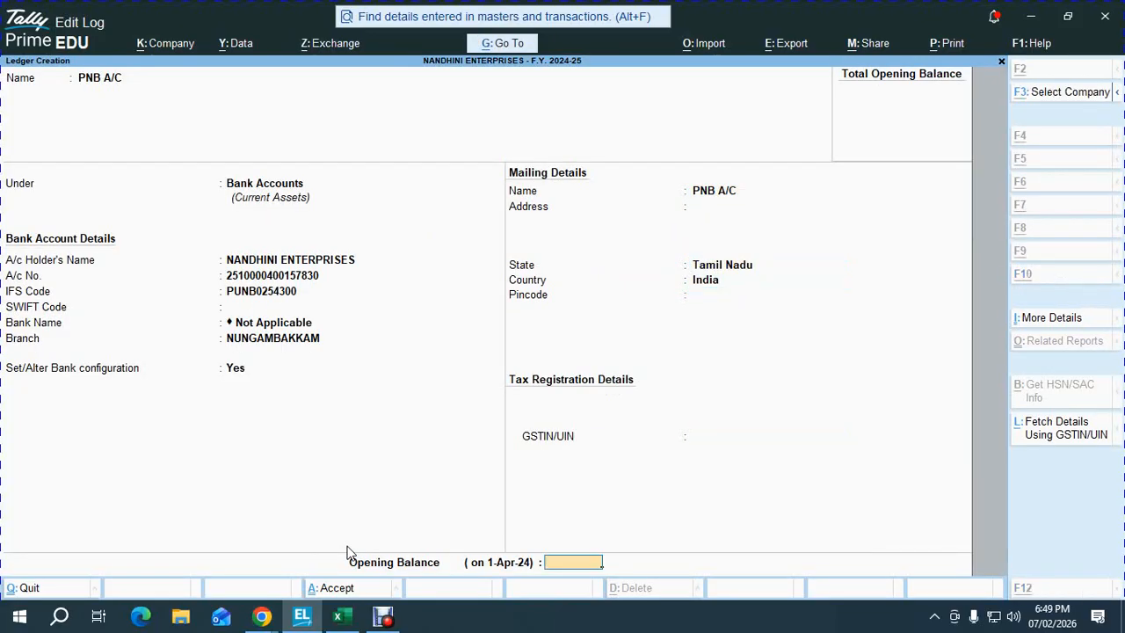
key("alt+Tab")
key("alt+Tab")
type("30000")
key("Return")
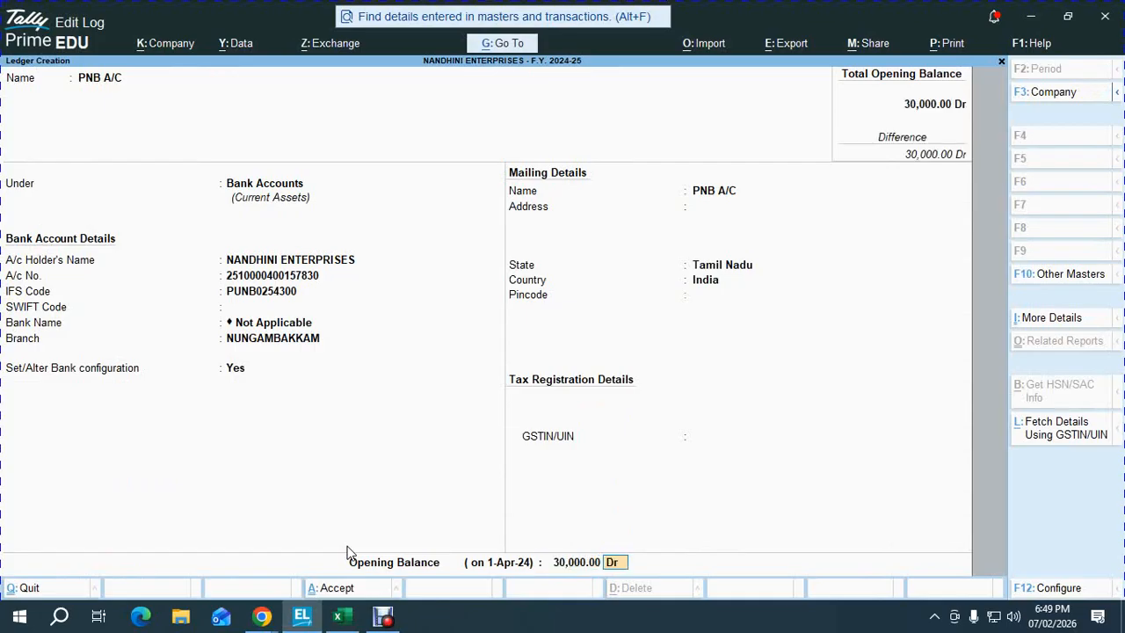
key("Return")
key("Return")
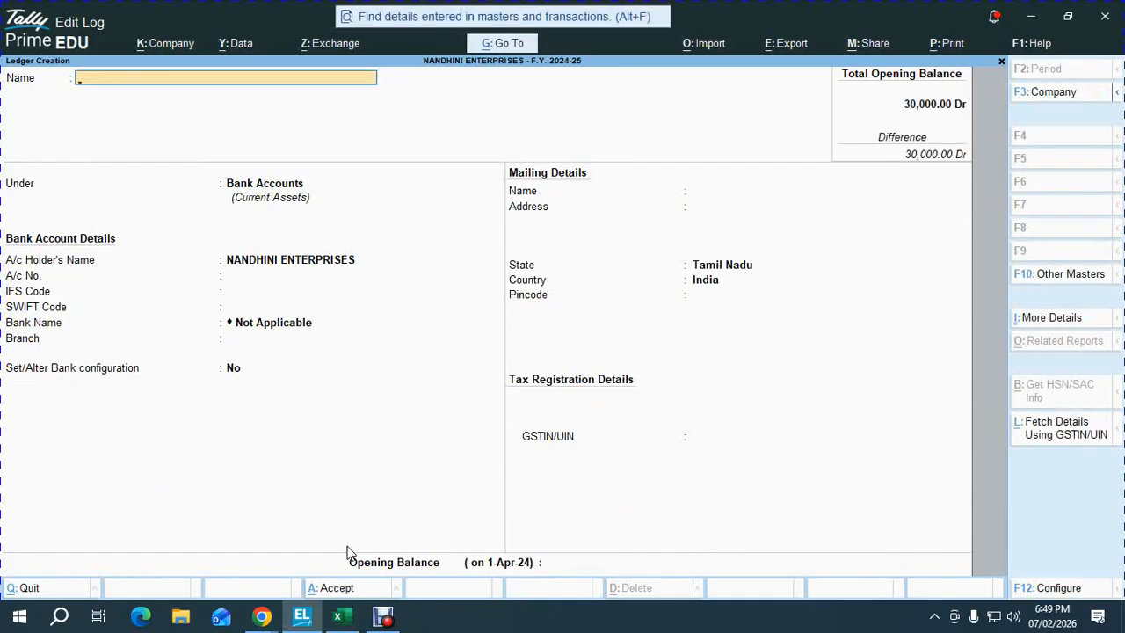
- Open Multi Ledger Creation for all groups from the Chart of Accounts ledger list
key("Escape")
key("Down")
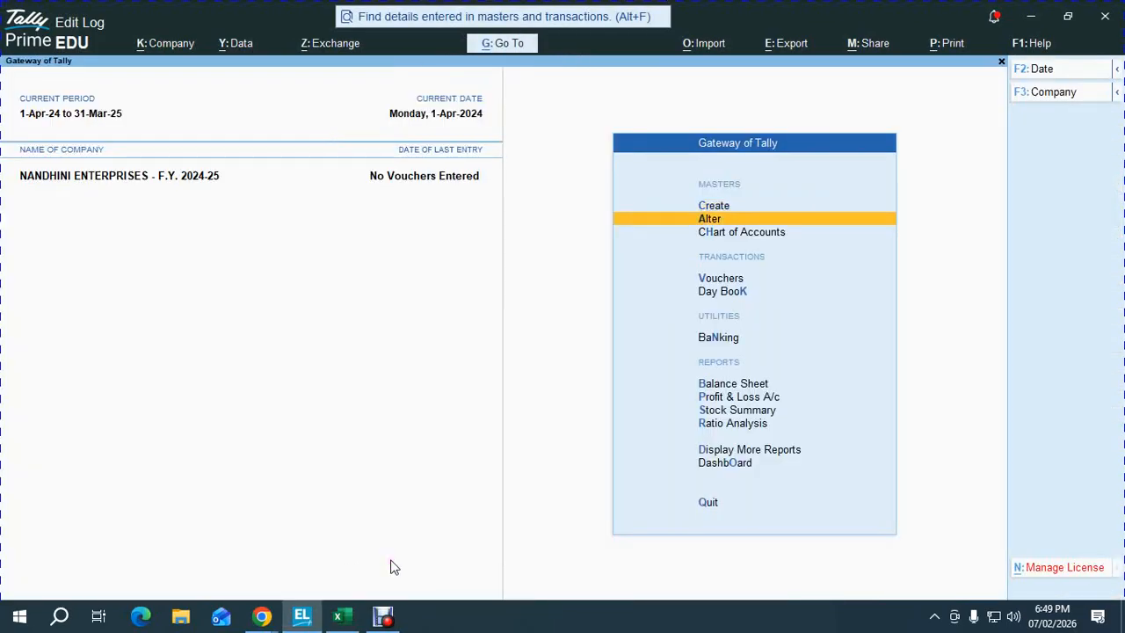
key("Down")
key("Return")
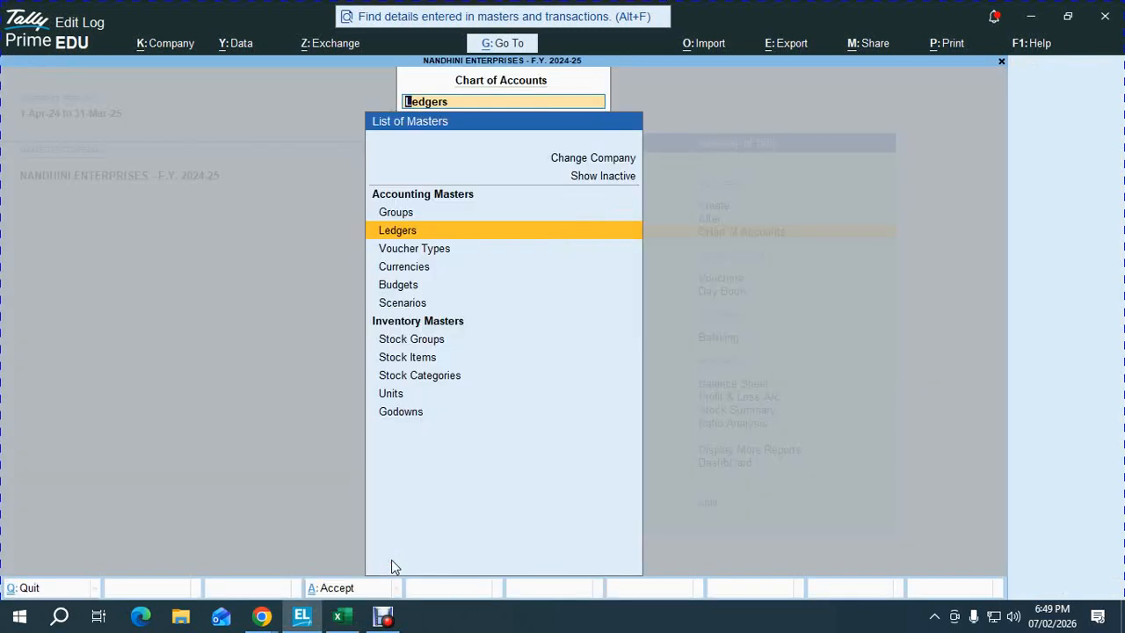
key("Return")
key("alt+h")
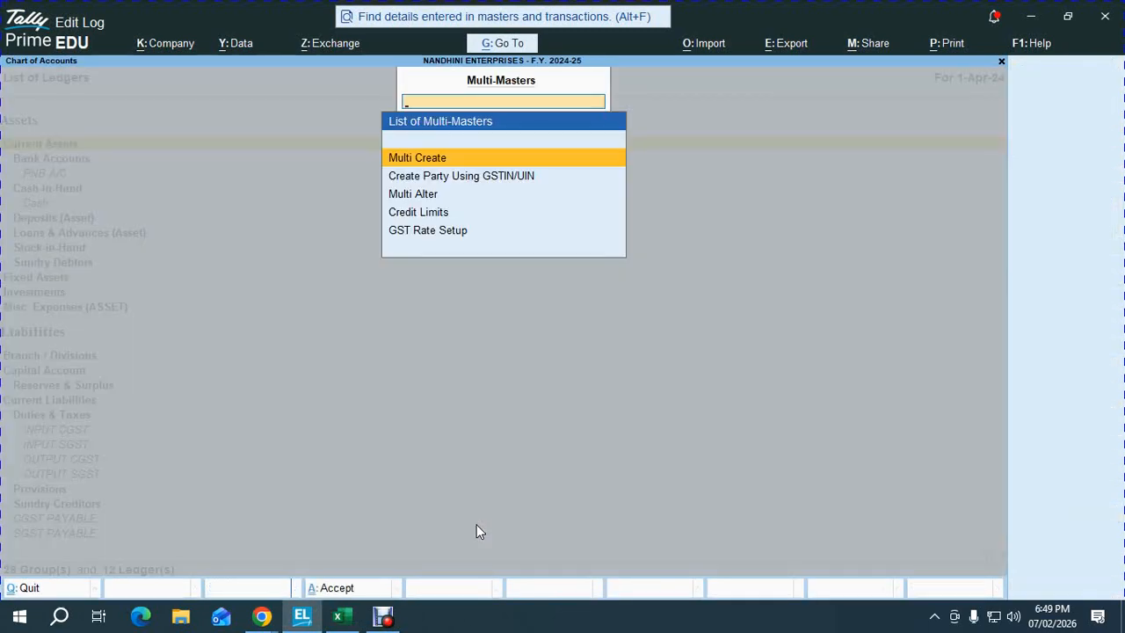
key("Return")
key("Return")
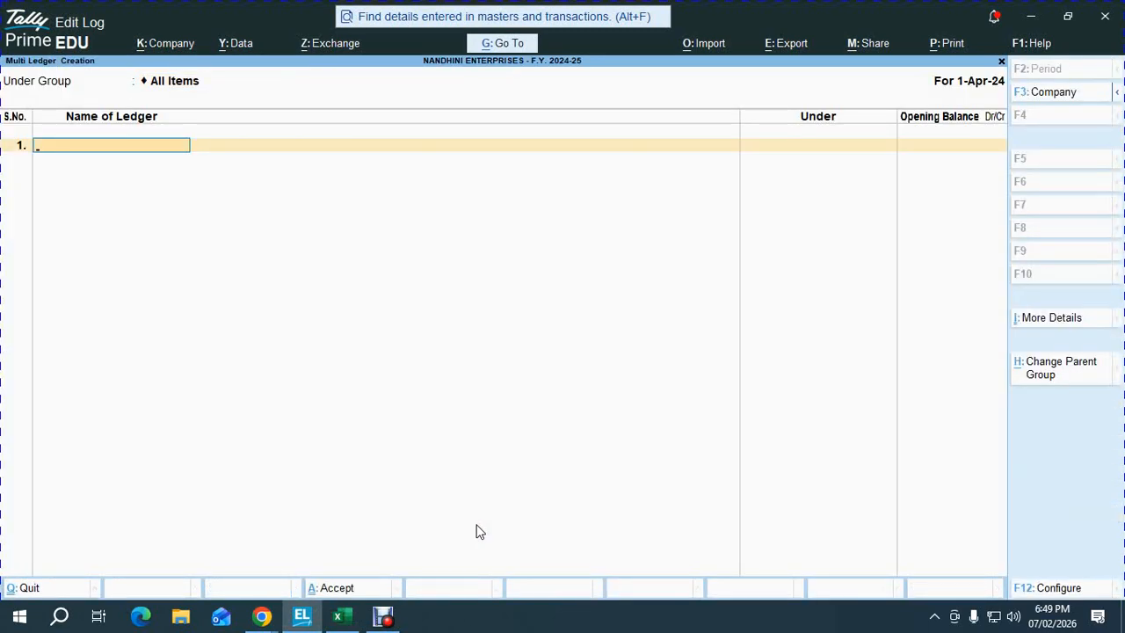
key("Escape")
key("Escape")
key("Escape")
key("Escape")
key("Return")
key("Down")
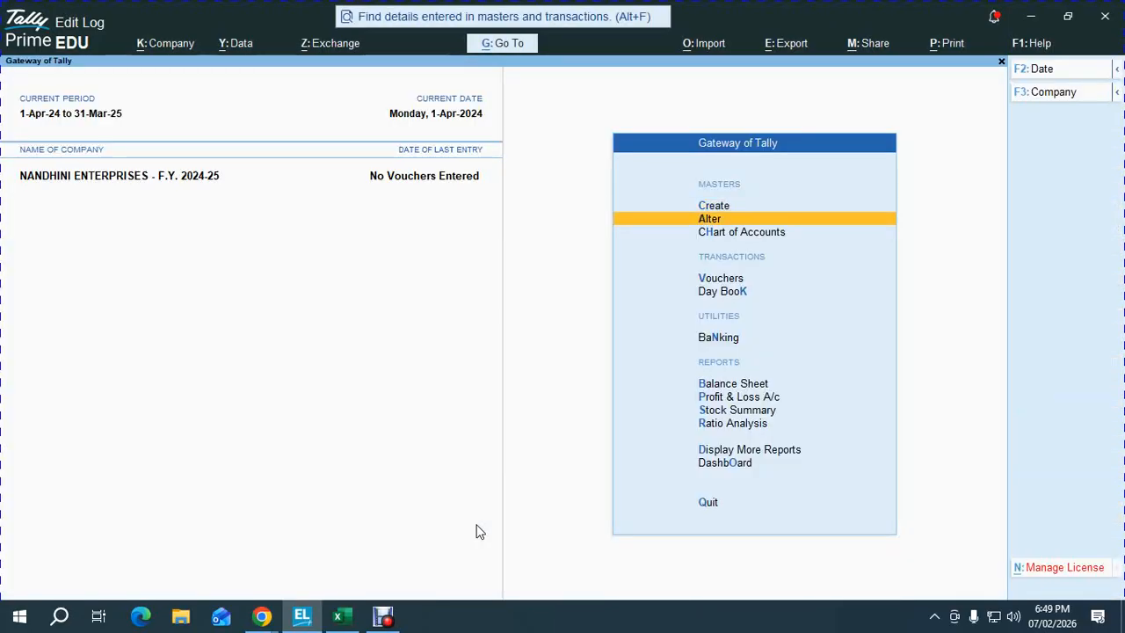
key("Down")
key("Return")
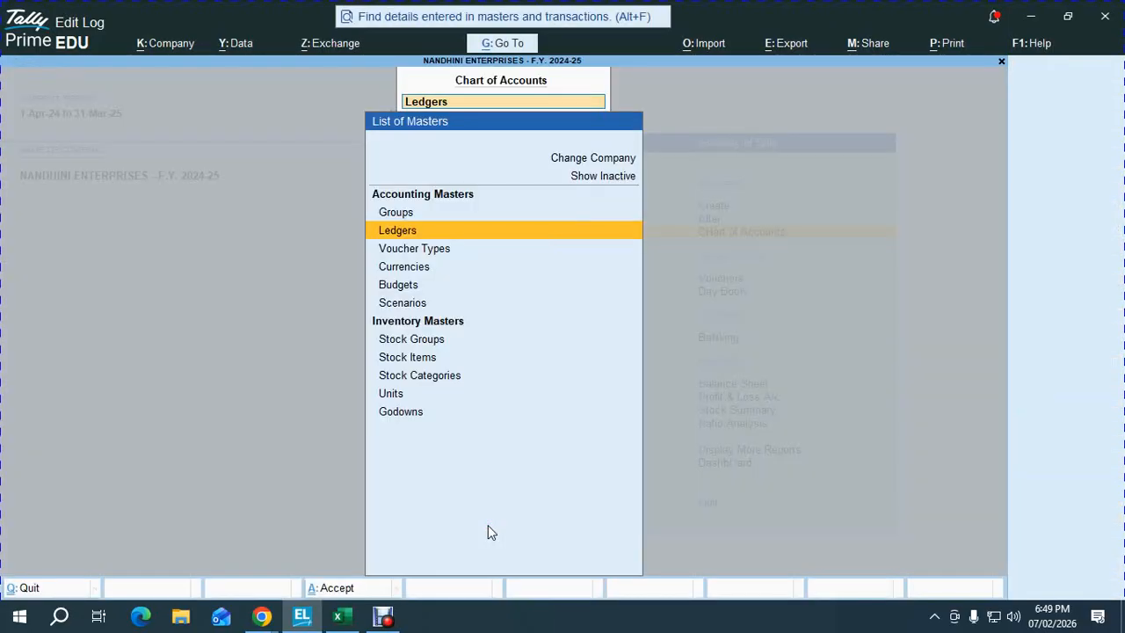
key("Return")
key("alt+h")
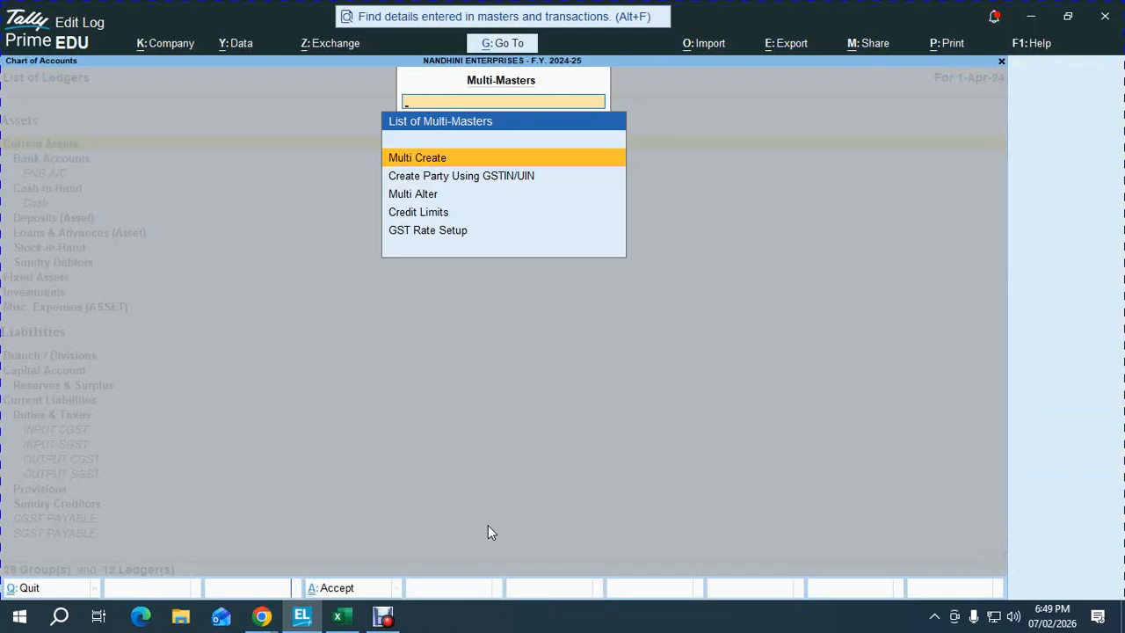
key("Return")
key("Return")
- Add NANDHINI CAPITAL under Capital Account with a 5,00,000 Cr opening balance
key("alt+Tab")
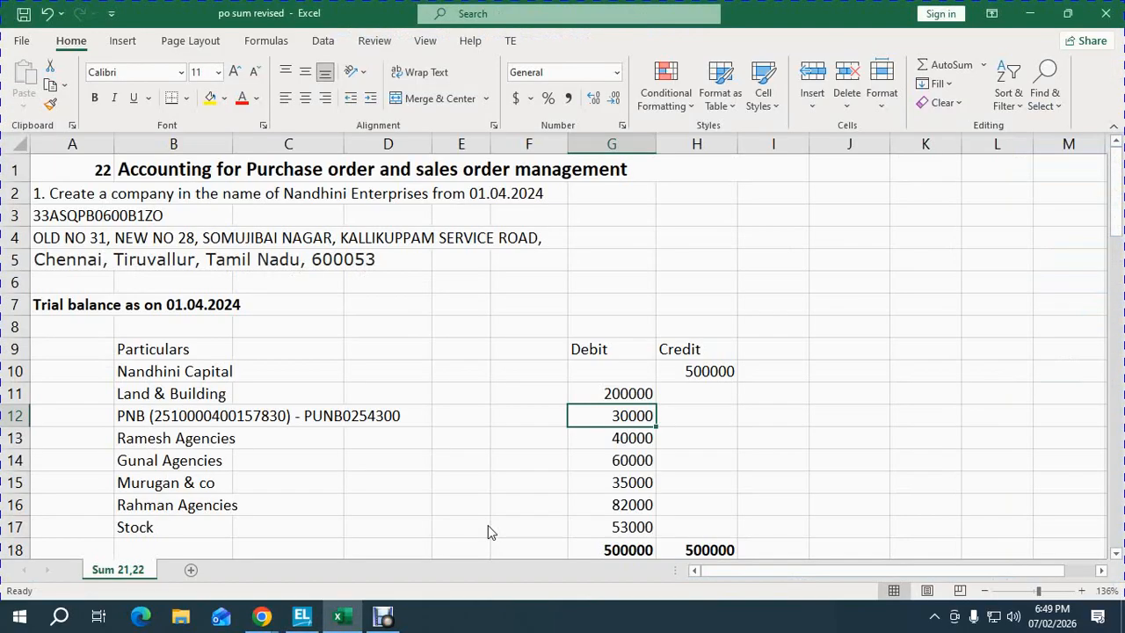
key("Up")
key("Up")
key("Right")
key("ctrl+c")
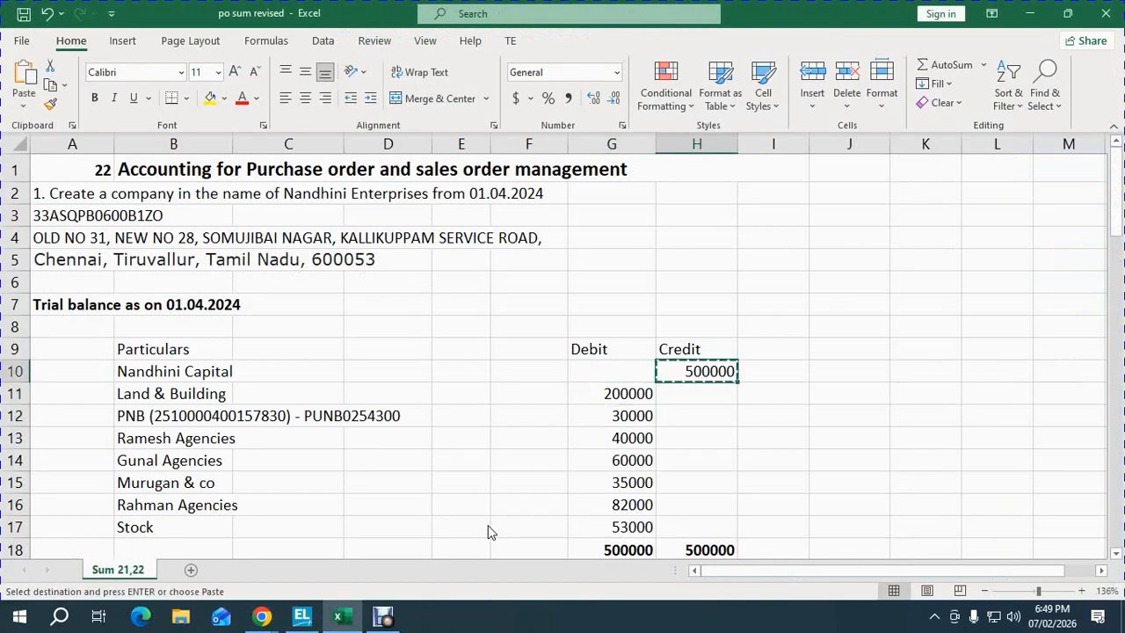
key("alt+Tab")
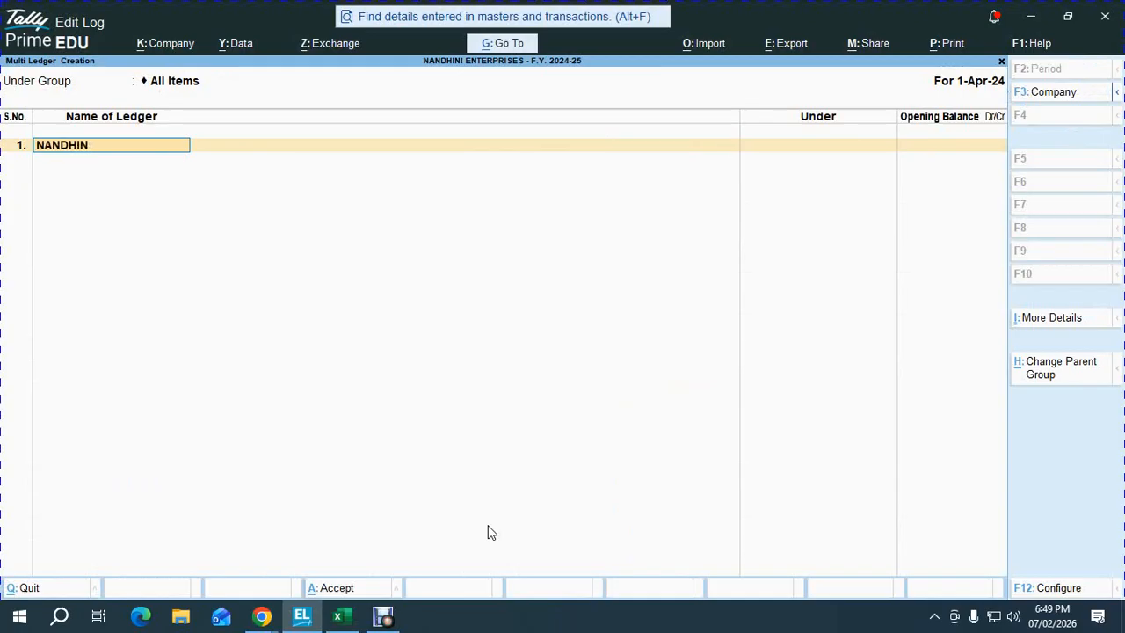
type("NANDHINI CAPITAL")
key("Return")
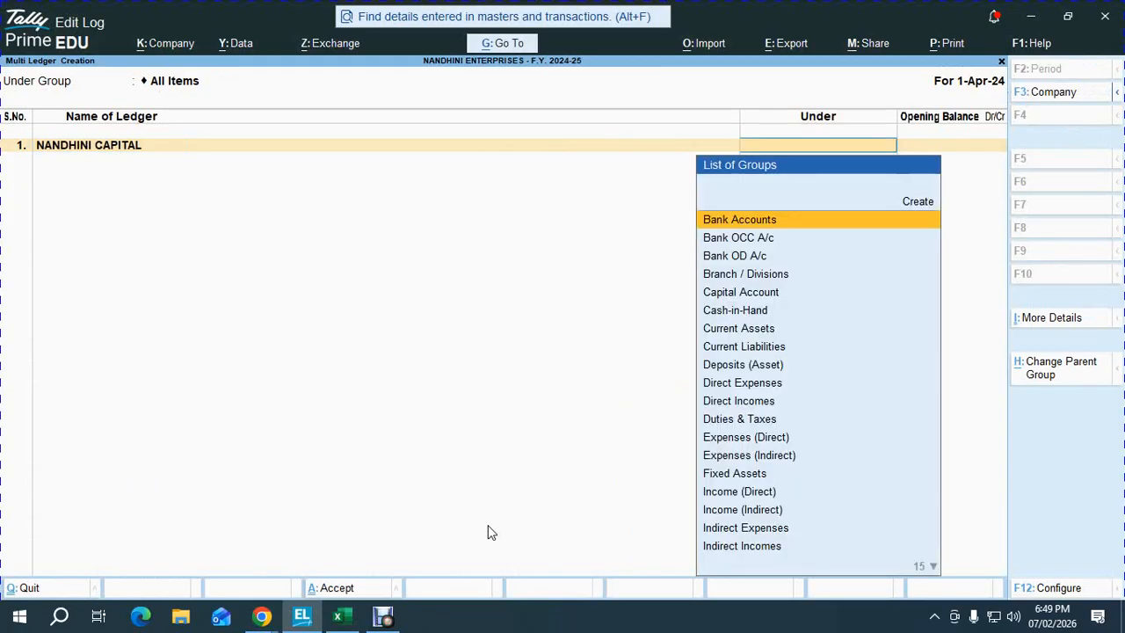
type("CAP")
key("Return")
type("50,000")
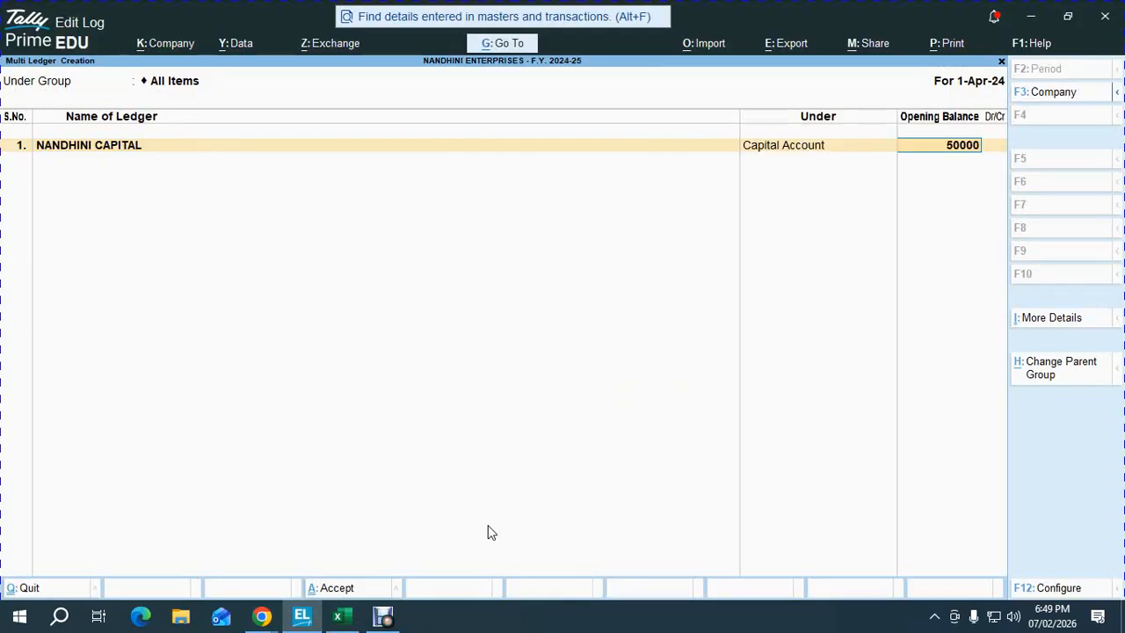
key("Return")
key("BackSpace")
key("BackSpace")
key("ctrl+v")
key("Return")
key("Return")
key("alt+Tab")
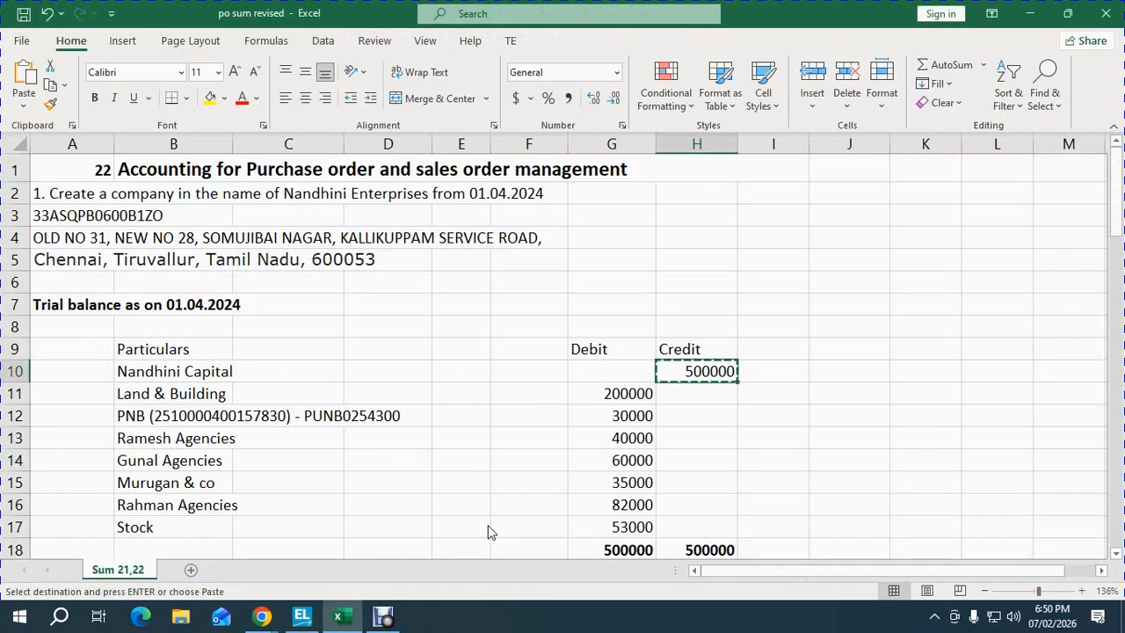
- Add LAND & BUILDING under Fixed Assets with a 2,00,000 Dr opening balance
key("Left")
key("Down")
key("ctrl+c")
key("alt+Tab")
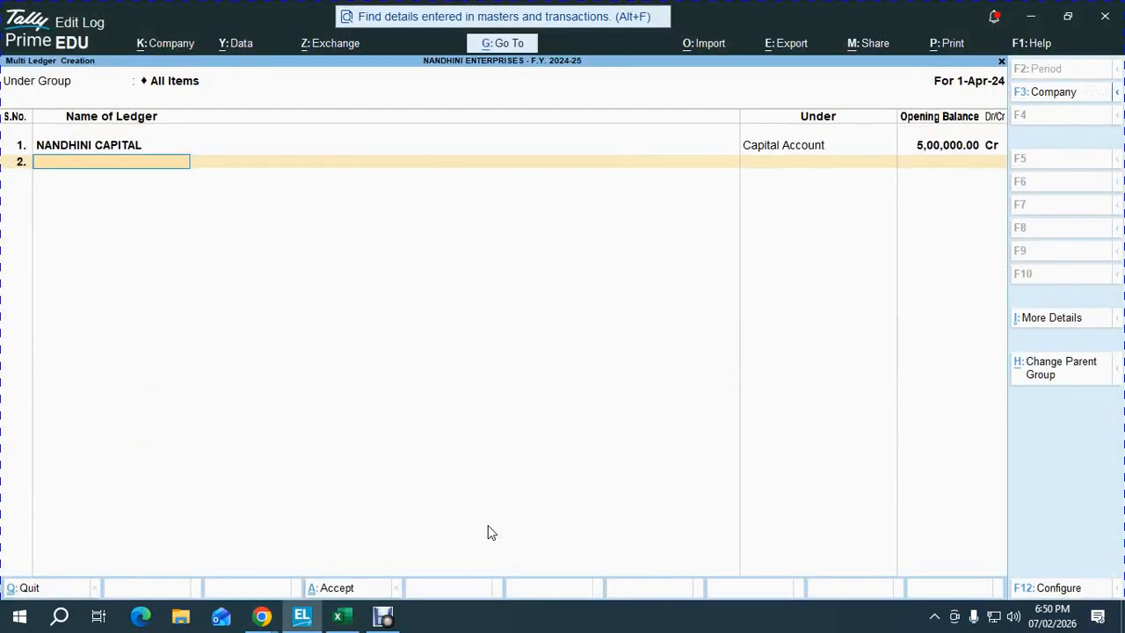
type("LAND & BUILD")
key("BackSpace")
type("LDING")
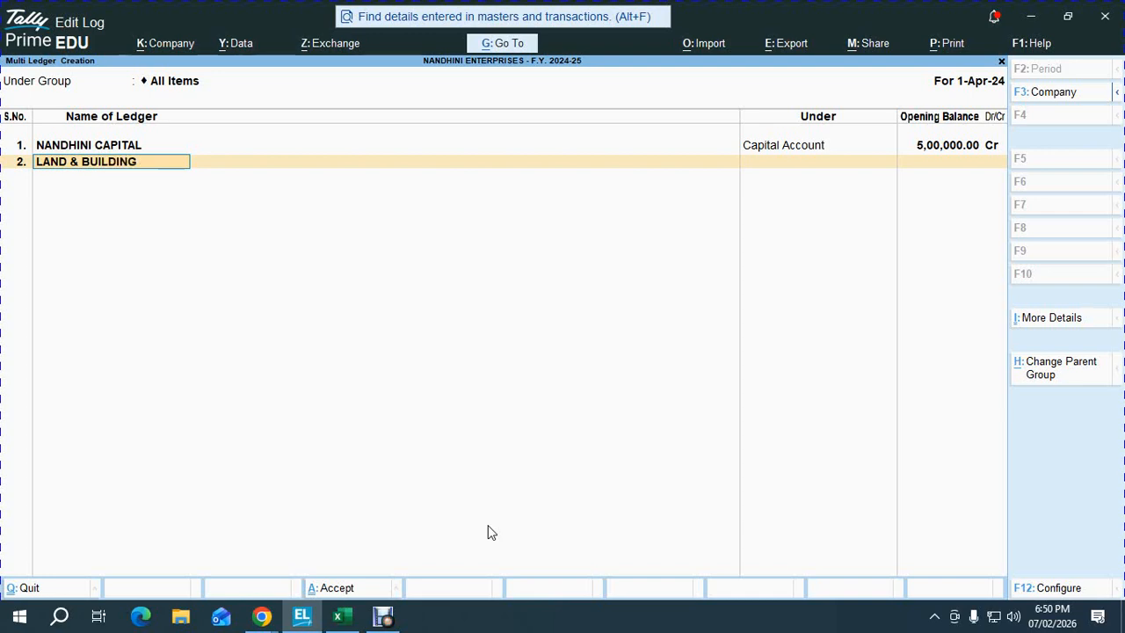
key("Return")
type("fix")
key("Return")
type("200000")
key("Return")
key("Return")
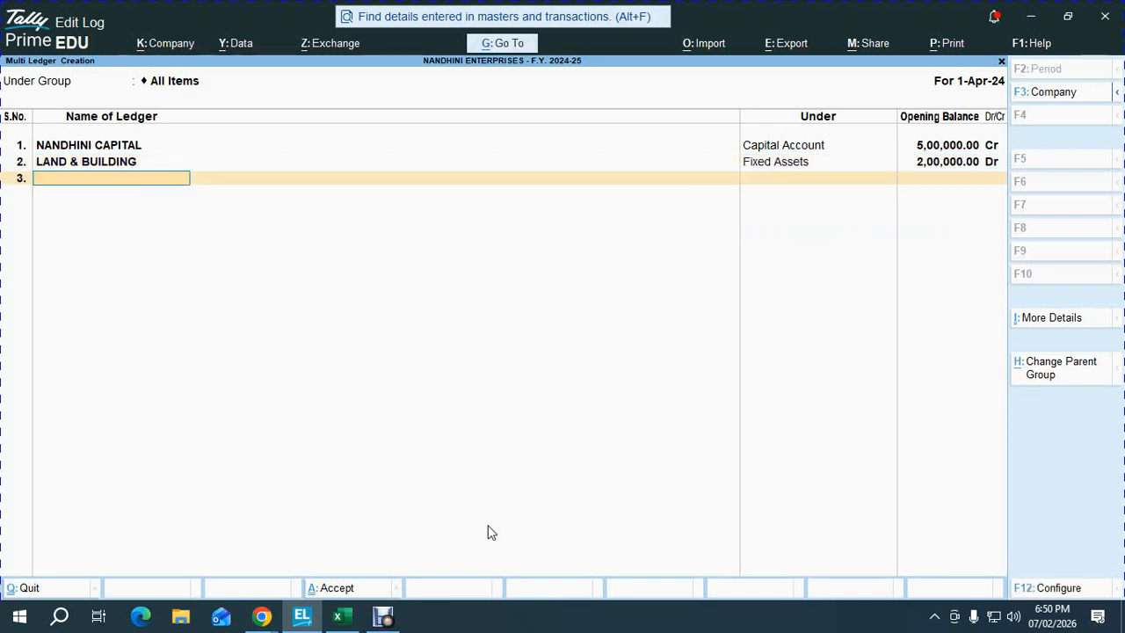
- Add RAMESH AGENCIES under Sundry Debtors with a 40,000 Dr opening balance
key("alt+Tab")
key("Down")
key("Down")
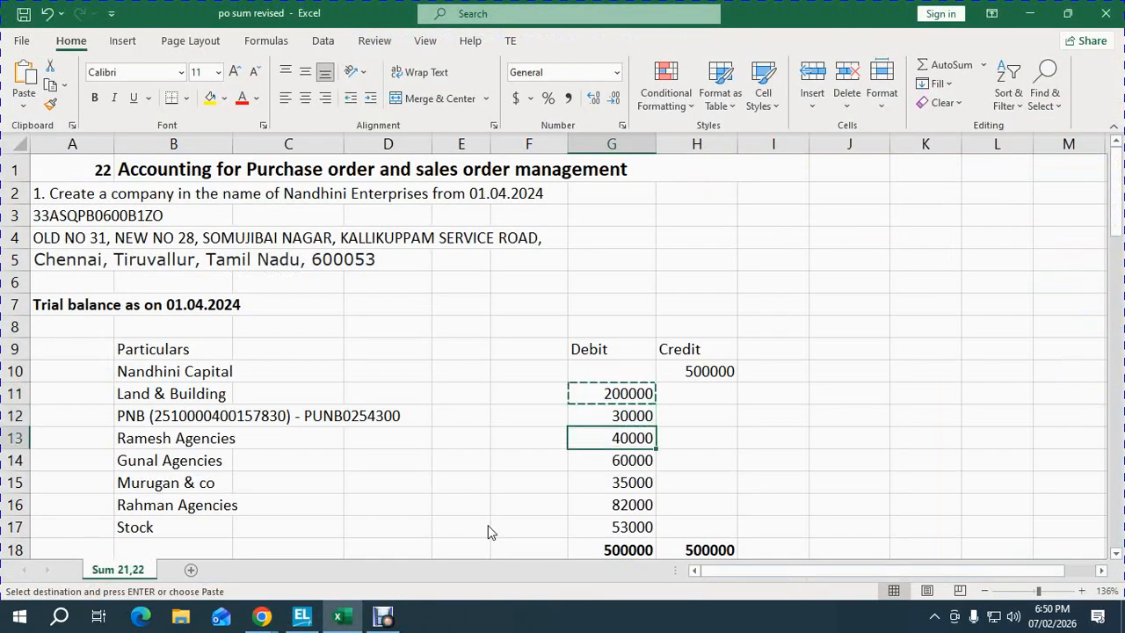
key("alt+Tab")
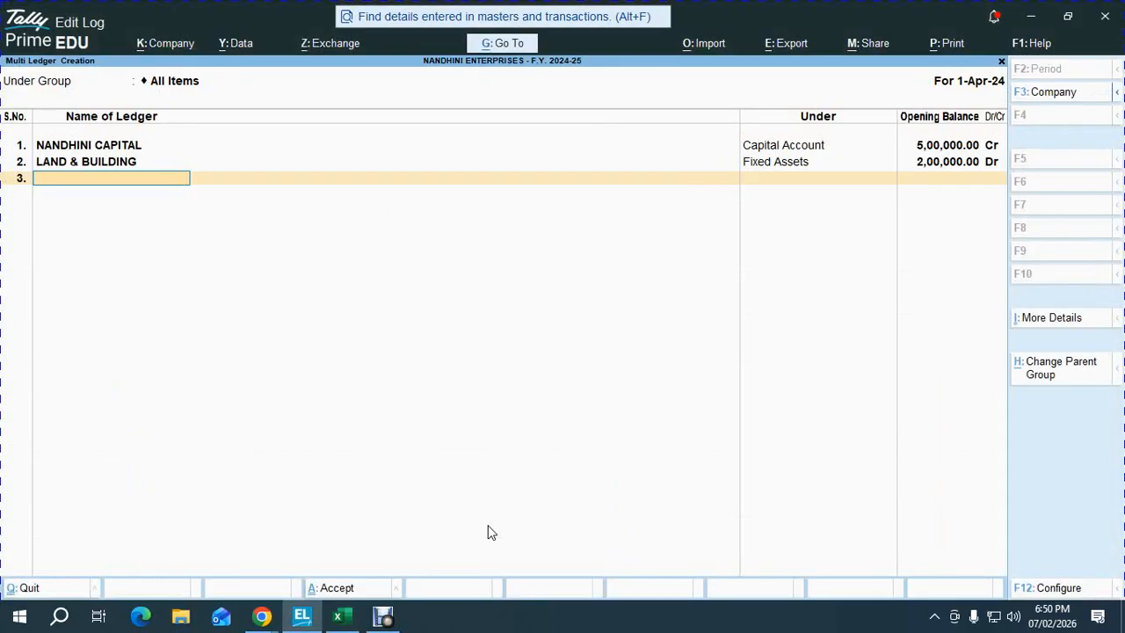
type("RAMESH AGENCIES")
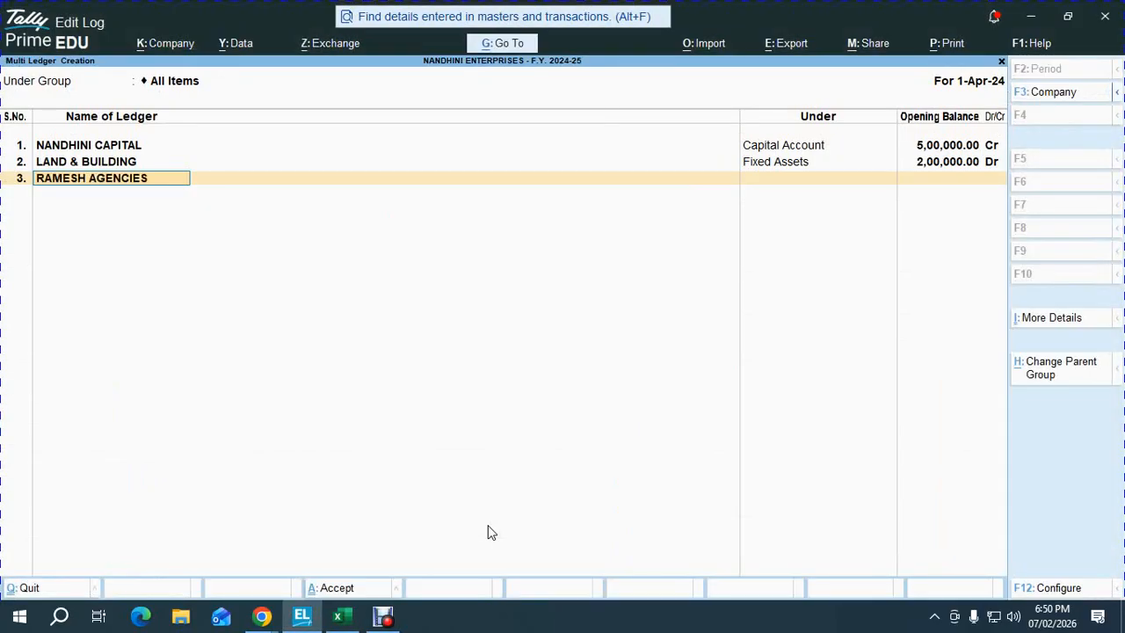
key("Return")
type("SUND")
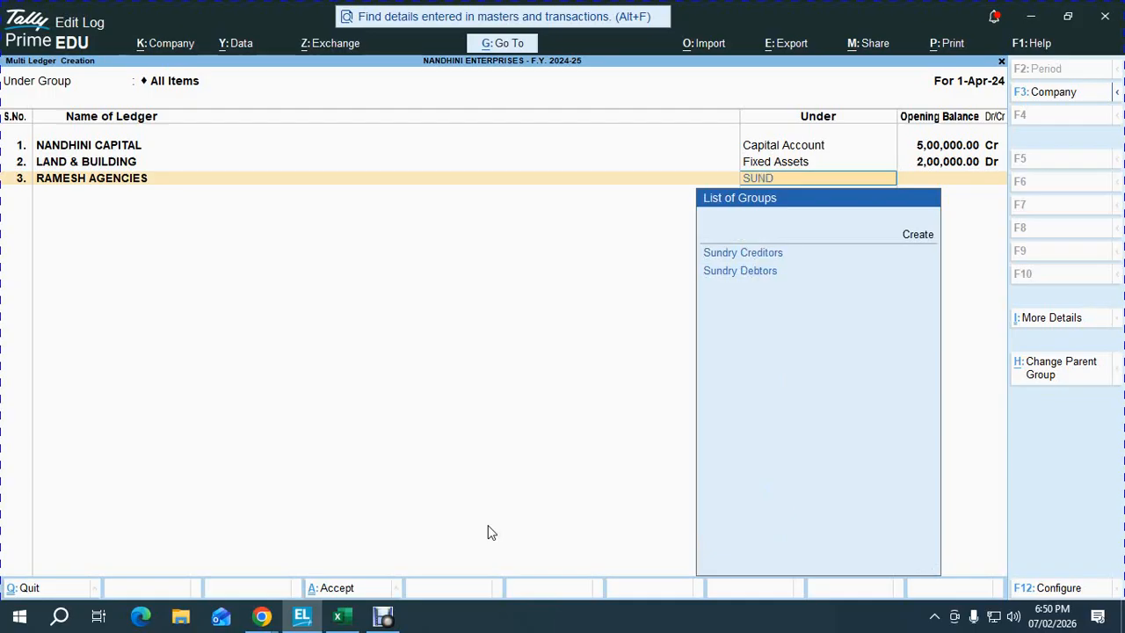
key("Down")
key("Return")
key("Down")
key("Return")
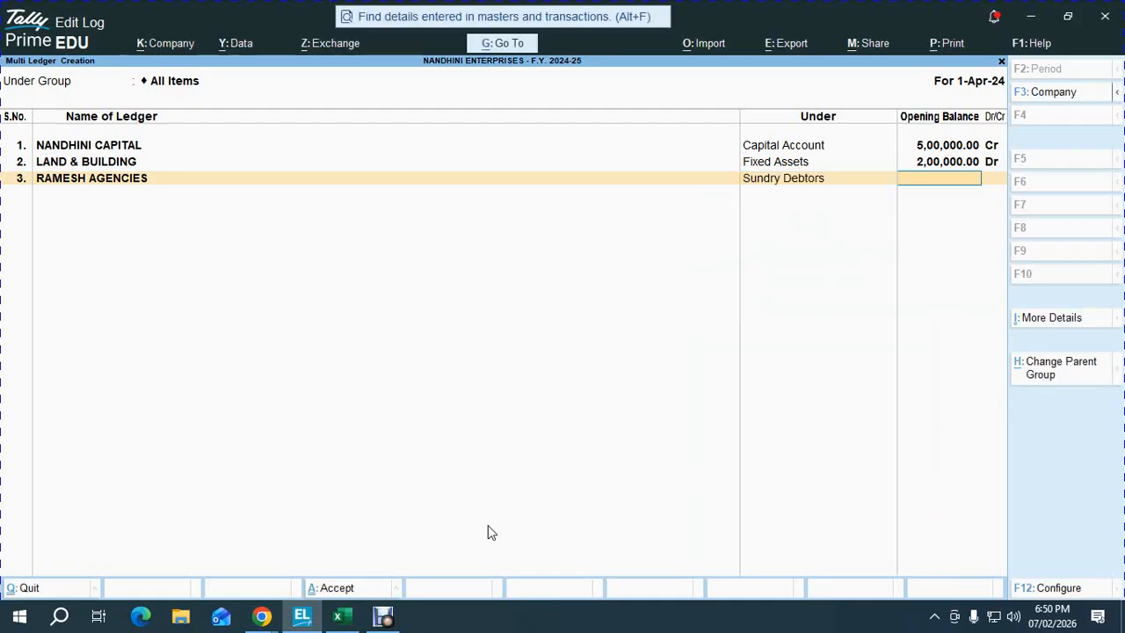
key("alt+Tab")
key("alt+Tab")
key("ctrl+alt+v")
key("Return")
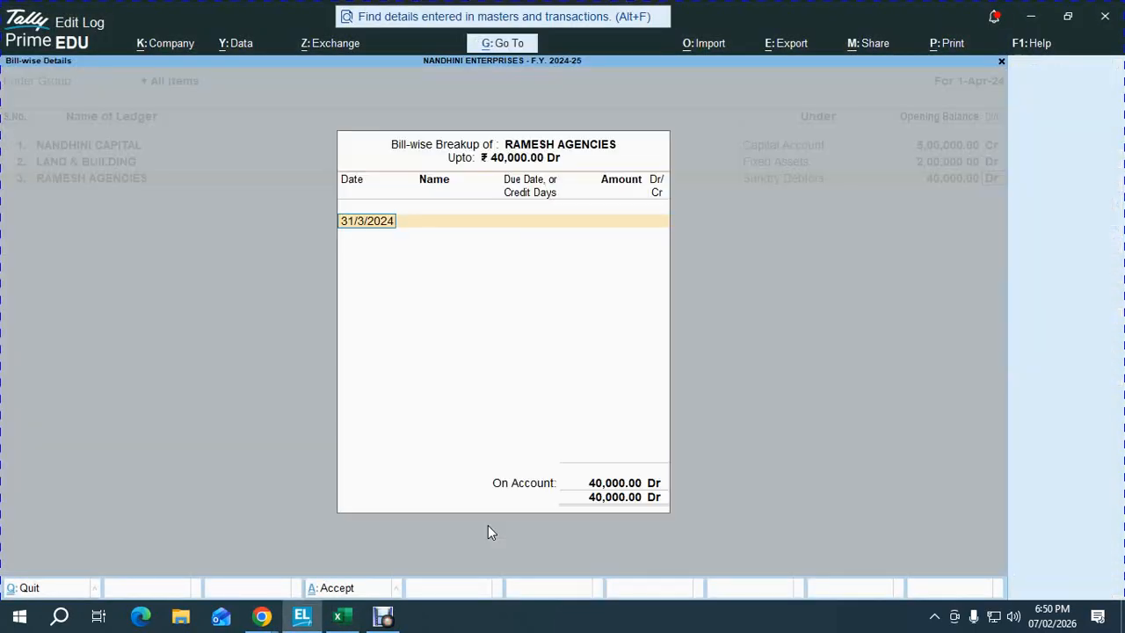
key("Return")
key("Return")
key("alt+Tab")
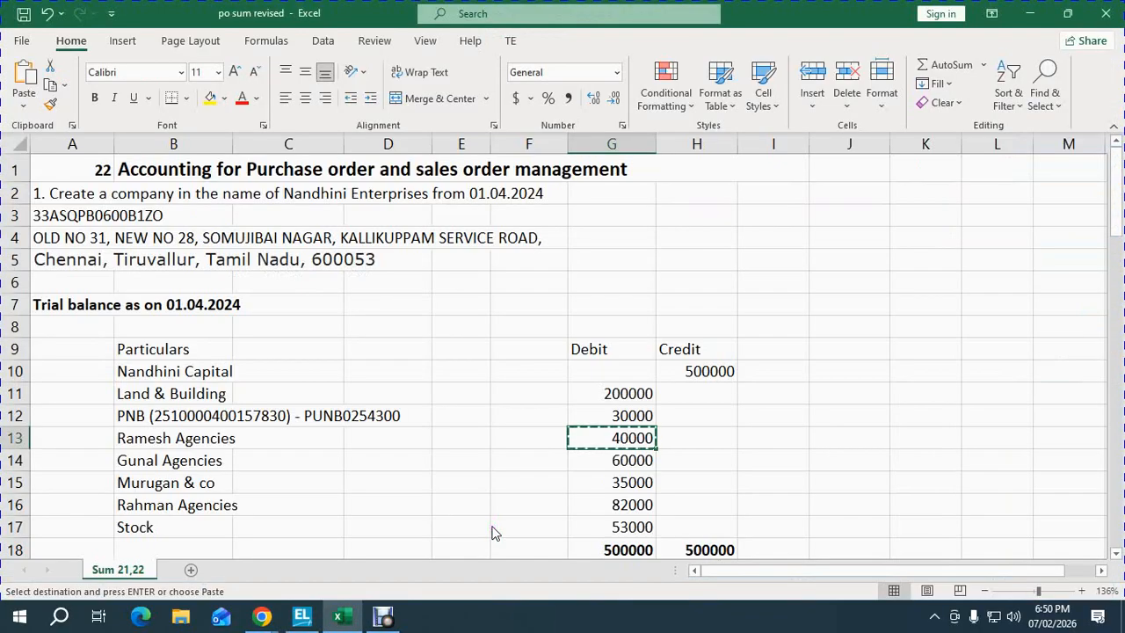
key("Down")
- Add GUNAL AGENCIES under Sundry Debtors with a 60,000 Dr opening balance
key("Left")
key("Left")
key("Left")
key("Left")
key("Left")
key("Left")
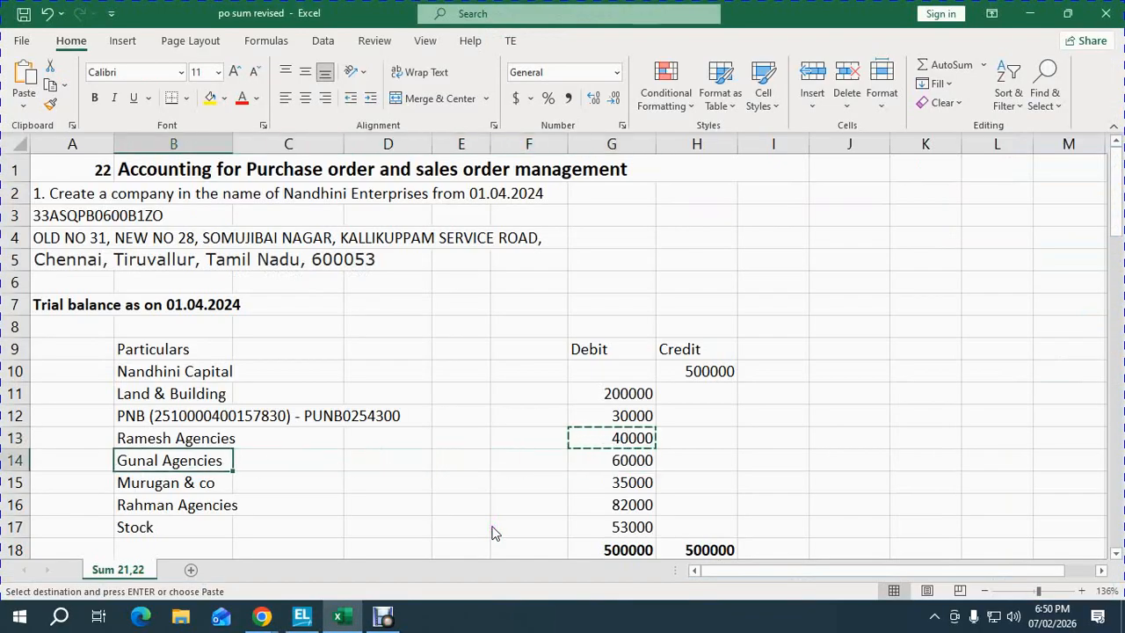
key("Right")
key("ctrl+c")
key("alt+Tab")
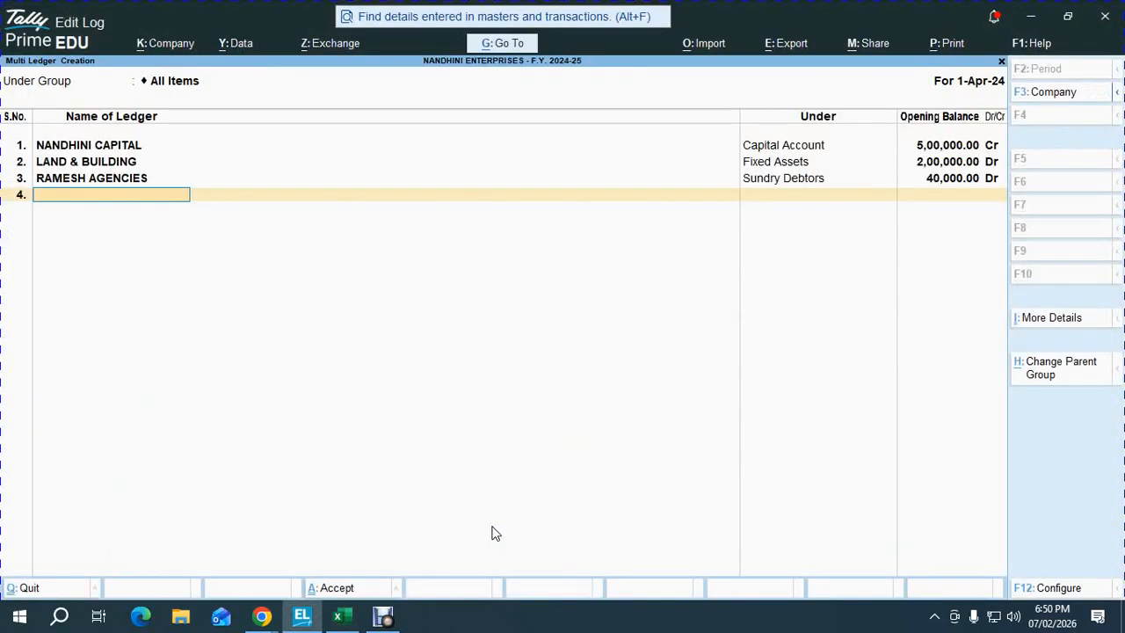
key("ctrl+alt+v")
key("Escape")
type("GUNAL AGENCIES")
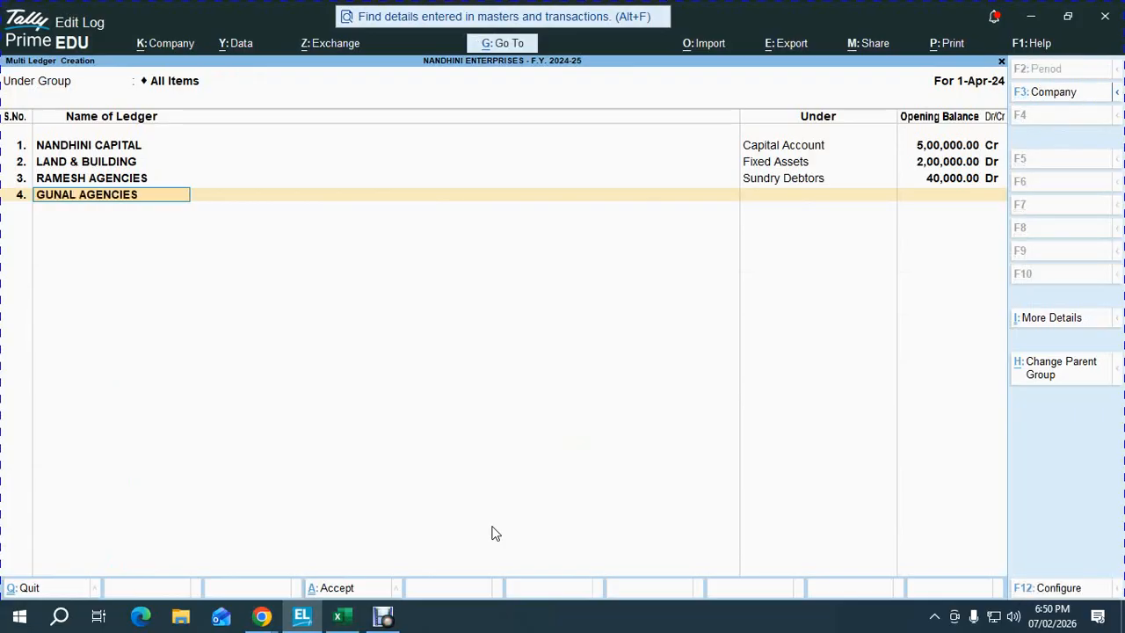
key("Return")
type("SU")
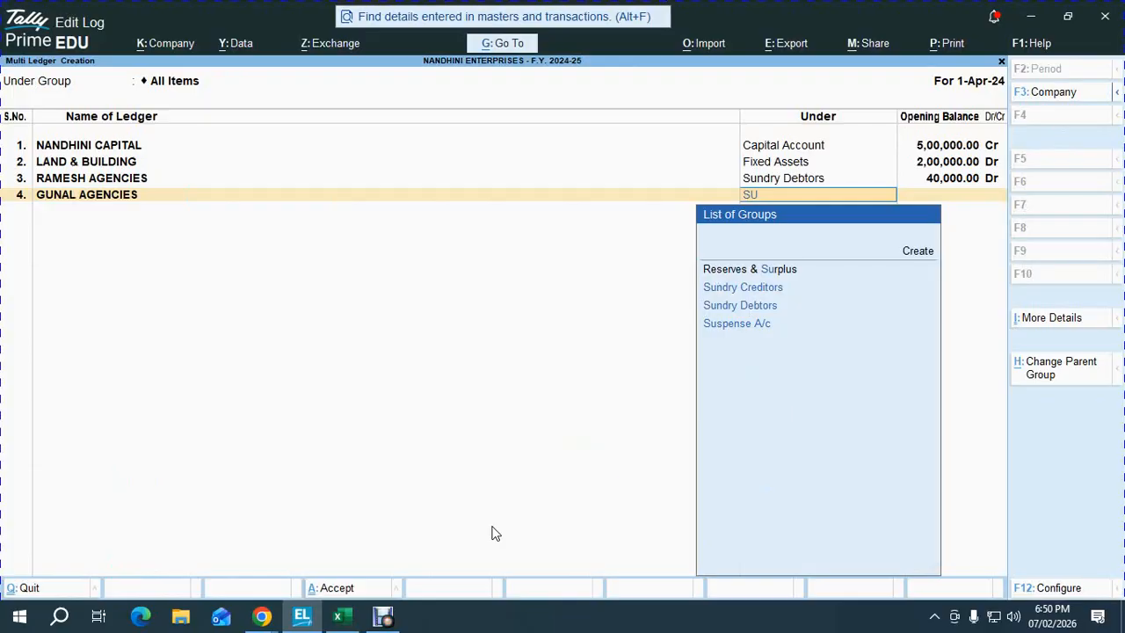
key("Down")
key("Down")
key("Return")
type("60,000")
key("Return")
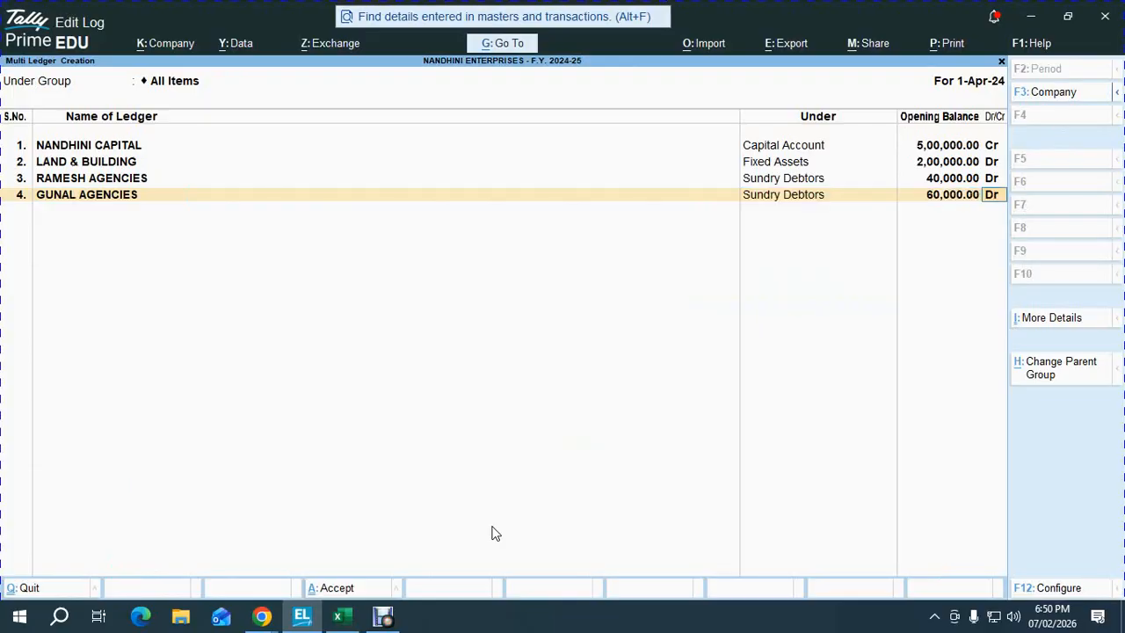
key("Return")
key("Return")
key("Return")
- Add MURUGAN & CO under Sundry Debtors with a 35,000 Dr opening balance
key("alt+Tab")
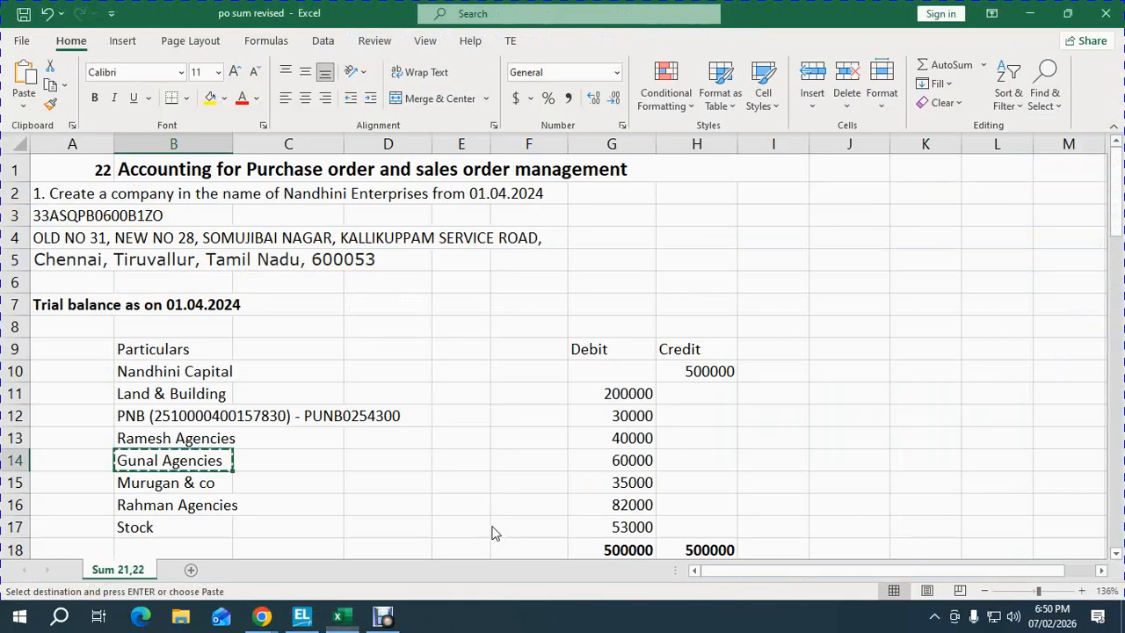
key("Down")
key("alt+Tab")
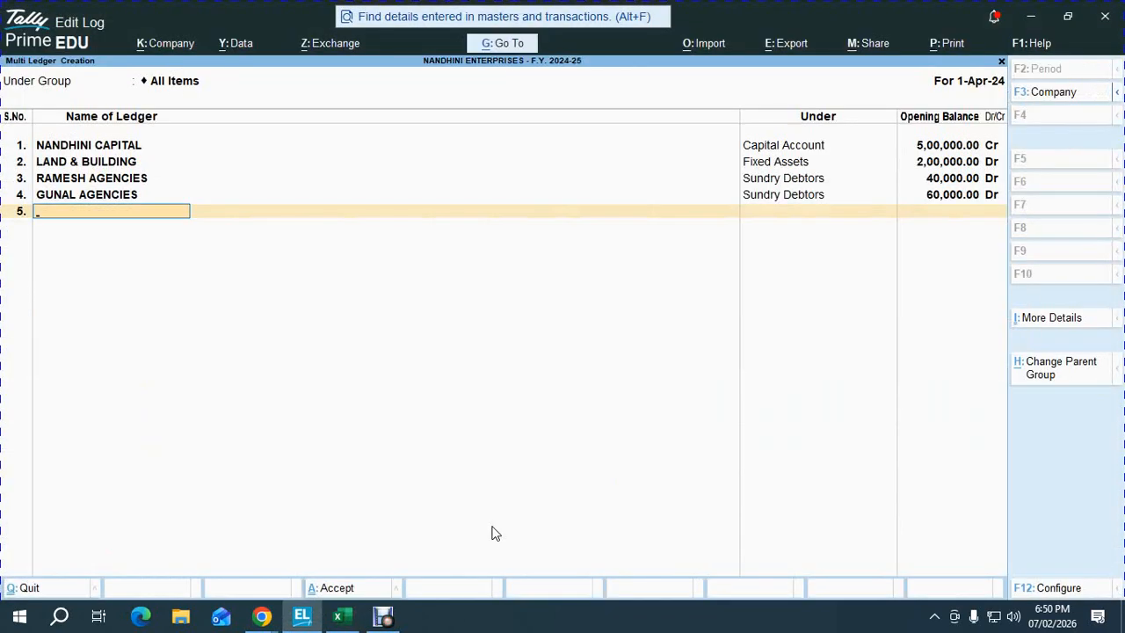
type("MURUGAN & CO")
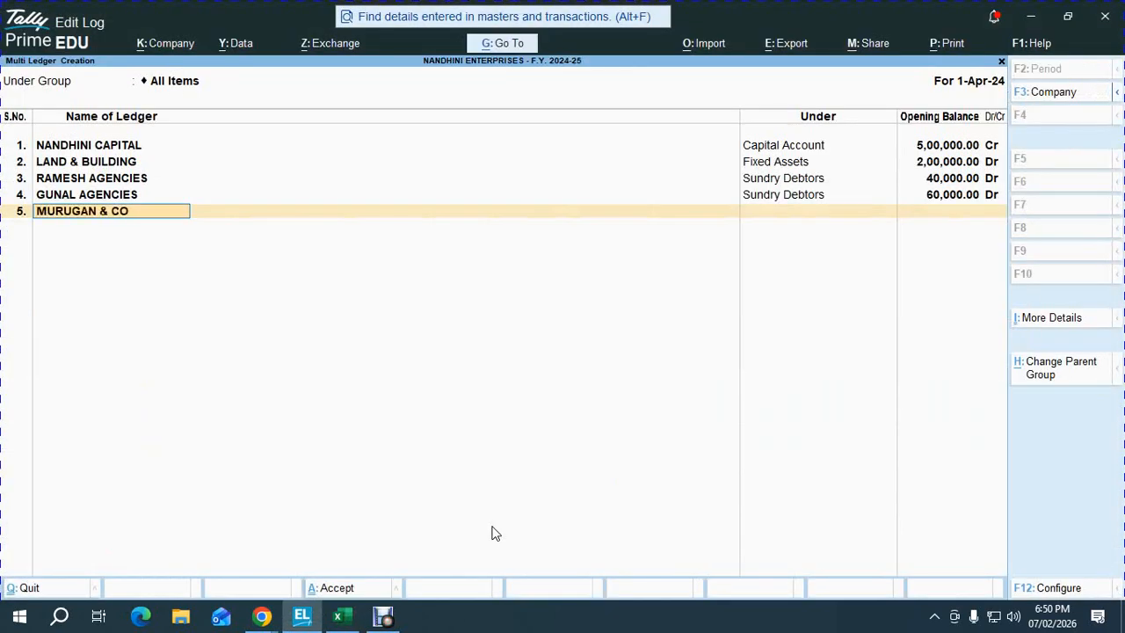
key("Return")
type("su")
key("Down")
key("Return")
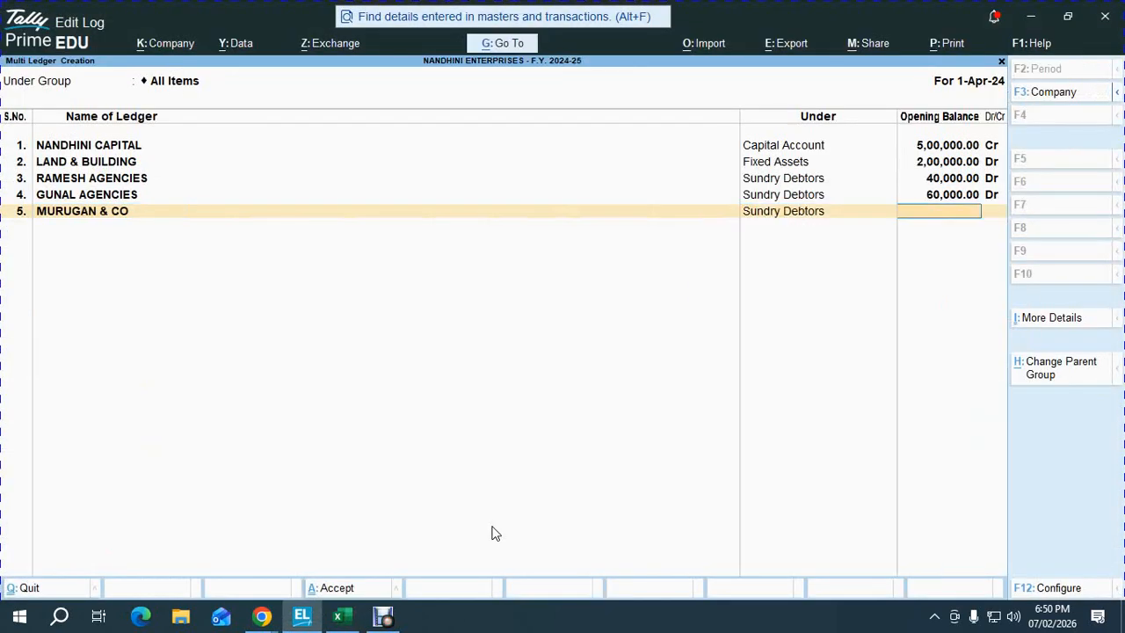
key("alt+Tab")
key("shift+space")
key("alt+Tab")
type("35,000")
key("Return")
key("Return")
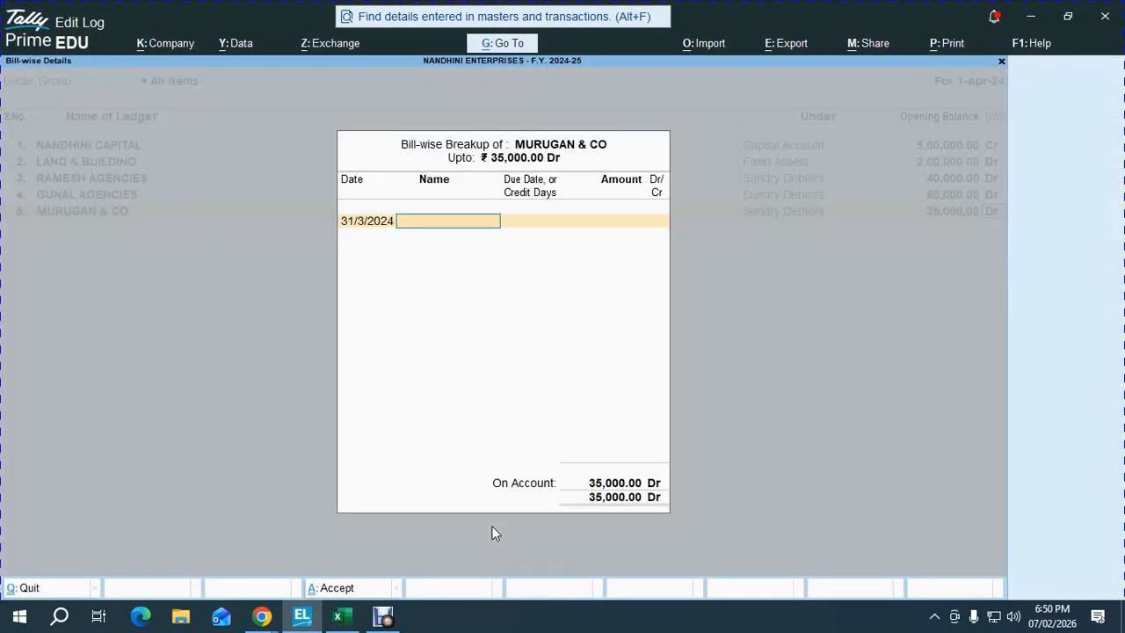
key("Return")
- Add RAHMAN AGENCIES under Sundry Debtors with an 82,000 Dr opening balance
key("alt+Tab")
key("Down")
key("shift+space")
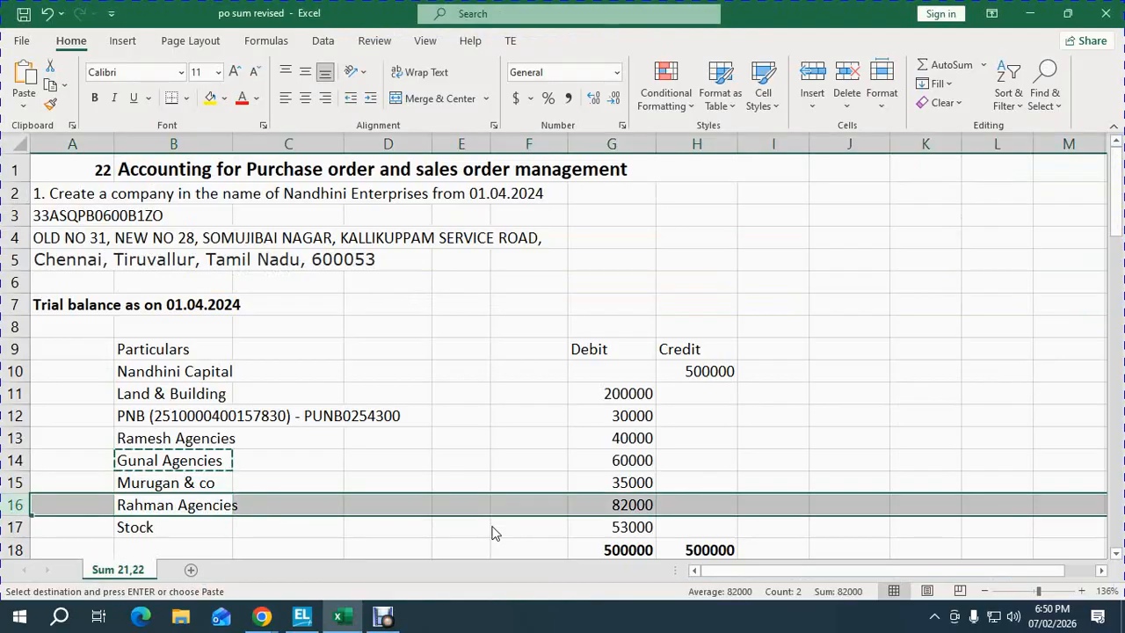
key("alt+Tab")
type("RA")
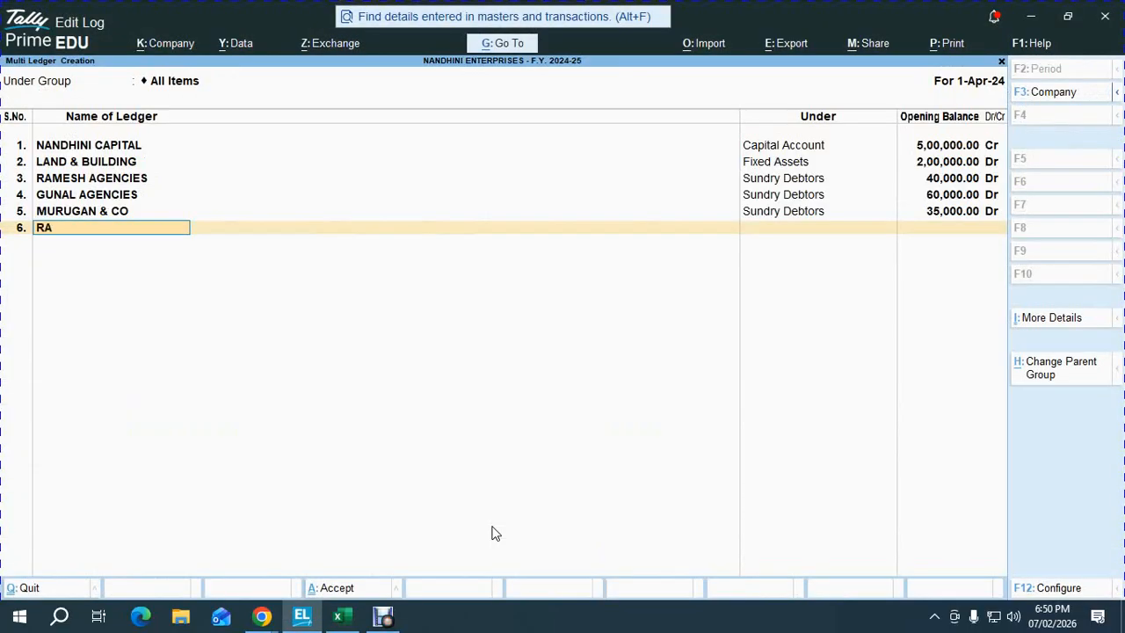
type("HMAN AGENCIES")
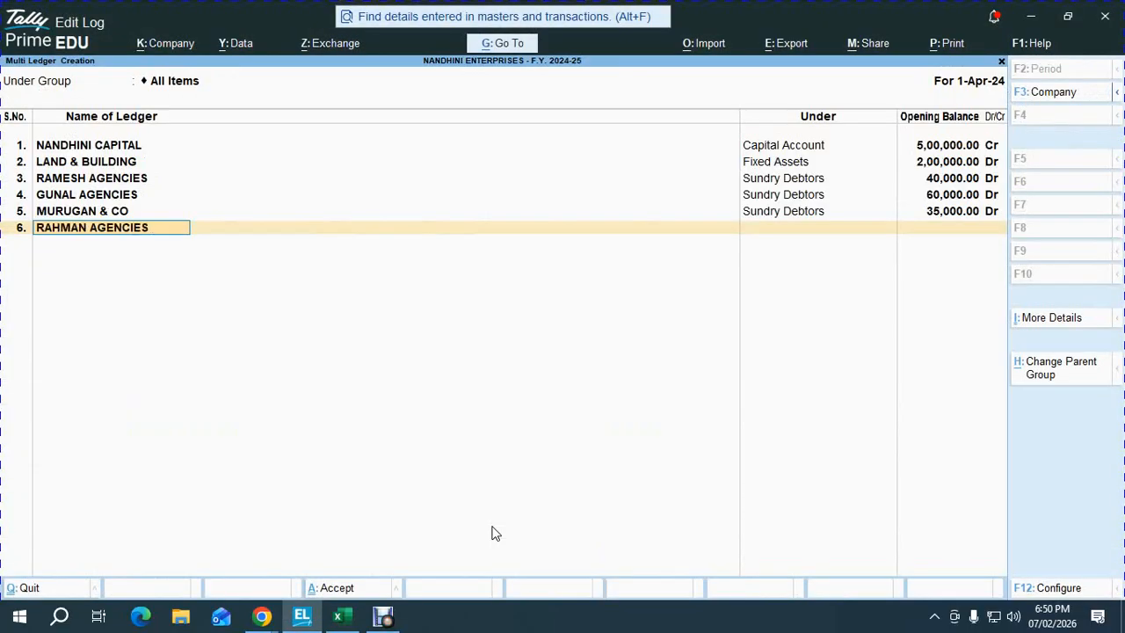
key("Return")
type("SUND")
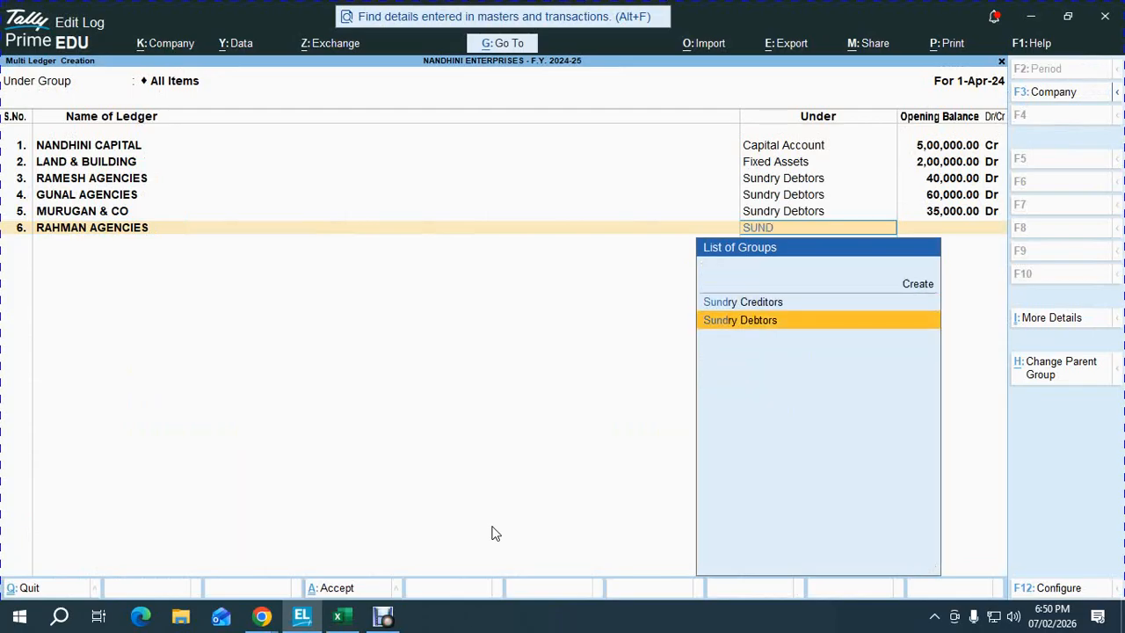
key("Return")
key("alt+Tab")
key("alt+Tab")
type("82")
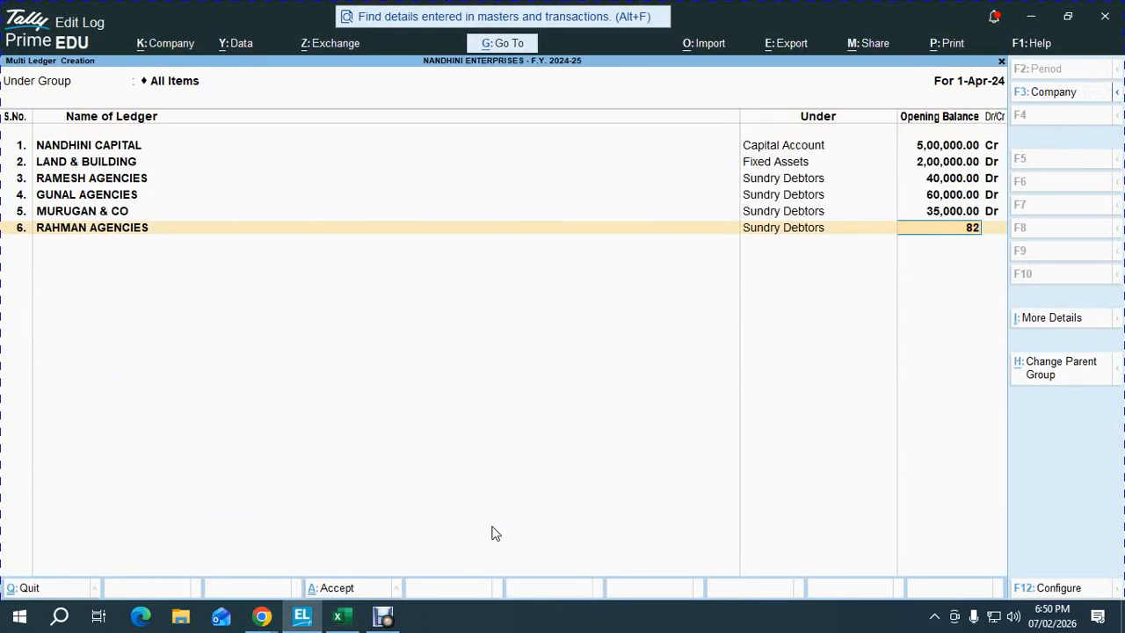
type(",000")
key("Return")
key("Return")
key("ctrl+a")
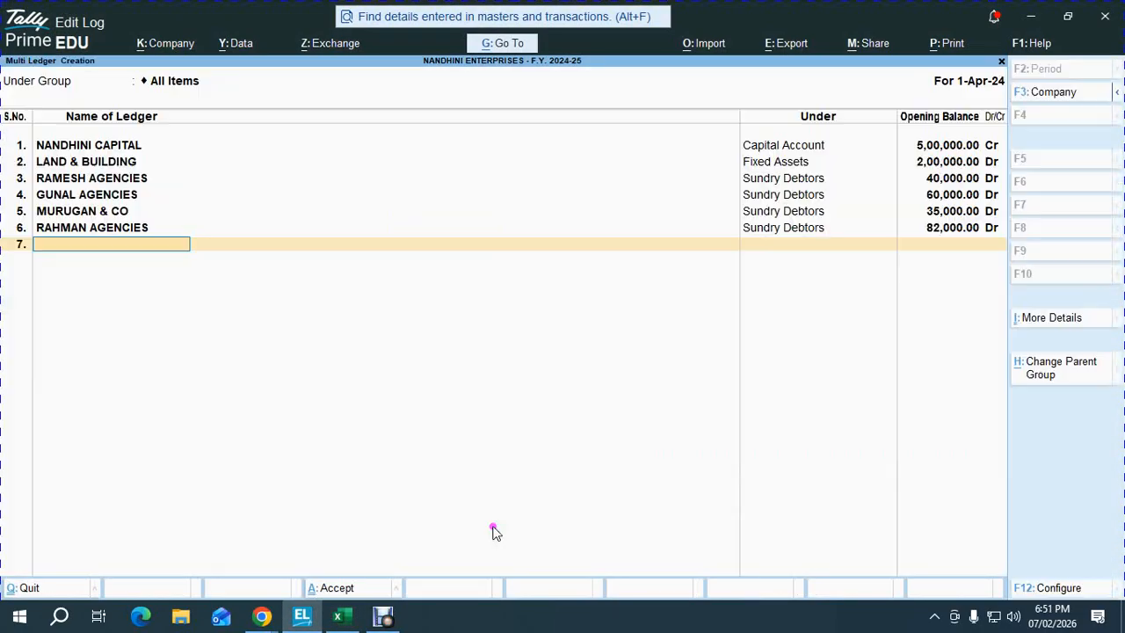
- Save the new ledgers, open the Balance Sheet, and recheck the bank's 30000 in the trial balance
key("alt+Tab")
key("Down")
key("shift+space")
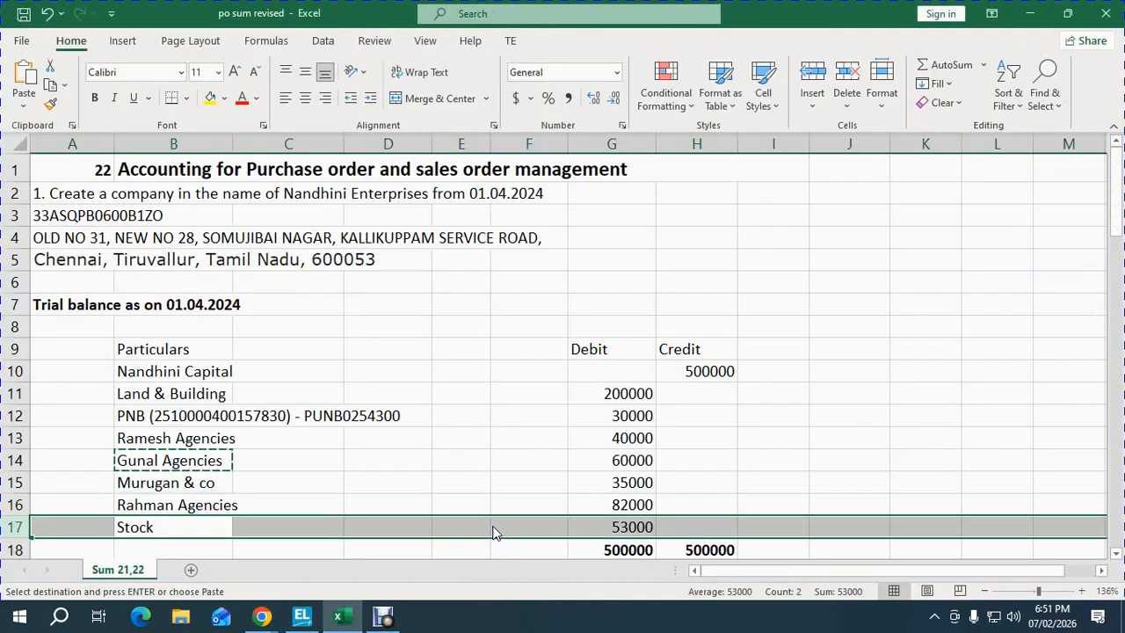
key("alt+Tab")
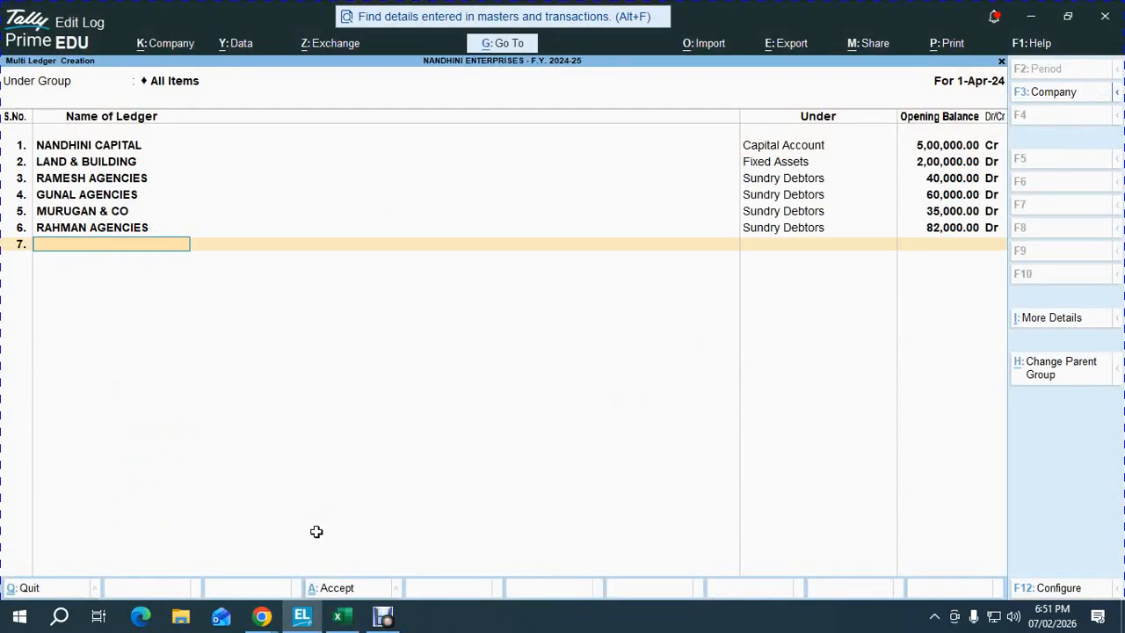
key("Return")
key("Return")
key("Escape")
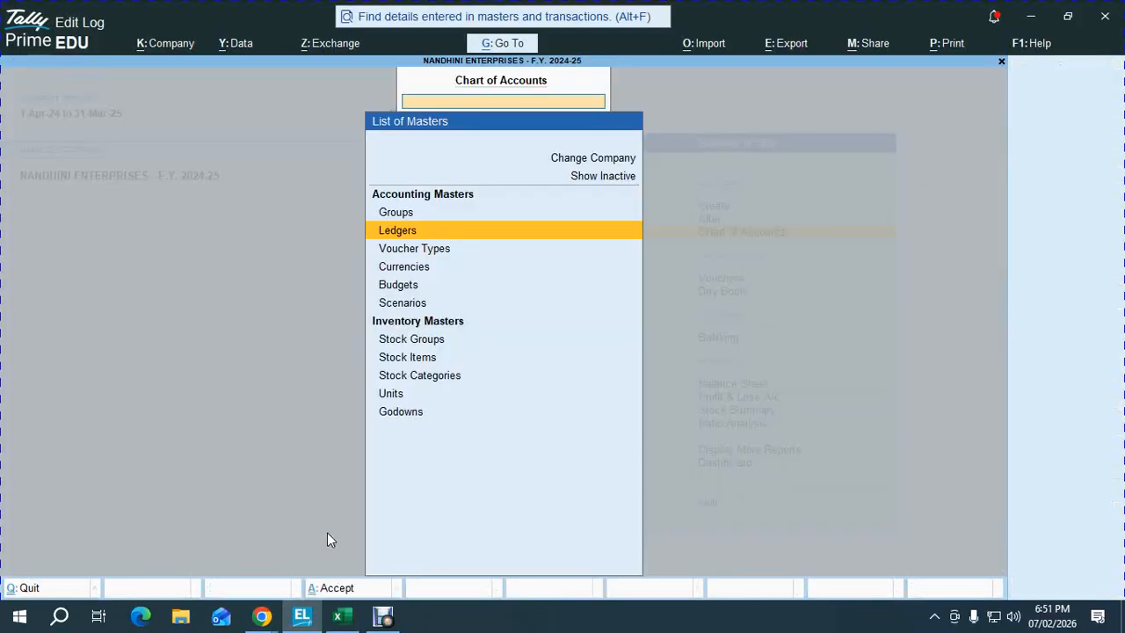
key("Escape")
key("b")
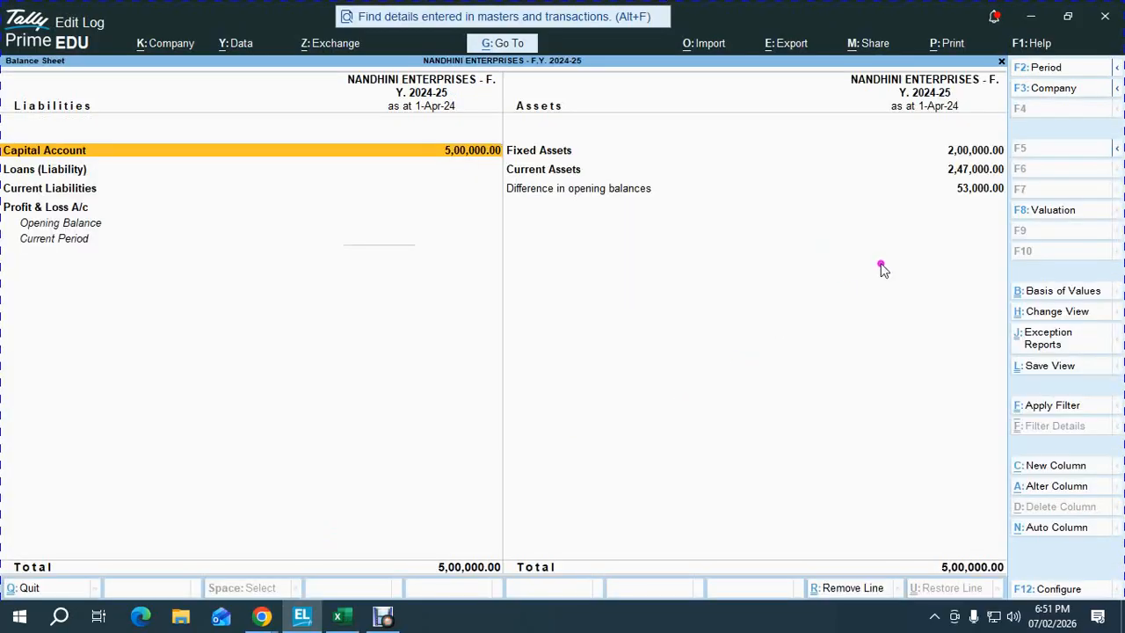
key("alt+Tab")
left_click(572, 418)
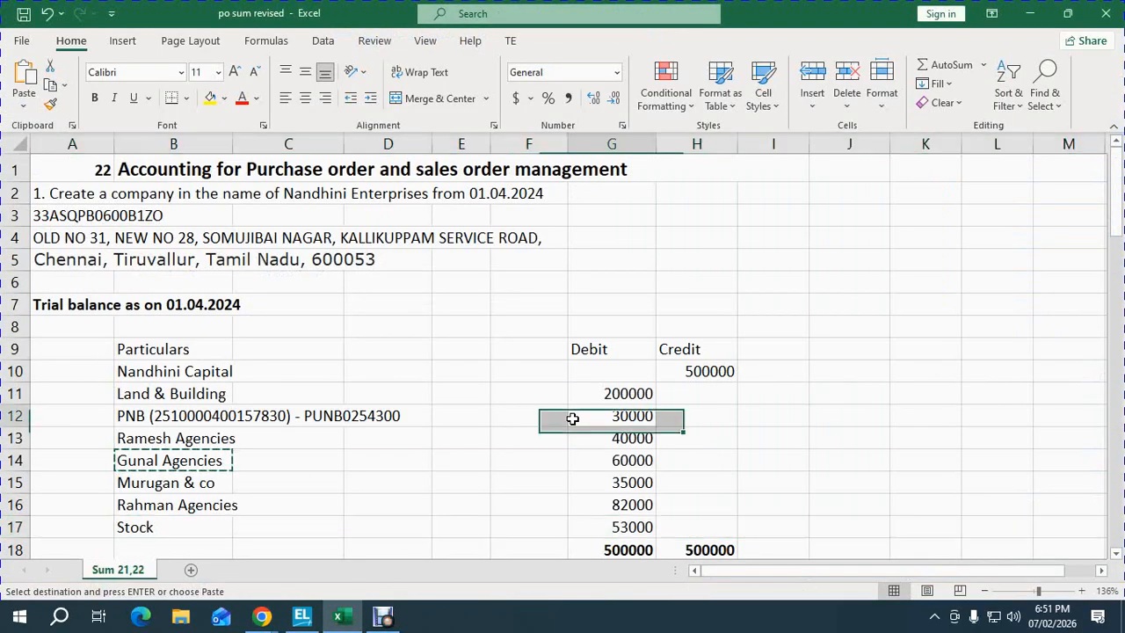
- Copy the Purchase rate and Selling Rate block G35:I38 and paste it at J19 beside the stock table
key("Down")
key("Down")
key("Down")
key("Down")
key("Down")
key("Down")
key("Down")
key("Down")
key("Down")
key("Down")
key("Down")
key("Down")
key("Down")
key("Down")
key("Down")
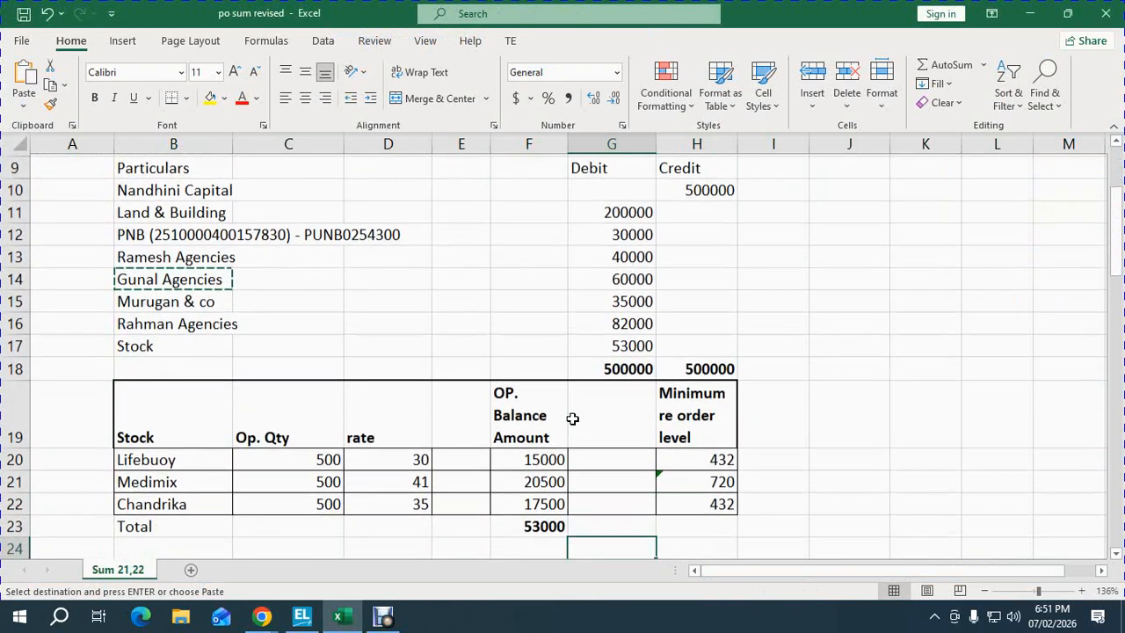
key("Up")
key("Up")
key("Up")
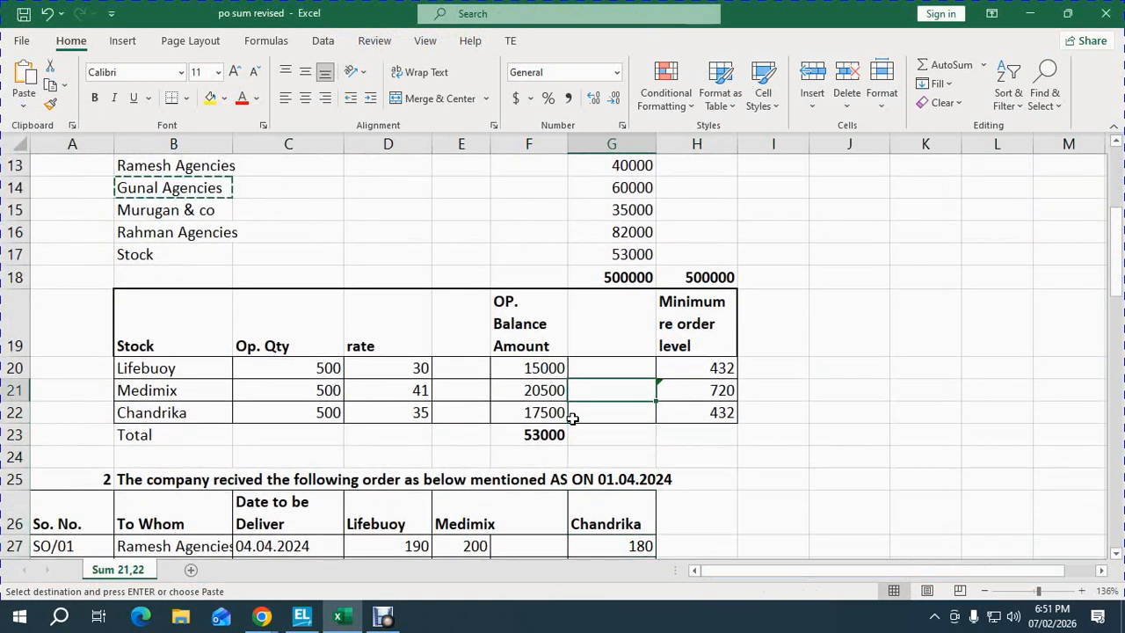
key("Down")
key("Down")
key("Down")
key("Down")
key("Down")
key("Down")
key("Down")
key("Down")
key("Down")
key("Down")
key("Down")
key("Down")
key("Down")
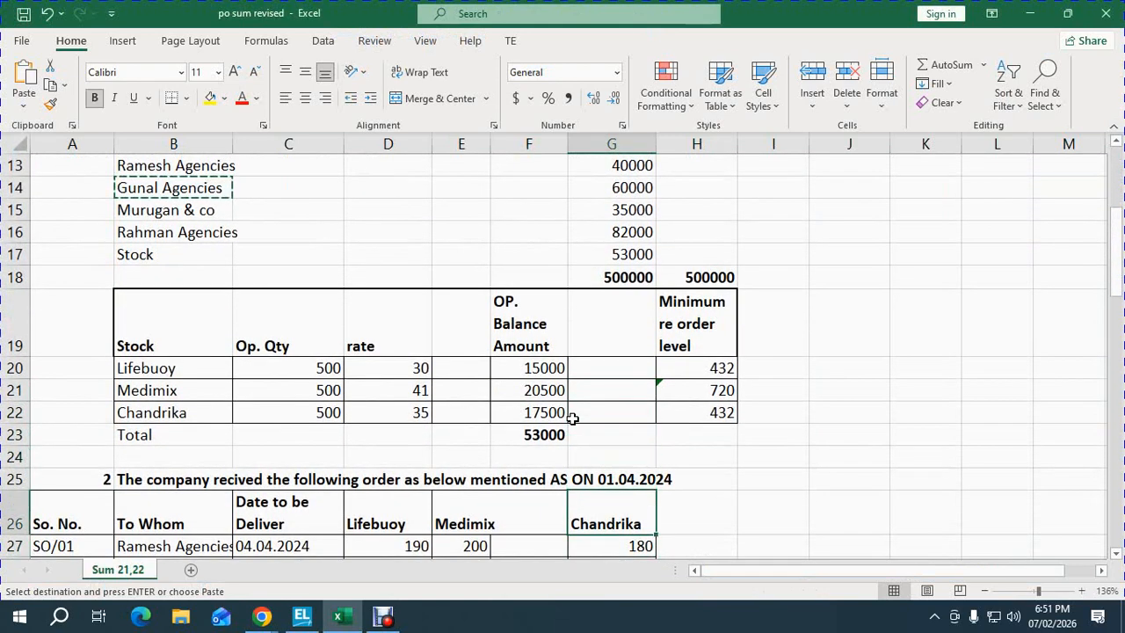
key("Down")
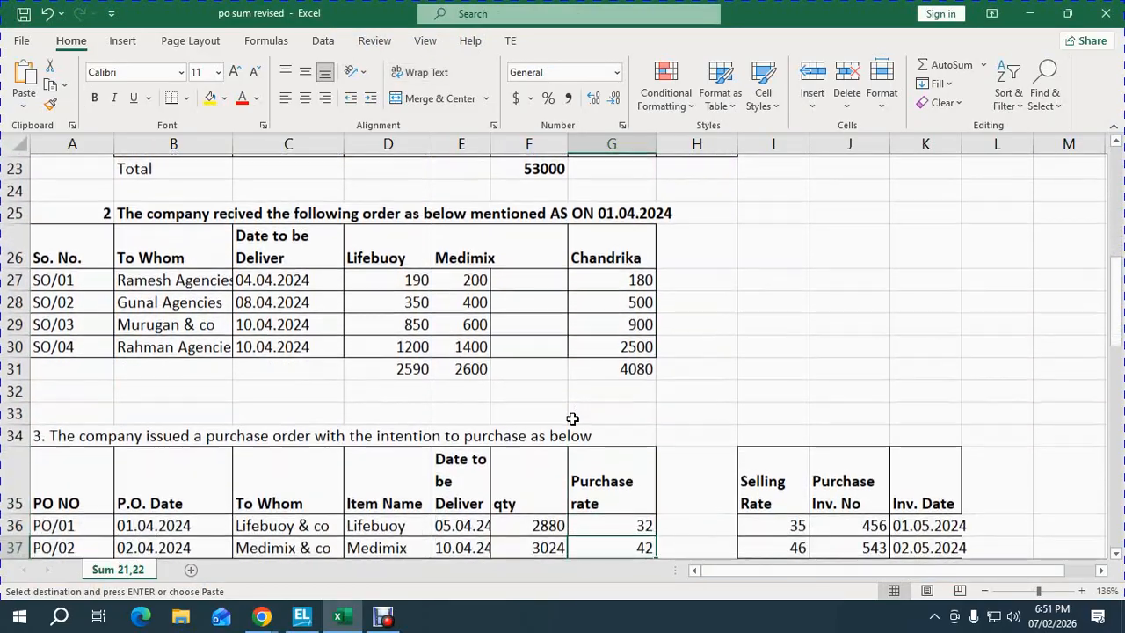
key("shift+Down")
key("shift+Down")
key("shift+Down")
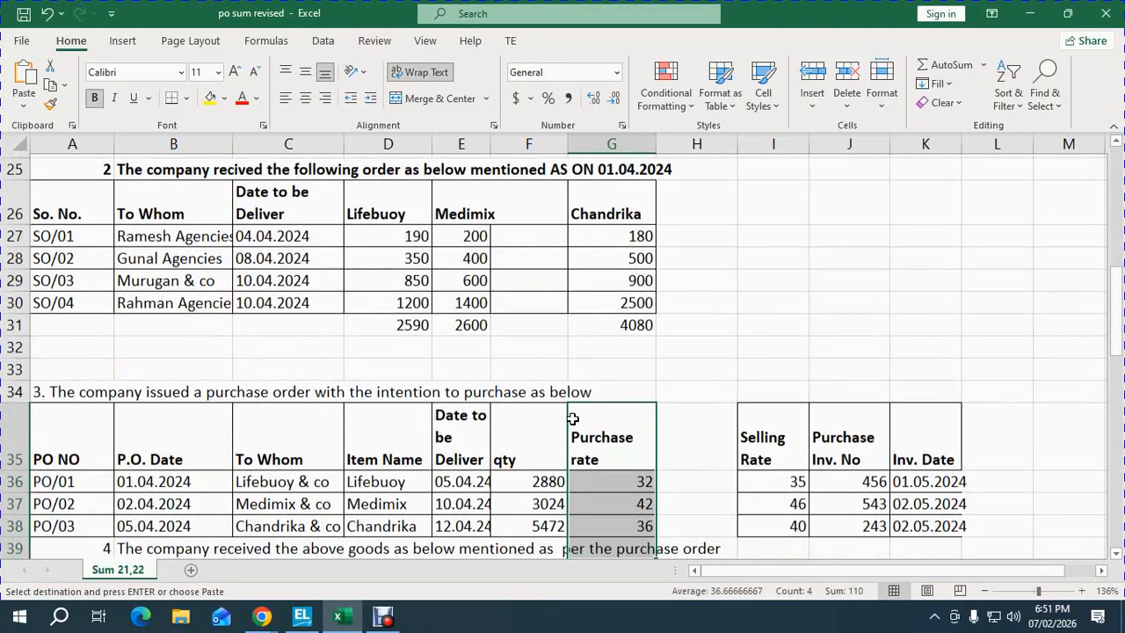
key("shift+Right")
key("shift+Right")
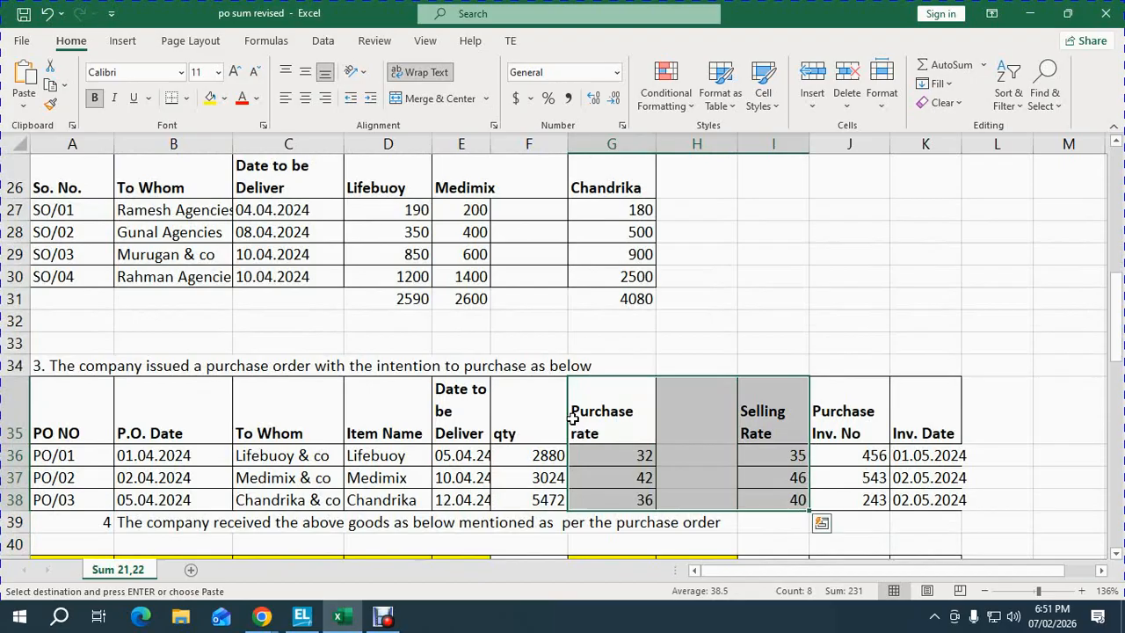
key("ctrl+c")
key("Up")
key("Up")
key("Up")
key("Up")
key("Up")
key("Up")
key("Up")
key("Up")
key("Up")
key("Up")
key("Up")
key("Up")
key("Up")
key("Up")
key("Up")
key("Up")
key("Up")
key("Up")
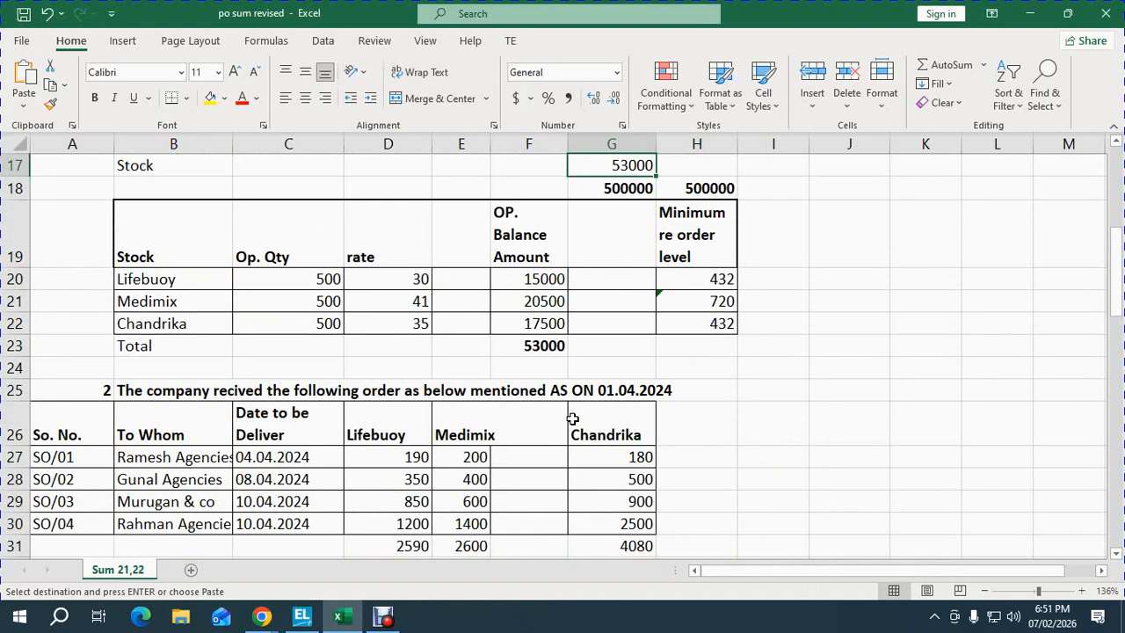
key("Right")
key("Right")
key("Right")
key("Down")
key("Down")
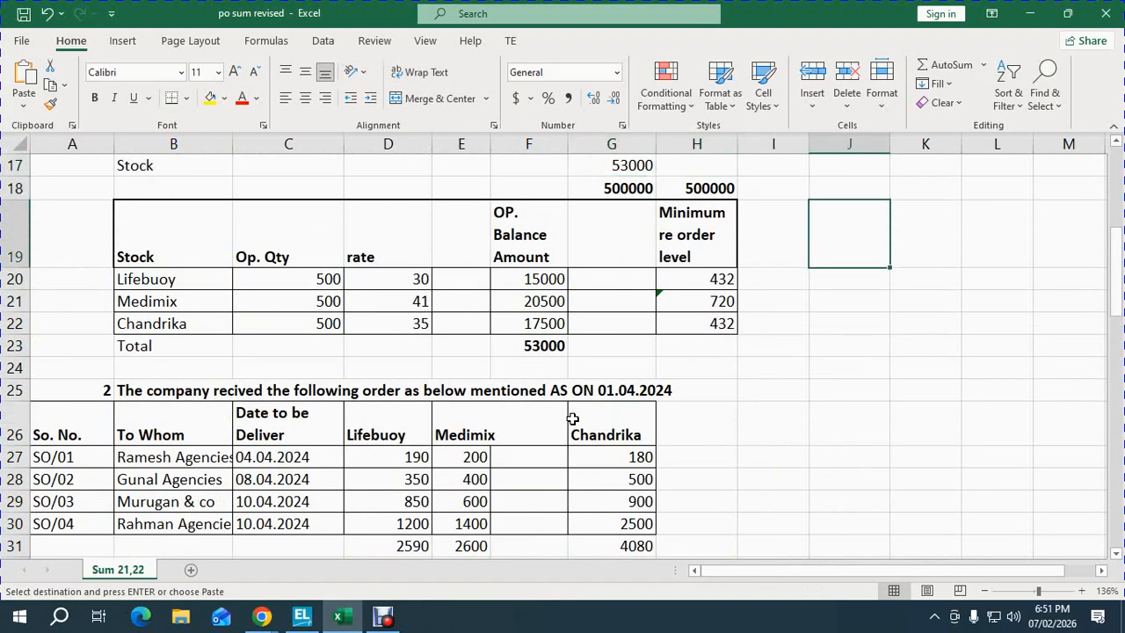
key("ctrl+v")
- Move the Selling Rate column from L19:L22 into K19, right next to Purchase rate
key("Right")
key("Right")
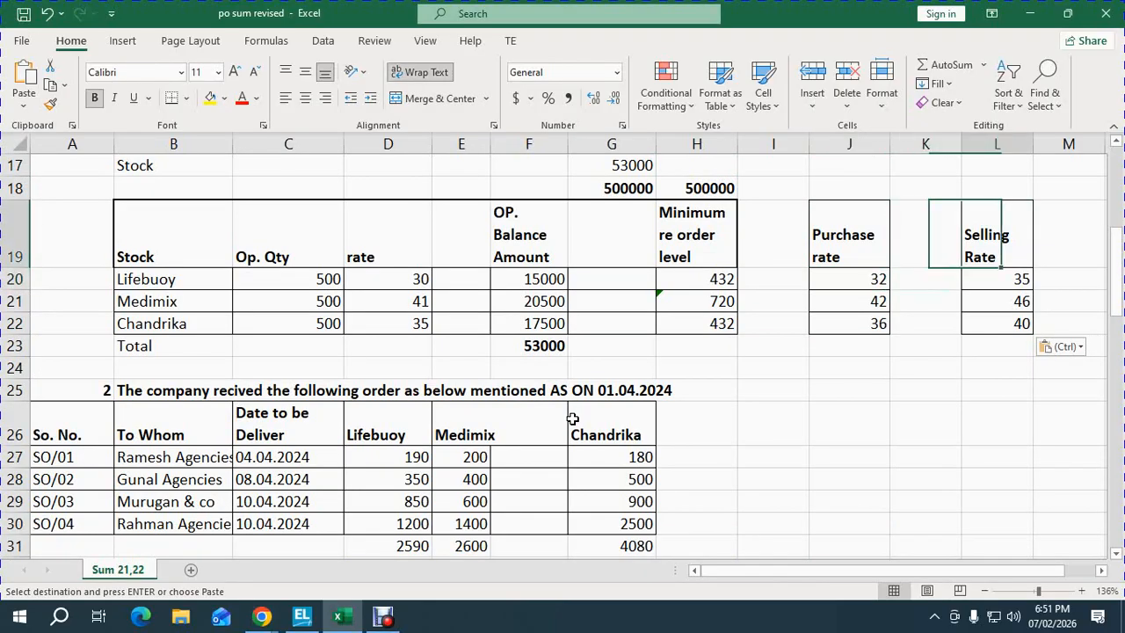
key("shift+Down")
key("shift+Down")
key("shift+Down")
key("ctrl+x")
key("Left")
key("ctrl+v")
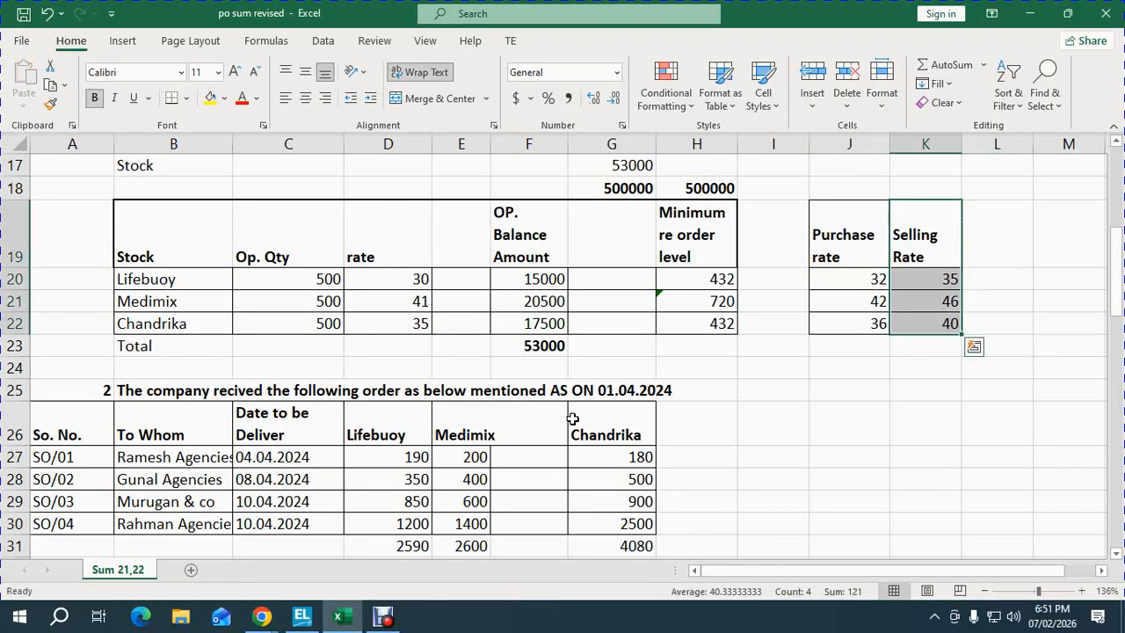
- Check the Medimix and Lifebuoy rows for the pasted purchase and selling rates
key("Left")
key("Left")
key("Left")
key("Left")
key("Left")
key("Left")
key("Left")
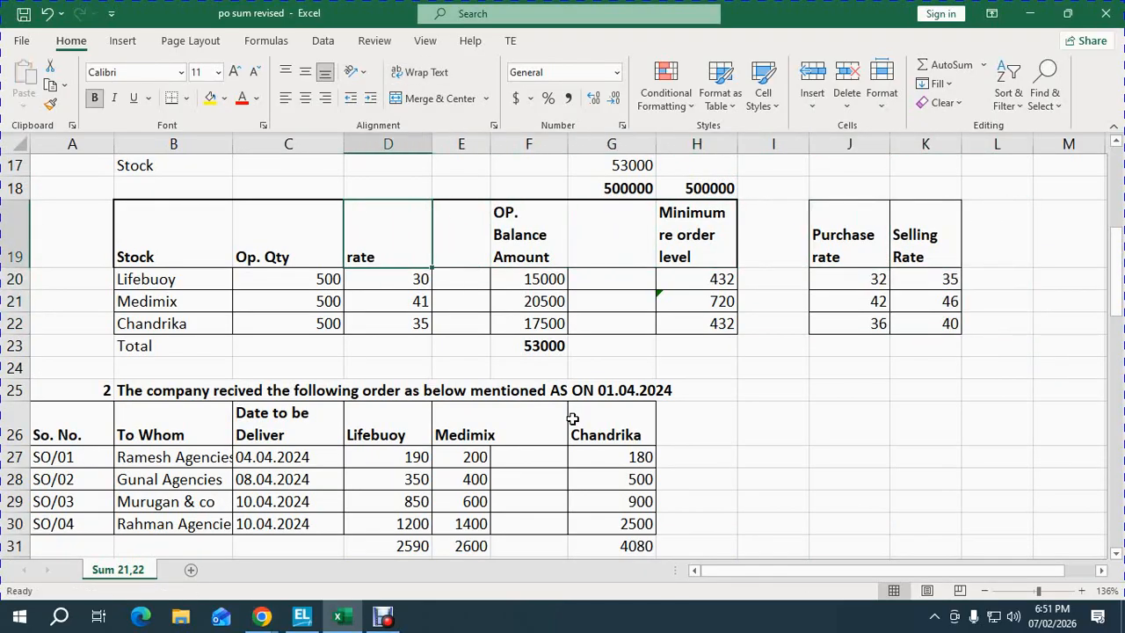
key("Down")
key("Down")
key("Right")
key("Right")
key("Right")
key("Right")
key("Right")
key("Right")
key("Up")
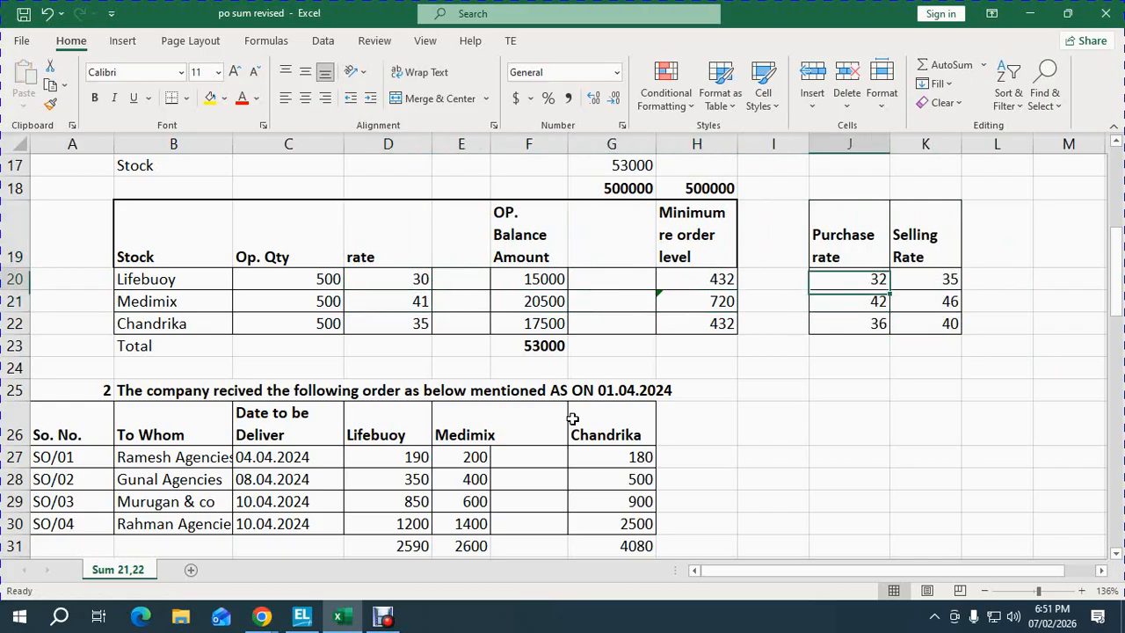
key("Right")
key("Left")
key("Left")
key("Left")
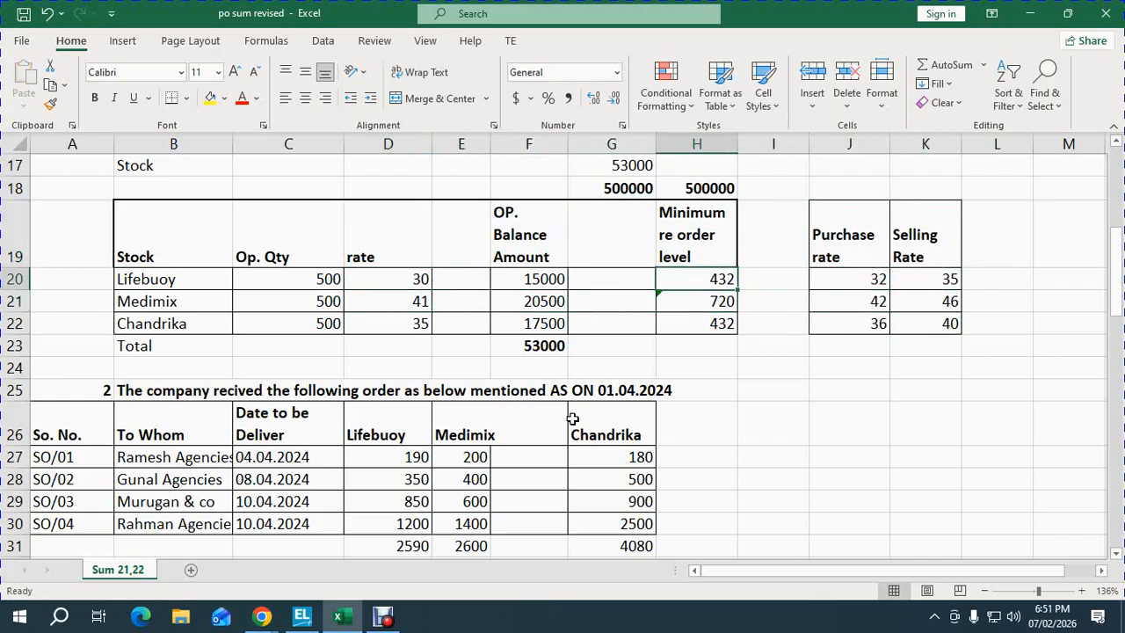
key("Left")
key("Left")
key("Left")
key("Left")
key("Left")
key("Left")
key("Left")
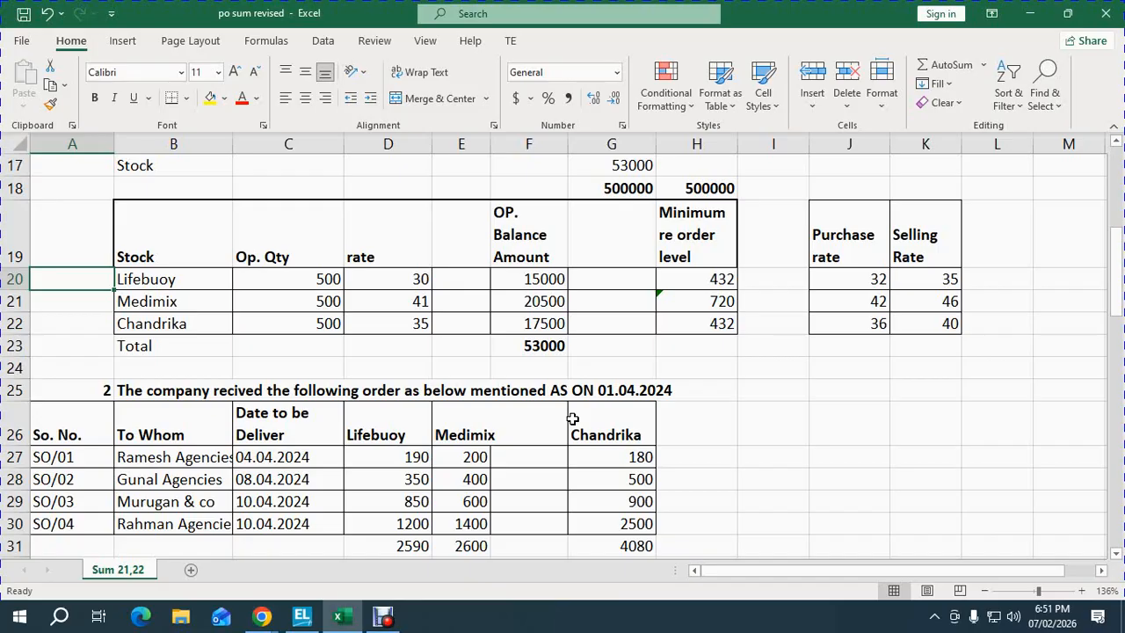
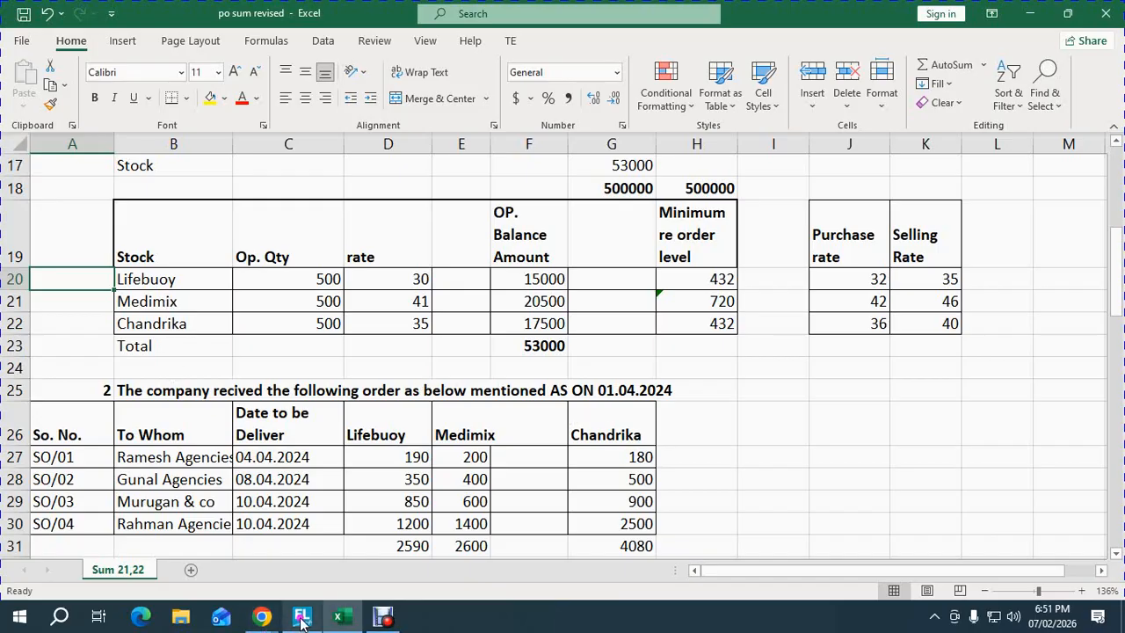
- Switch from the Excel stock sheet back to the TallyPrime company window
mouse_move(303, 616)
left_click(307, 552)
- Start a SOAP stock group under Primary with quantities of items added set to Yes
key("Escape")
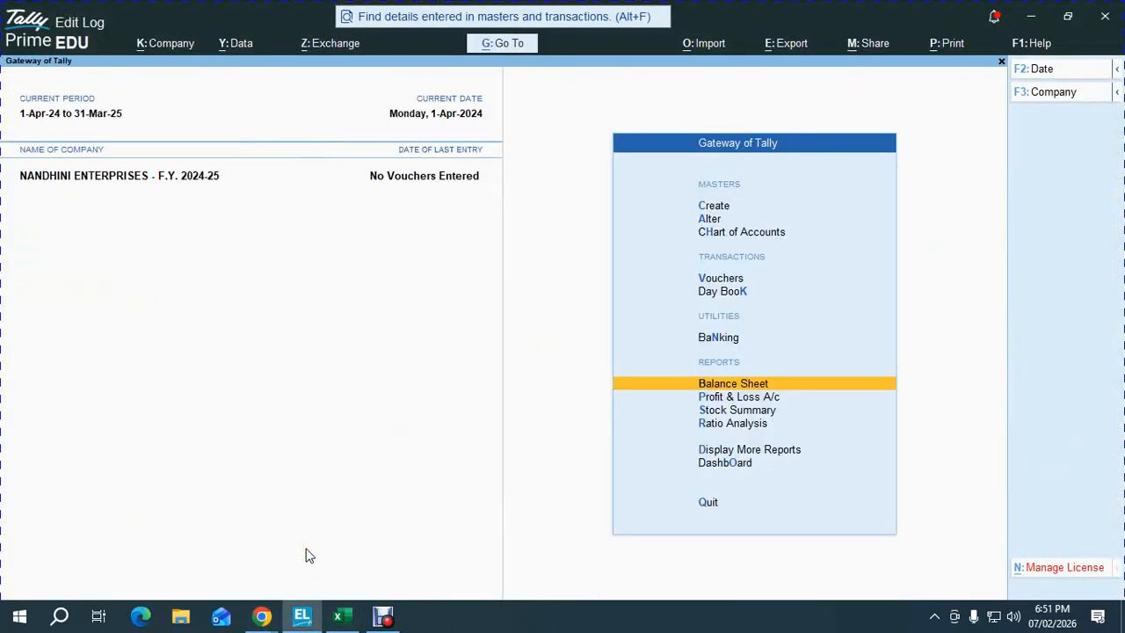
key("Up")
key("Up")
key("Up")
key("Up")
key("Up")
key("Up")
key("Return")
key("Down")
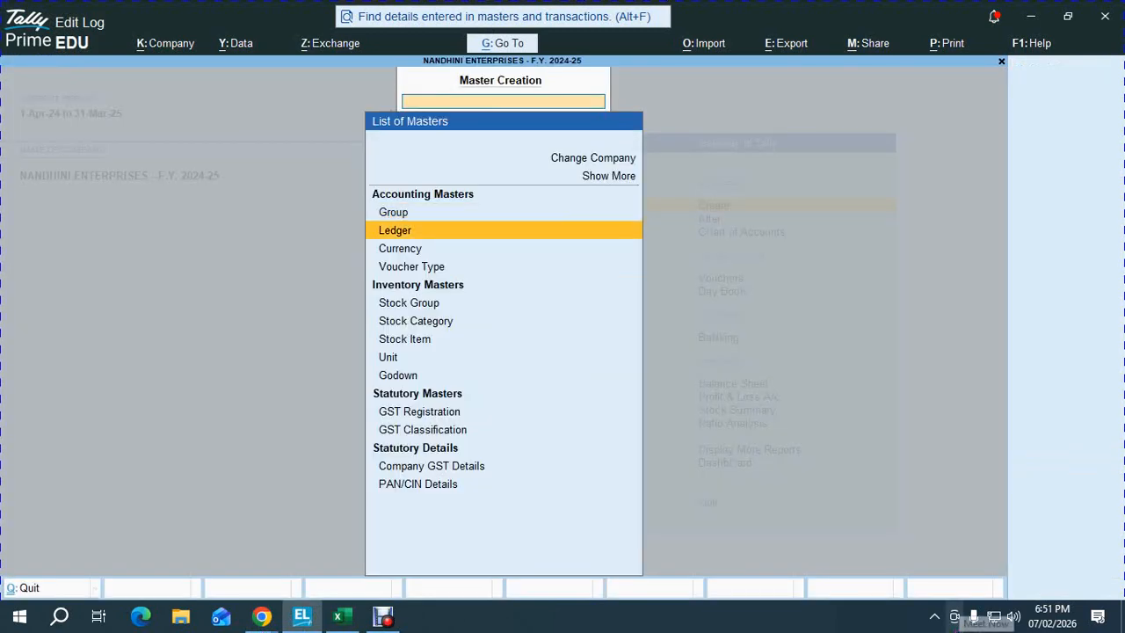
key("Down")
key("Down")
key("Down")
key("Return")
type("S")
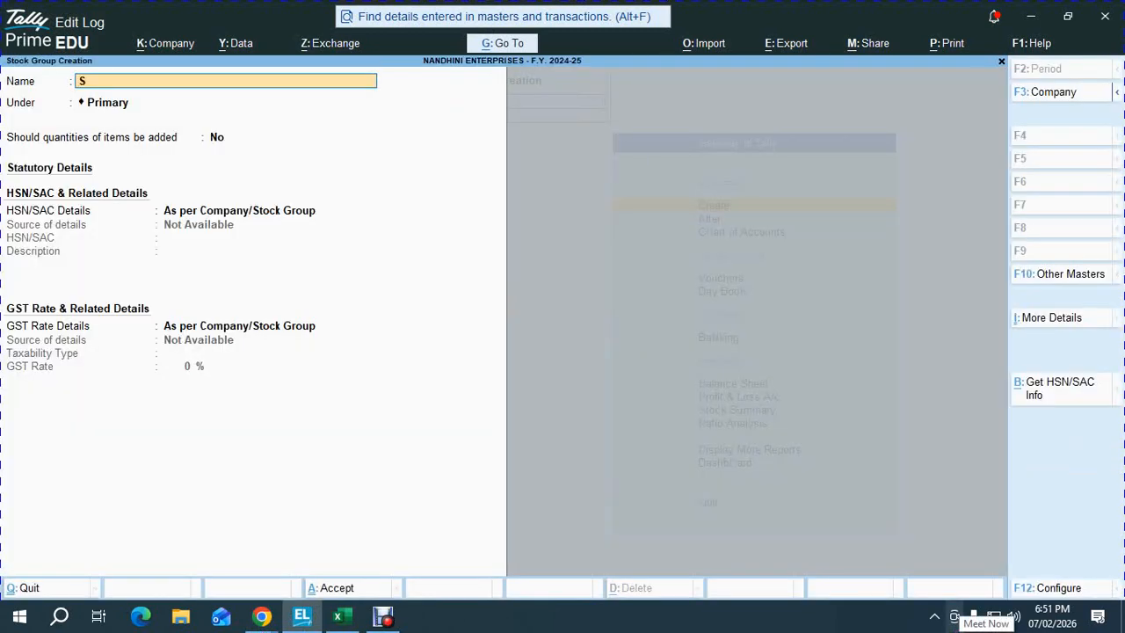
type("OAP")
key("Return")
key("Return")
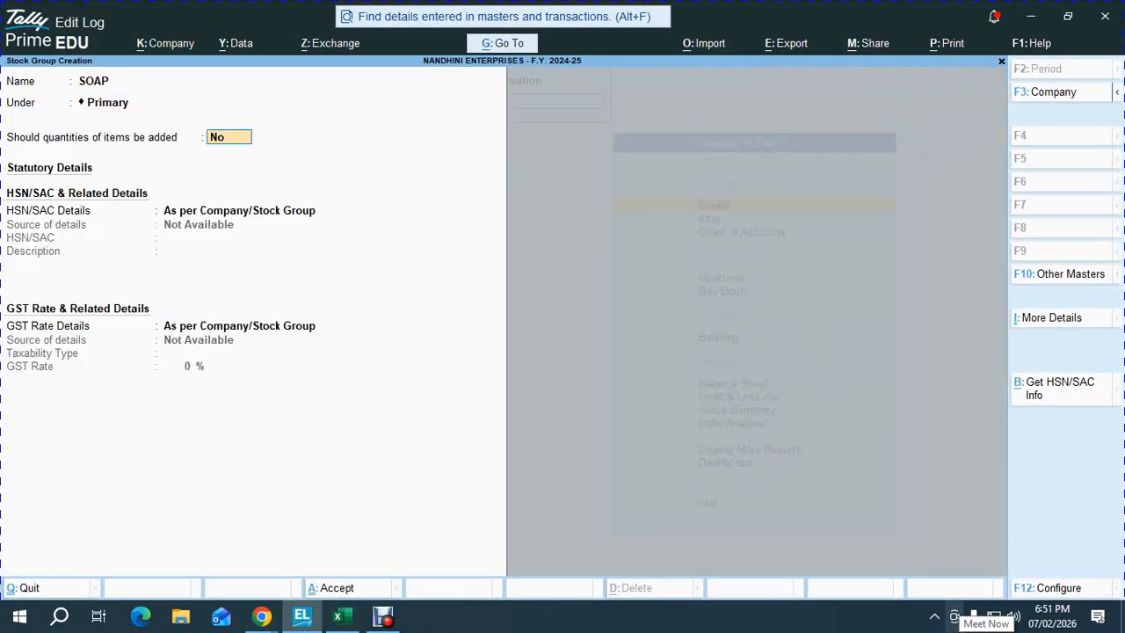
key("Return")
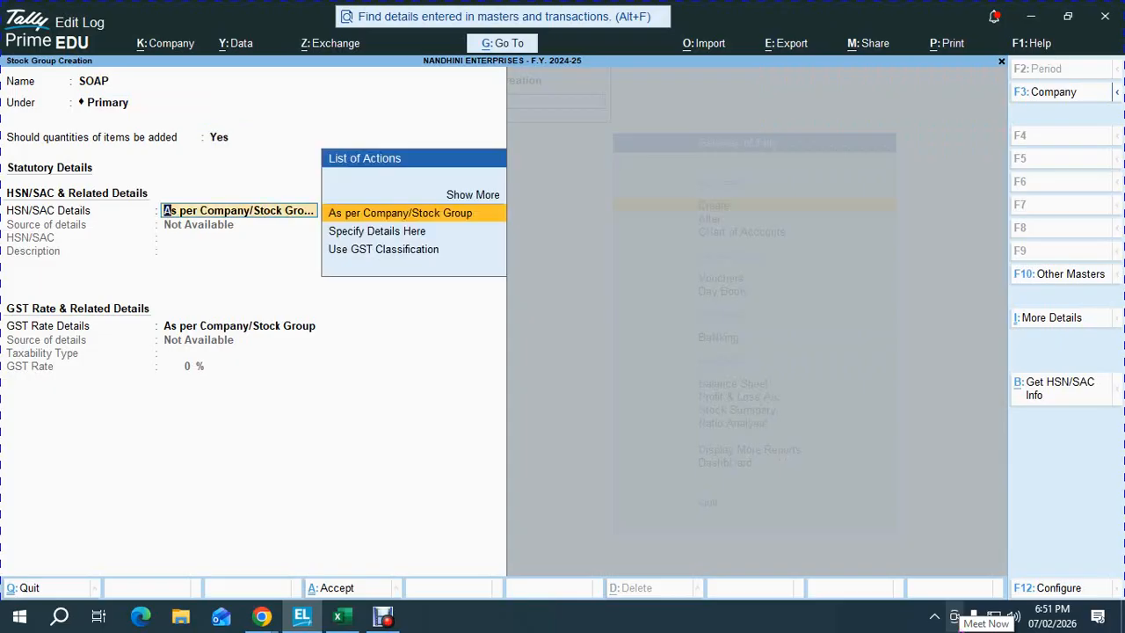
key("Down")
key("Return")
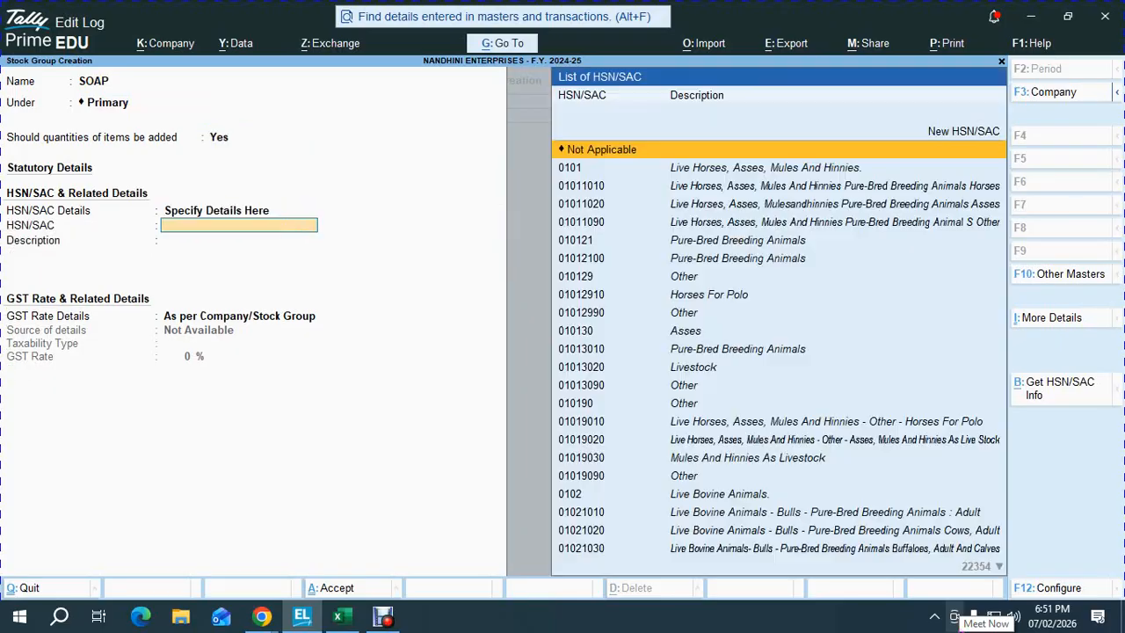
- Set the SOAP group's HSN code to 34011941 Household Soaps
type("SOAP")
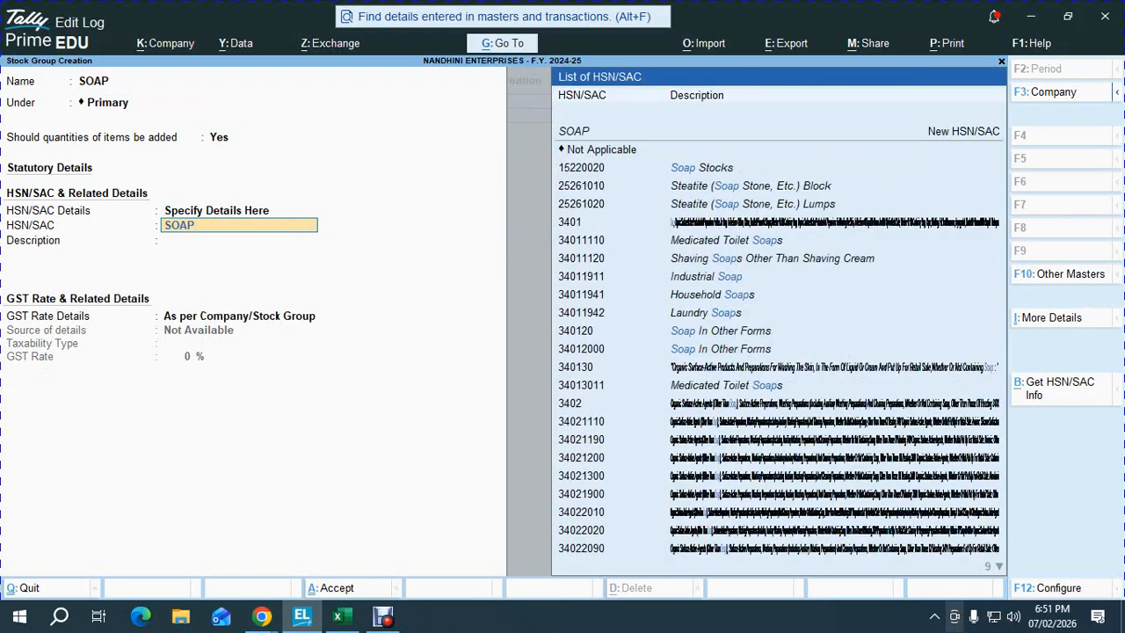
key("Down")
key("Down")
key("Down")
key("Down")
key("Down")
key("Down")
key("Down")
key("Down")
key("Down")
key("Down")
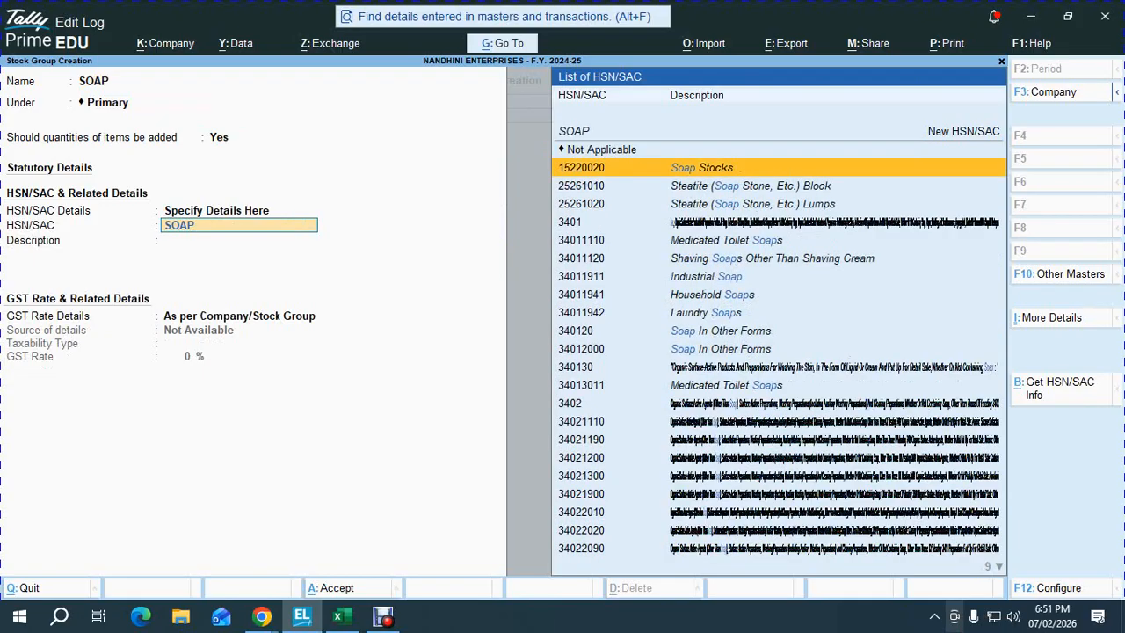
key("Down")
key("Down")
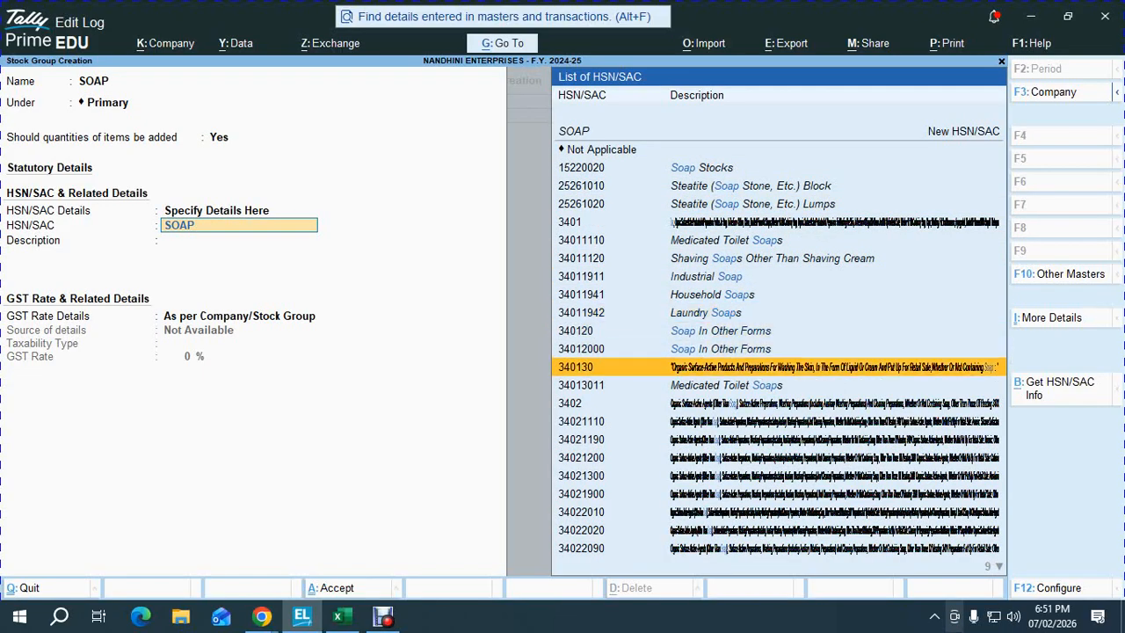
key("Down")
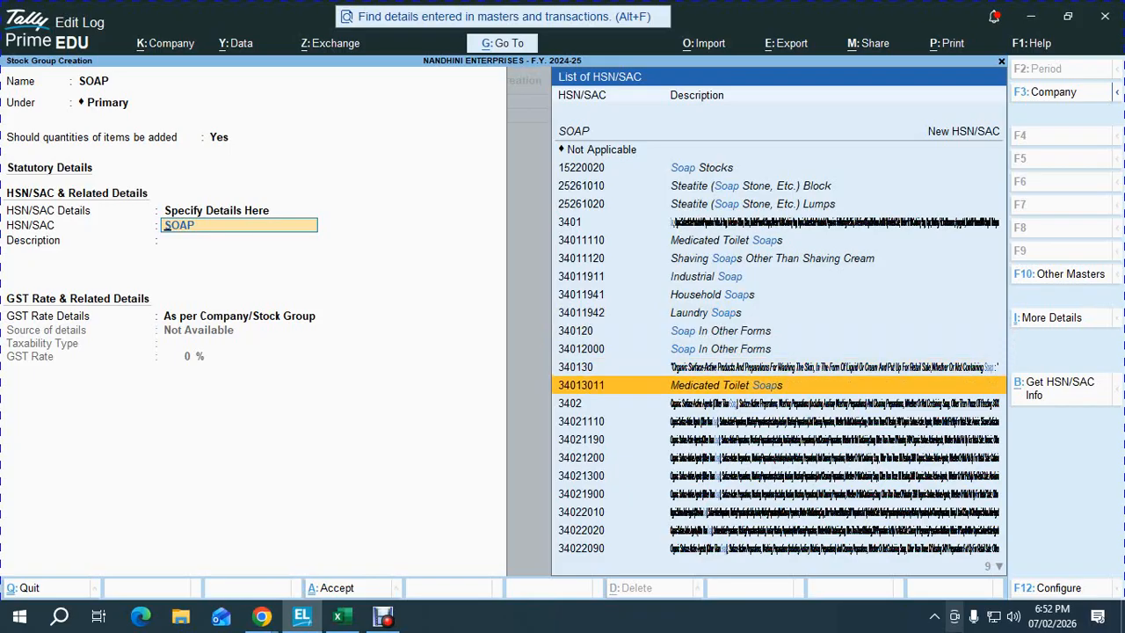
key("Up")
key("Up")
key("Up")
key("Up")
key("Up")
key("Up")
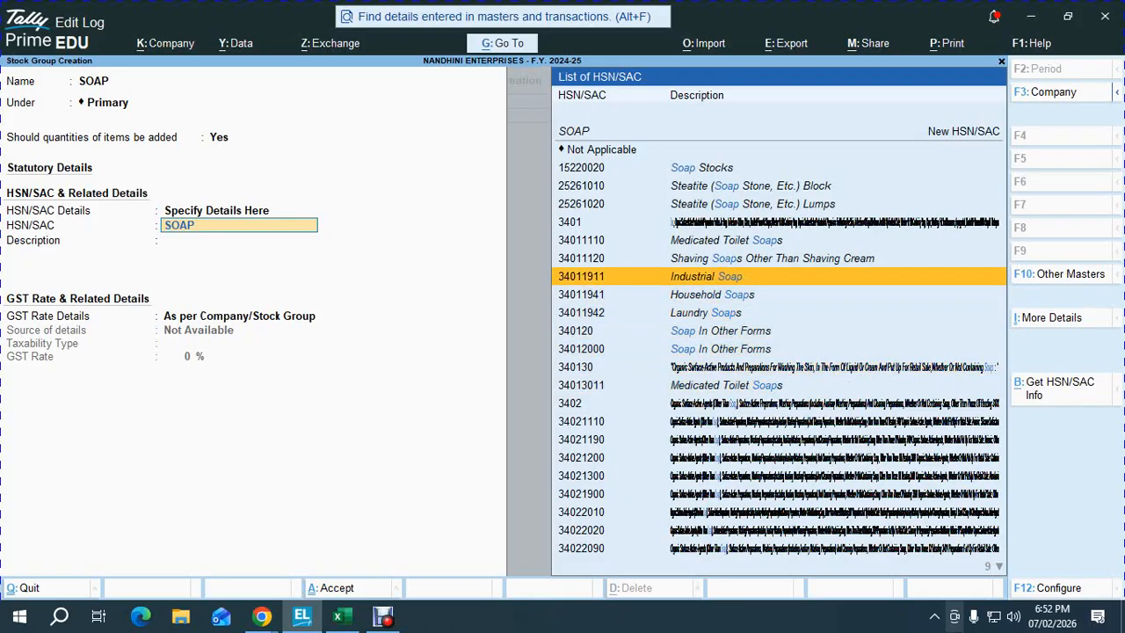
key("Down")
key("Return")
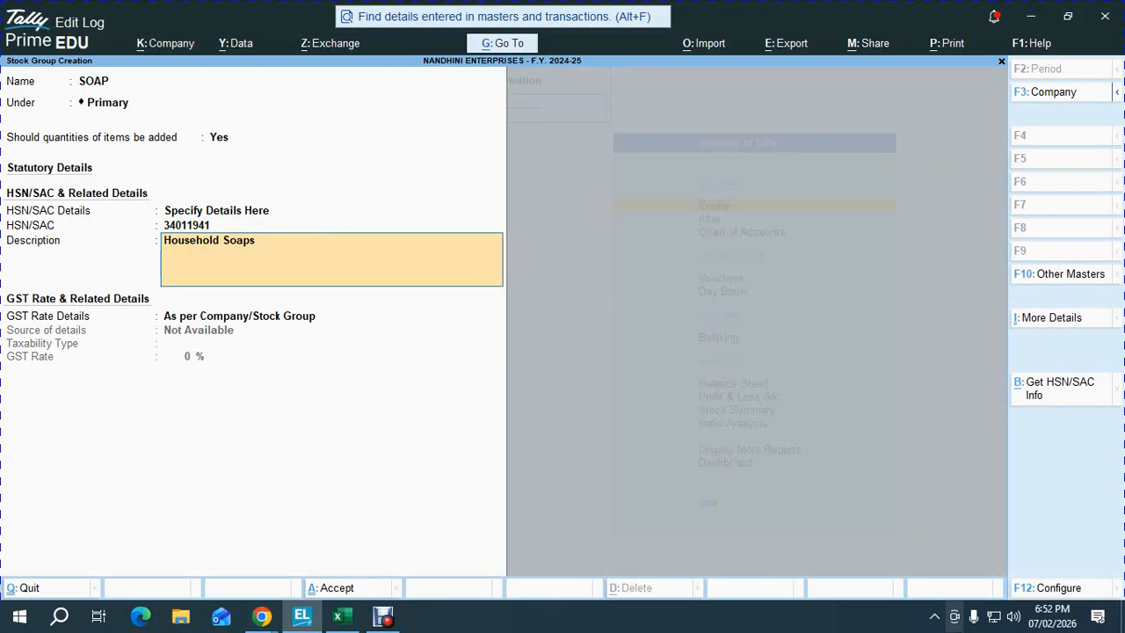
- Specify the group's GST details here as Taxable at 5%
key("Return")
key("Down")
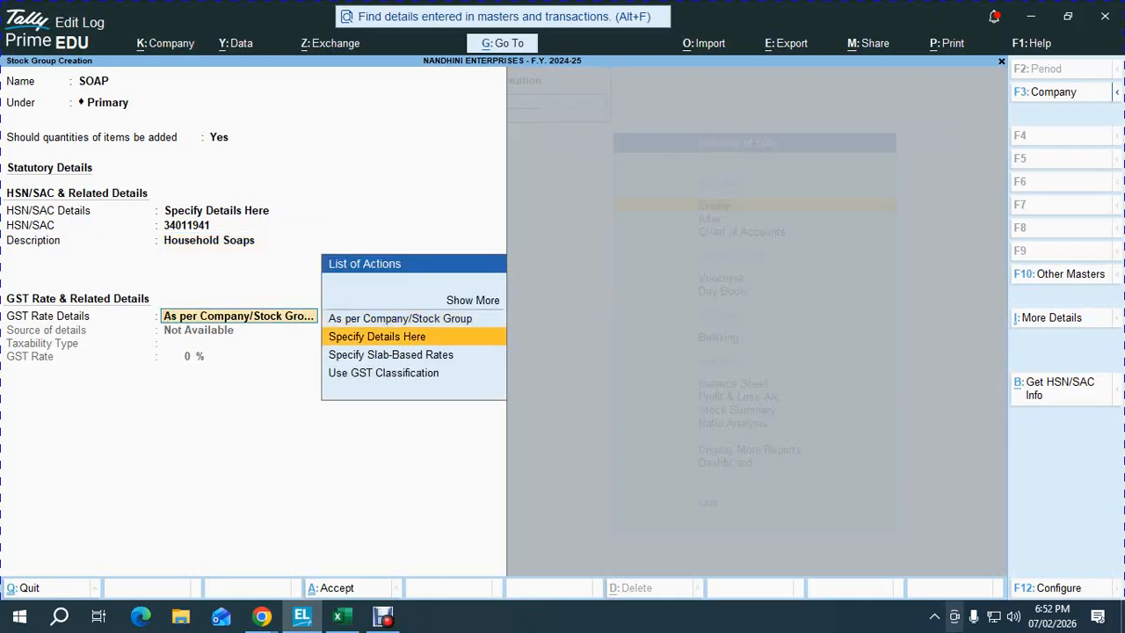
key("Return")
key("Return")
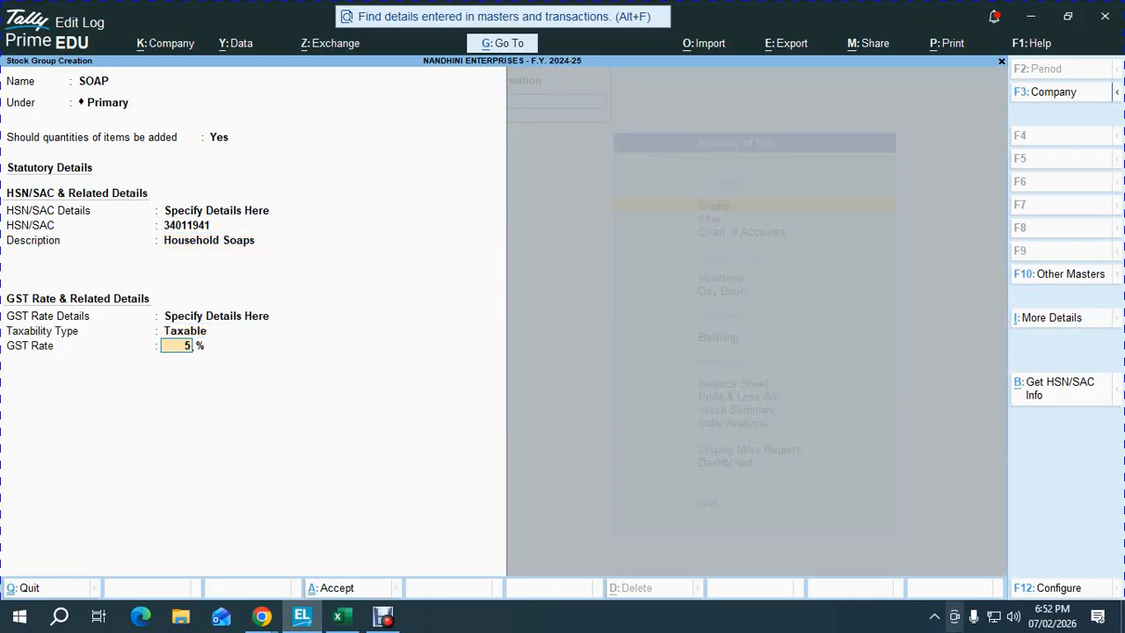
type("5")
key("Return")
key("Return")
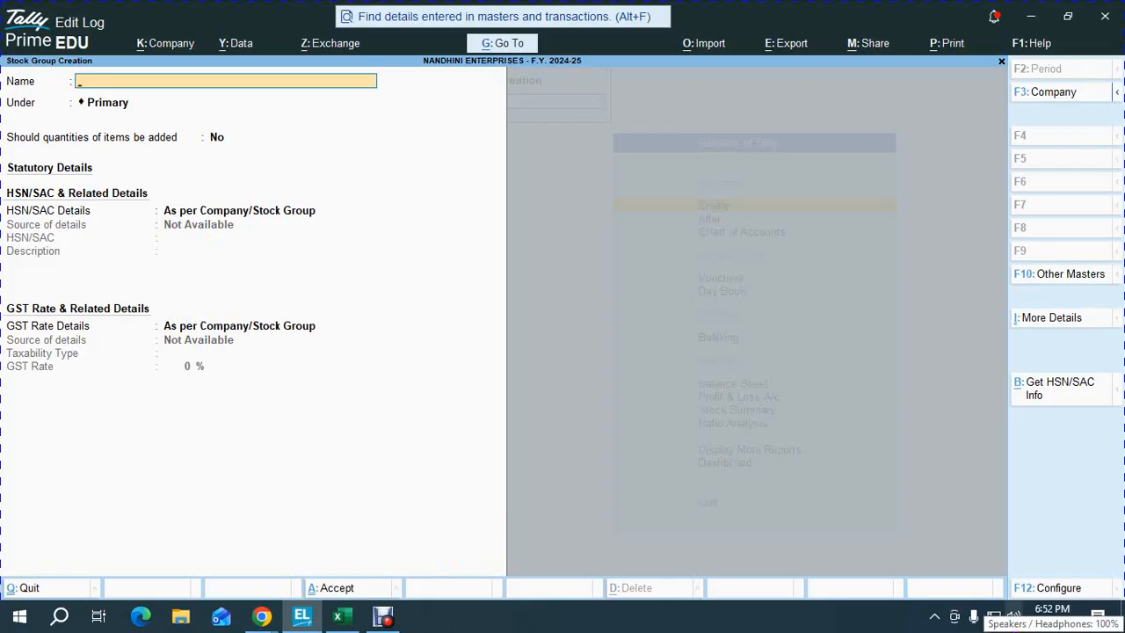
- Create unit NOS with formal name NUMBERS and UQC NOS-NUMBERS
key("Escape")
key("Down")
key("Down")
key("Down")
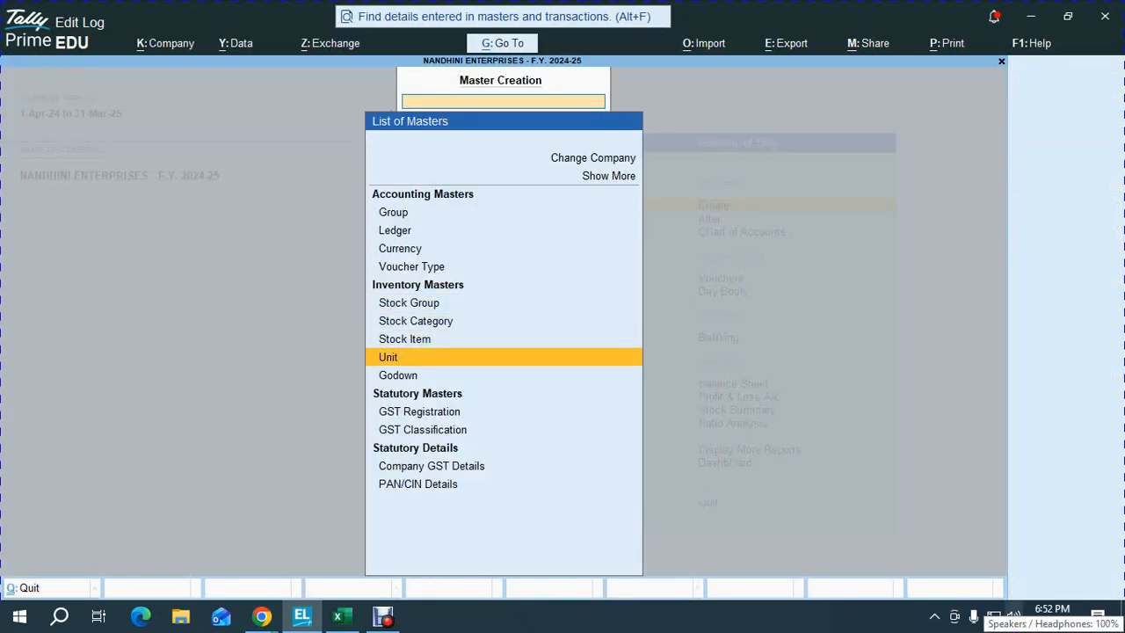
key("Return")
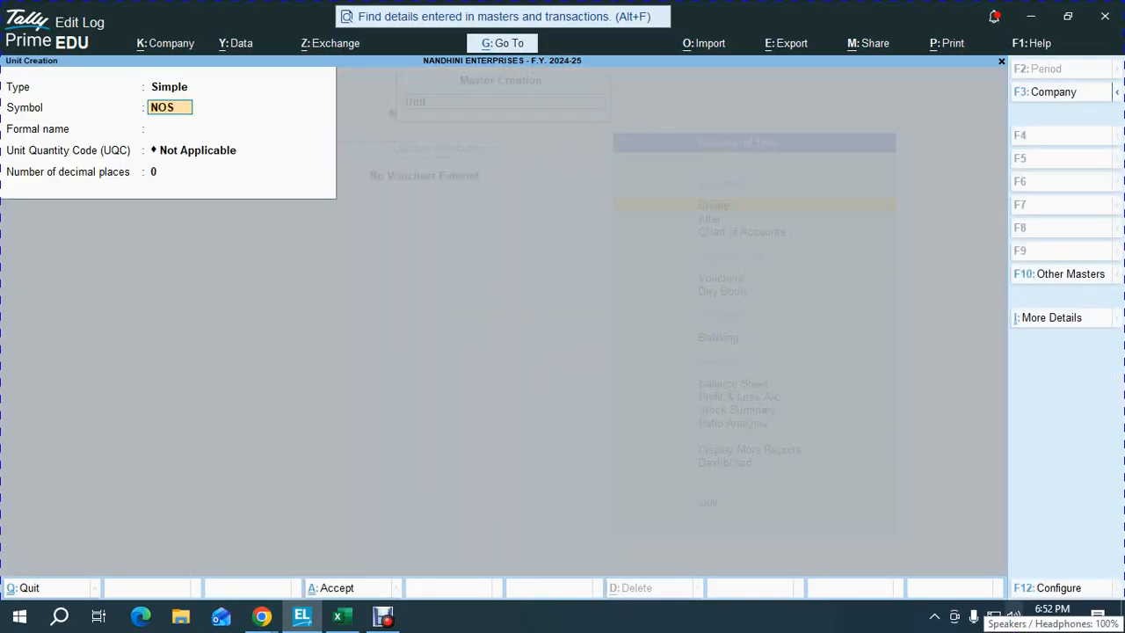
key("Return")
type("NUMBERS")
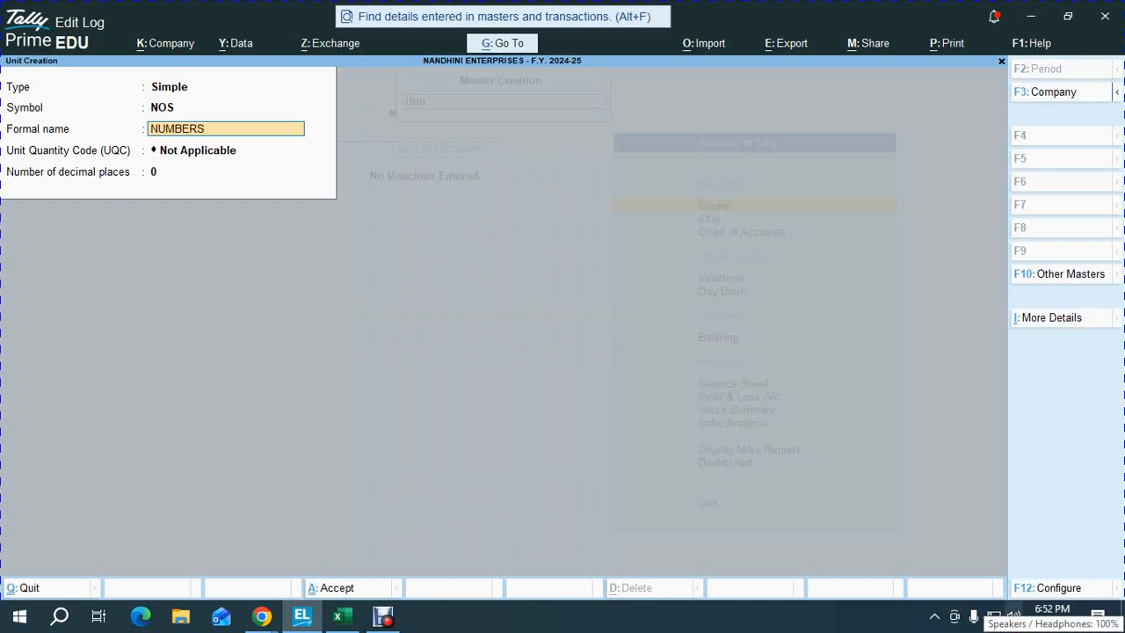
key("Return")
type("NOS")
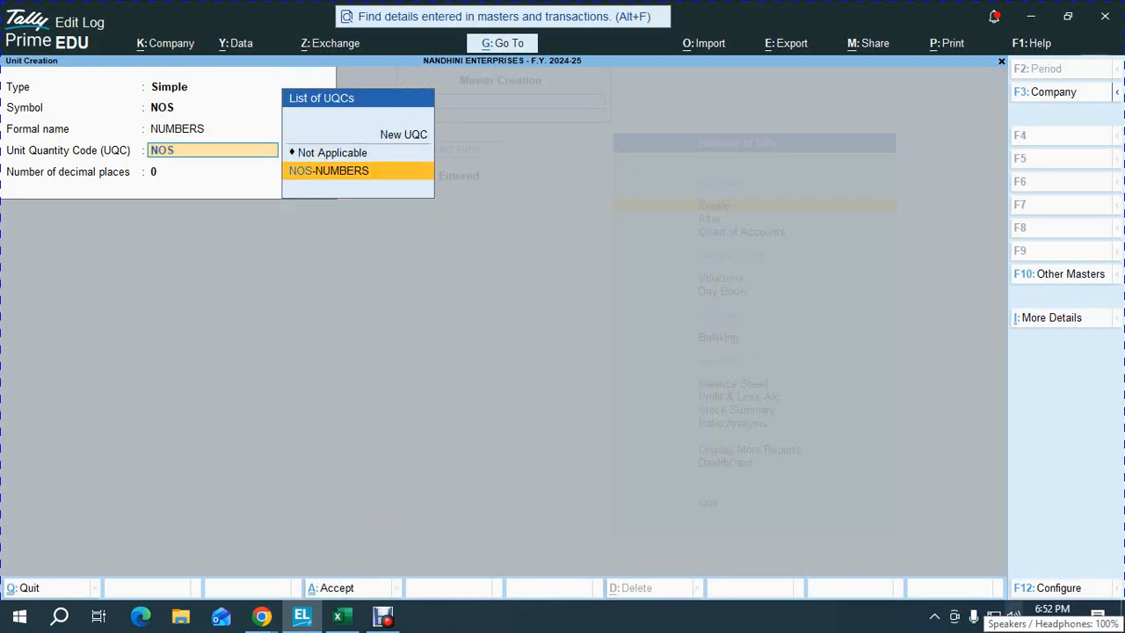
key("Return")
key("Return")
key("Escape")
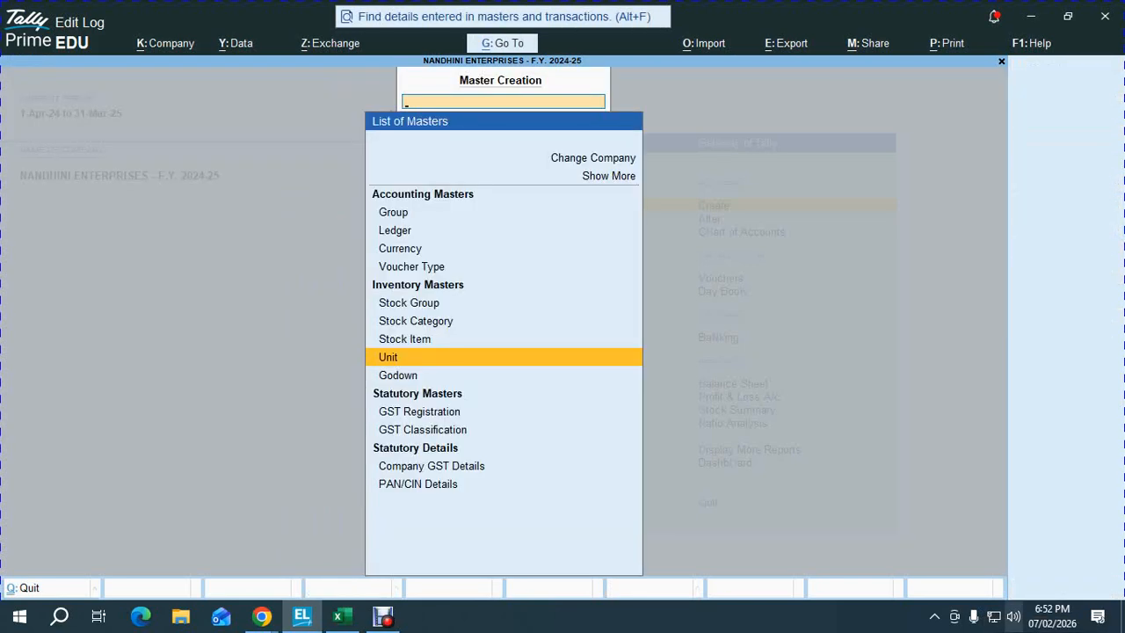
- Start a new stock item from the masters list
key("Down")
key("Up")
key("Up")
key("Return")
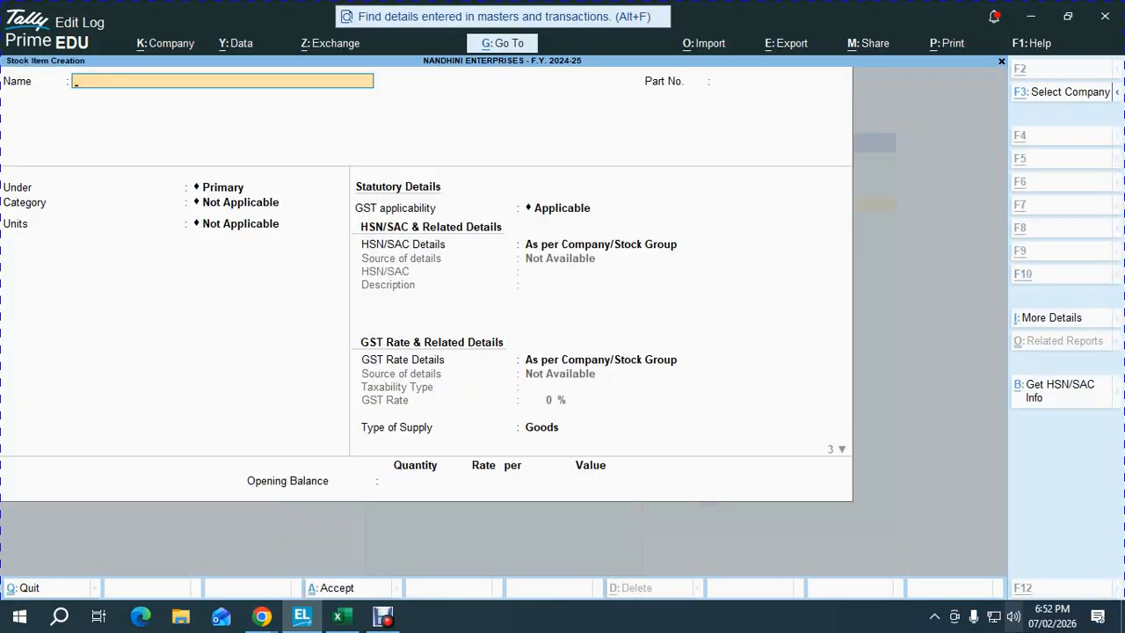
- Turn off stock categories in the stock item creation settings
key("alt+Tab")
key("alt+Tab")
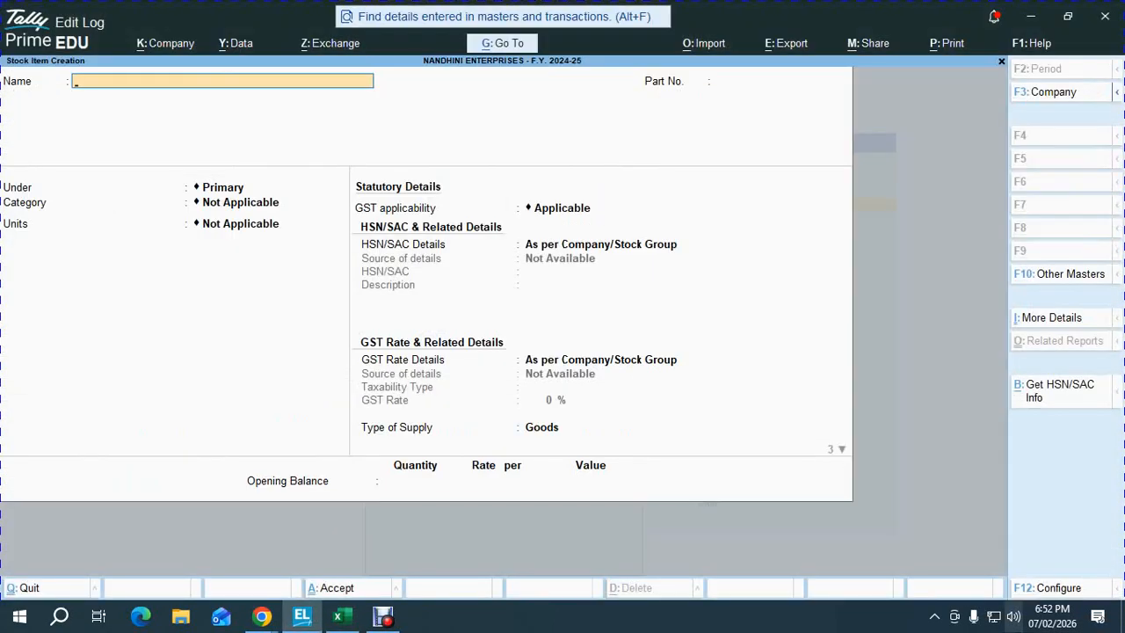
key("F12")
key("Return")
key("Return")
key("Return")
key("Return")
key("Return")
key("Return")
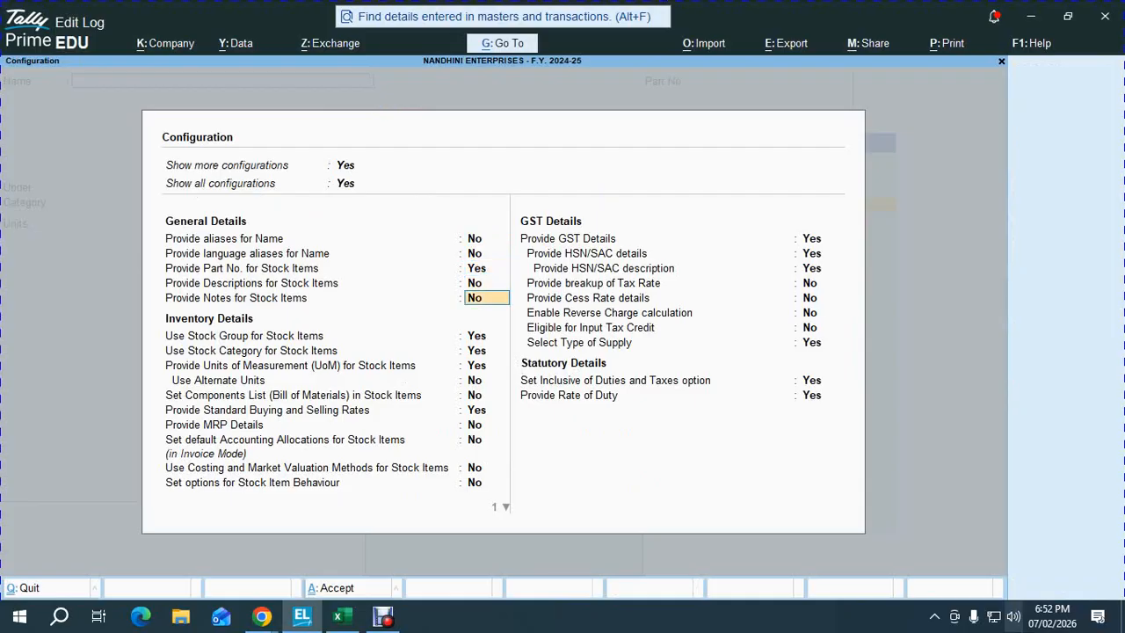
type("N")
key("Return")
key("ctrl+a")
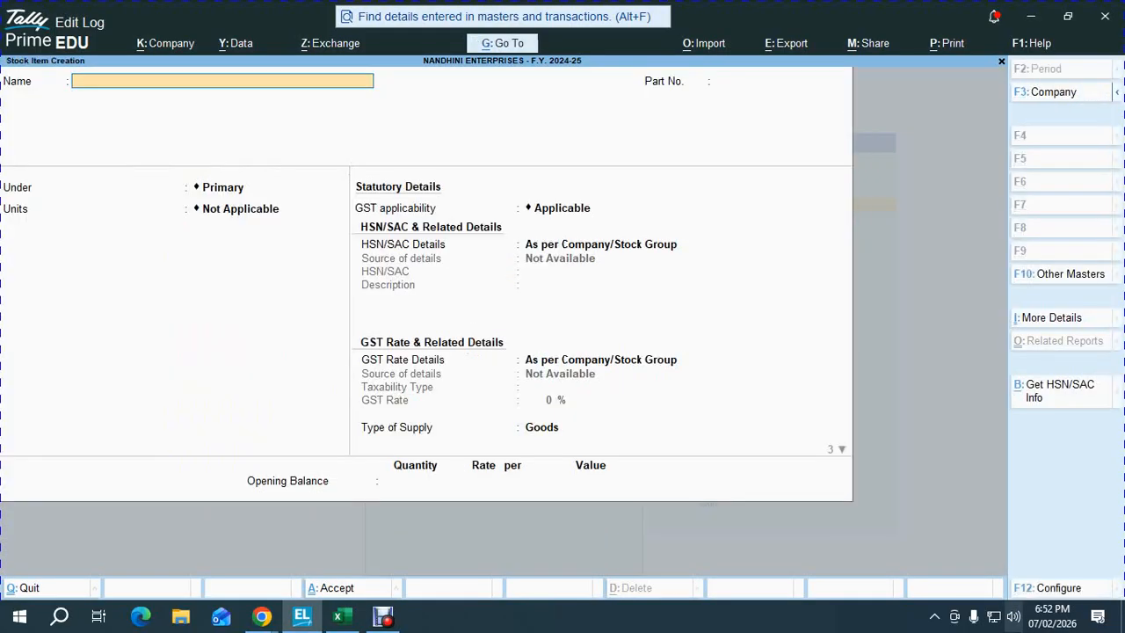
- Name the stock item LIFEBUOY, copying the name from the Excel sheet
key("alt+Tab")
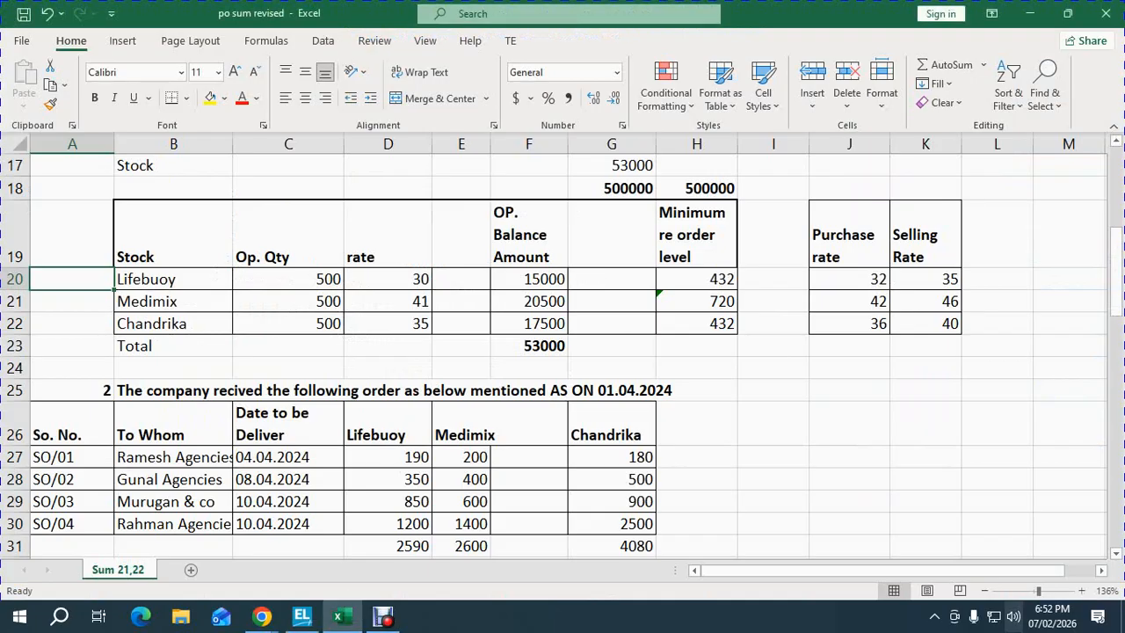
key("Down")
key("Down")
key("Up")
key("Up")
key("Right")
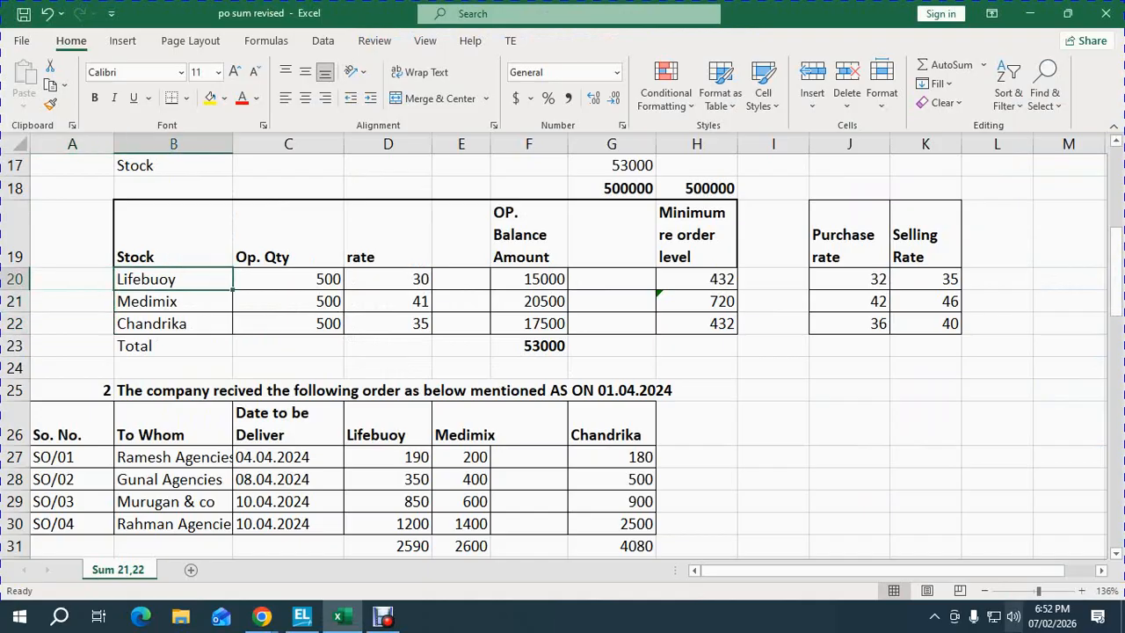
key("ctrl+c")
key("alt+Tab")
key("ctrl+v")
key("Return")
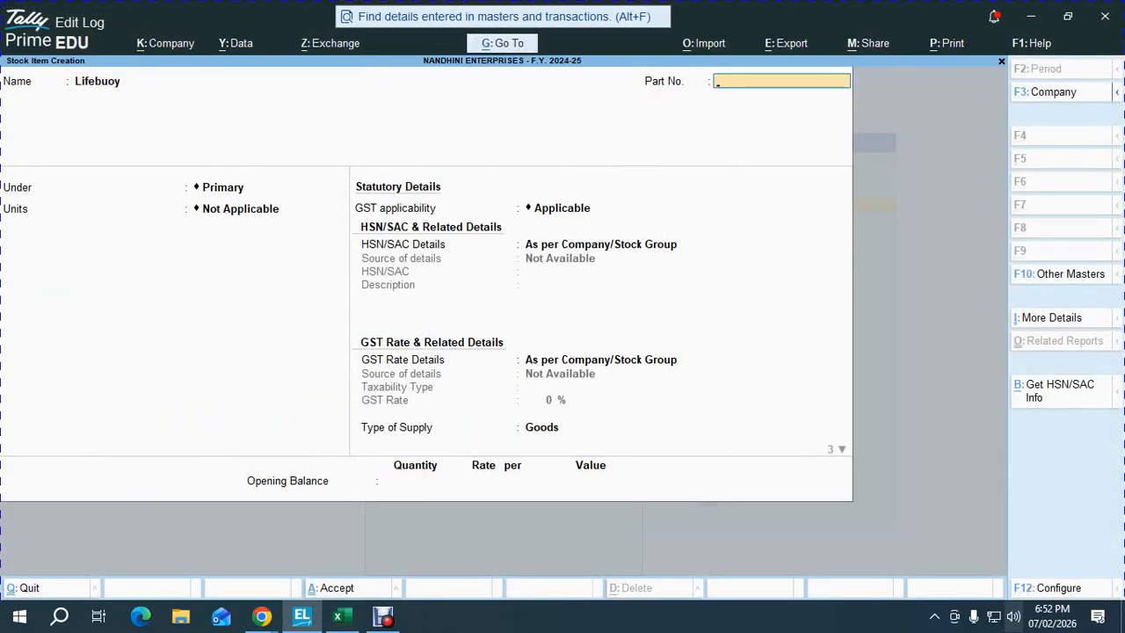
key("BackSpace")
type("LIFE")
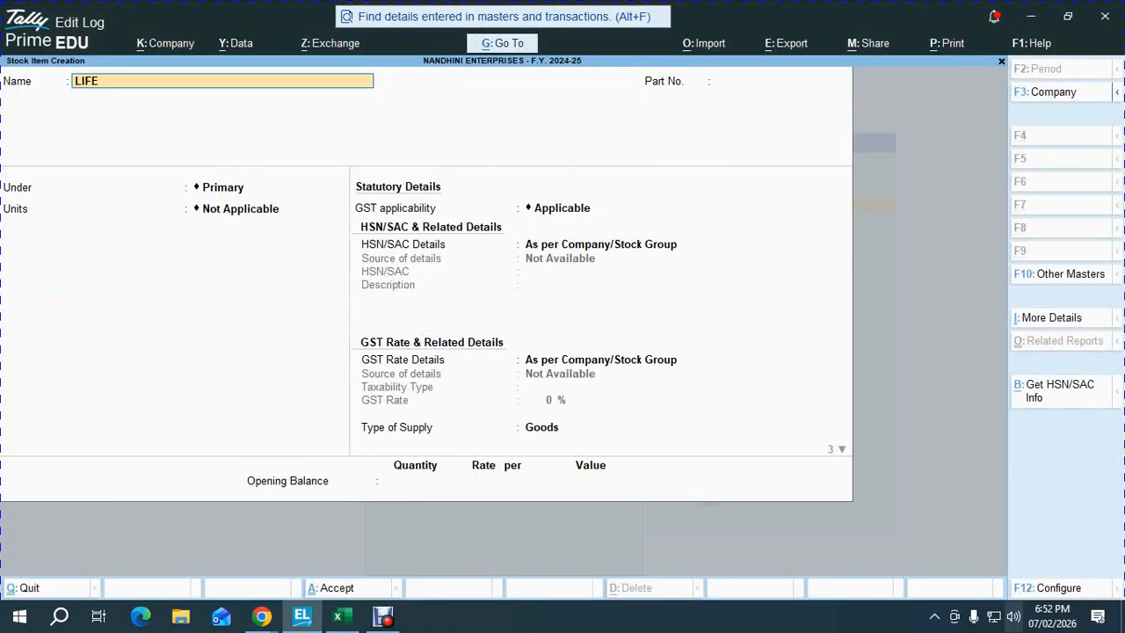
key("alt+Tab")
key("alt+Tab")
type("BUOY")
key("Return")
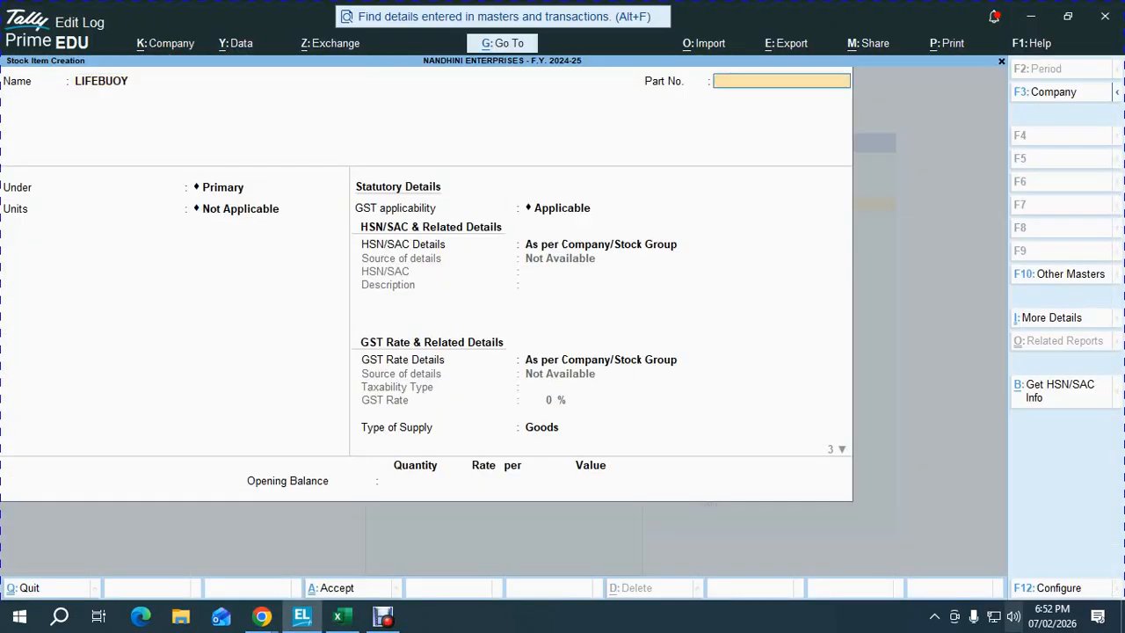
- Give LIFEBUOY part number 101, group SOAP and unit NOS
type("101")
key("Return")
key("Down")
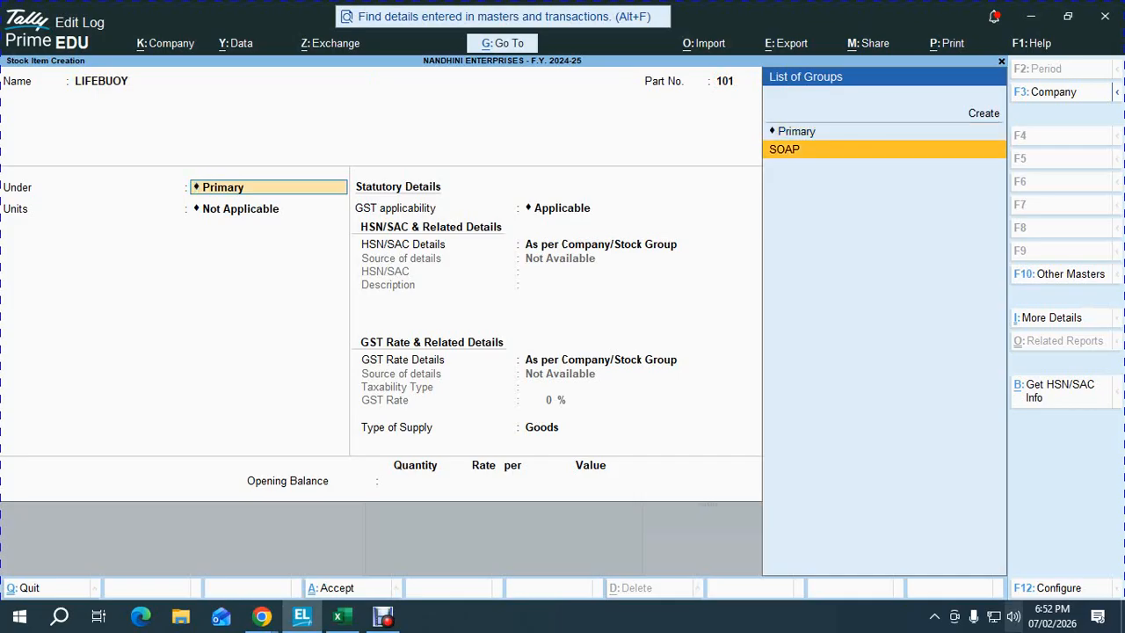
key("Return")
key("Down")
key("Return")
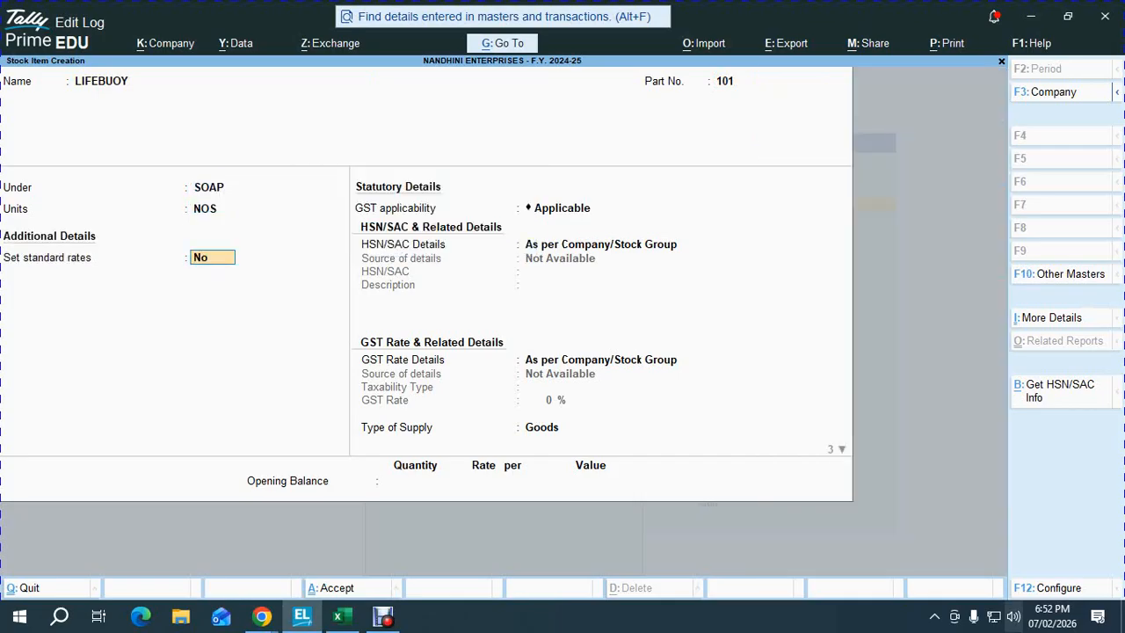
- Set LIFEBUOY standard rates to cost 32 and selling price 35, keeping default GST details
key("Return")
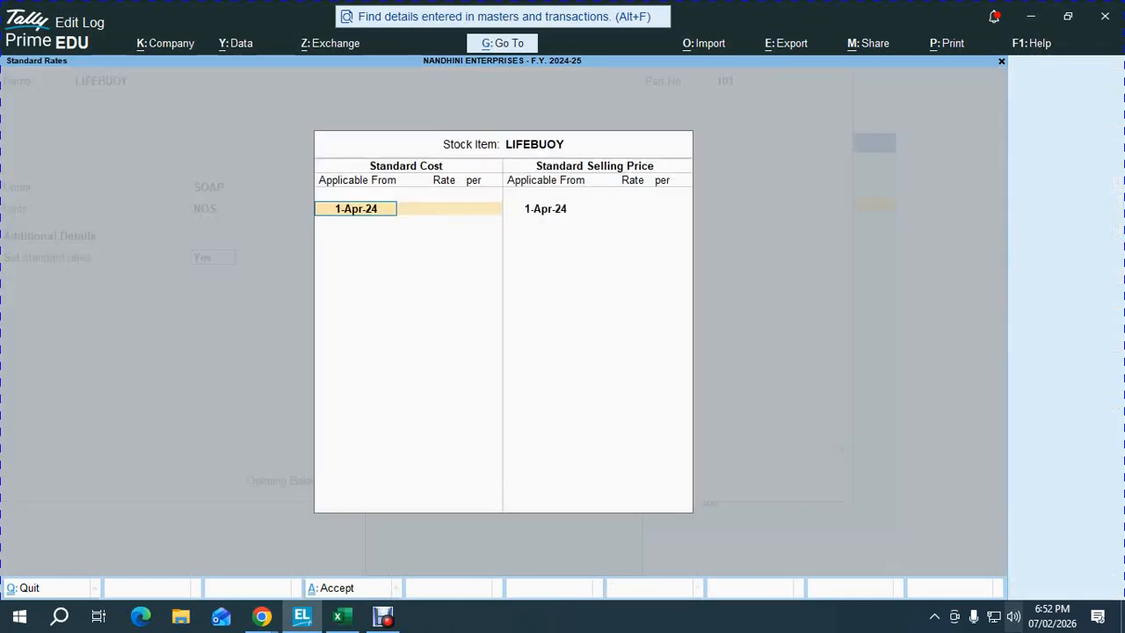
key("alt+Tab")
key("shift+space")
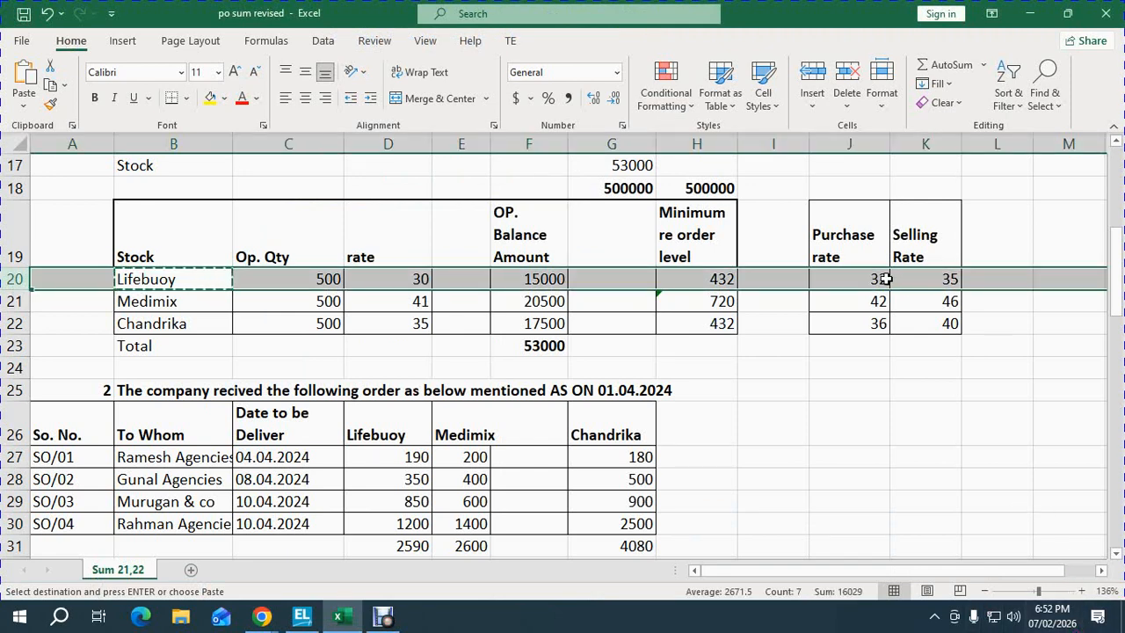
key("alt+Tab")
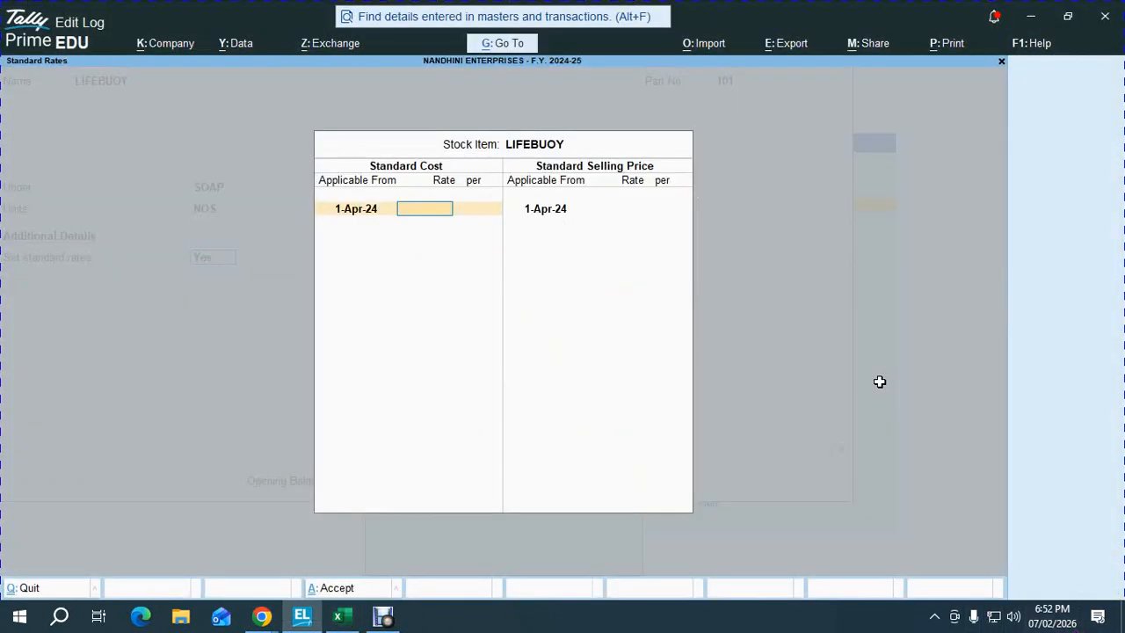
key("Return")
key("Return")
key("Return")
type("33")
key("Return")
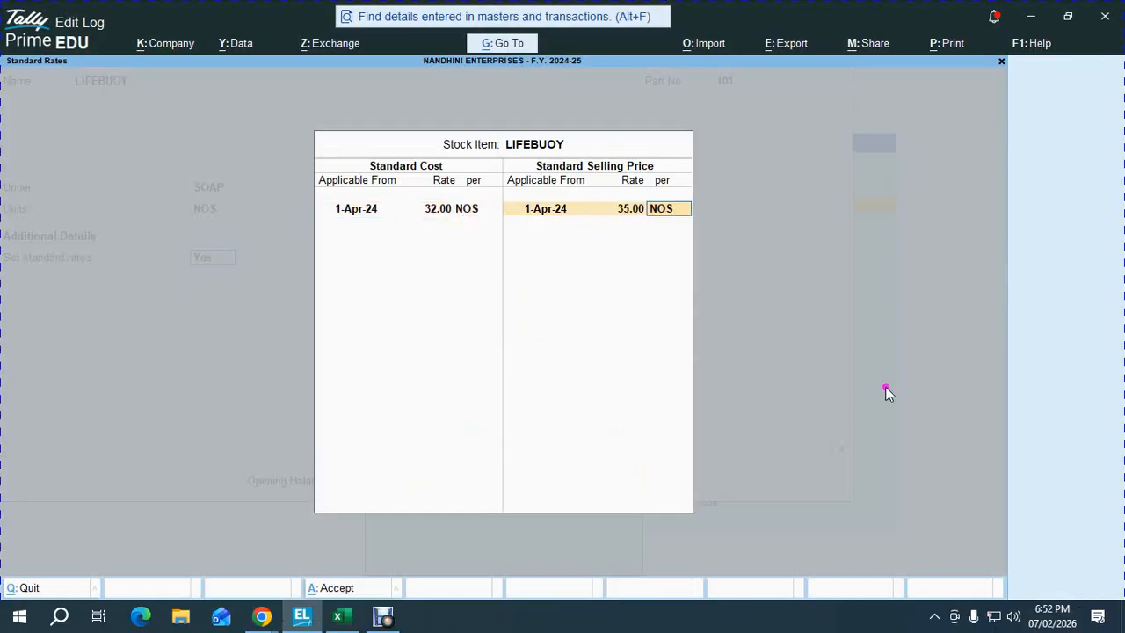
key("Return")
key("Return")
key("Return")
key("Return")
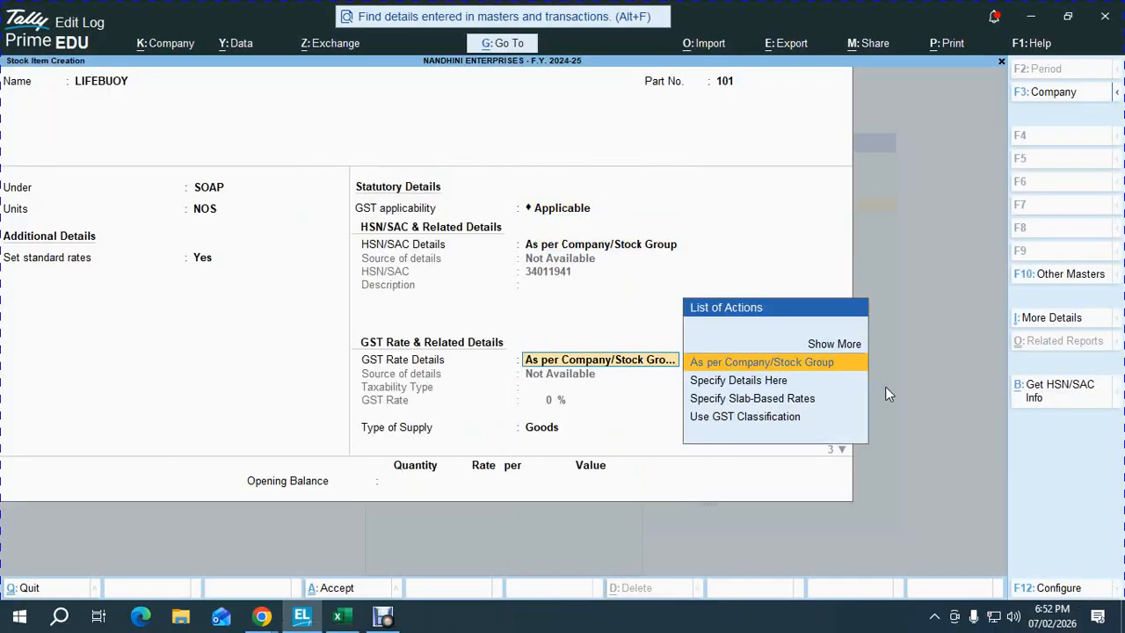
key("Return")
key("Return")
key("Return")
key("Return")
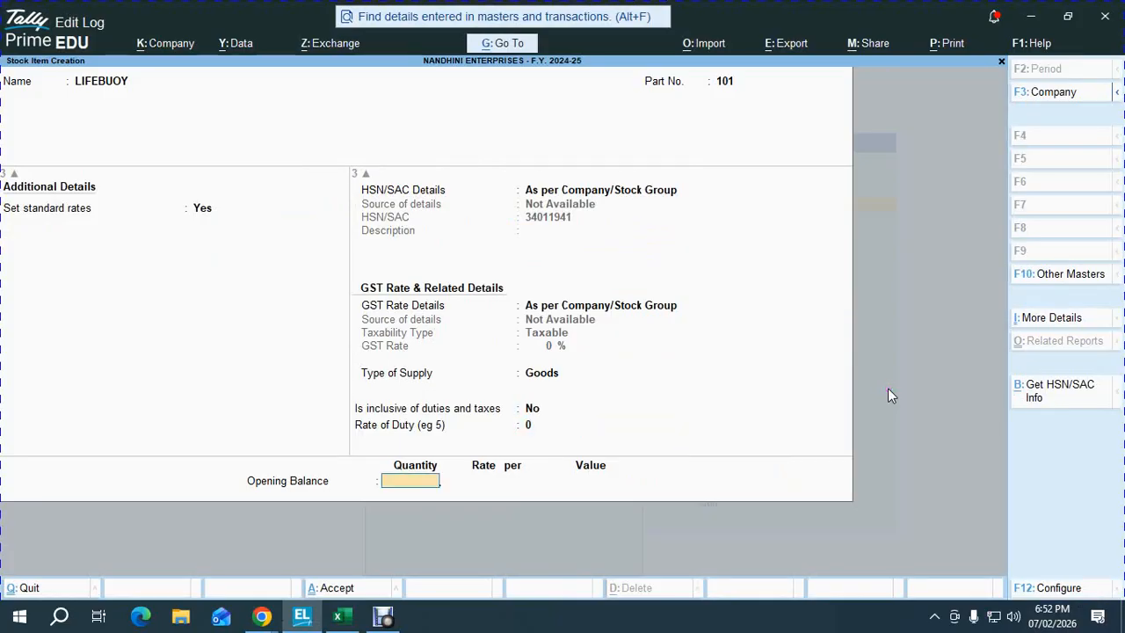
- Enter LIFEBUOY opening stock of 500 at 30 and save the item
key("alt+Tab")
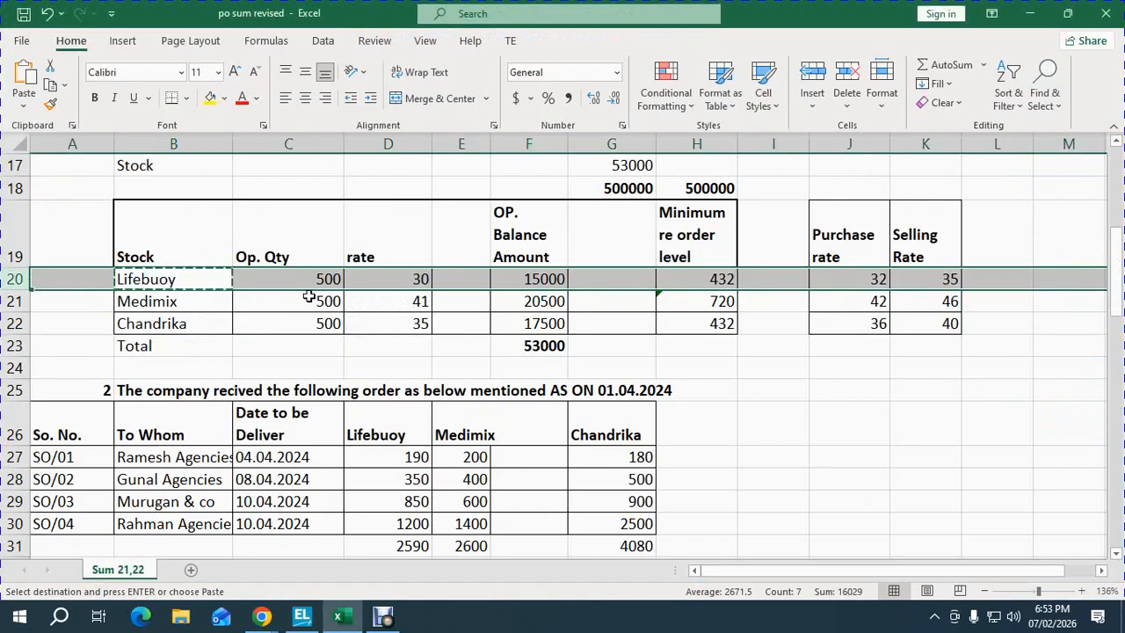
key("alt+Tab")
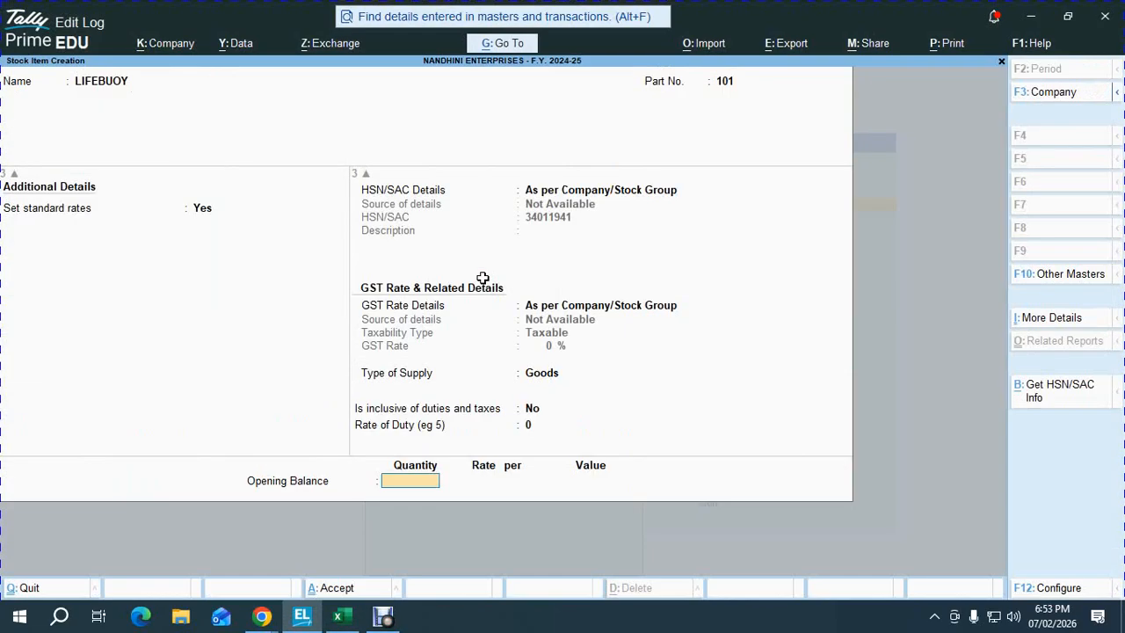
key("Return")
key("Return")
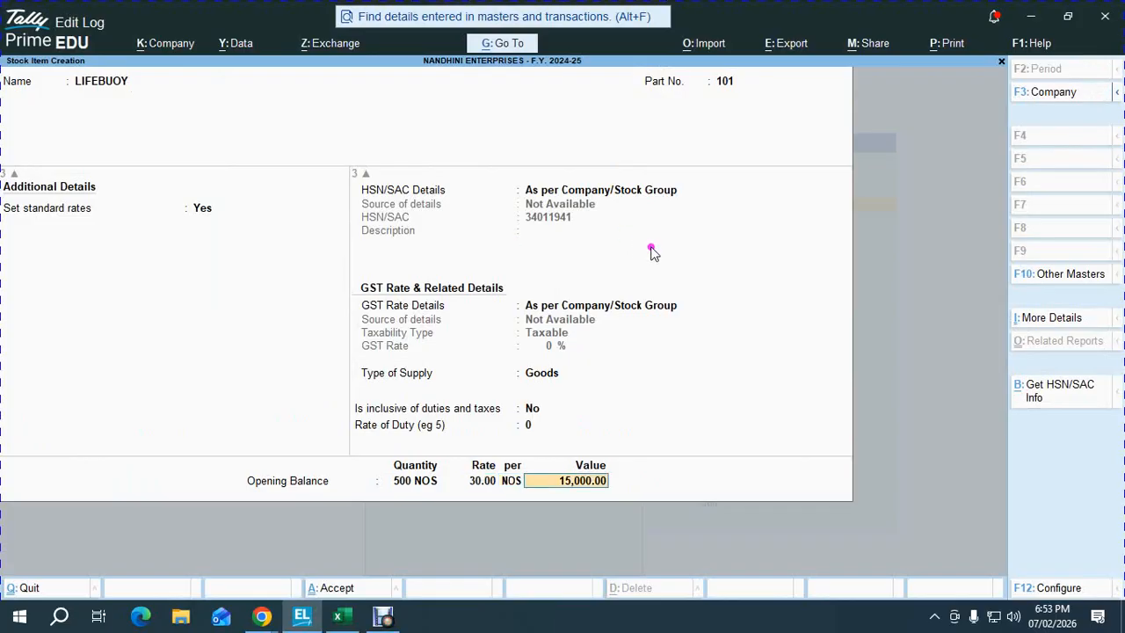
key("Return")
key("alt+Tab")
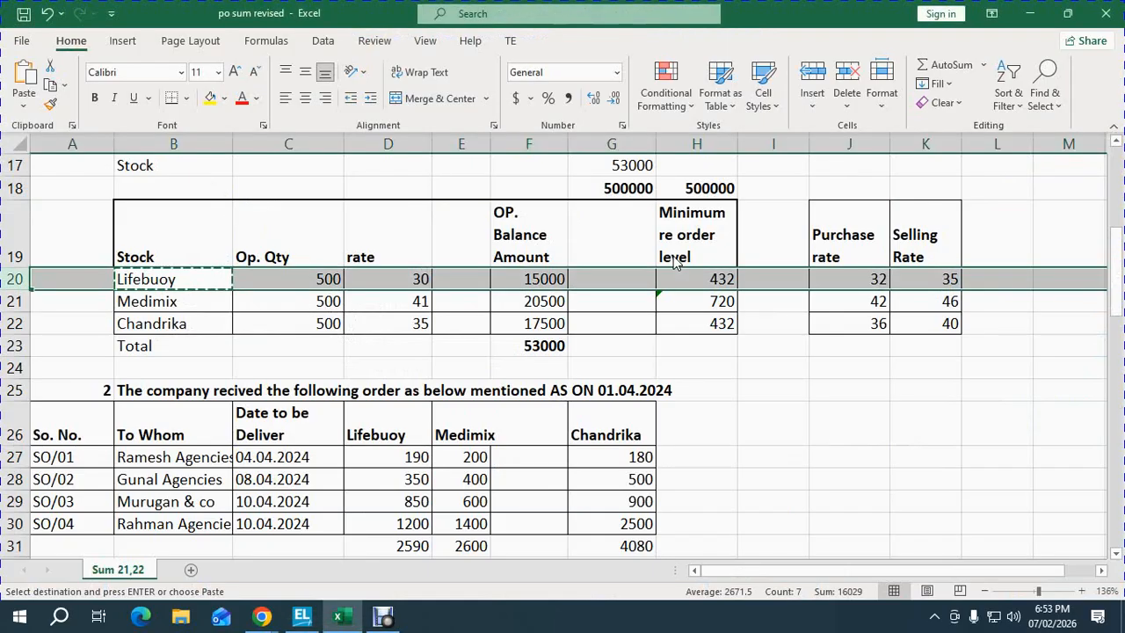
- Select the Medimix row in the Excel stock sheet
key("Down")
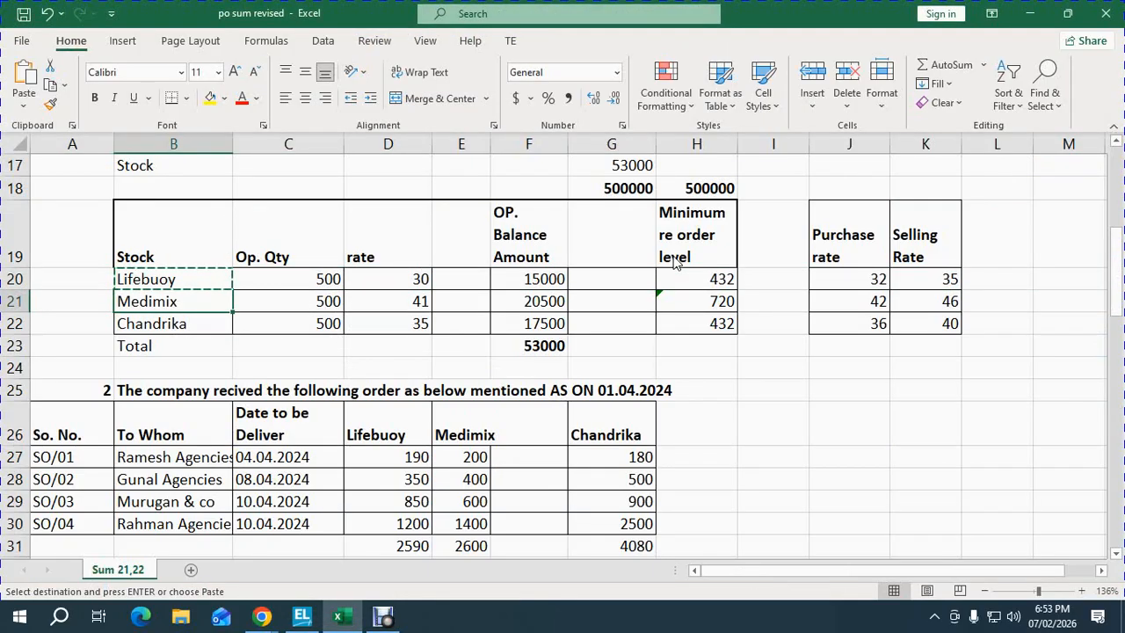
key("shift+space")
key("alt+Tab")
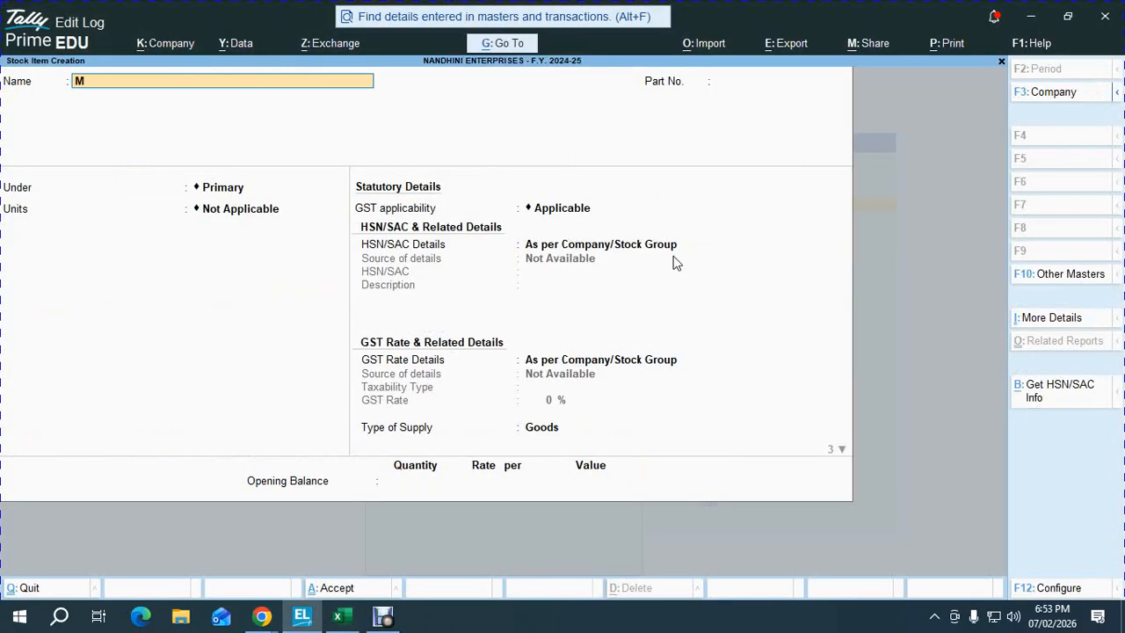
- Name the item MEDIMIX with part number 102, group SOAP and unit NOS
key("Return")
type("10")
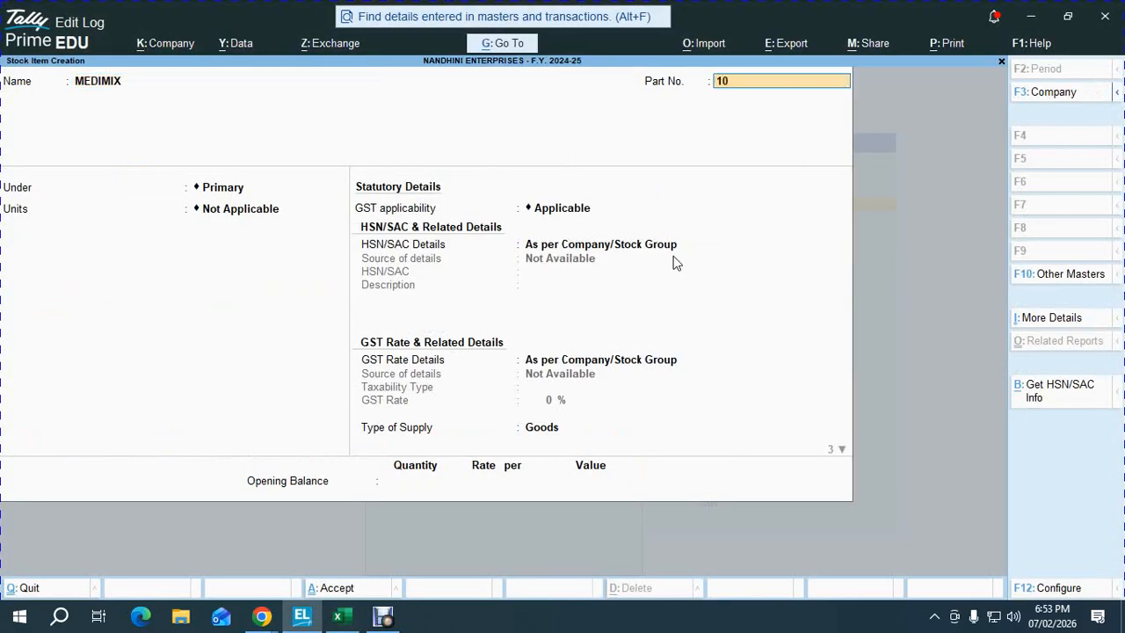
type("2")
key("Return")
key("Down")
key("Return")
key("Down")
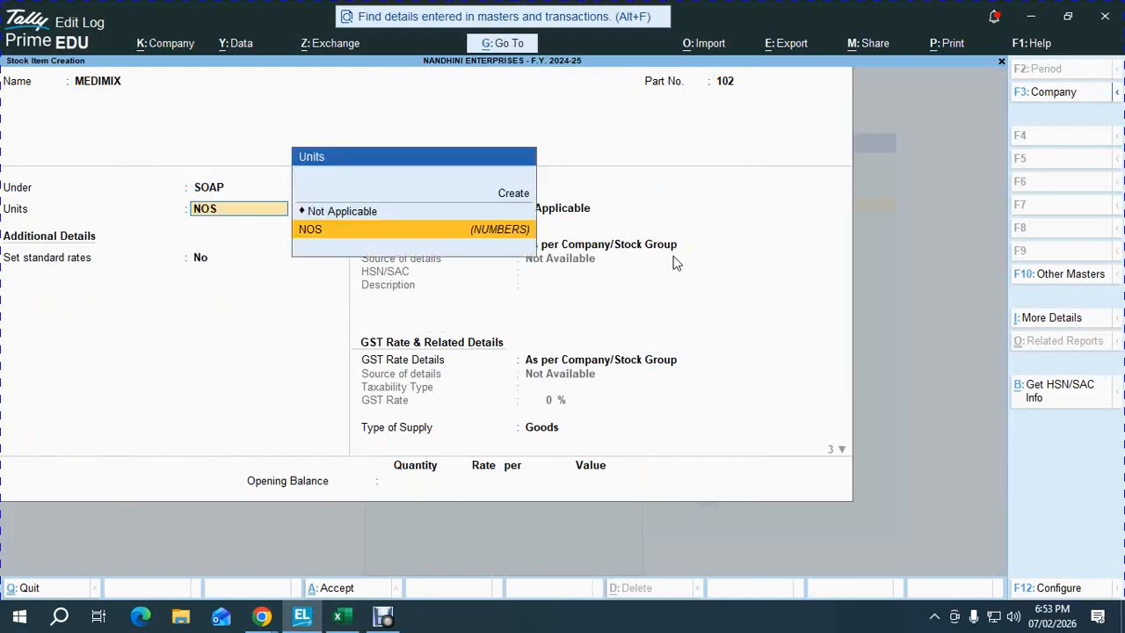
key("Return")
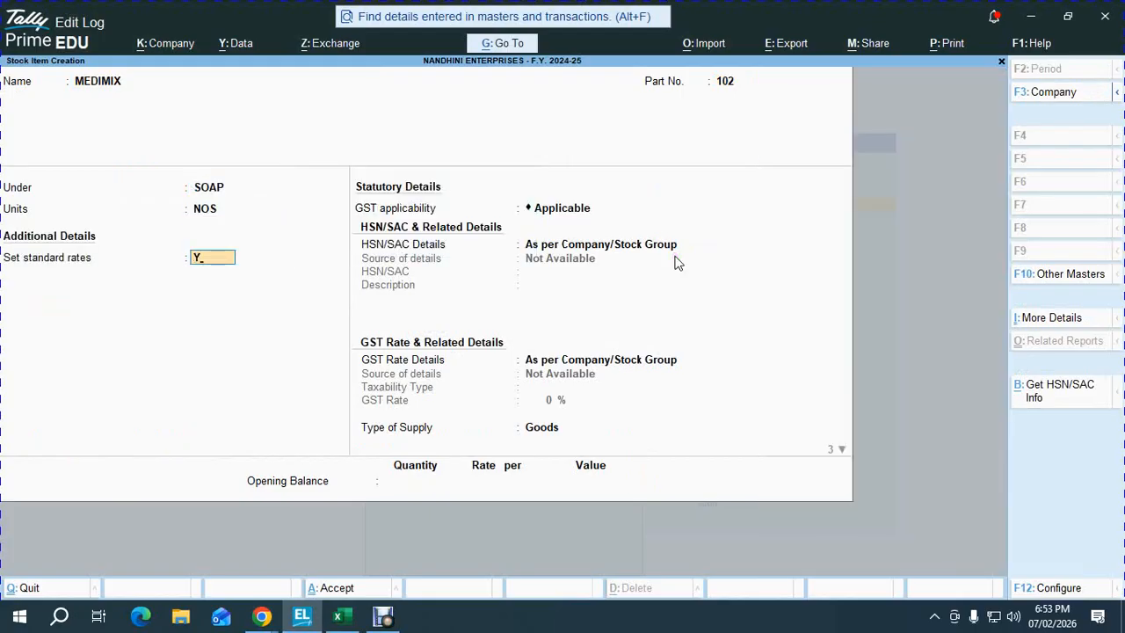
- Set MEDIMIX standard rates to cost 42 and selling price 46
type("Y")
key("Return")
key("alt+Tab")
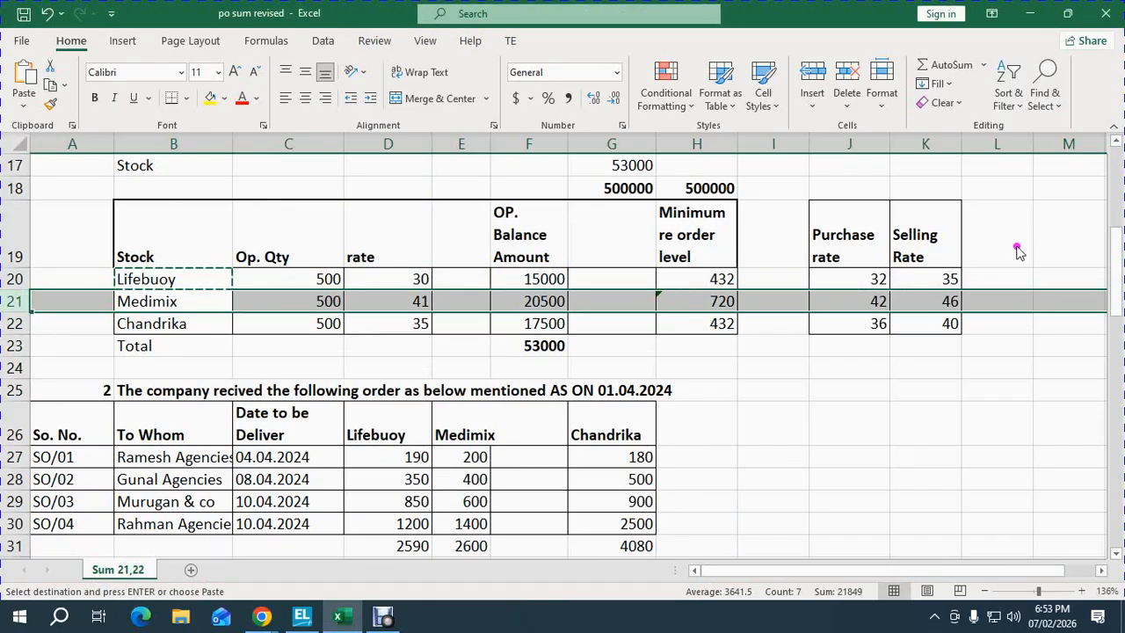
key("alt+Tab")
type("42")
key("Return")
key("Return")
key("Return")
key("Return")
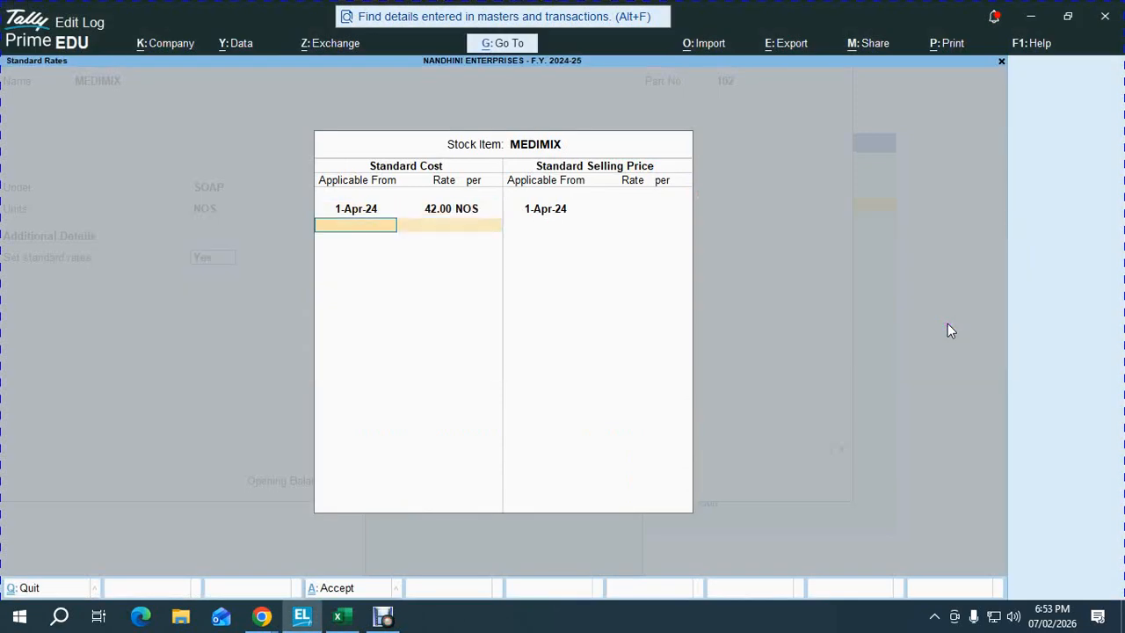
type("46")
key("Return")
key("Return")
key("Return")
key("Return")
key("Return")
key("Return")
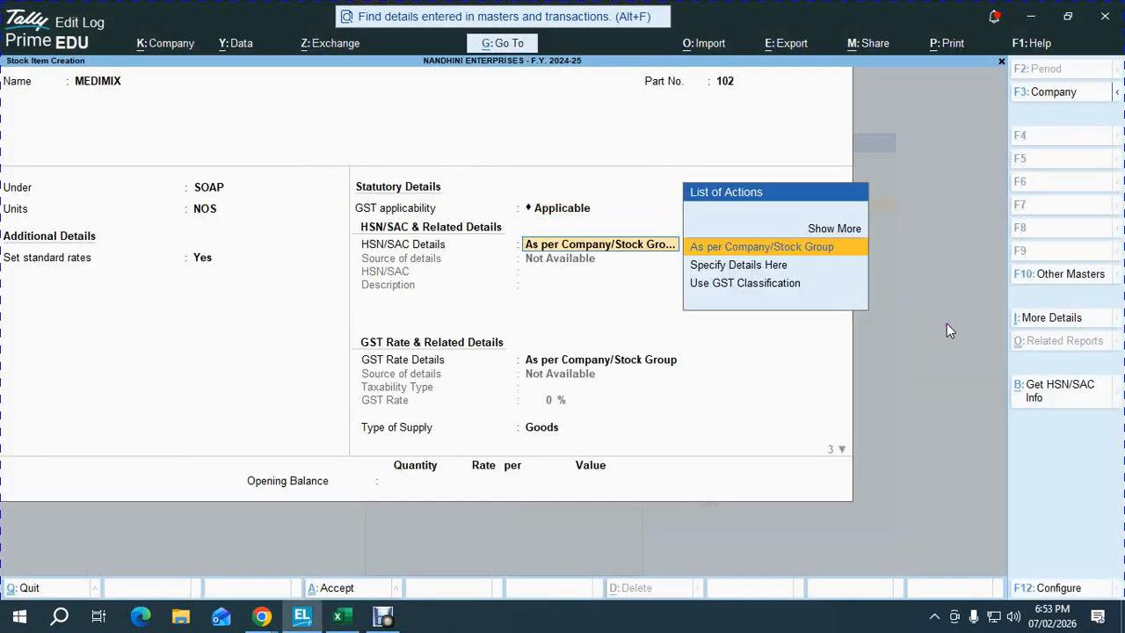
key("Return")
key("Return")
key("Return")
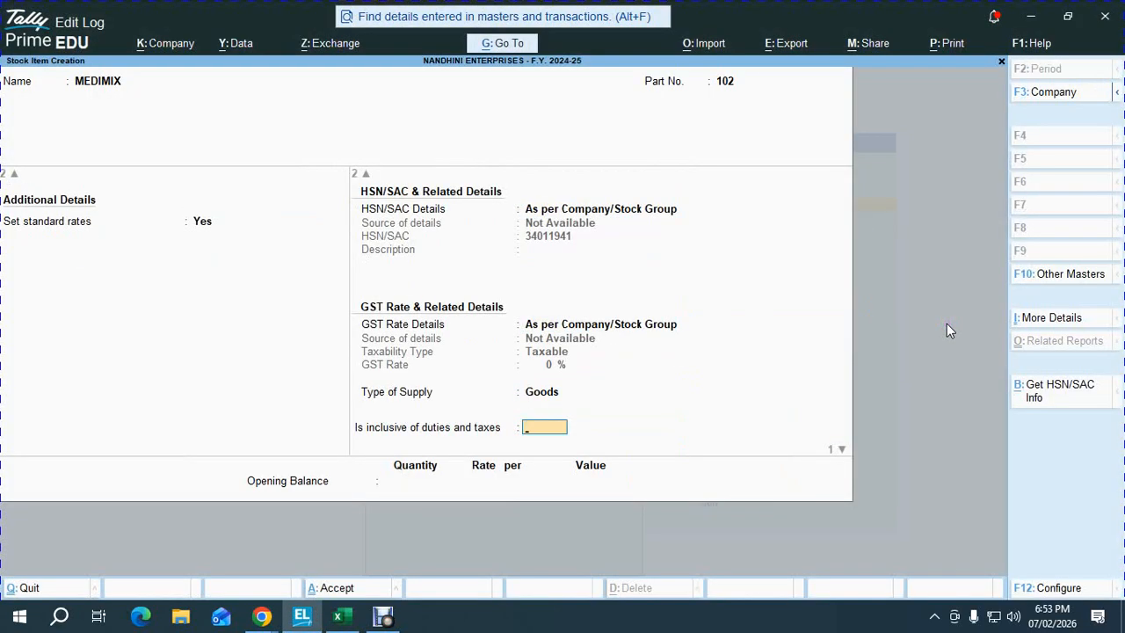
- Enter MEDIMIX opening stock of 500 at 41 and save the item
key("alt+Tab")
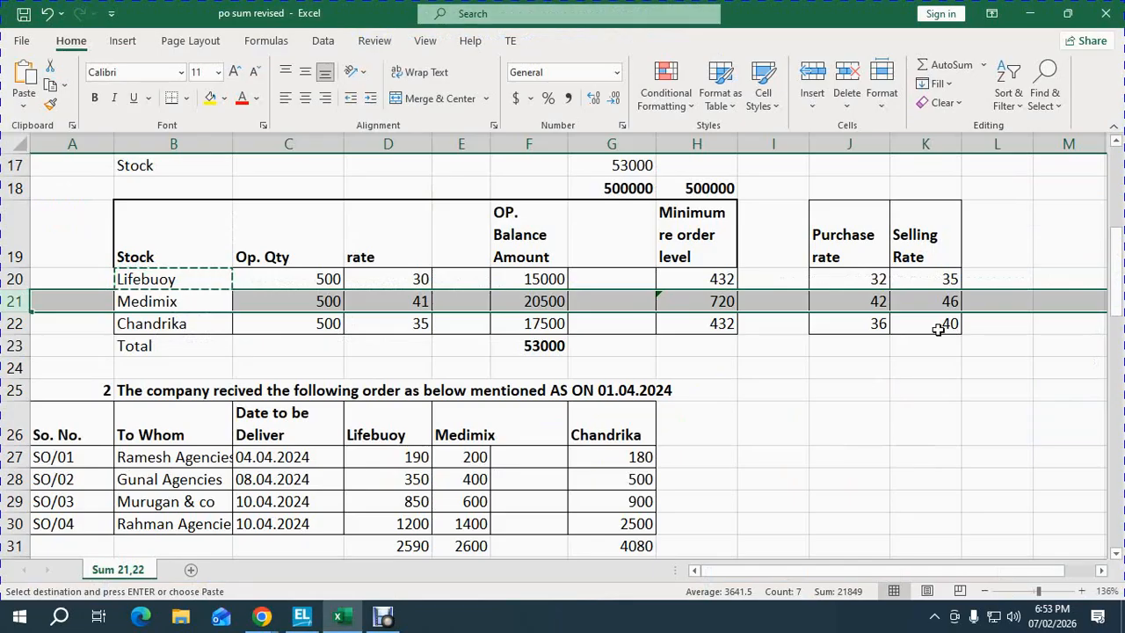
key("alt+Tab")
type("500")
key("Return")
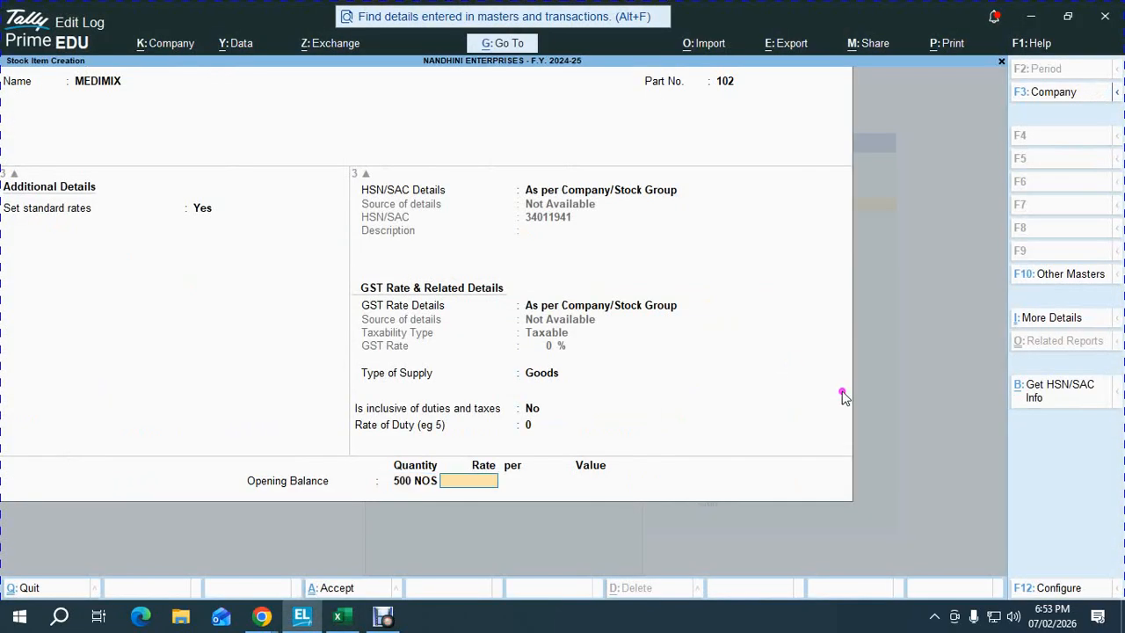
type("41")
key("Return")
key("Return")
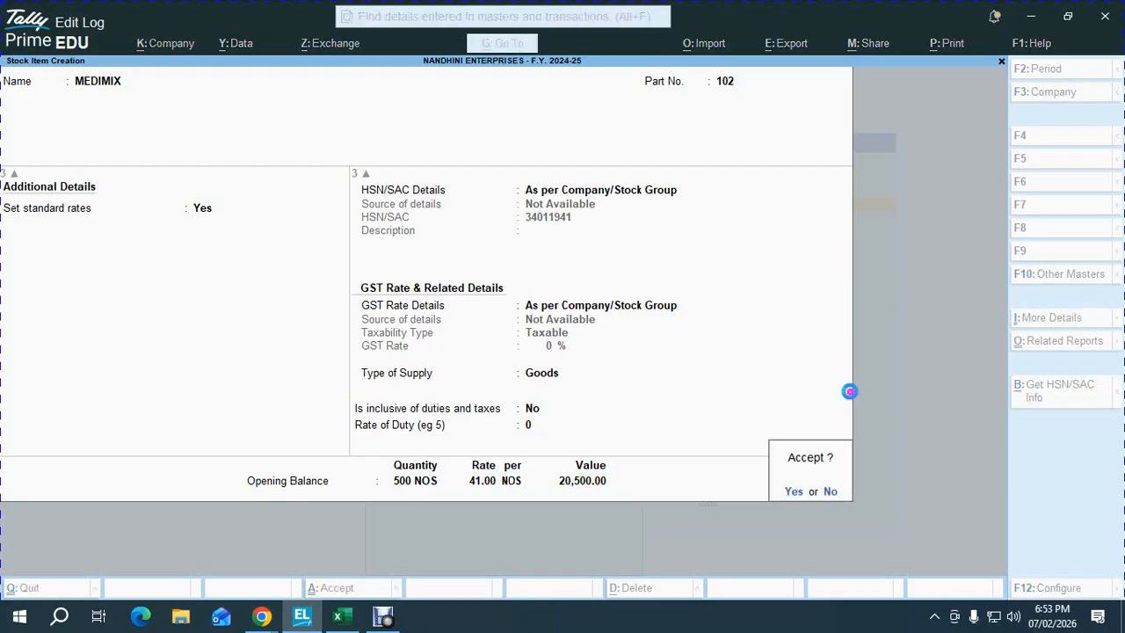
key("y")
key("alt+Tab")
- Select the Chandrika row in the Excel stock sheet
key("Down")
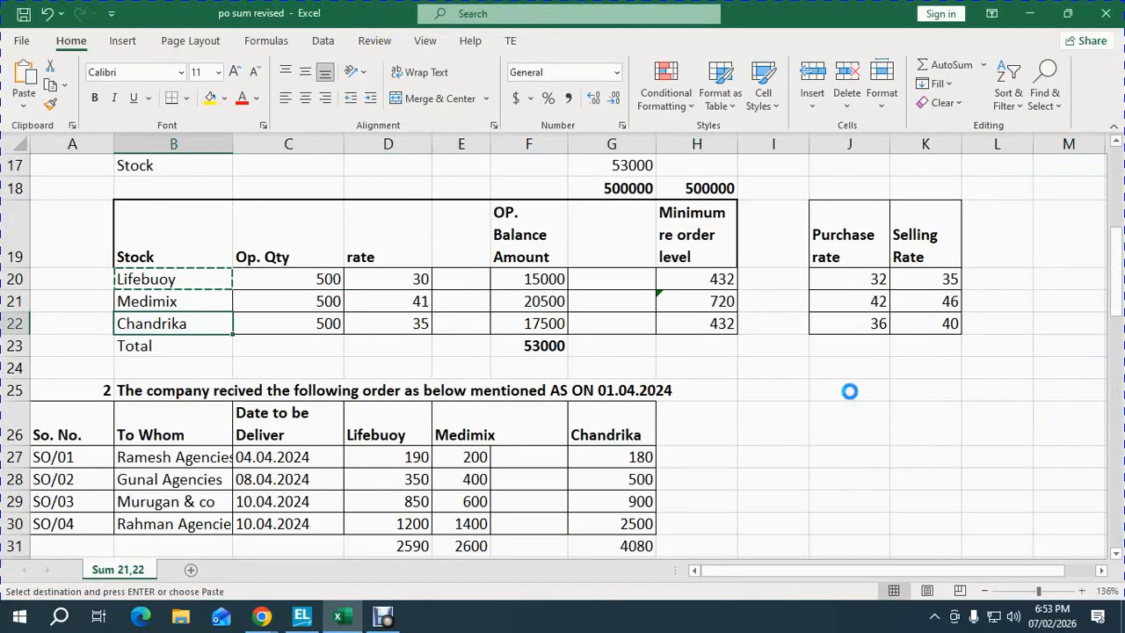
key("shift+space")
key("alt+Tab")
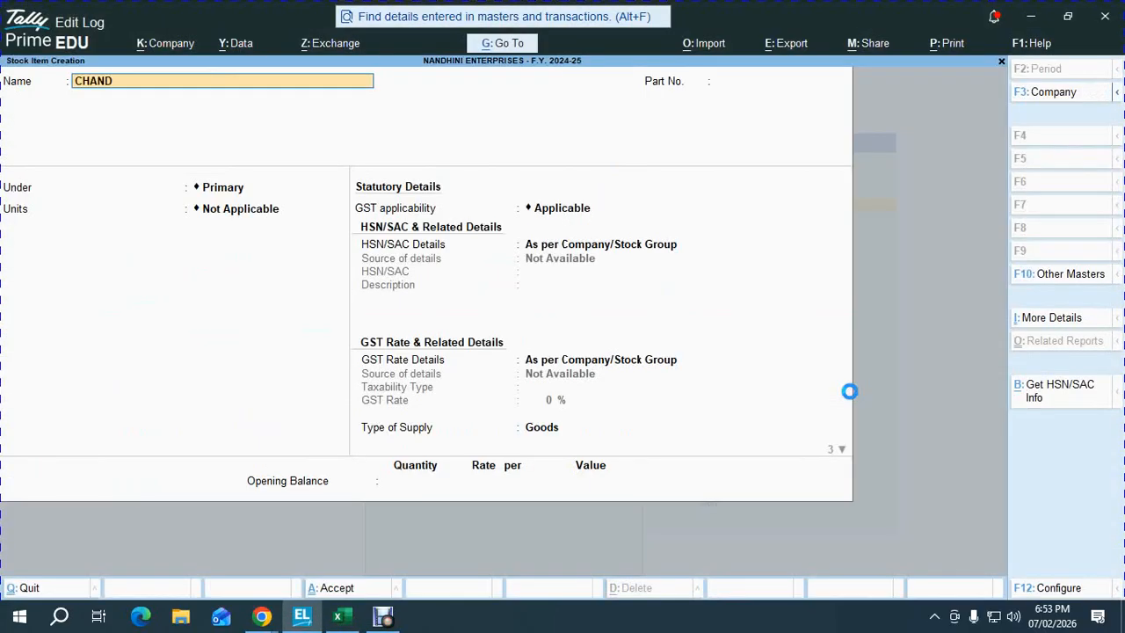
- Name the item CHANDRIKA with part number 103, group SOAP and unit NOS
key("Return")
type("10")
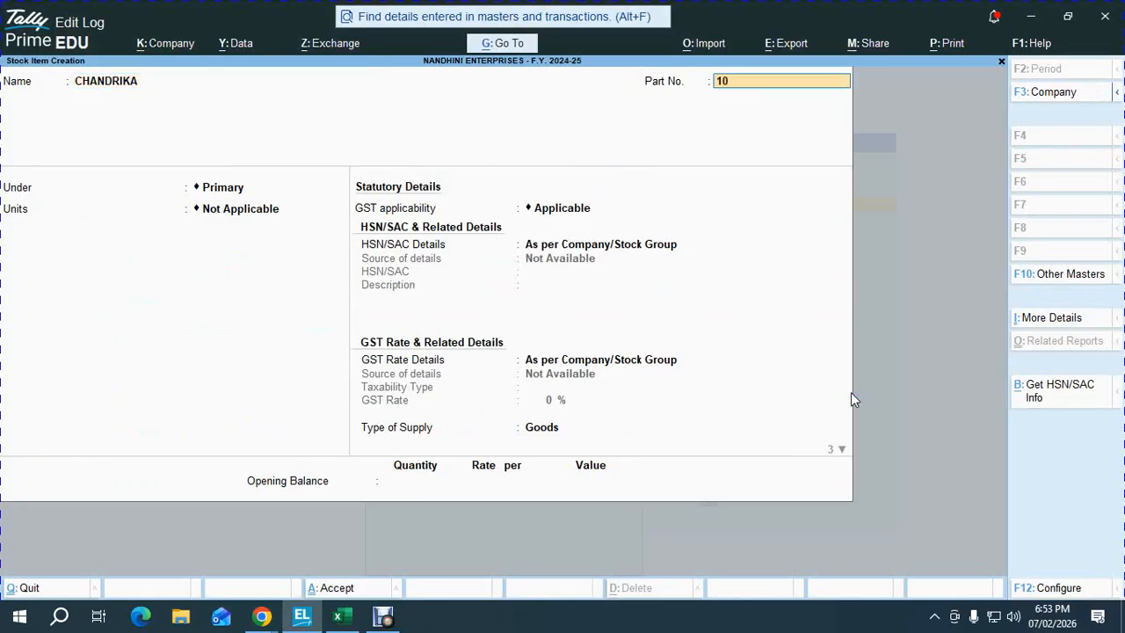
type("3")
key("Return")
key("Down")
key("Return")
key("Down")
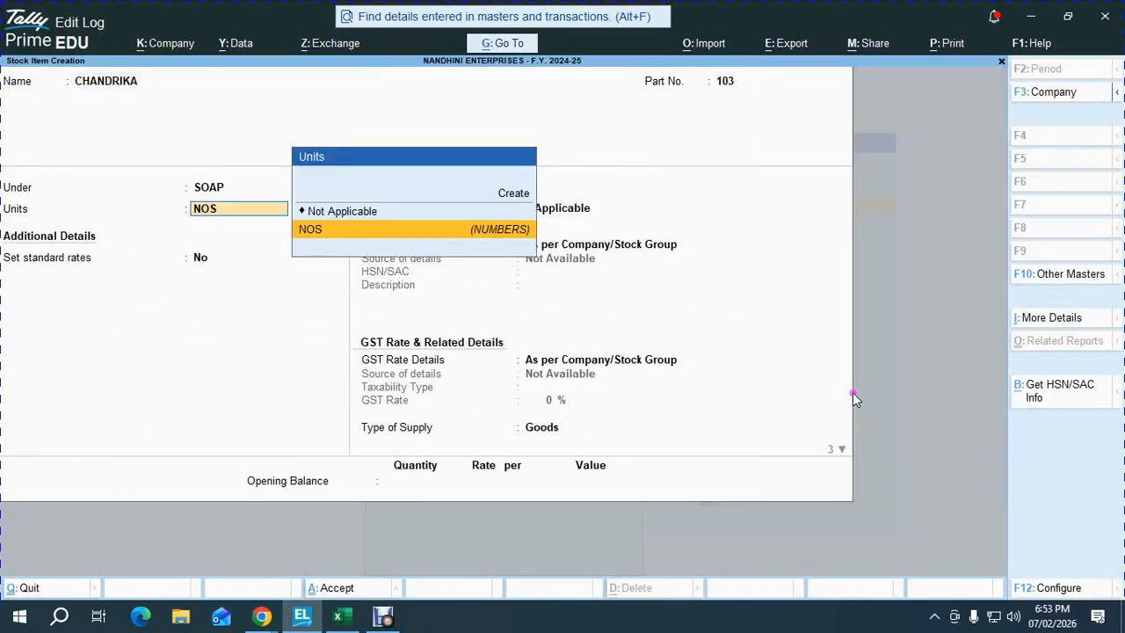
key("Return")
- Set CHANDRIKA standard rates to cost 36 and selling price 40
type("y")
key("Return")
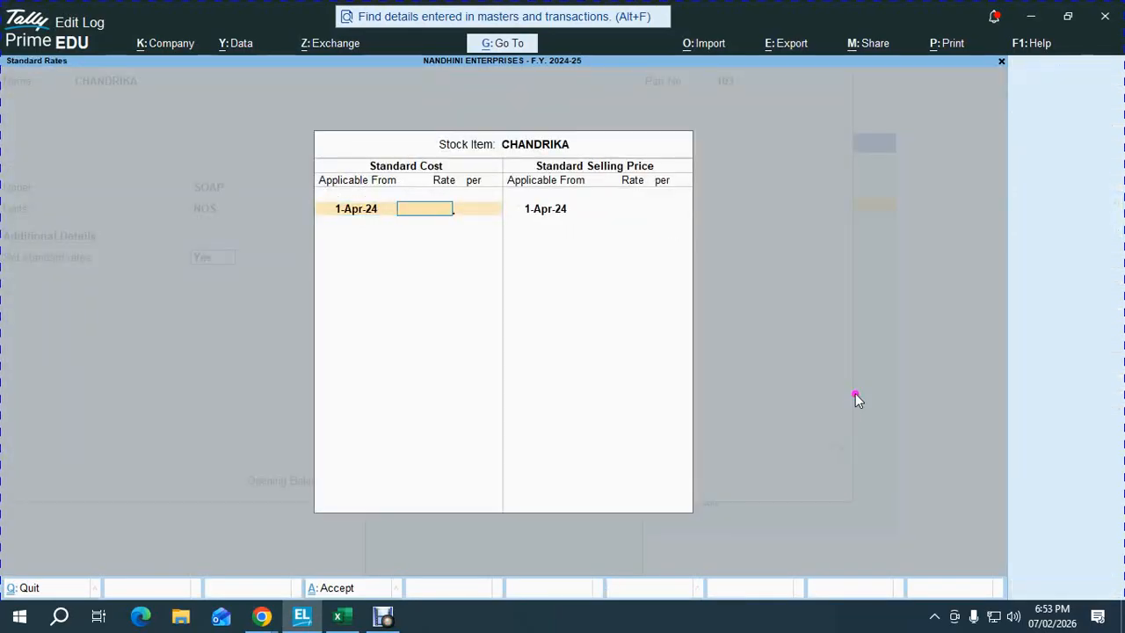
key("alt+Tab")
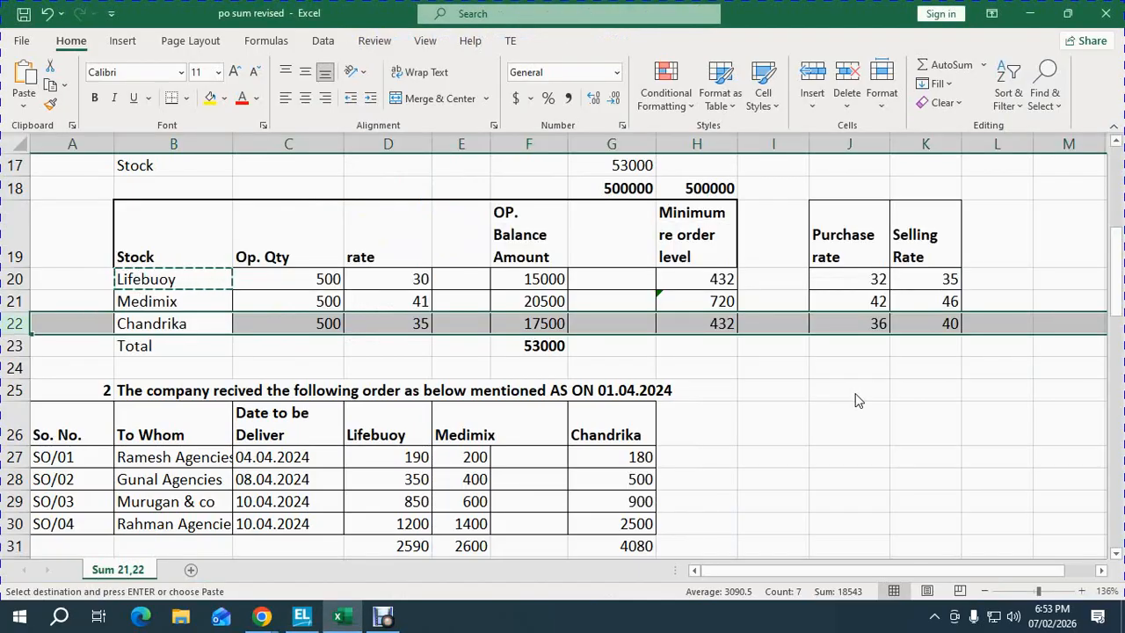
key("alt")
key("alt+Tab")
type("36")
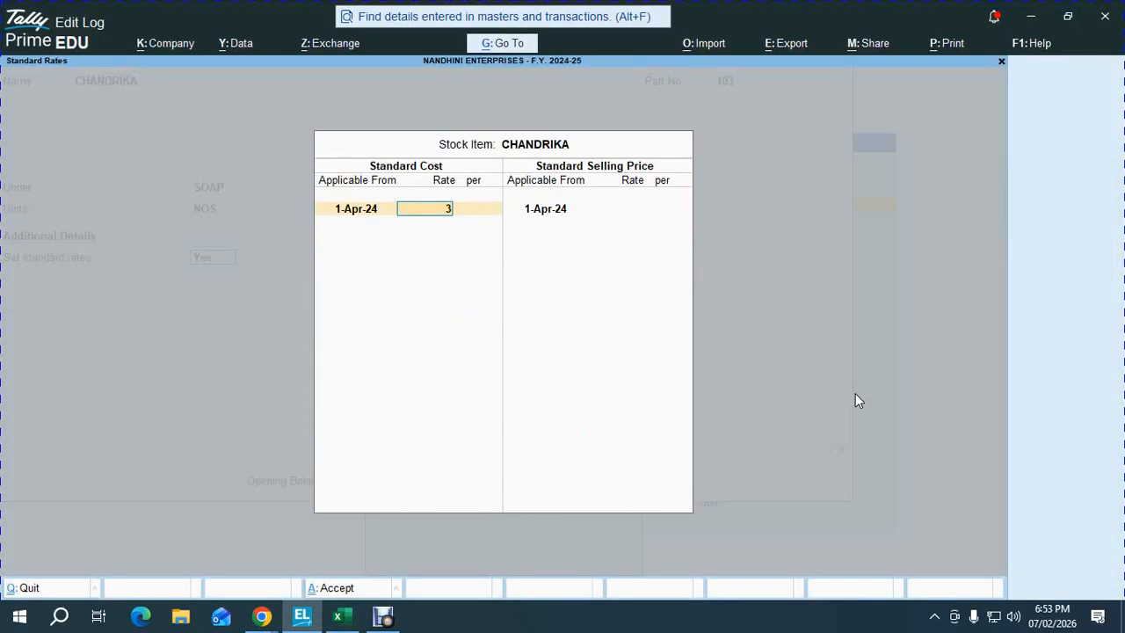
key("Return")
key("Return")
key("Return")
type("4")
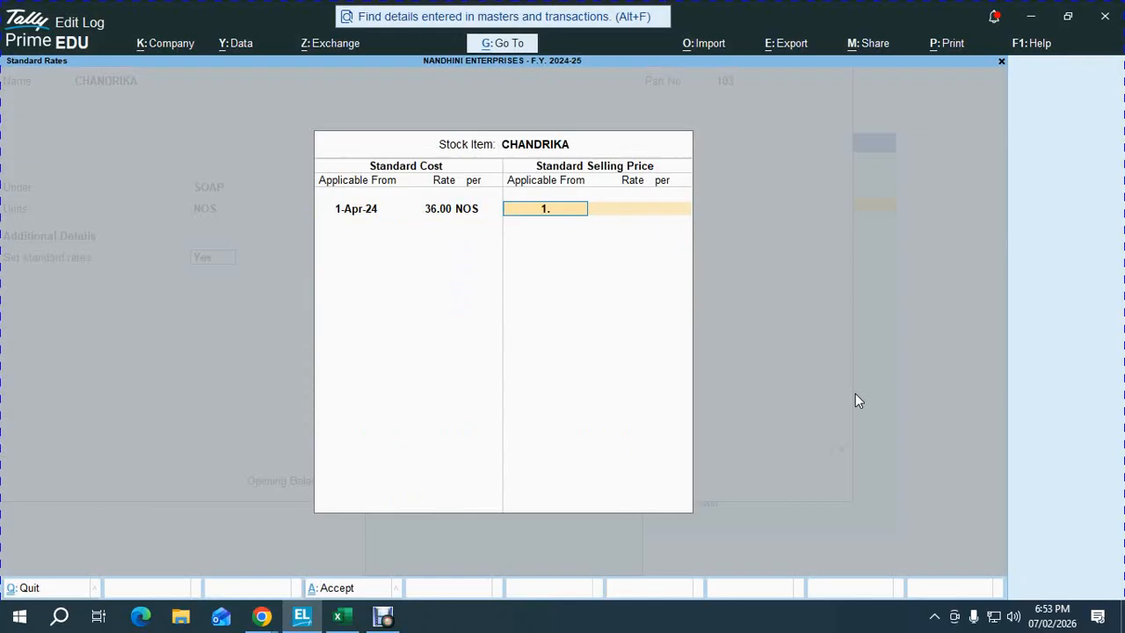
key("Return")
type("40")
key("Return")
key("Return")
key("Return")
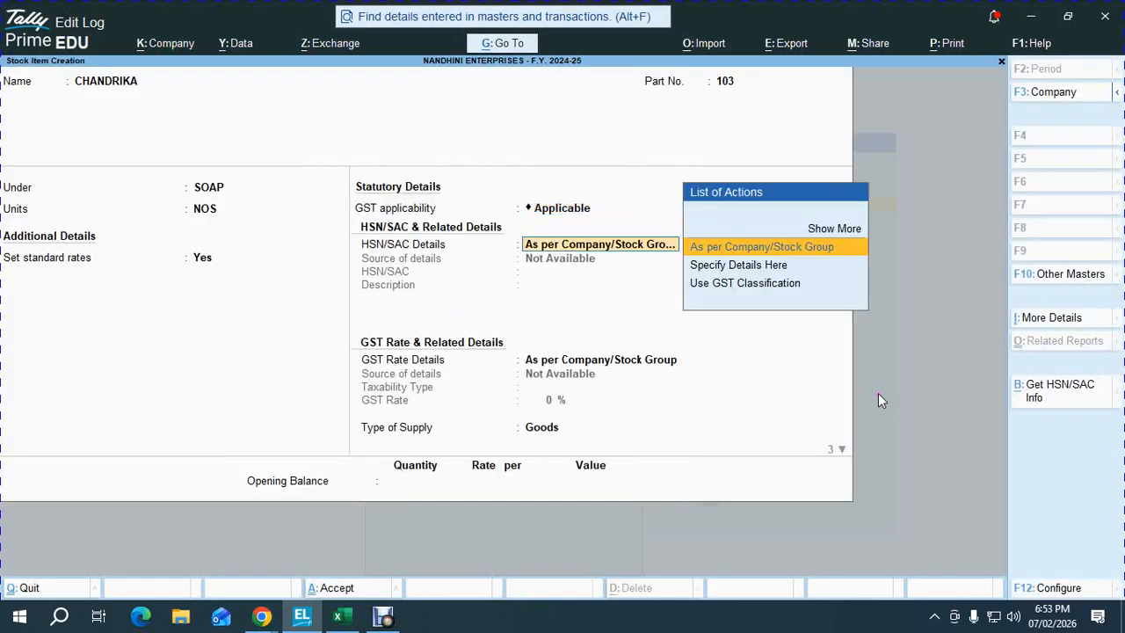
key("Return")
key("Return")
- Enter CHANDRIKA opening stock of 500 at 35 and save the item
key("Return")
key("Return")
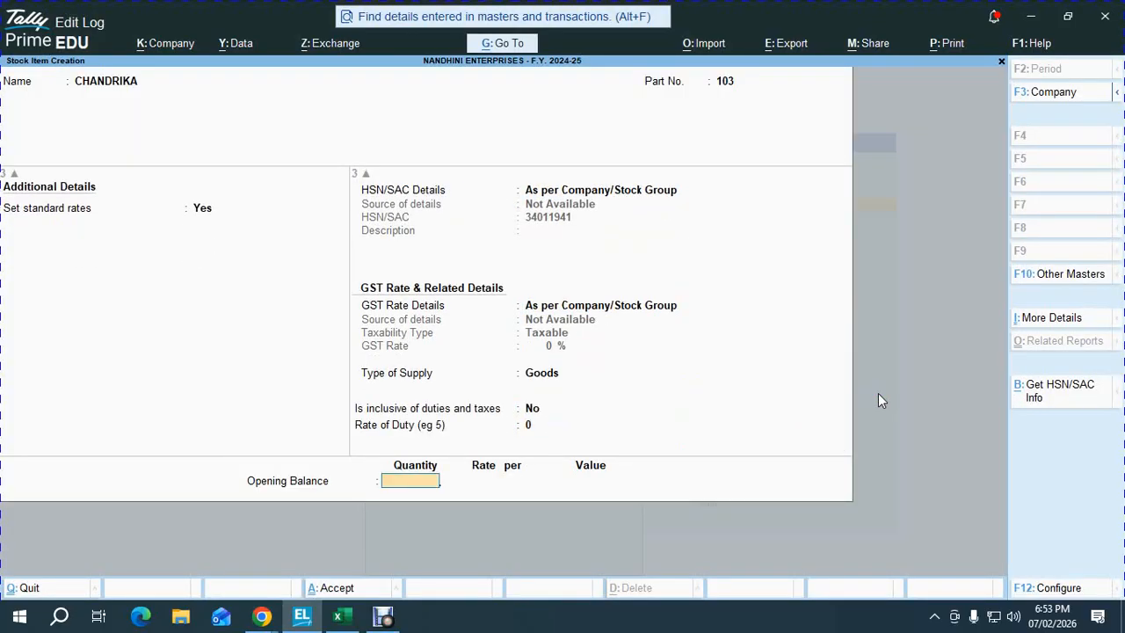
type("500")
key("Return")
key("alt+Tab")
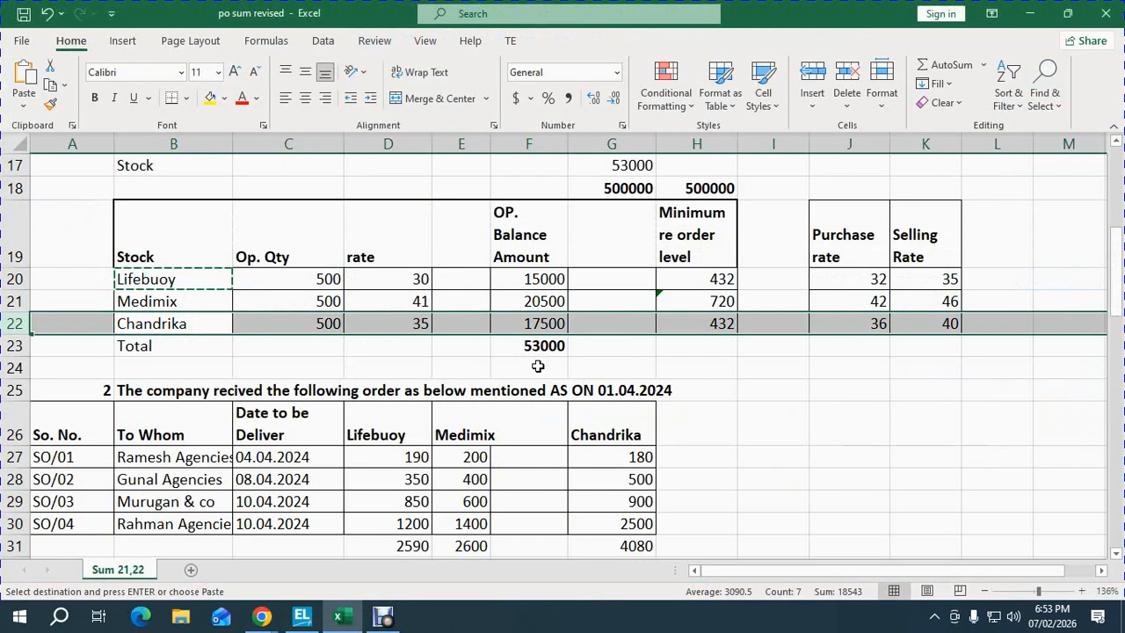
key("alt+Tab")
type("35")
key("Return")
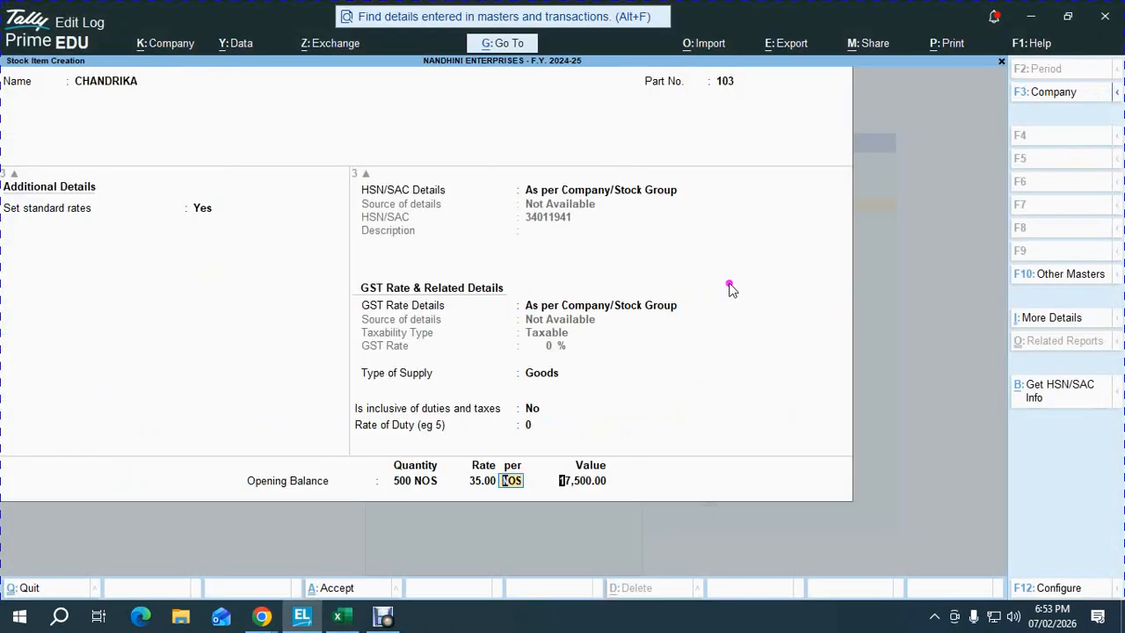
key("Return")
- View the detailed Balance Sheet showing closing stock of 53,000.00, then return to Excel
key("Return")
key("Escape")
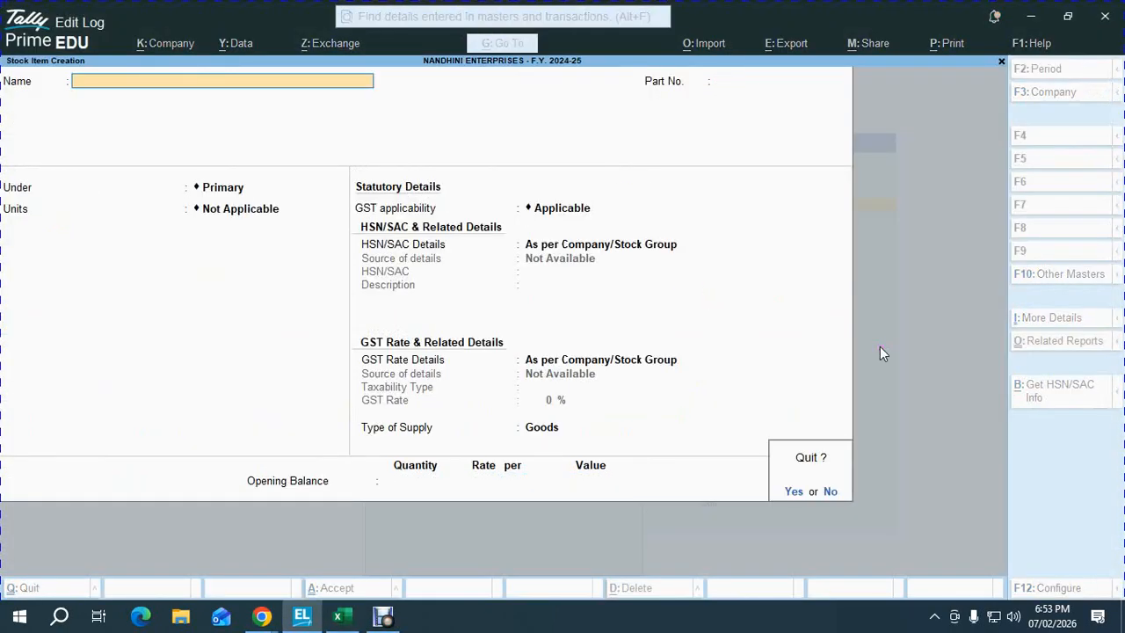
key("Return")
key("b")
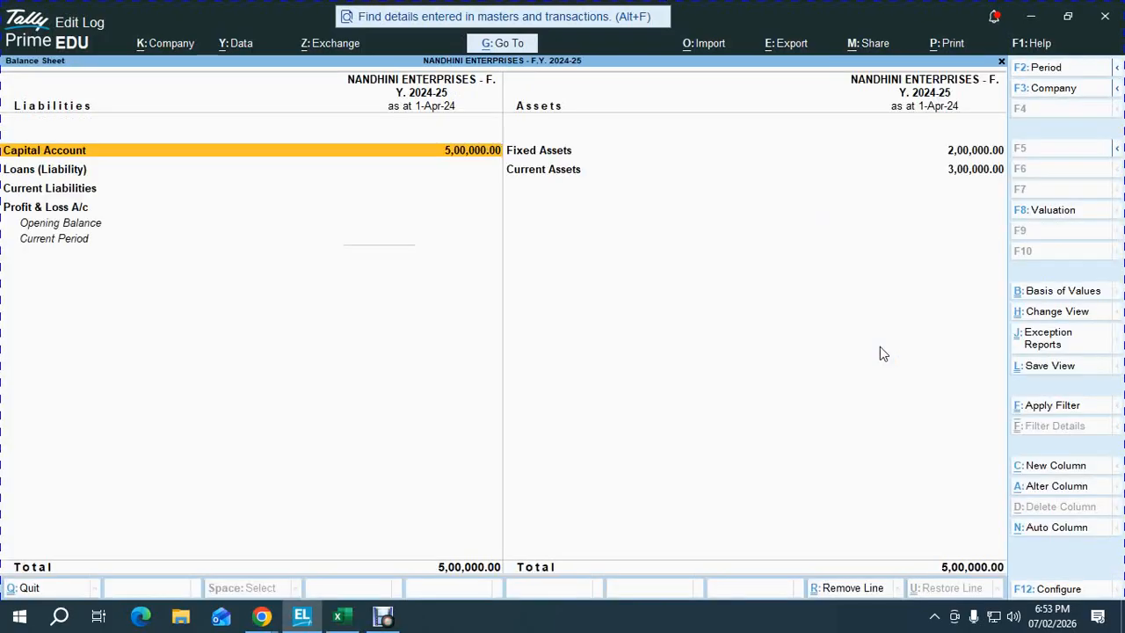
key("alt+F5")
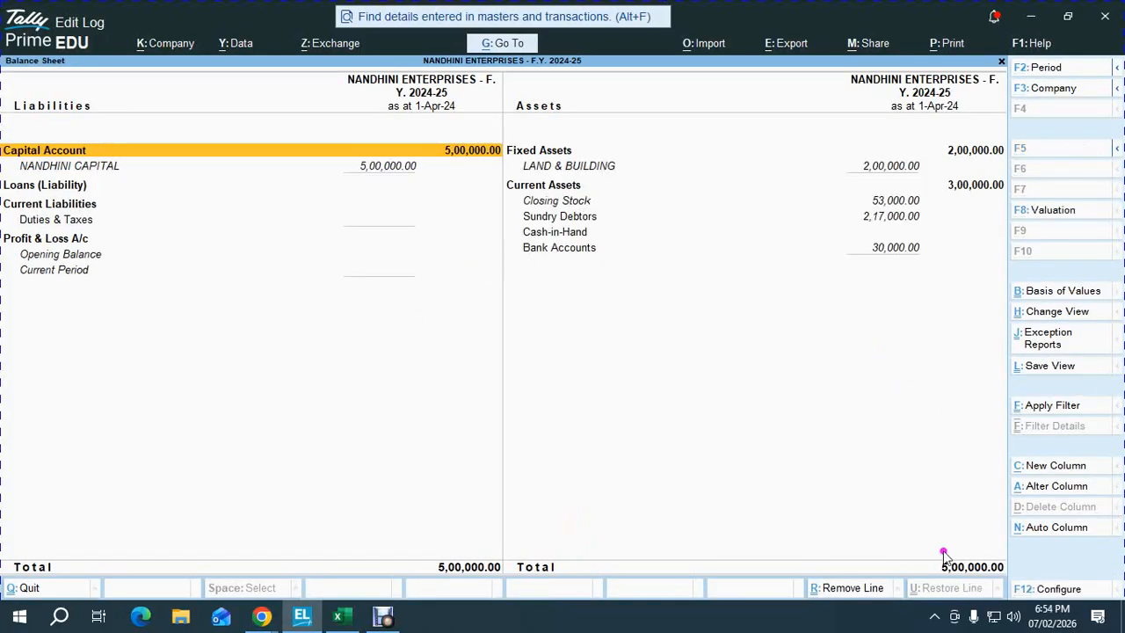
left_click(341, 622)
- Mark checklist steps 4 through 7 as OK in the status column
left_click(366, 452)
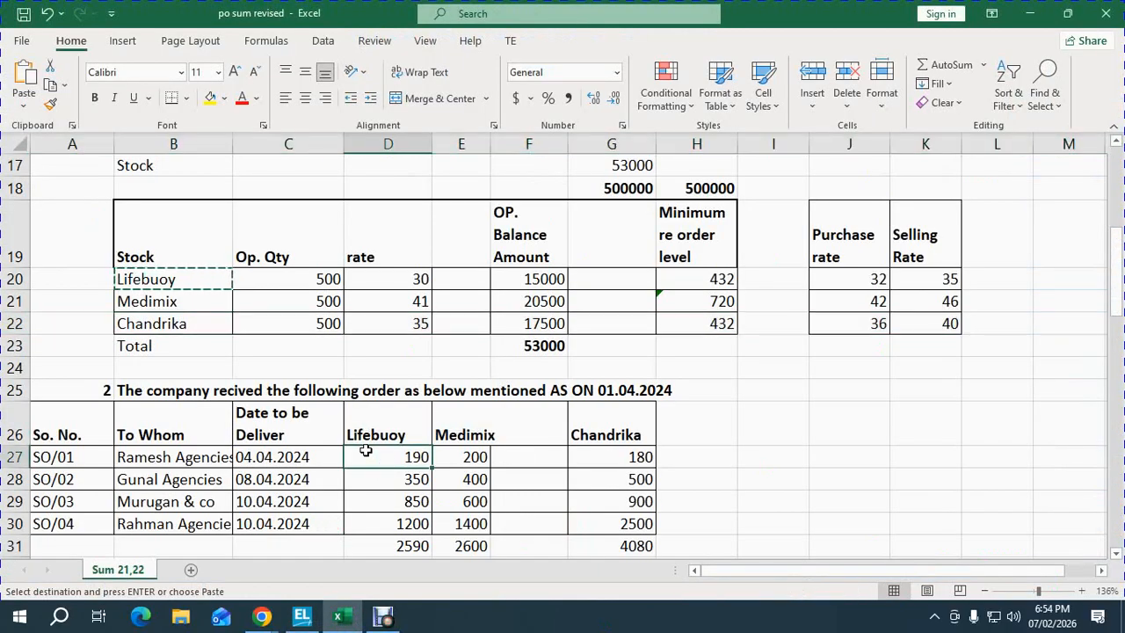
key("ctrl+End")
key("Left")
key("Up")
key("Up")
key("Up")
key("Up")
key("Up")
key("Up")
key("Up")
key("Up")
key("Up")
key("Up")
key("Up")
key("Left")
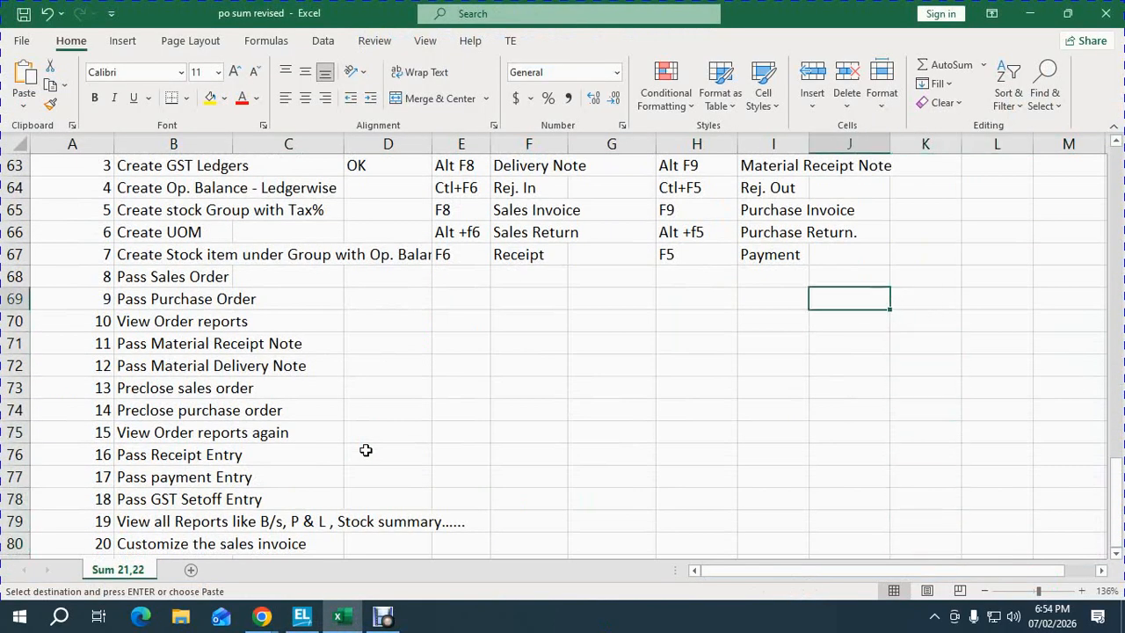
key("Left")
key("Left")
key("Left")
key("Left")
key("Left")
key("Left")
key("Left")
key("Up")
key("Up")
key("Up")
key("Up")
key("Up")
key("Right")
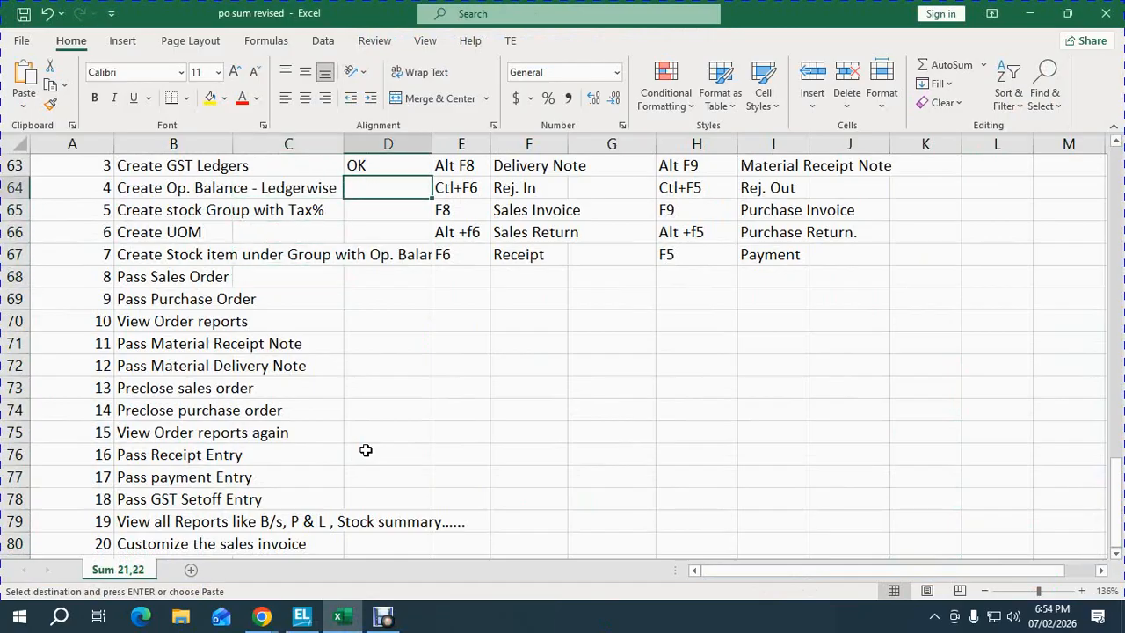
key("Return")
key("Down")
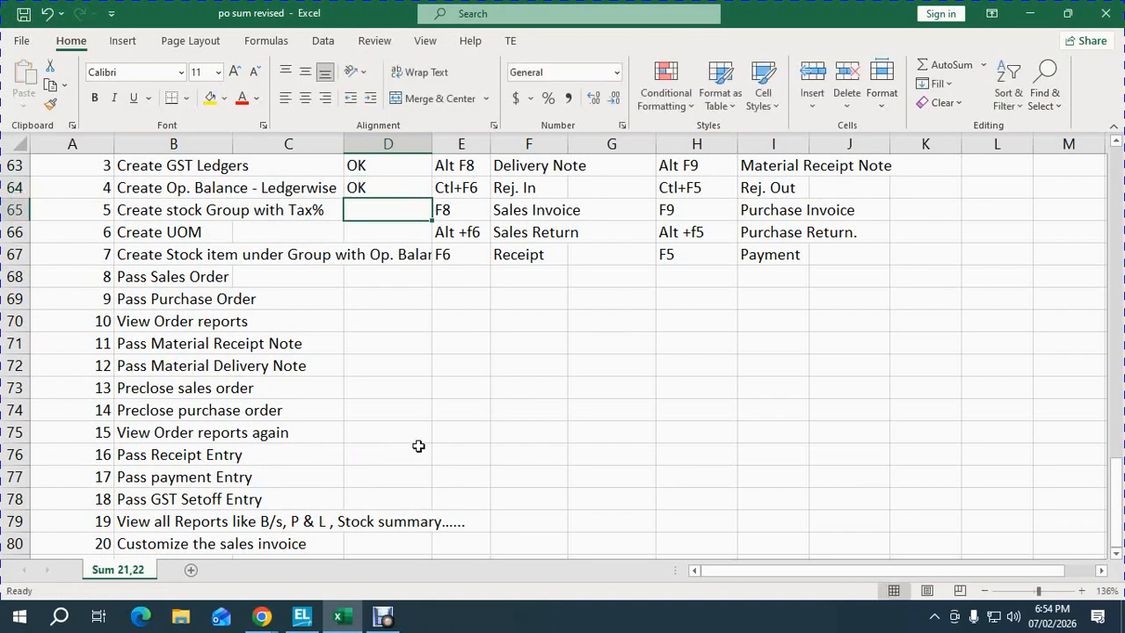
type("OK")
key("Return")
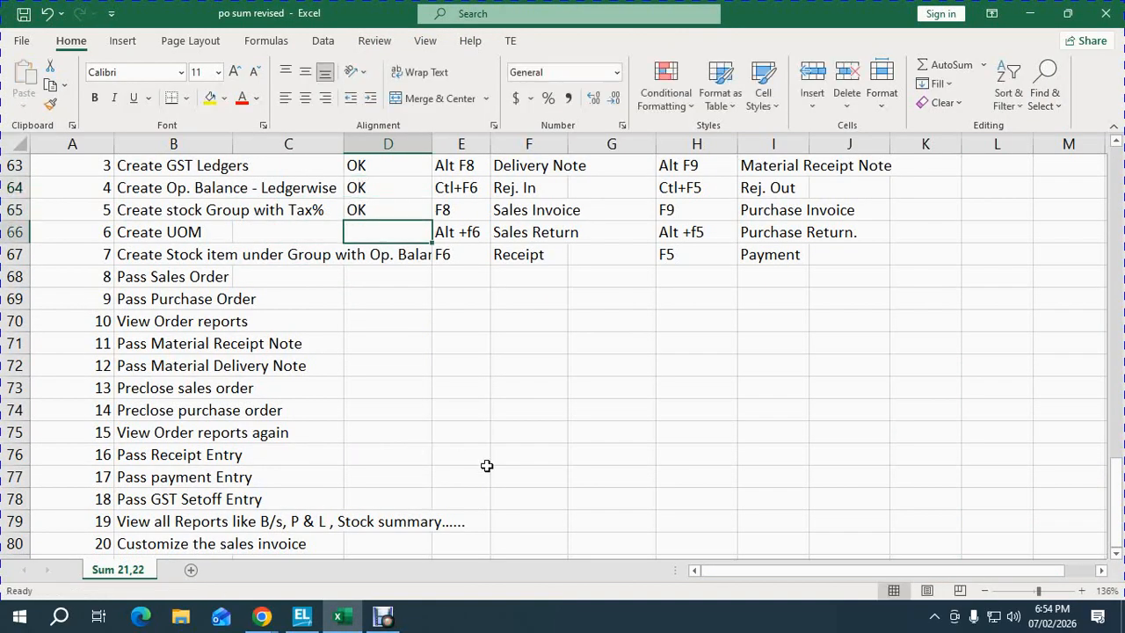
type("OK")
key("Return")
type("OK")
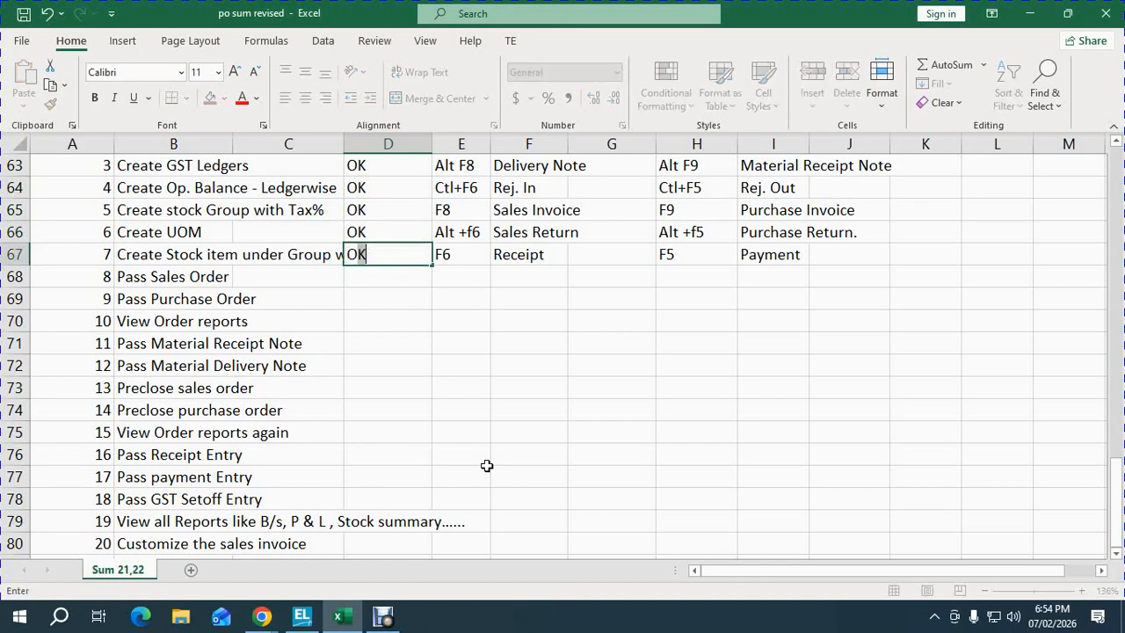
key("Return")
- Copy the pending steps 8–20 and paste them two rows lower
key("Left")
key("Left")
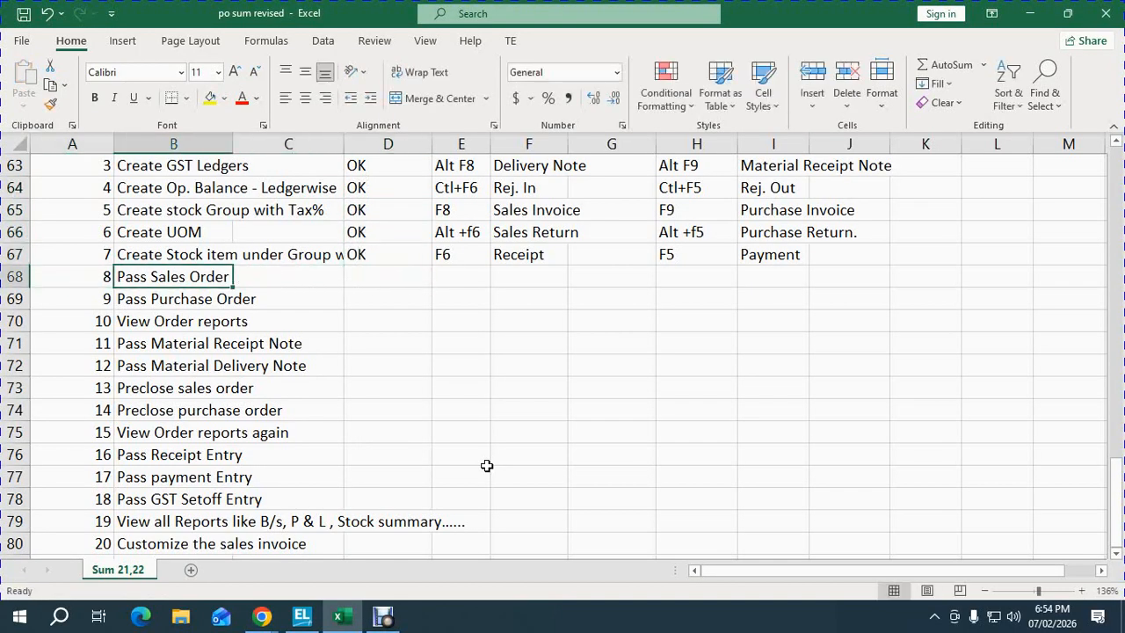
key("Down")
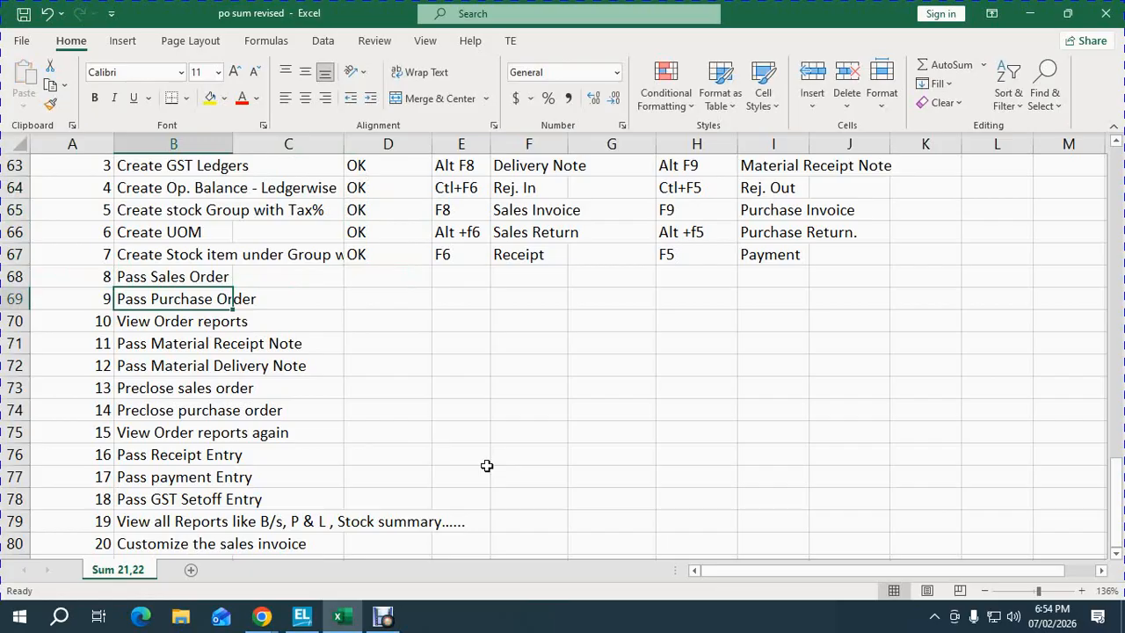
key("Up")
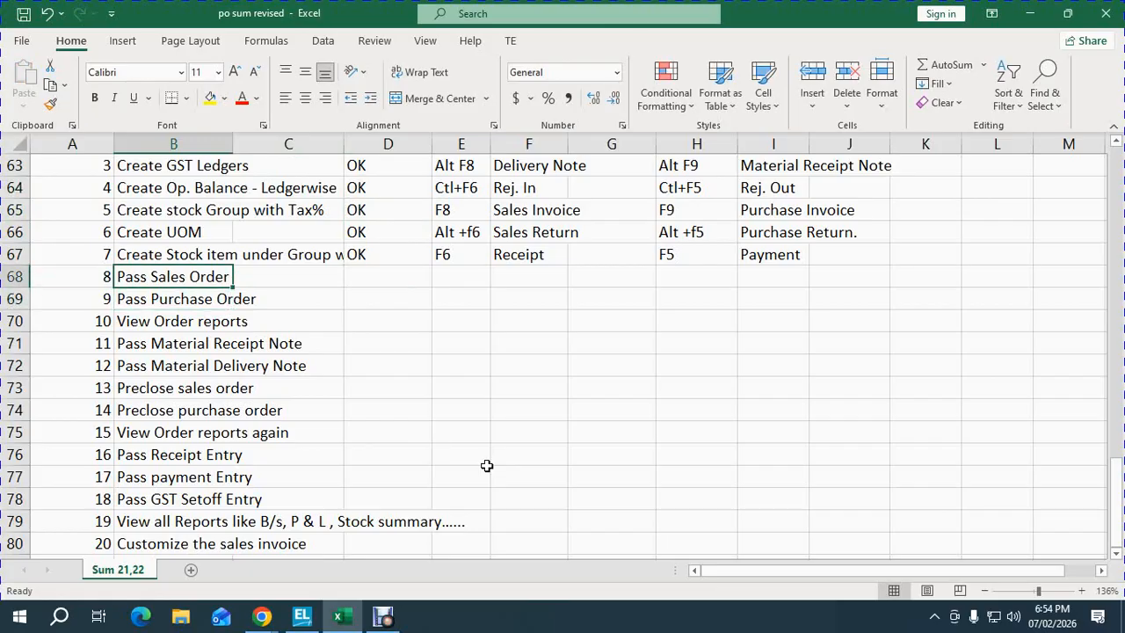
key("ctrl+shift+Down")
key("ctrl+c")
key("Down")
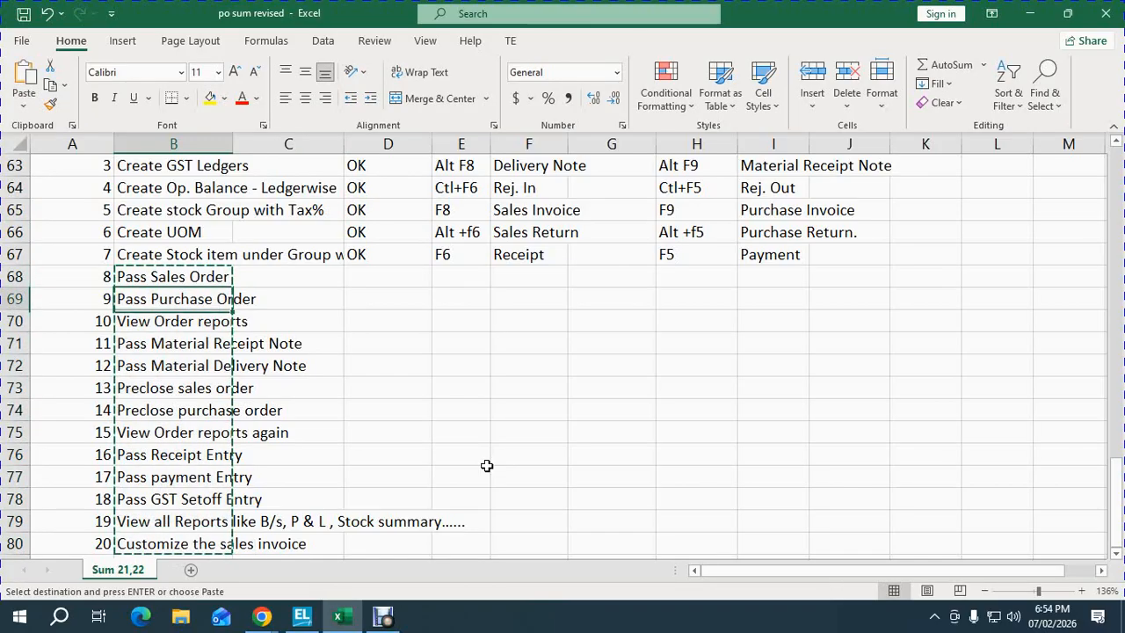
key("Down")
key("ctrl+v")
- Enter 'Alter Purchase Order Vocuher Type' and 'Alter Sales Order Vocuher Type' as steps 8 and 9
key("Up")
key("Up")
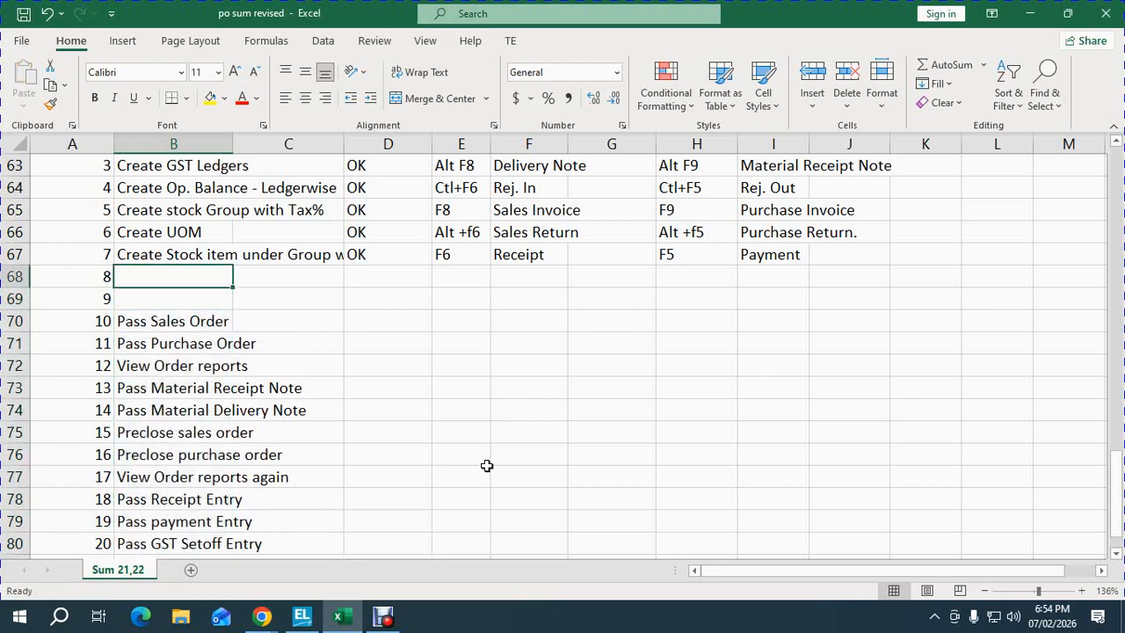
type("Alter")
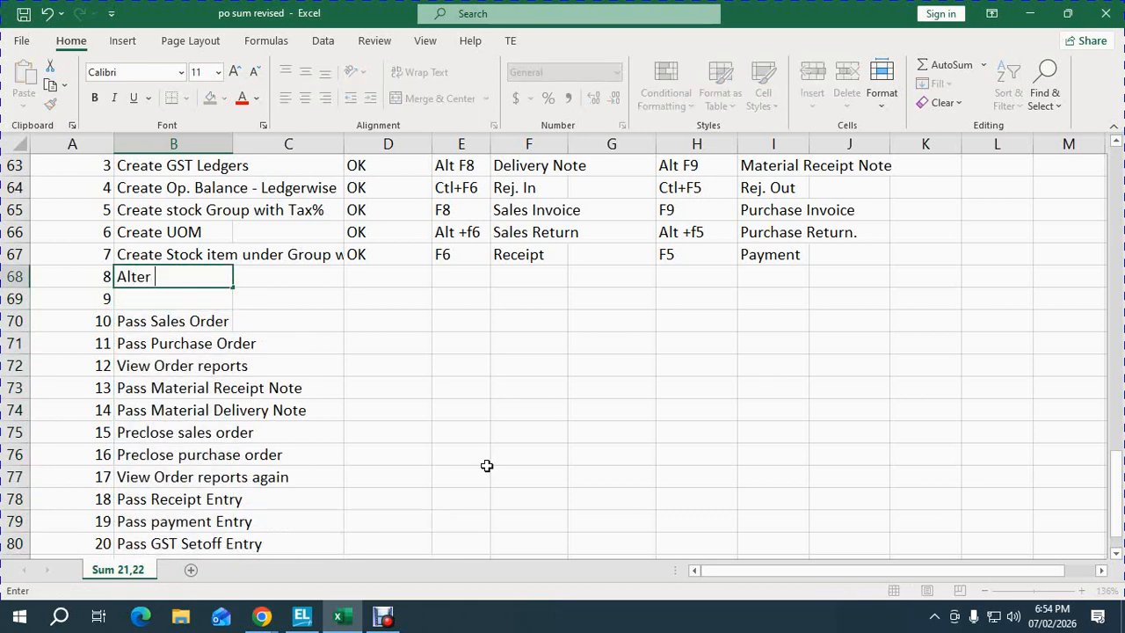
type(" Purchase ORder Vocu")
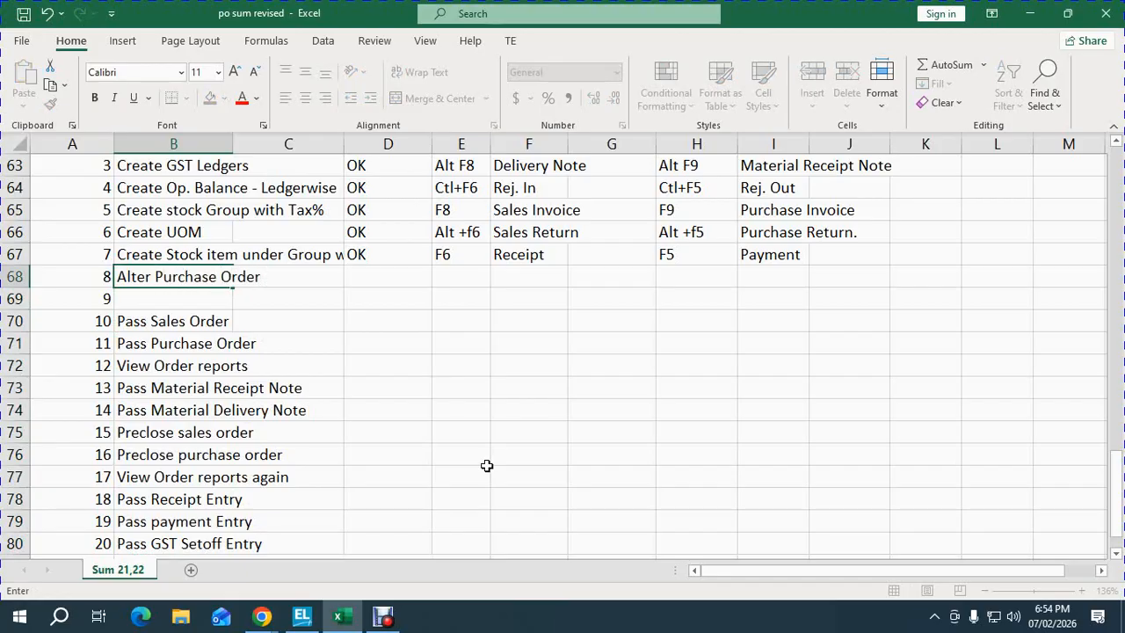
type("Type")
key("Return")
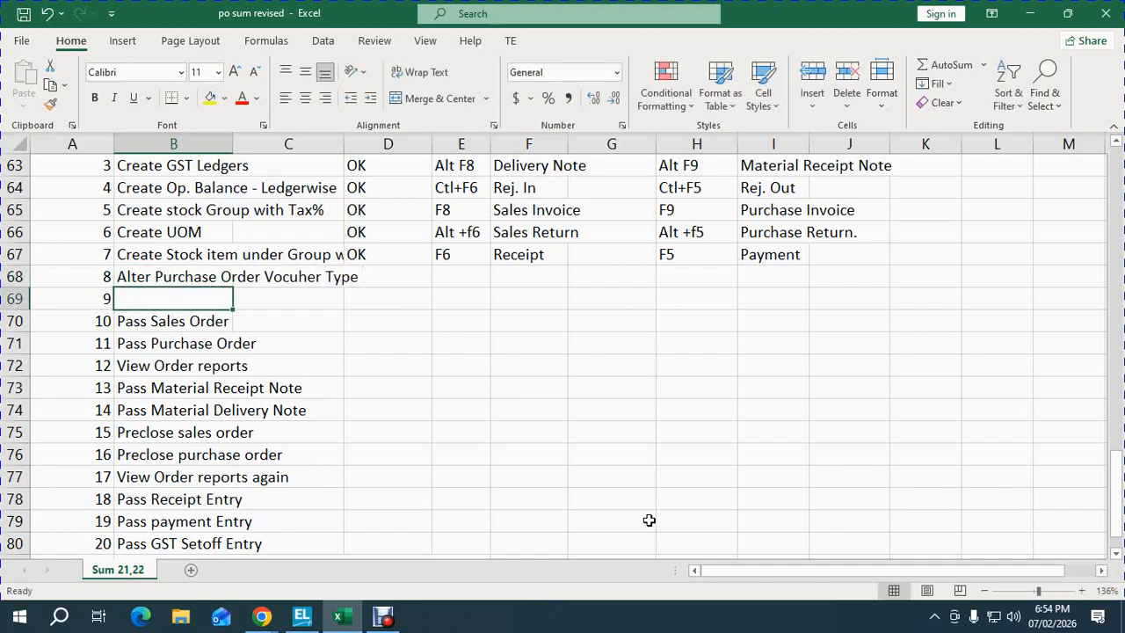
type("Alter SA")
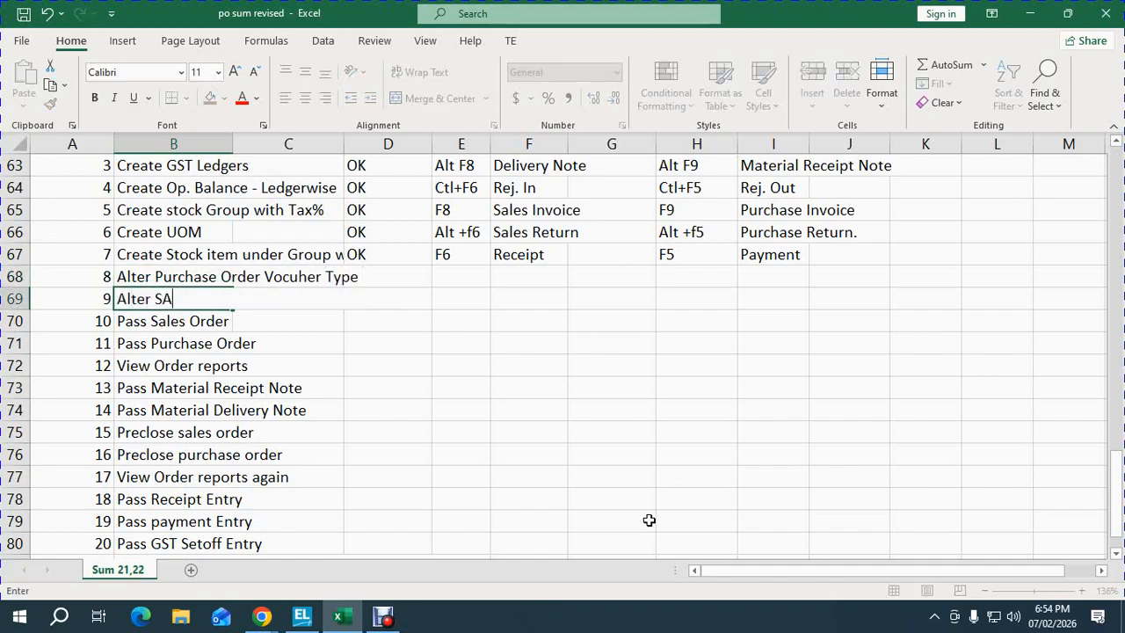
type("les Order ")
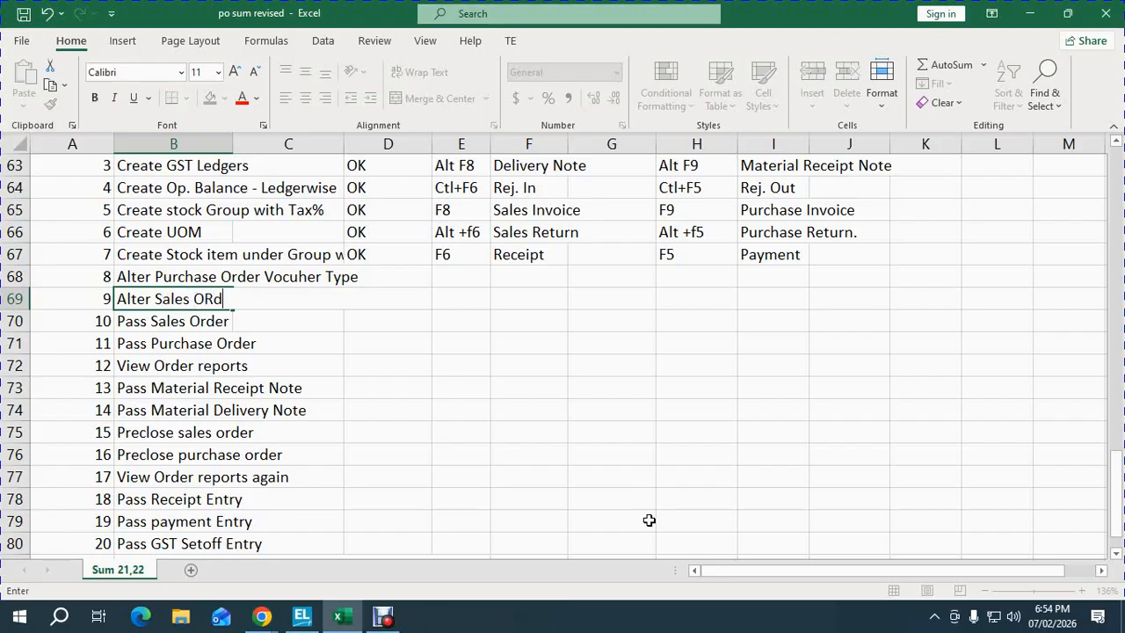
type("Vocuh")
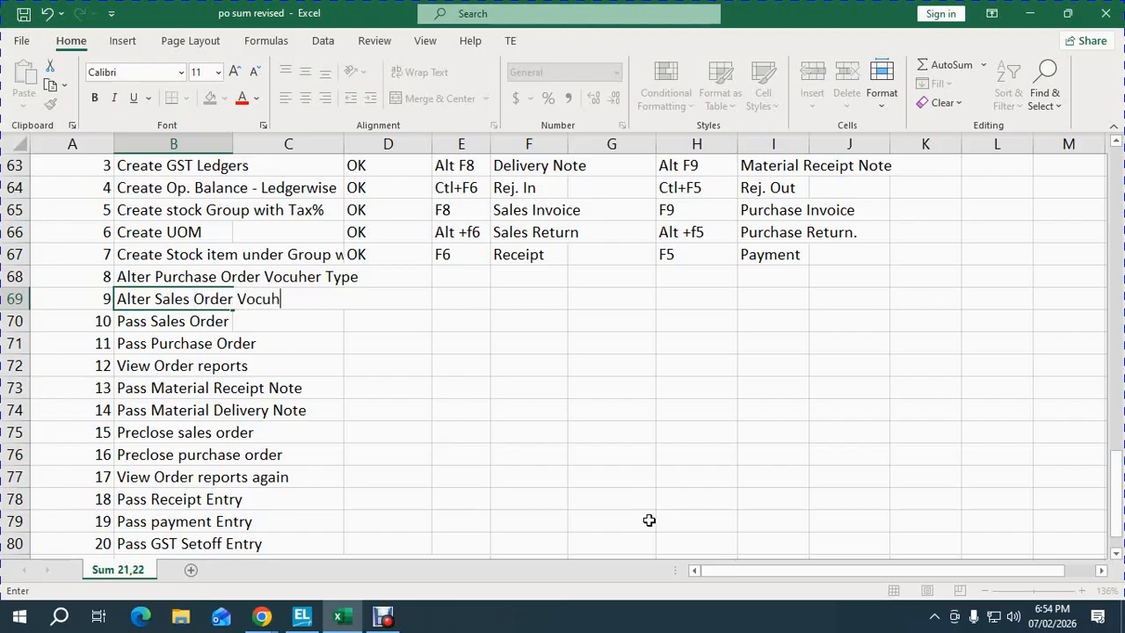
type("er Type")
key("Return")
key("Up")
key("Up")
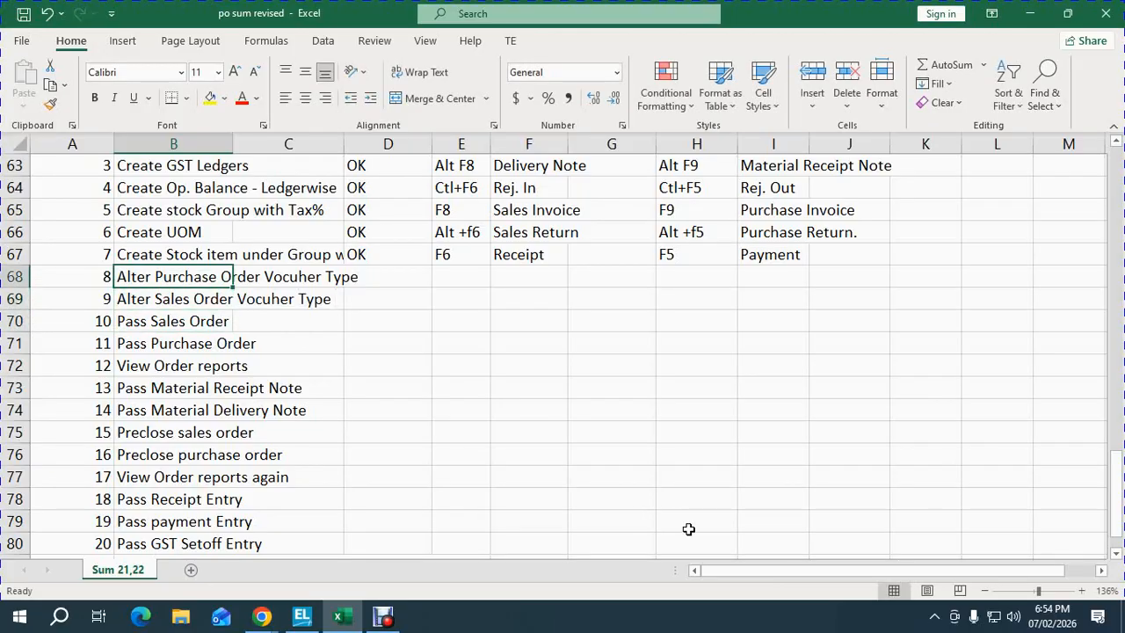
- Close the Balance Sheet report in TallyPrime and return to the spreadsheet
left_click(528, 499)
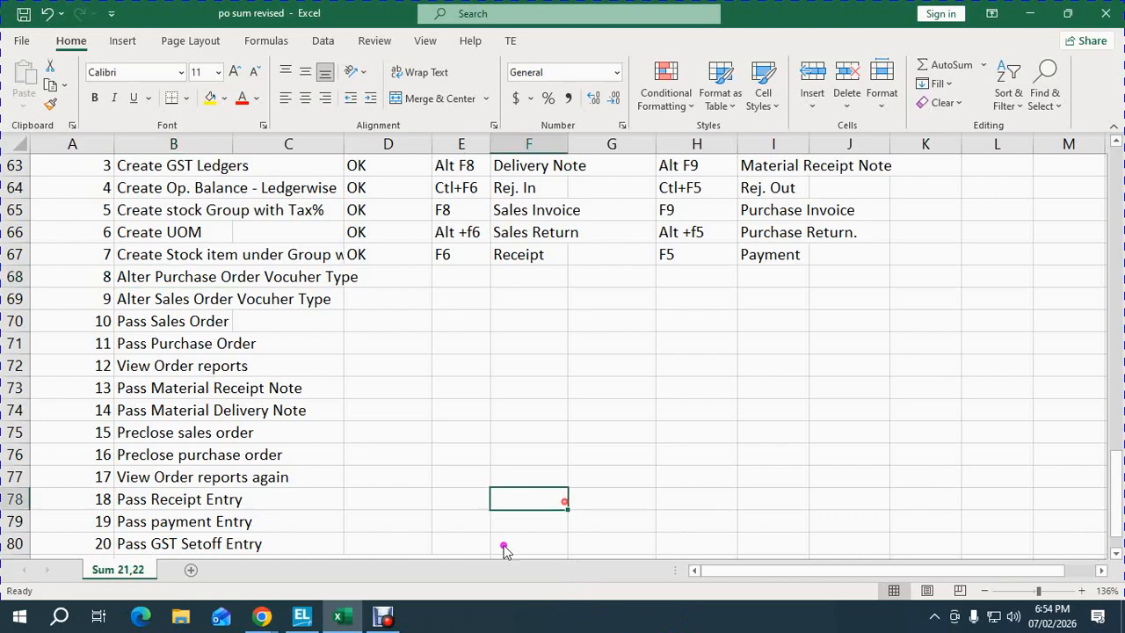
left_click(302, 618)
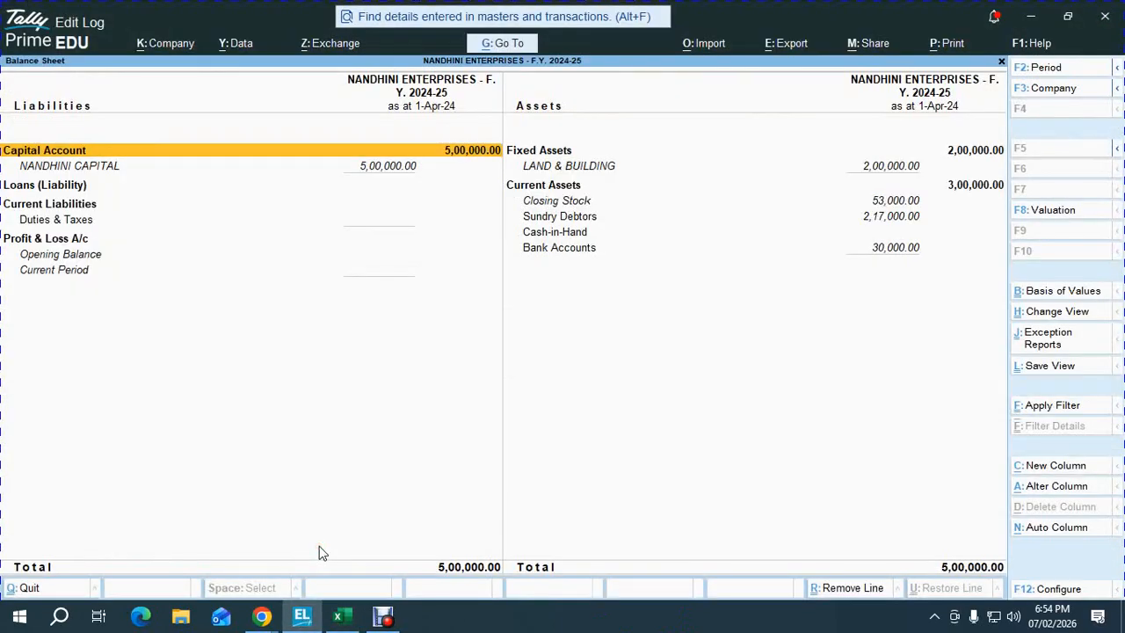
key("Escape")
key("alt+Tab")
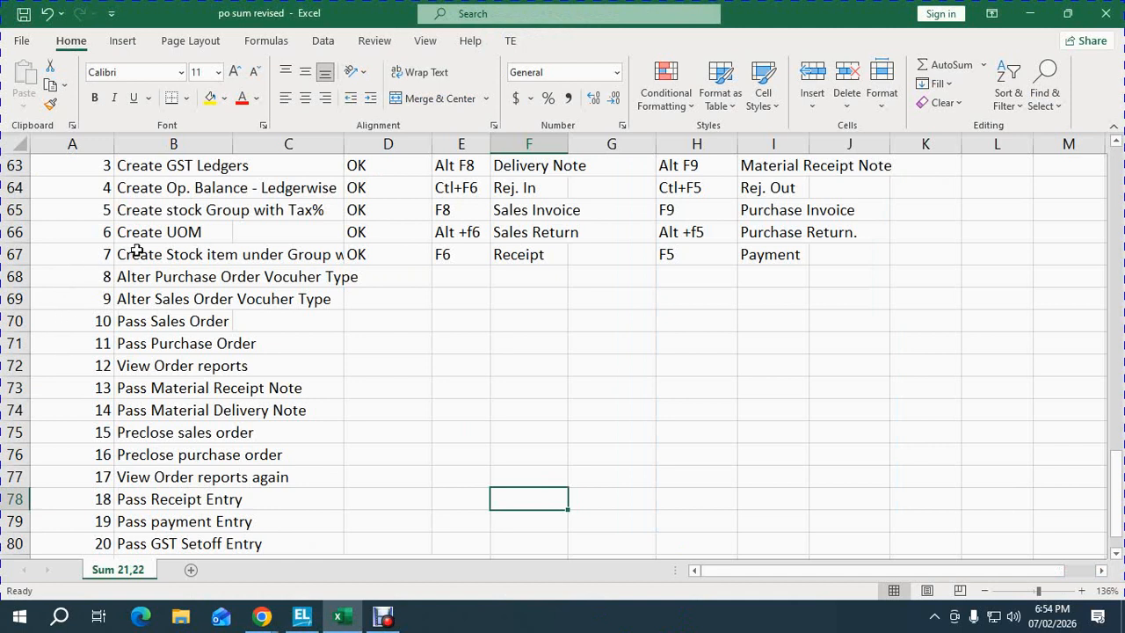
- Bold the step 7–8 descriptions and re-enter step 7's status as ok
left_click_drag(138, 253, 142, 274)
key("ctrl+b")
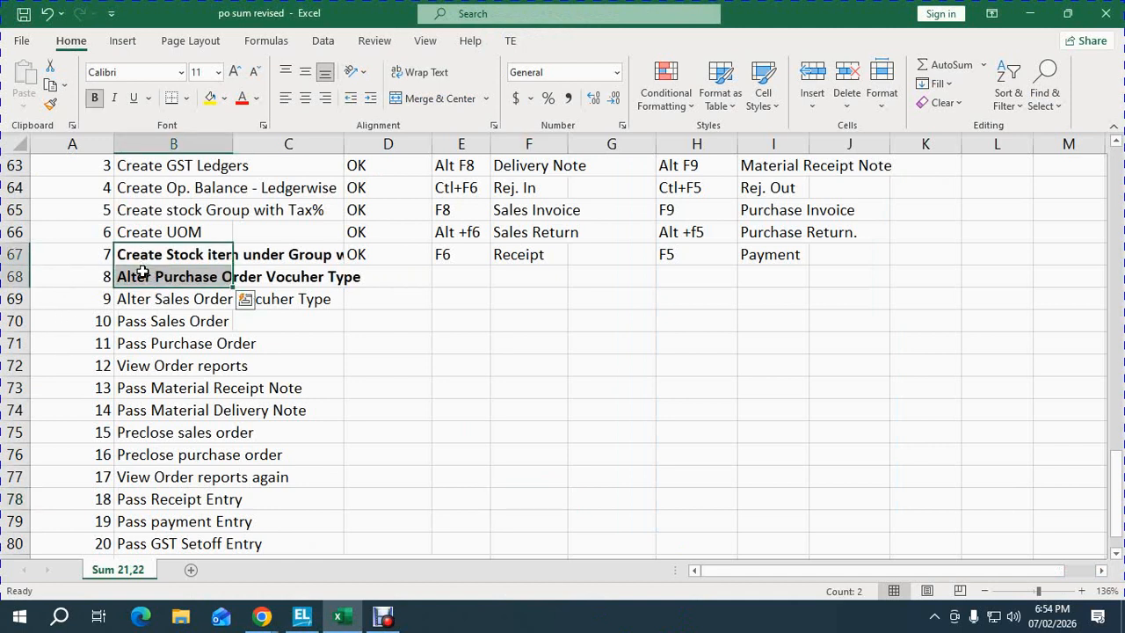
left_click(379, 251)
key("Delete")
key("Down")
key("Down")
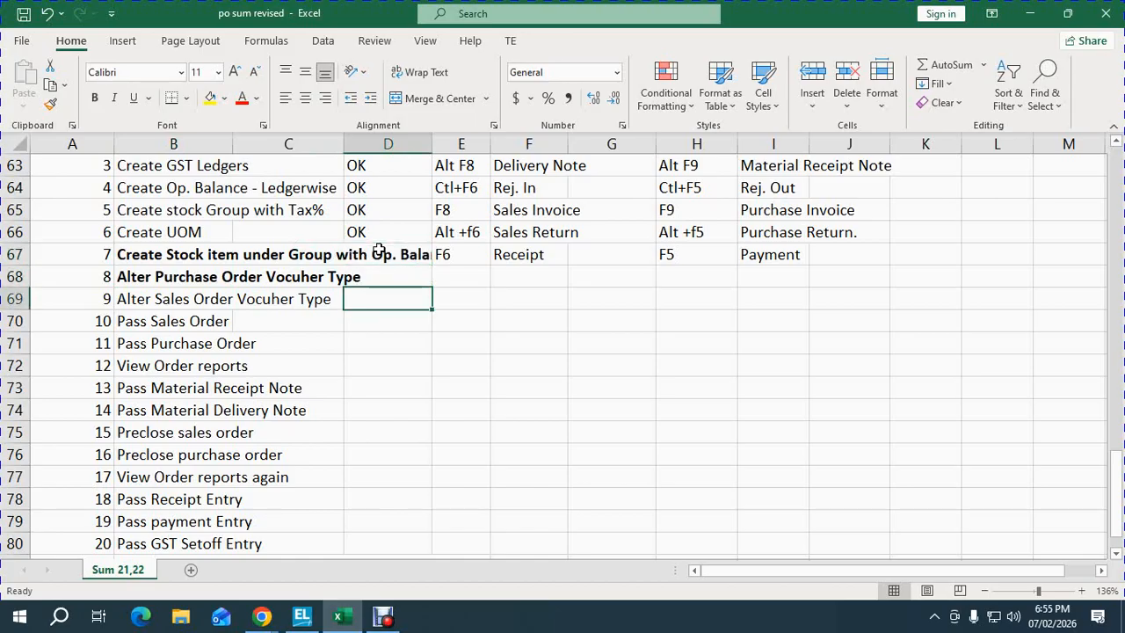
key("Up")
key("Up")
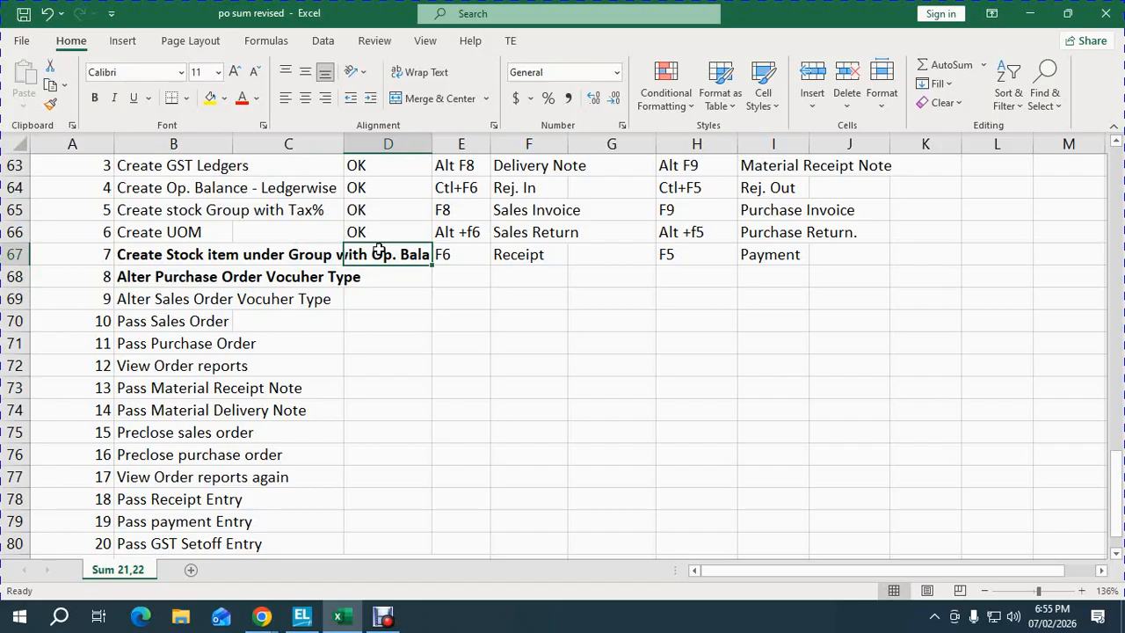
key("Left")
key("Left")
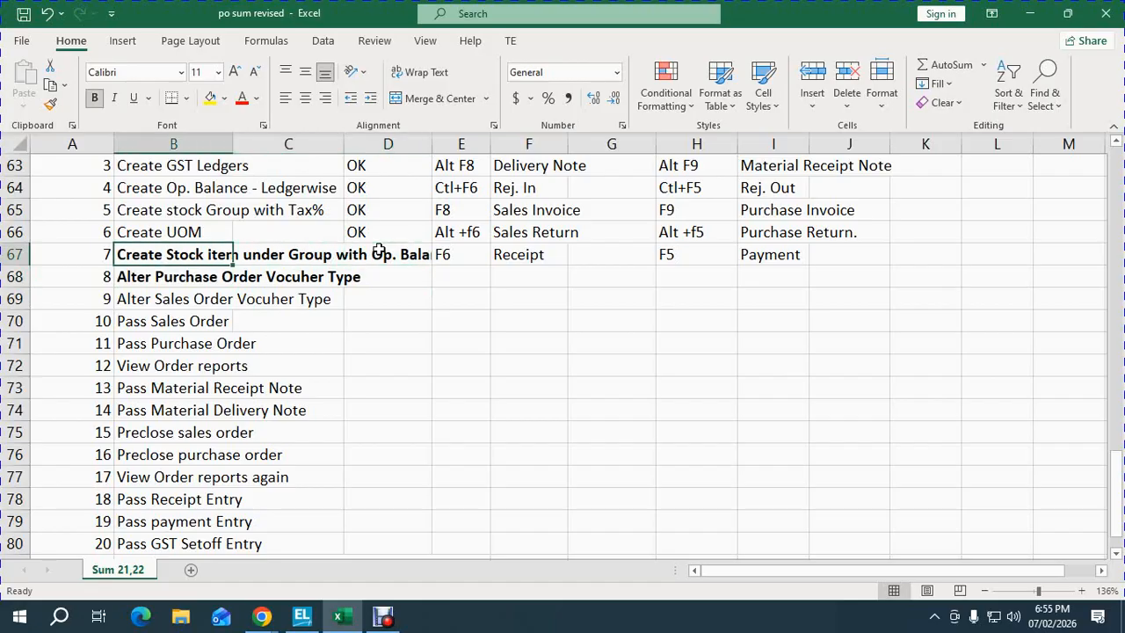
key("Down")
key("Up")
left_click(386, 262)
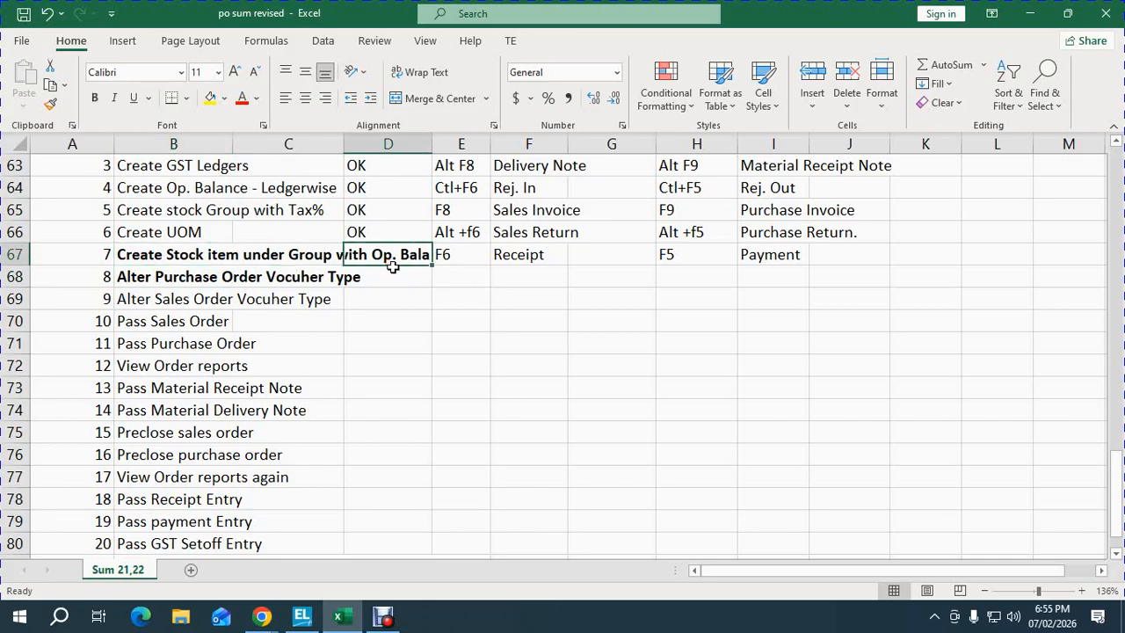
type("ok")
key("Return")
- Make the step 8 and 9 task names bold red and unbold step 7
key("Left")
key("Left")
key("Down")
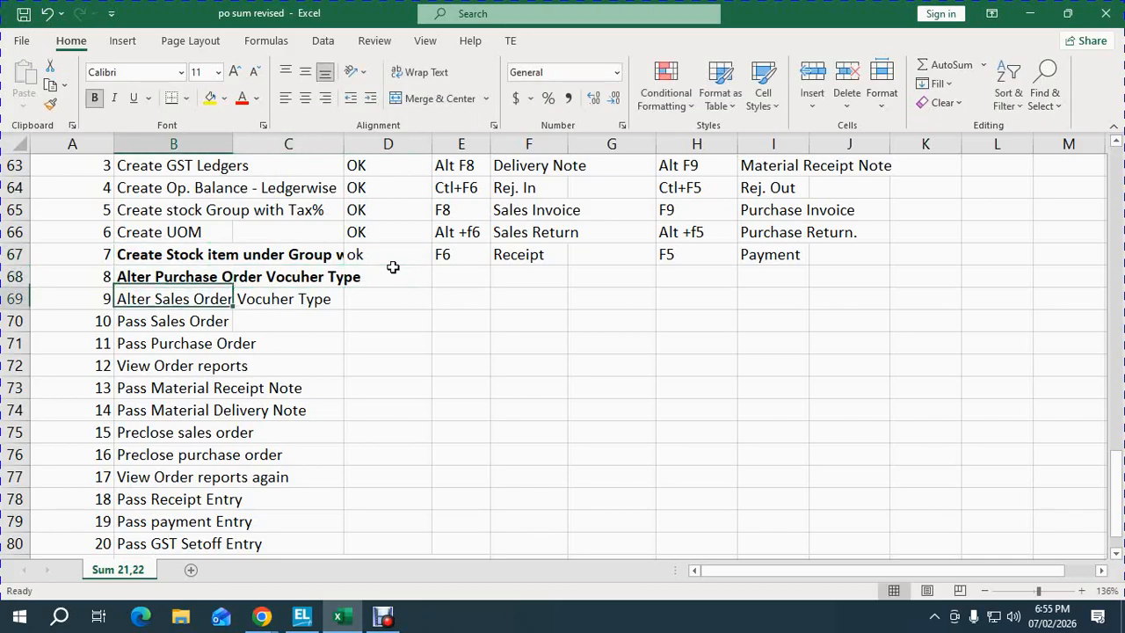
key("ctrl+b")
key("Up")
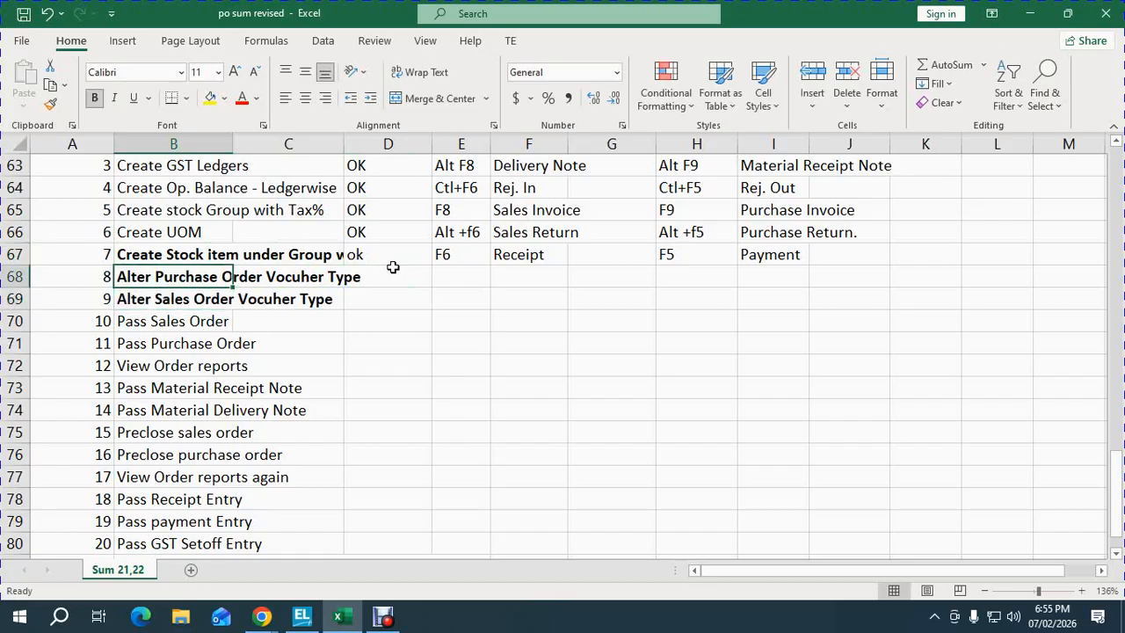
key("shift+Down")
left_click(243, 100)
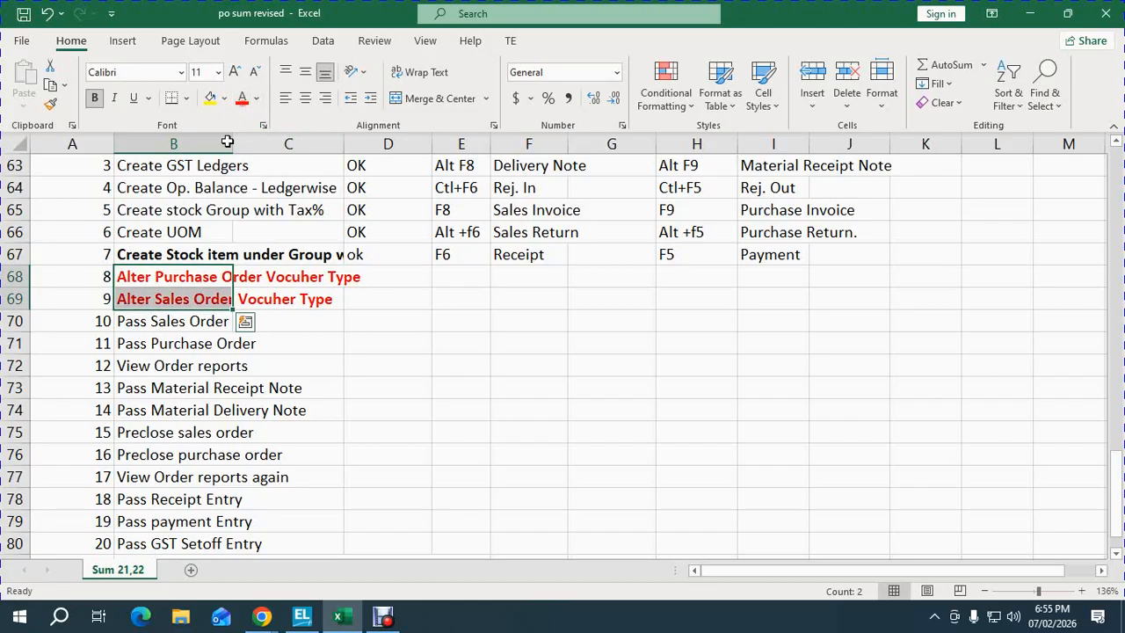
left_click(198, 254)
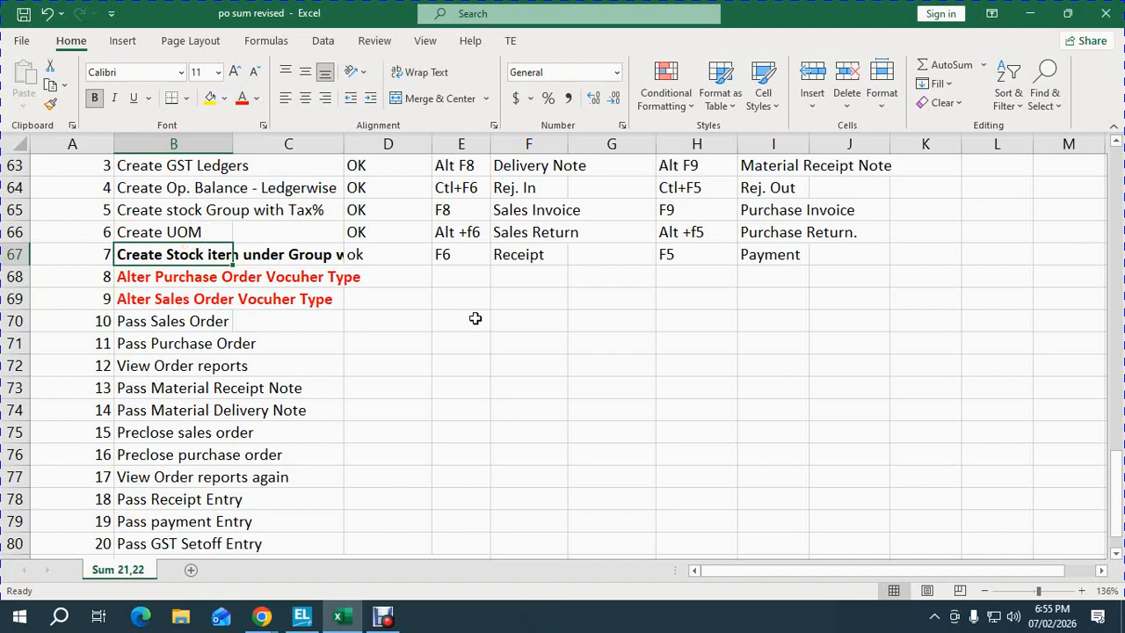
key("ctrl+b")
key("Down")
key("Down")
key("Down")
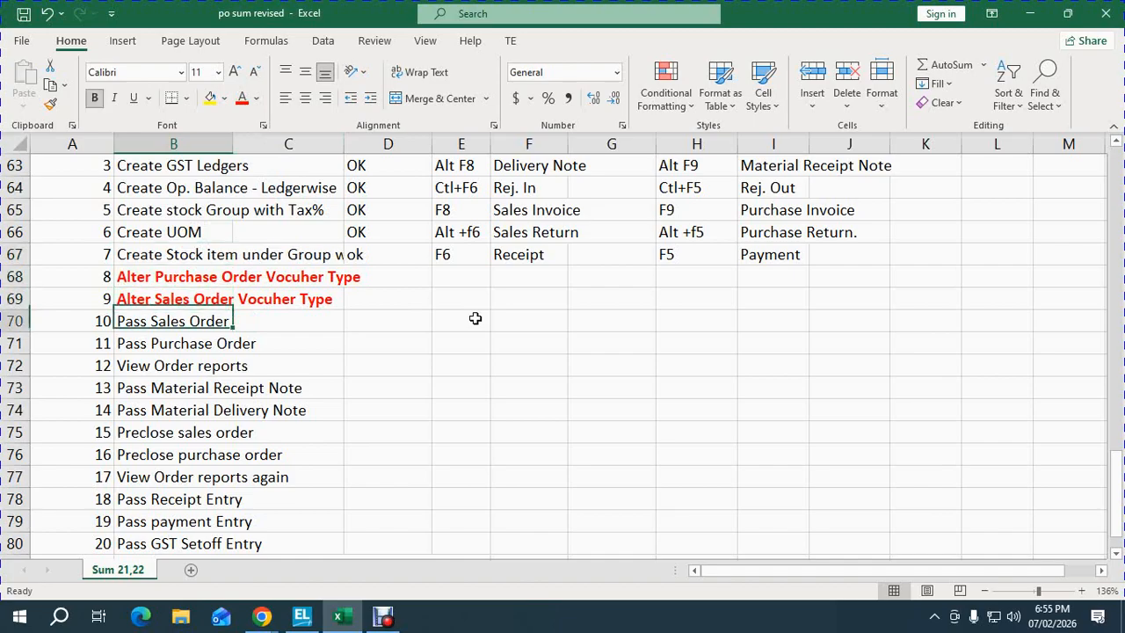
key("Up")
key("Up")
key("Right")
key("Right")
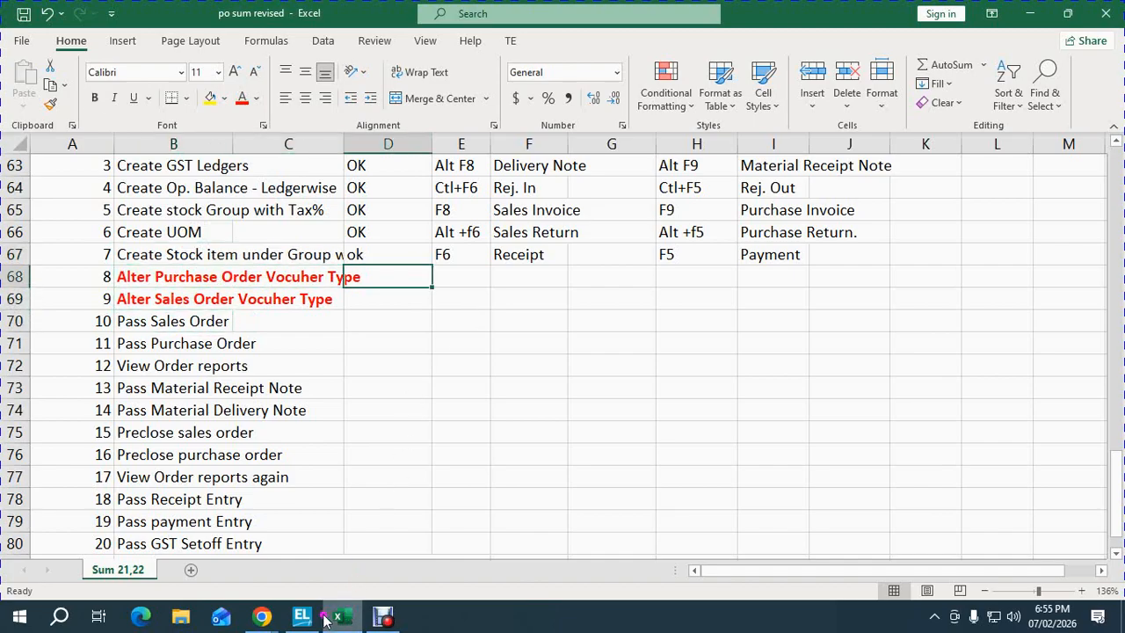
mouse_move(302, 616)
left_click(310, 563)
- Open the Purchase Order voucher type for alteration
key("Up")
key("Up")
key("Up")
key("Up")
key("Up")
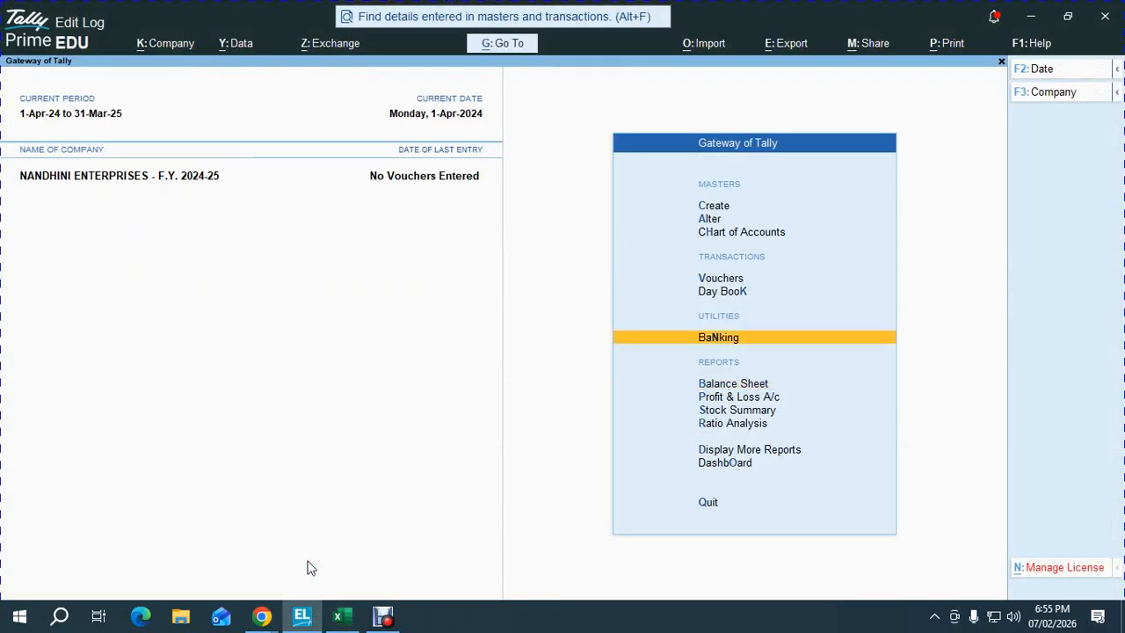
key("Return")
key("Down")
key("Down")
key("Down")
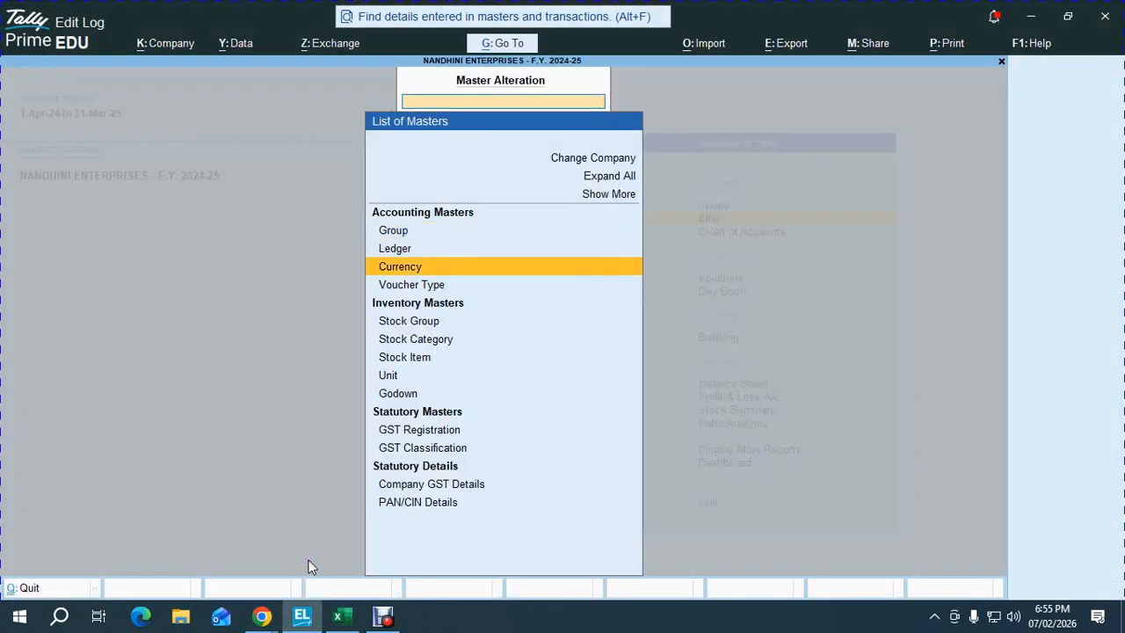
key("Return")
type("Pur")
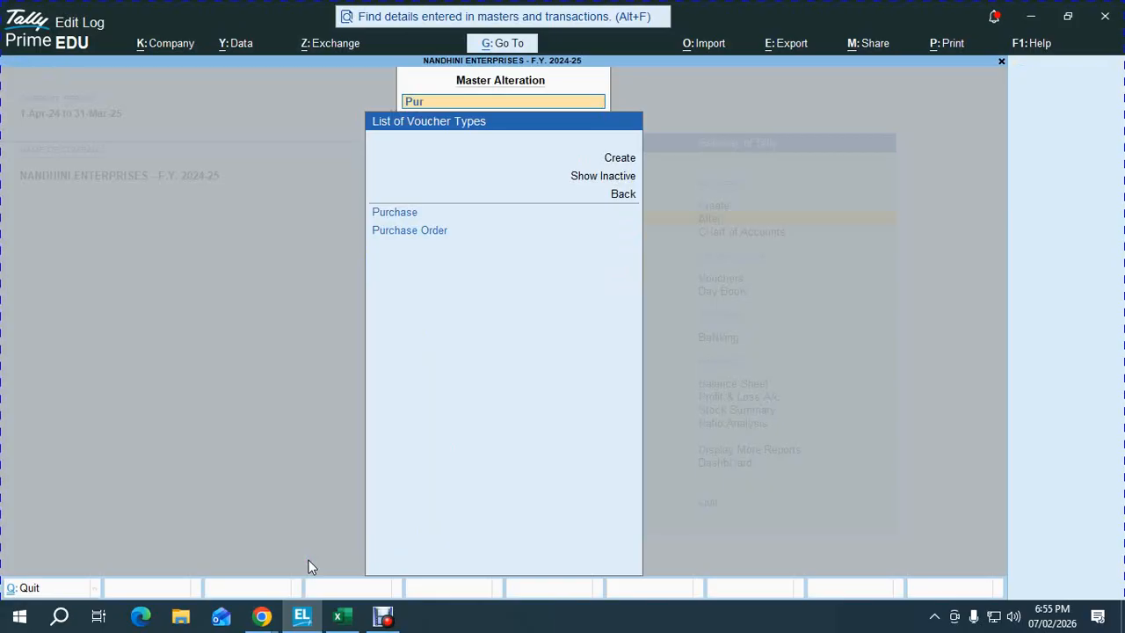
key("Down")
key("Return")
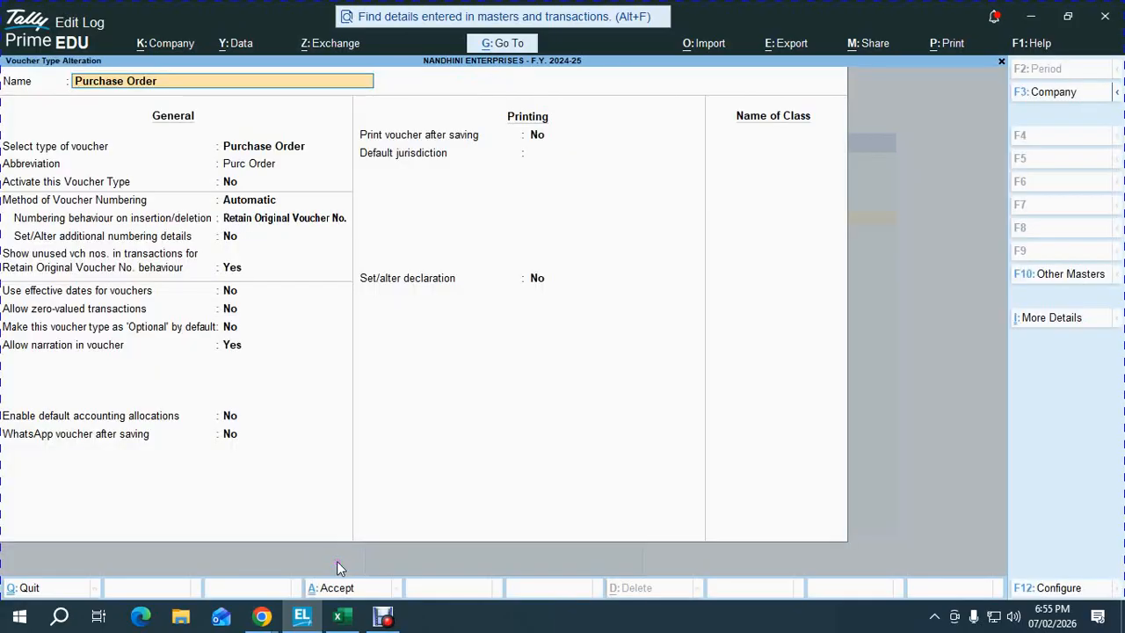
- Name the class GST LOCAL PURCHASE with a 100% GST LOCAL PURCHASE allocation
key("Return")
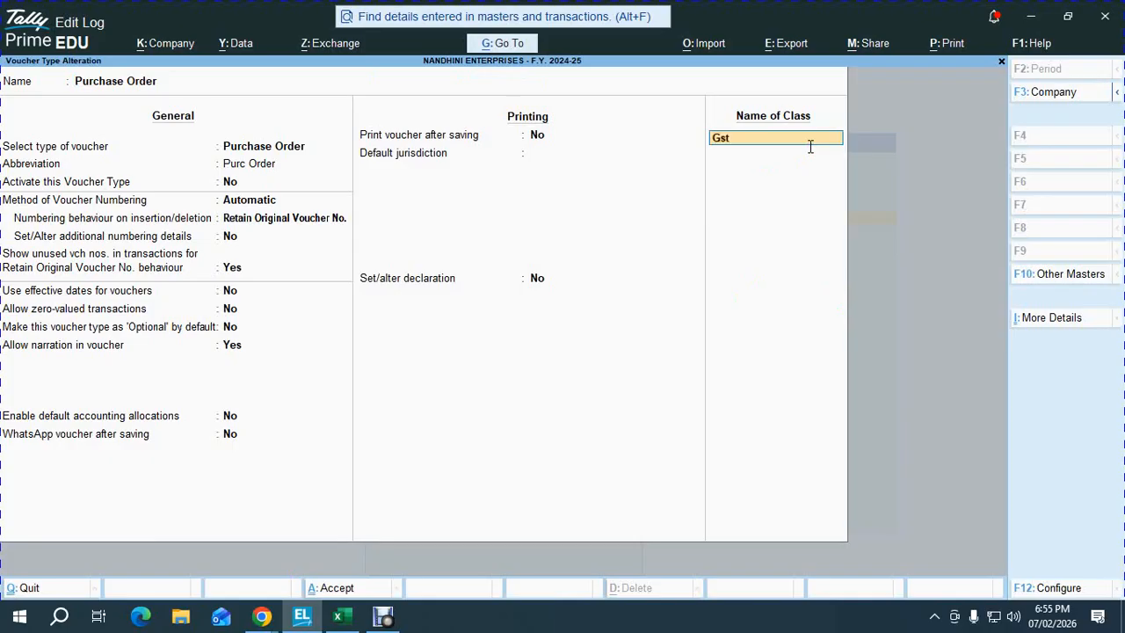
key("BackSpace")
key("BackSpace")
type("GST LOCAL PURCHASE")
key("Return")
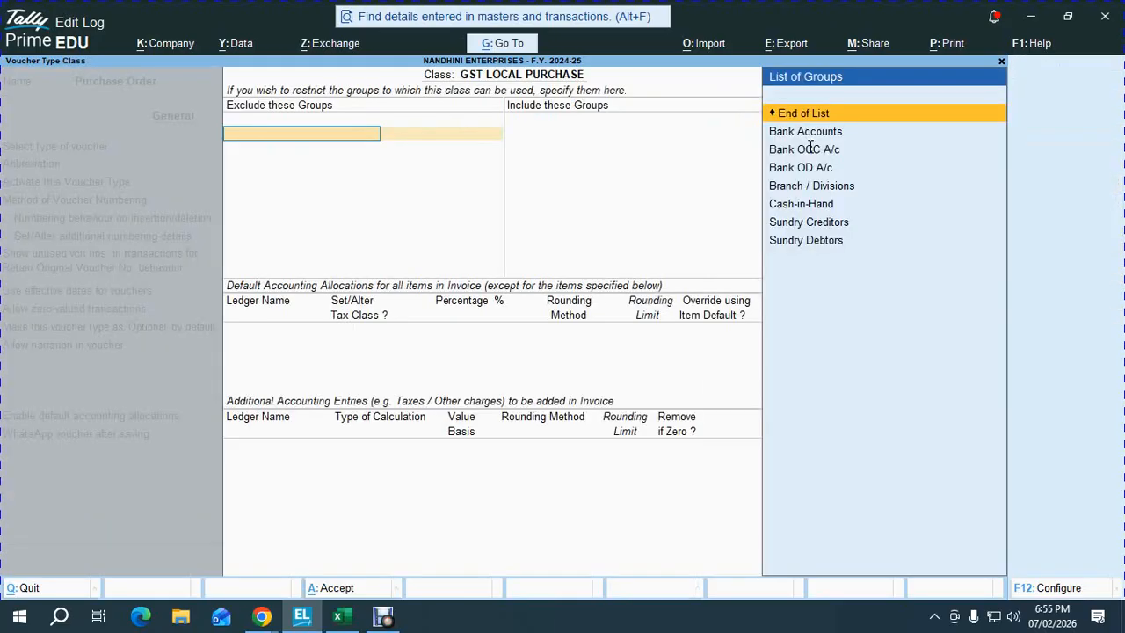
key("Return")
key("Return")
key("Return")
key("Return")
key("Return")
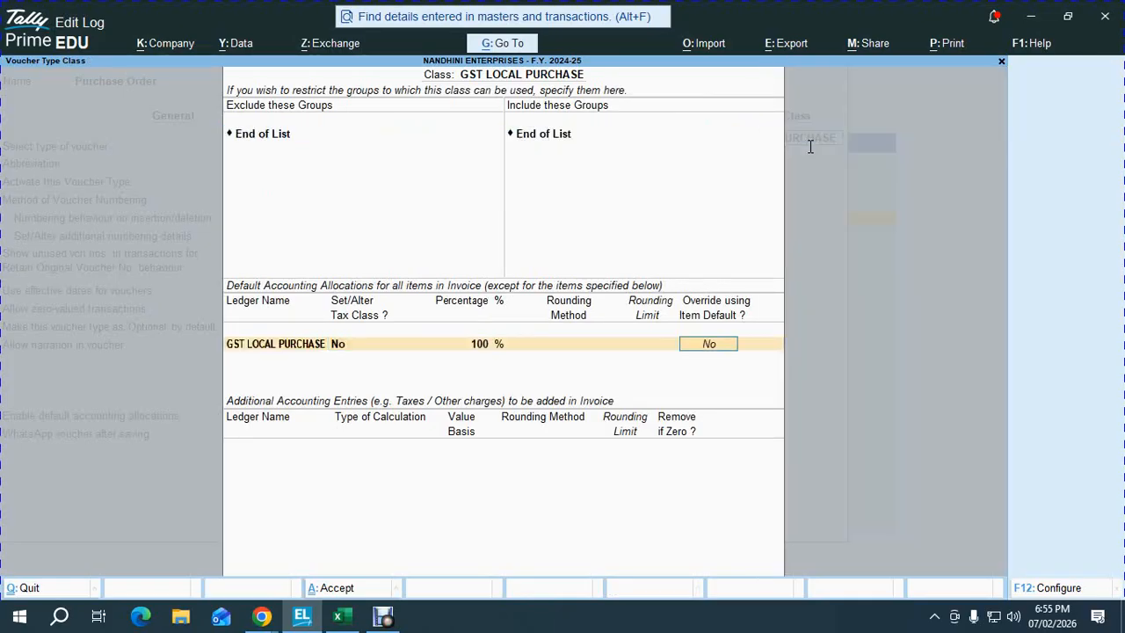
key("Return")
- Add INPUT CGST, INPUT SGST and ROUND OFF (Normal Rounding, limit 1) entries
type("IN")
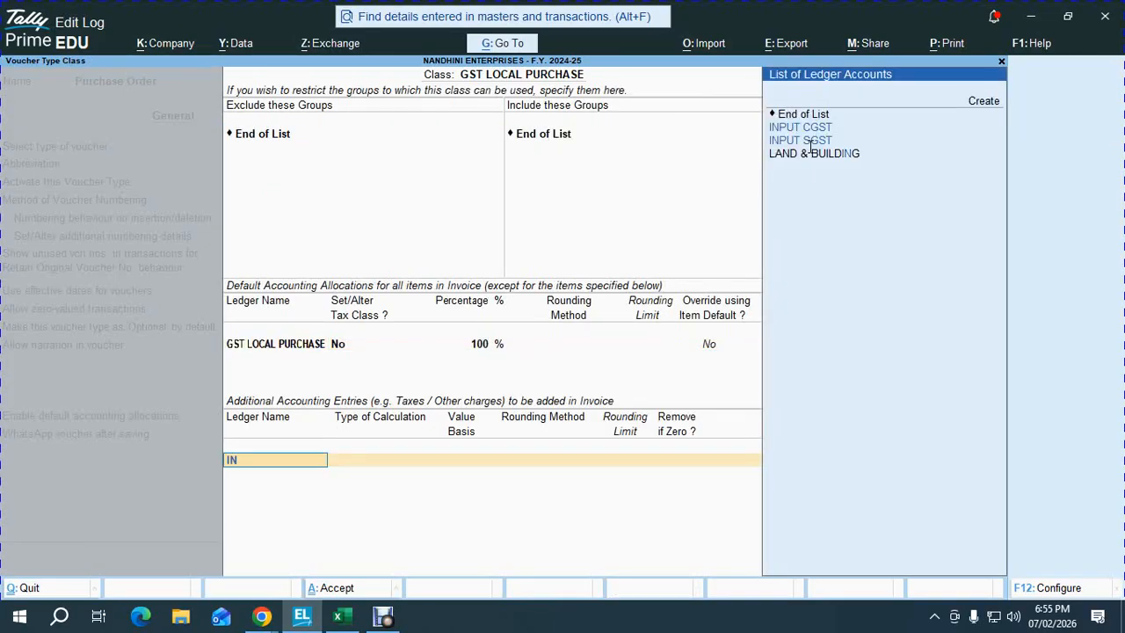
key("Down")
key("Return")
key("Return")
type("IN")
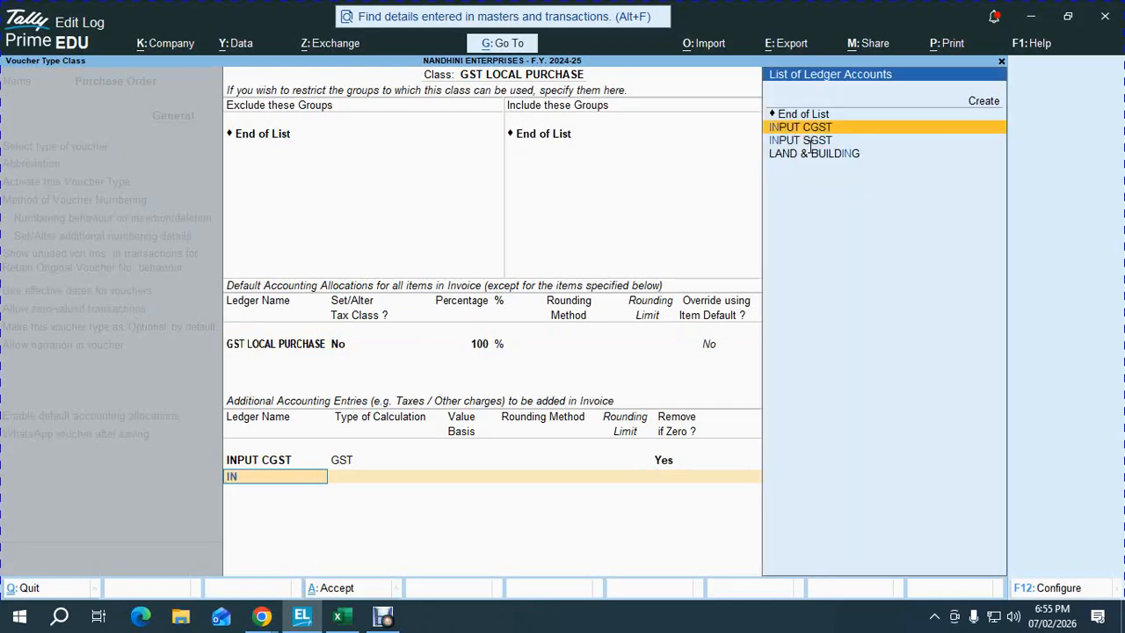
key("Down")
key("Return")
key("Return")
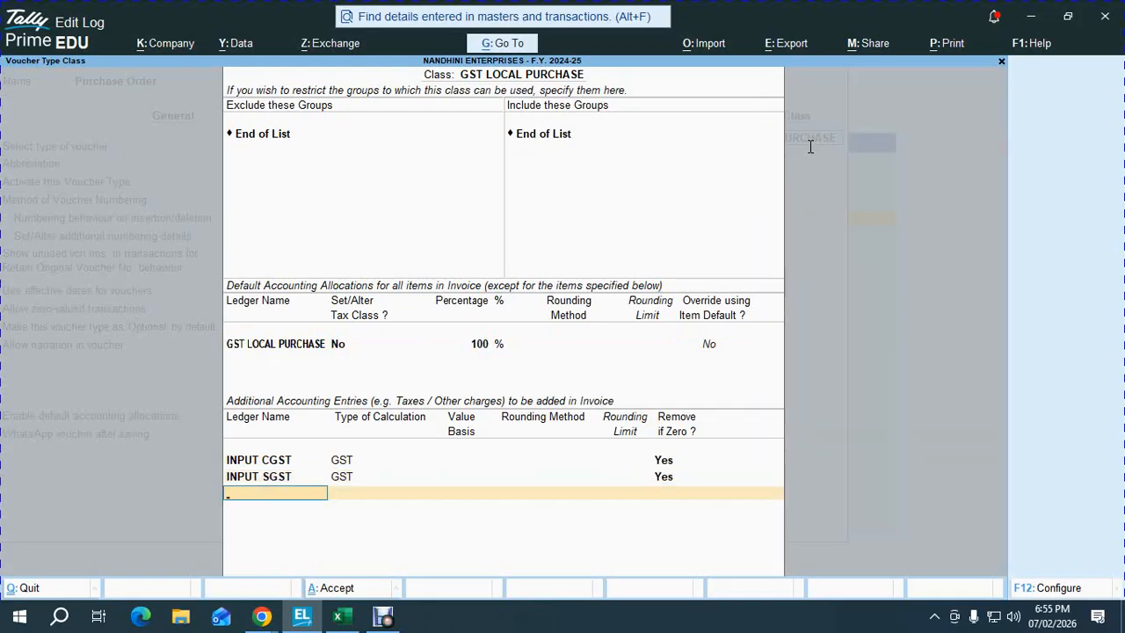
type("ROUN")
key("Return")
type("as t")
key("Return")
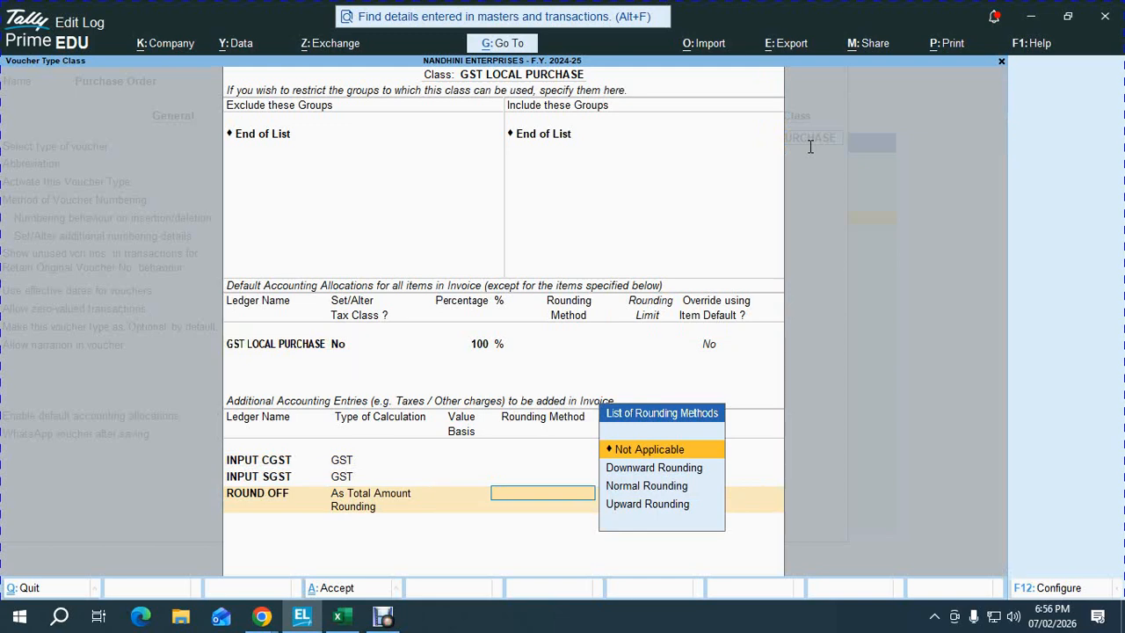
key("Down")
key("Down")
key("Return")
key("Return")
key("Return")
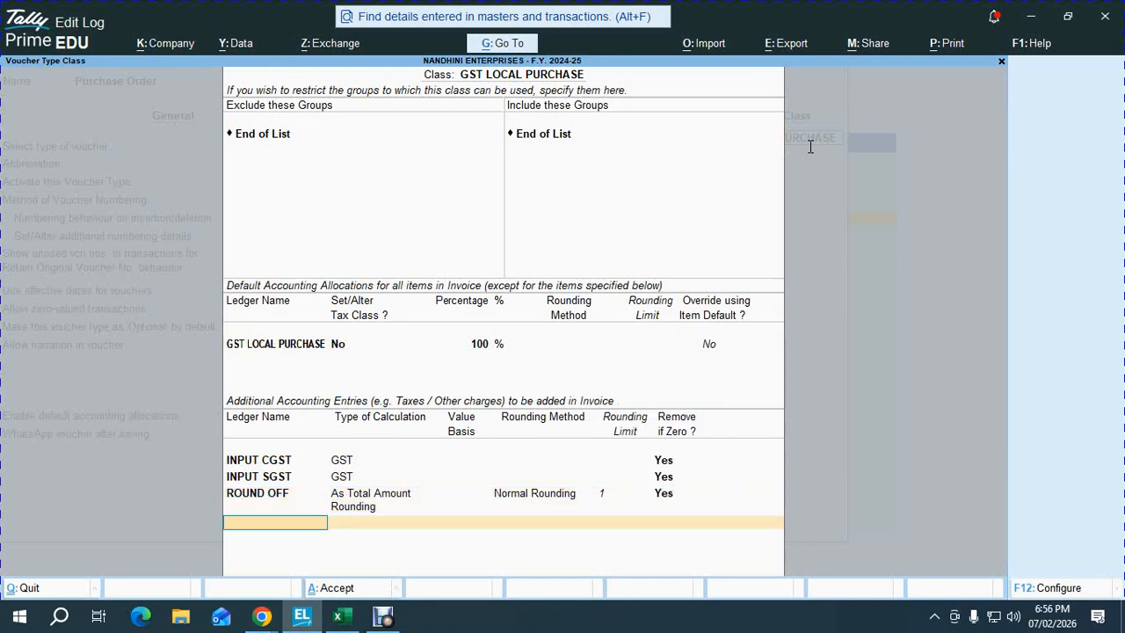
key("Return")
key("Return")
key("Return")
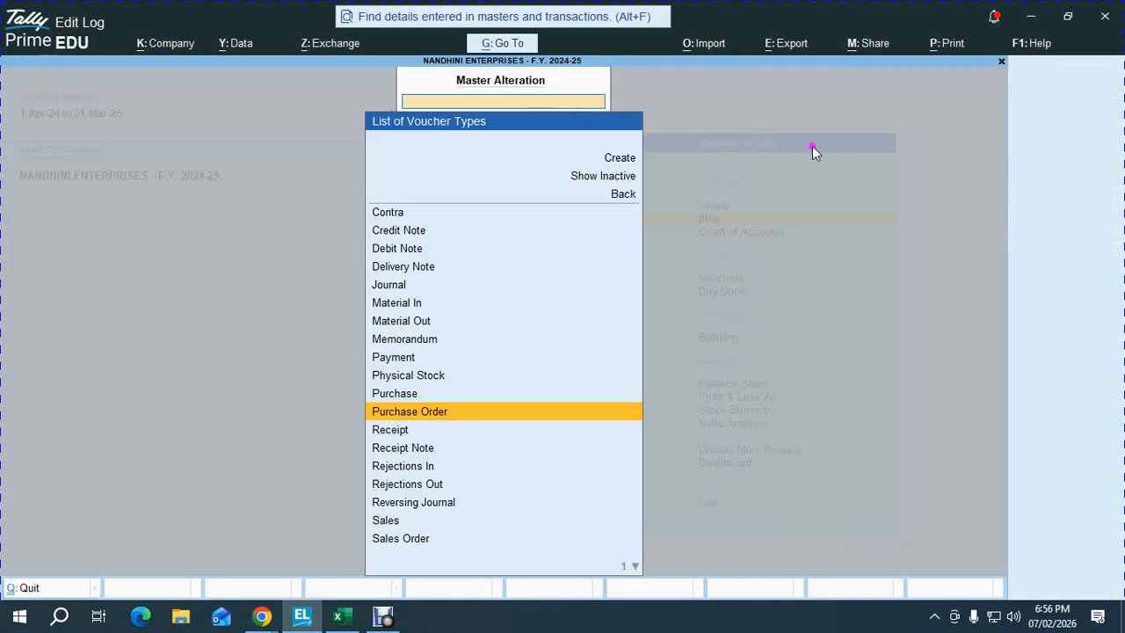
- Open the Sales Order voucher type and make Template 1 the default print template
type("SALE")
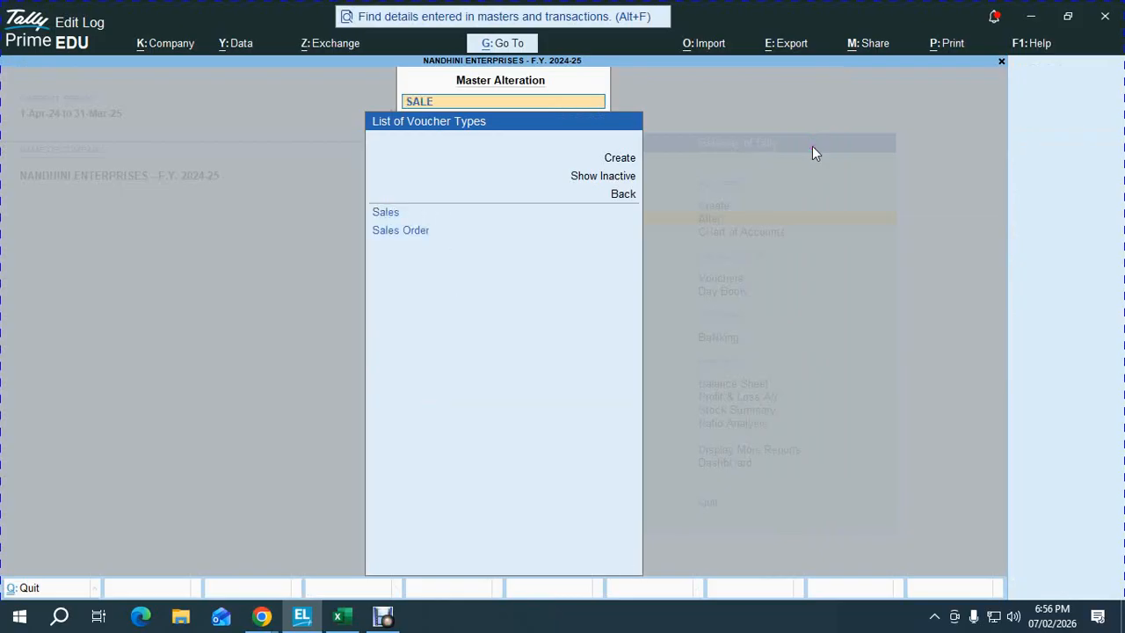
key("Down")
key("Return")
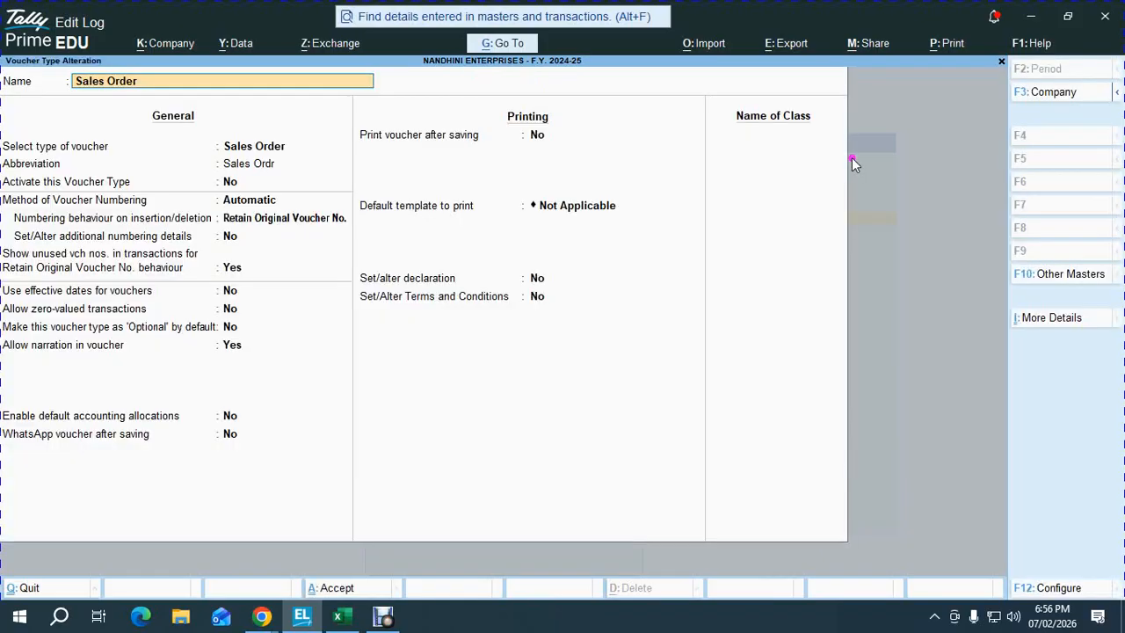
key("Return")
key("Return")
key("Return")
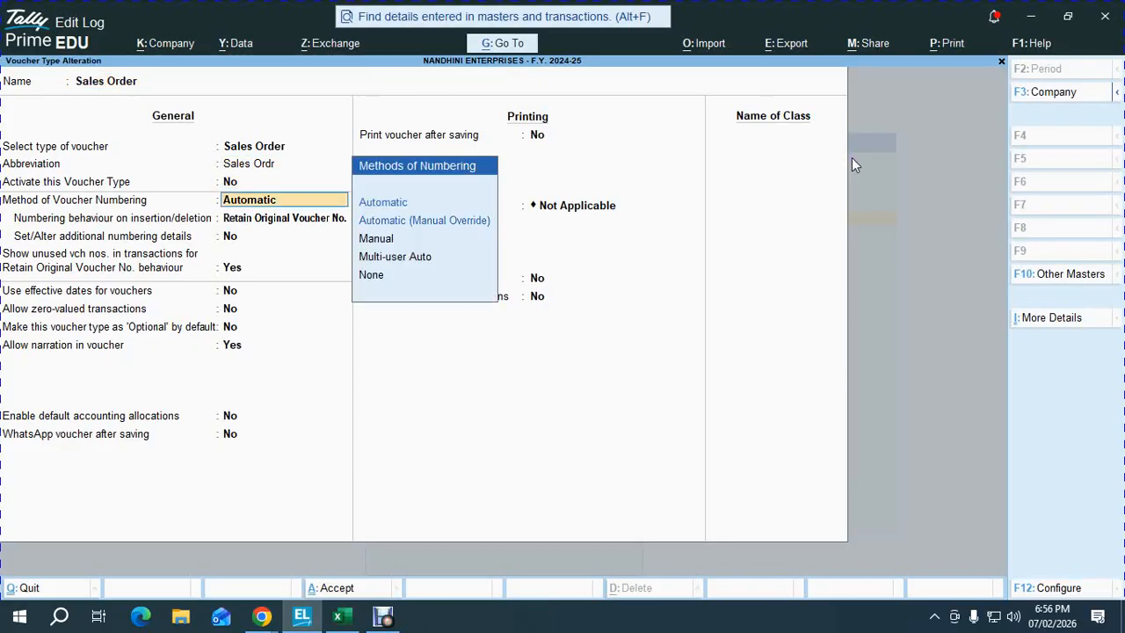
key("Return")
key("Return")
key("Return")
key("Return")
key("Return")
key("Return")
key("Return")
key("Return")
key("Return")
key("Return")
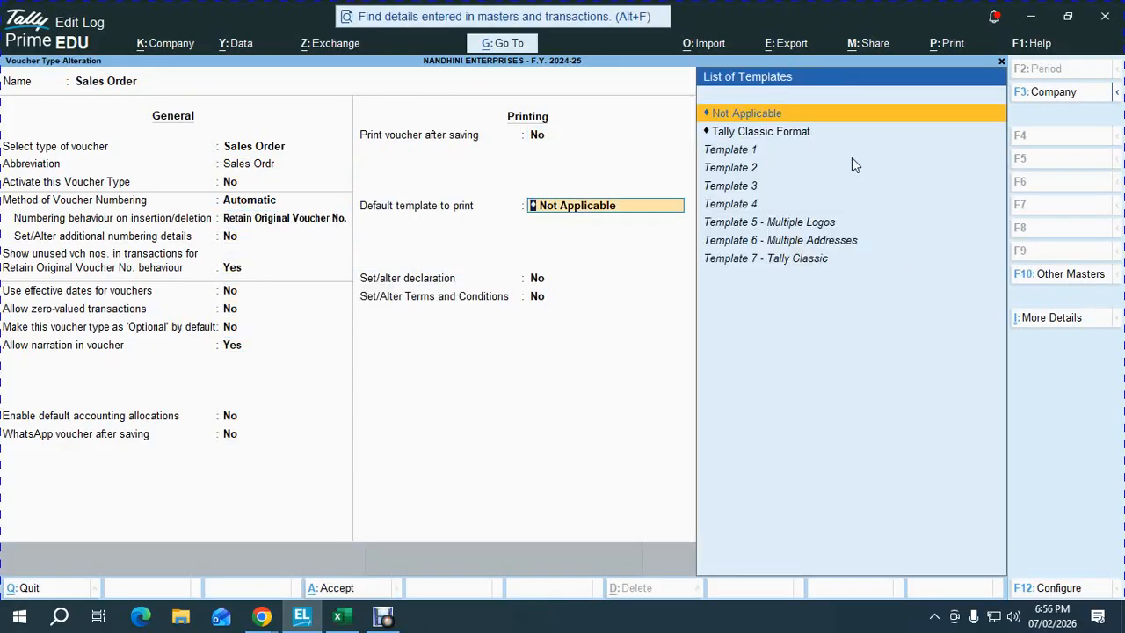
key("Down")
key("Down")
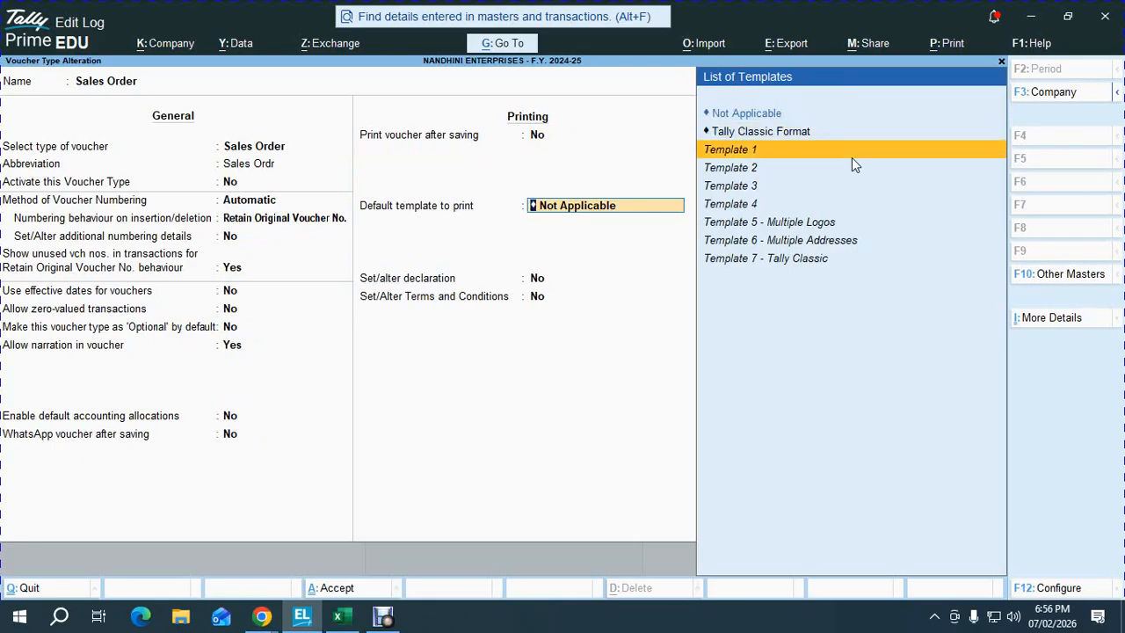
key("Return")
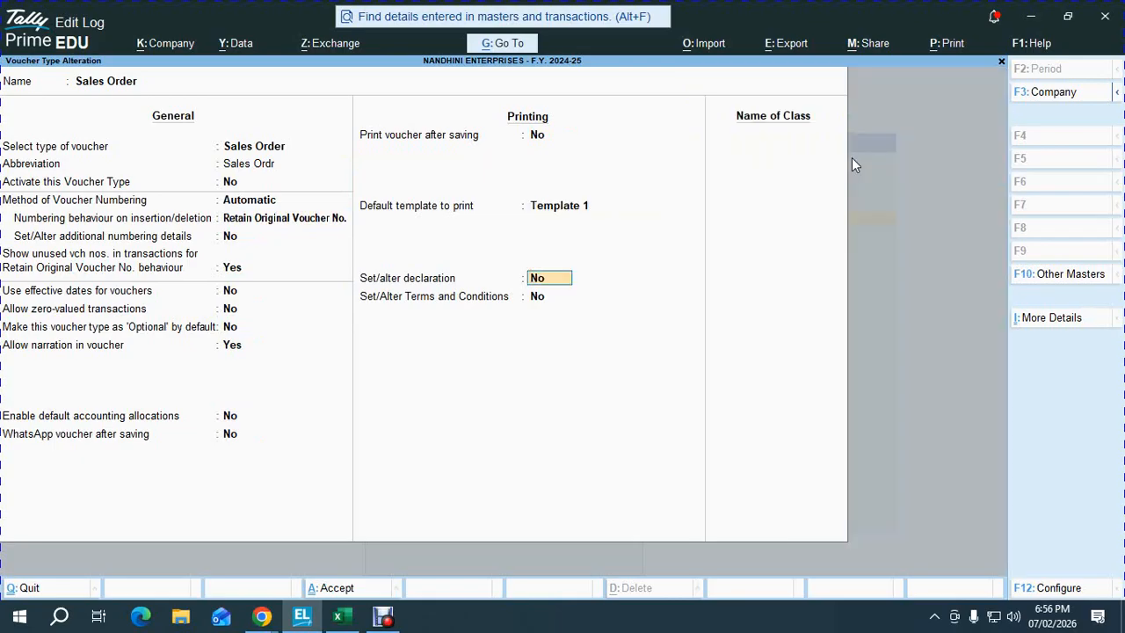
- Create class GST LOCAL SALES allocating GST LOCAL SALES as the default ledger
key("Return")
key("Return")
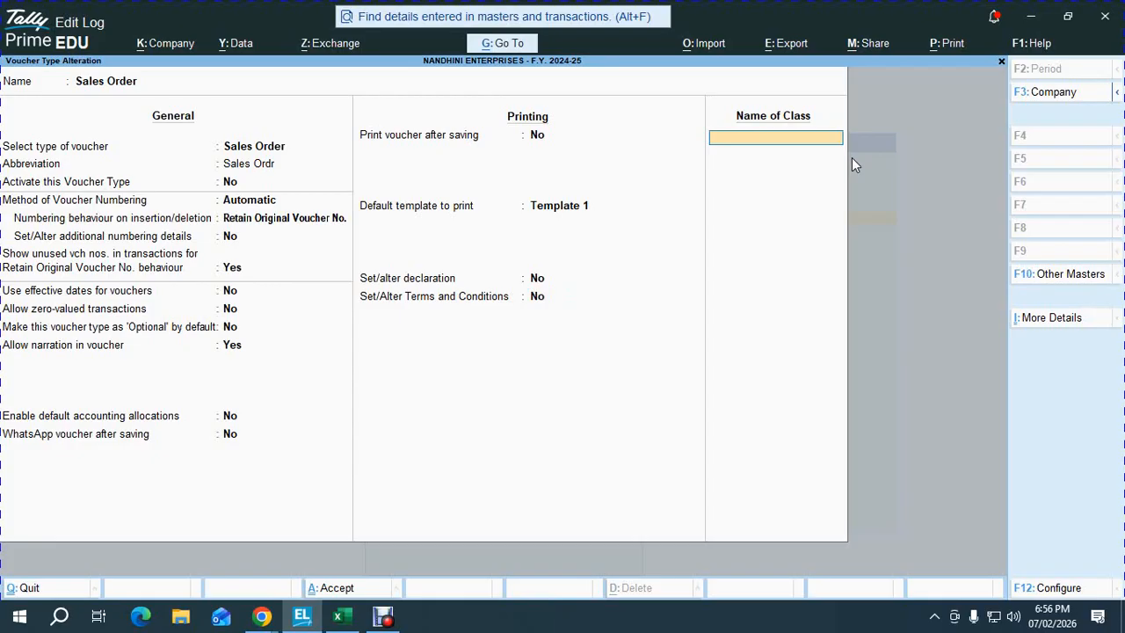
type("GST LOCAL SALES")
key("Return")
key("Return")
key("Return")
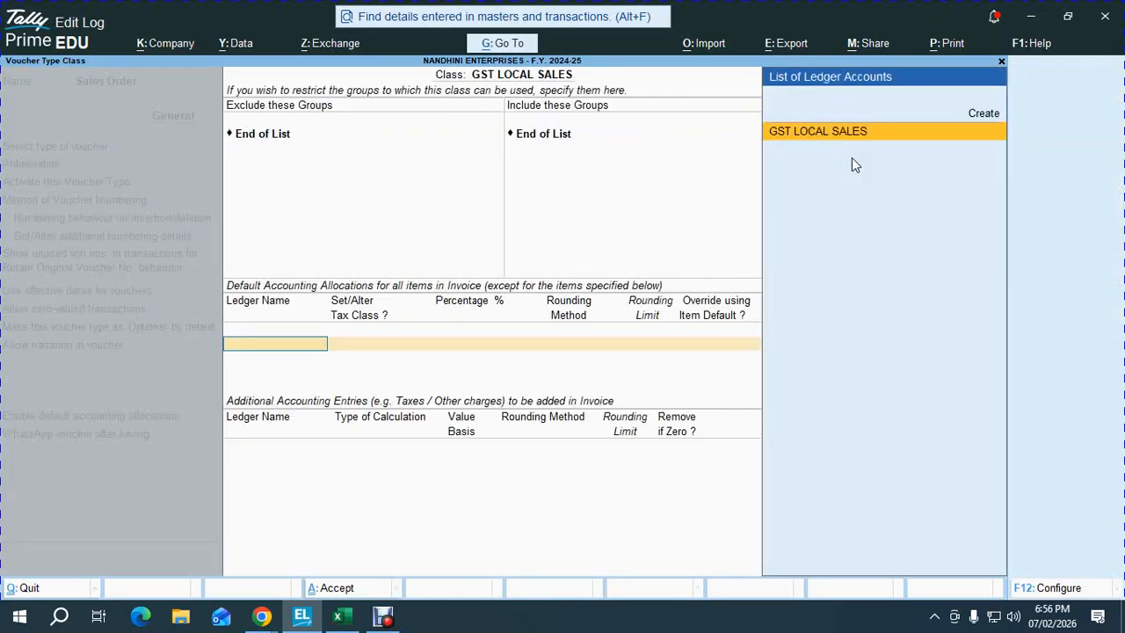
key("Return")
key("Return")
key("Return")
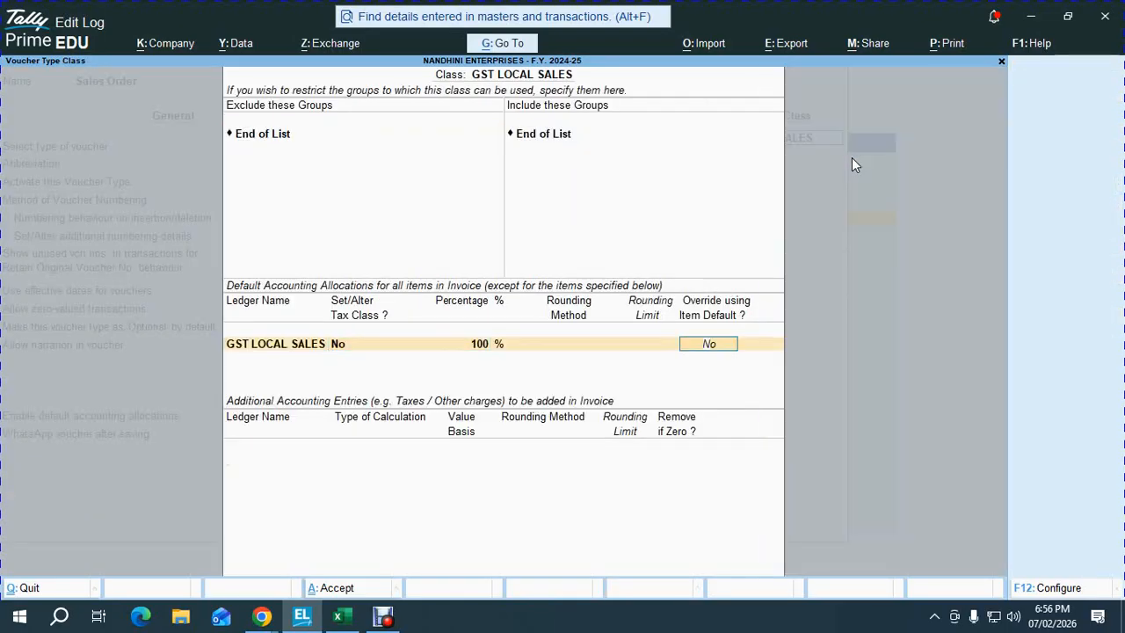
key("Return")
key("Return")
- Add OUTPUT CGST, OUTPUT SGST and ROUND OFF (As Total Amount Rounding, limit 1), then save
type("out")
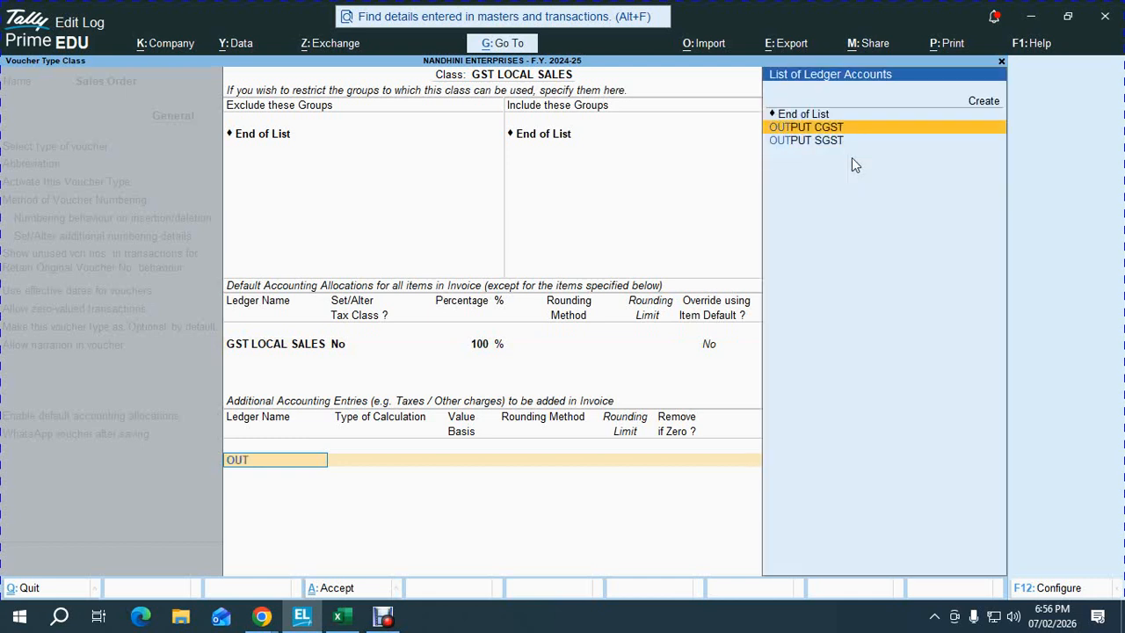
key("Return")
key("Return")
key("Return")
key("Down")
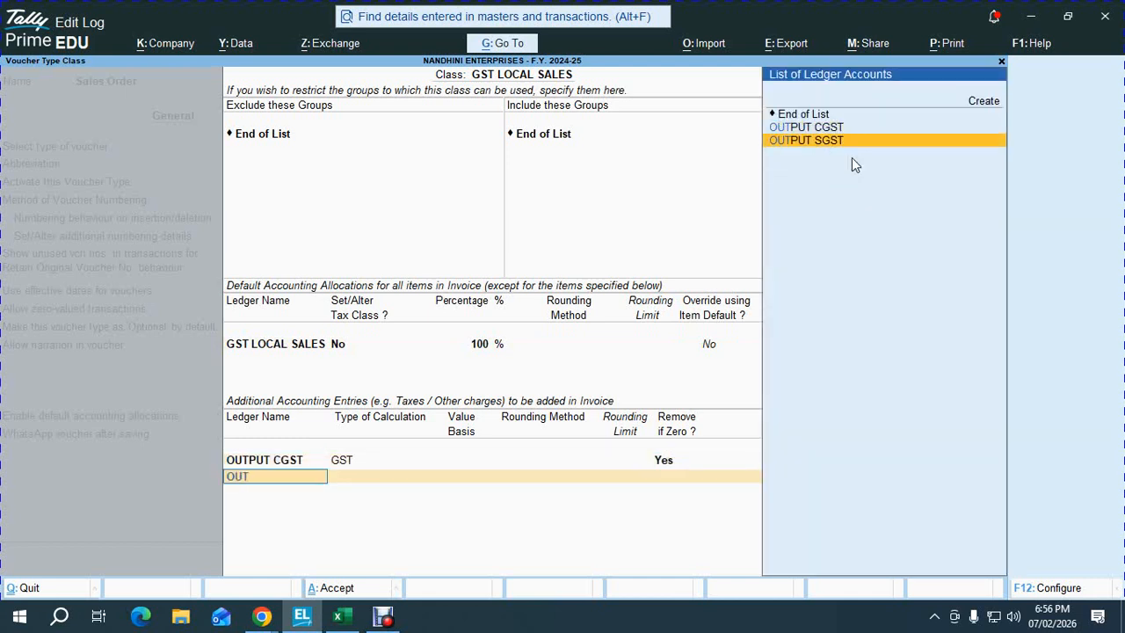
key("Return")
key("Return")
key("Return")
key("Return")
type("rou")
key("Return")
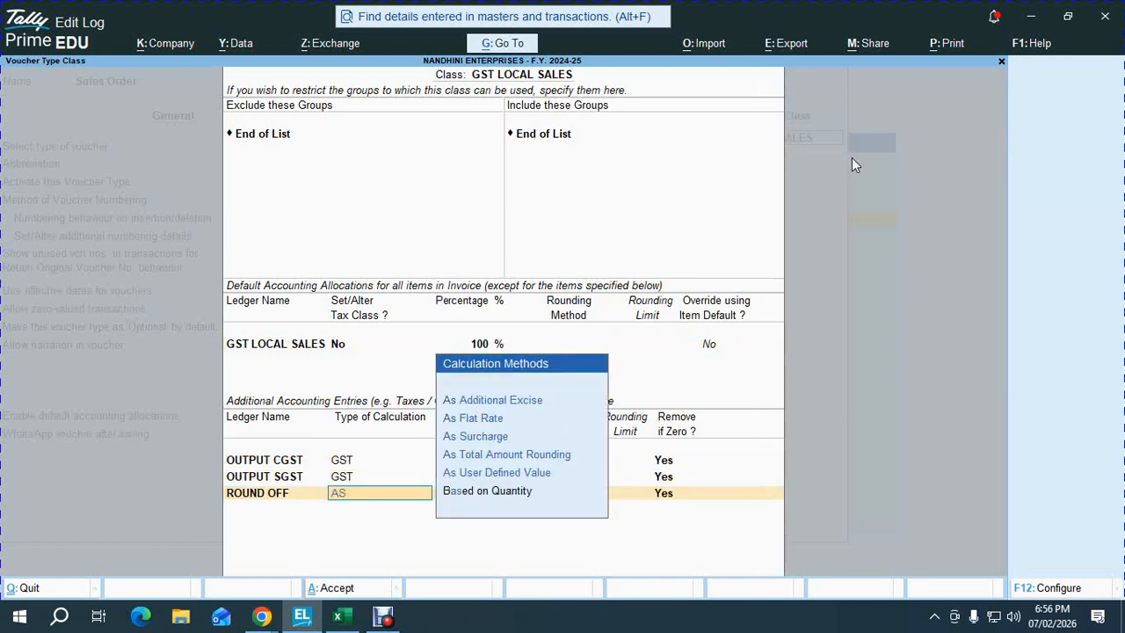
type("ast")
key("Return")
key("Down")
key("Down")
key("Return")
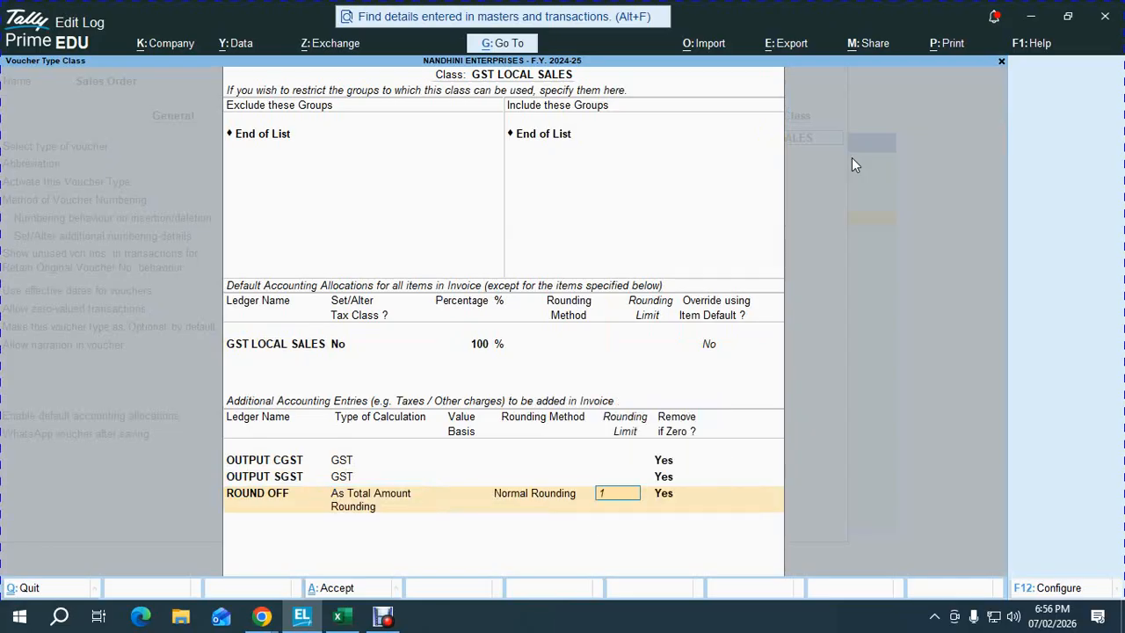
key("Return")
key("Return")
key("Return")
key("Return")
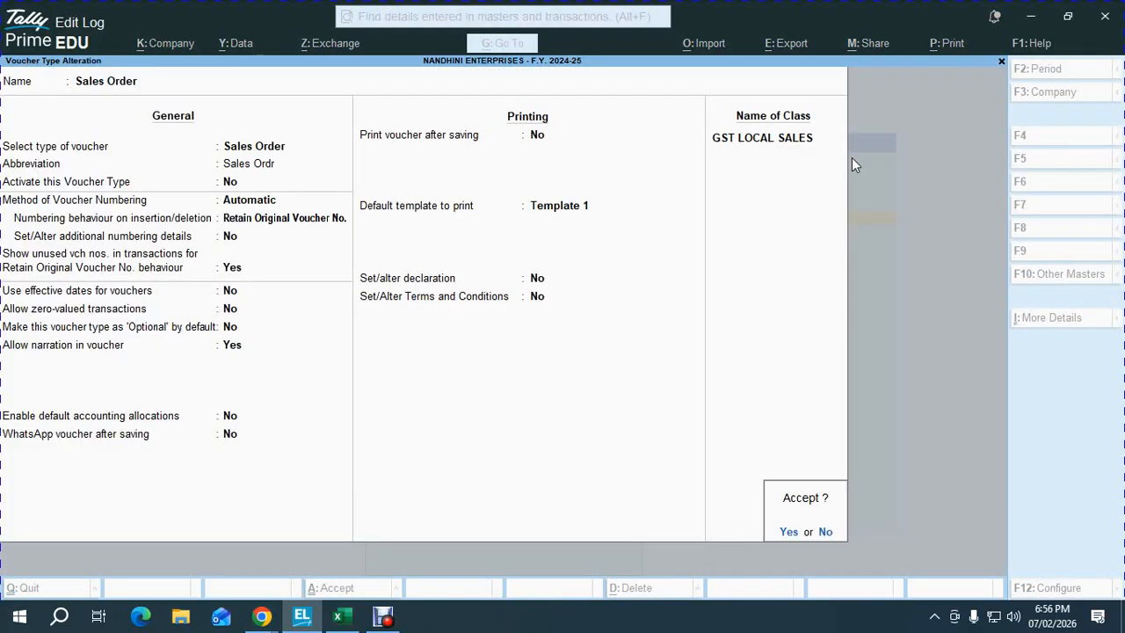
key("Return")
key("Escape")
key("Escape")
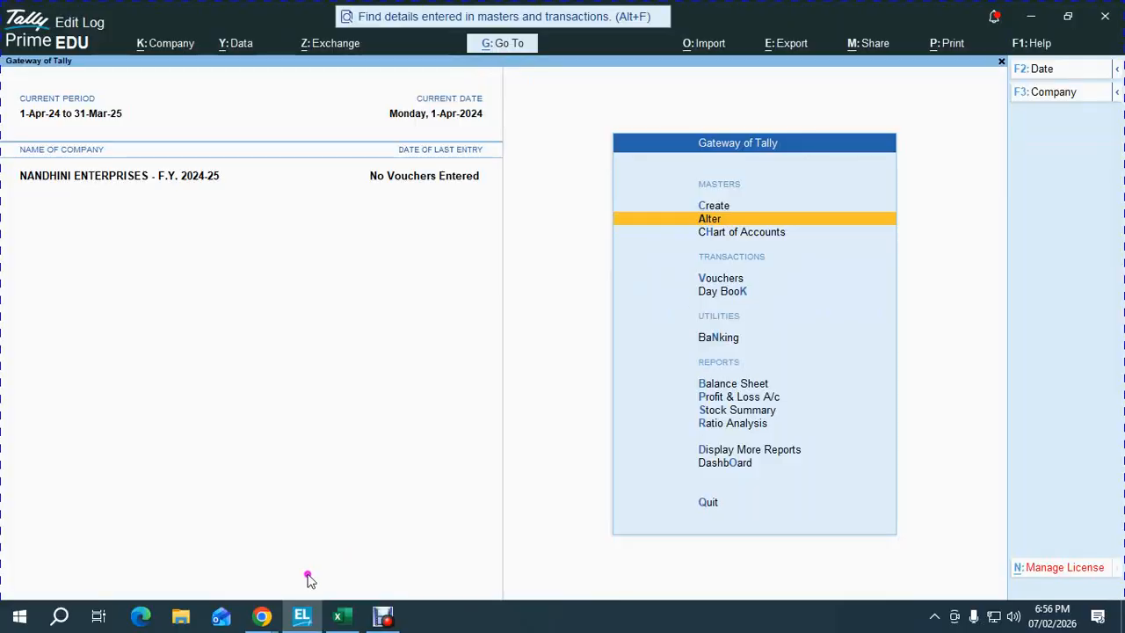
- Check the video meeting's audio device options
mouse_move(268, 620)
left_click(323, 552)
left_click(341, 565)
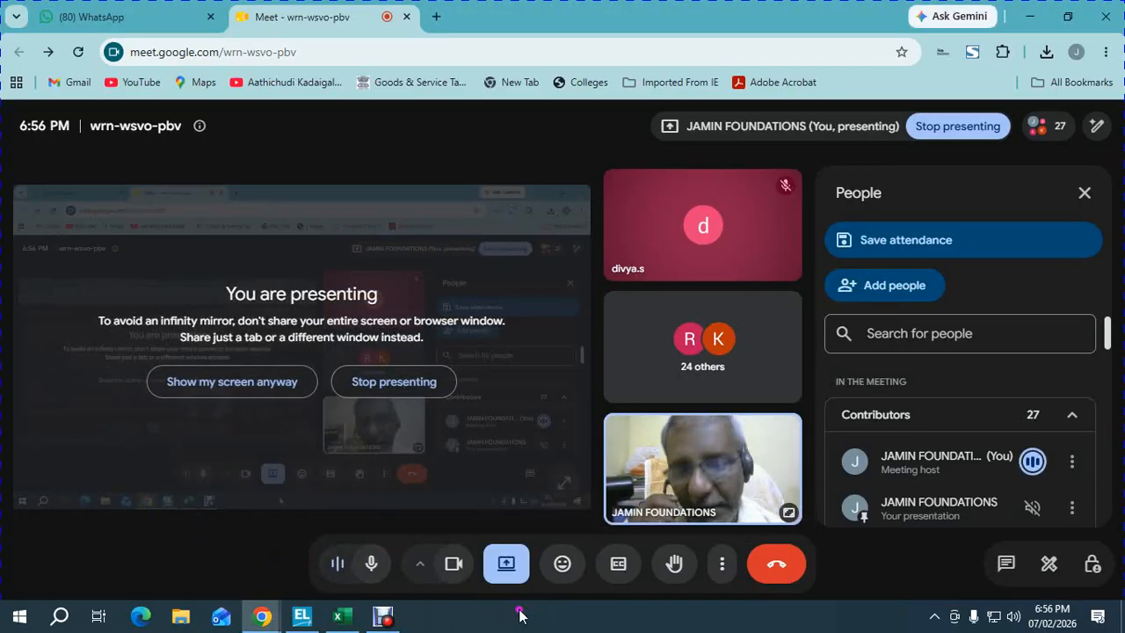
- Enter OK for steps 8 and 9 in the po sum revised workbook
left_click(338, 616)
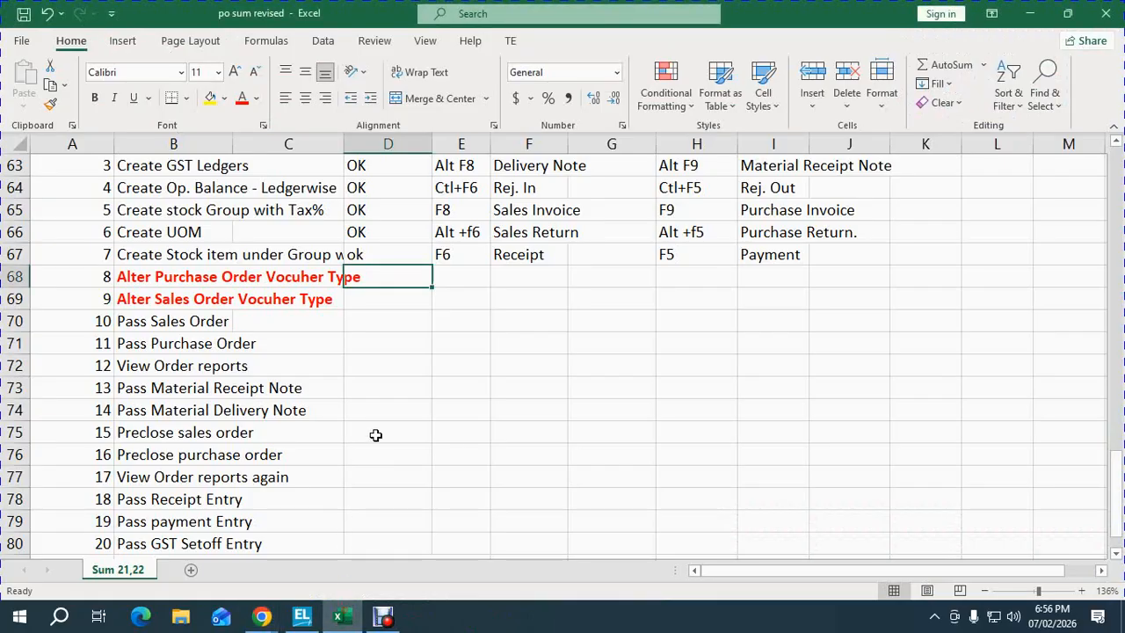
type("OK")
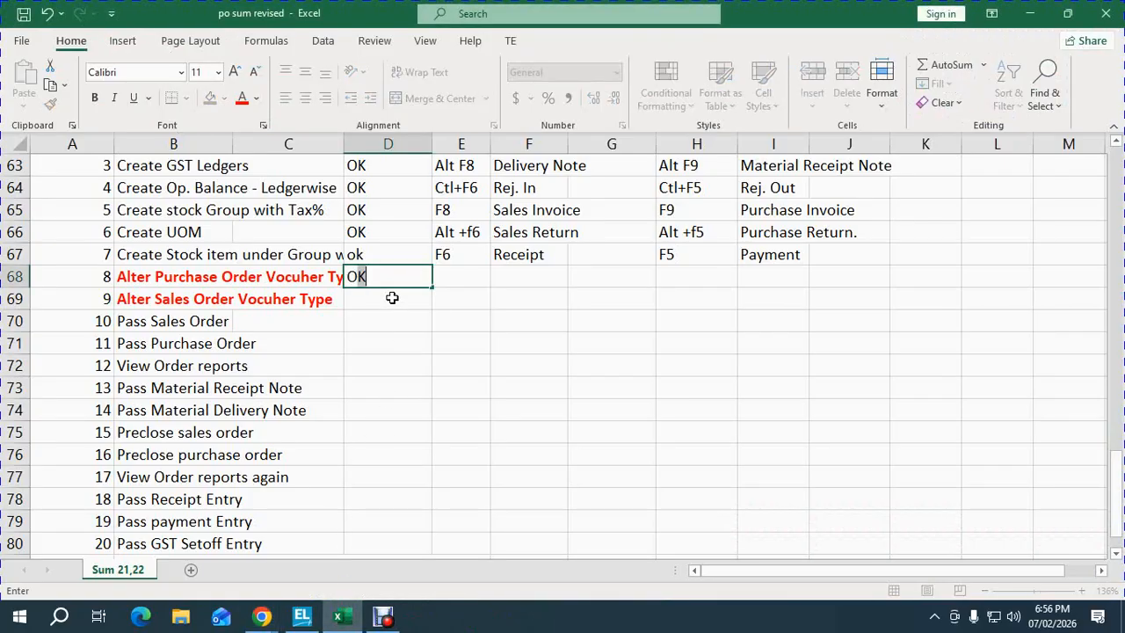
key("Return")
type("OK")
key("Return")
key("Left")
key("Left")
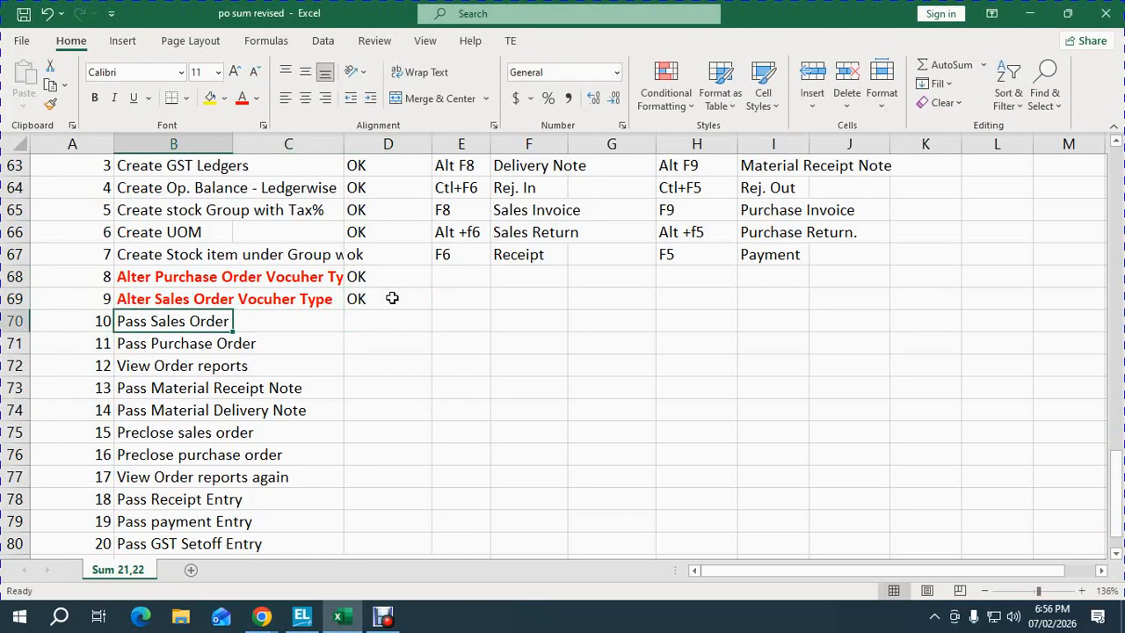
scroll(392, 299, "up", 20)
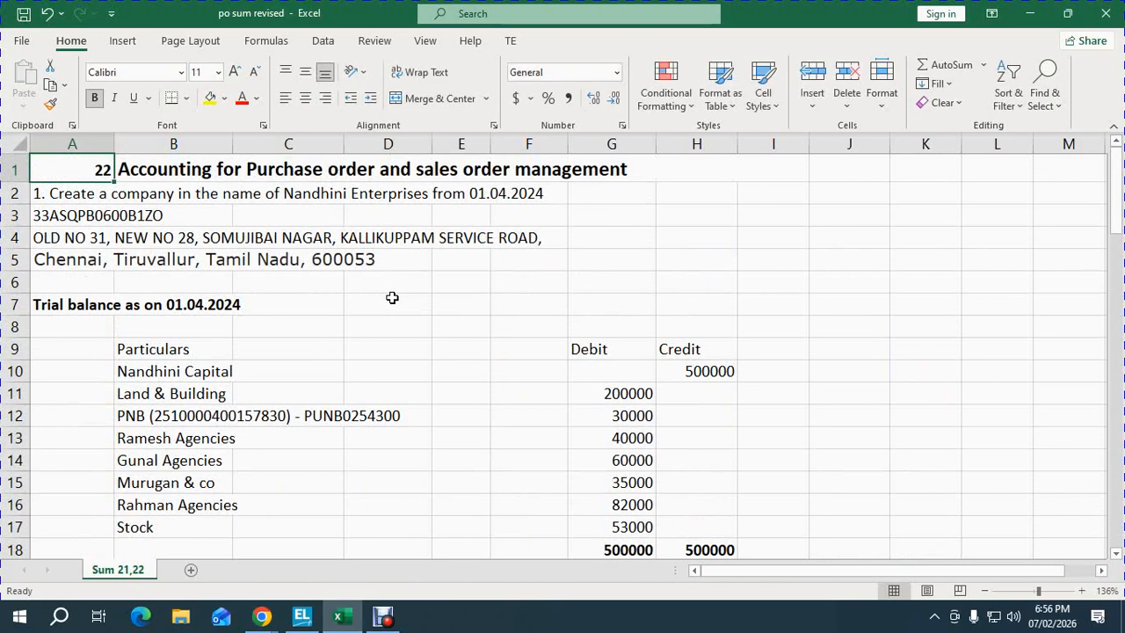
left_click(340, 280)
key("Down")
key("Down")
key("Down")
key("Down")
key("Down")
key("Down")
key("Down")
key("Down")
key("Down")
key("Down")
key("Down")
key("Down")
key("Down")
key("Down")
key("Down")
key("Down")
key("Down")
key("Down")
key("Down")
key("Down")
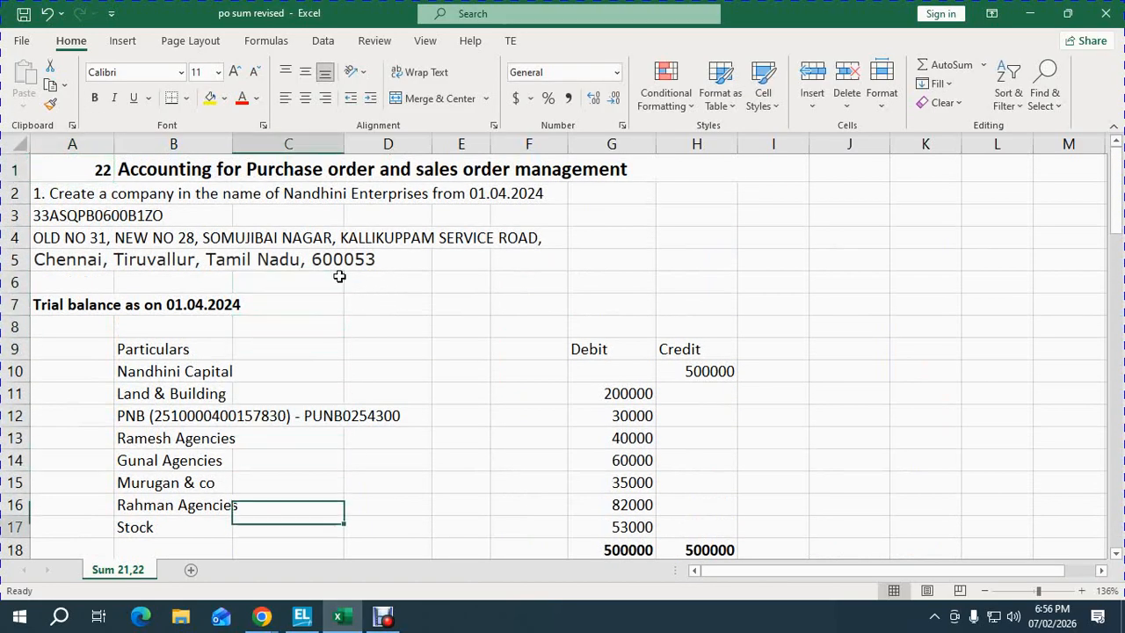
key("Down")
key("Up")
key("Up")
key("Up")
key("Up")
key("Up")
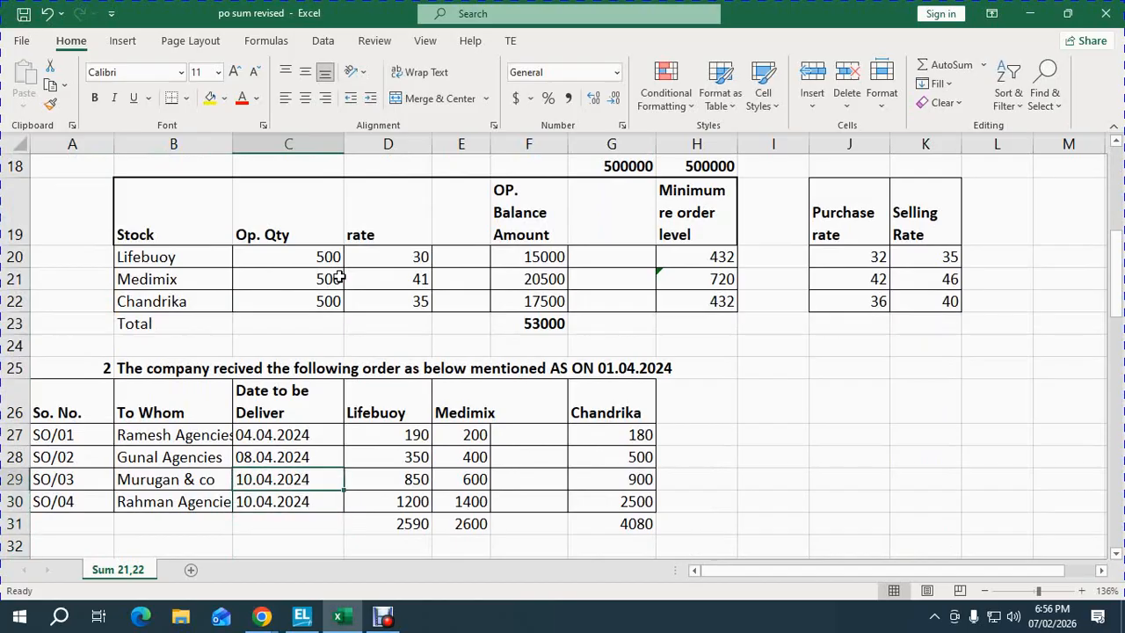
key("Left")
key("Left")
key("Up")
key("Up")
key("Right")
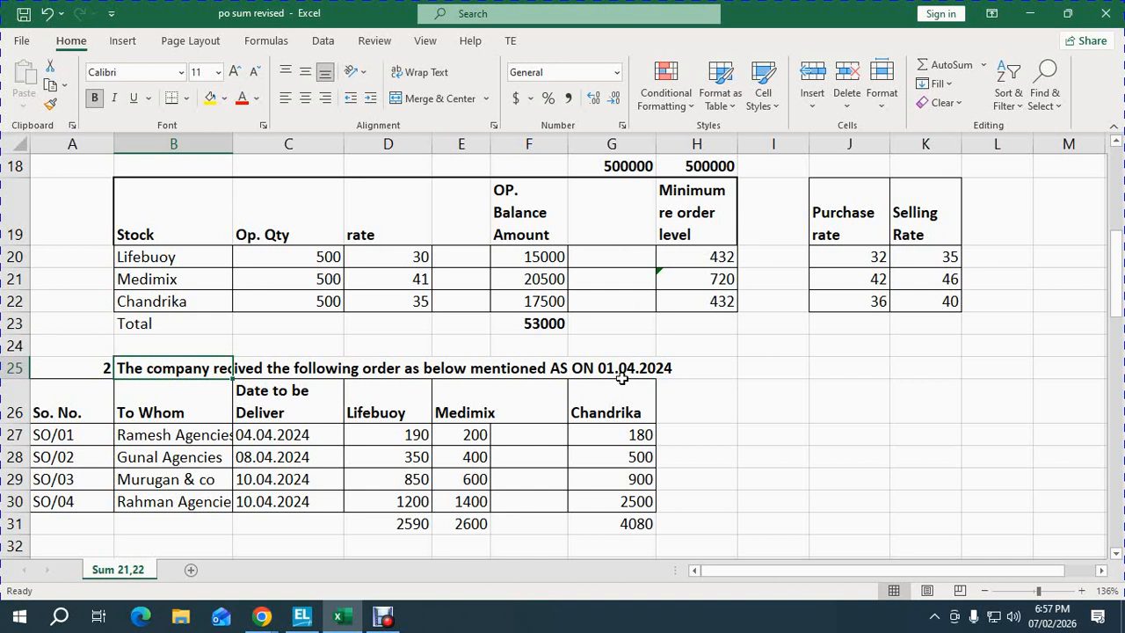
key("Down")
left_click(191, 435)
left_click(193, 457)
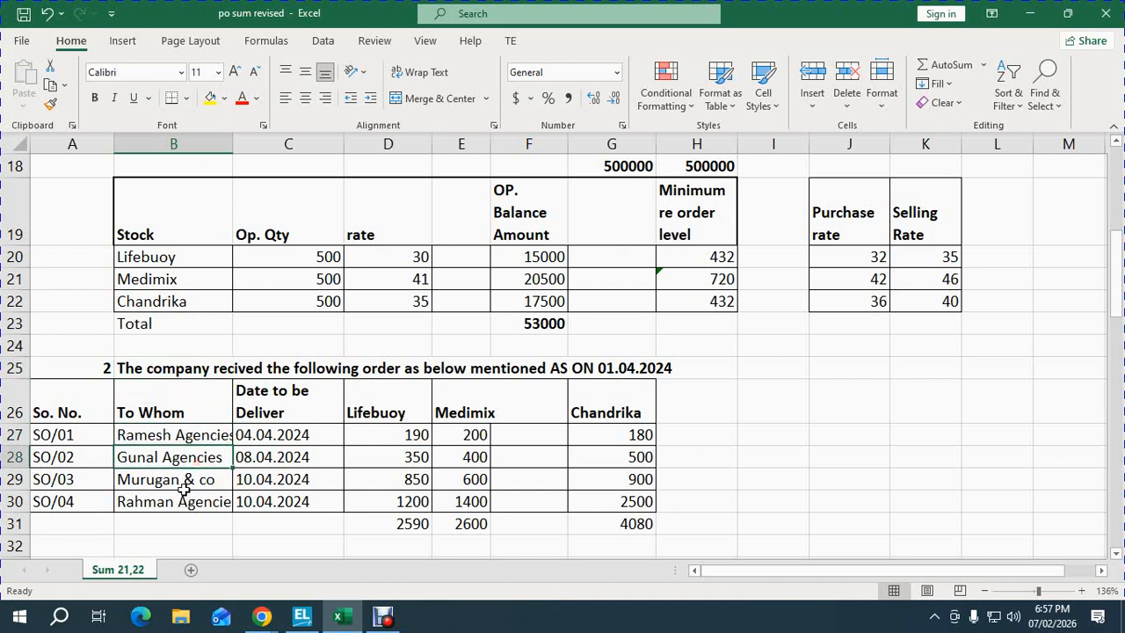
left_click(185, 475)
left_click(183, 503)
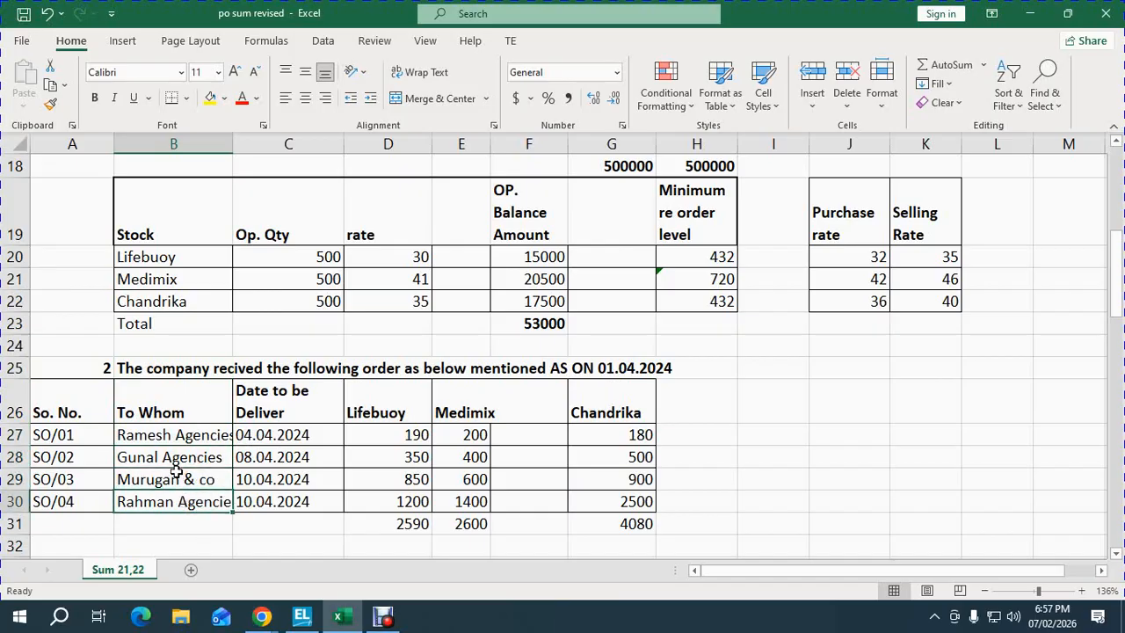
left_click(67, 435)
key("shift+space")
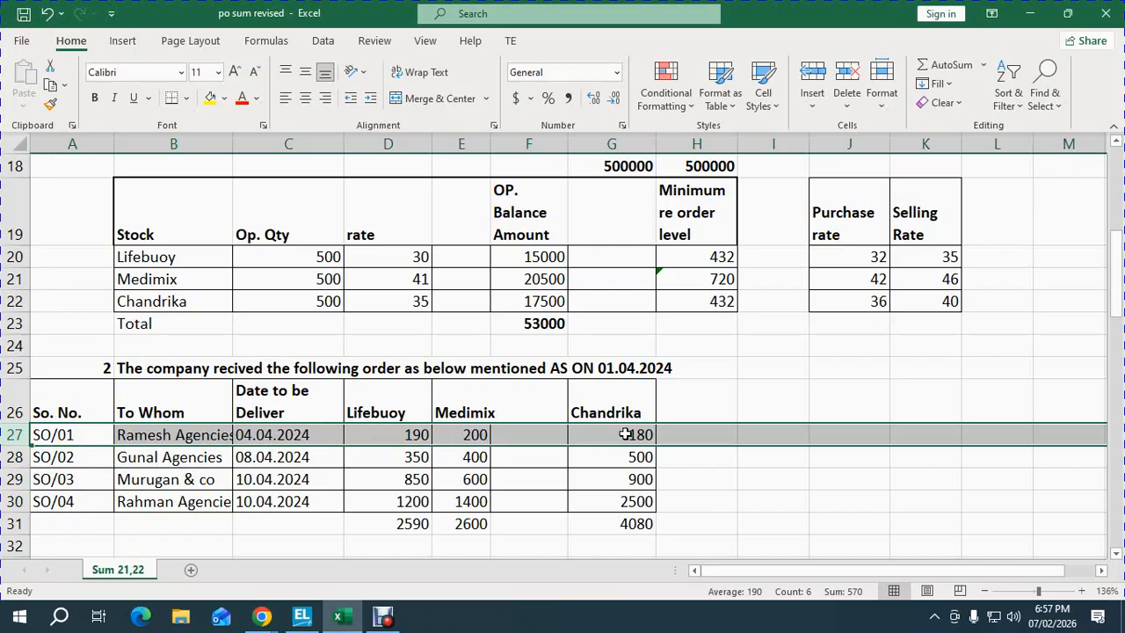
left_click(398, 463)
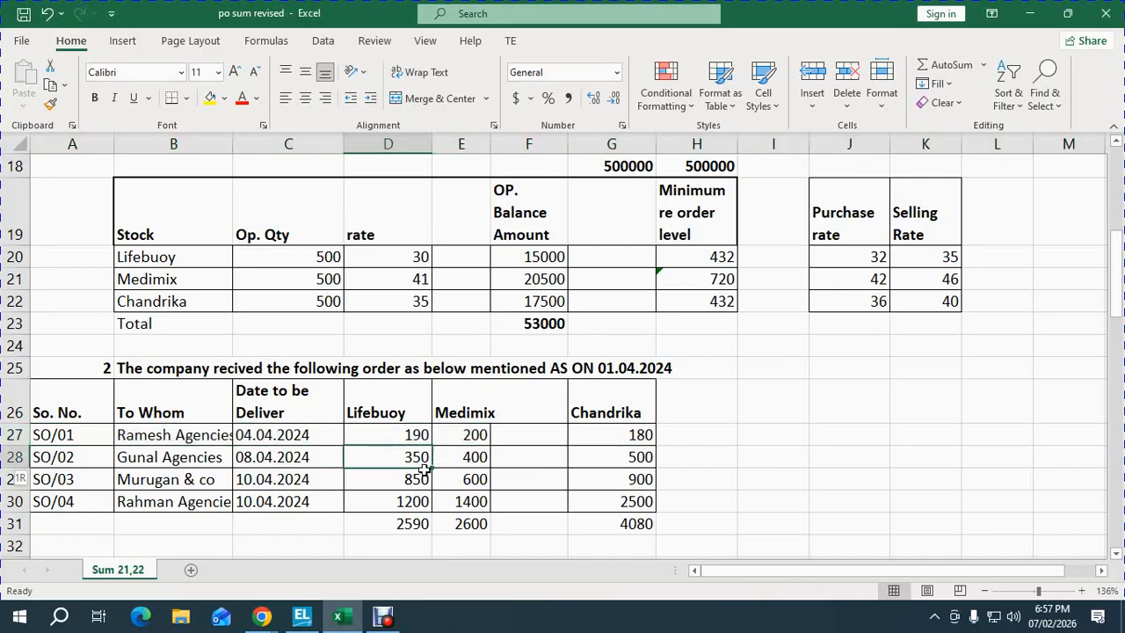
key("shift+space")
left_click(417, 479)
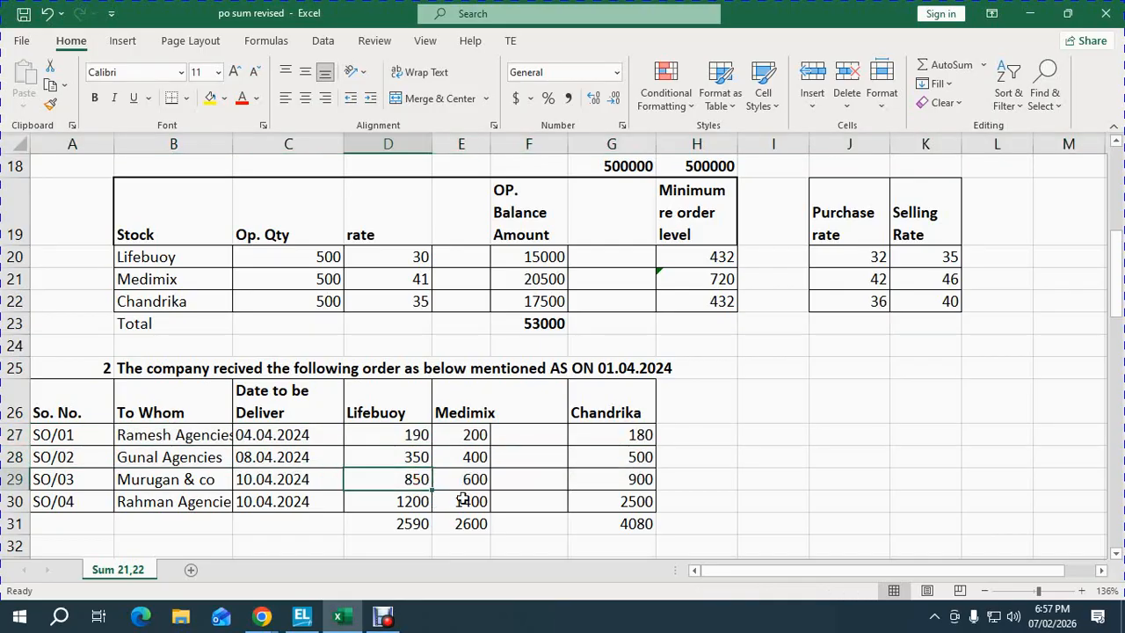
key("shift+space")
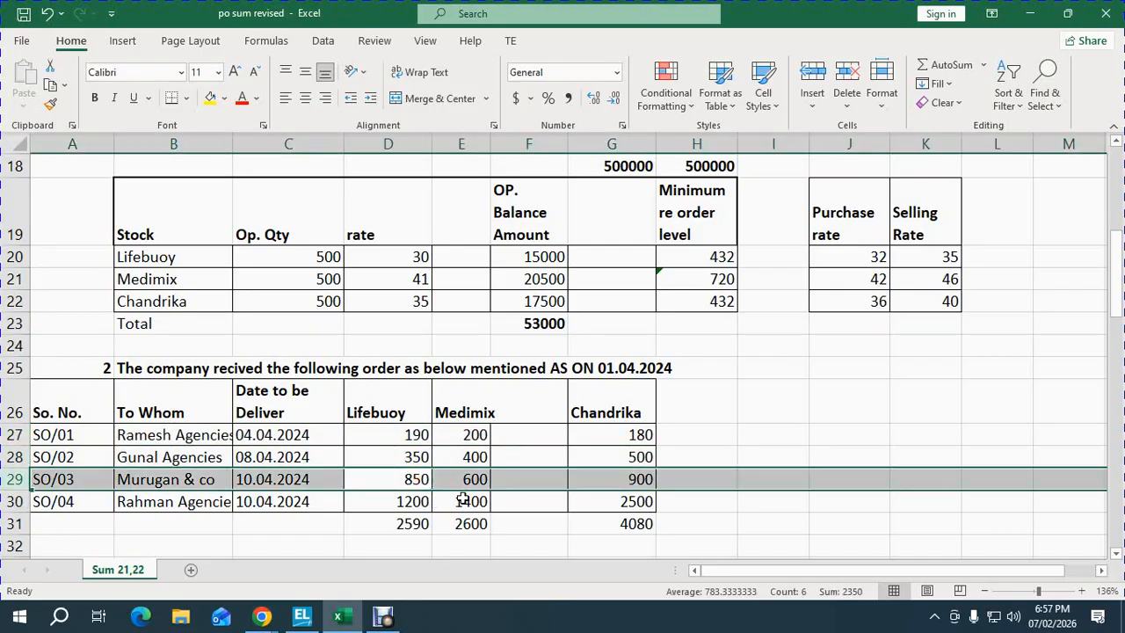
left_click(404, 501)
key("shift+space")
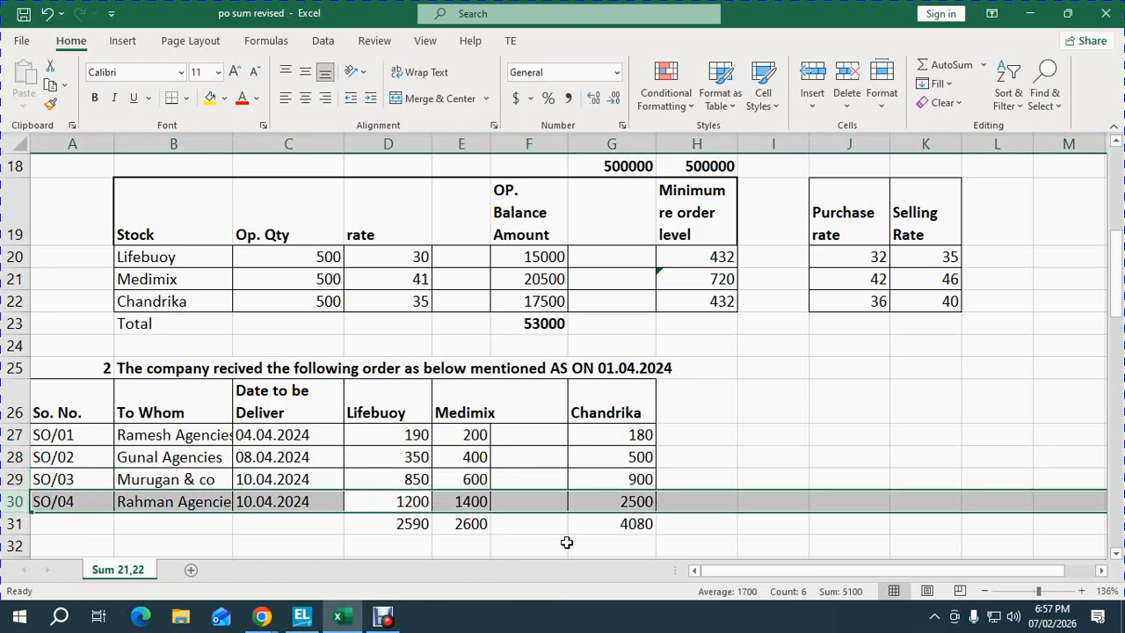
left_click(384, 406)
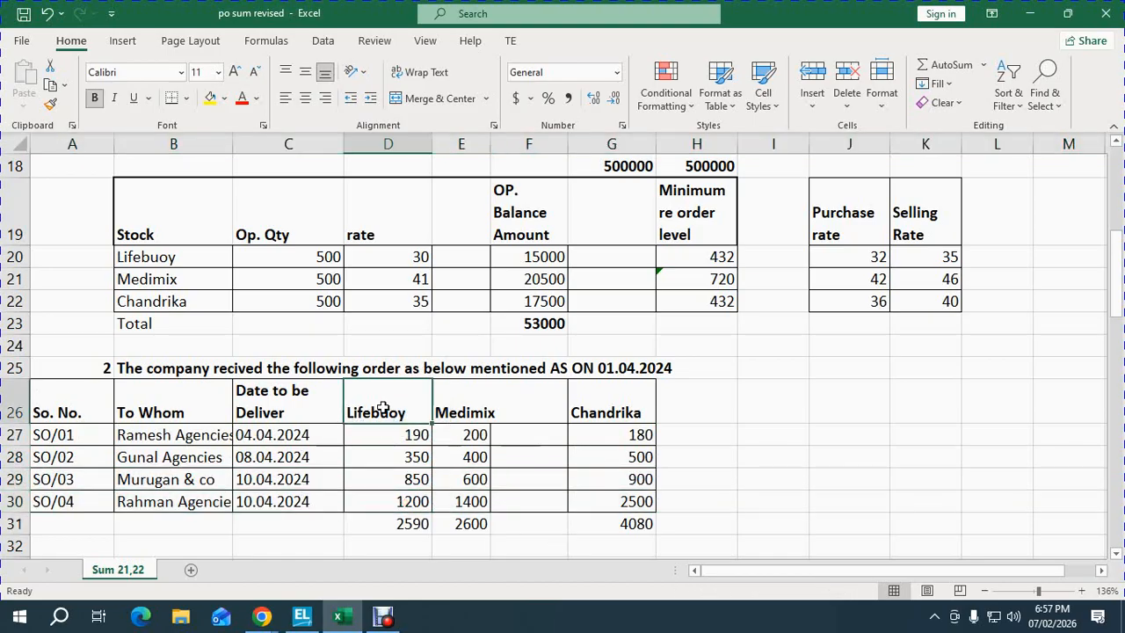
left_click(360, 434)
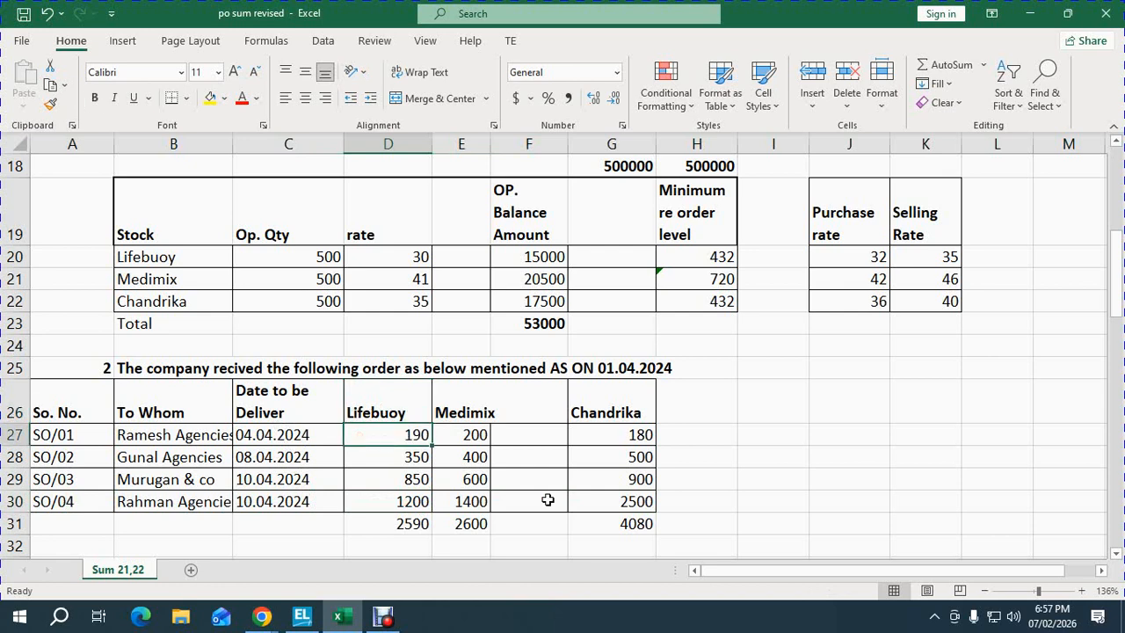
key("shift+space")
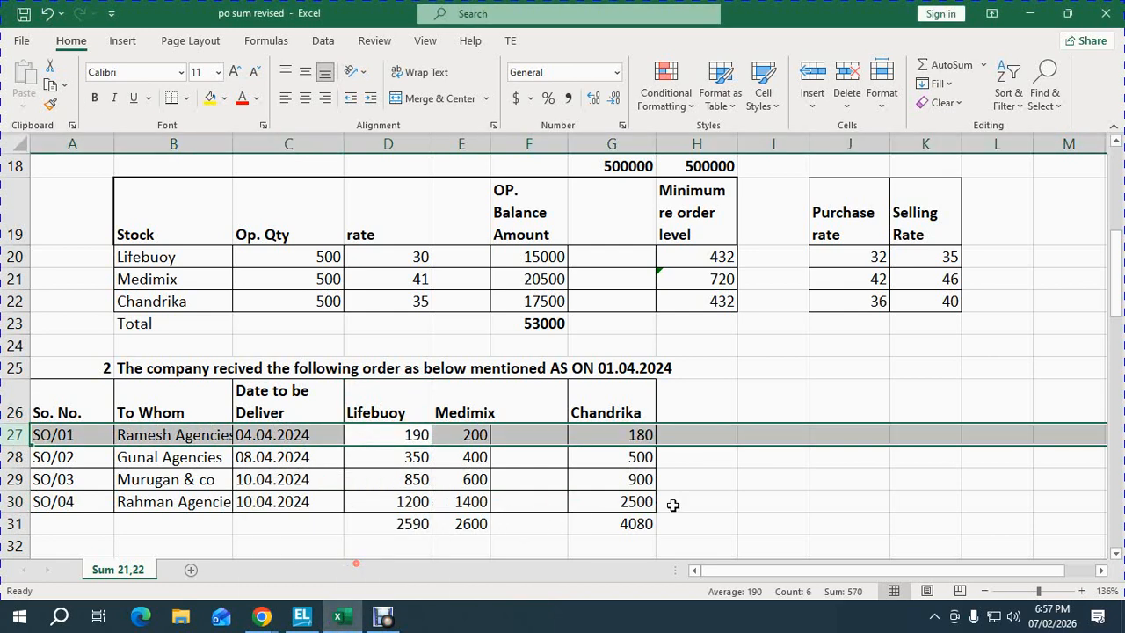
left_click(759, 490)
key("Down")
key("Down")
key("Down")
key("Down")
key("Down")
key("Down")
key("Down")
key("Down")
key("Down")
key("Down")
key("Down")
key("Down")
key("Down")
key("Down")
key("Down")
key("Down")
key("Down")
key("Down")
key("Down")
key("Down")
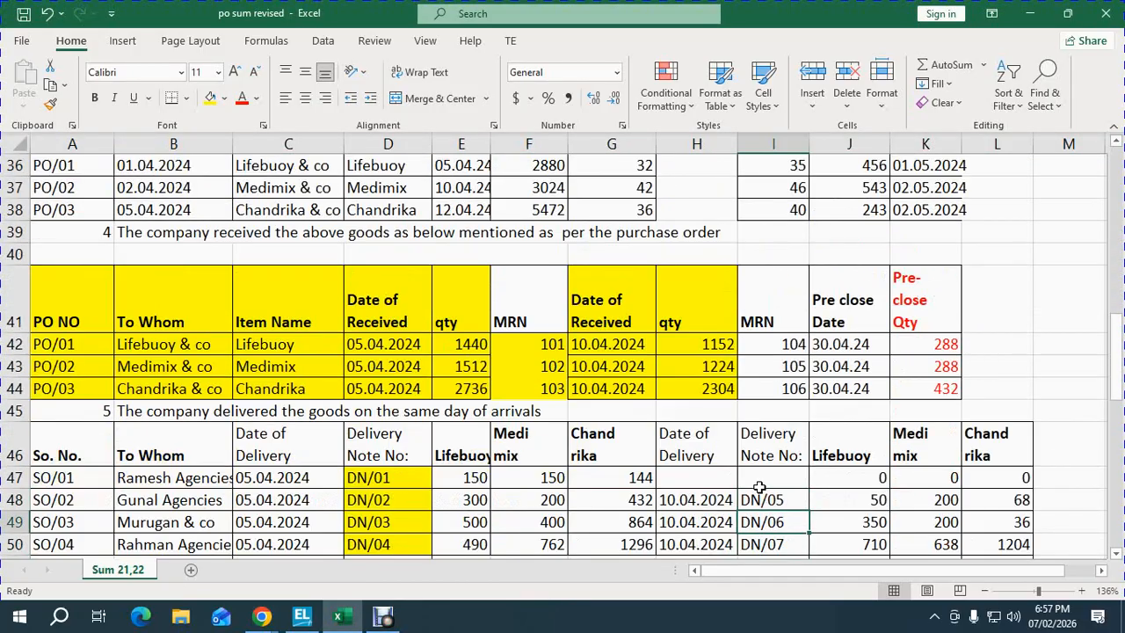
key("Up")
key("Up")
key("Up")
key("Up")
key("Up")
key("Up")
key("Up")
key("Up")
key("Up")
key("Up")
key("Up")
key("Up")
key("Up")
key("Up")
key("Up")
key("Up")
key("Up")
key("Up")
key("Up")
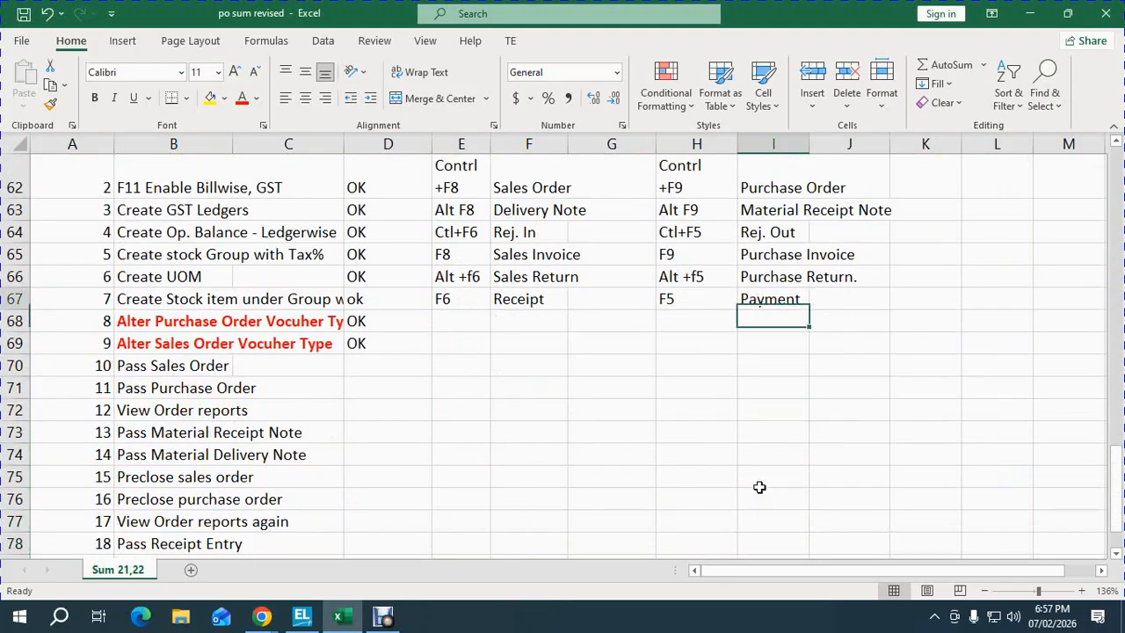
key("Left")
key("Left")
key("Left")
key("Left")
key("Down")
key("Down")
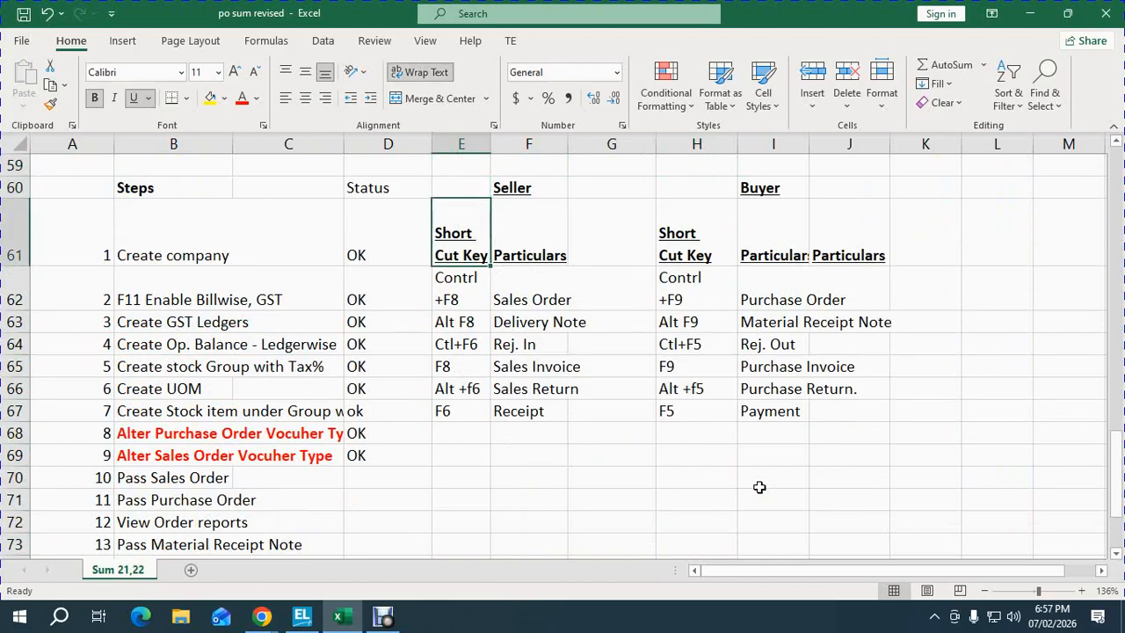
key("Down")
key("Right")
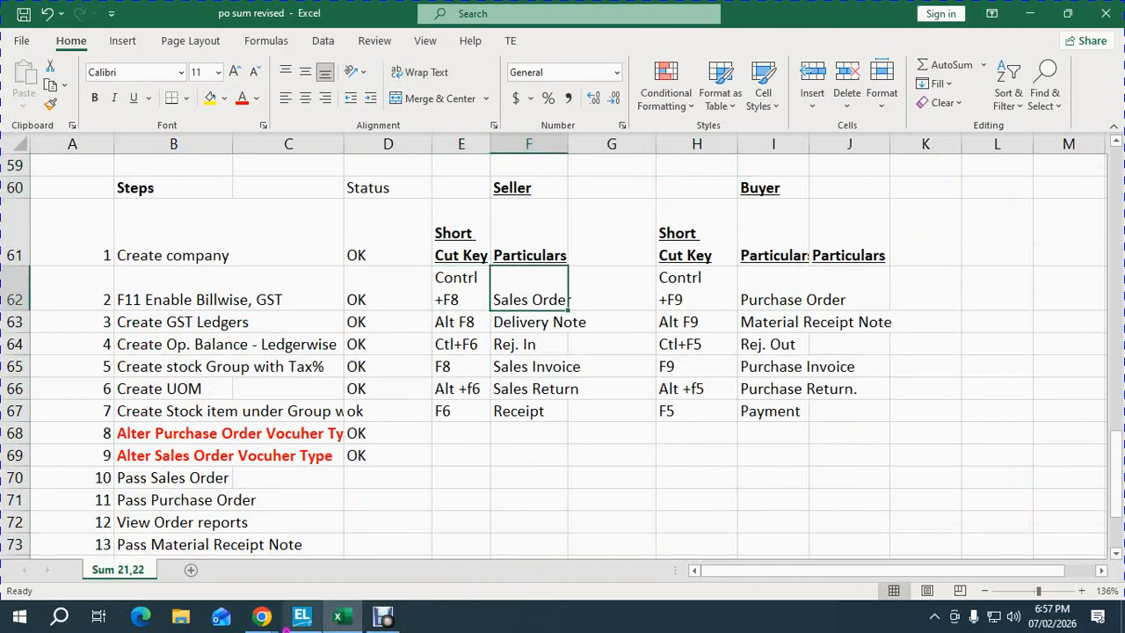
- Open voucher creation for Nandhini Enterprises from the Gateway of Tally
mouse_move(302, 617)
left_click(294, 557)
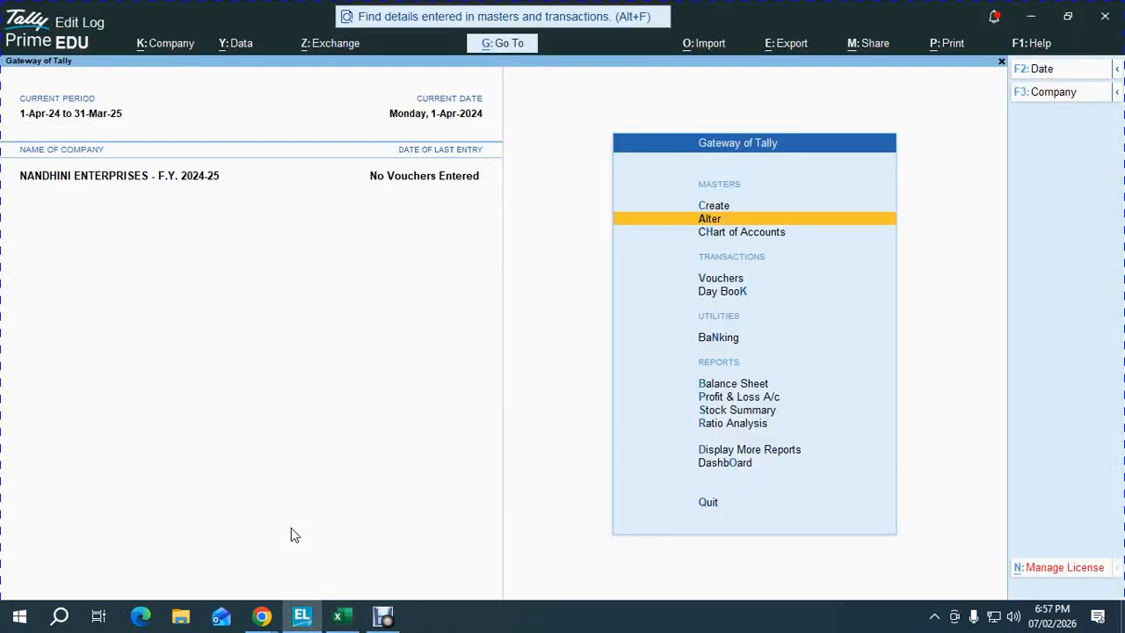
key("Down")
key("Down")
key("Return")
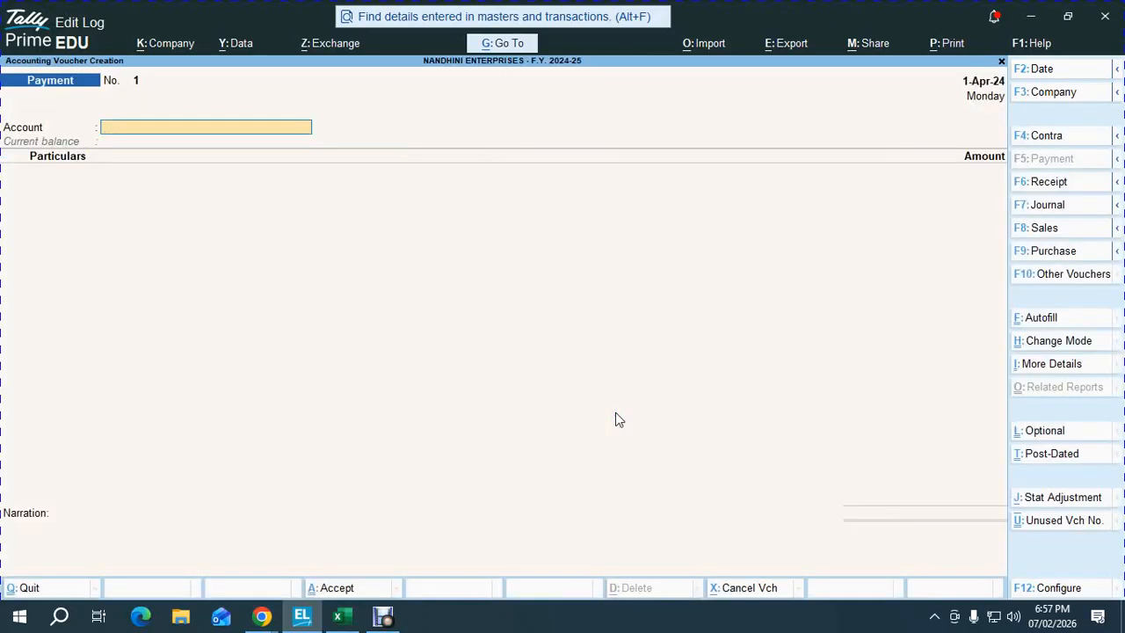
- Cycle through Purchase, Debit Note, Sales, Credit Note, Receipt, Payment, Contra and Journal, ending on Debit Note
key("F9")
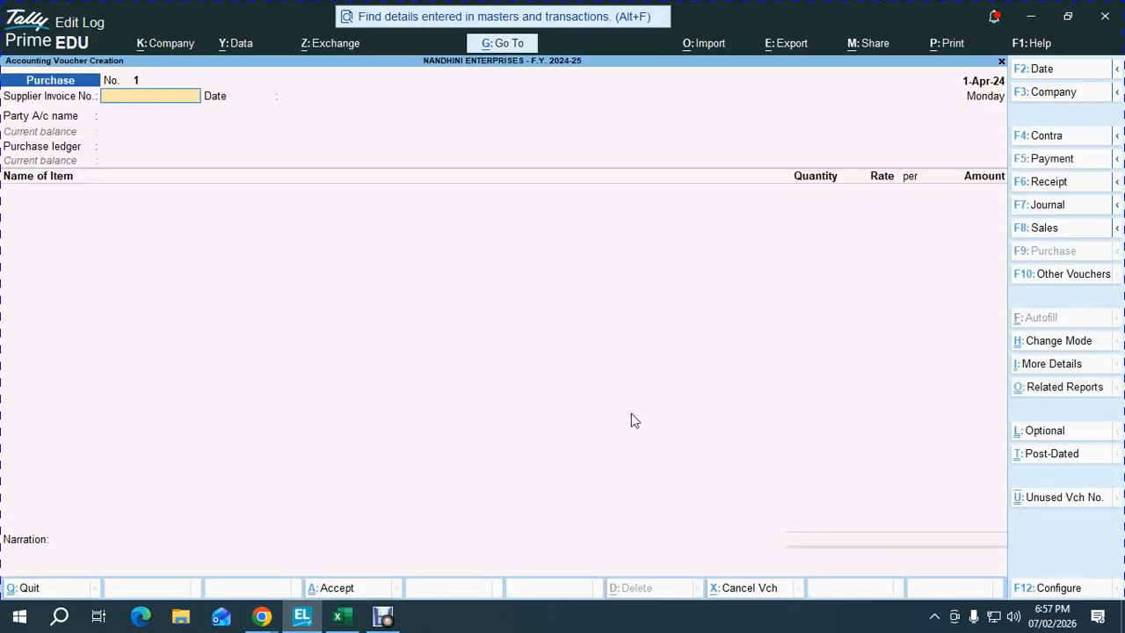
key("alt+F5")
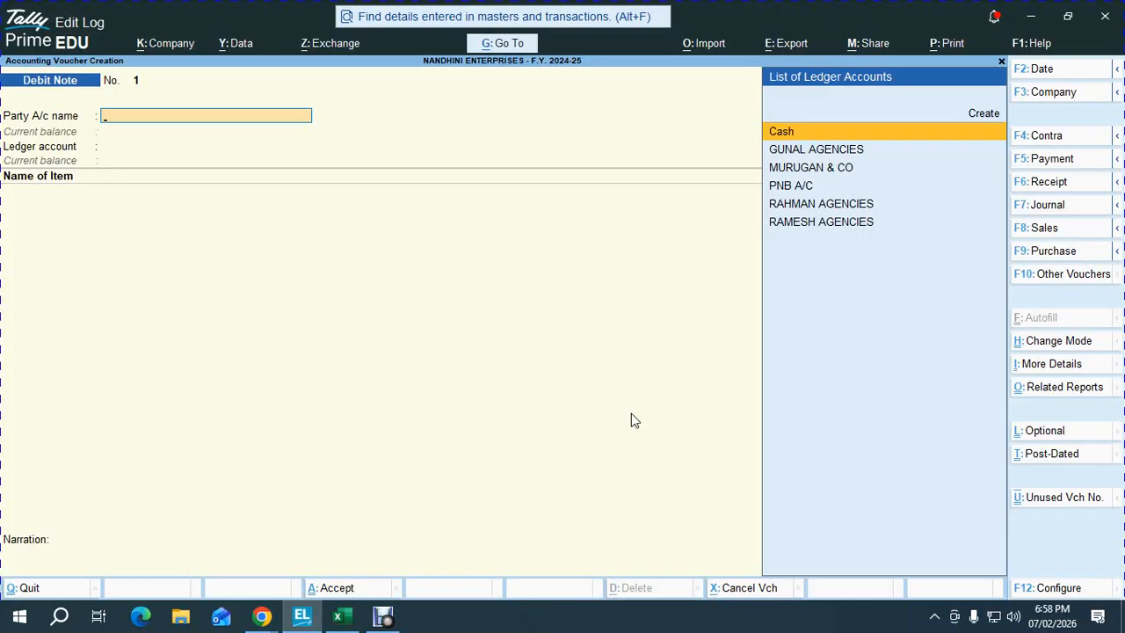
key("F8")
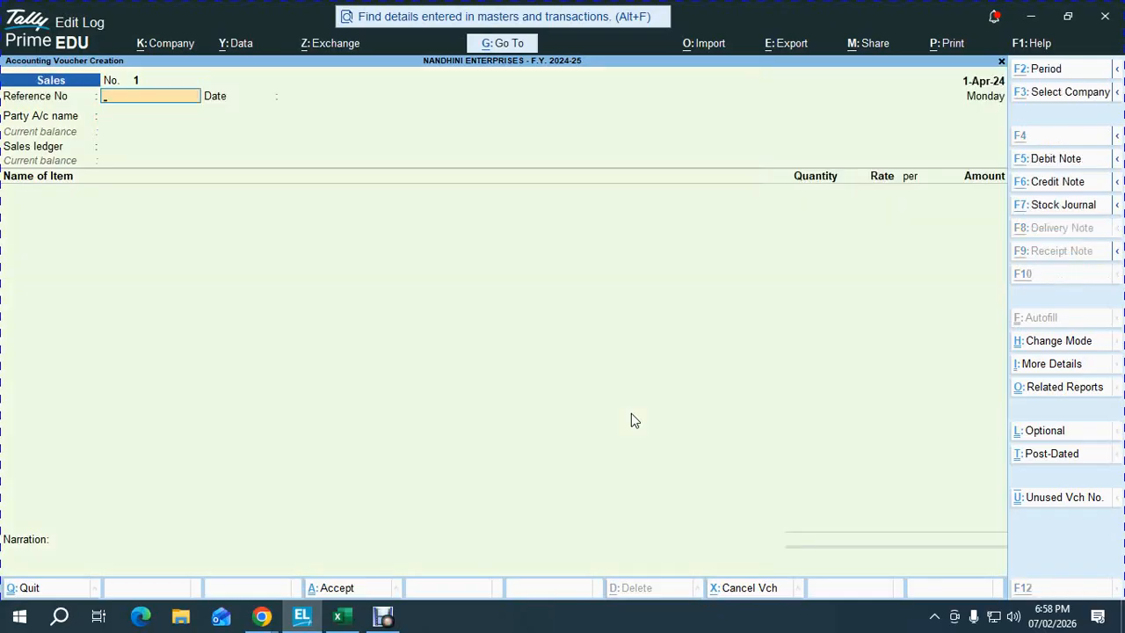
key("alt+F6")
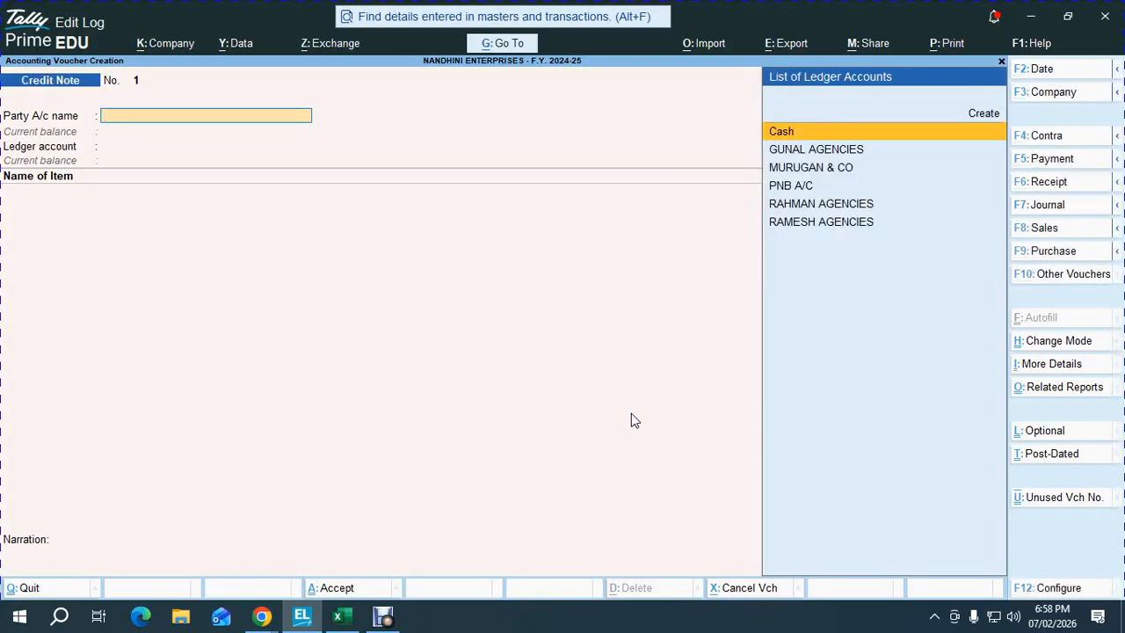
key("F6")
key("F5")
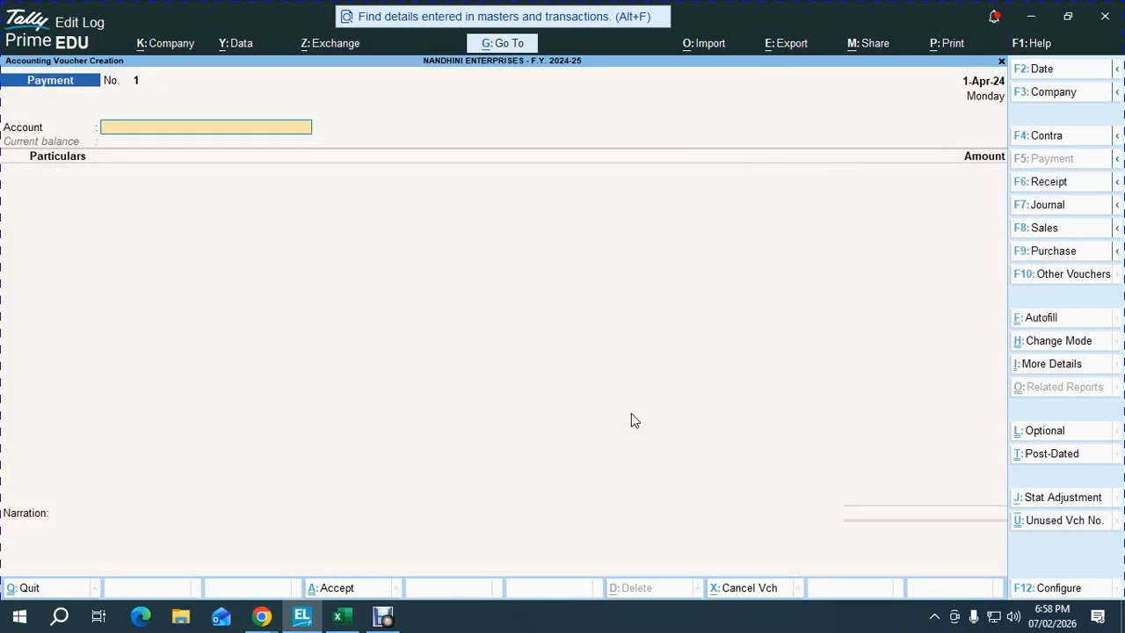
key("F4")
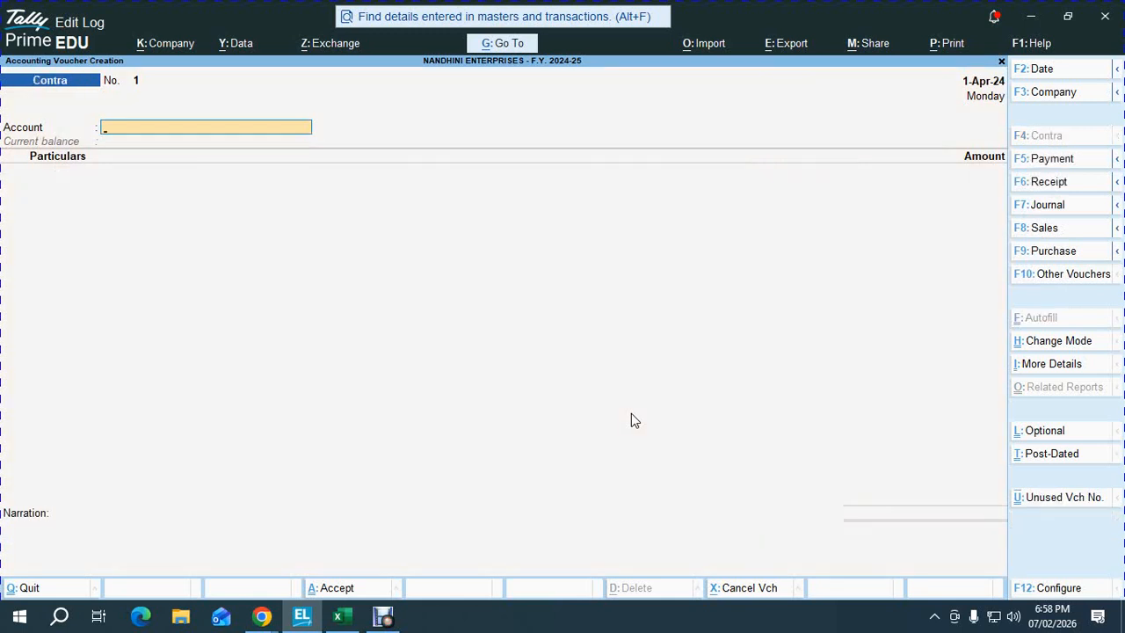
key("F7")
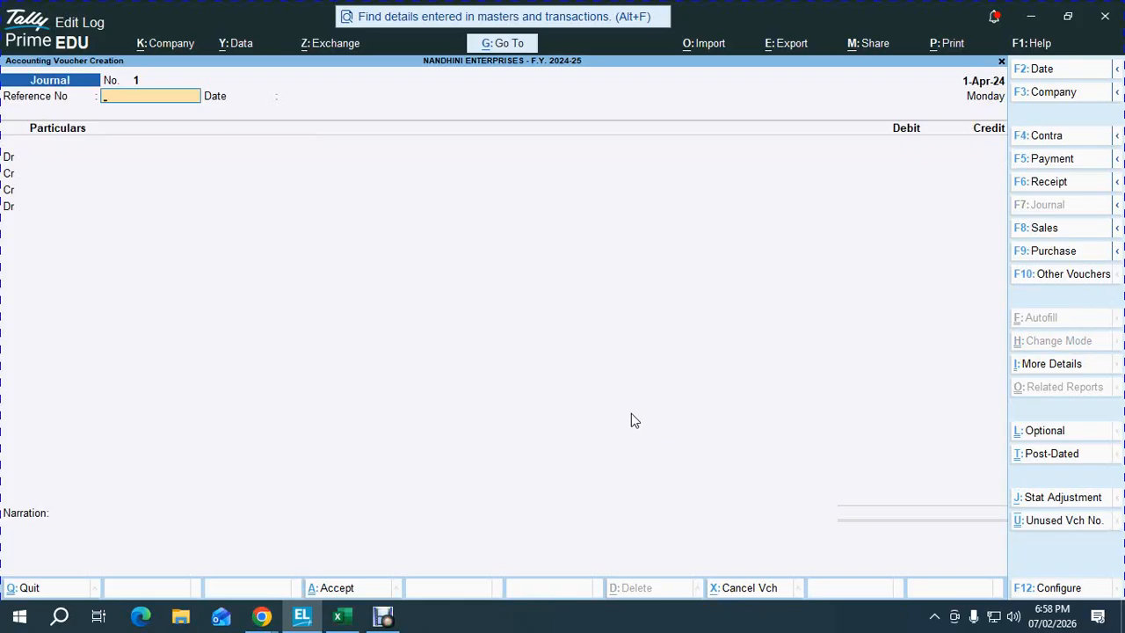
key("alt+F5")
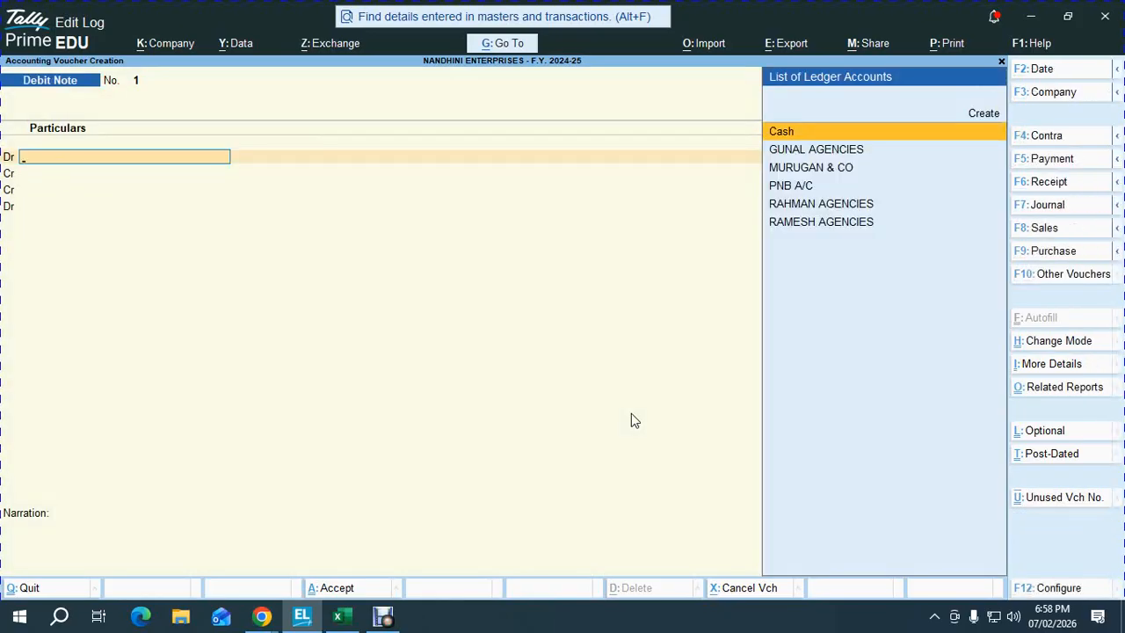
- Switch to Credit Note and try the Item Invoice, Accounting Invoice and As Voucher modes
key("alt+F6")
key("ctrl+h")
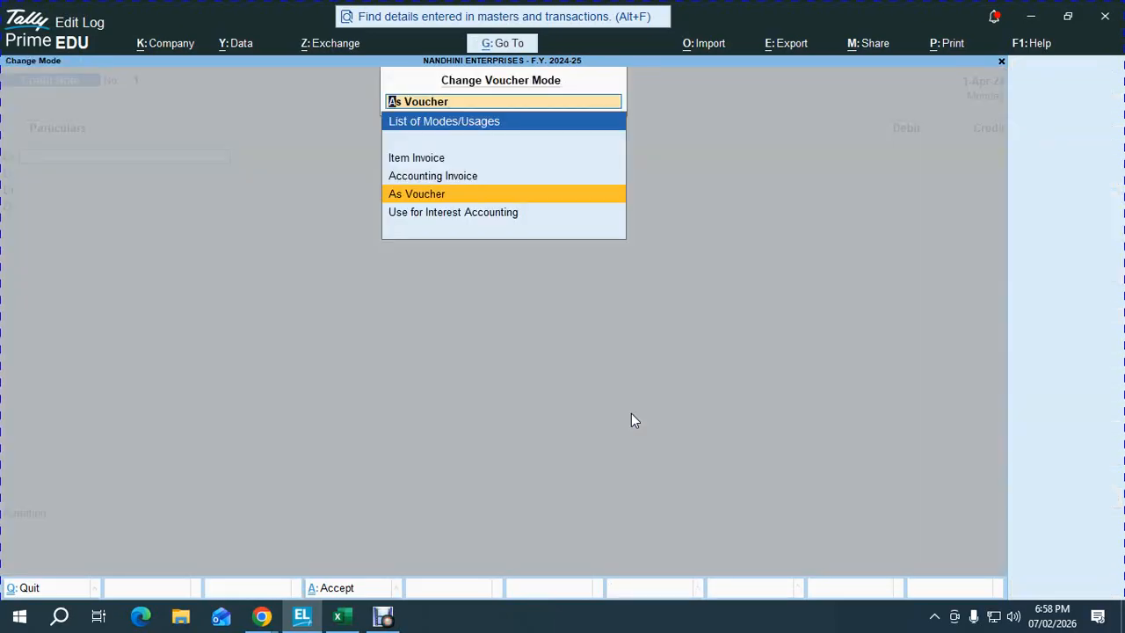
key("Up")
key("Up")
key("Return")
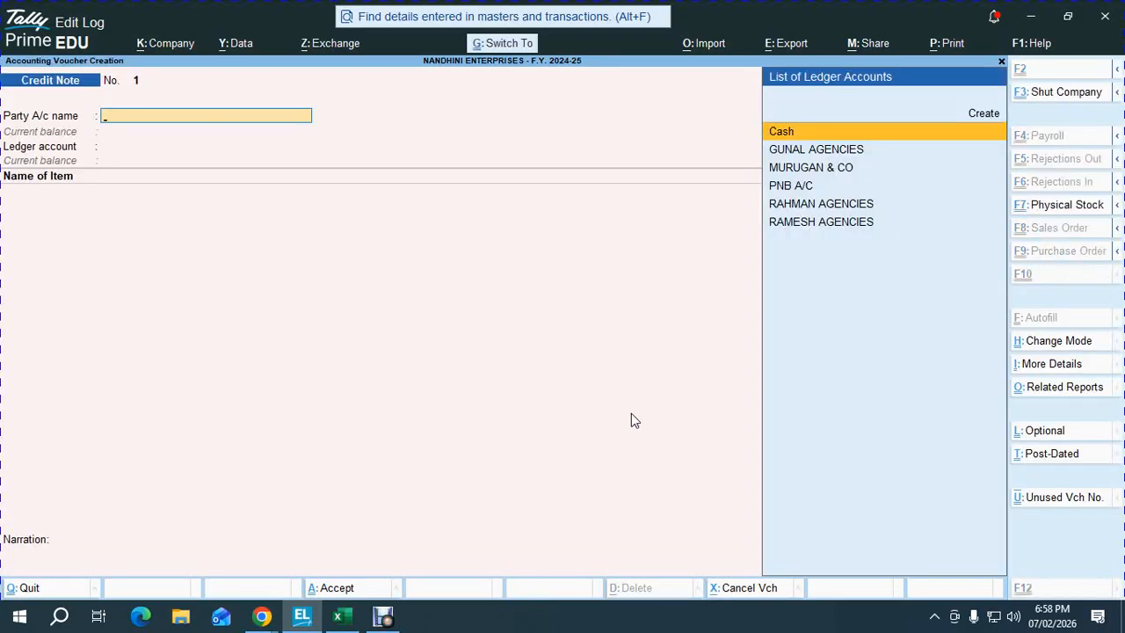
key("ctrl+h")
key("Down")
key("Return")
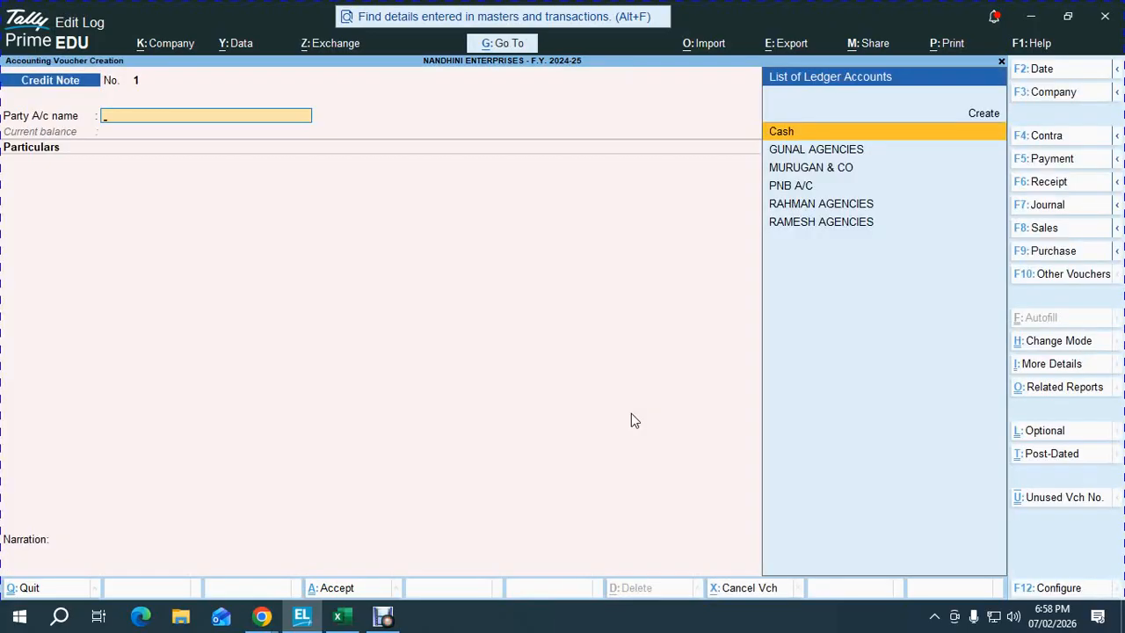
key("ctrl+h")
key("Down")
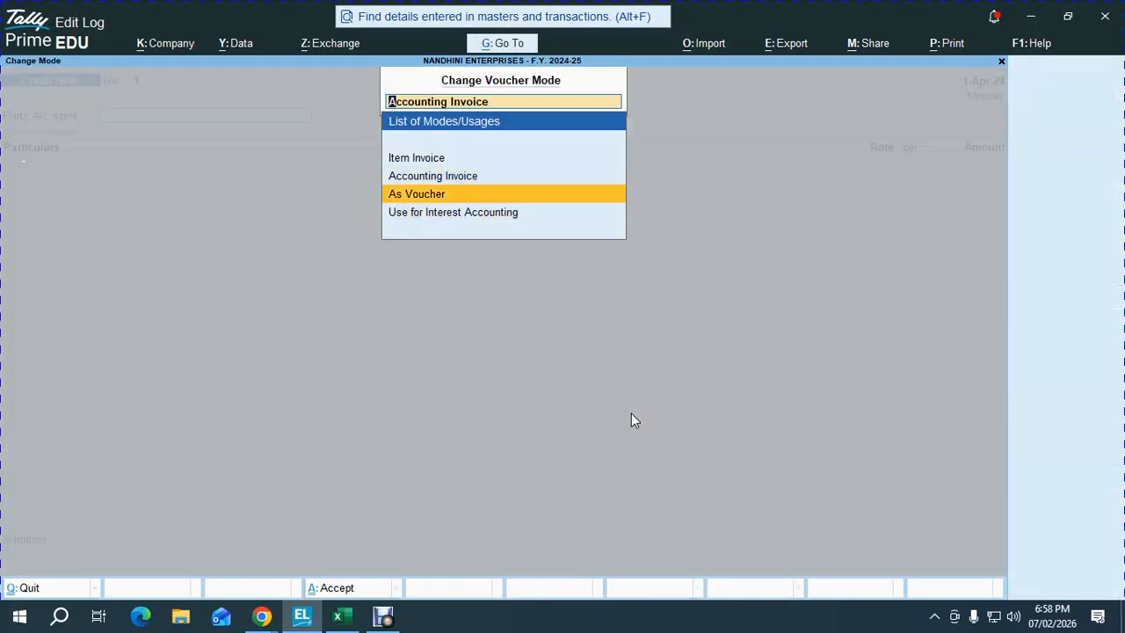
key("Return")
- Switch to Debit Note and try the Item Invoice, Accounting Invoice and As Voucher modes
key("F5")
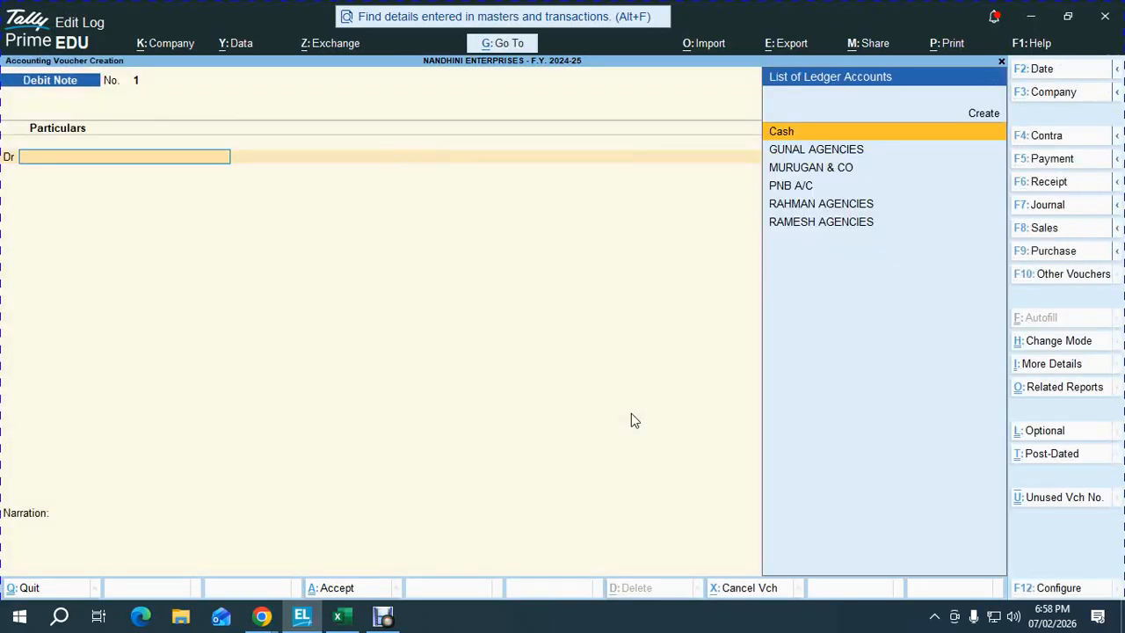
key("ctrl")
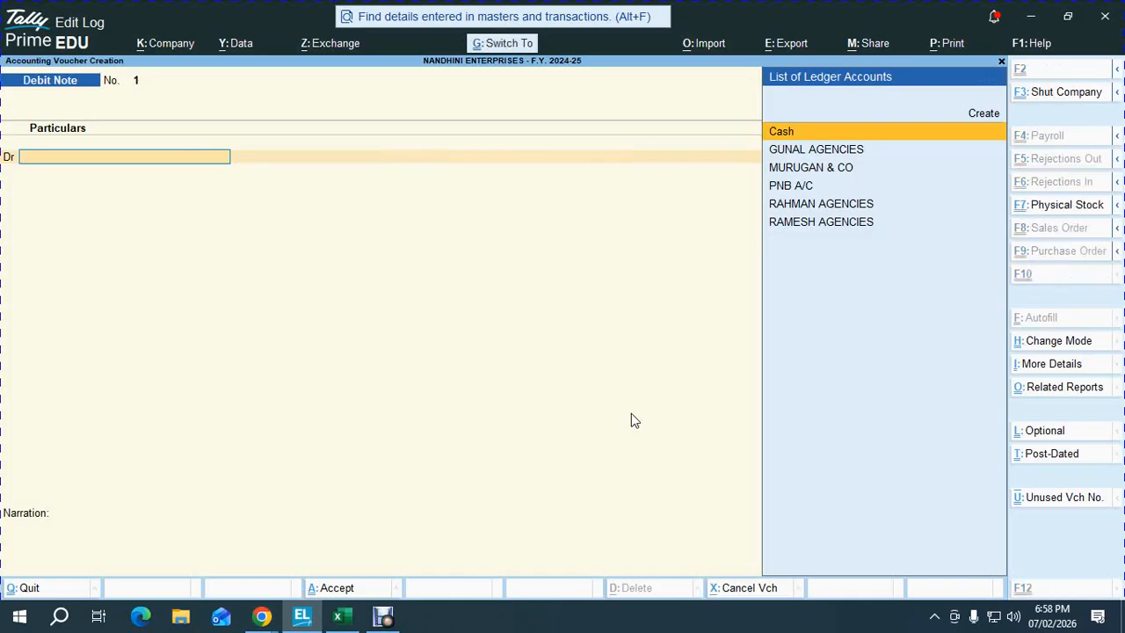
left_click(1066, 349)
key("Up")
key("Up")
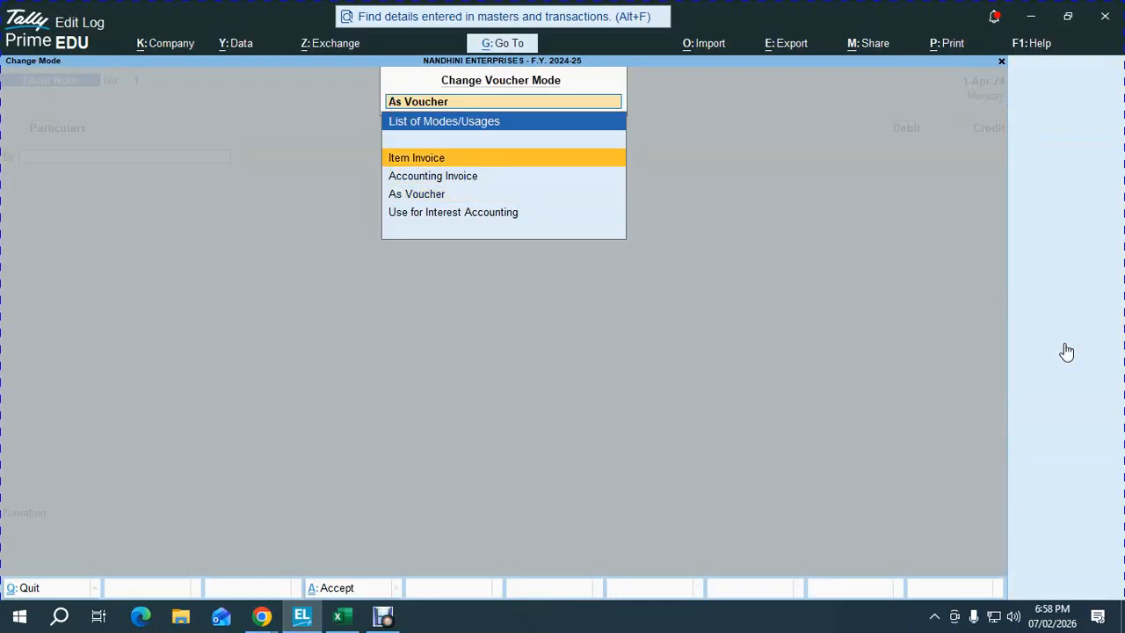
key("Return")
left_click(1067, 349)
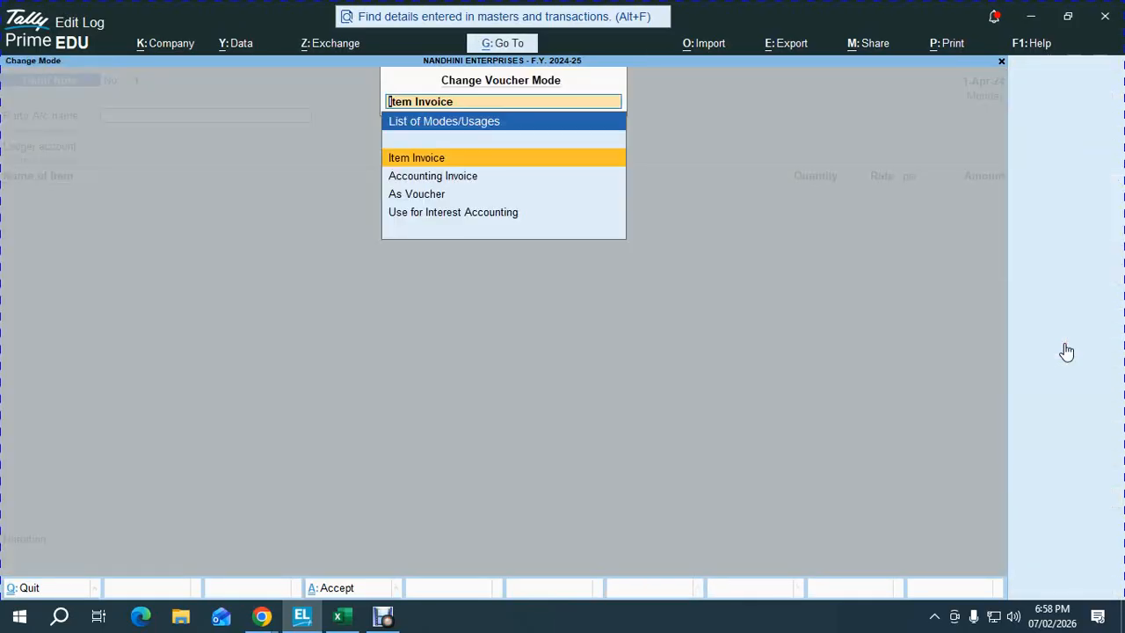
key("Down")
key("Return")
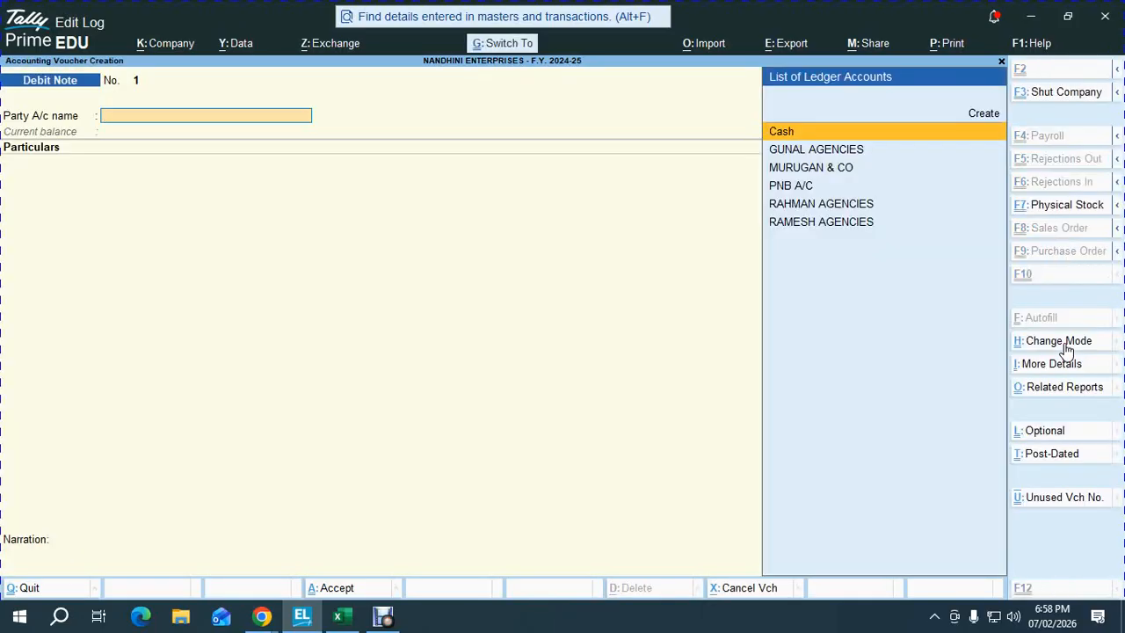
left_click(1067, 349)
key("Down")
key("Down")
key("Up")
key("Return")
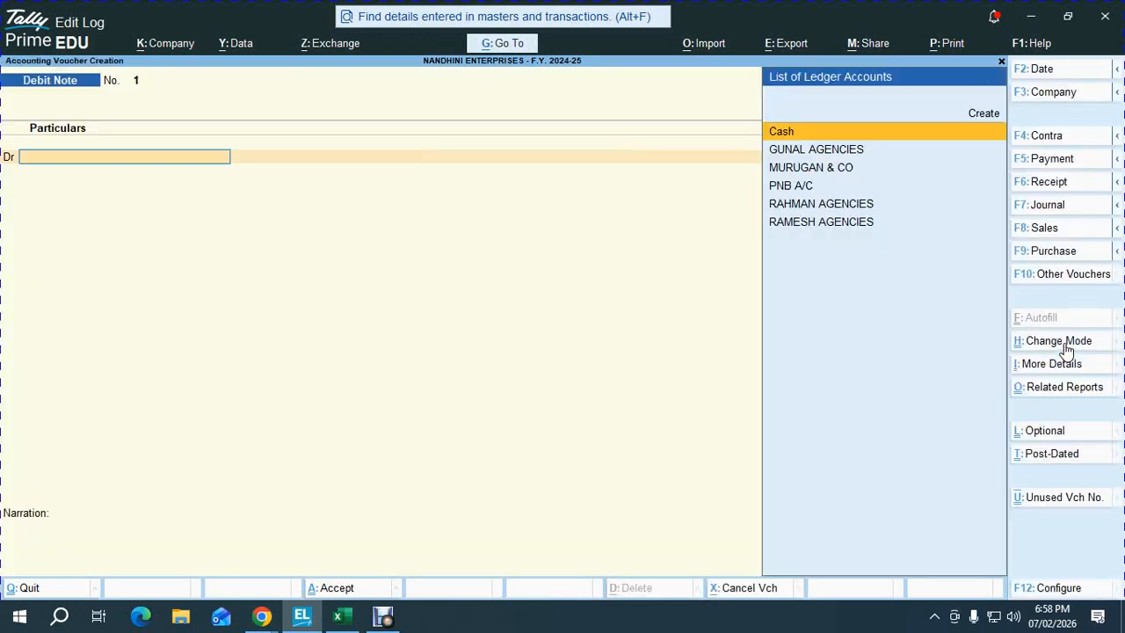
- Check the voucher date and reporting period settings, closing both without changes
key("F2")
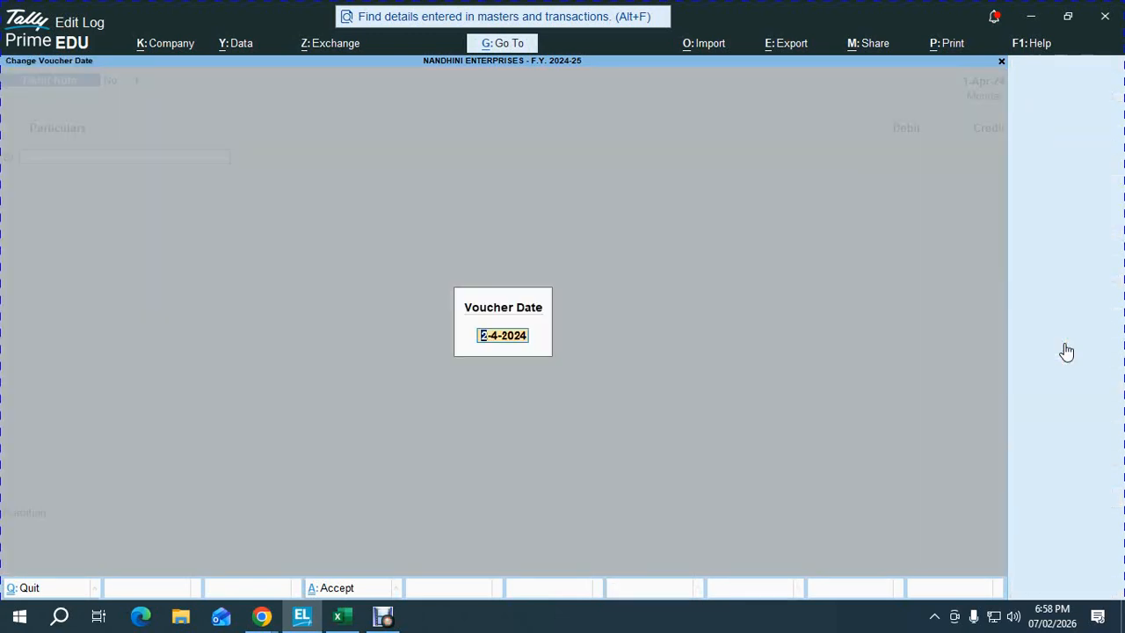
key("Return")
key("alt+F2")
key("Escape")
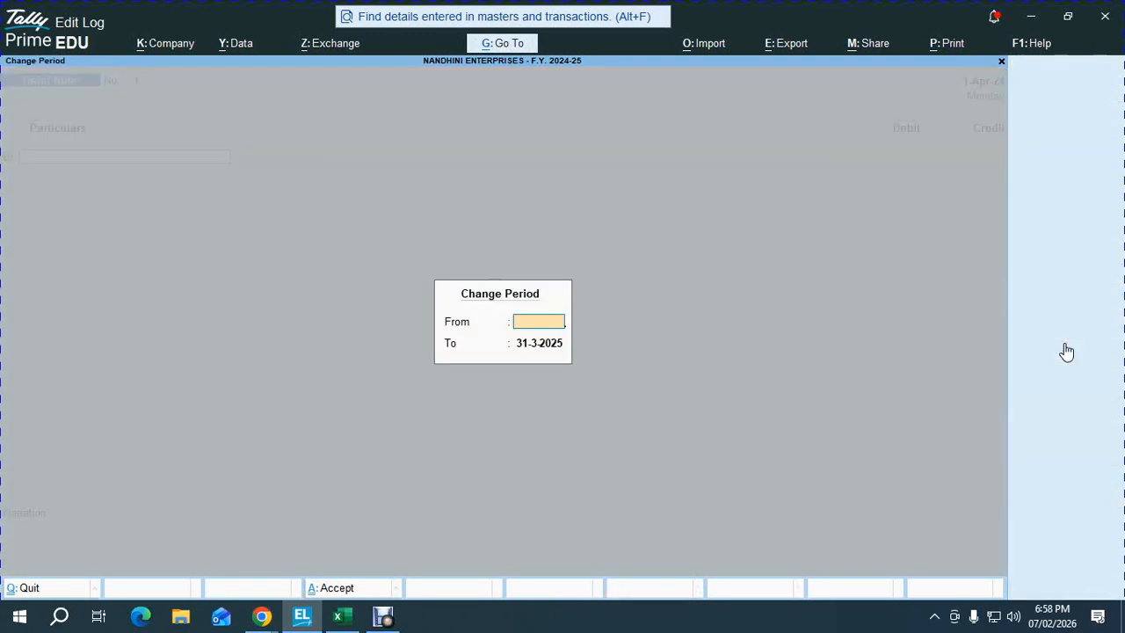
key("Escape")
key("Escape")
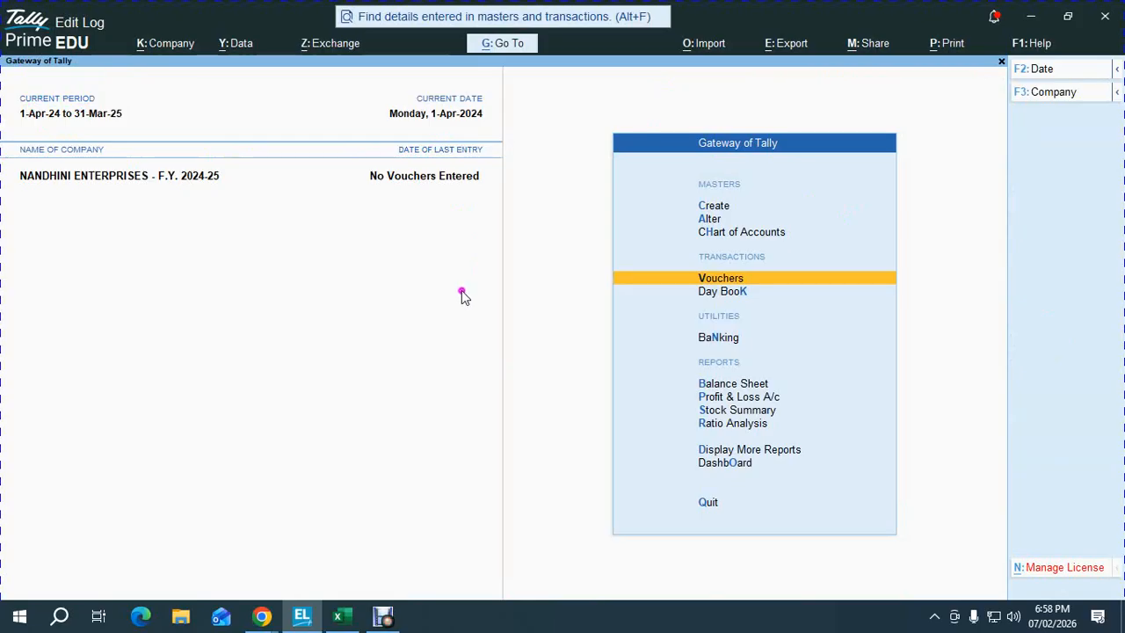
- Start a blank Debit Note, bring up the voucher type list, and consult the Excel workbook
key("Return")
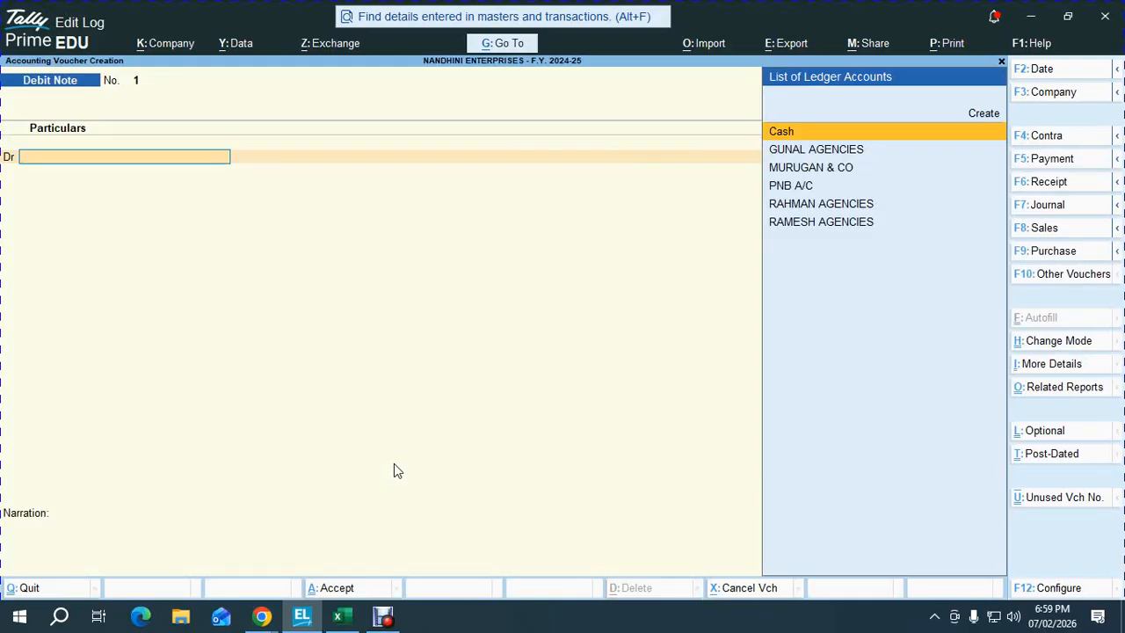
key("F10")
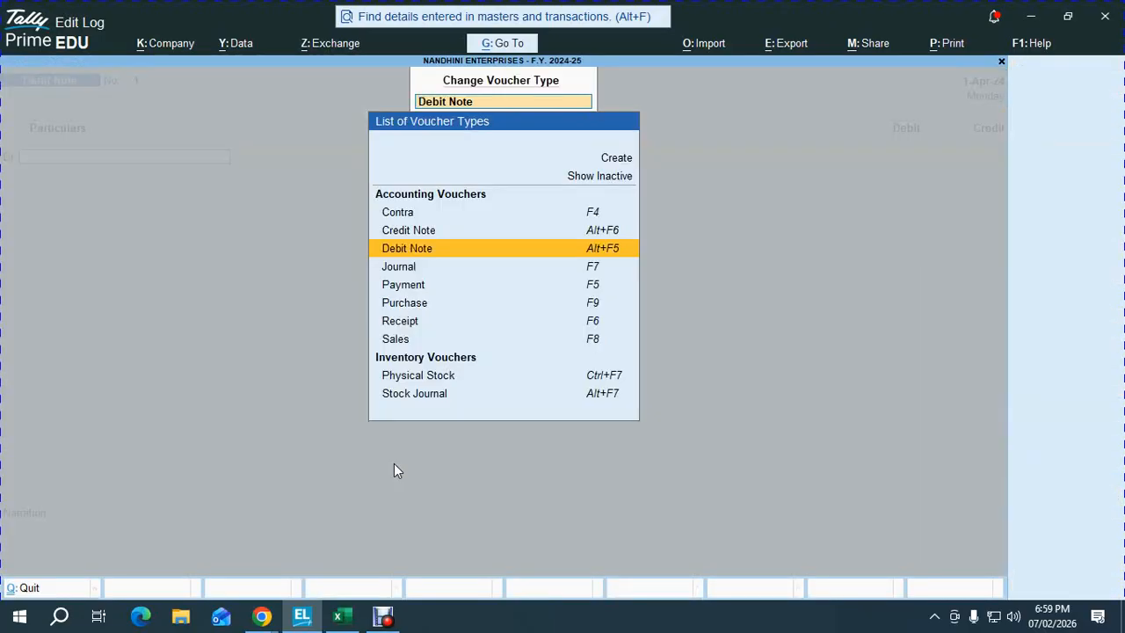
key("alt+Tab")
key("alt+Tab")
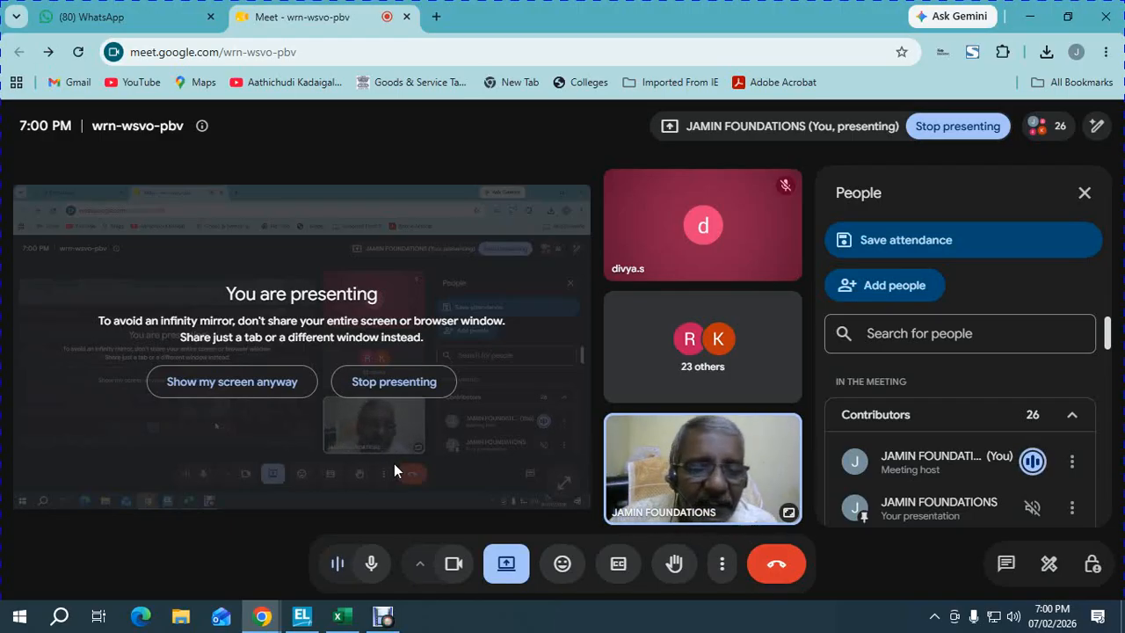
key("alt+Tab")
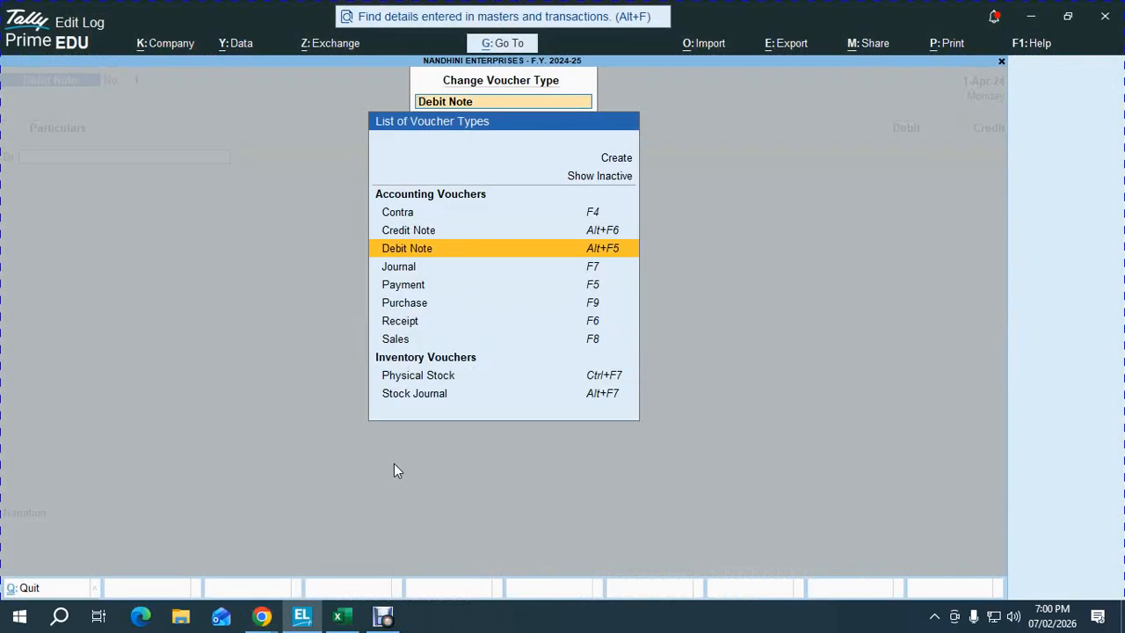
- Clear and close the voucher type list, then bring it up again
key("BackSpace")
key("Escape")
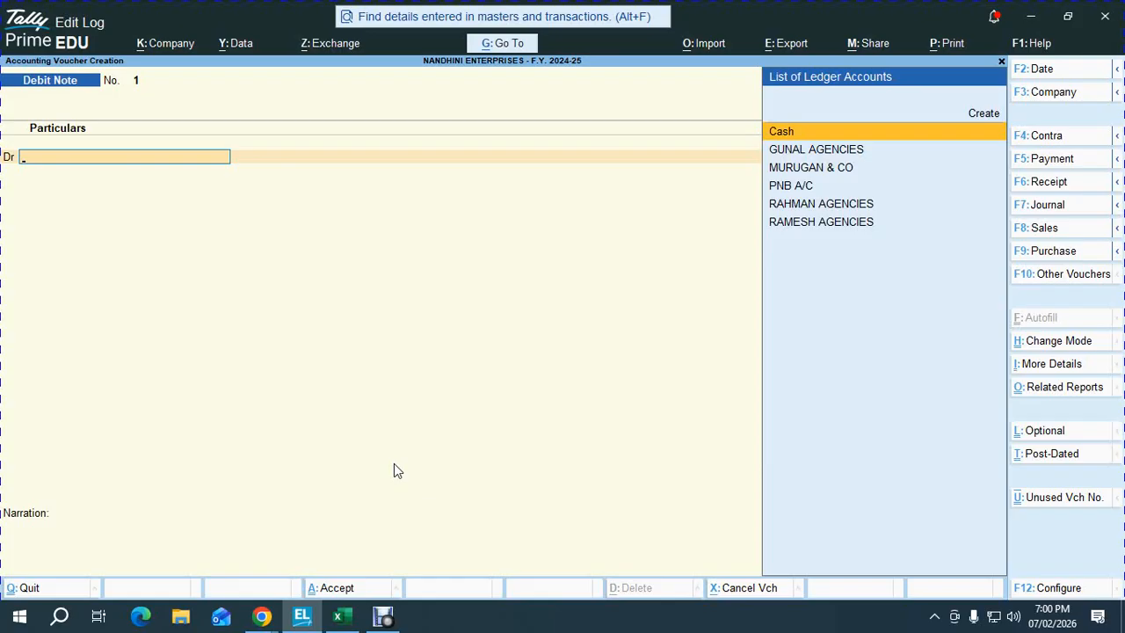
key("ctrl")
key("F10")
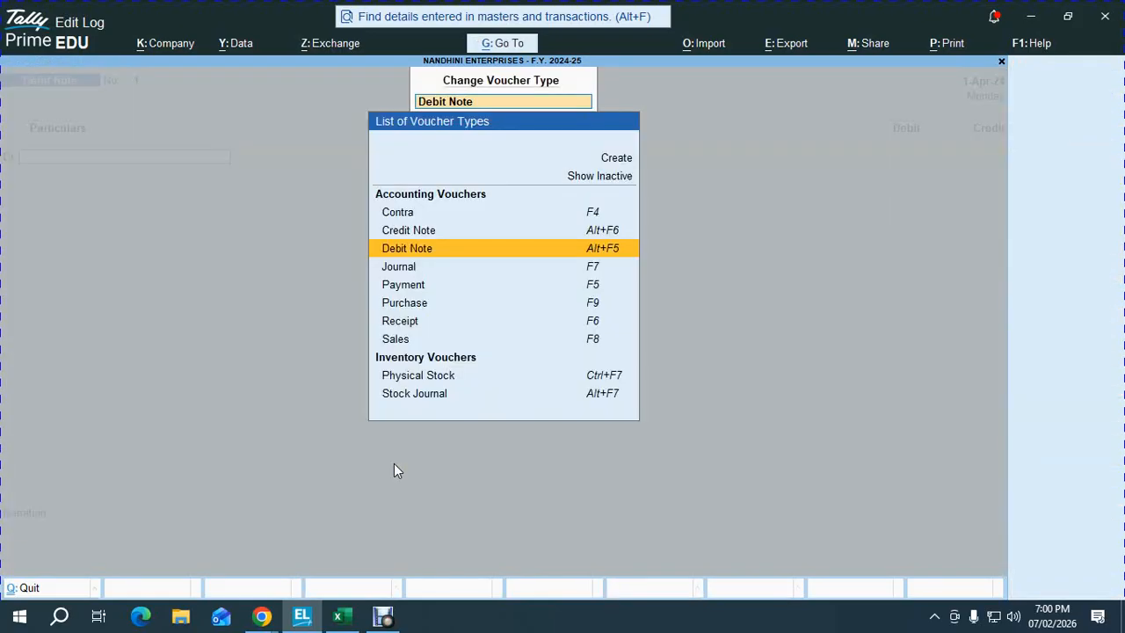
- Activate the Sales Order voucher type and open it under the GST LOCAL SALES class
key("ctrl+F8")
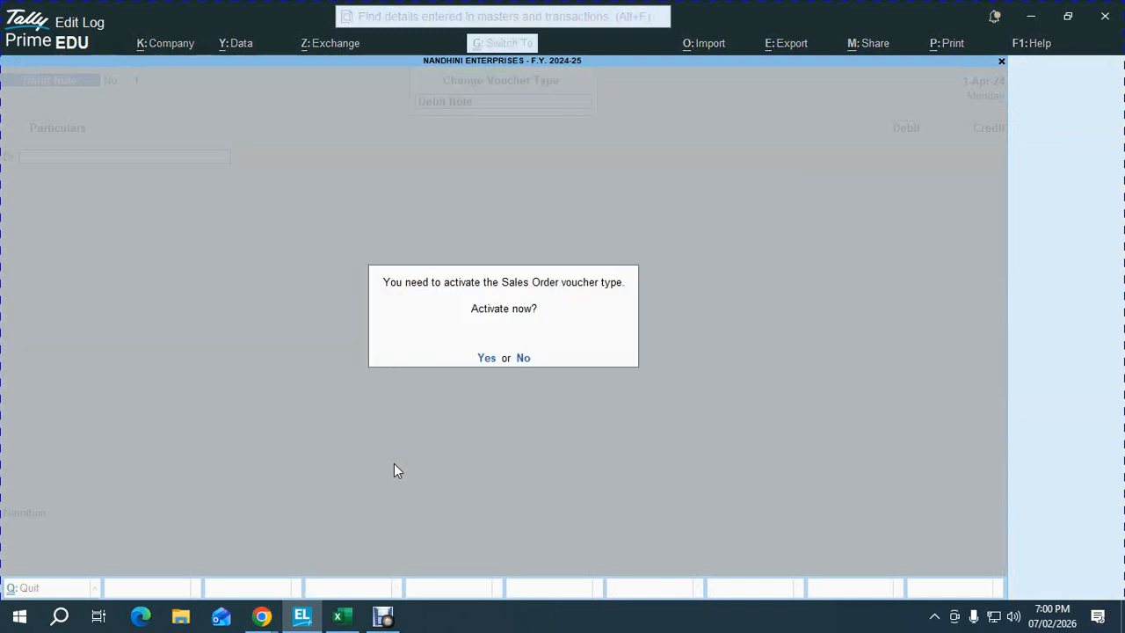
left_click(488, 359)
key("Down")
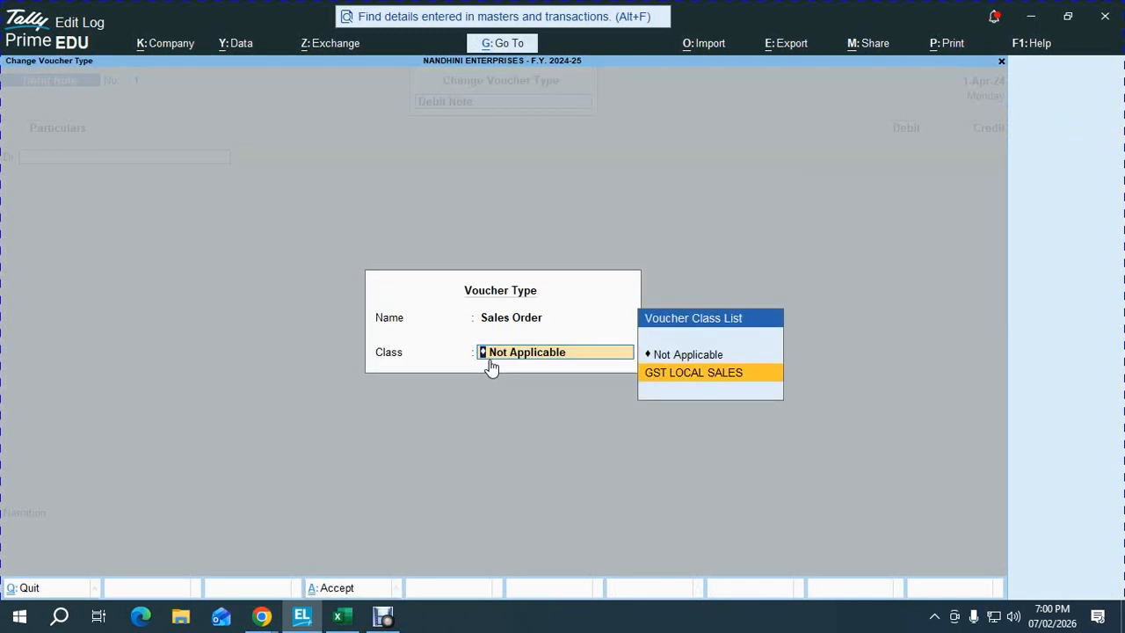
key("Return")
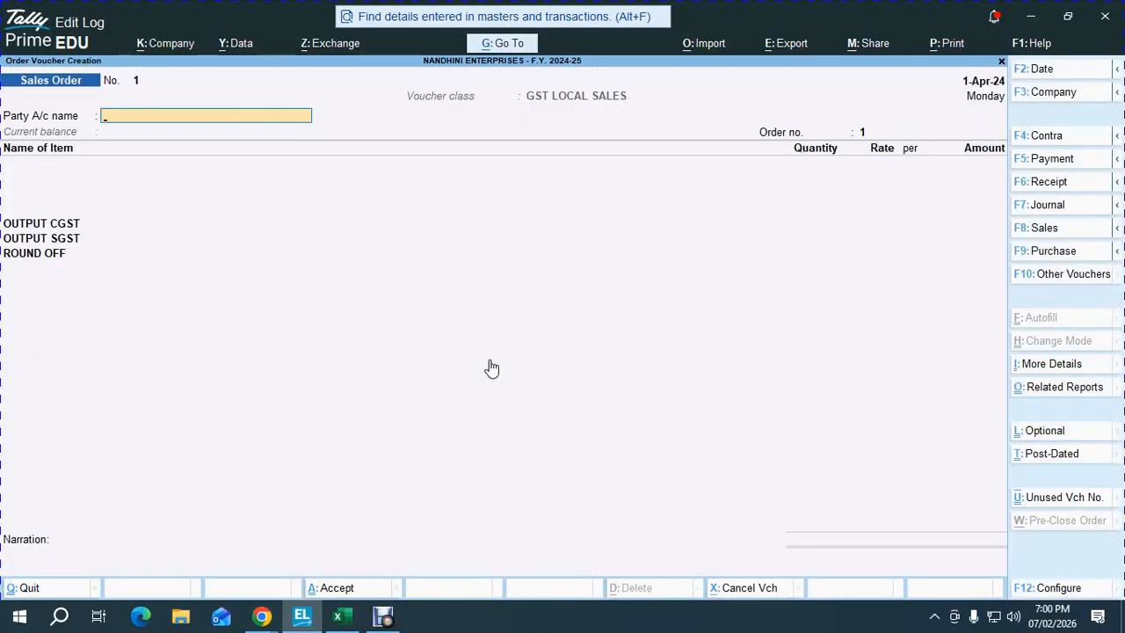
key("F10")
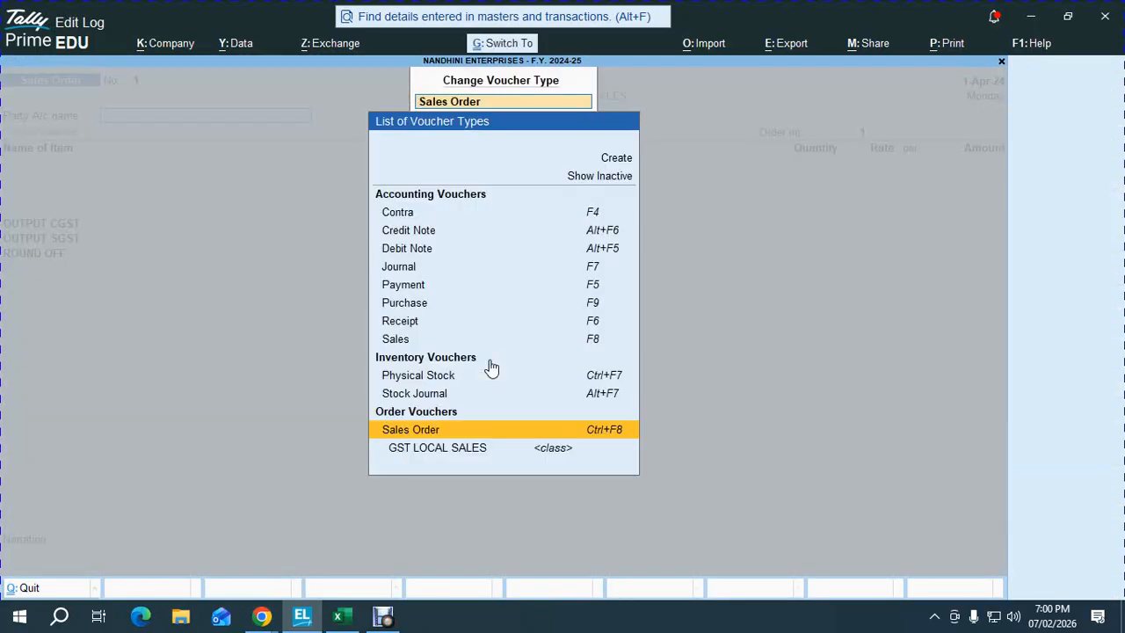
key("Return")
key("Return")
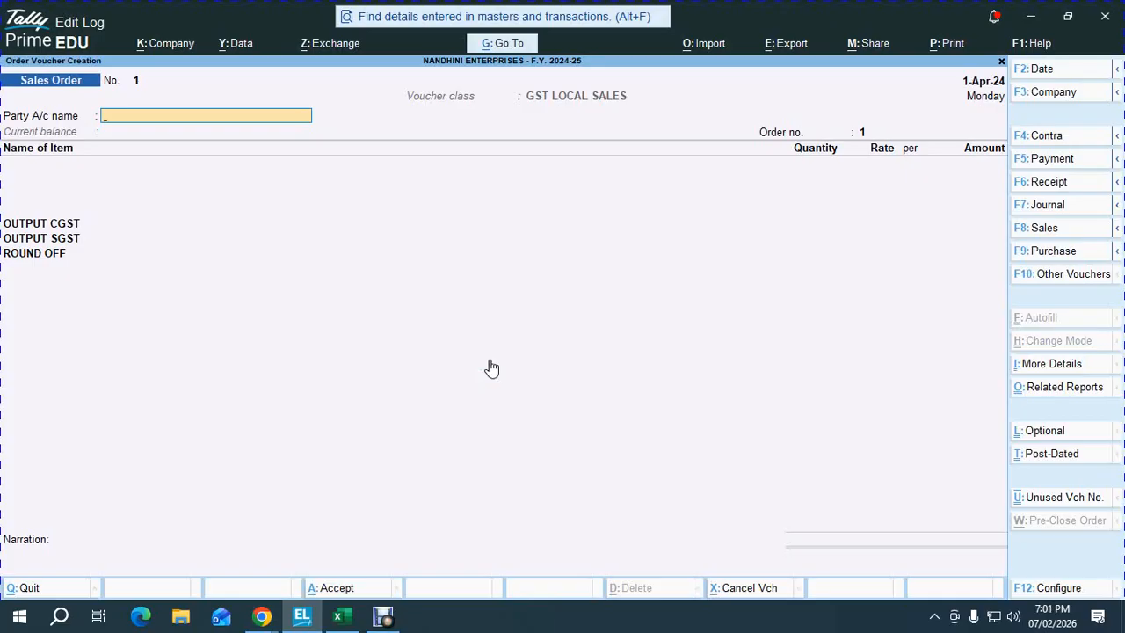
- Close and reopen the voucher type list, then browse upward through the types
key("F10")
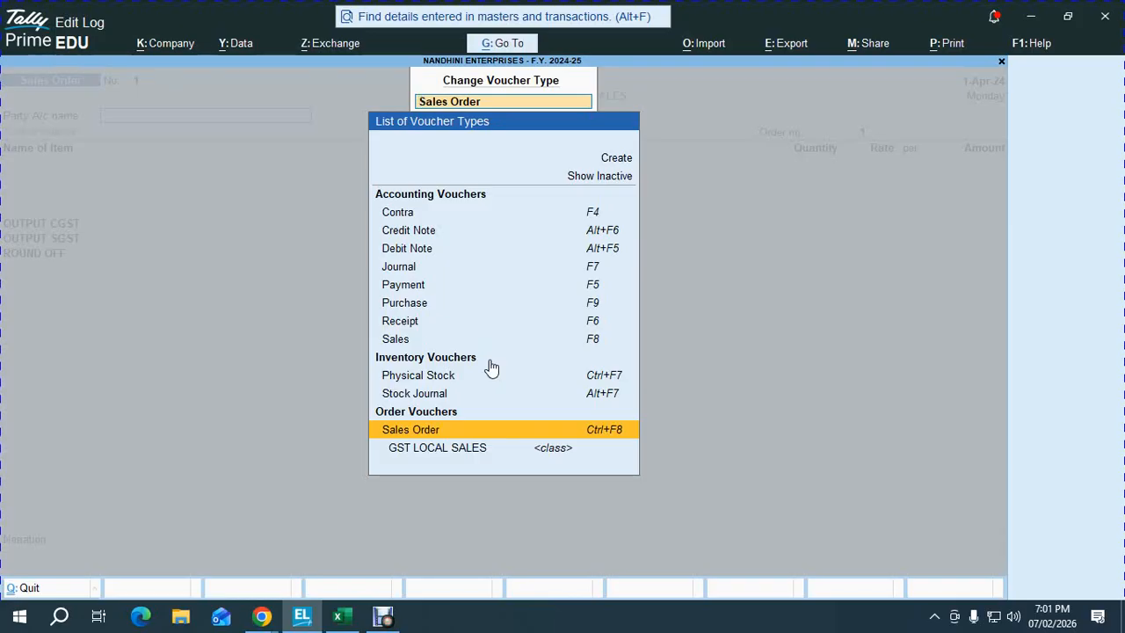
key("BackSpace")
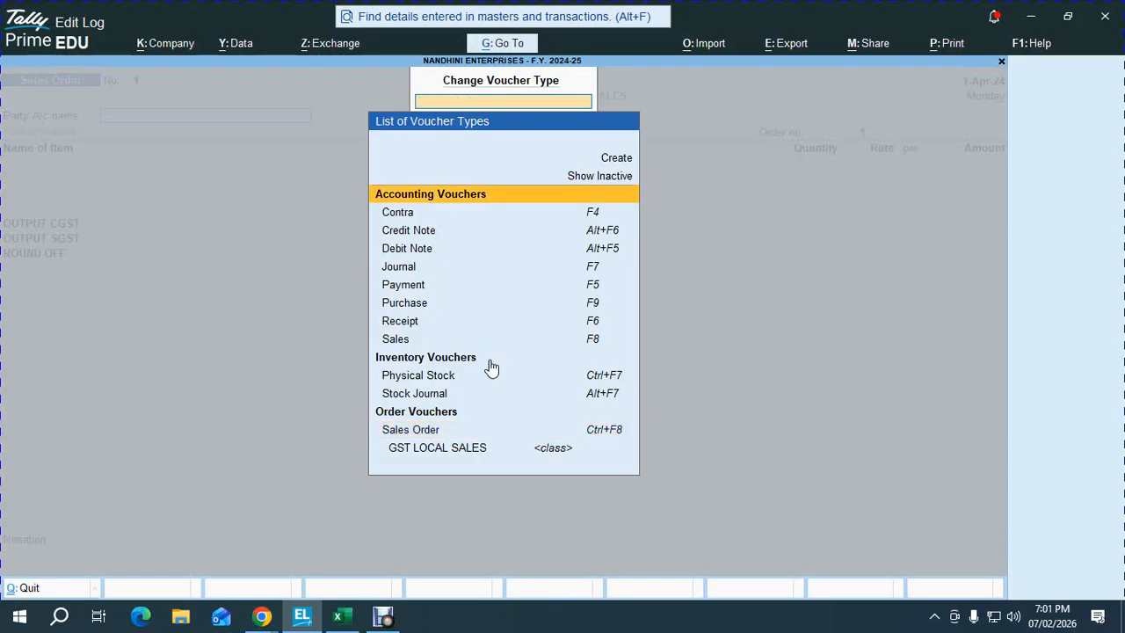
key("Escape")
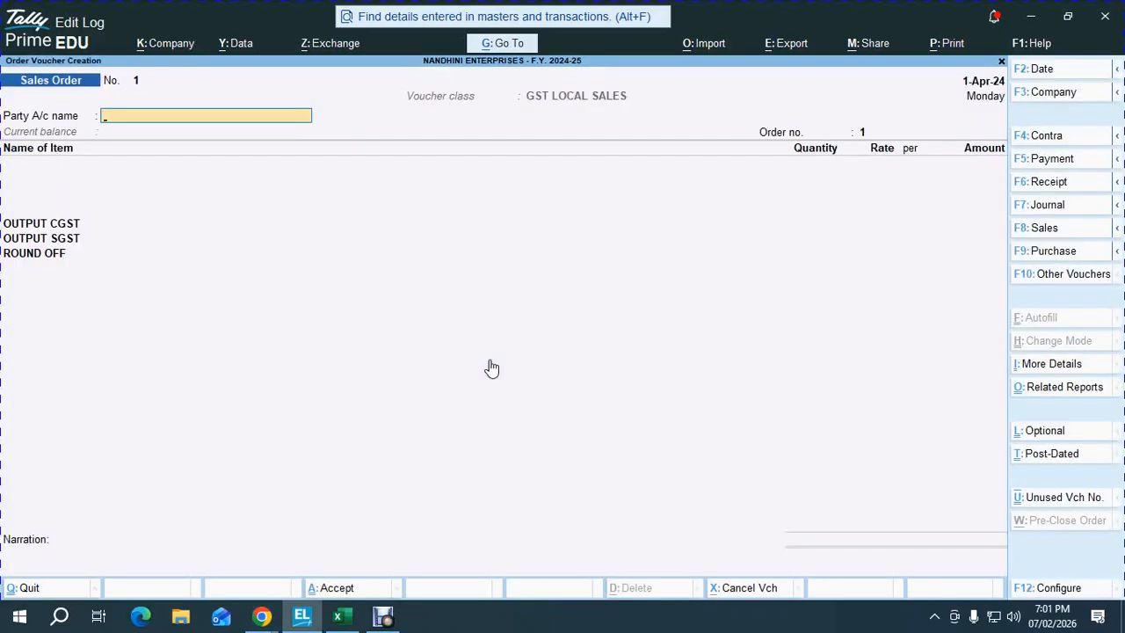
key("F10")
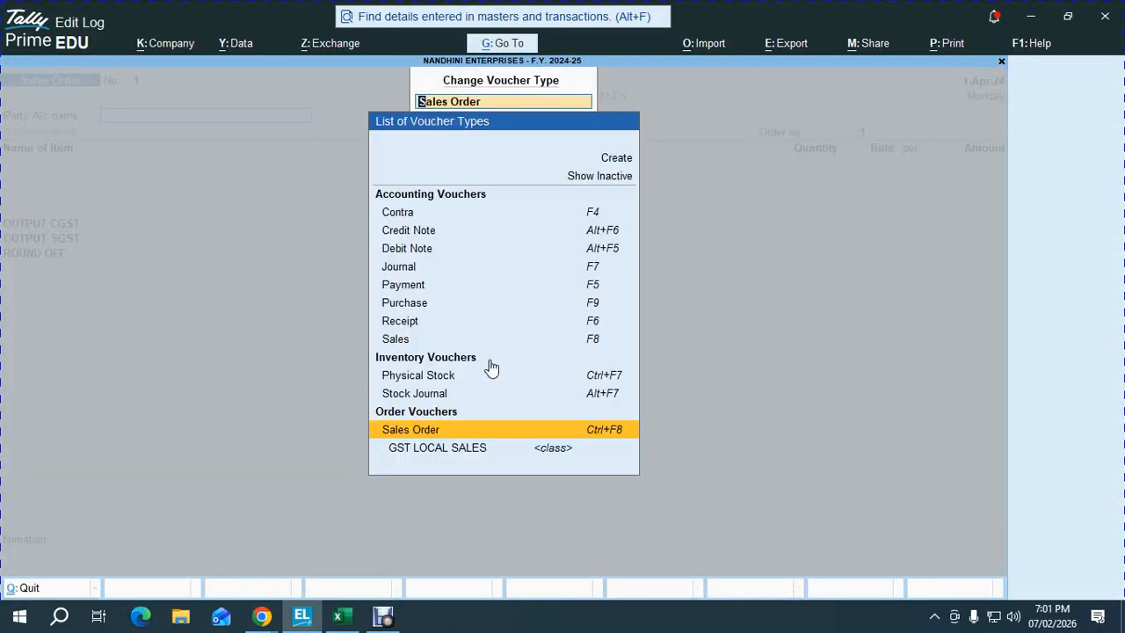
key("Up")
key("Up")
key("Up")
key("Up")
key("Up")
key("Up")
key("Up")
key("Up")
key("Up")
key("Up")
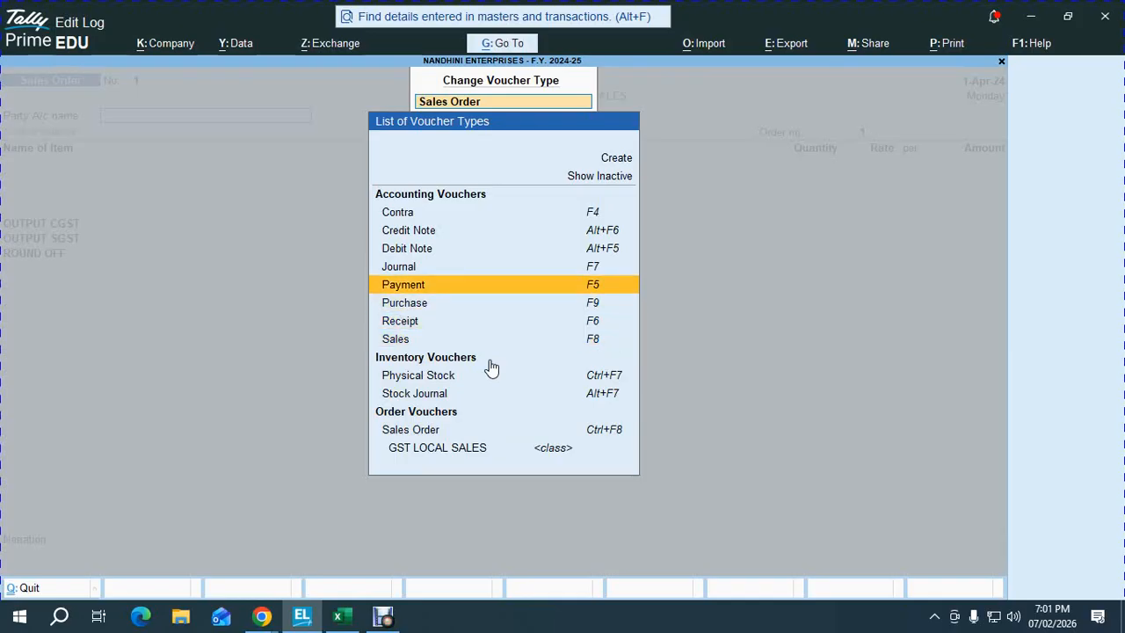
- Activate the inactive Purchase Order voucher type with the GST LOCAL PURCHASE class
key("Return")
key("Down")
key("Down")
key("Down")
key("Down")
key("Down")
key("Down")
key("Down")
key("Down")
key("Down")
key("Down")
key("Down")
key("Down")
key("Down")
key("Down")
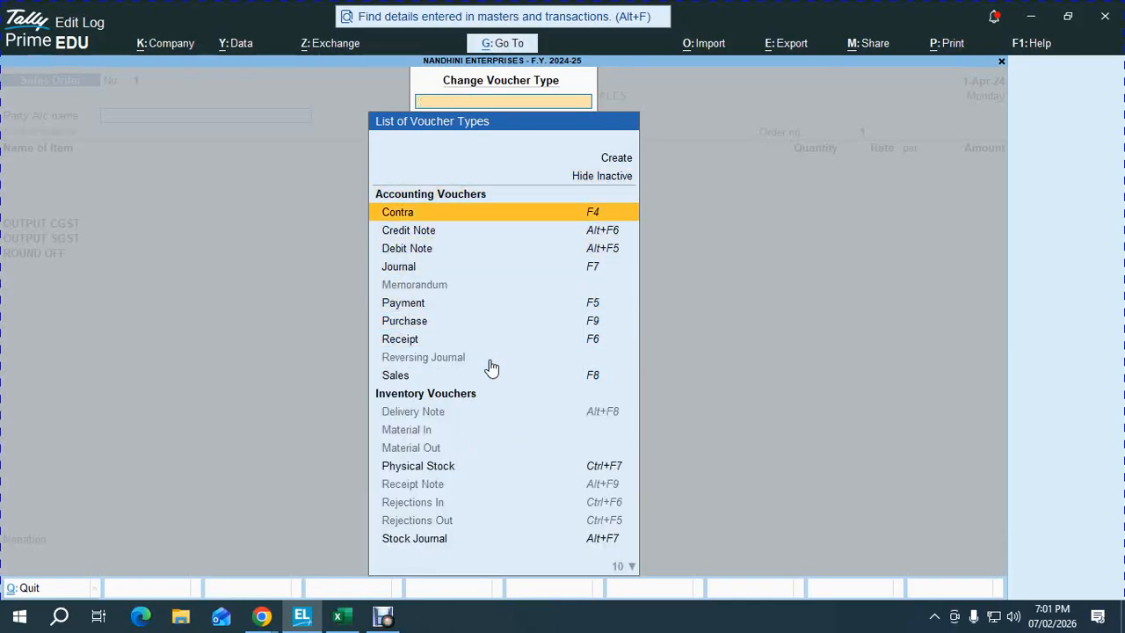
key("Down")
key("Down")
key("Down")
key("Down")
key("Down")
key("Down")
key("Down")
key("Down")
key("Down")
key("Down")
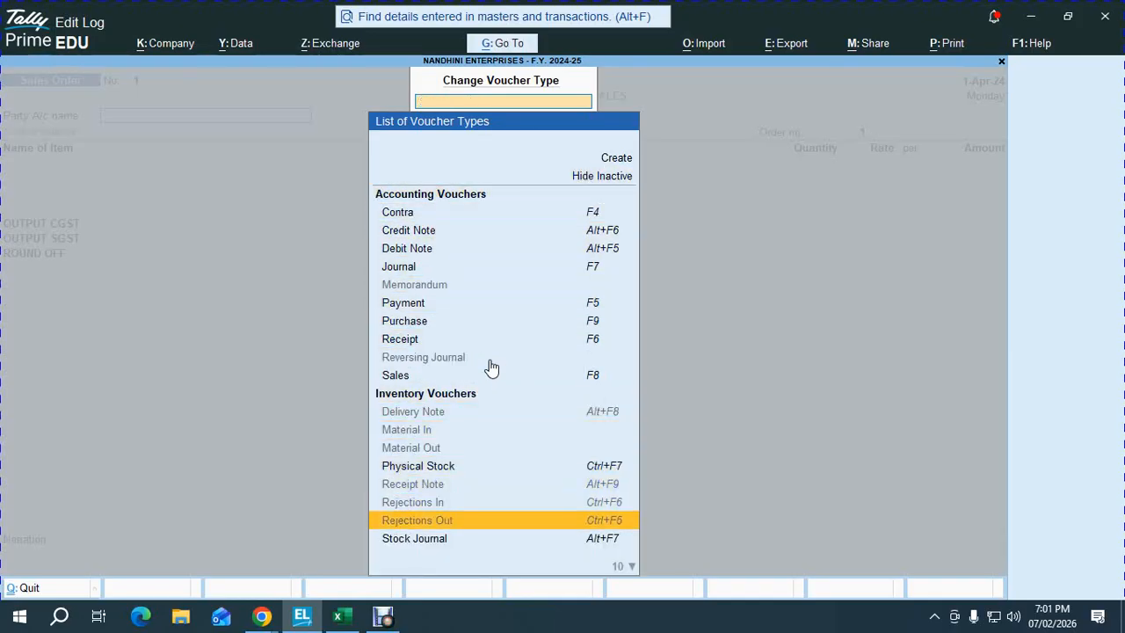
key("Up")
key("Up")
key("Up")
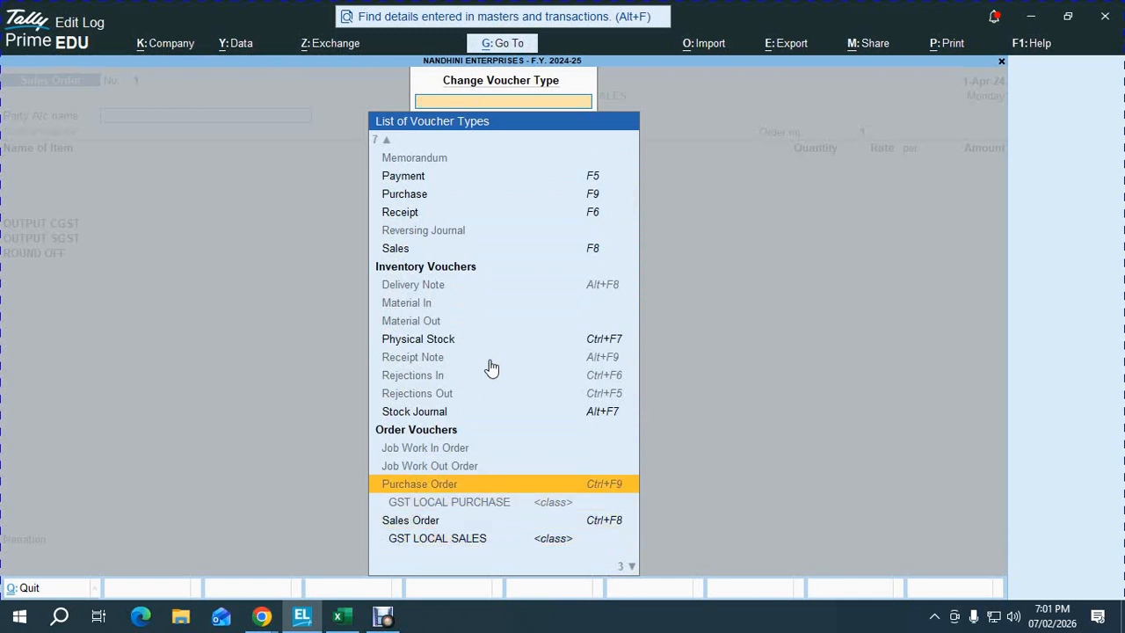
key("Return")
left_click(488, 360)
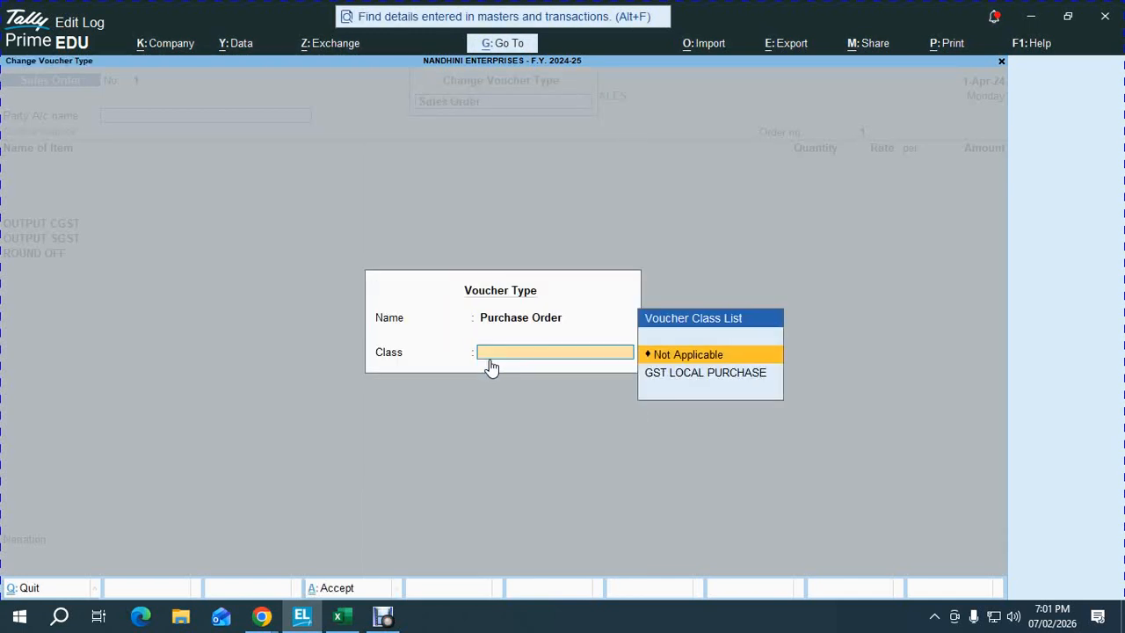
key("Down")
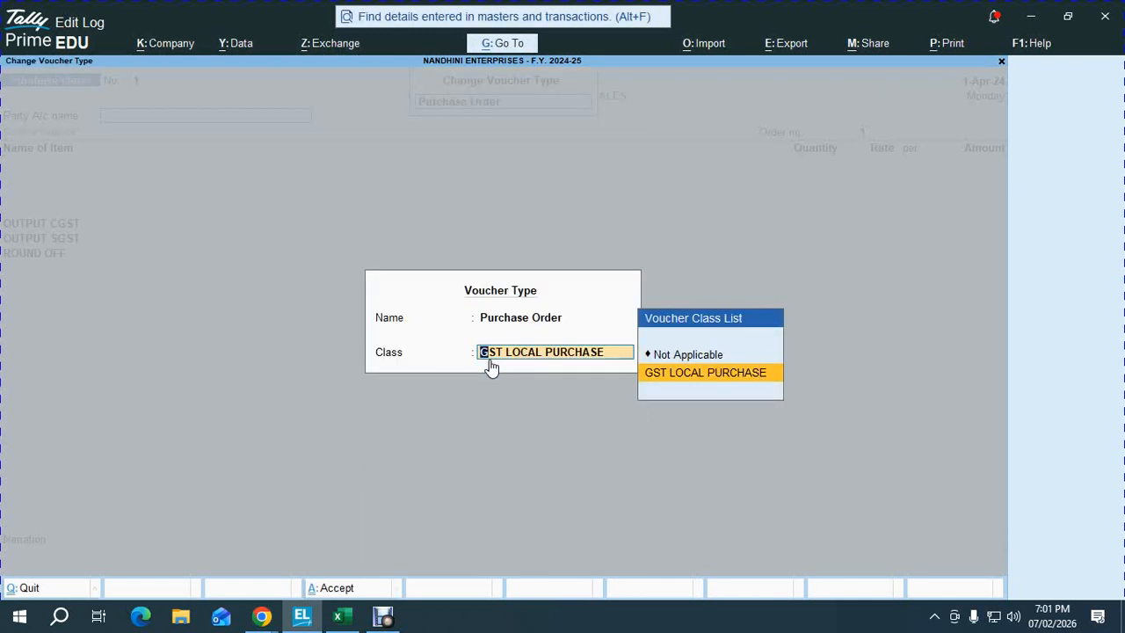
key("Return")
key("Escape")
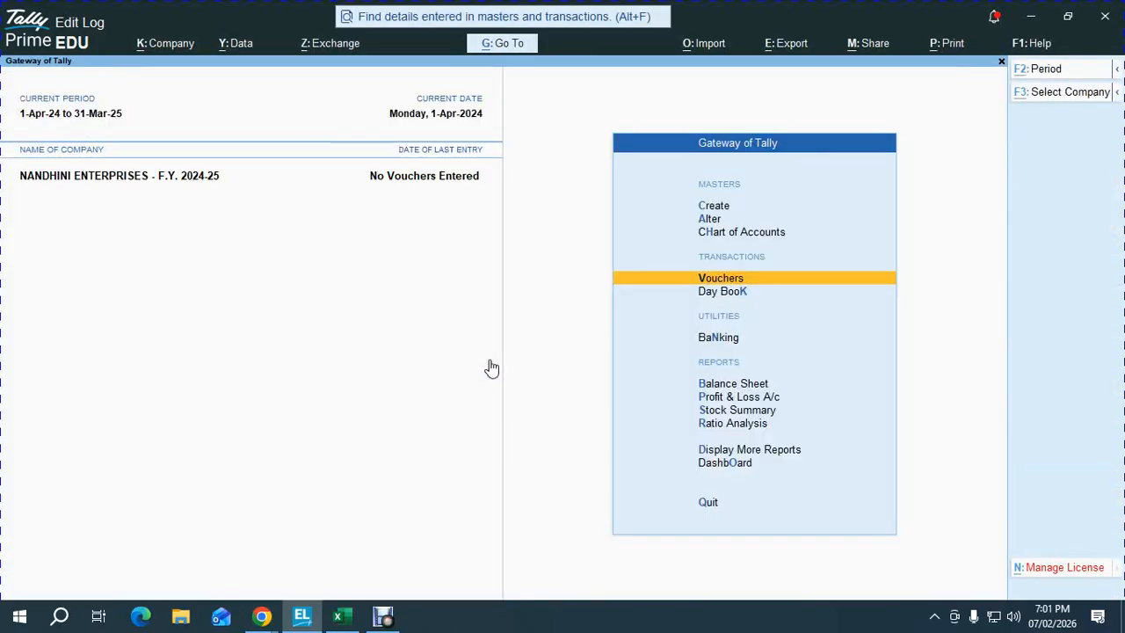
- Tick Sales Order in cell F62 of the checklist, then open a GST LOCAL SALES Sales Order
key("alt+Tab")
key("Tab")
left_click(532, 298)
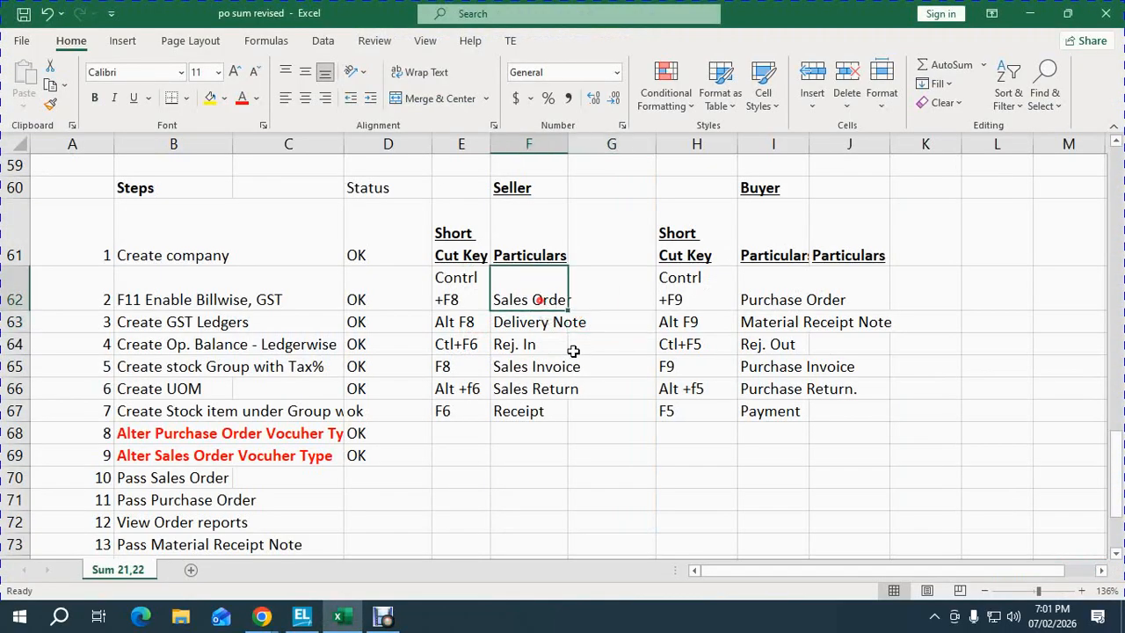
key("alt+Tab")
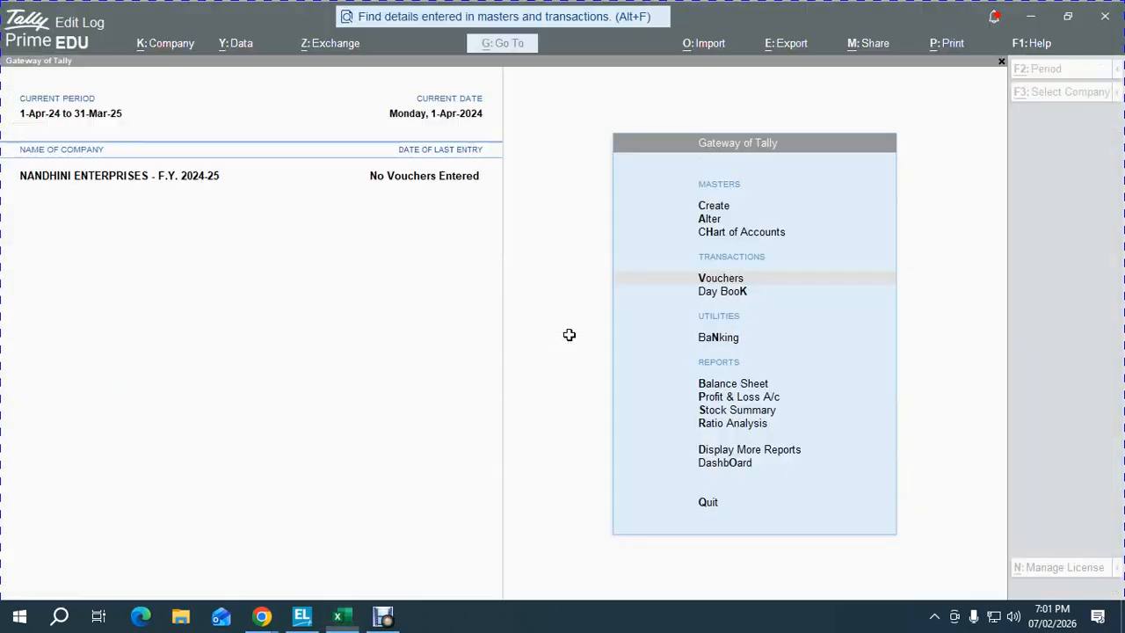
key("Return")
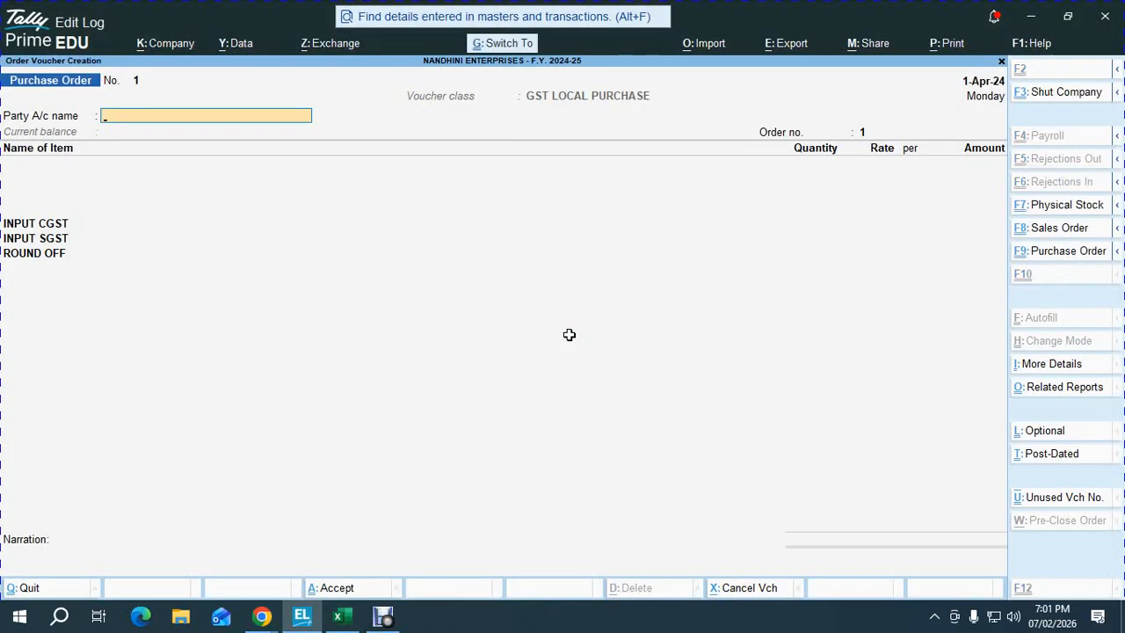
key("ctrl+F8")
key("Return")
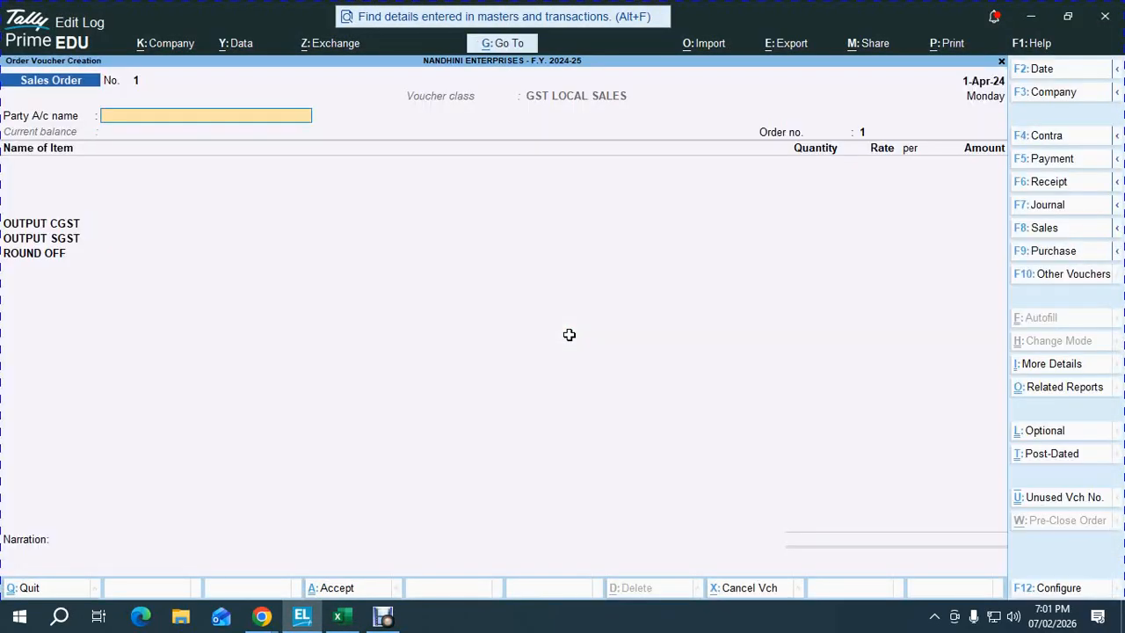
- Locate the Delivery Note row in the checklist, then bring up the voucher type list
key("alt+Tab")
key("Down")
key("Left")
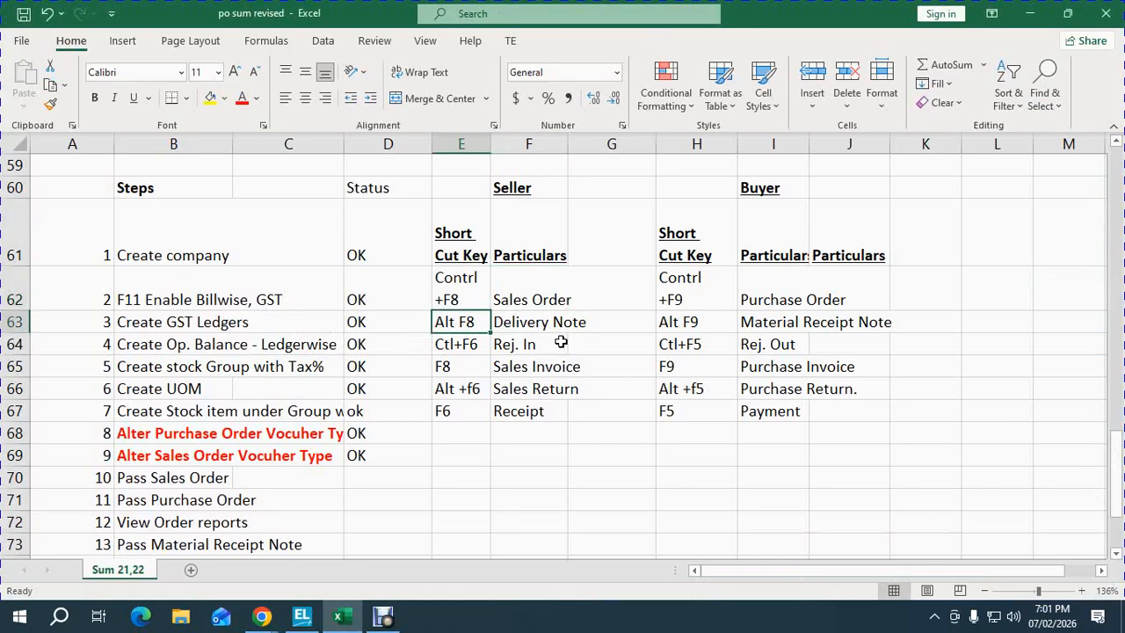
key("Right")
key("alt+Tab")
key("alt")
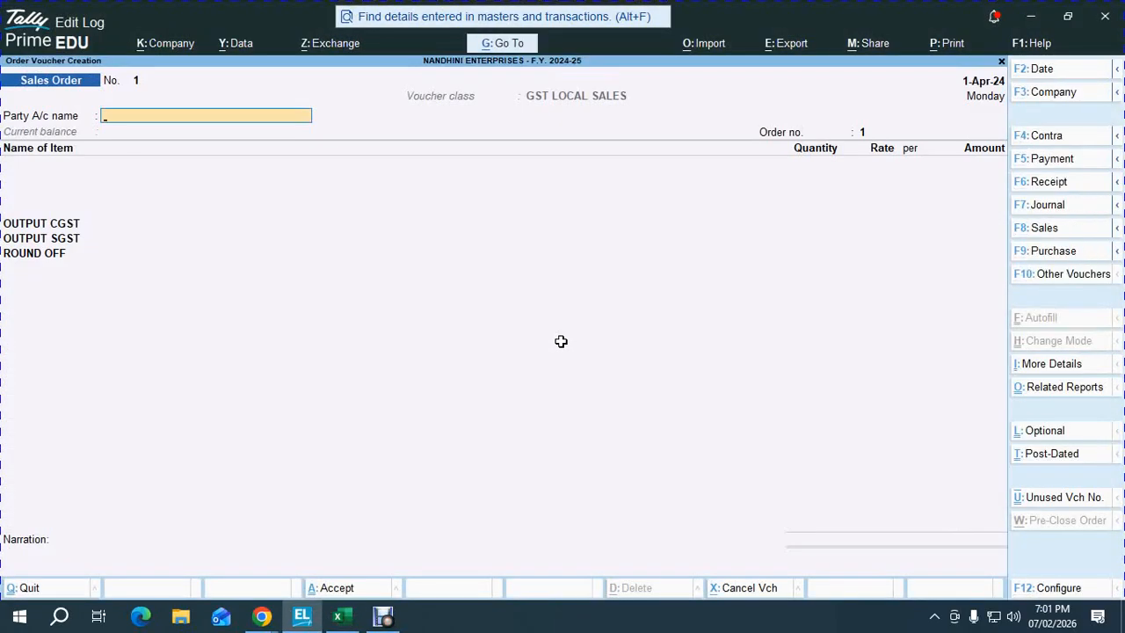
key("F10")
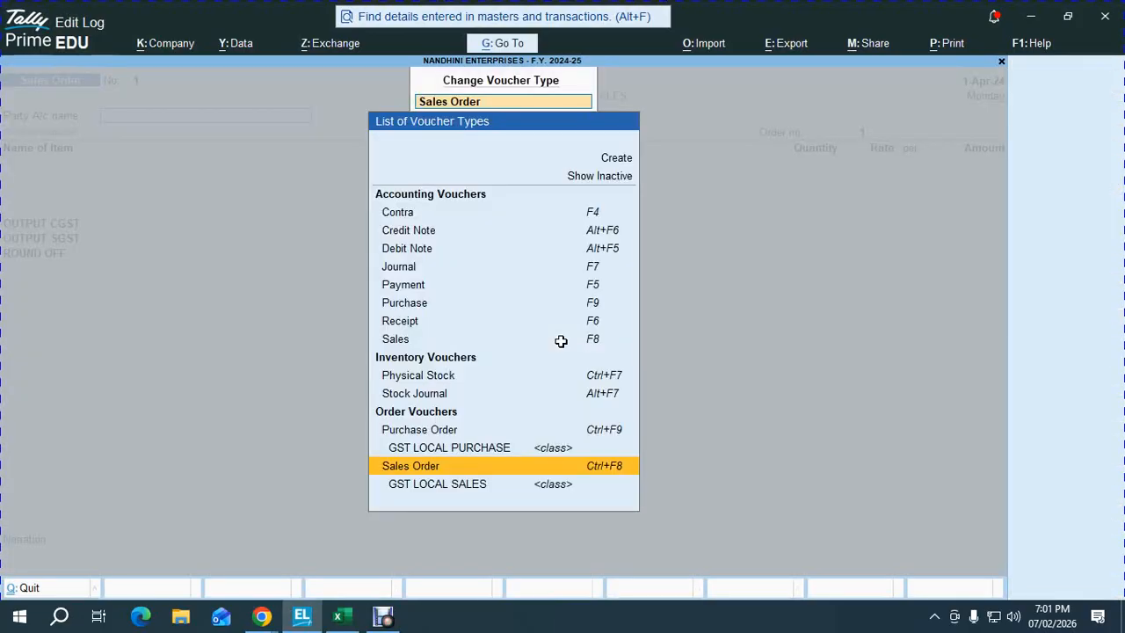
- Activate the Delivery Note voucher type and tick Rej. In in cell F64 of the checklist
key("alt+F8")
key("y")
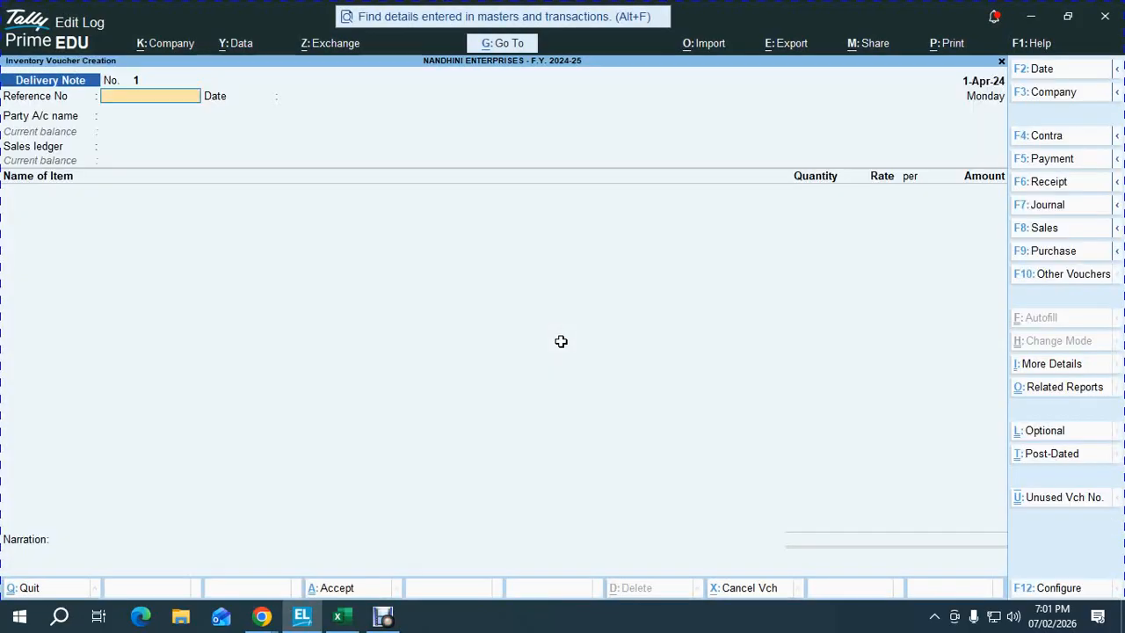
key("Escape")
key("alt+Tab")
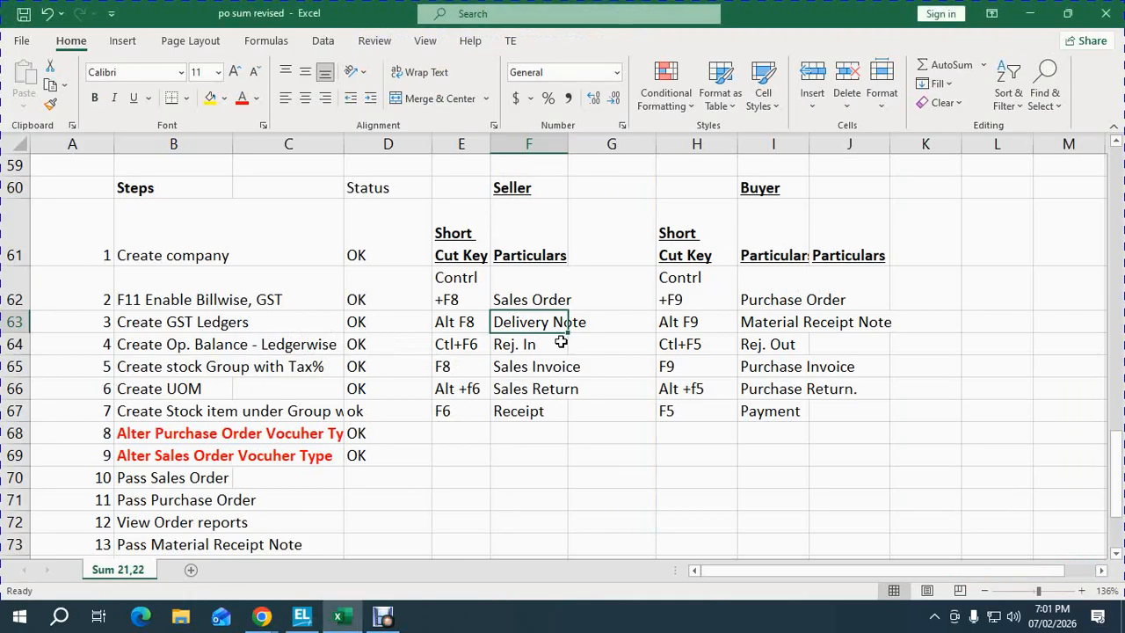
left_click(561, 342)
key("alt+Tab")
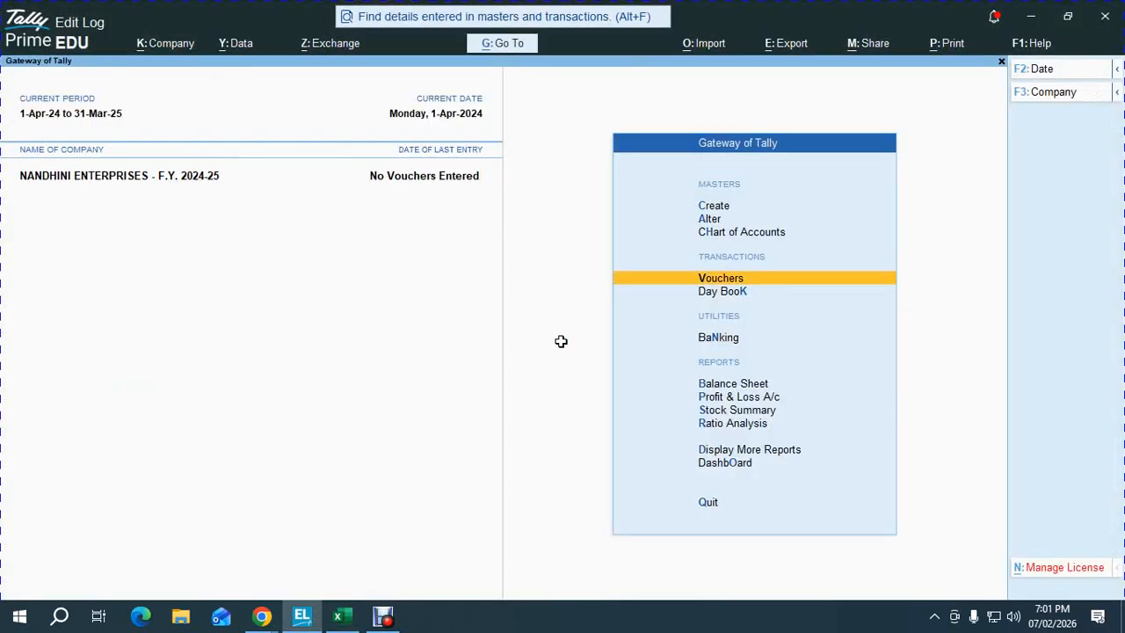
- Activate the Rejections In voucher type and return to the Gateway of Tally
key("Return")
key("F10")
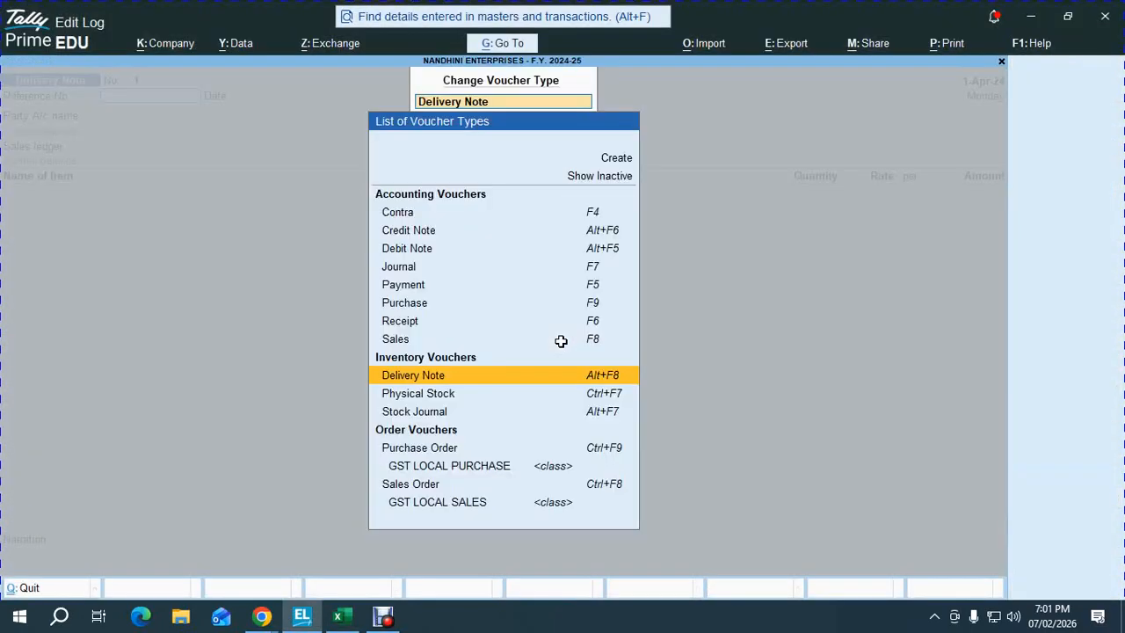
key("ctrl+F6")
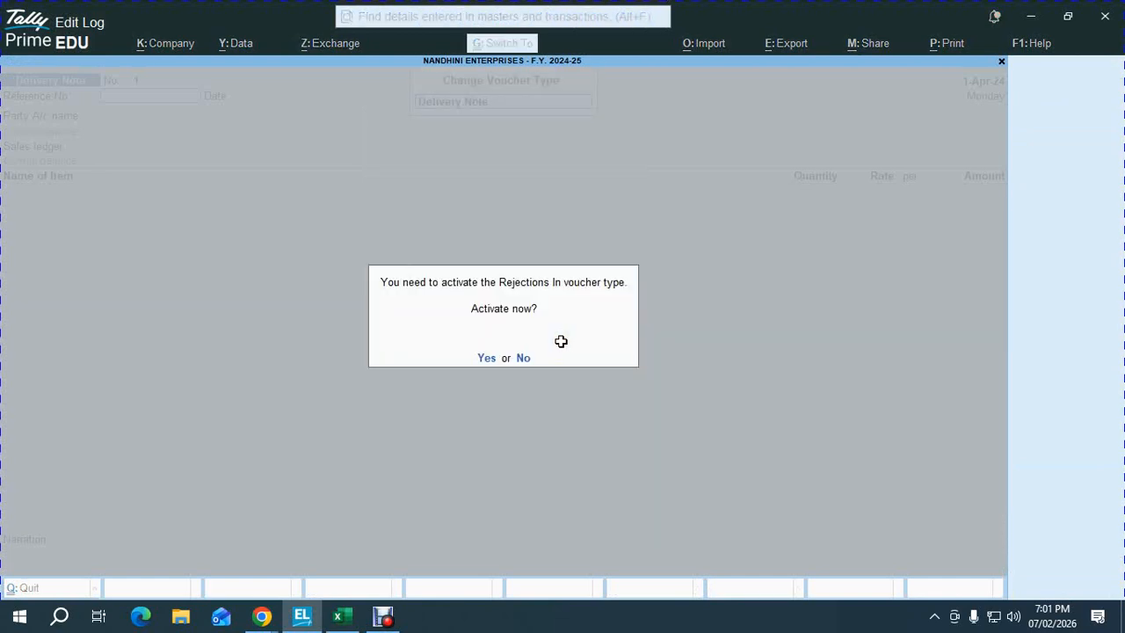
key("y")
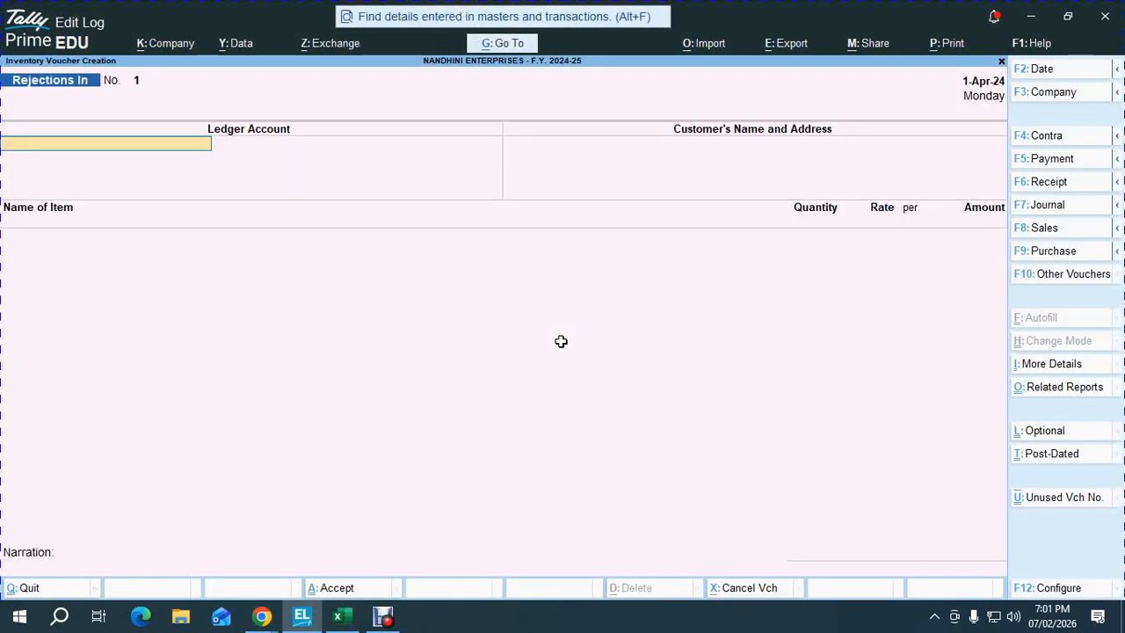
key("Escape")
key("y")
- Open a Sales voucher, check the steps sheet, then switch it to a Credit Note
key("alt+Tab")
key("Down")
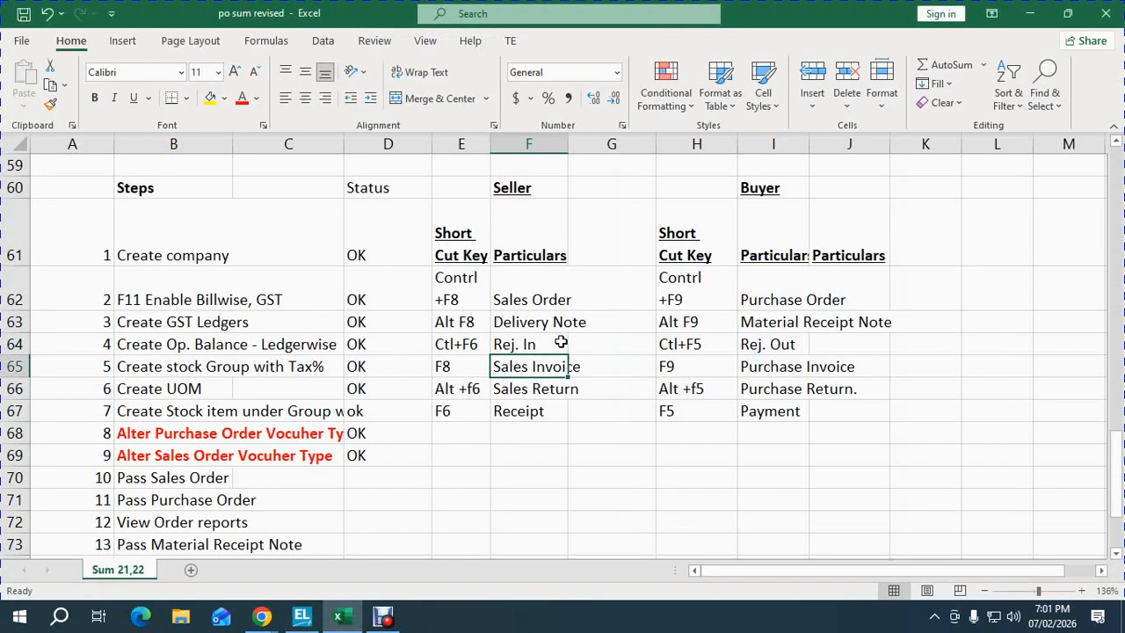
key("alt+Tab")
key("Return")
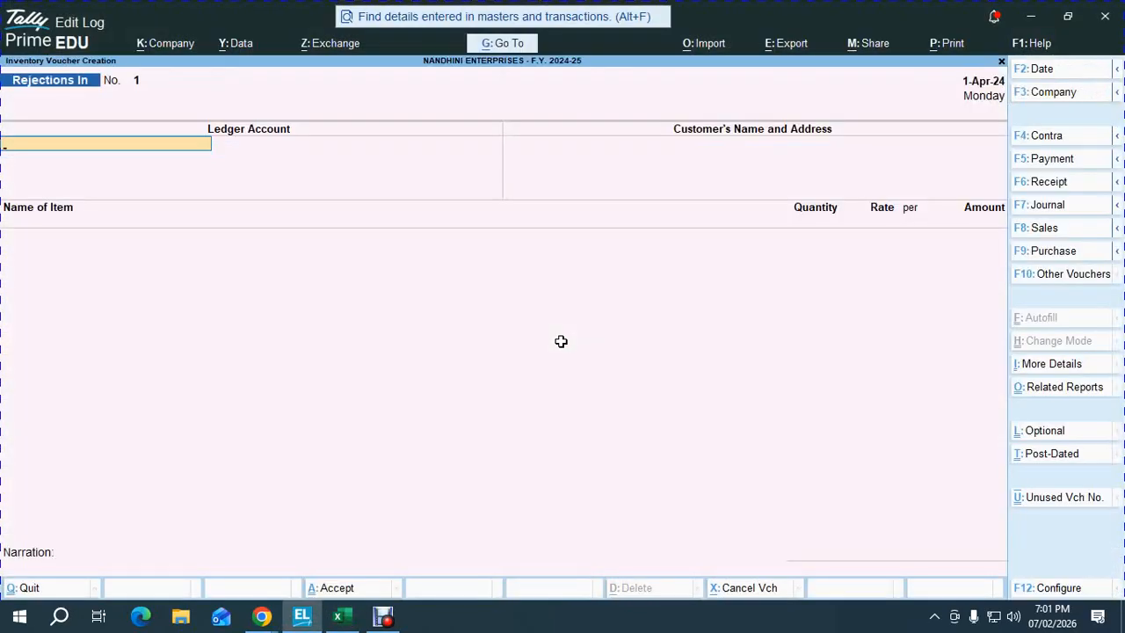
key("F8")
key("alt+Tab")
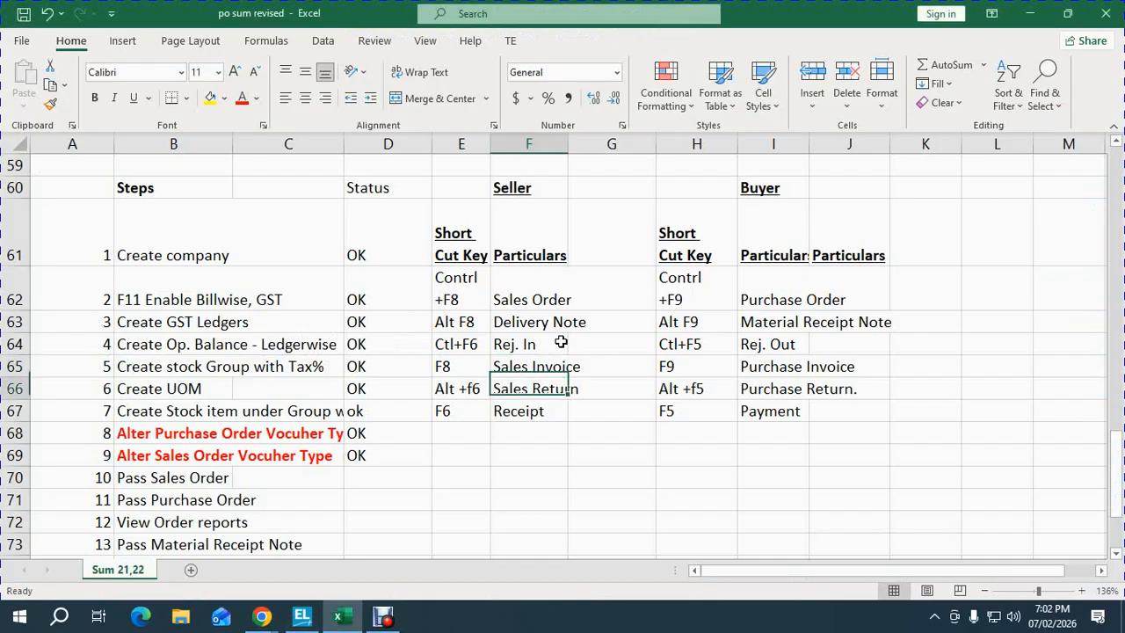
key("alt+Tab")
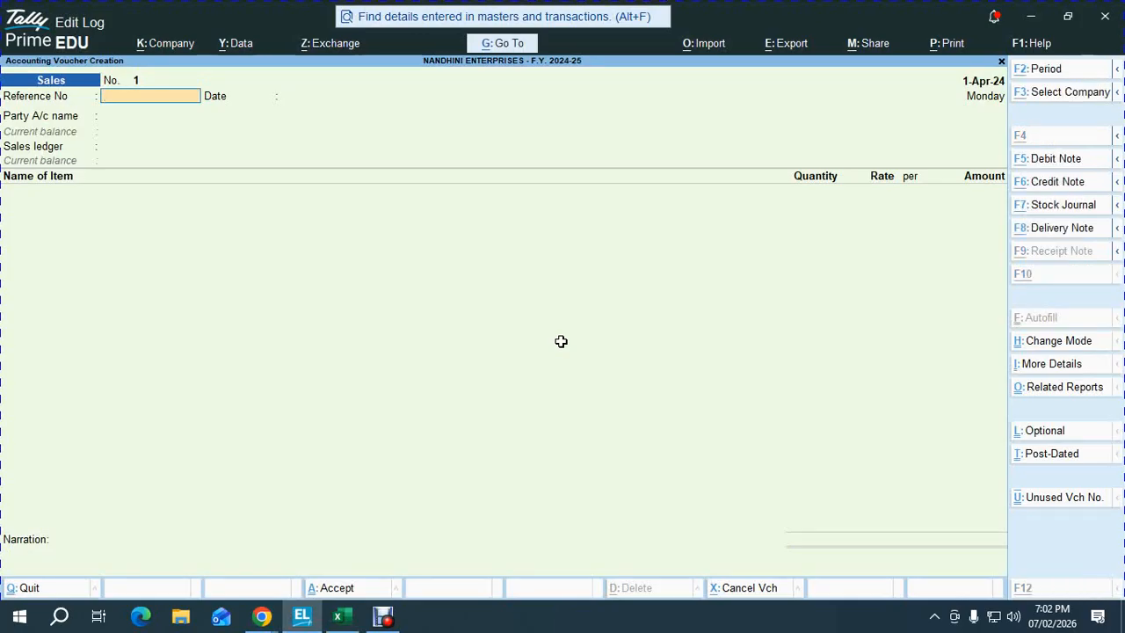
key("ctrl+F8")
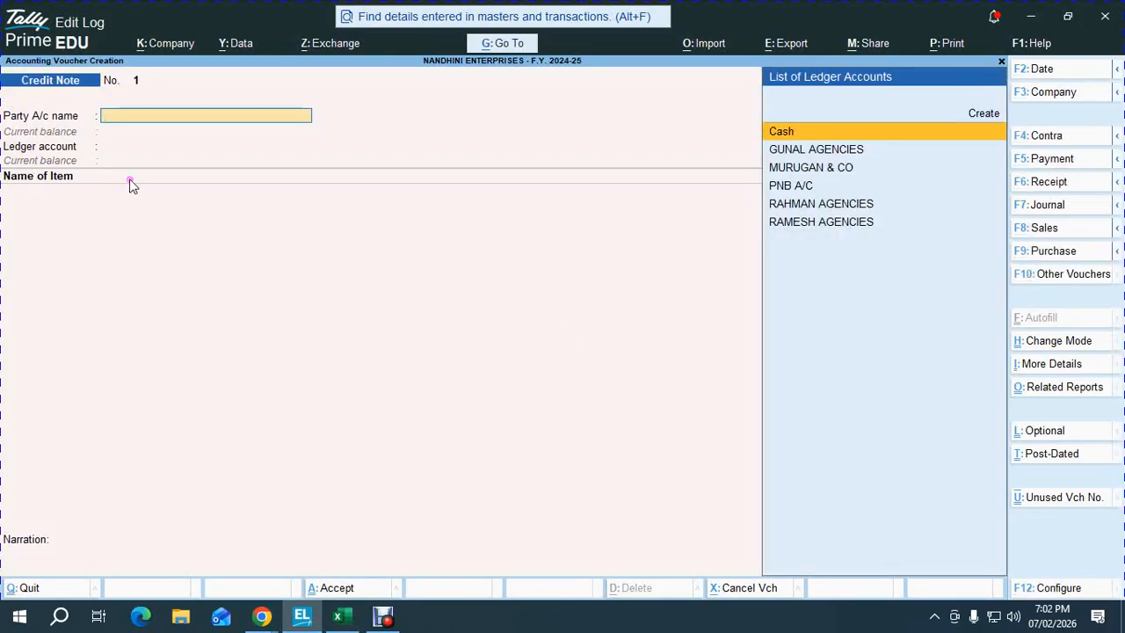
- Glance at the voucher mode options and look up the Sales Order shortcut in the steps sheet
key("ctrl")
key("ctrl+h")
key("Escape")
key("alt+Tab")
key("Up")
key("Up")
key("Up")
key("Up")
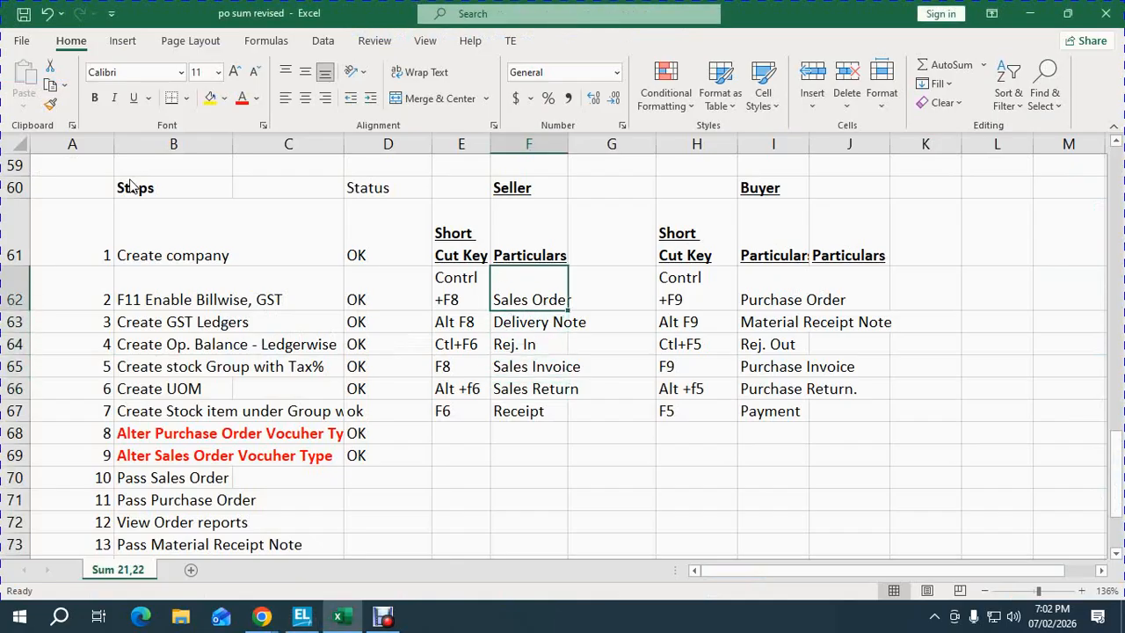
key("alt+Tab")
- Quit the Credit Note entry, re-enter vouchers, and open a Sales Order under GST LOCAL SALES
key("Escape")
key("Return")
key("Escape")
key("Escape")
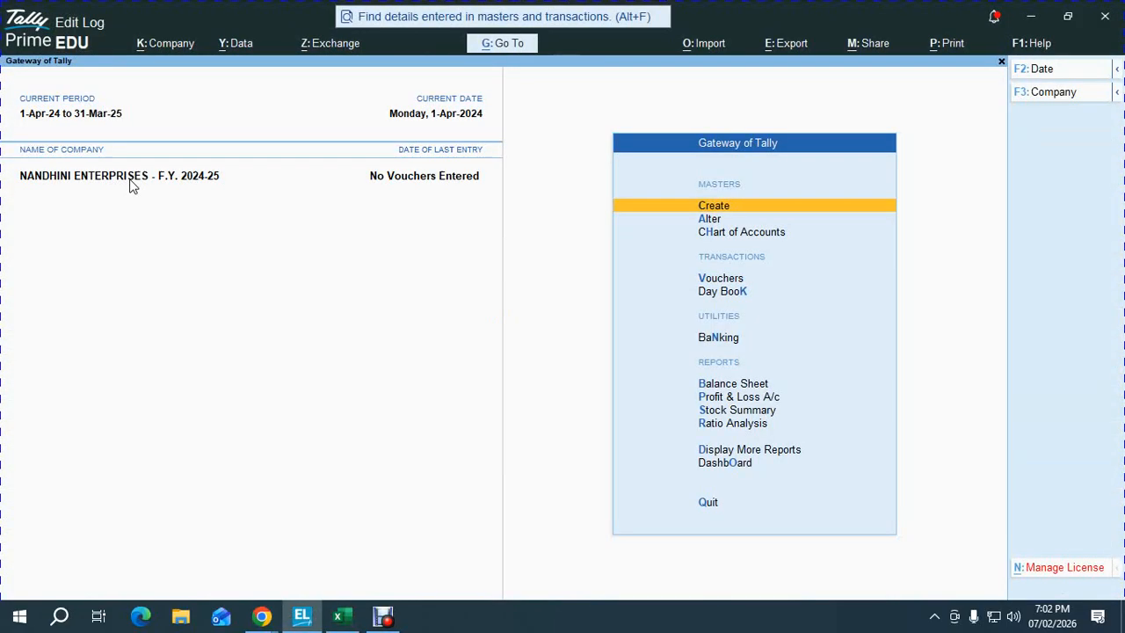
key("v")
key("alt+Tab")
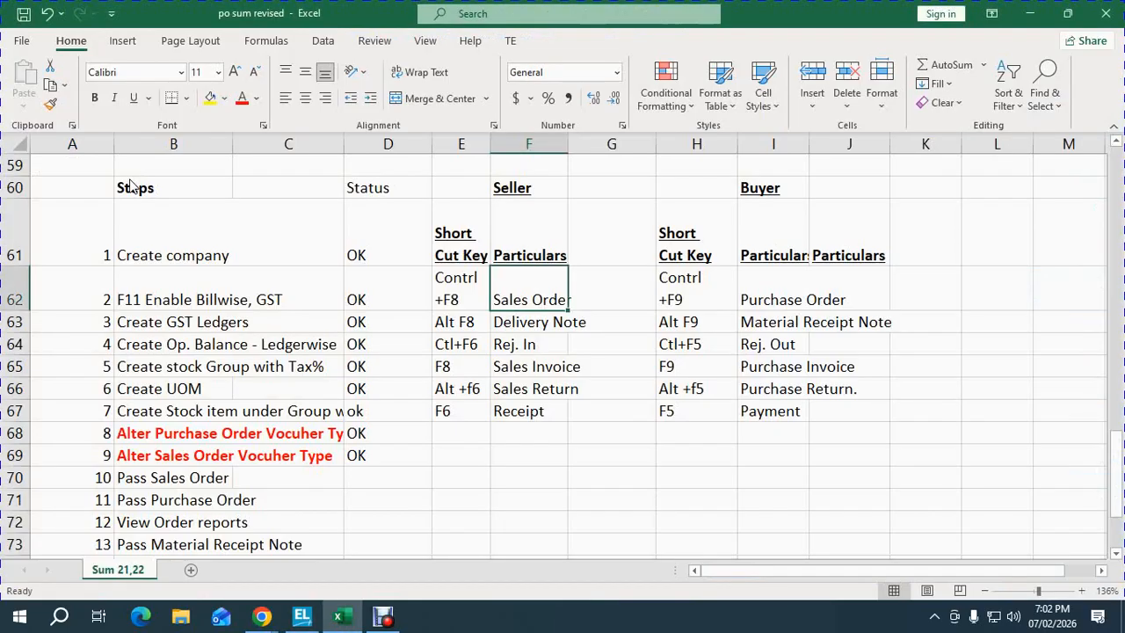
key("alt+Tab")
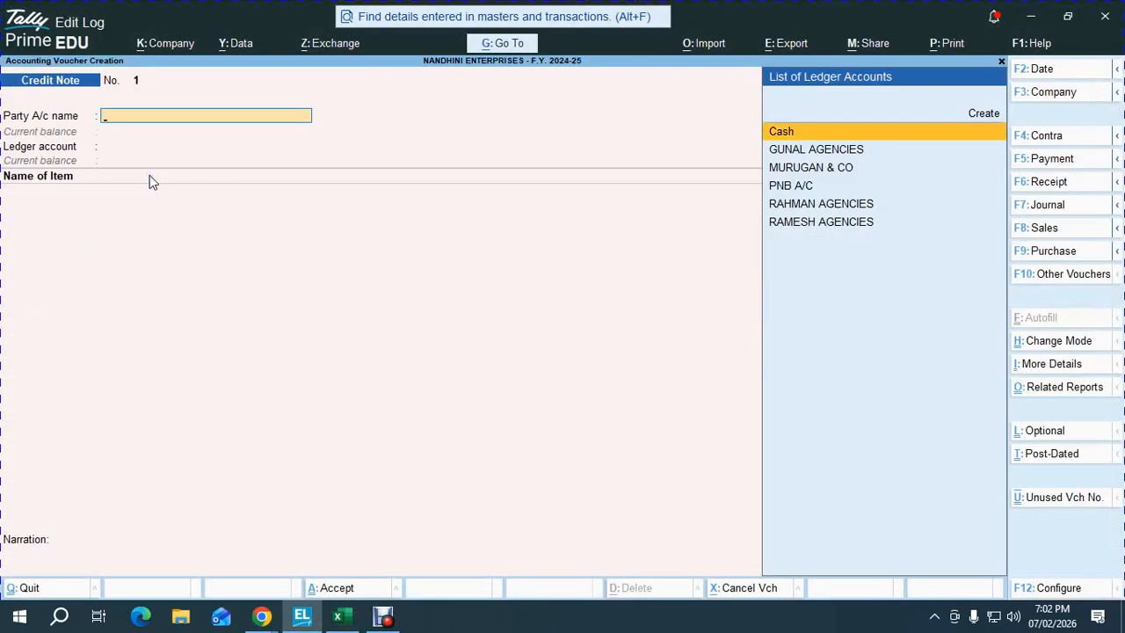
key("alt+F5")
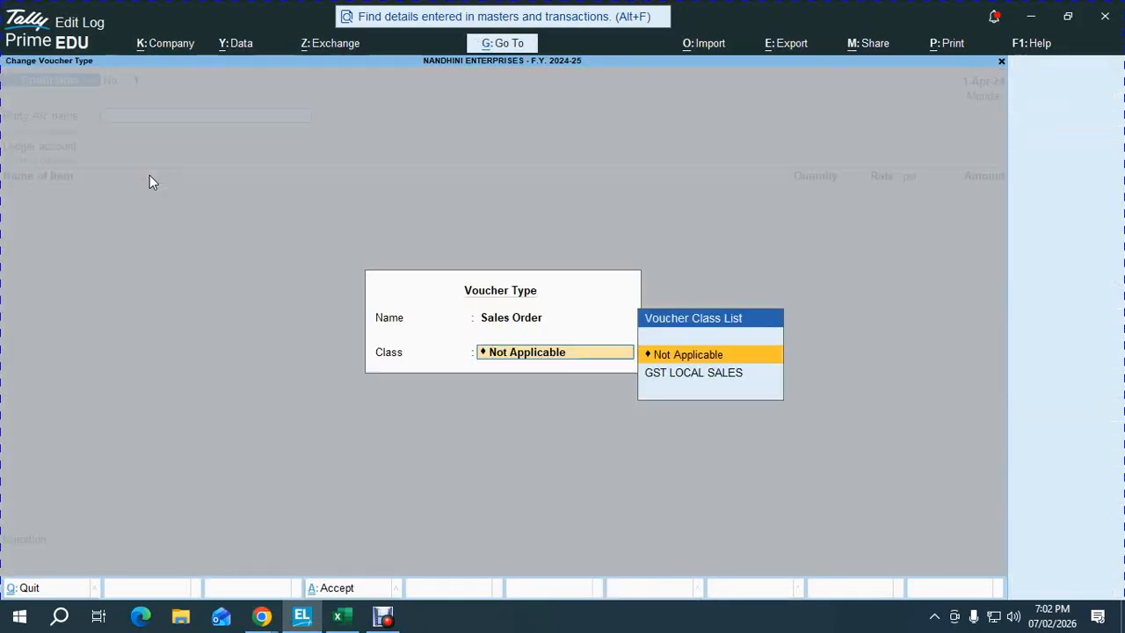
key("Down")
key("Return")
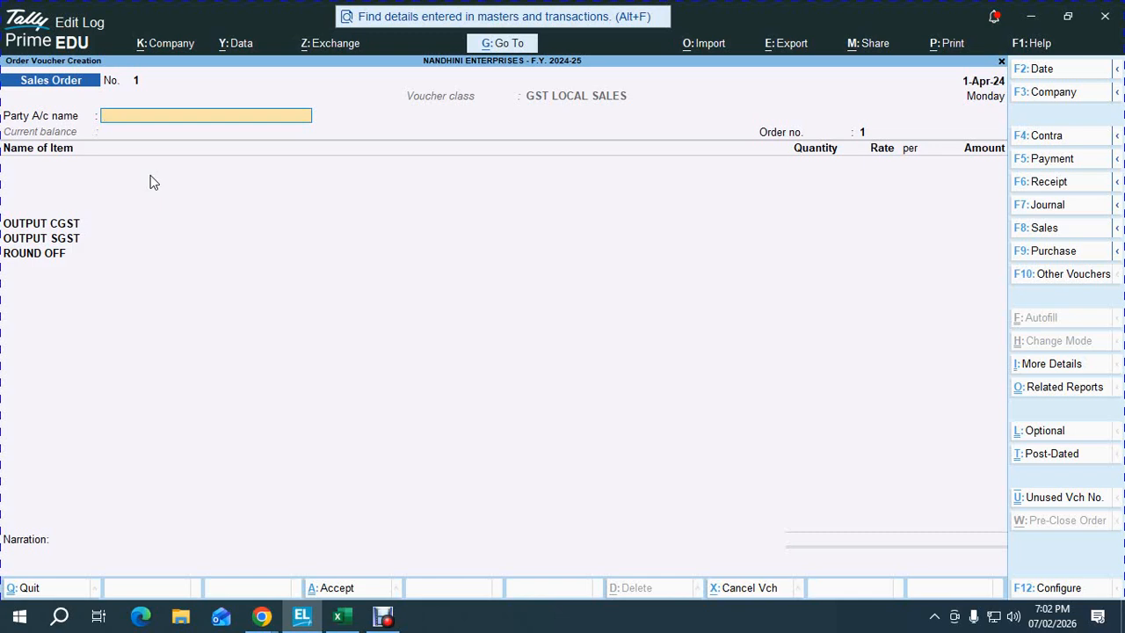
- Switch through Delivery Note, Rejections In, Sales, Credit Note and Receipt vouchers, then exit
key("alt+Tab")
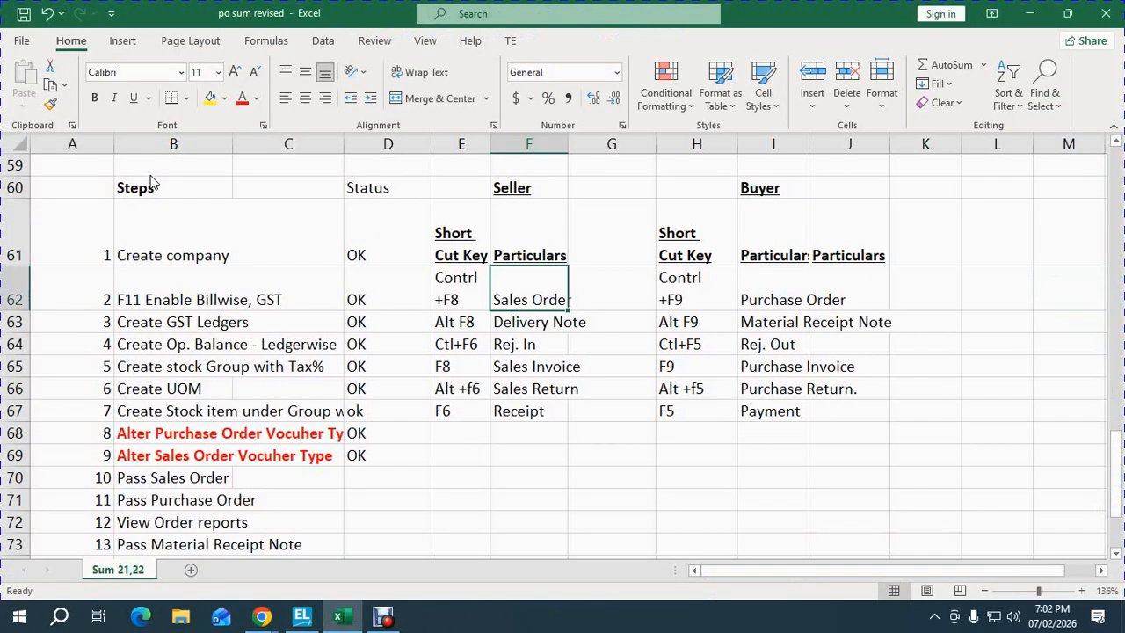
key("alt+Tab")
key("alt+F8")
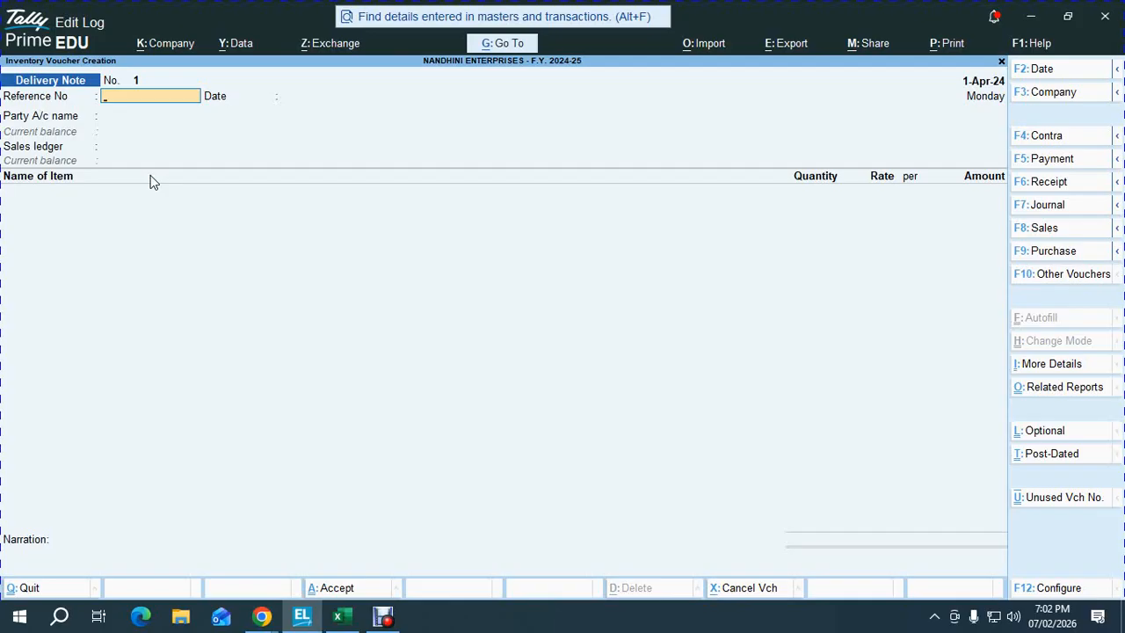
key("ctrl+F6")
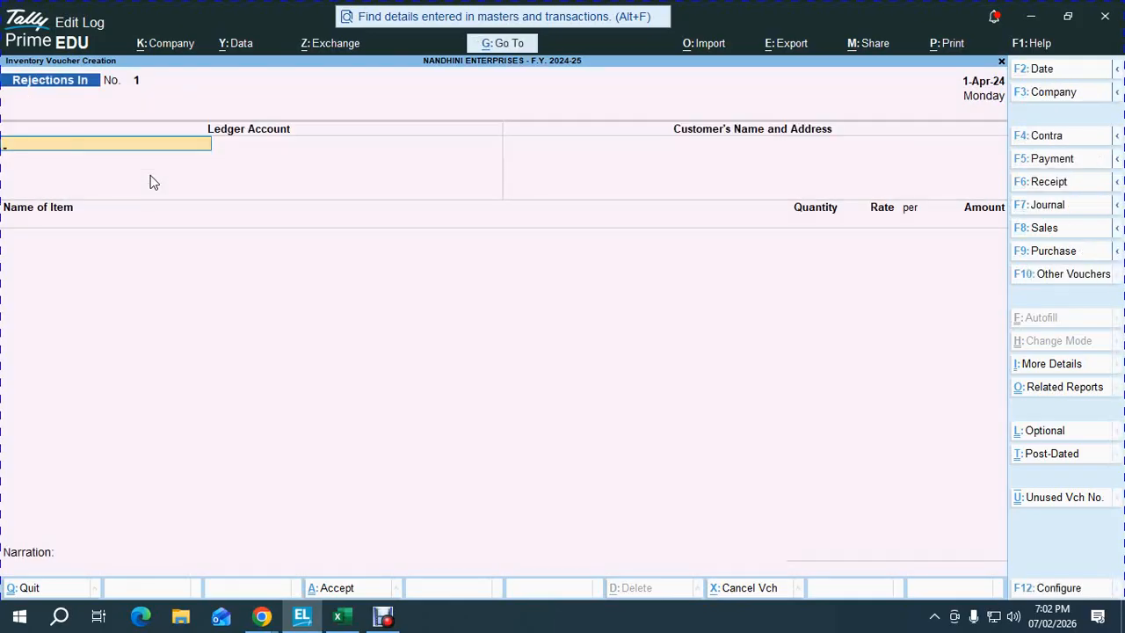
key("F8")
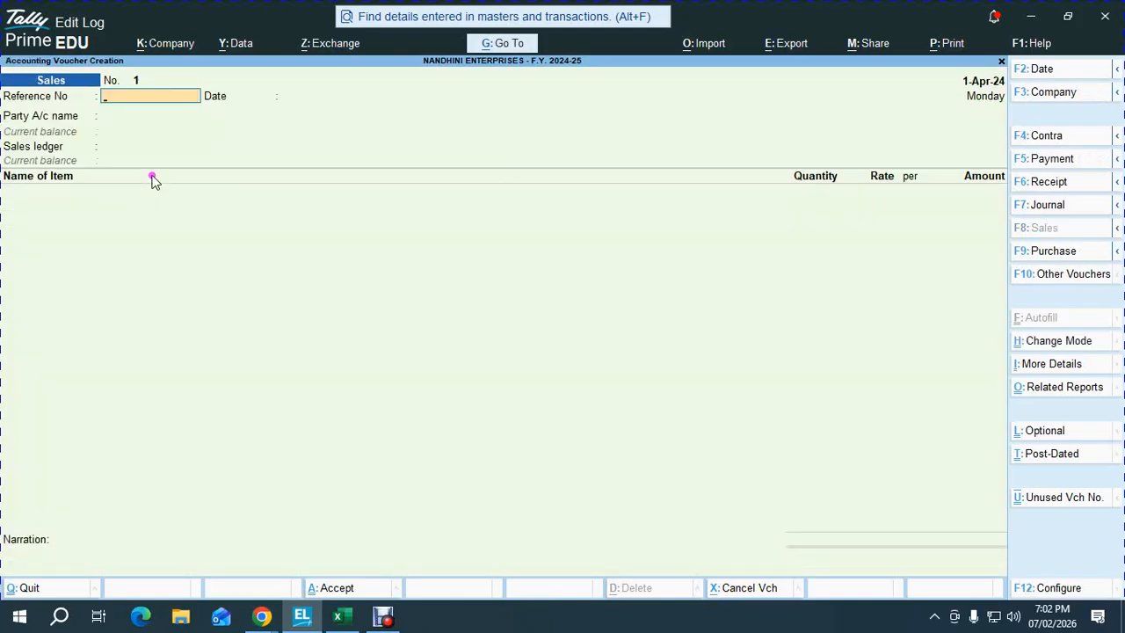
left_click(180, 178)
key("ctrl")
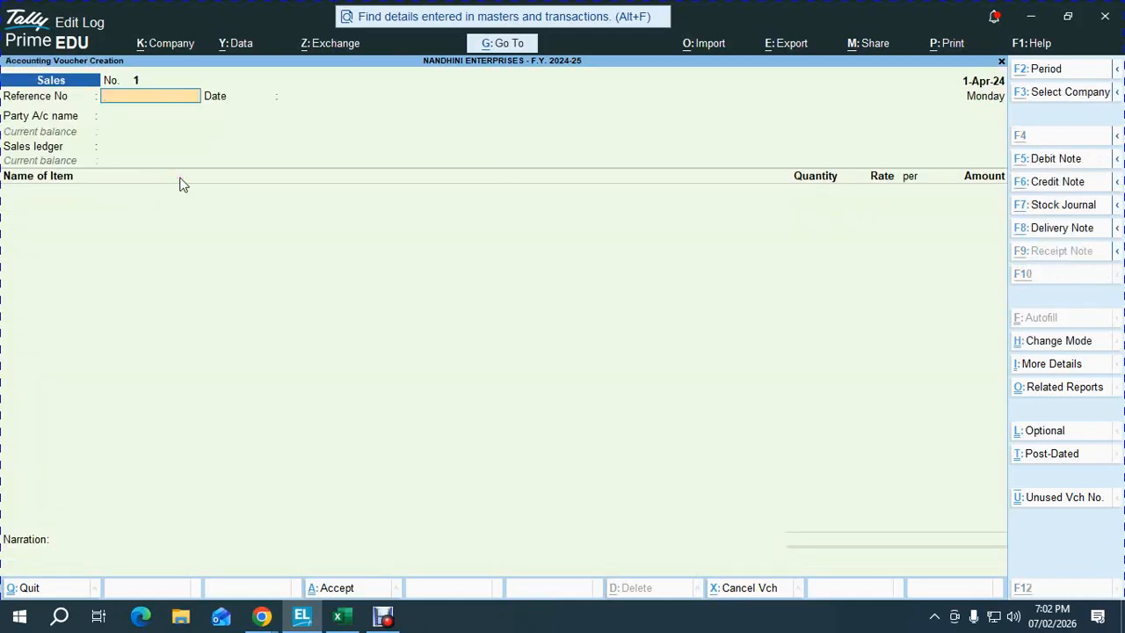
key("ctrl+F6")
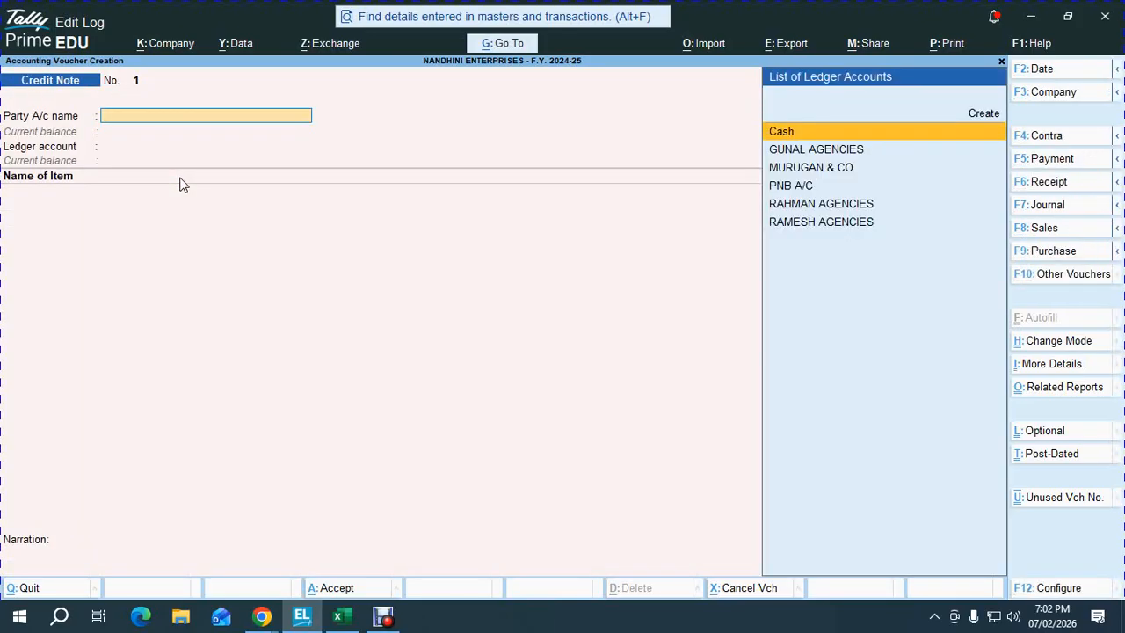
key("F6")
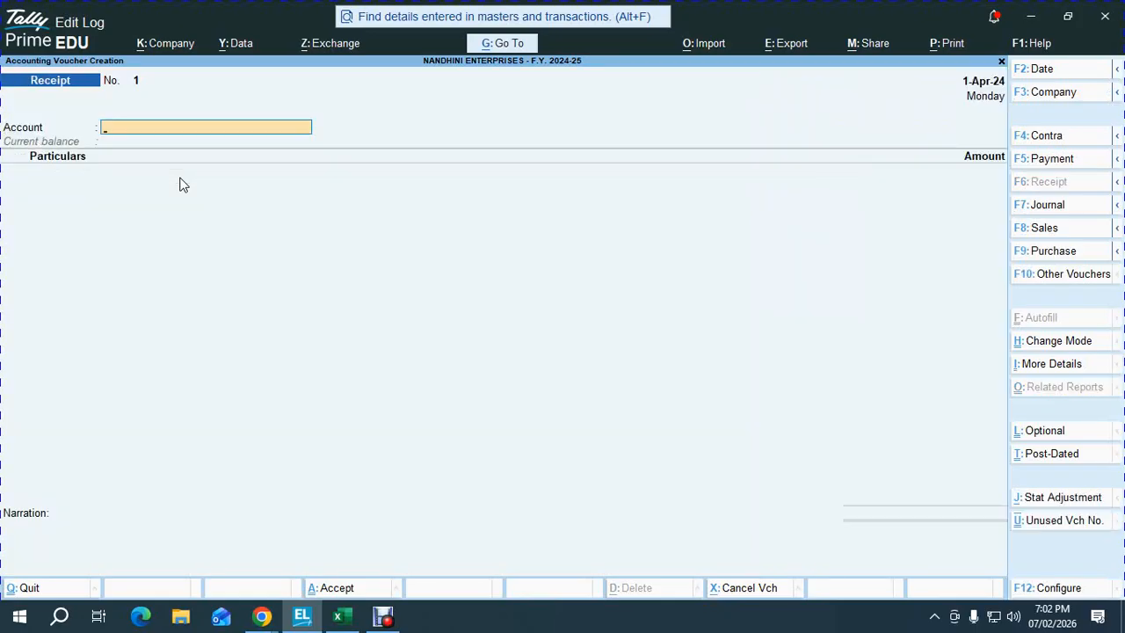
key("Escape")
- Re-enter vouchers and open a Sales Order under the GST LOCAL SALES class
key("Return")
key("ctrl+F8")
key("Down")
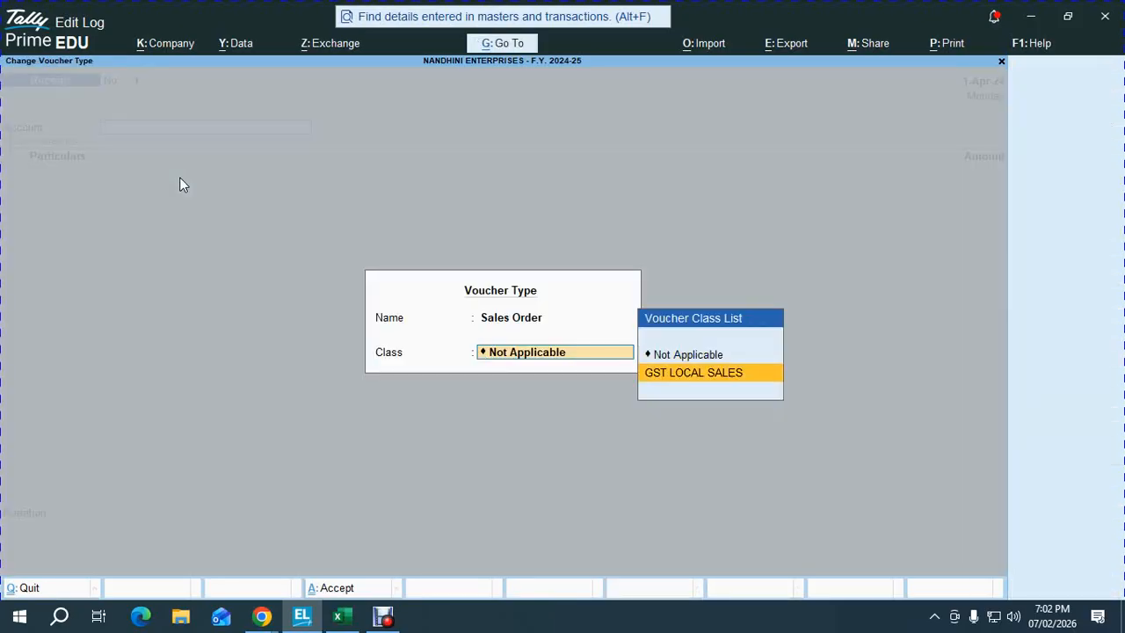
key("Return")
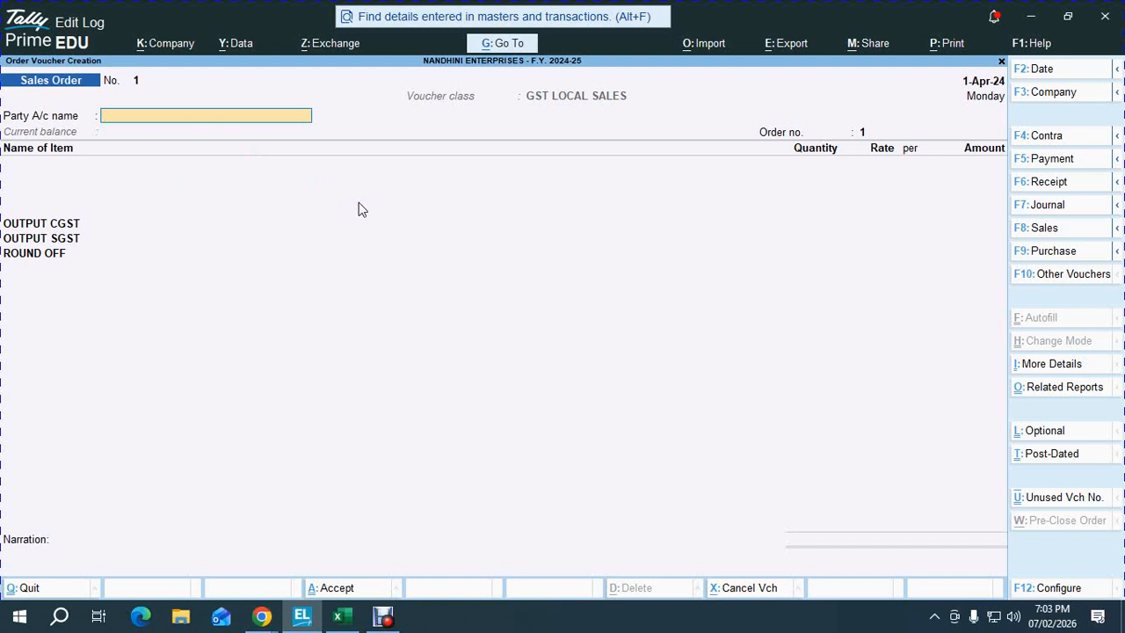
- Repeat the Delivery Note, Rejections In, Sales, Credit Note and Receipt switches, then leave Tally
key("alt+F8")
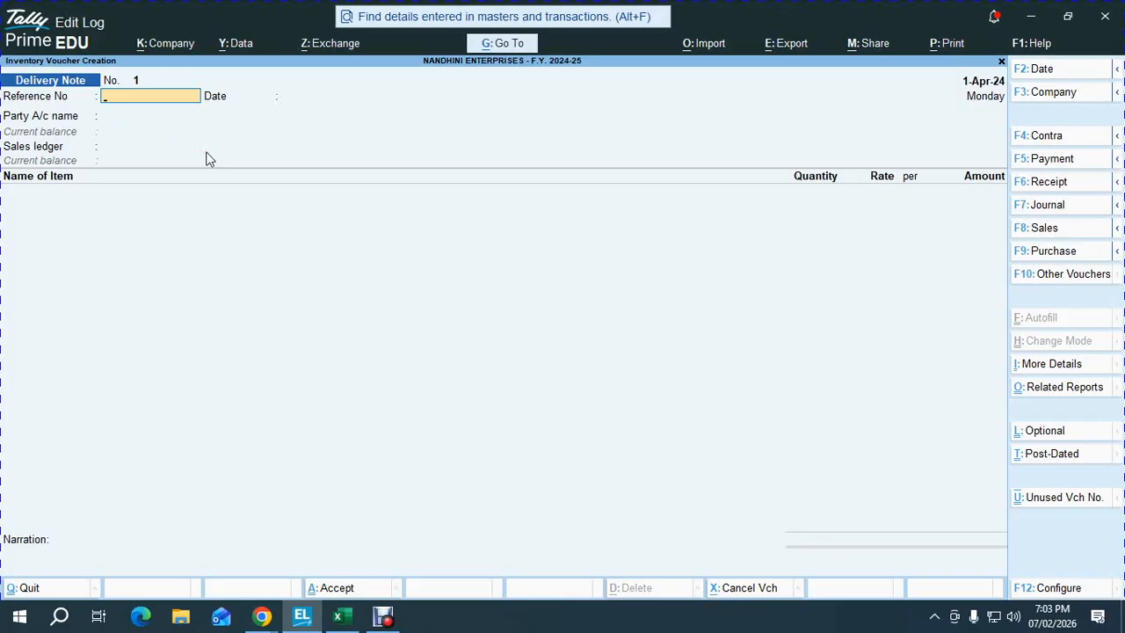
key("ctrl")
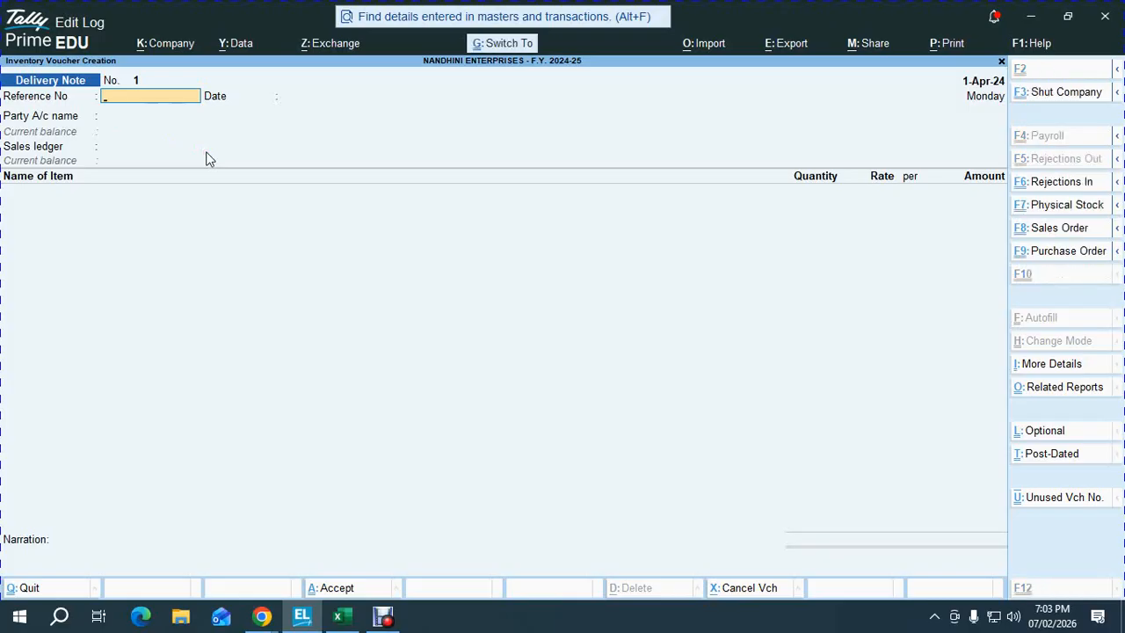
key("ctrl+F6")
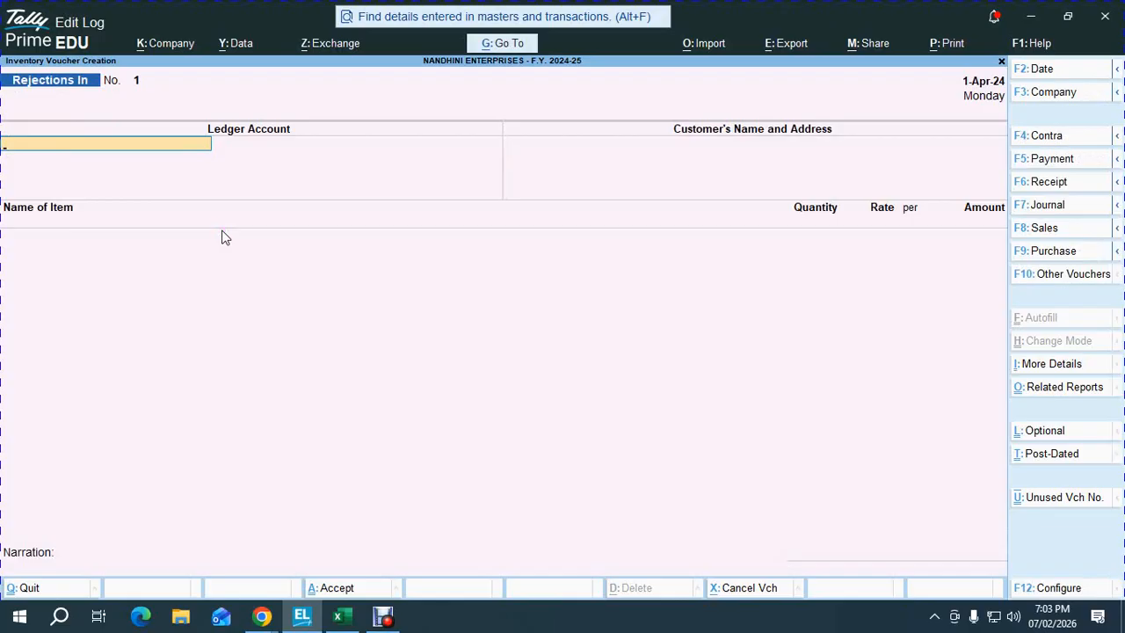
key("F8")
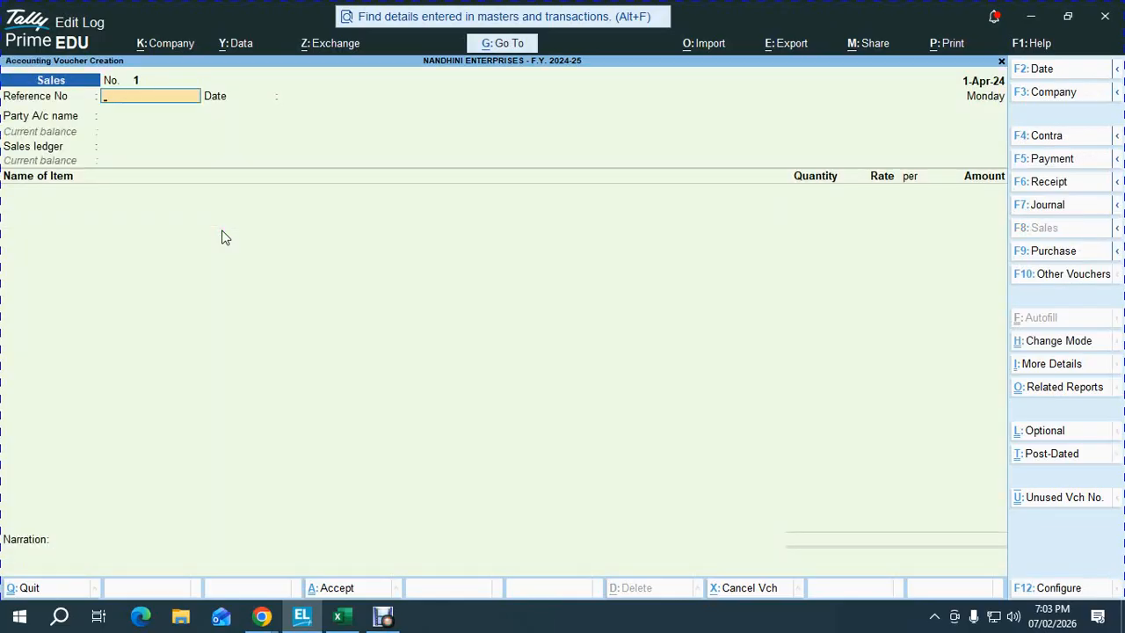
key("ctrl+F8")
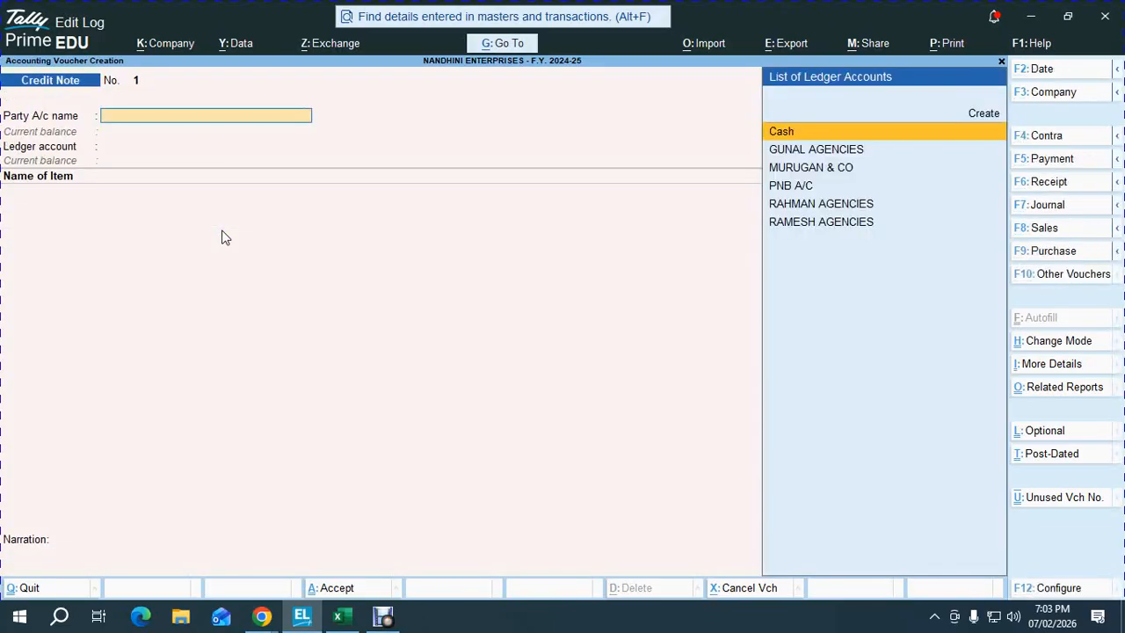
key("F6")
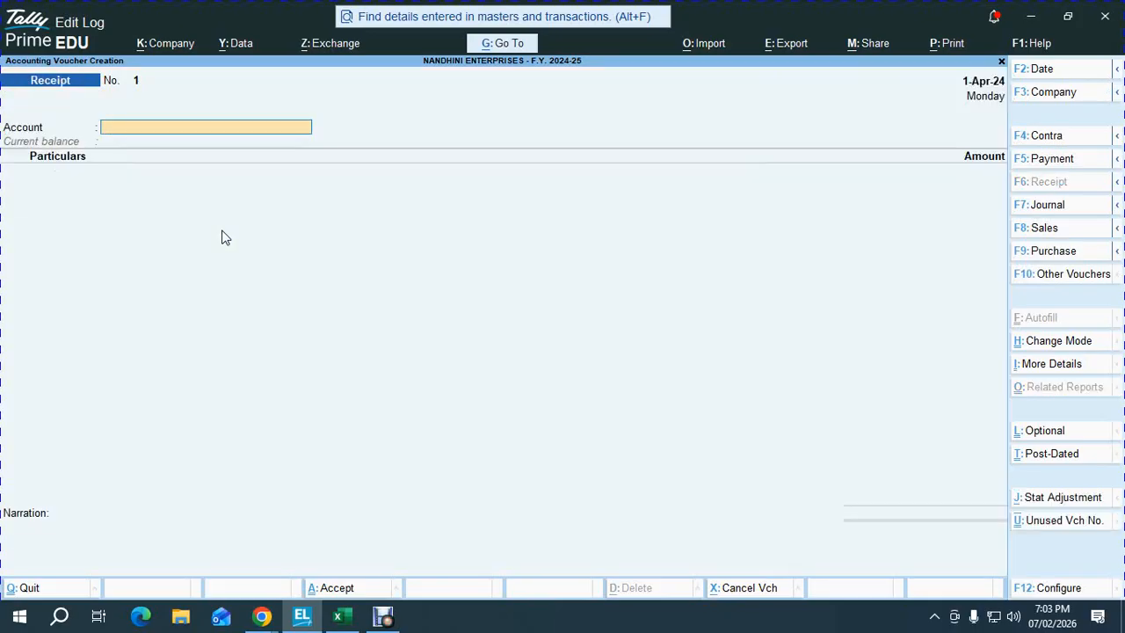
key("alt+Tab")
key("alt+Tab")
key("Tab")
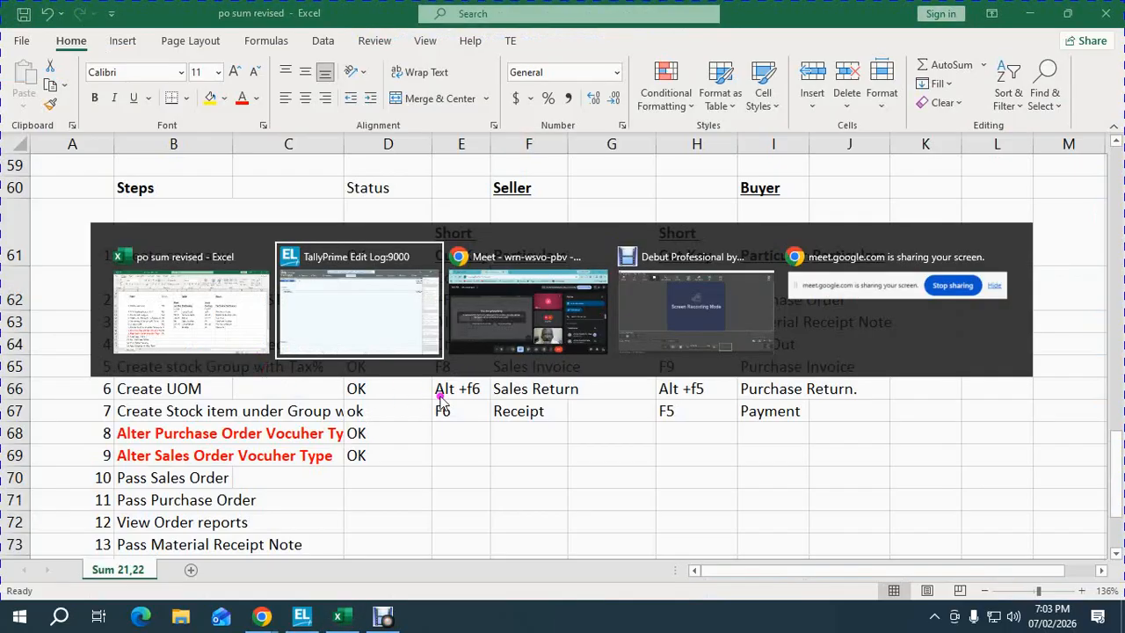
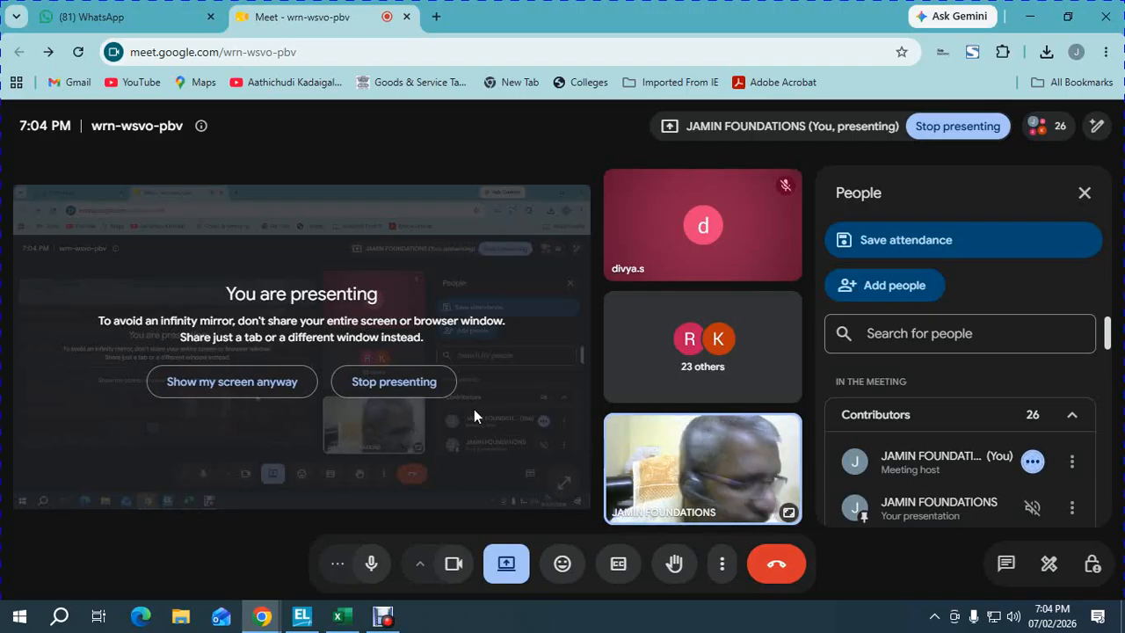
- In the Excel workbook, find sales order SO/01 for Ramesh Agencies
key("alt+Tab")
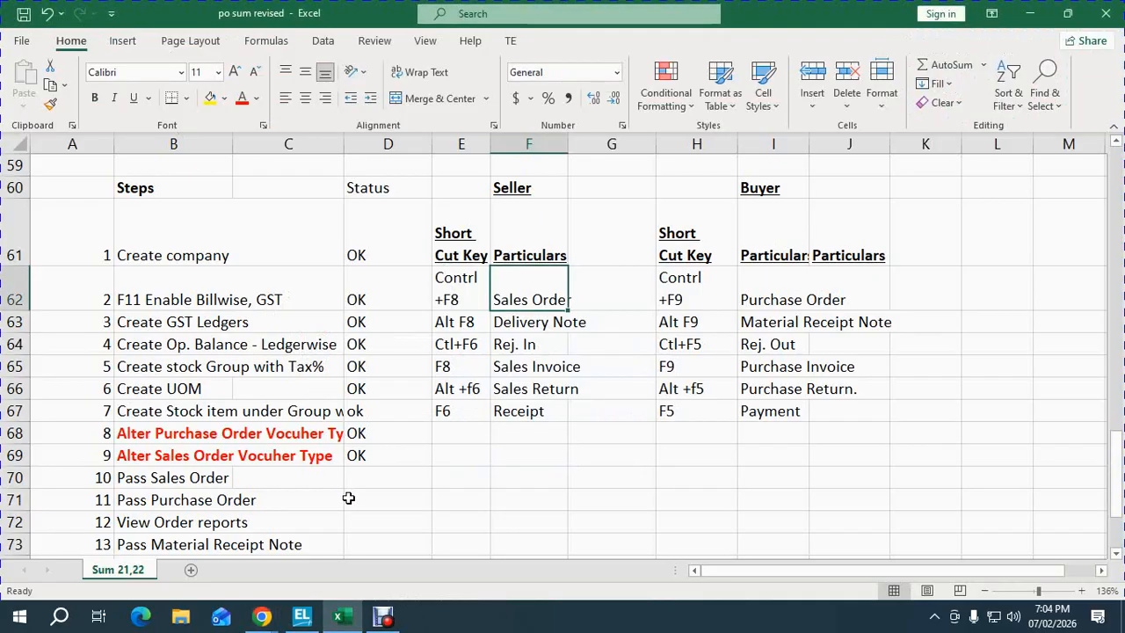
left_click(365, 478)
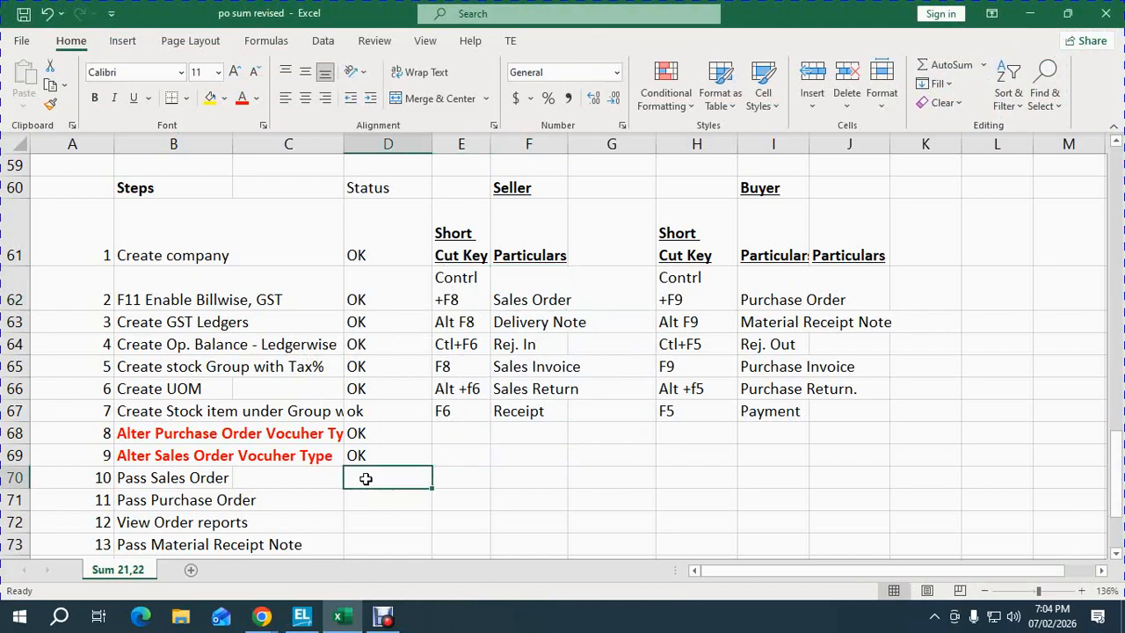
key("ctrl+Home")
left_click(204, 434)
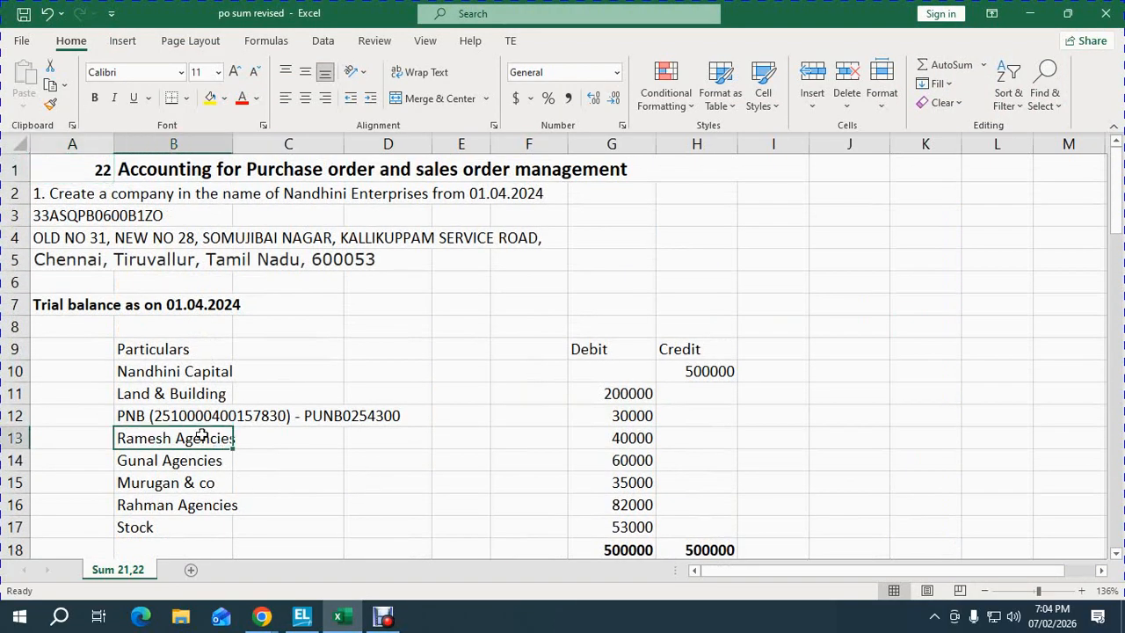
key("Down")
key("Down")
key("Down")
key("Down")
key("Down")
key("Down")
key("Down")
key("Down")
key("Down")
key("Down")
key("Down")
key("Down")
key("Down")
key("Down")
key("Down")
key("Down")
key("Down")
key("Down")
key("Down")
key("Down")
key("Down")
key("Down")
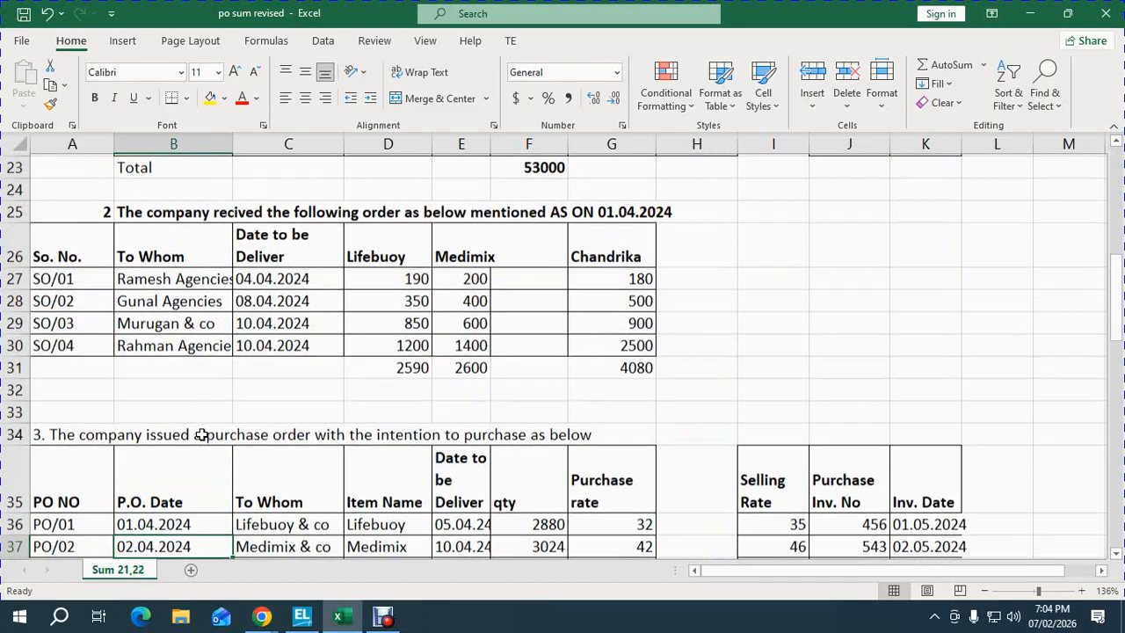
key("Up")
key("Up")
key("Up")
key("Up")
key("Up")
key("Up")
key("Up")
key("Up")
key("Up")
key("Up")
key("Up")
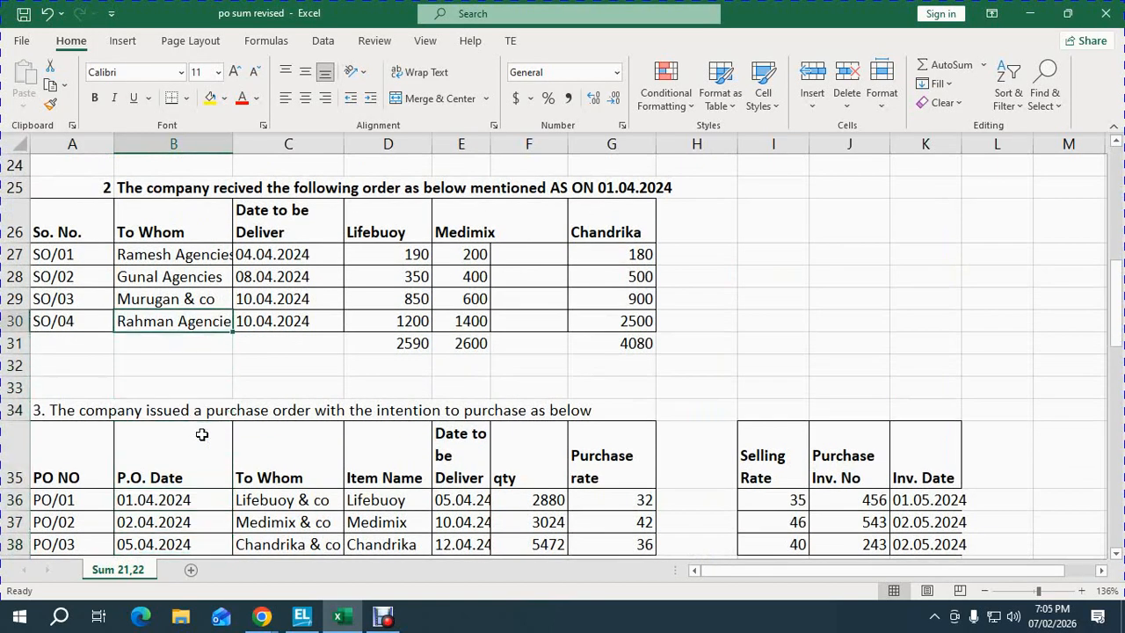
key("Up")
key("Down")
key("Down")
key("Right")
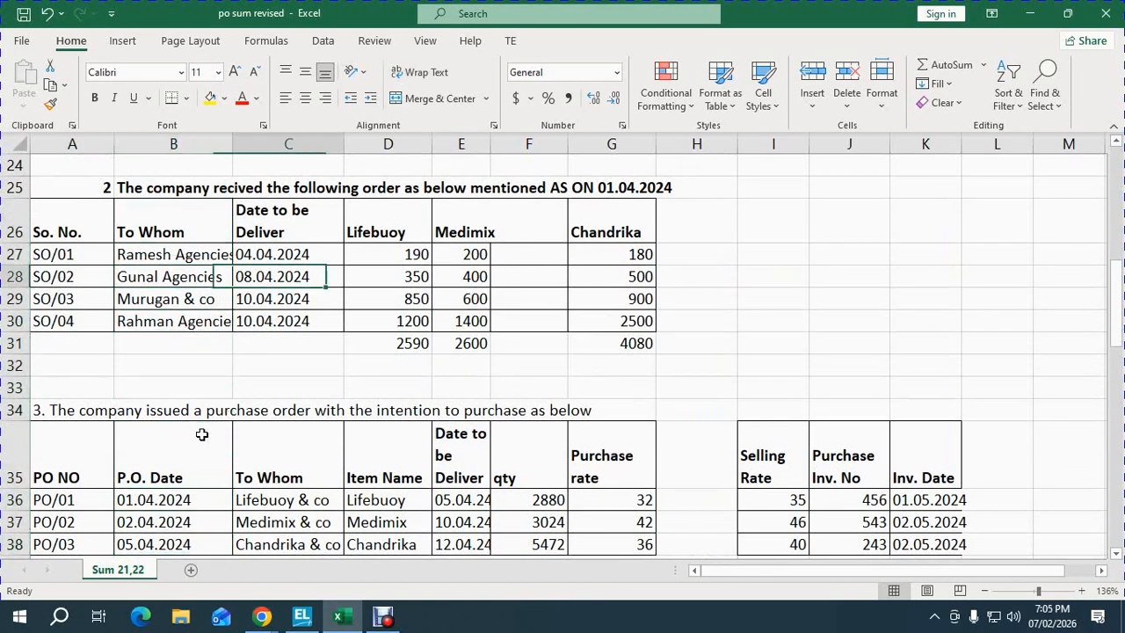
key("Up")
- Select the whole SO/01 row and return to TallyPrime
key("shift+space")
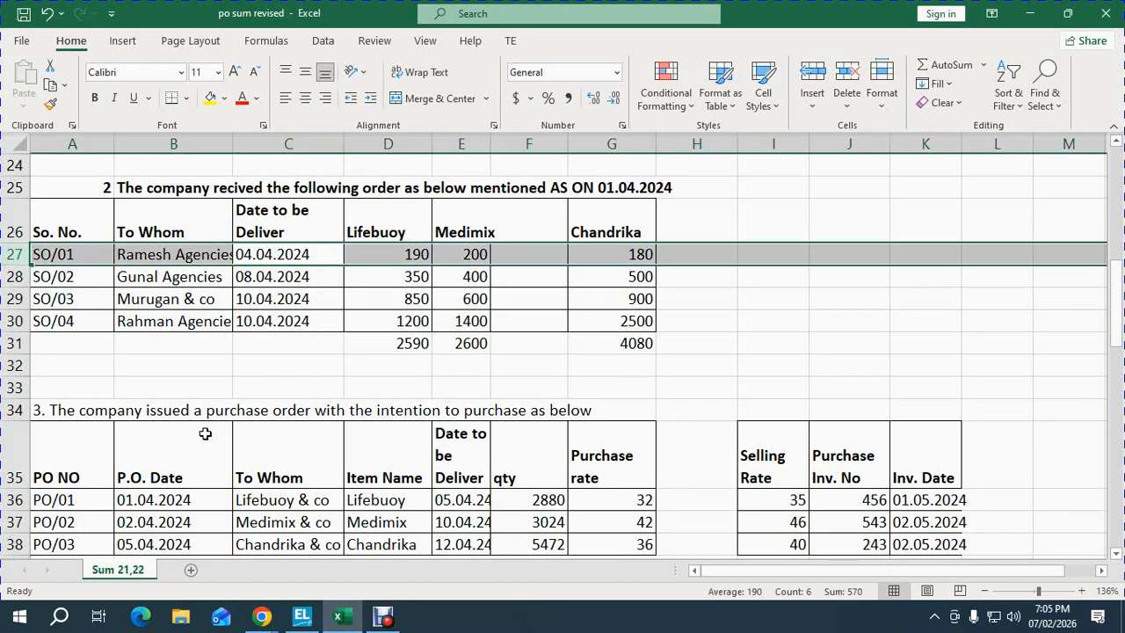
key("alt+Tab")
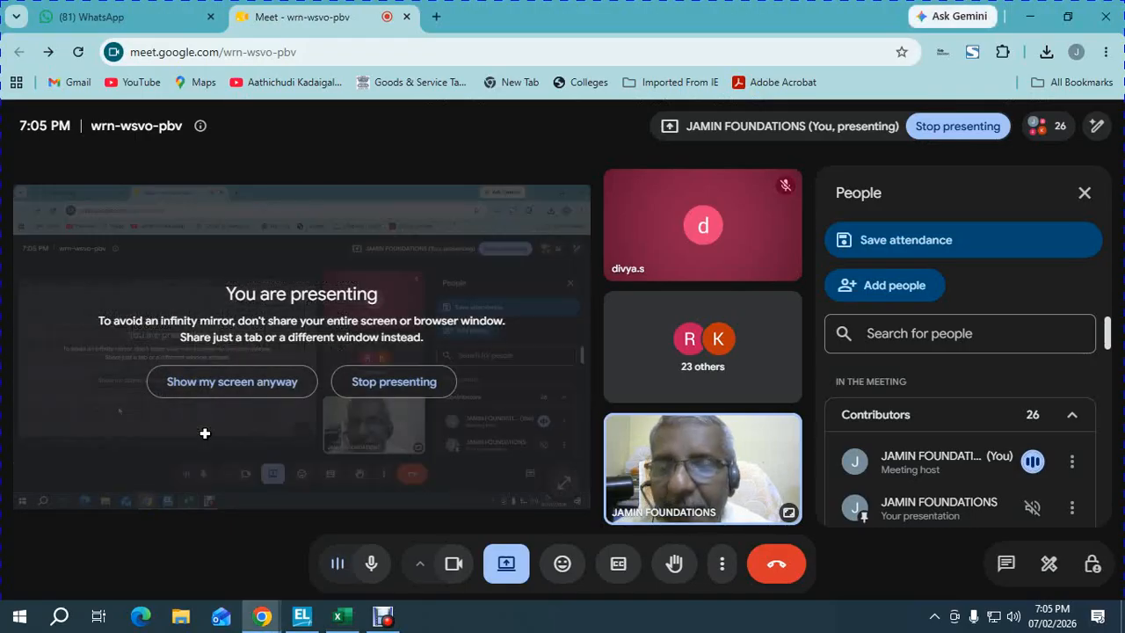
key("alt+Tab")
key("Tab")
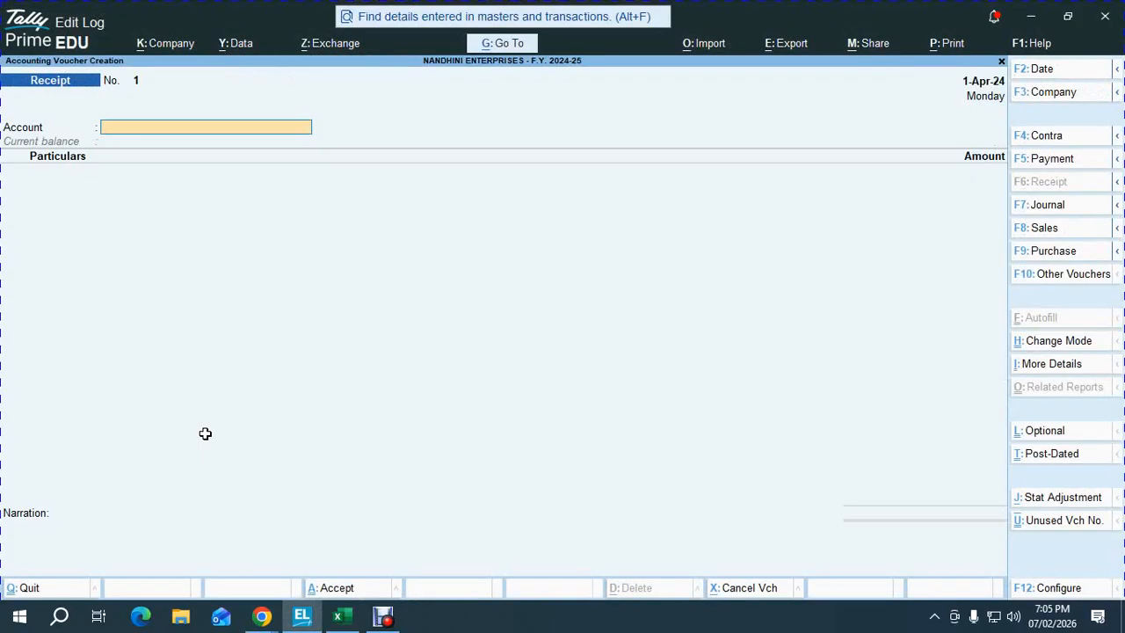
- Change the voucher to a Sales Order under the GST LOCAL SALES class
key("Return")
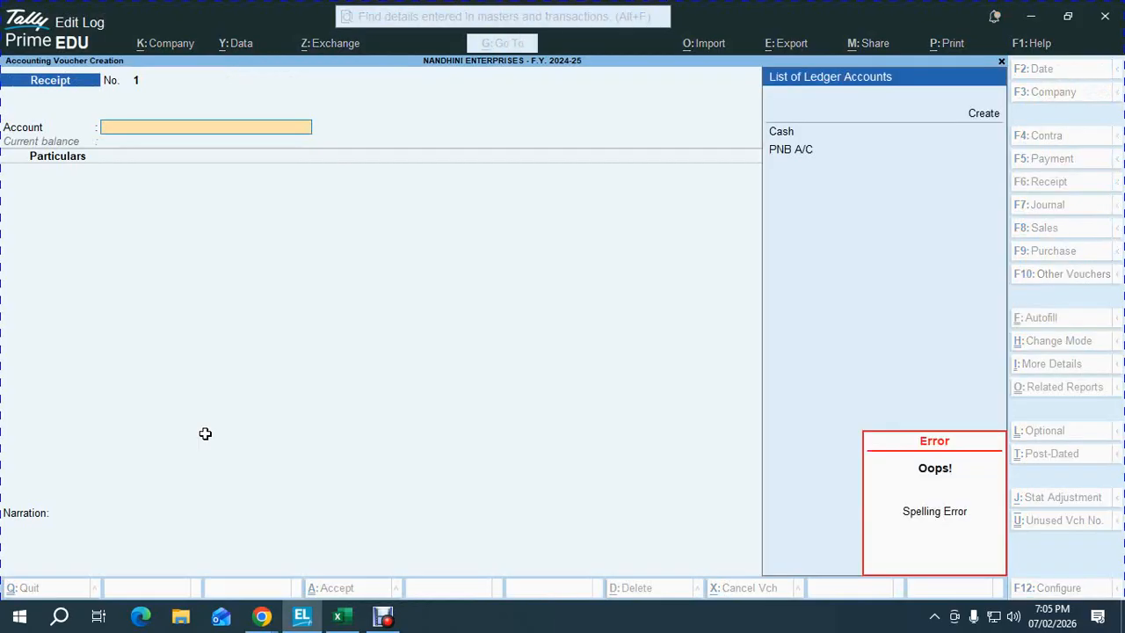
key("ctrl+F8")
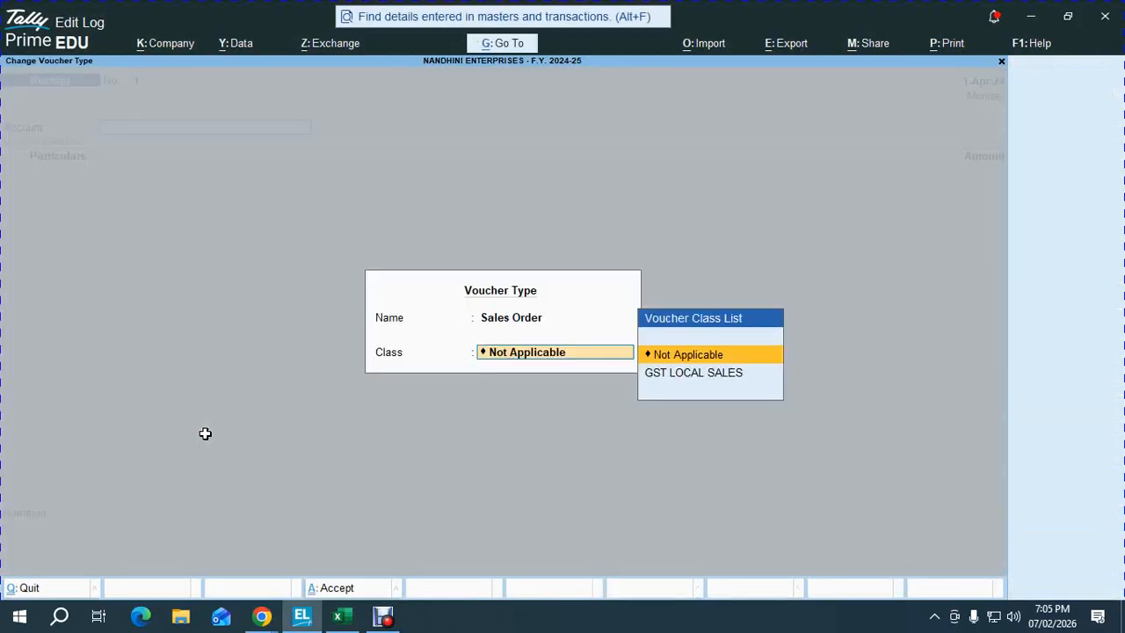
key("Down")
key("Return")
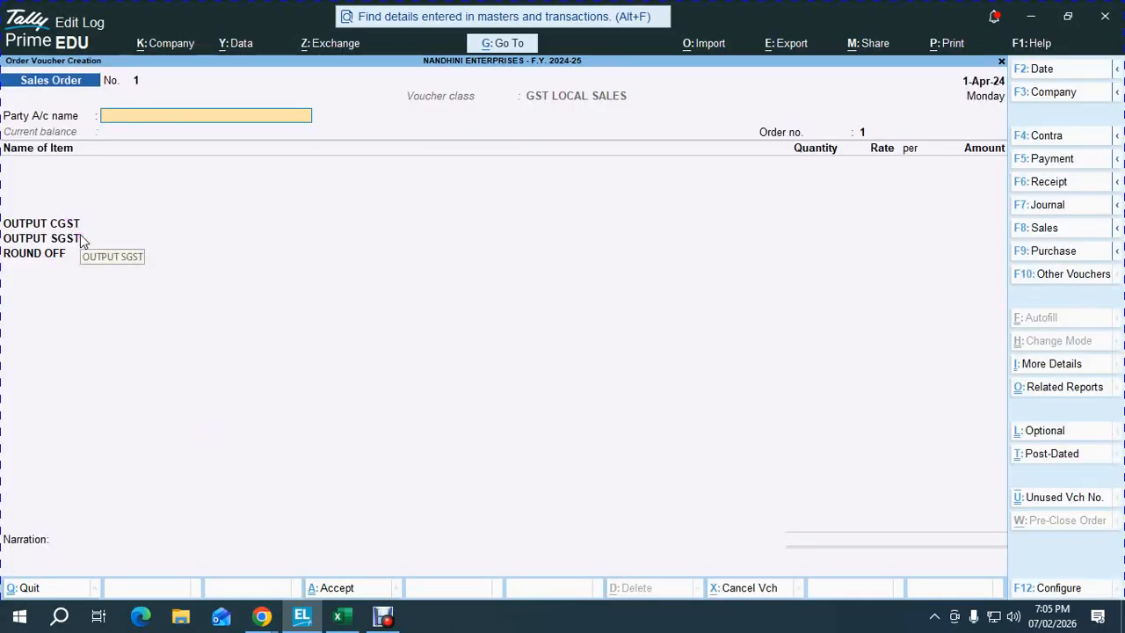
- Copy the SO/01 order number from the Excel sheet
key("alt+Tab")
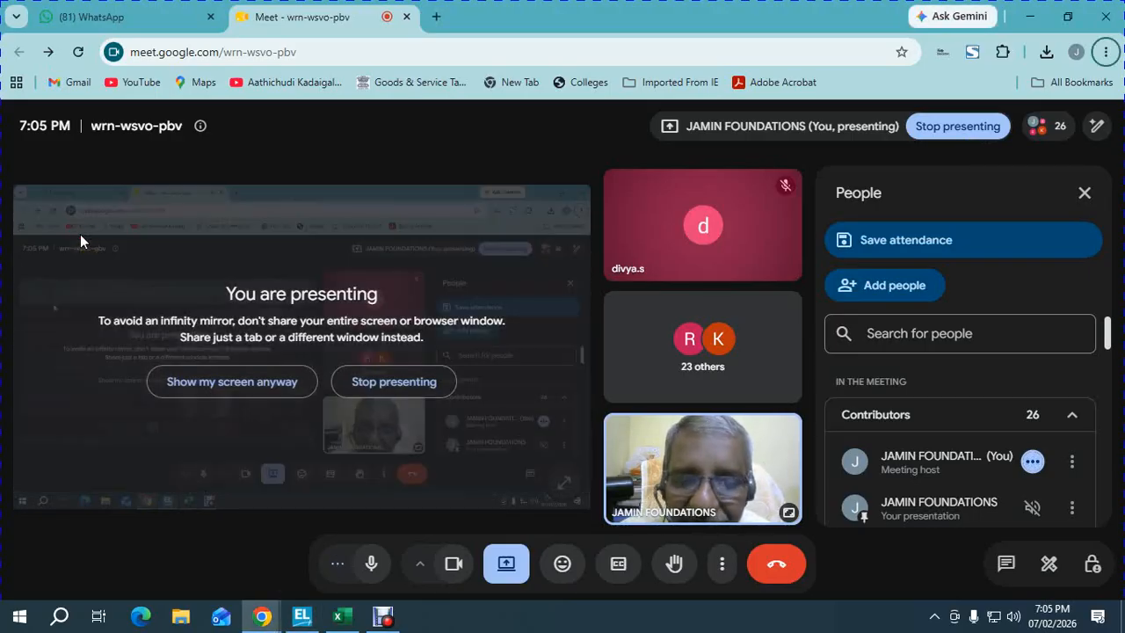
left_click(342, 619)
left_click(308, 619)
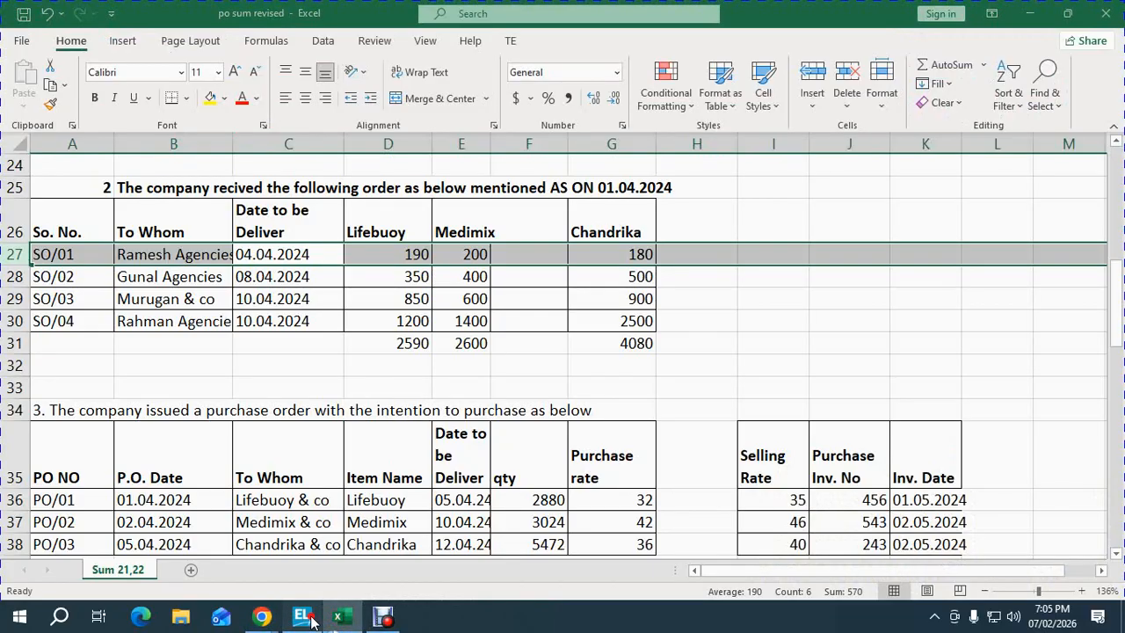
left_click(347, 619)
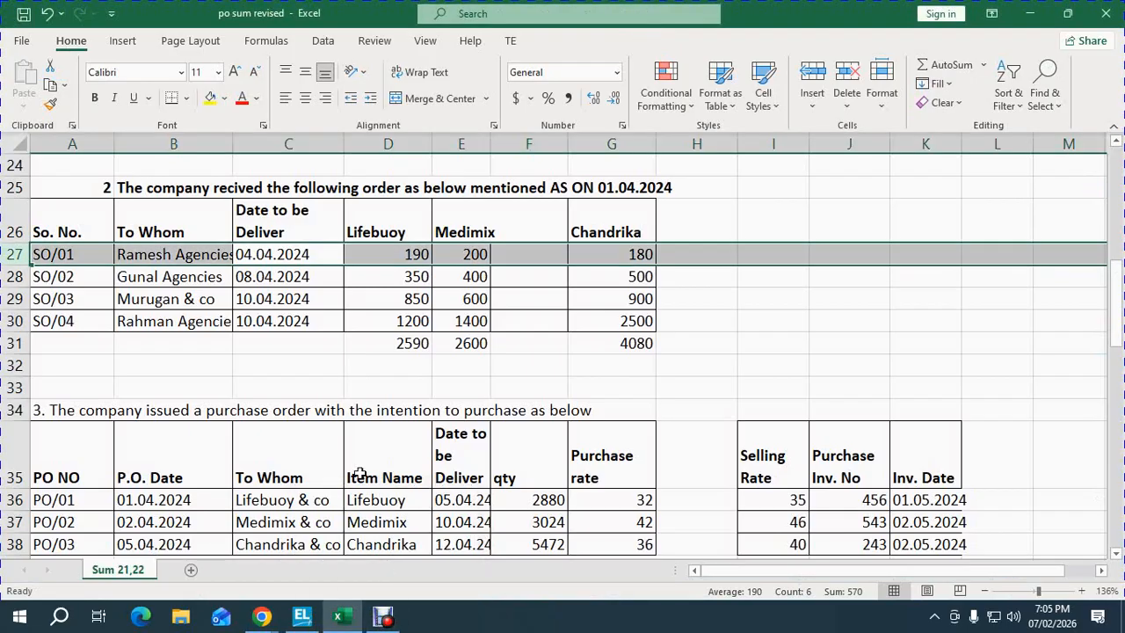
key("alt")
left_click(68, 255)
key("ctrl+c")
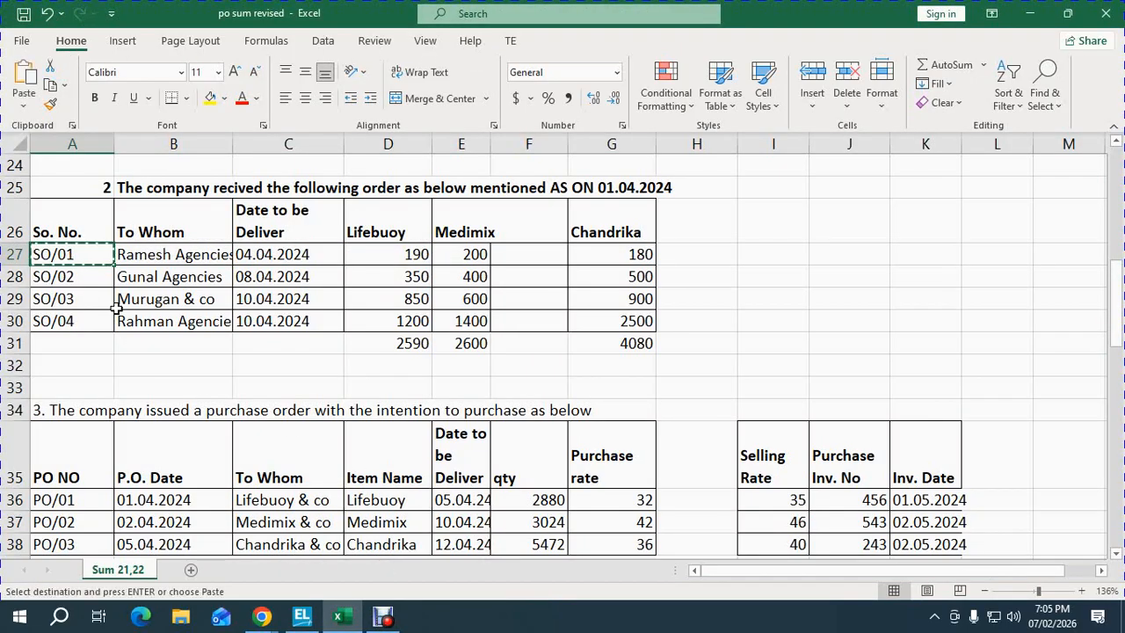
key("shift+space")
key("alt+Tab")
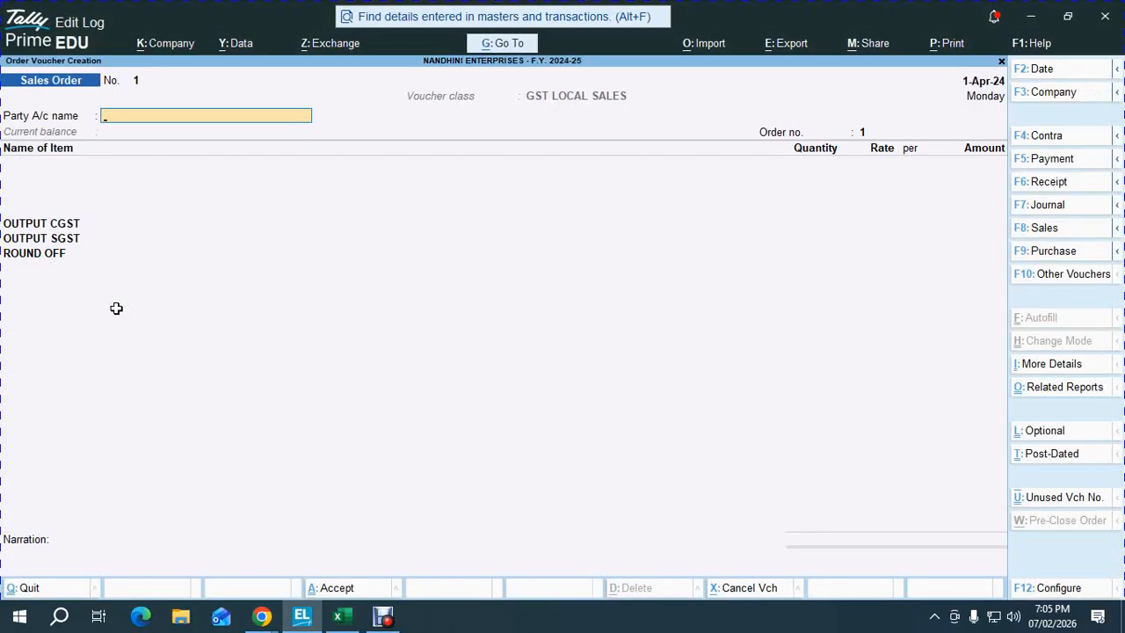
- Date the order 1-Apr-24 and choose Ramesh Agencies as the party
key("F2")
type("1.4")
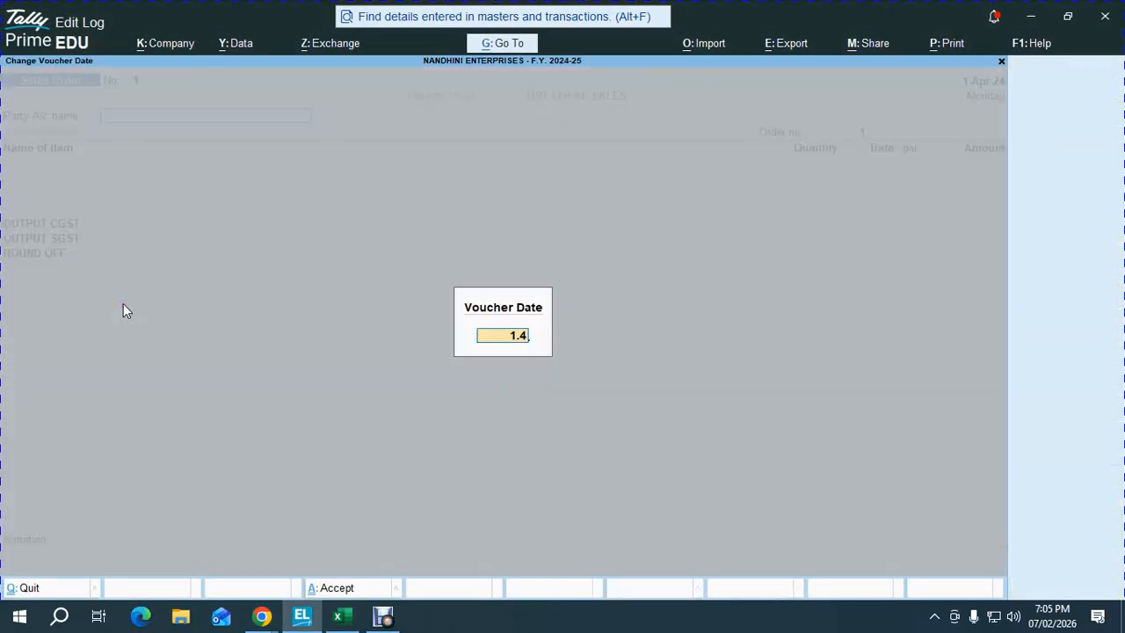
key("Return")
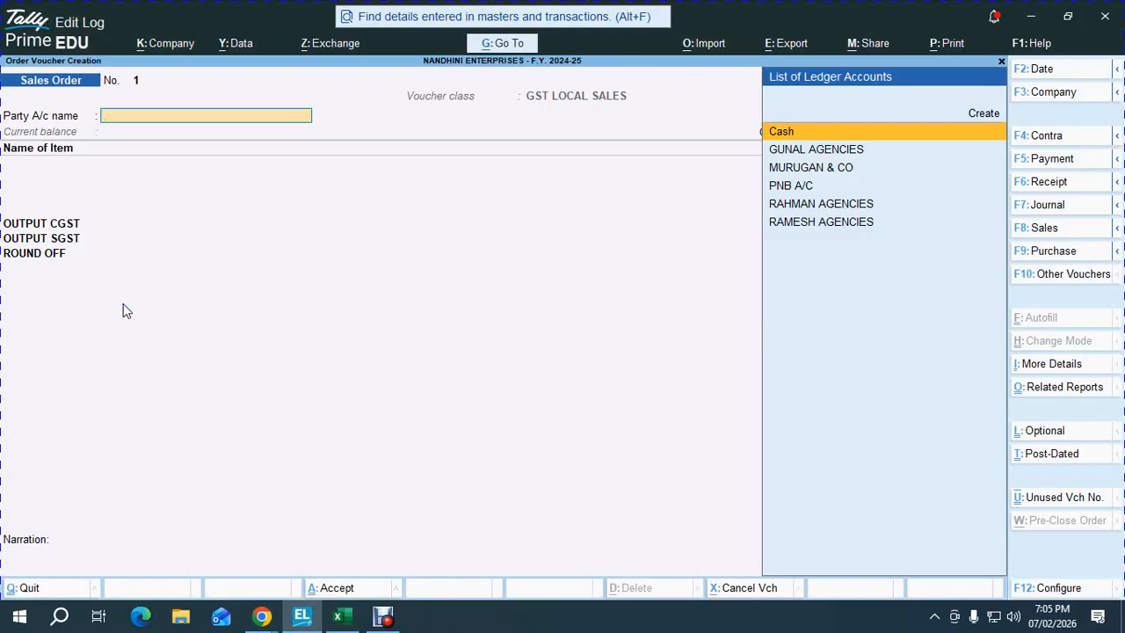
type("RAM")
key("Return")
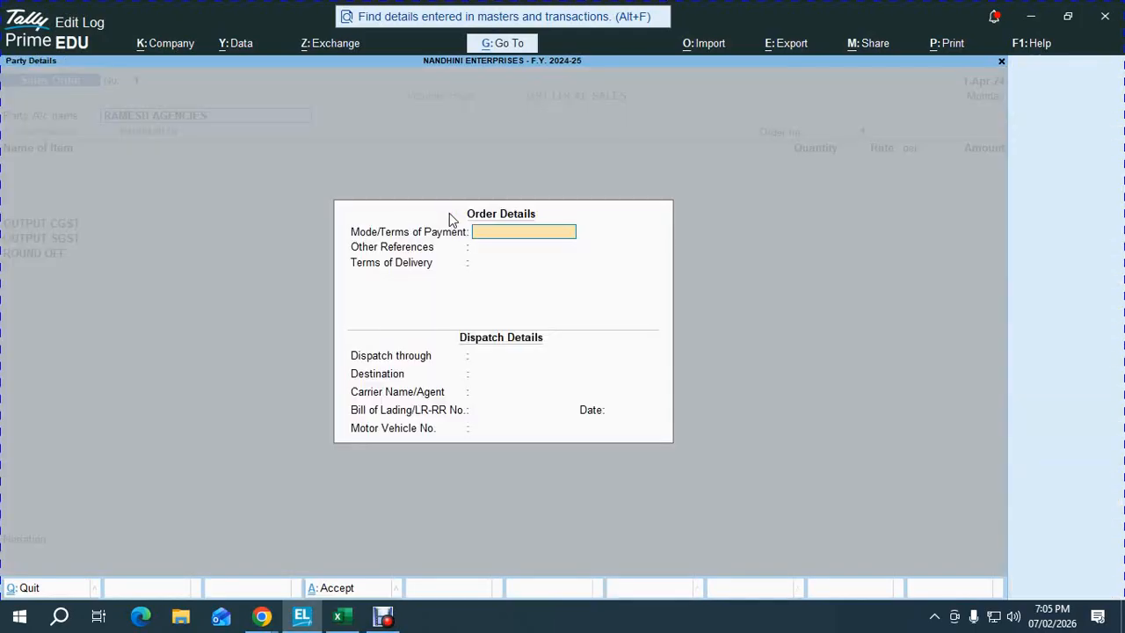
- Accept the party details with Tamil Nadu as place of supply and set order number SO/01
key("Return")
key("Return")
key("Return")
key("Return")
key("Return")
key("Return")
key("Return")
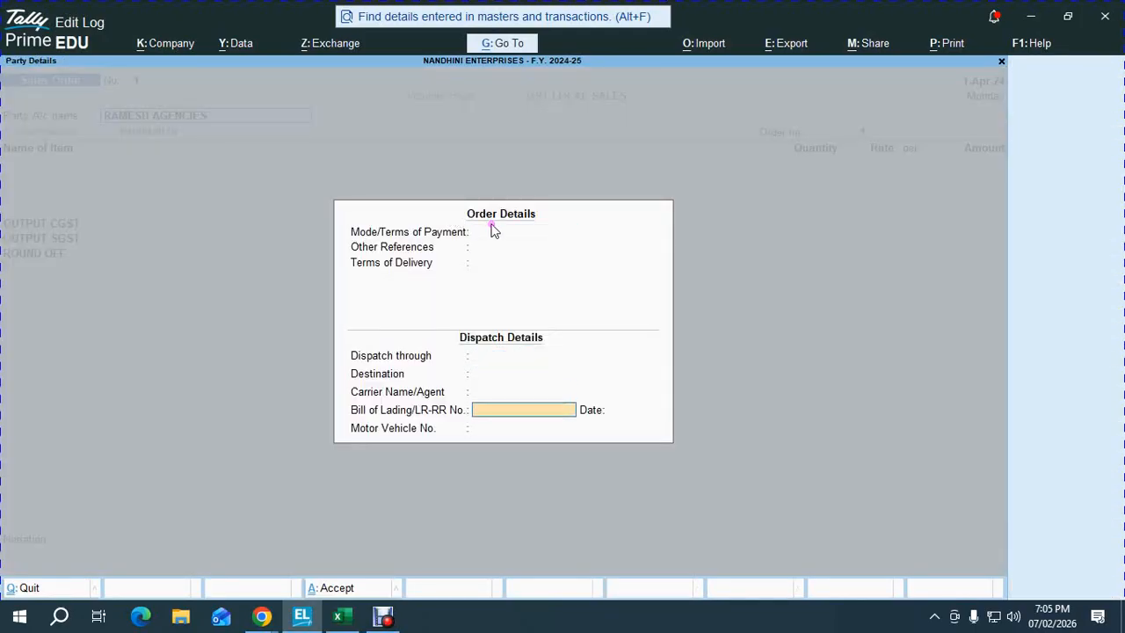
key("Return")
key("Return")
key("Return")
key("Return")
key("Return")
key("Return")
key("Return")
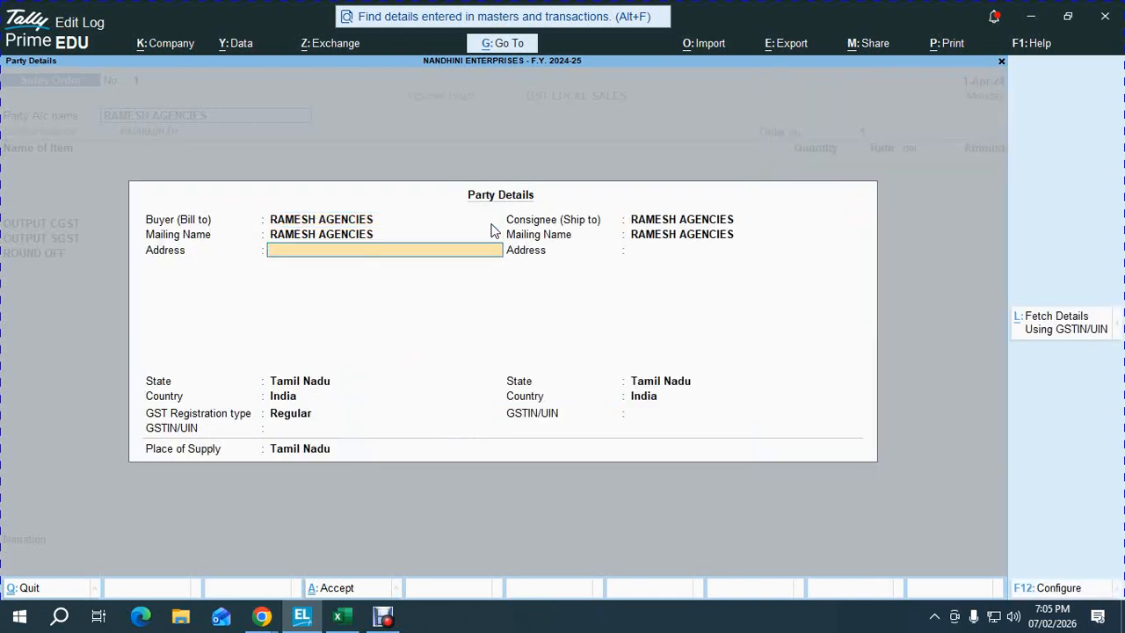
key("Return")
key("Return")
key("Return")
key("Return")
key("Return")
key("Return")
key("Return")
key("Return")
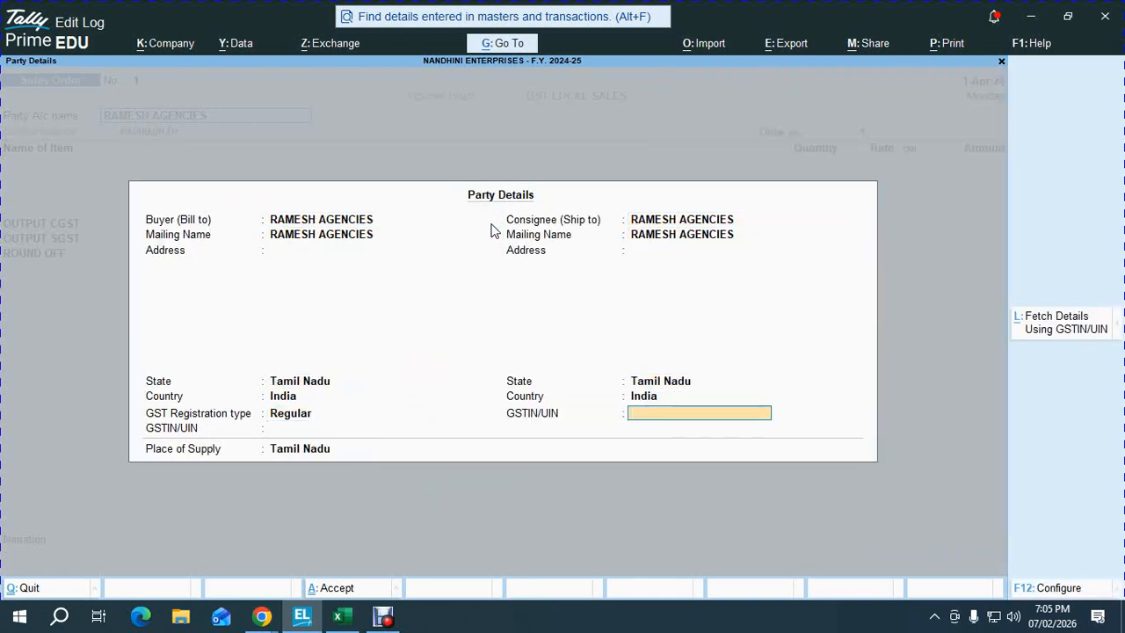
key("Return")
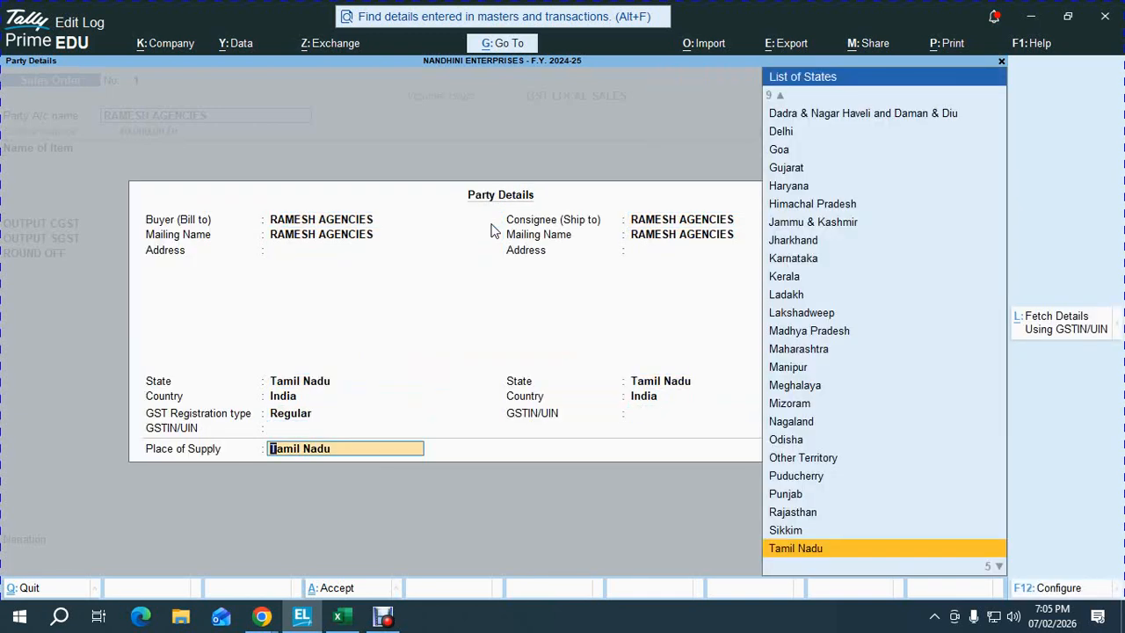
key("Return")
key("BackSpace")
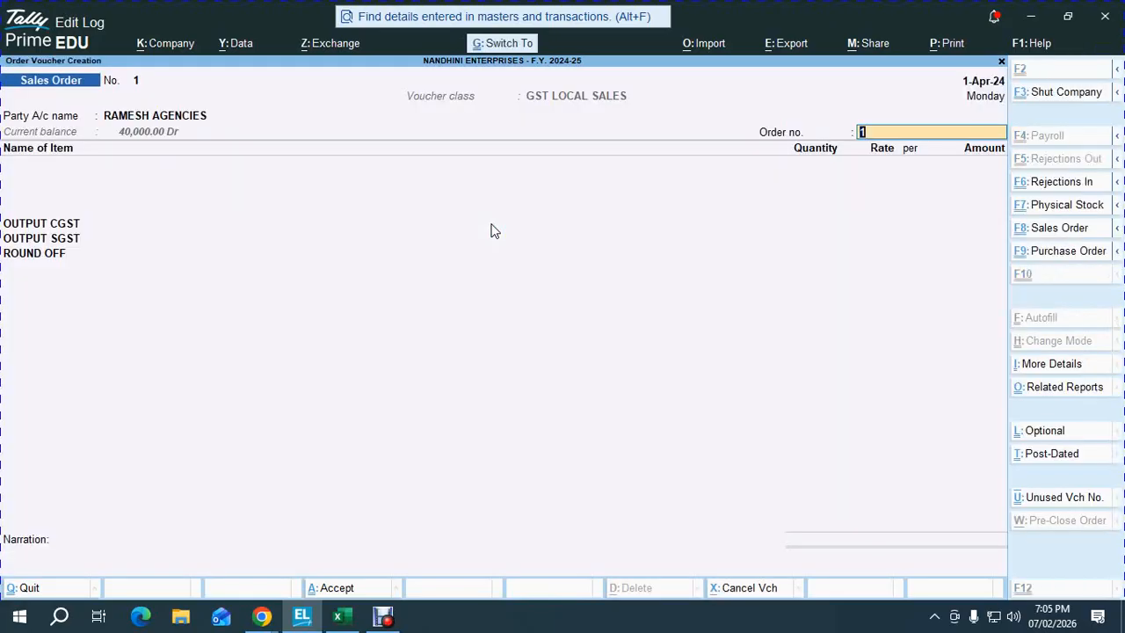
type("SO/01")
key("Return")
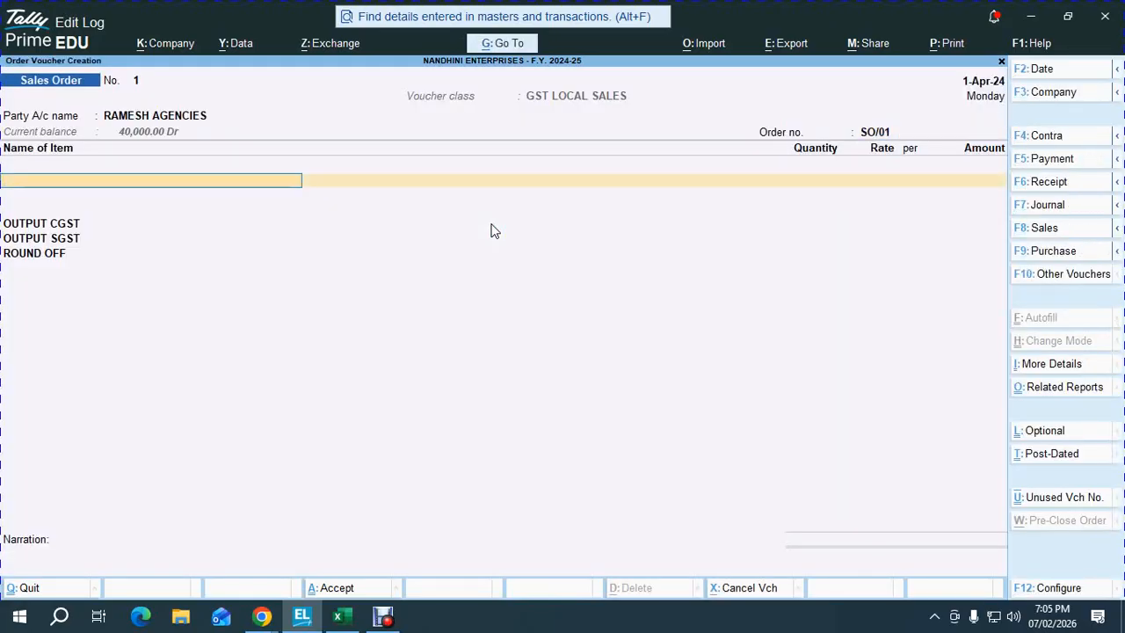
- Add item 101, LIFEBUOY, as the first ordered item
key("alt+Tab")
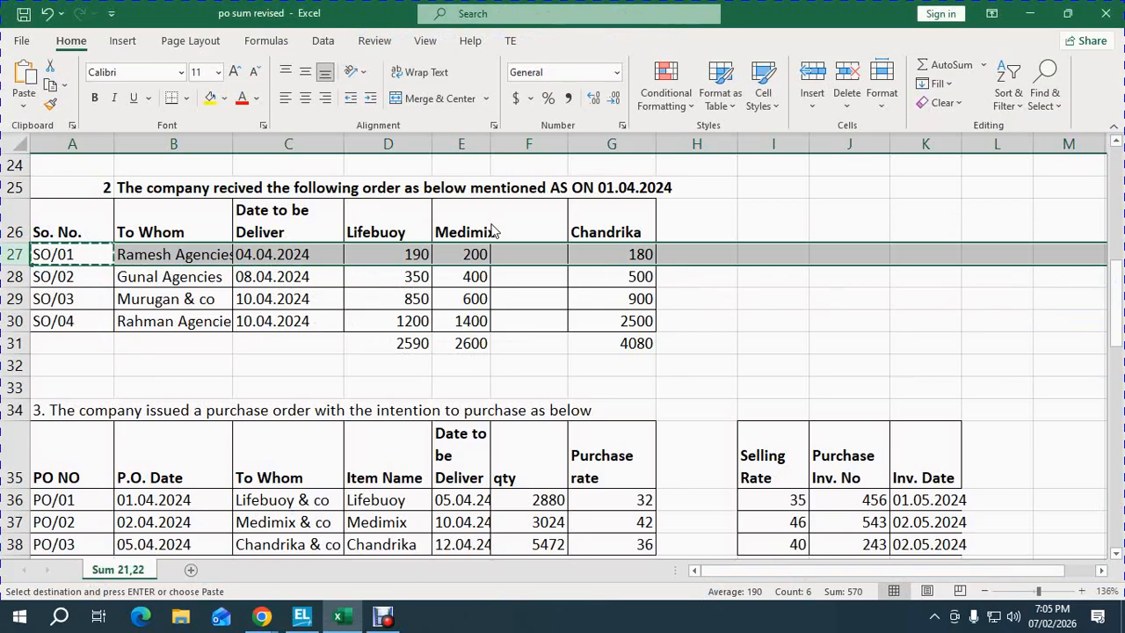
key("alt+Tab")
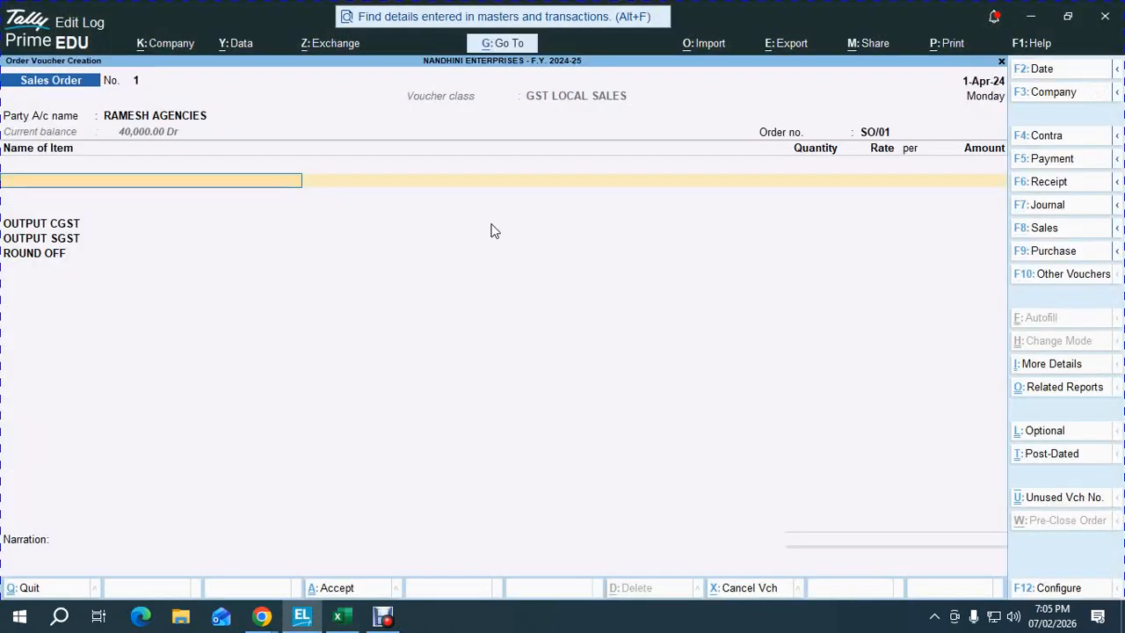
type("101")
key("Return")
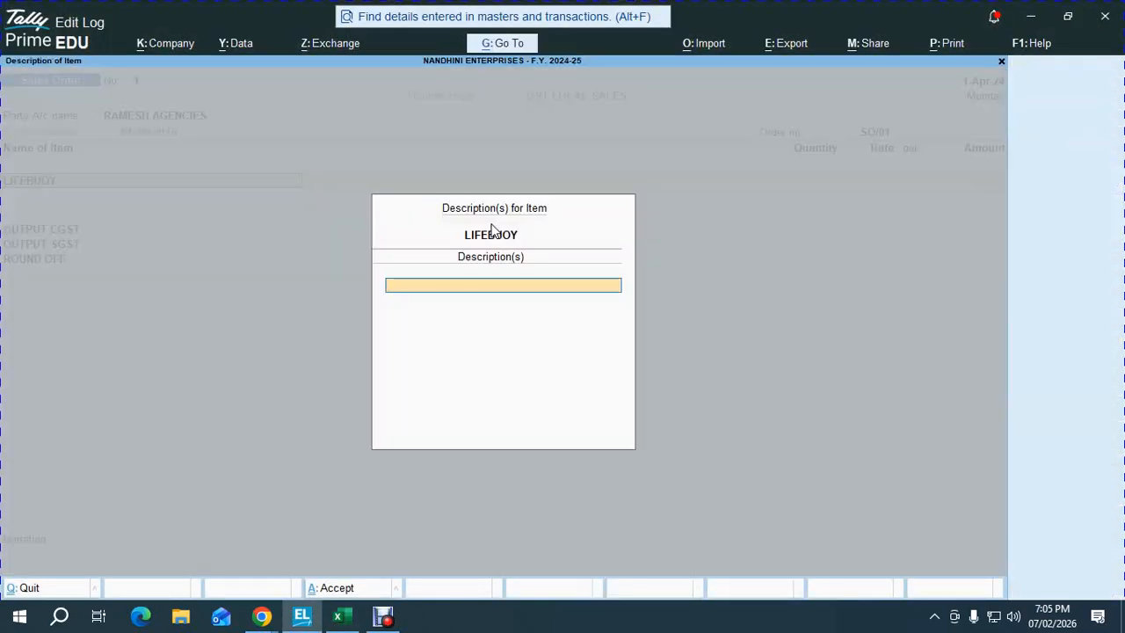
- Turn off 'Provide Additional Descriptions for Stock Items' in F12 configuration
key("Escape")
key("y")
key("F12")
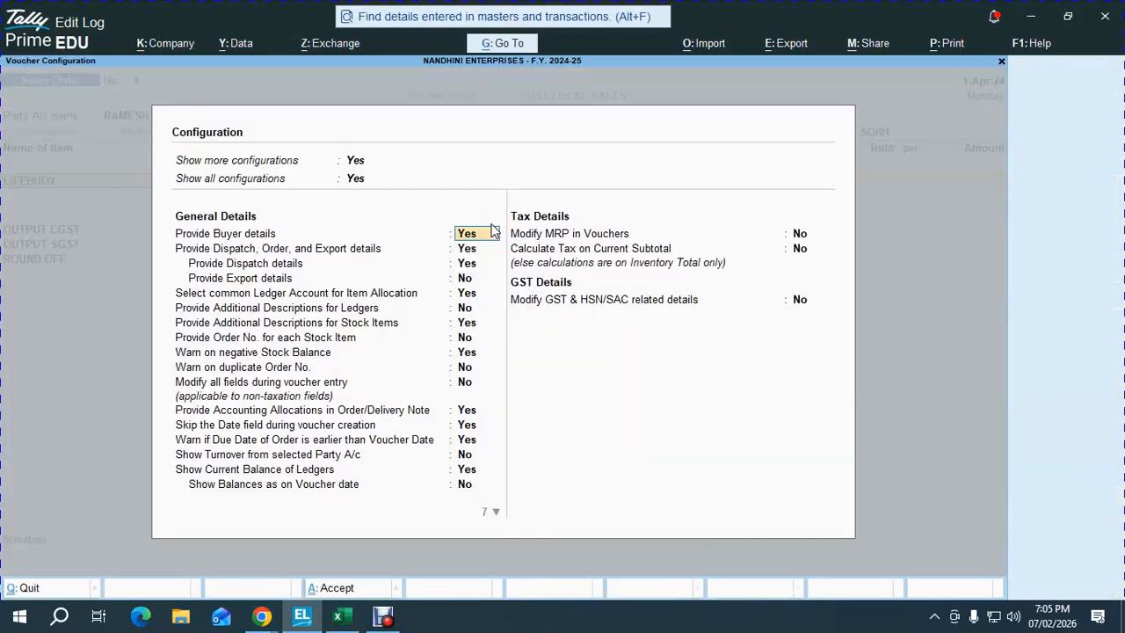
key("Down")
key("Down")
key("Down")
key("Down")
key("Down")
key("Down")
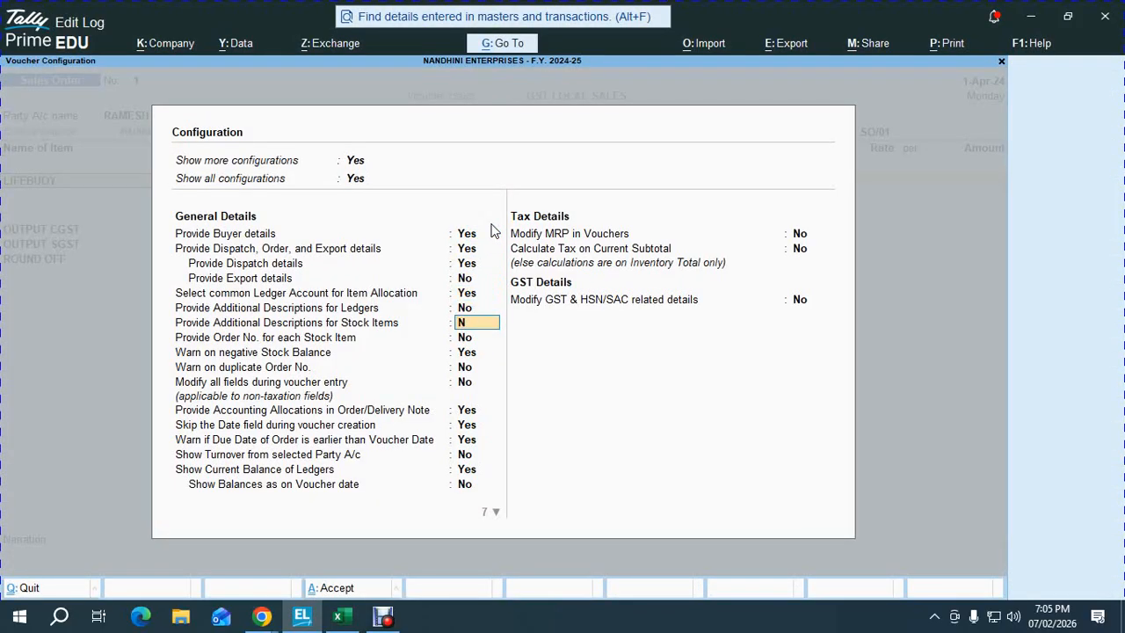
key("ctrl+a")
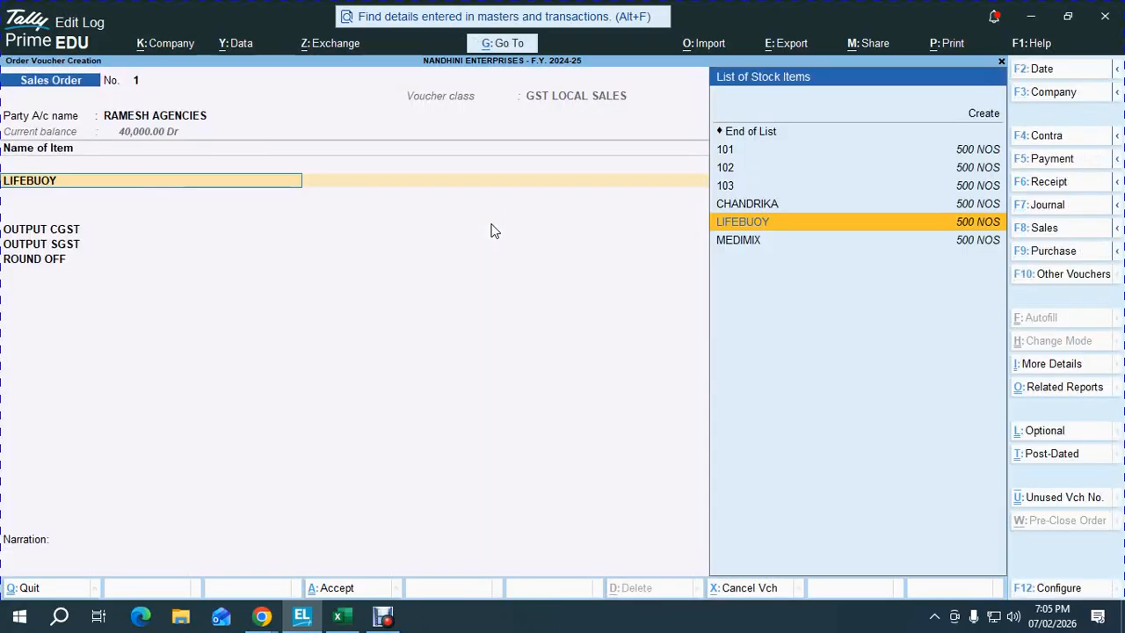
key("Return")
- Allocate LIFEBUOY due 1-May-24, quantity 190 NOS at 35.00
key("alt+Tab")
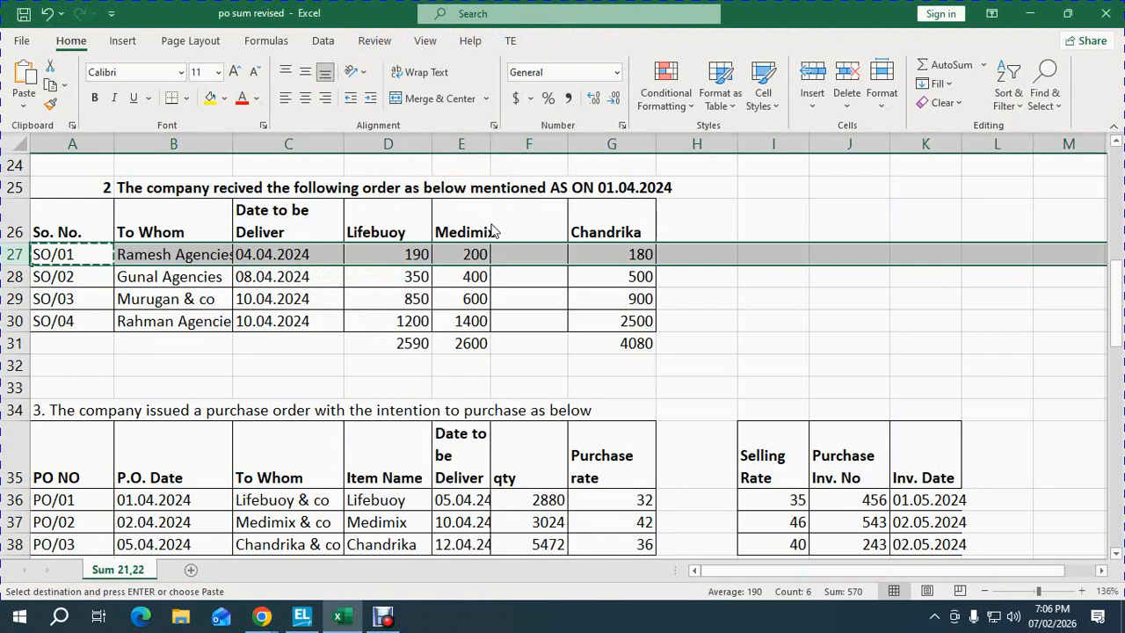
key("alt+Tab")
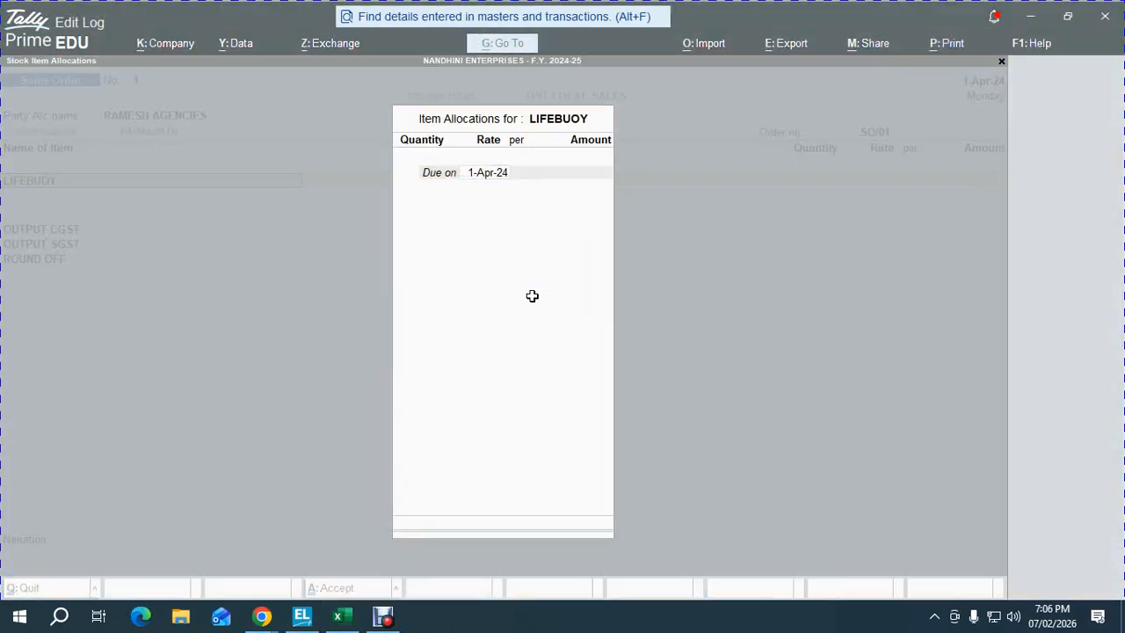
type("4")
key("BackSpace")
key("BackSpace")
key("BackSpace")
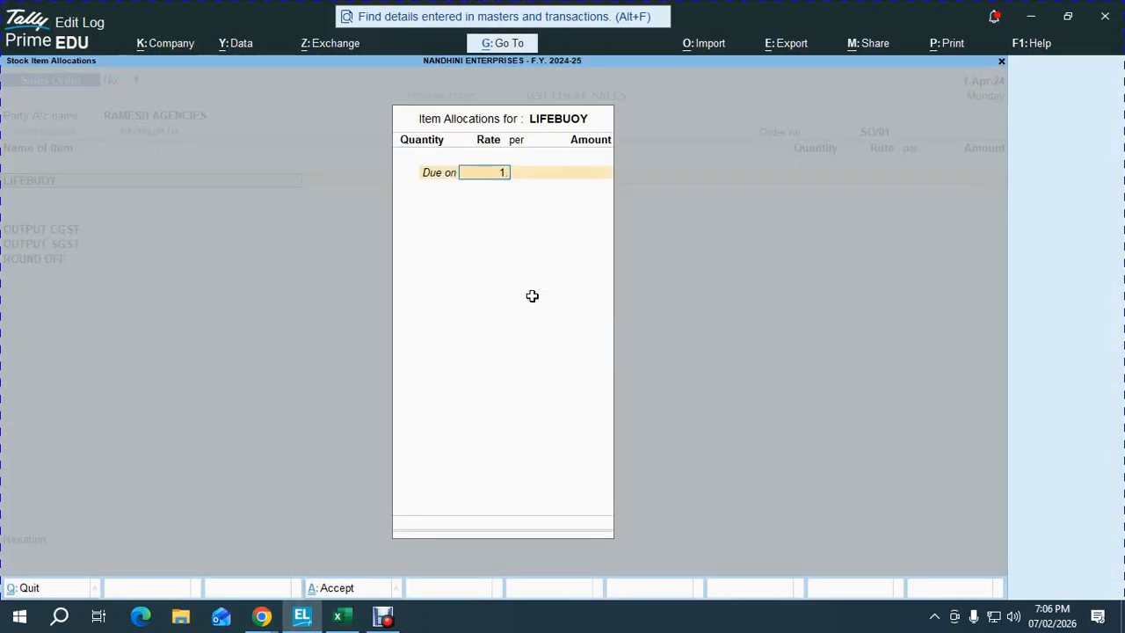
key("Return")
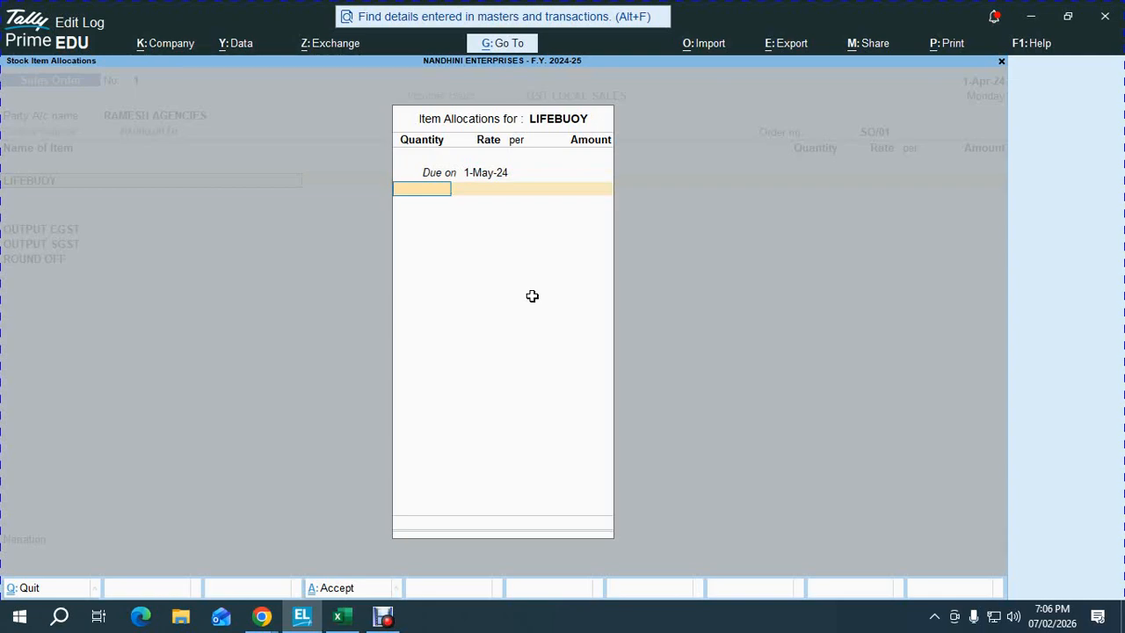
key("alt+Tab")
key("alt+Tab")
type("19")
key("Return")
key("Return")
key("Return")
key("alt+Tab")
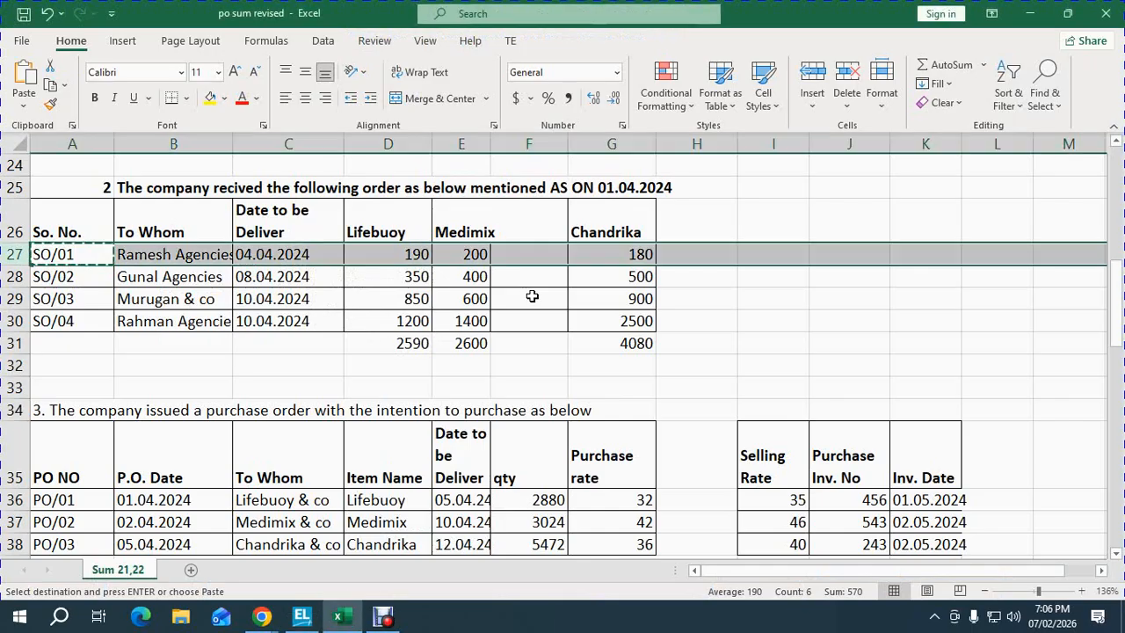
- Enter 02.04.2024 as SO/01's delivery date and paste it down the column
key("Left")
key("Right")
key("Right")
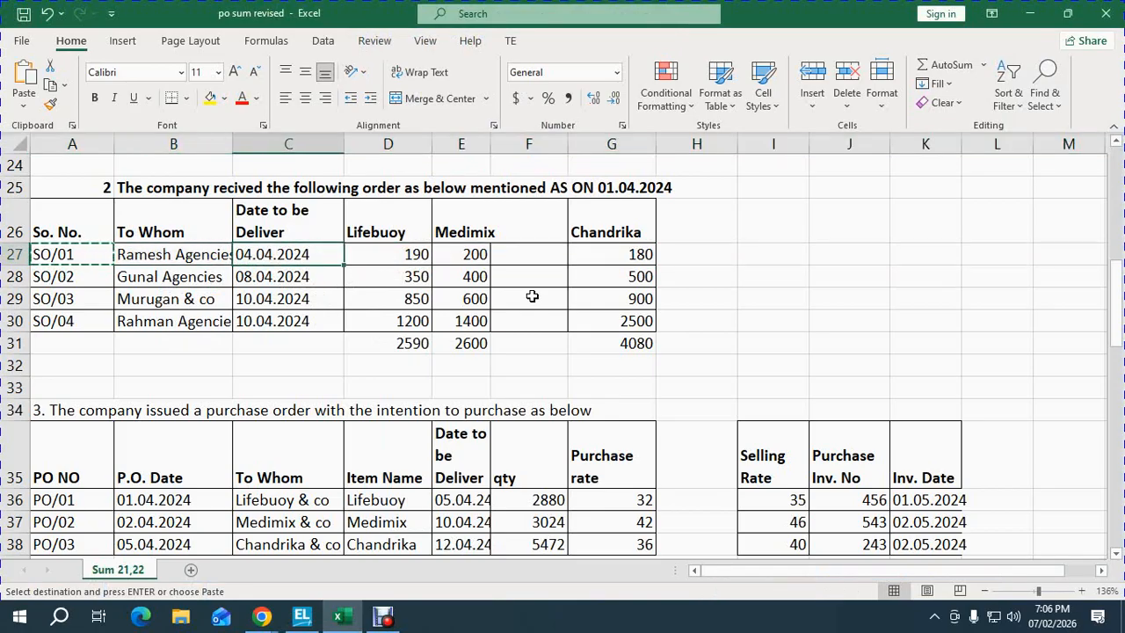
type("01.05")
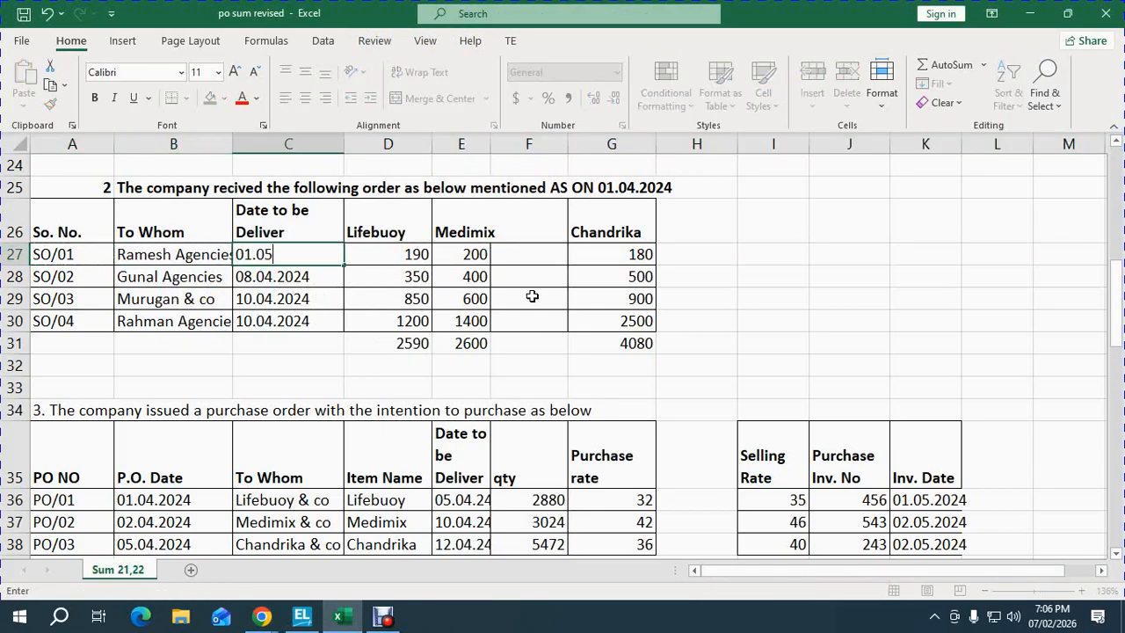
key("Escape")
type("02.04.2024")
key("Return")
key("Up")
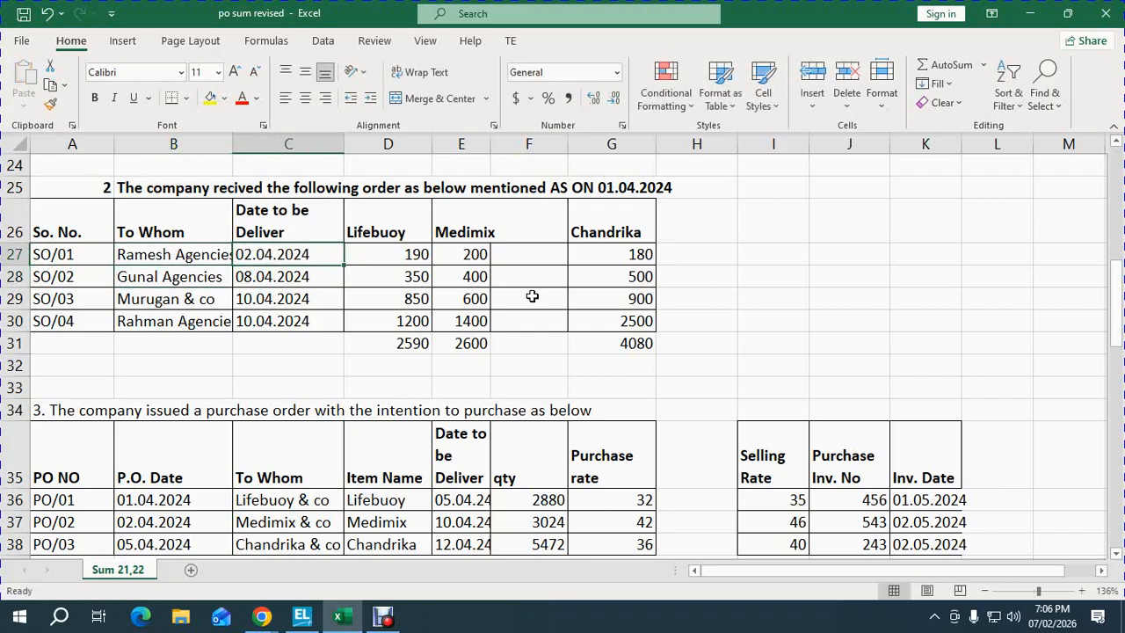
key("ctrl+c")
key("shift+Down")
key("shift+Down")
key("shift+Down")
key("Return")
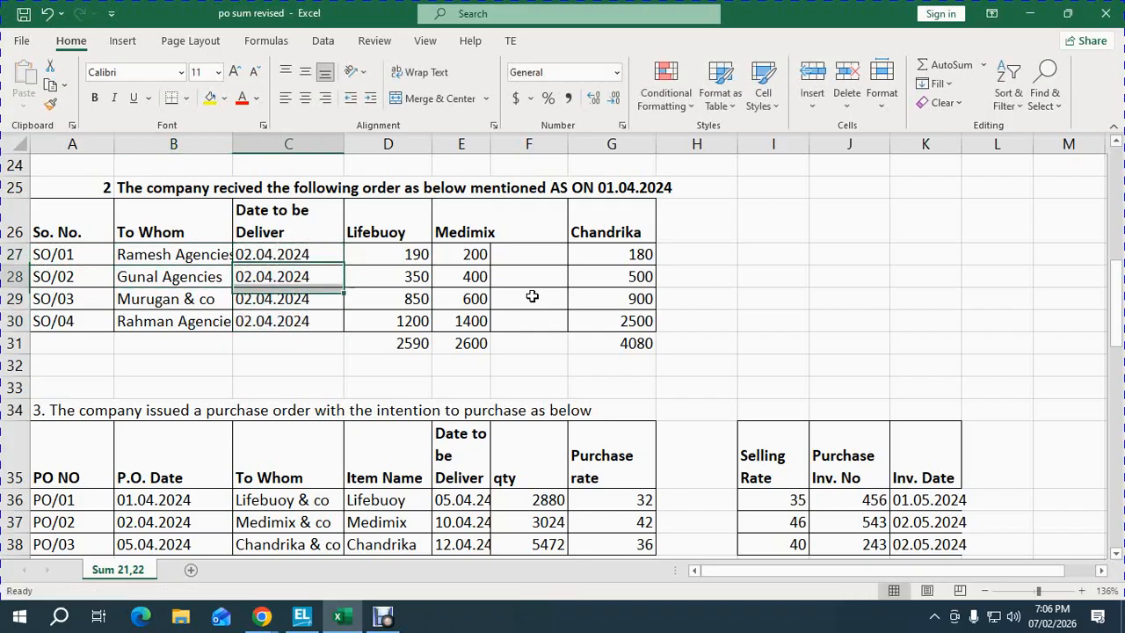
key("Down")
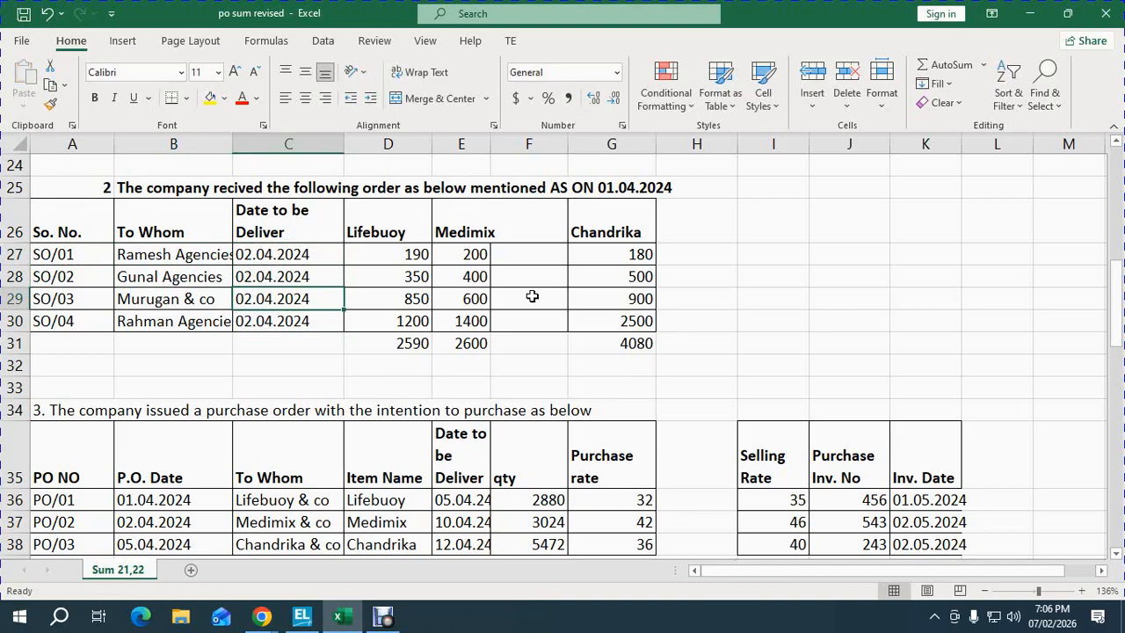
key("Up")
key("Up")
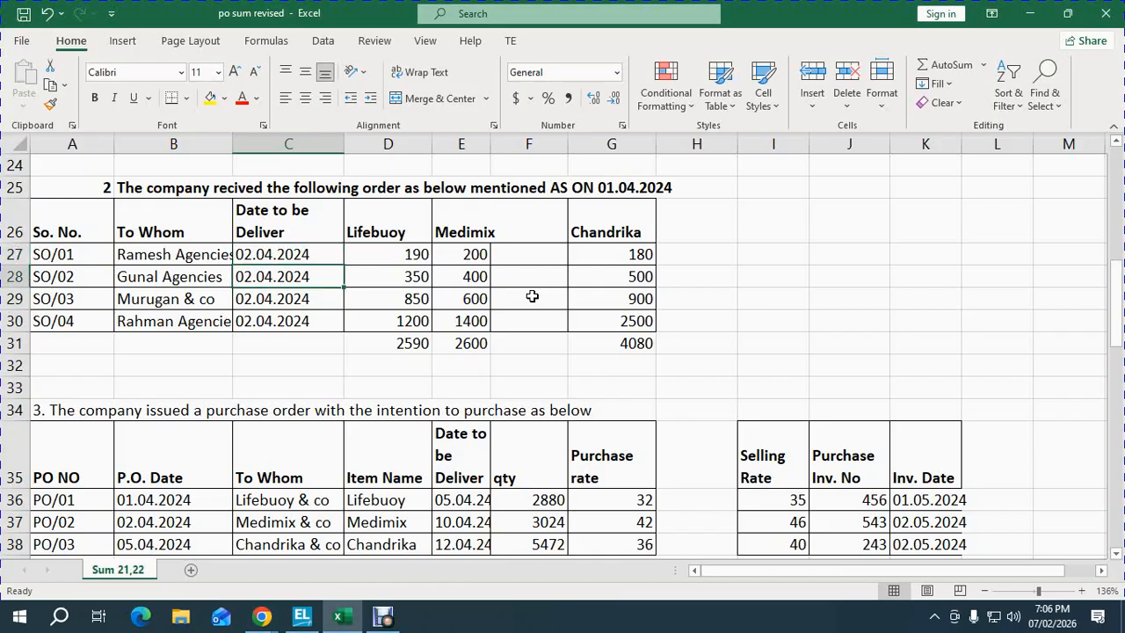
- Set the SO/01 and SO/02 delivery dates to 01.05.2024
type("01.05.")
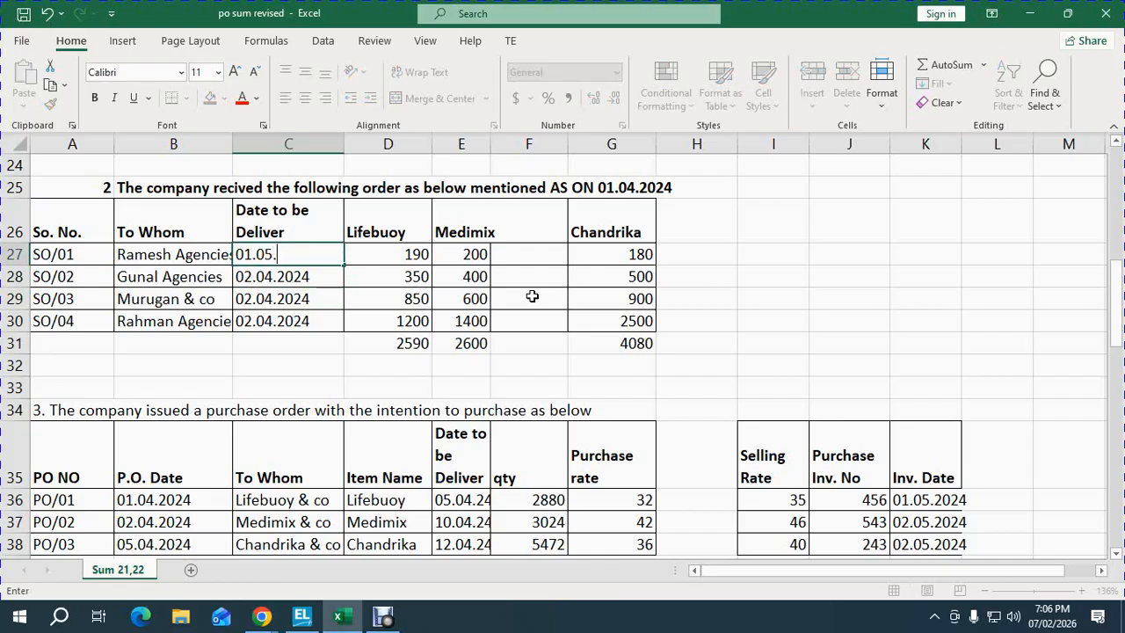
type("2024")
key("Return")
key("Up")
key("ctrl+c")
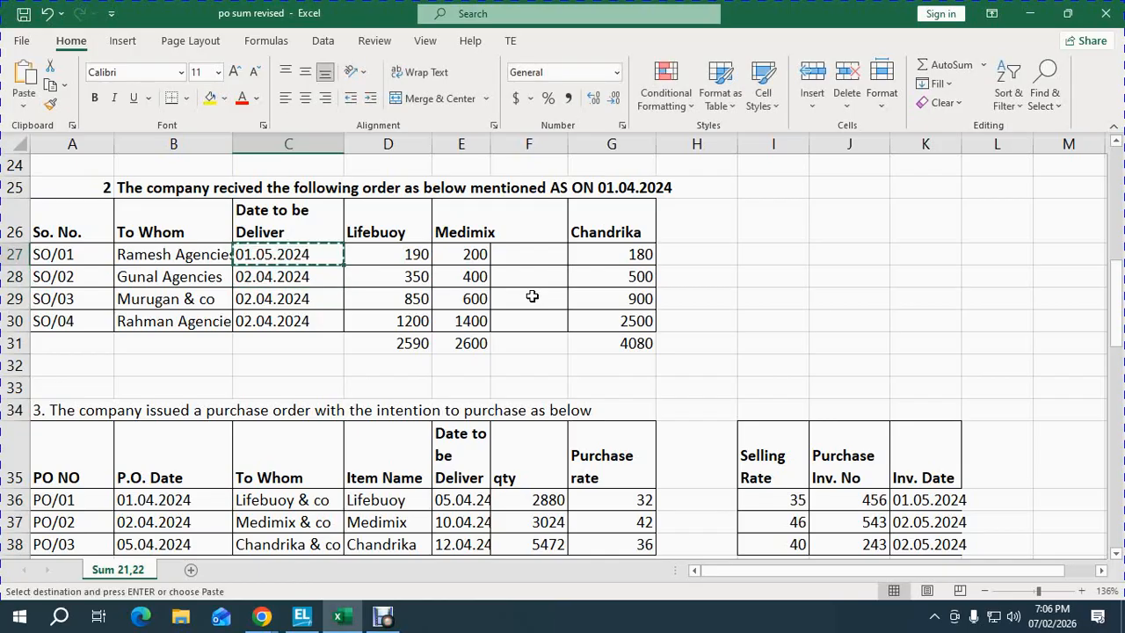
key("Down")
key("Return")
- Set the SO/03 and SO/04 delivery dates to 02.05.2024
key("Down")
type("02")
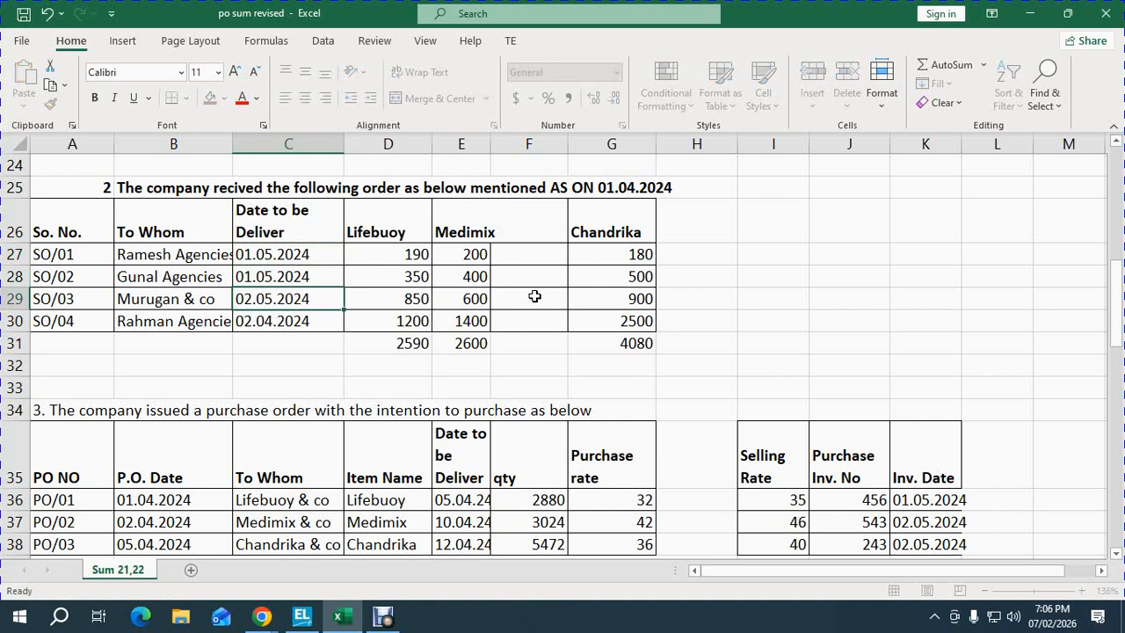
type(".05.2024")
key("Return")
key("Up")
key("ctrl+c")
key("Down")
key("ctrl+v")
key("Escape")
key("Up")
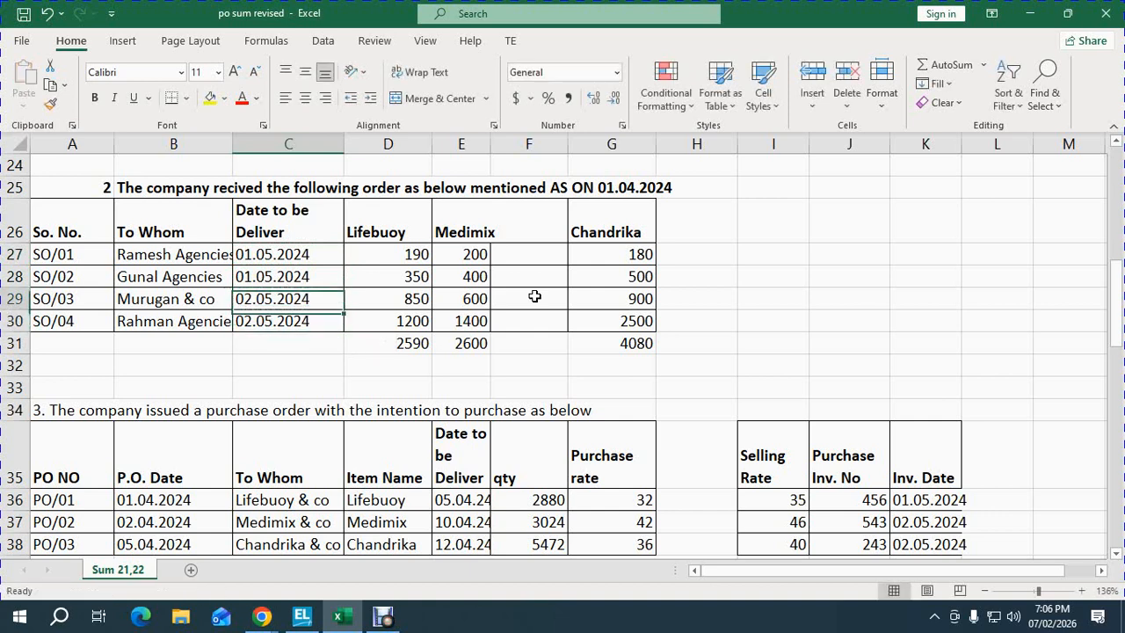
key("Up")
key("Up")
key("alt+Tab")
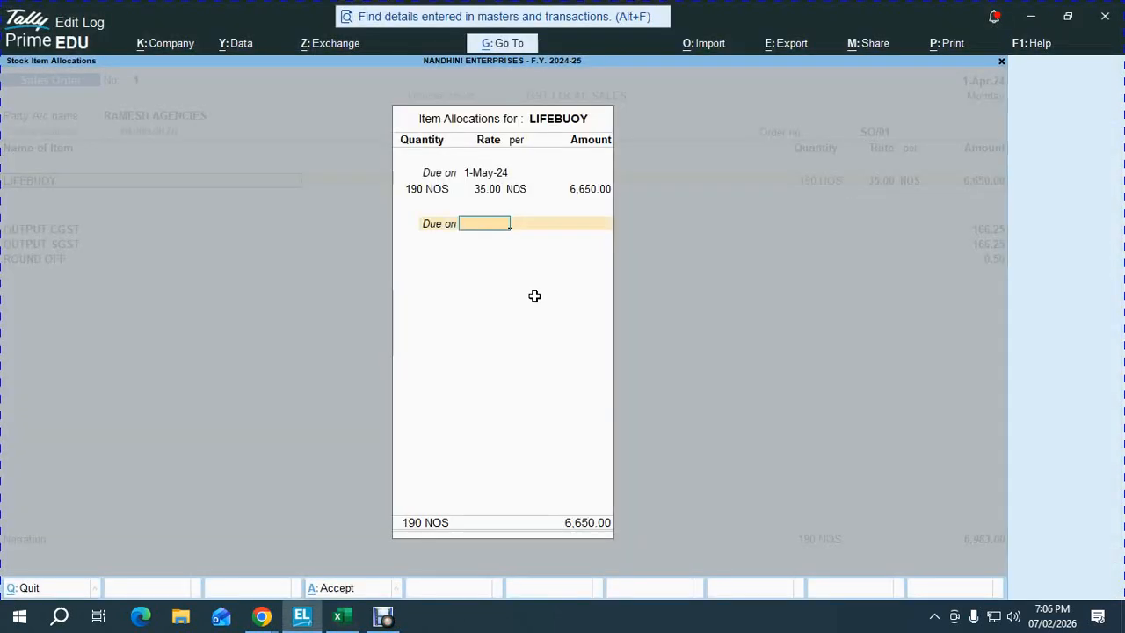
- Close the LIFEBUOY line and check the next item on the Excel SO/01 row
key("Return")
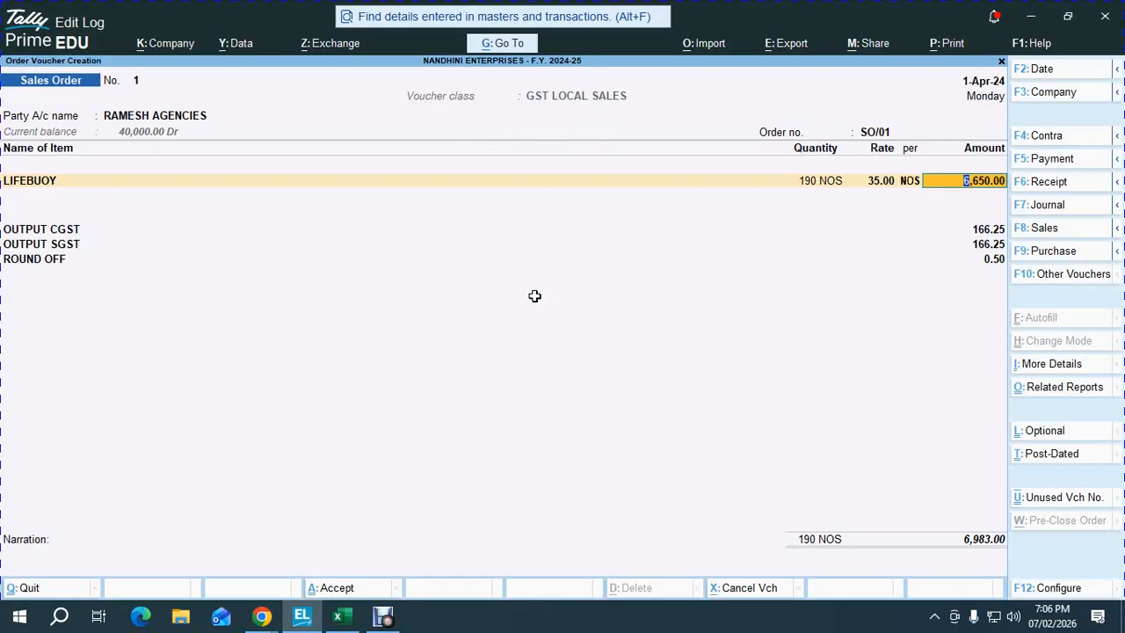
key("Return")
key("alt+Tab")
key("Right")
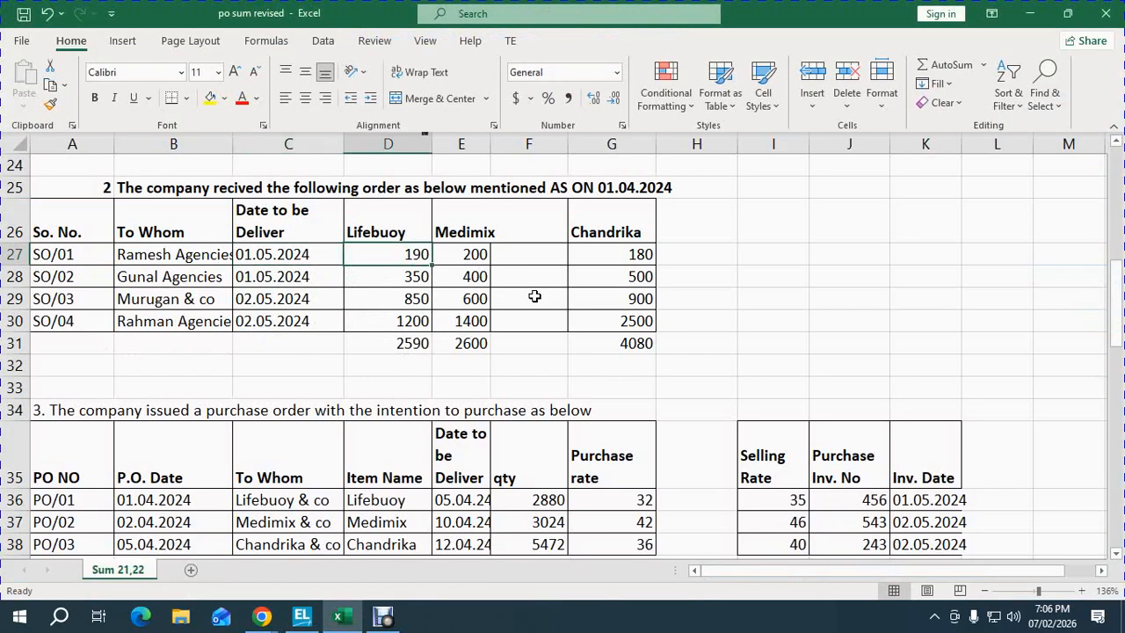
key("Right")
key("shift+space")
key("alt+Tab")
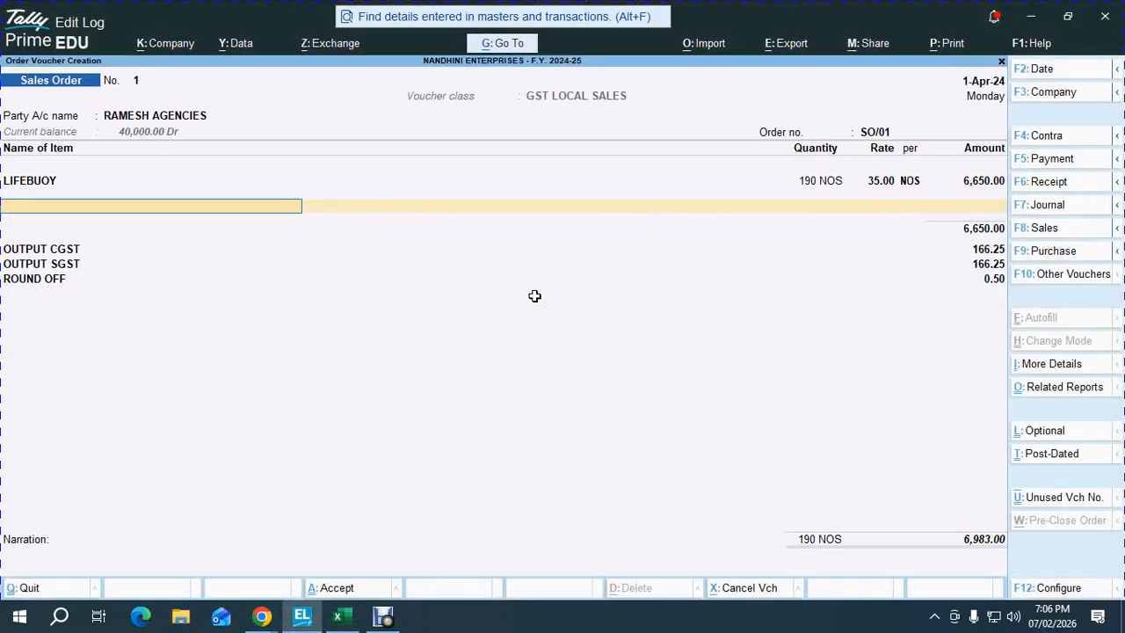
- Add MEDIMIX (item 102) due 1-May-24, 200 NOS at 46.00
type("102")
key("Return")
type("1")
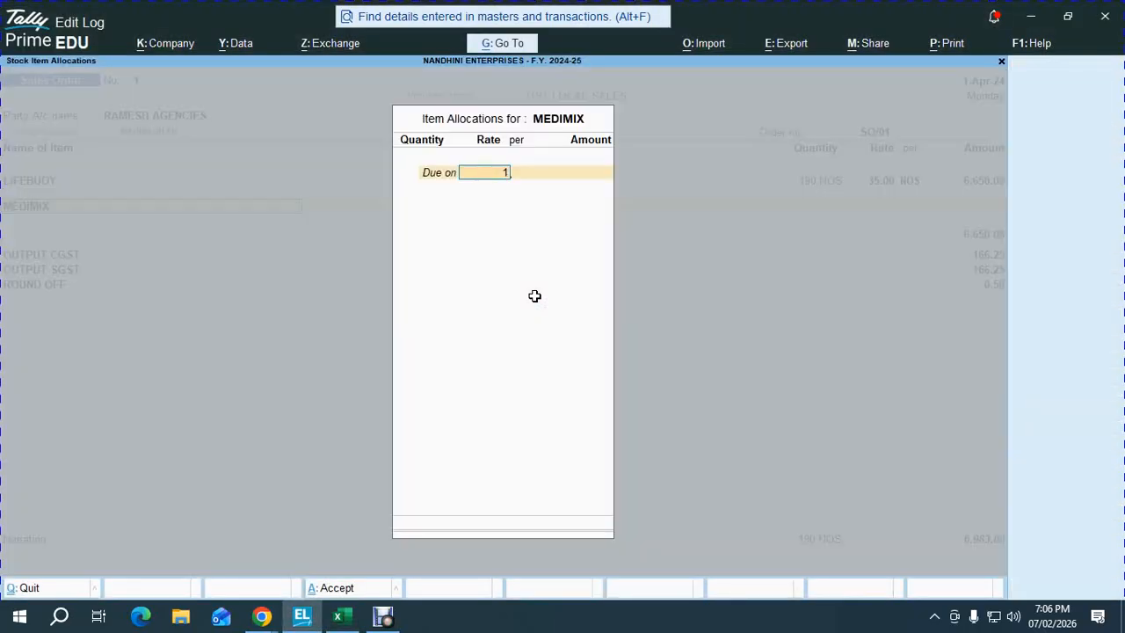
type(".5")
key("Return")
type("200")
key("Return")
key("Return")
key("Return")
key("Return")
key("Return")
key("Return")
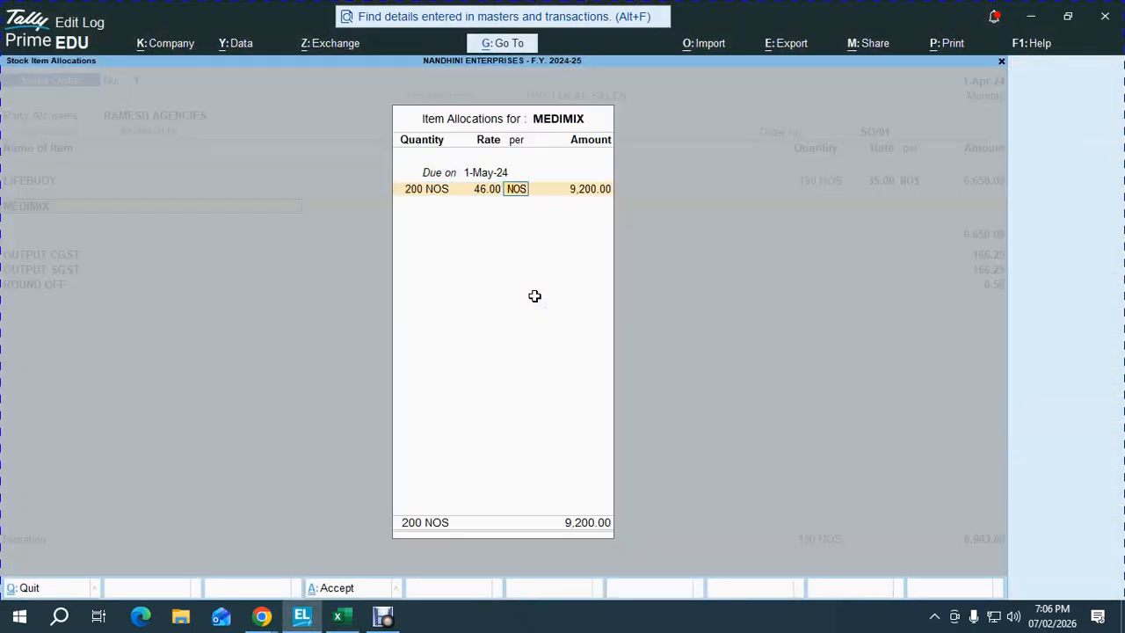
- Check SO/01's Medimix and Chandrika quantities in the Excel sheet
key("alt+Tab")
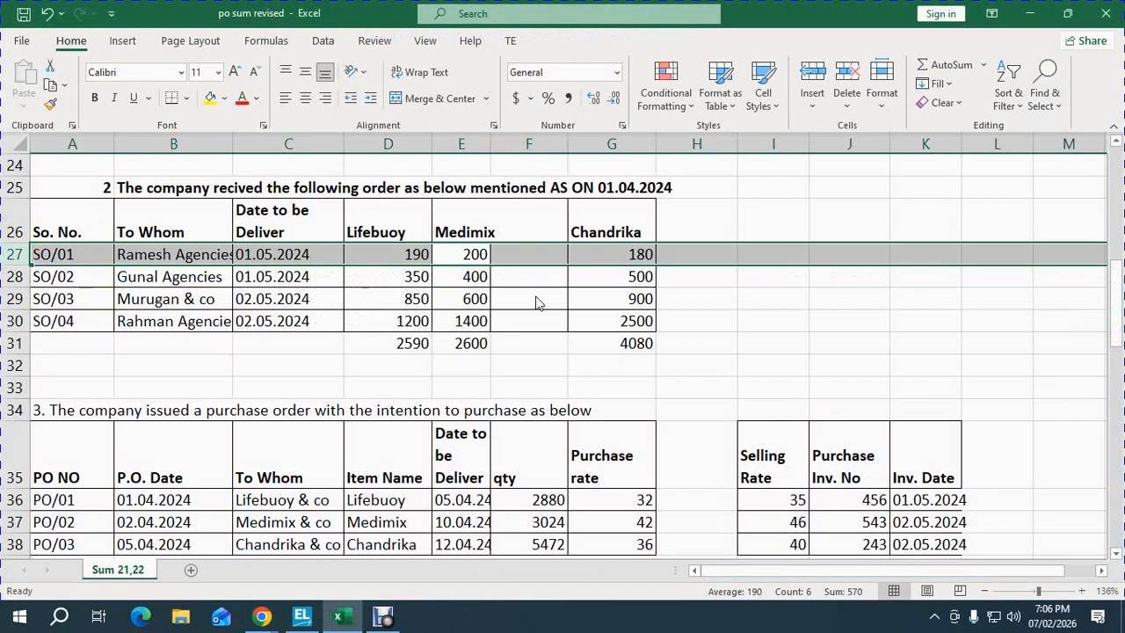
key("Left")
key("Down")
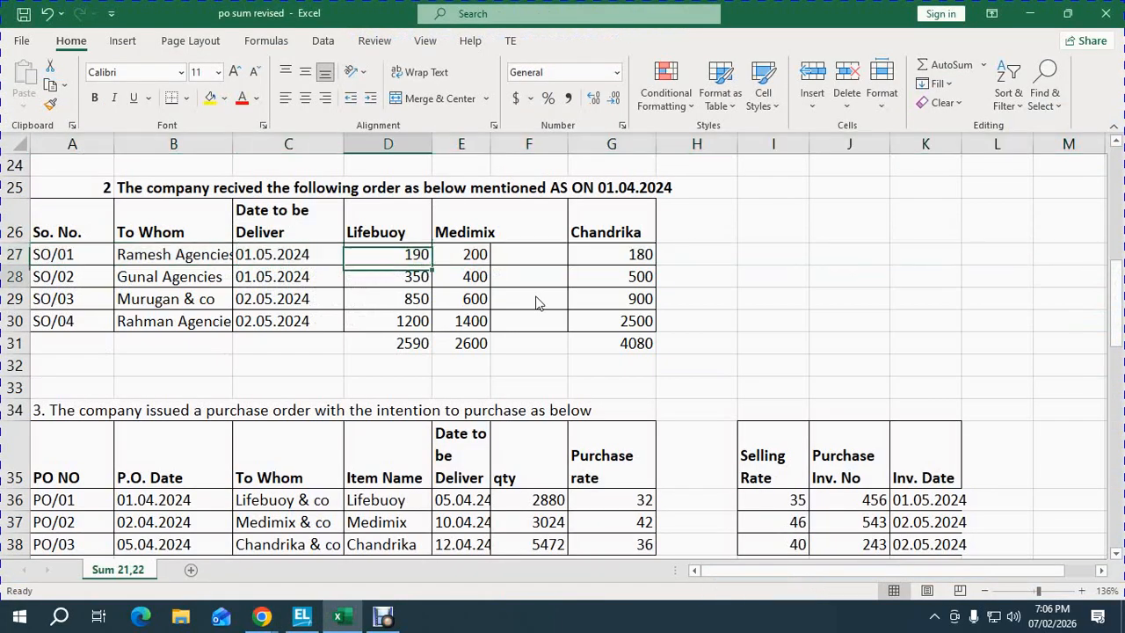
key("Right")
key("Down")
key("Down")
key("Up")
key("Up")
key("Up")
key("Right")
key("Right")
key("shift+space")
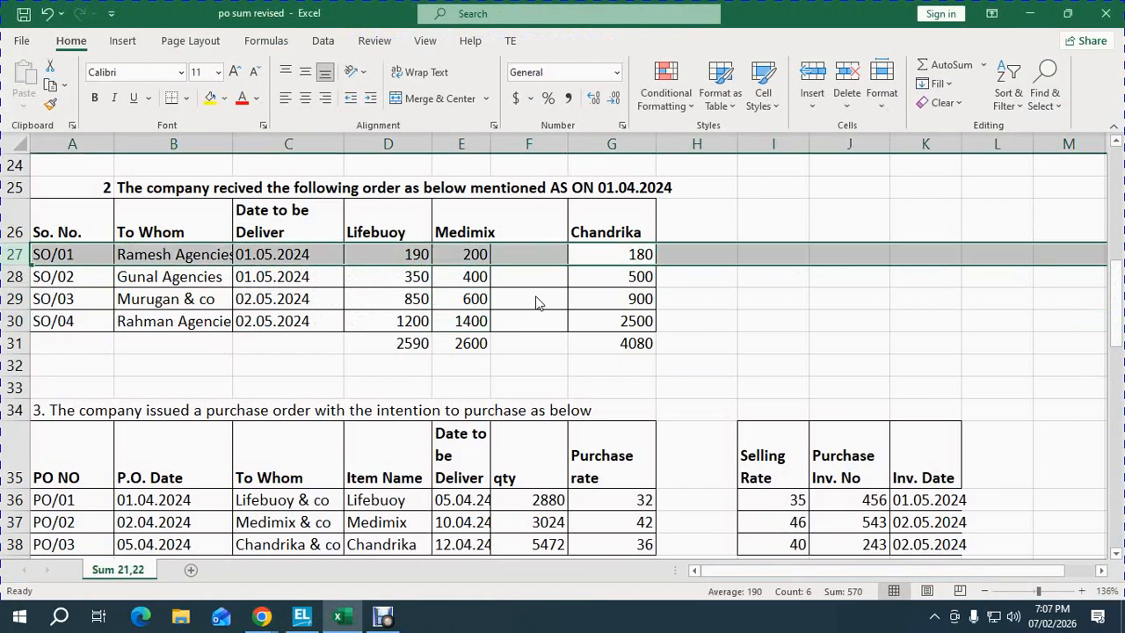
key("alt+Tab")
- Add CHANDRIKA (item 103) due 1-May-24, 180 NOS at 40.00
type("103")
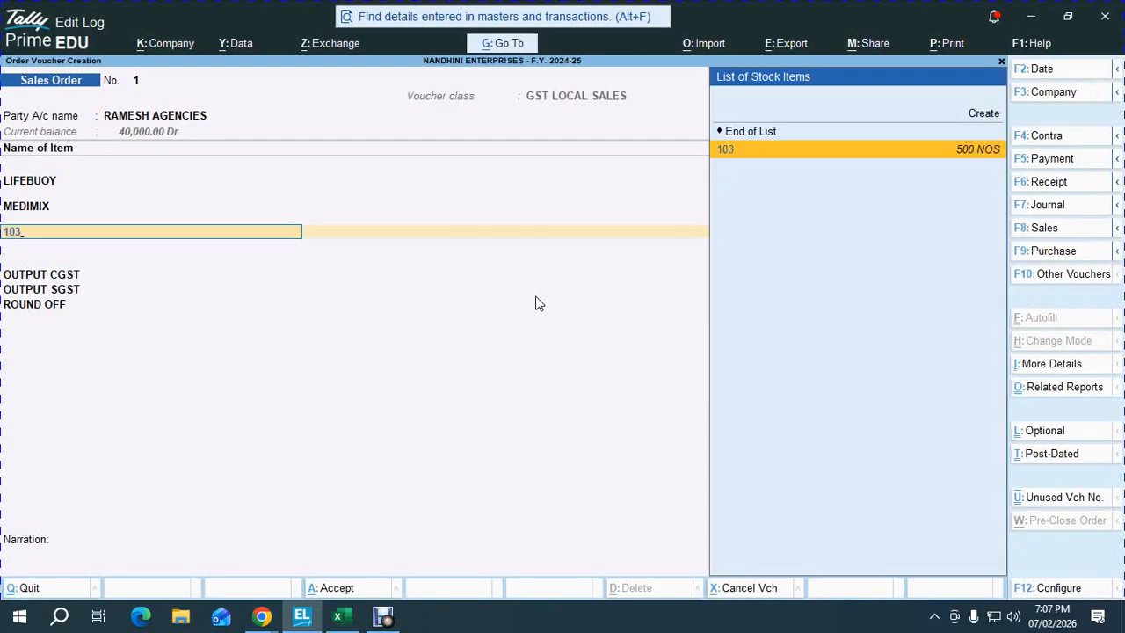
key("Return")
type("1-5")
key("Return")
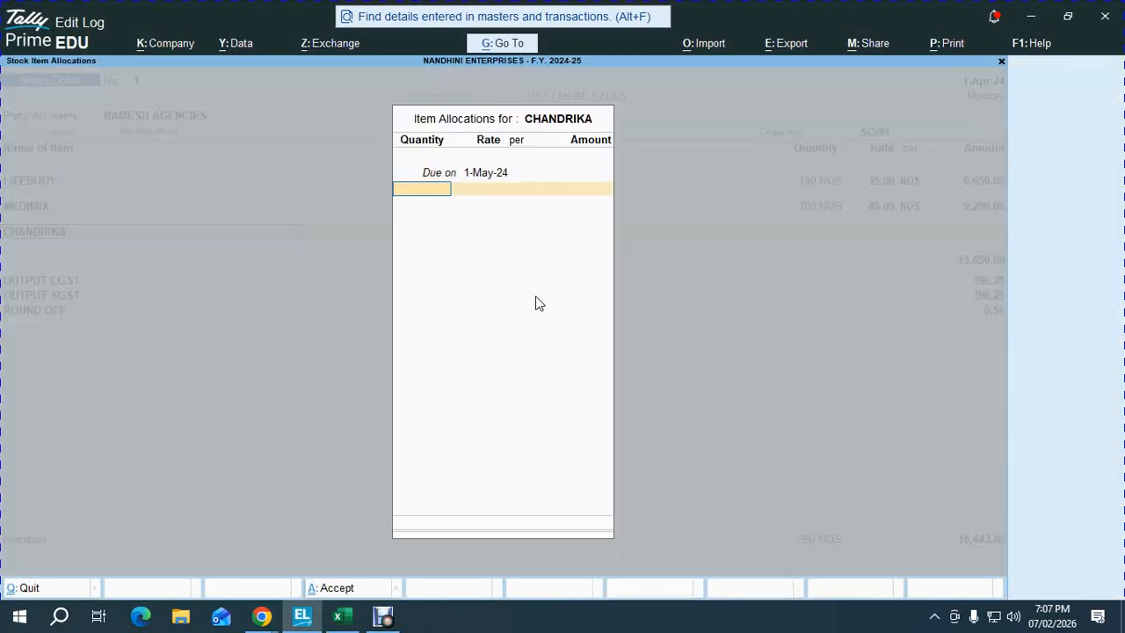
key("Return")
key("Return")
key("Return")
key("Return")
key("Return")
key("Return")
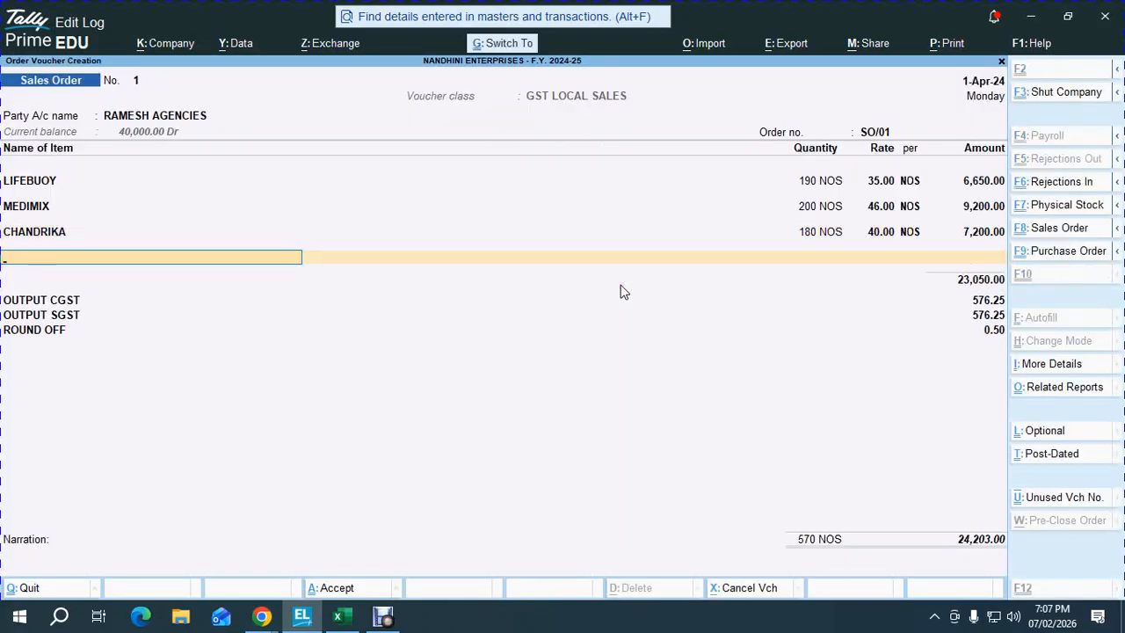
- Save Sales Order SO/01 and select the SO/02 row in Excel
key("ctrl+a")
key("alt+Tab")
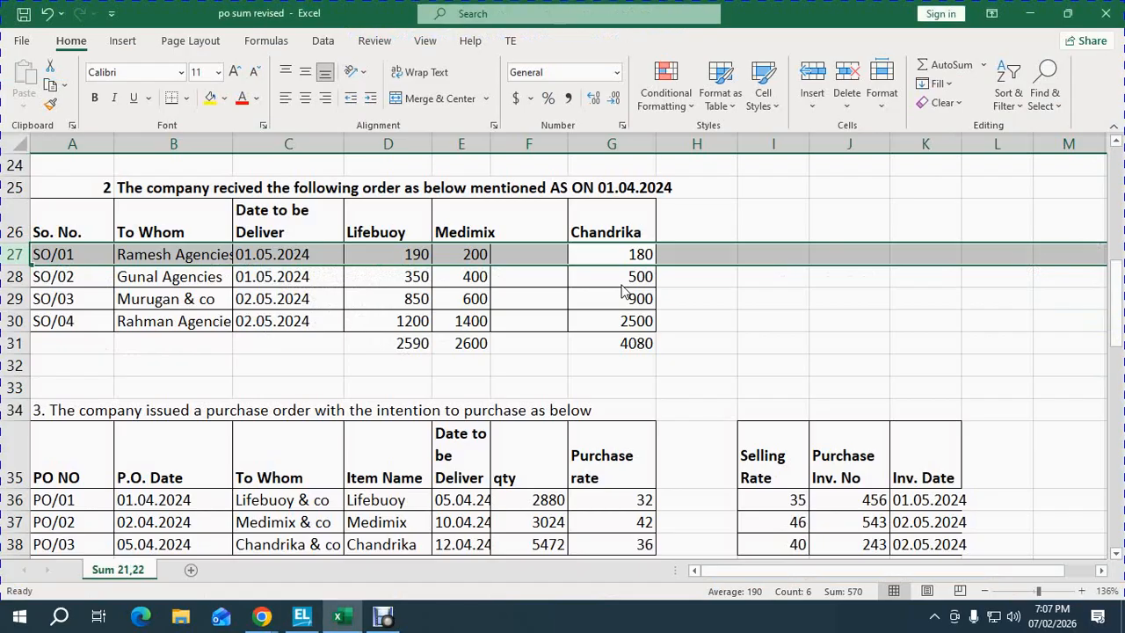
key("Down")
key("shift+space")
key("alt+Tab")
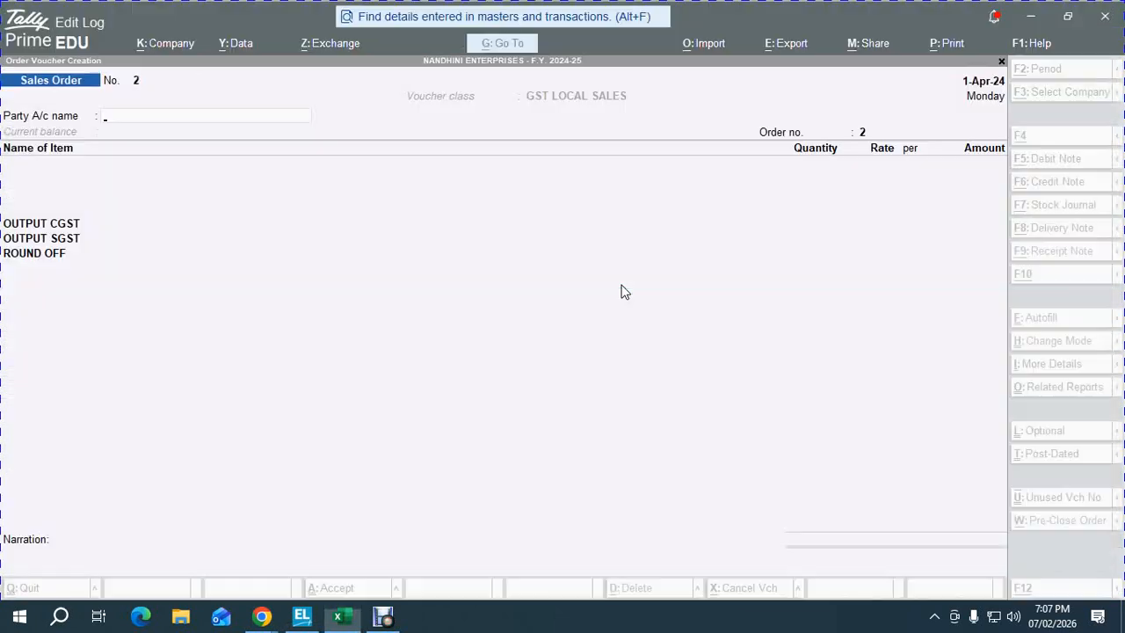
- Choose GUNAL AGENCIES as the party and paste SO/02 from the Excel sheet as order number
type("GUN")
key("Return")
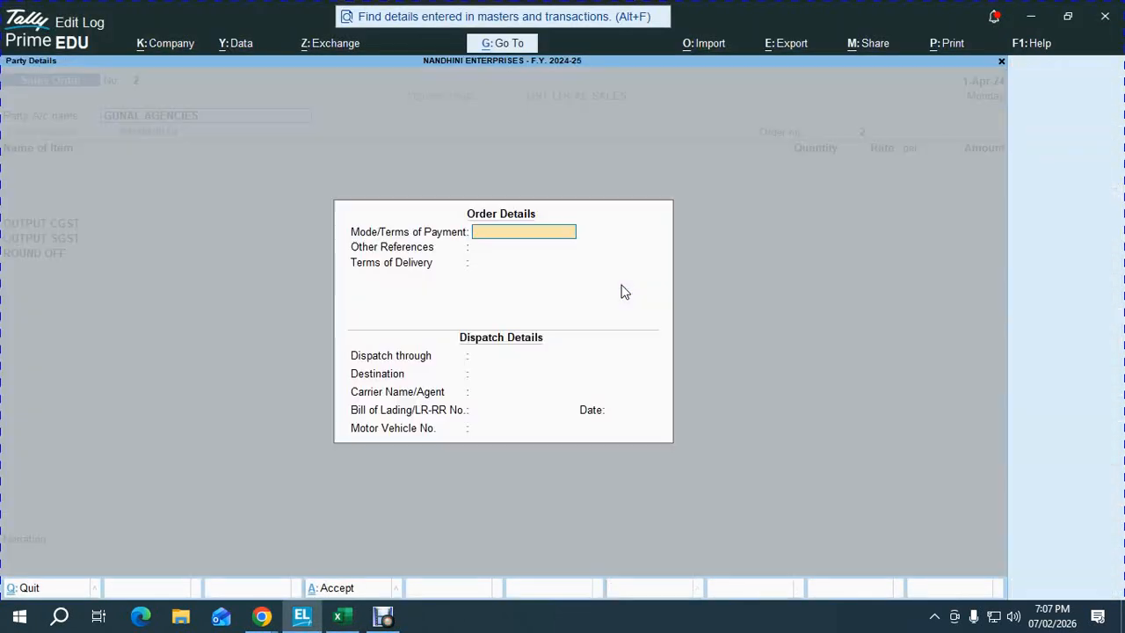
key("ctrl+a")
key("ctrl+a")
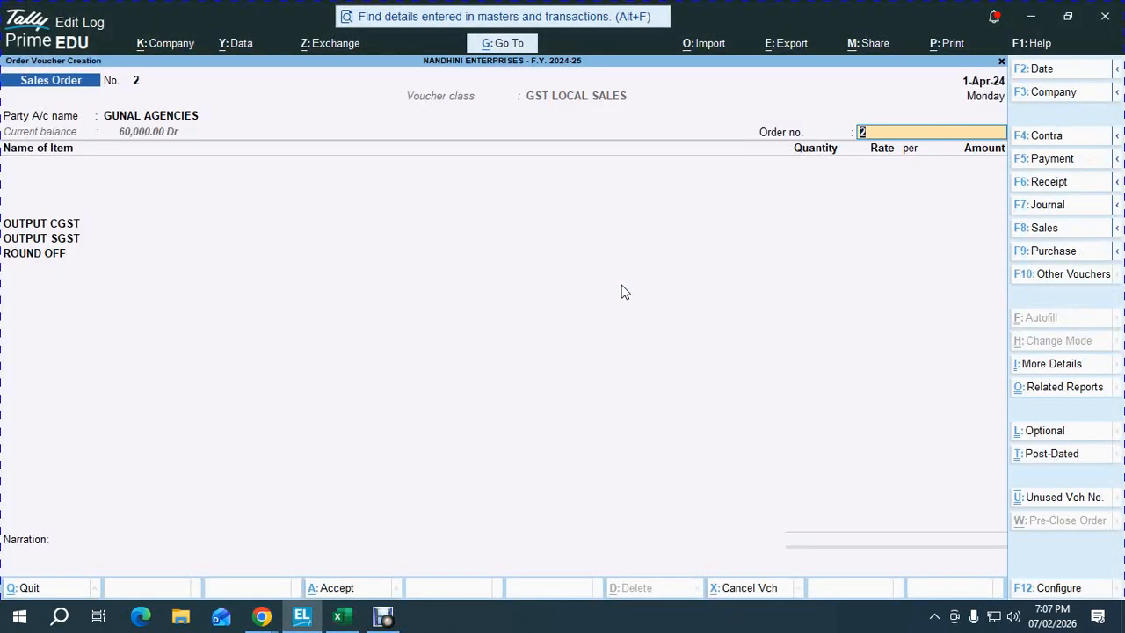
key("alt+Tab")
key("Left")
key("Left")
key("Left")
key("Left")
key("Left")
key("Left")
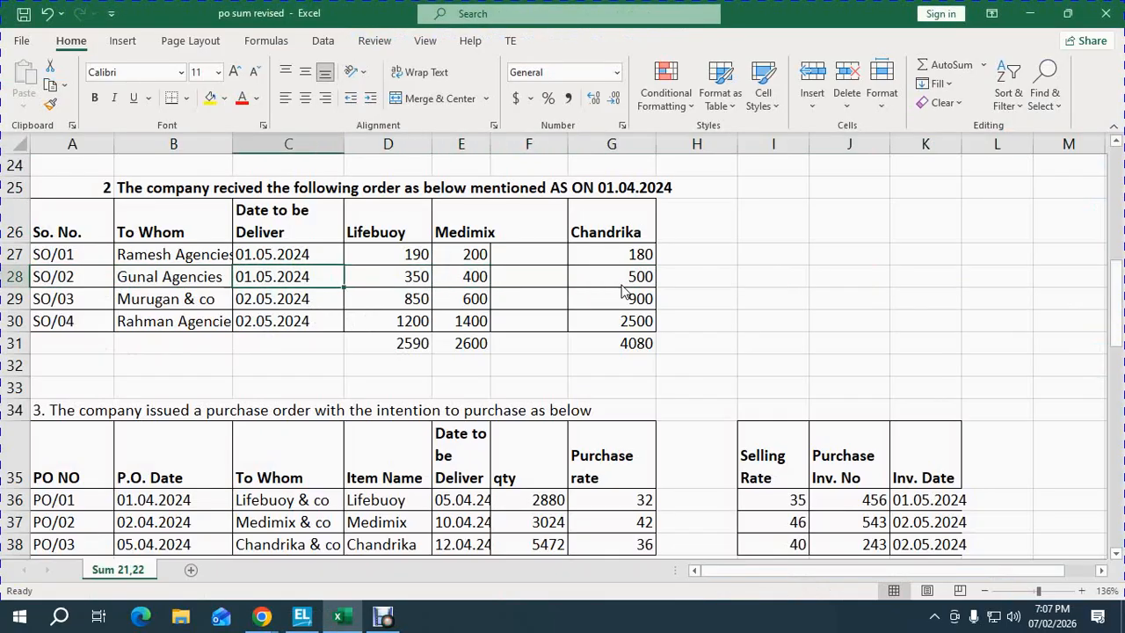
key("ctrl+c")
key("alt+Tab")
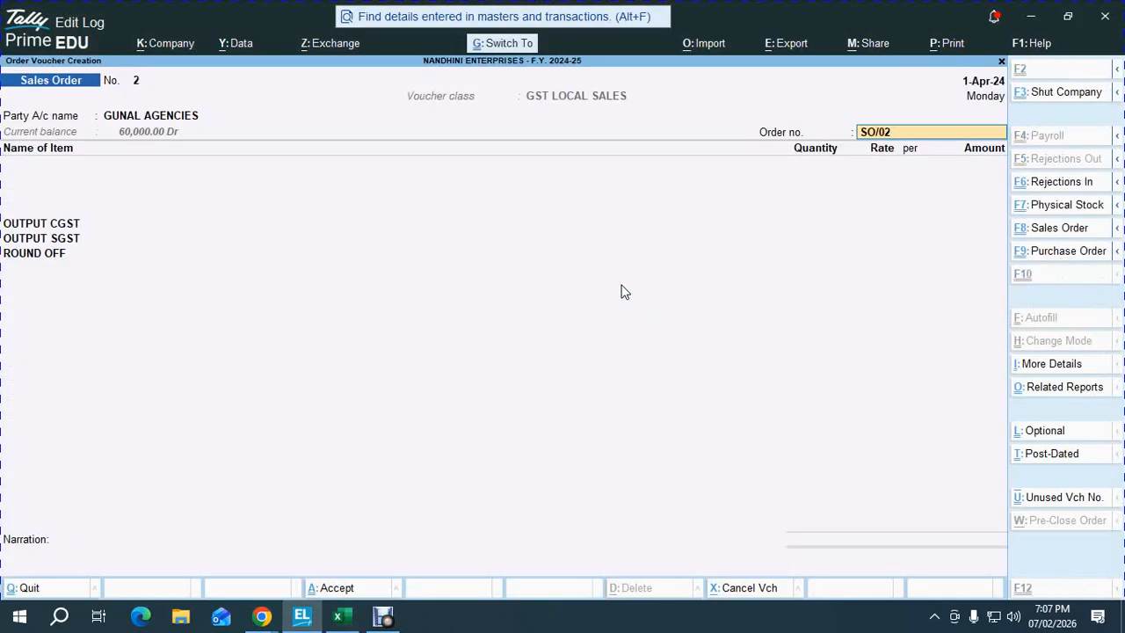
key("ctrl+v")
key("Return")
- Add LIFEBUOY due 1-May-24 with a quantity of 350, checked against the Excel row
type("101")
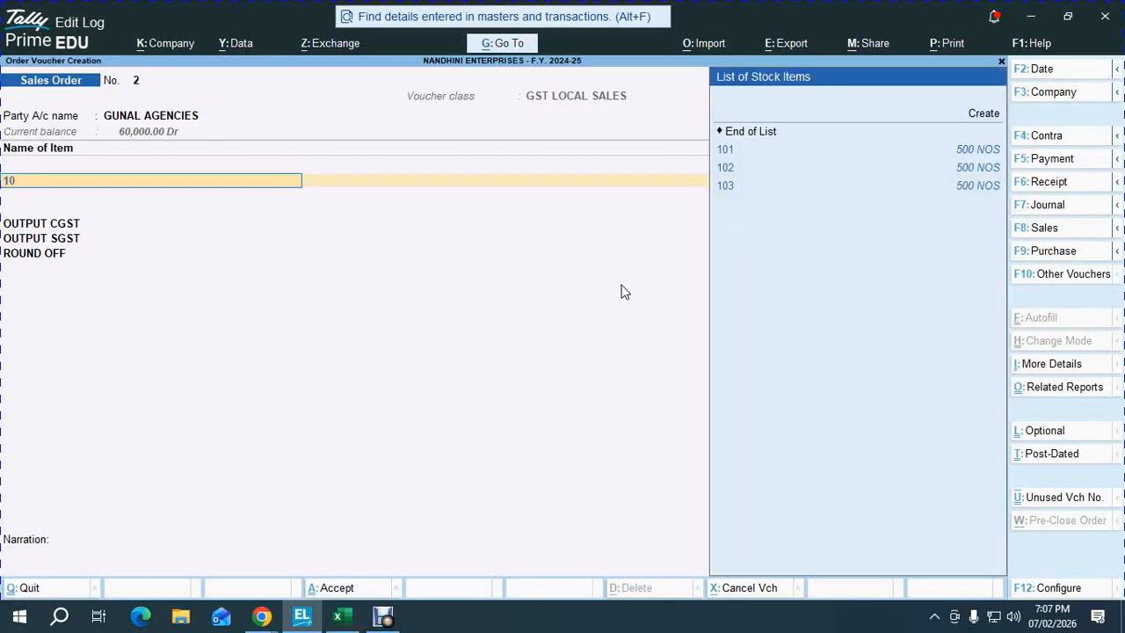
key("Return")
type("1.05")
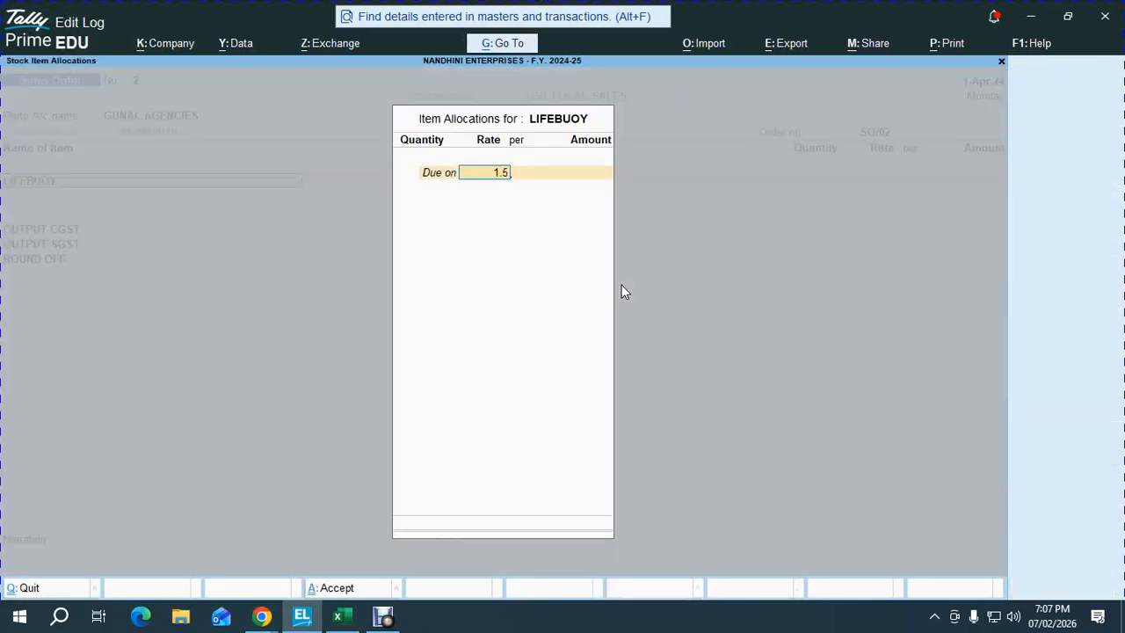
key("Return")
key("alt+Tab")
key("Down")
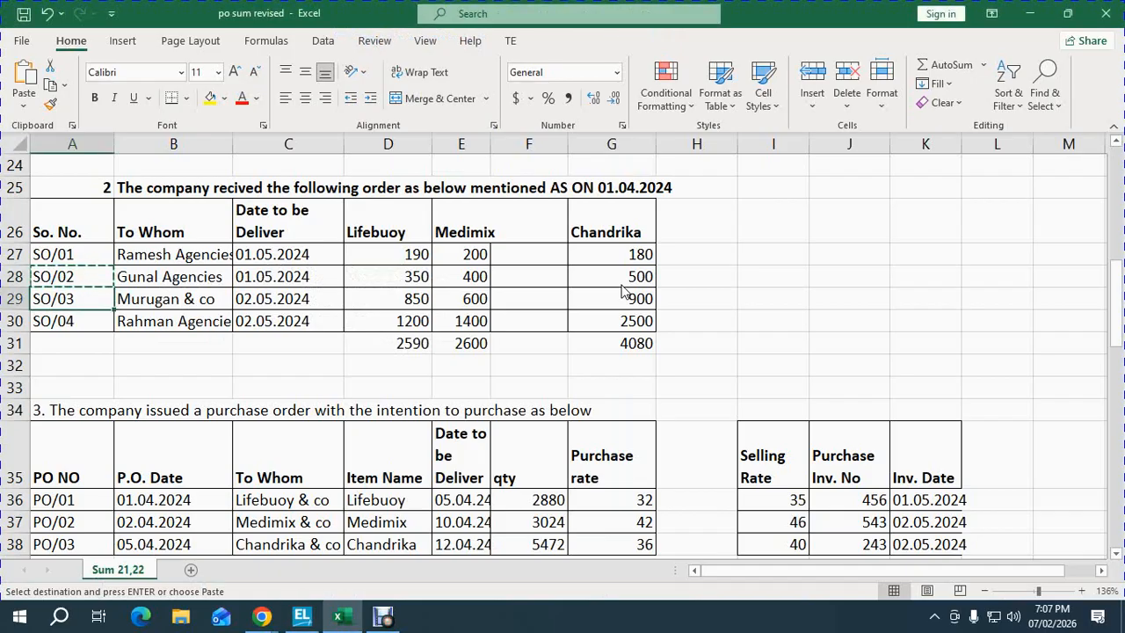
key("Right")
key("Right")
key("Right")
key("Up")
key("shift+space")
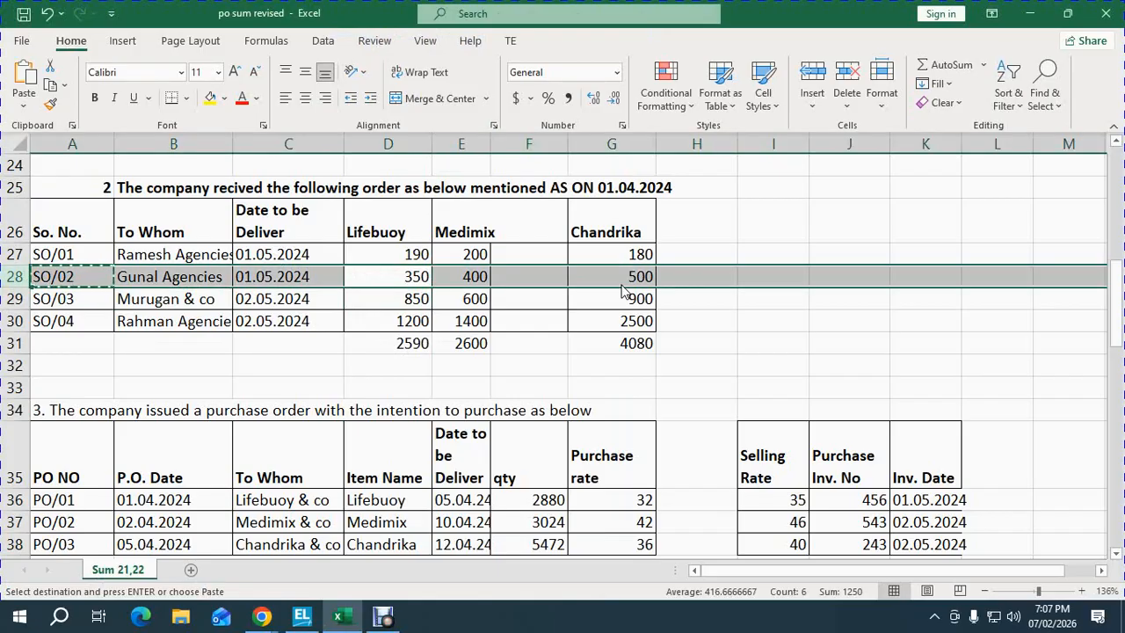
key("alt+Tab")
type("350")
key("Return")
key("Return")
key("Return")
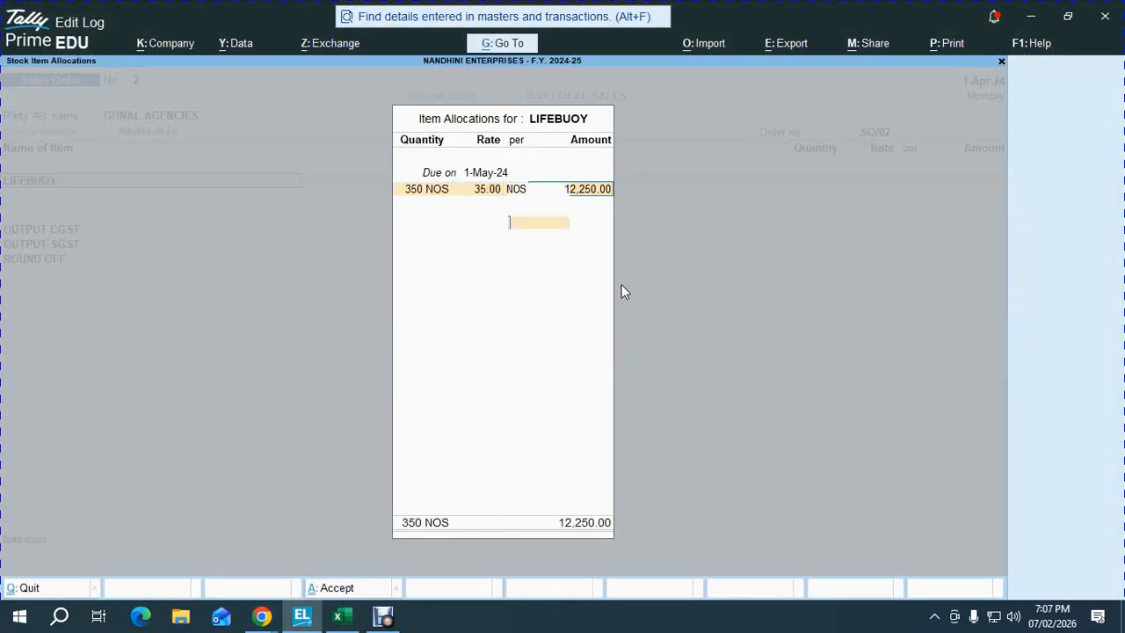
key("Return")
- Add MEDIMIX due 1-May-24 with 400 units at 46.00, replacing a wrongly picked item
type("101")
key("Return")
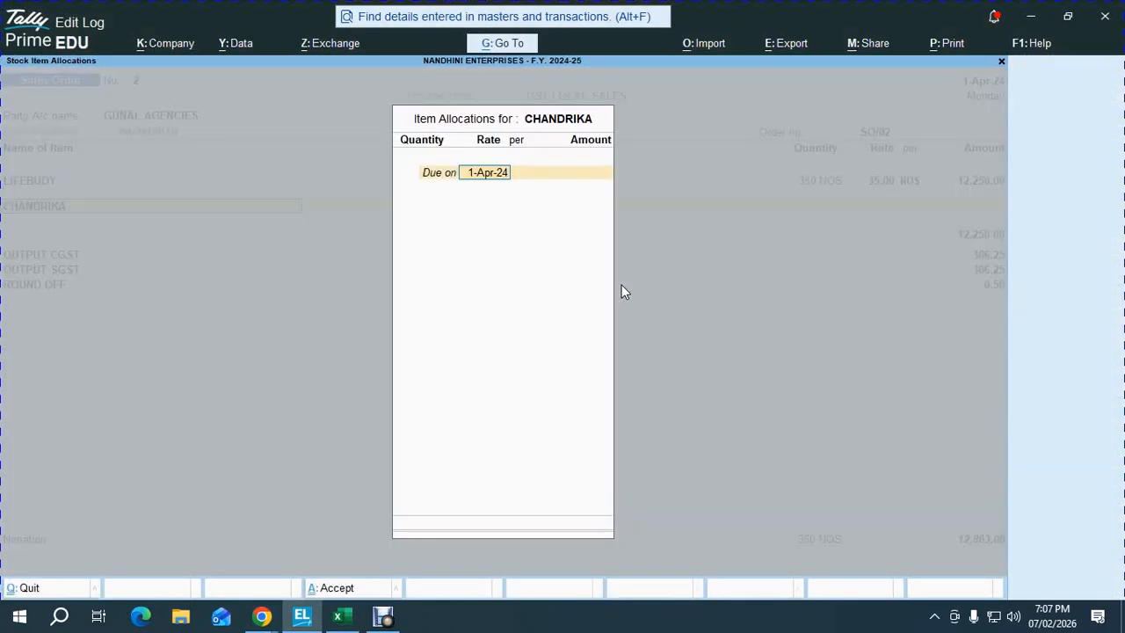
key("Escape")
type("103")
key("Return")
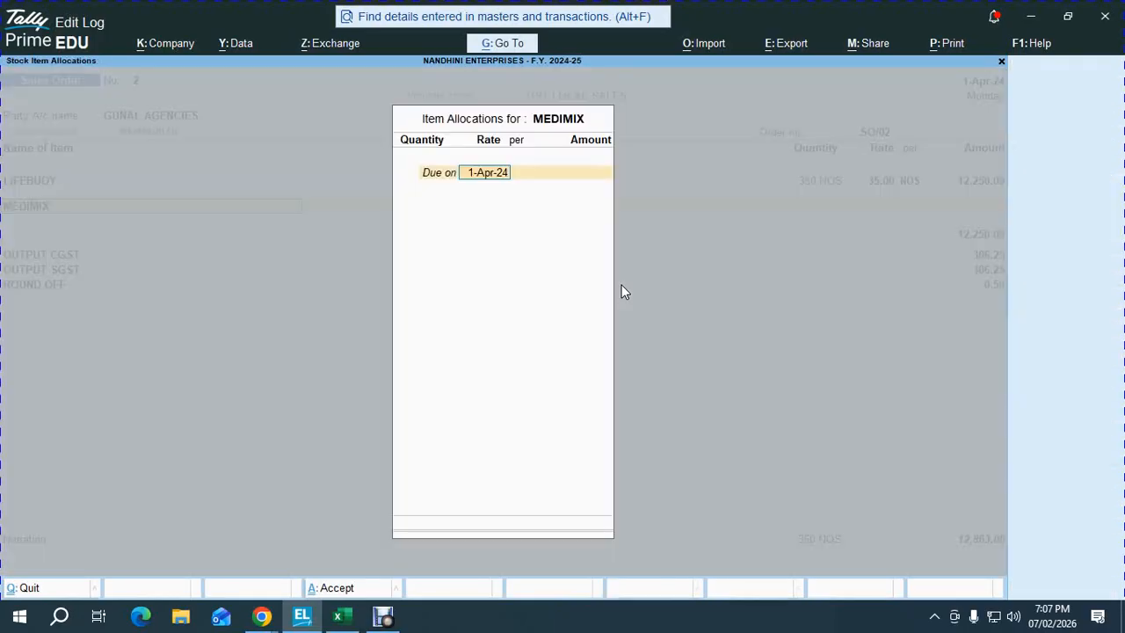
key("BackSpace")
type("1-5")
key("Return")
key("alt+Tab")
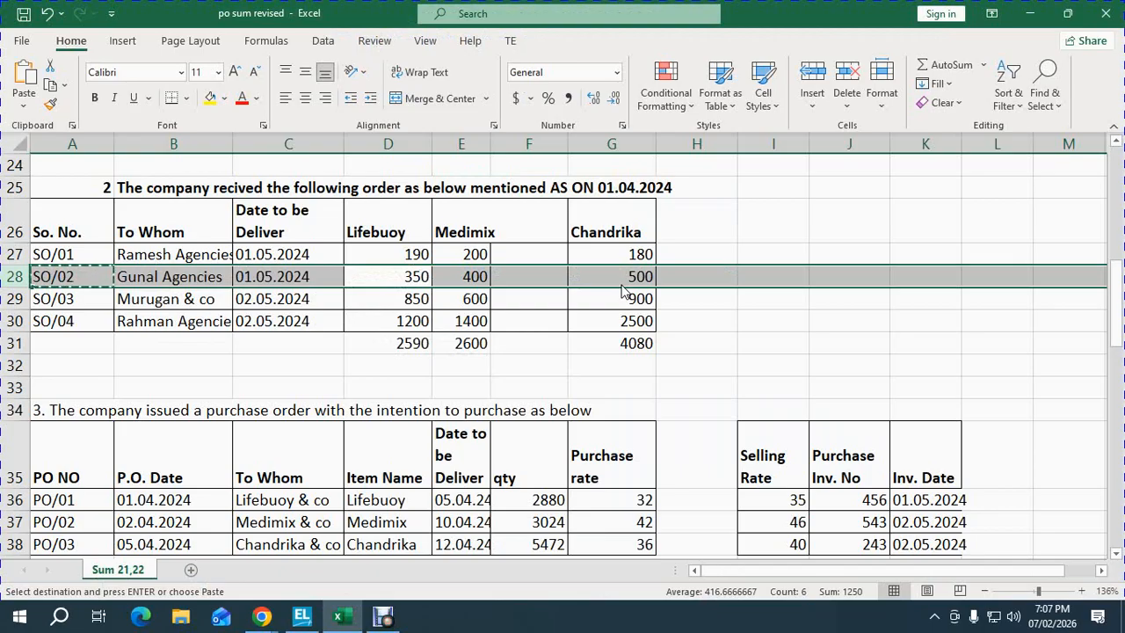
key("alt+Tab")
type("400")
key("Return")
key("Return")
key("Return")
key("Return")
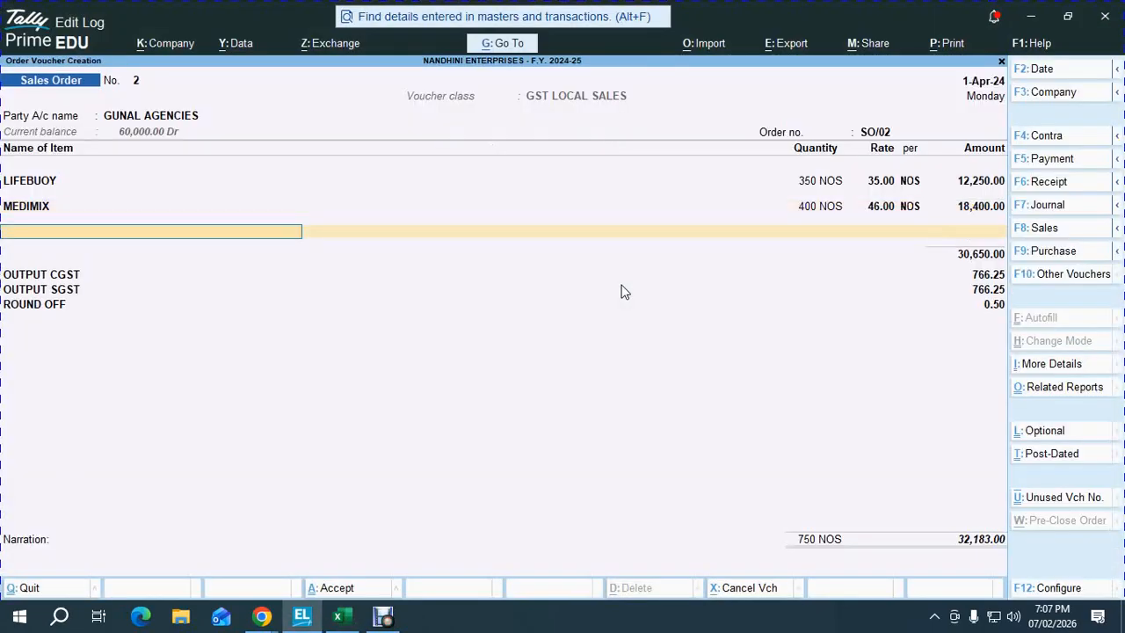
type("ch")
- Add CHANDRIKA 500 units at 40.00 due 1-May-24 and finish the item list
key("Return")
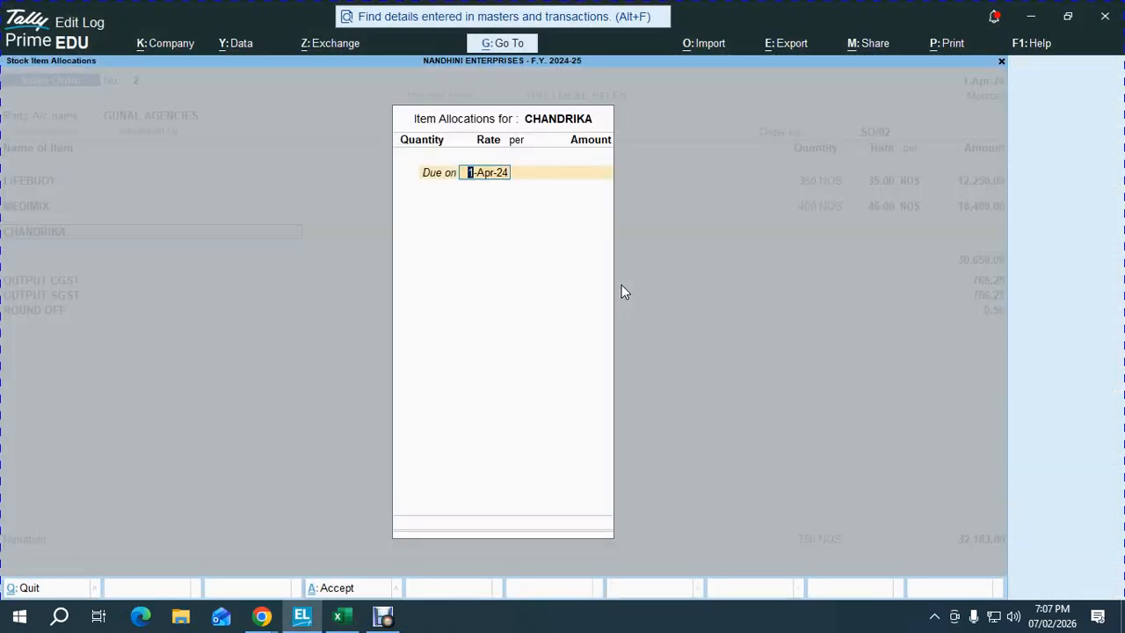
type("1-5")
key("Return")
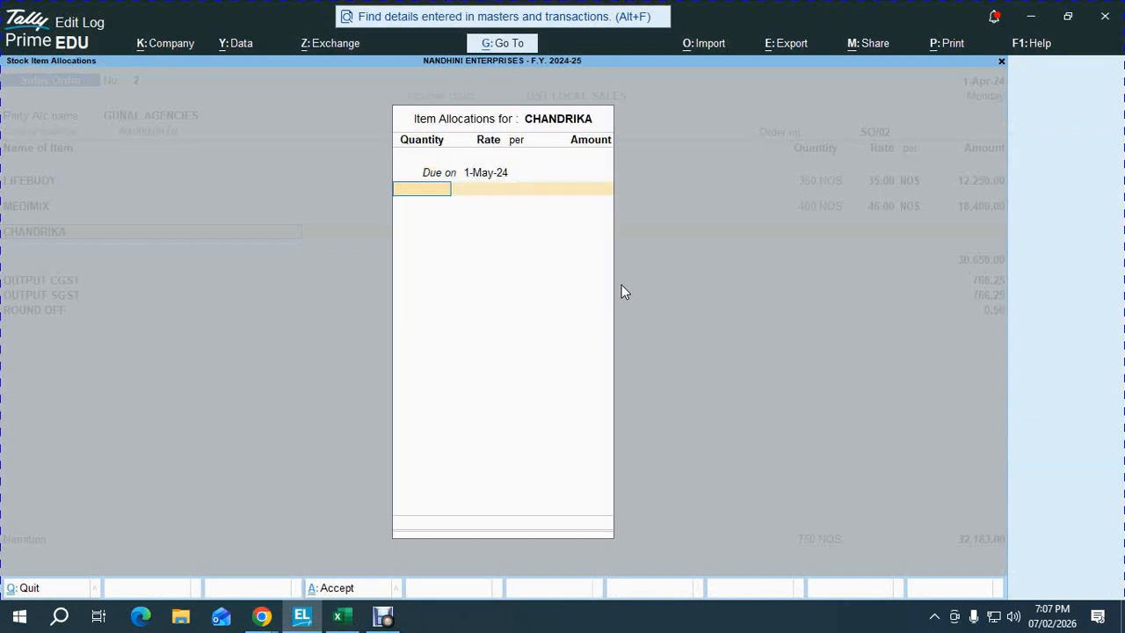
key("alt+Tab")
key("alt+Tab")
type("500")
key("Return")
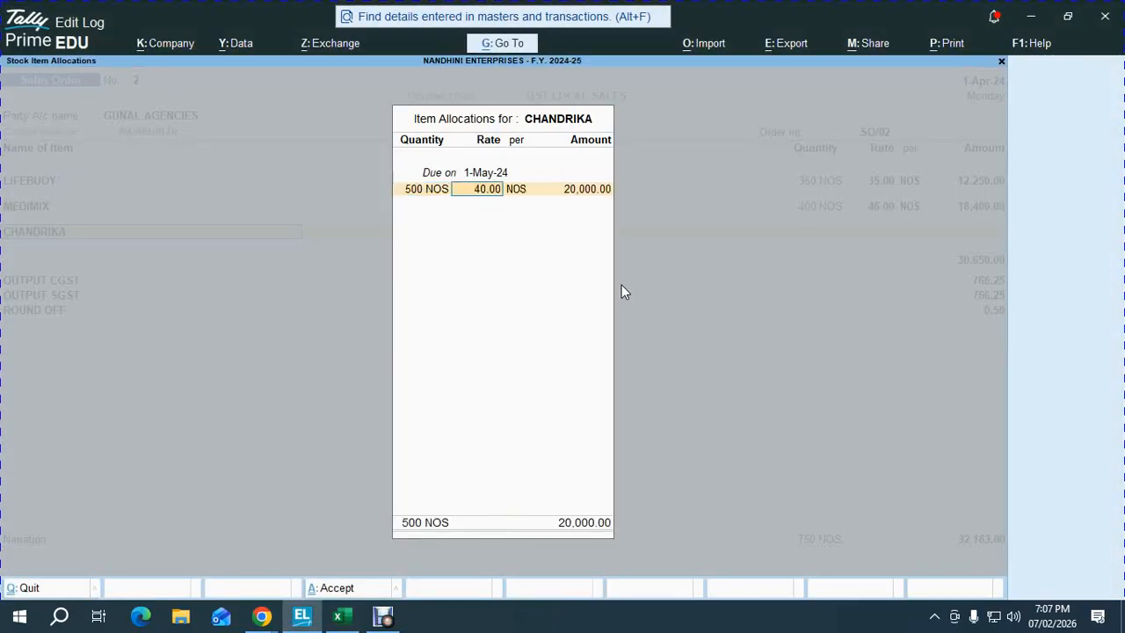
key("Return")
key("Return")
key("Return")
key("Return")
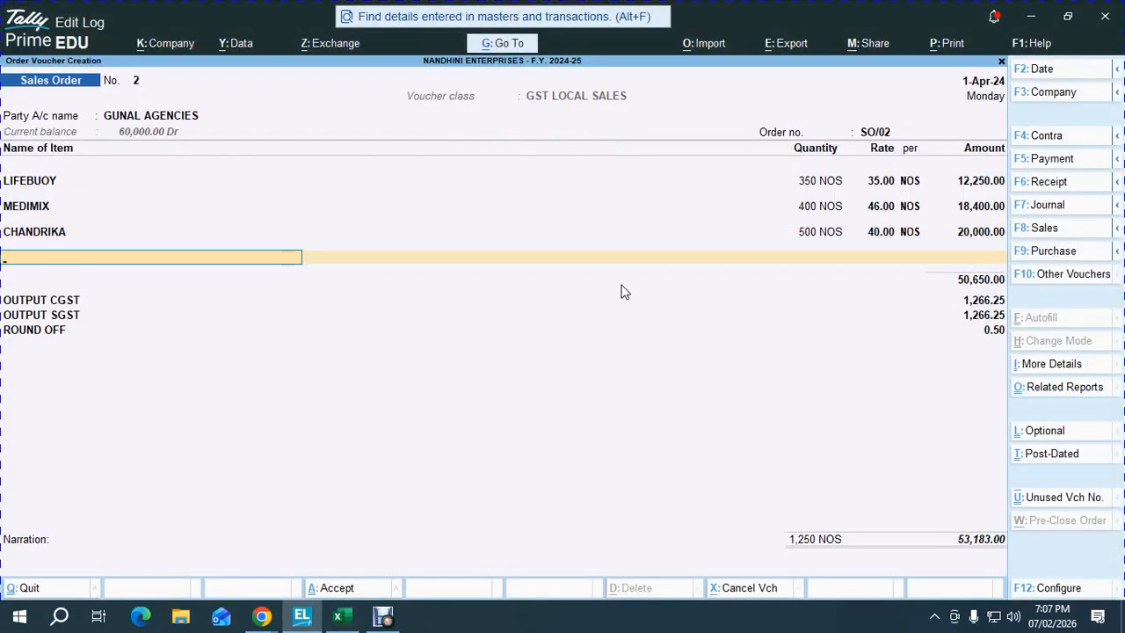
key("Return")
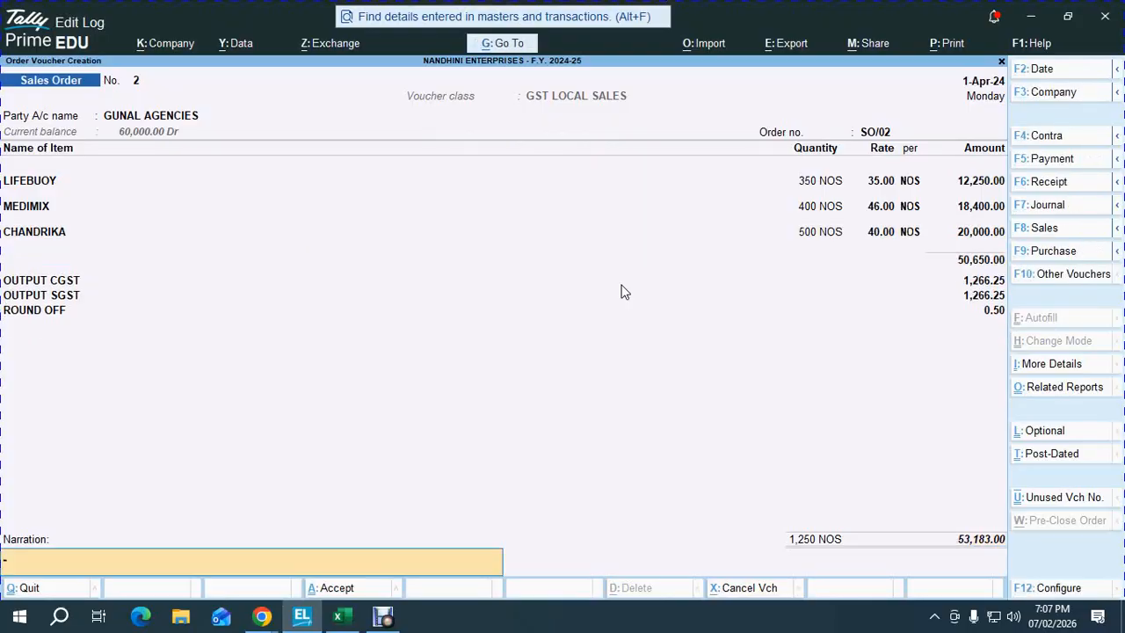
key("Return")
key("Return")
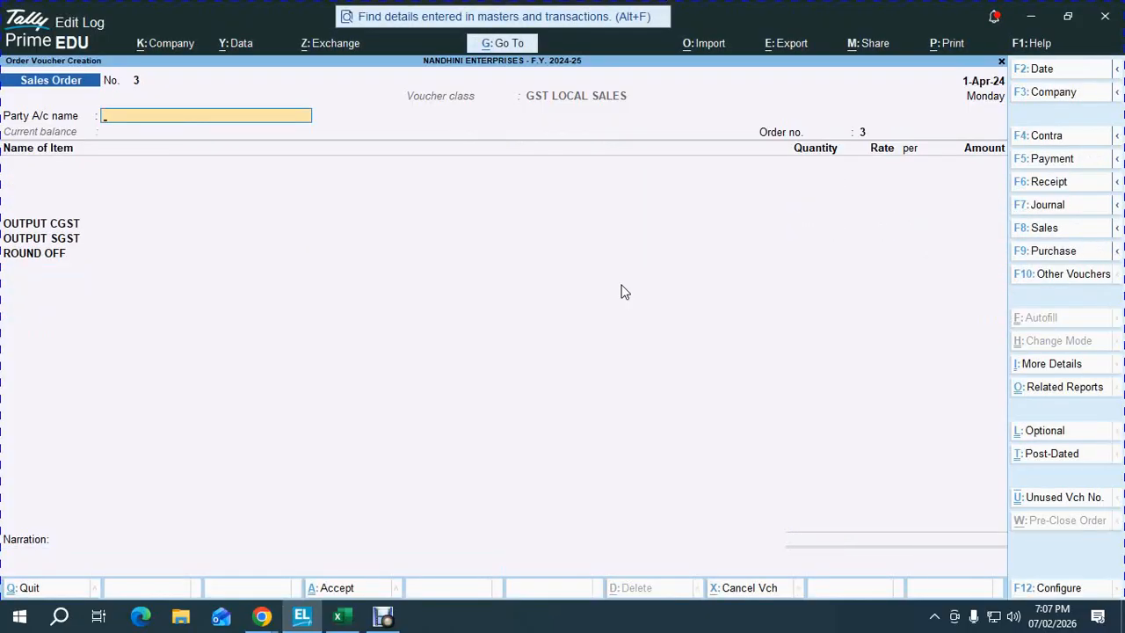
- Review the SO/03 row quantities in the Excel order sheet
key("alt")
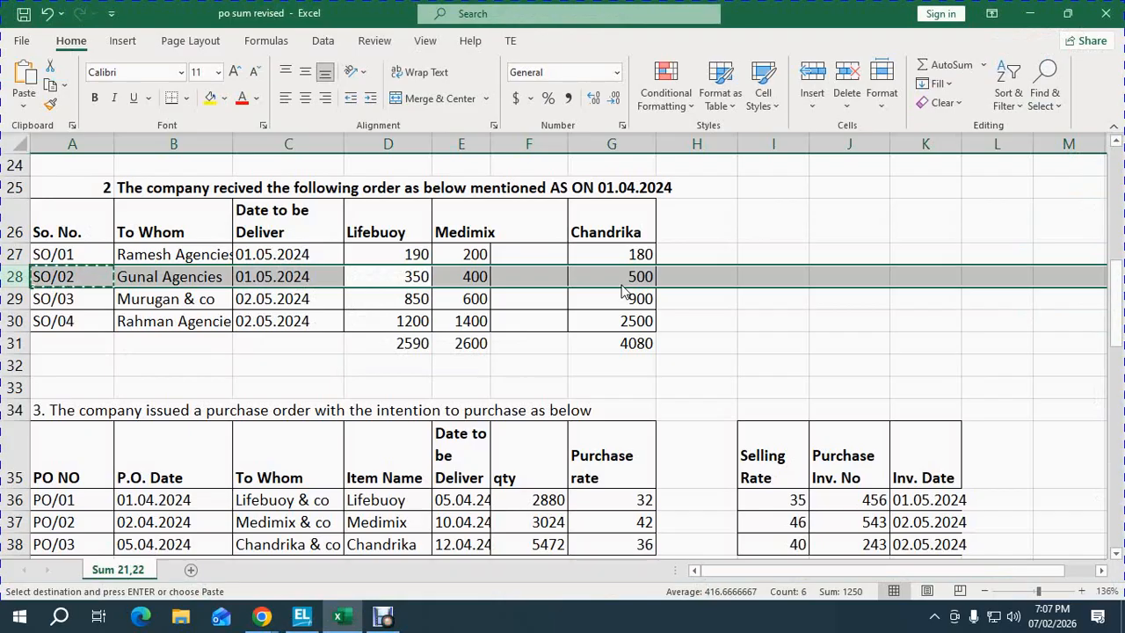
key("Down")
key("Right")
key("Right")
key("Left")
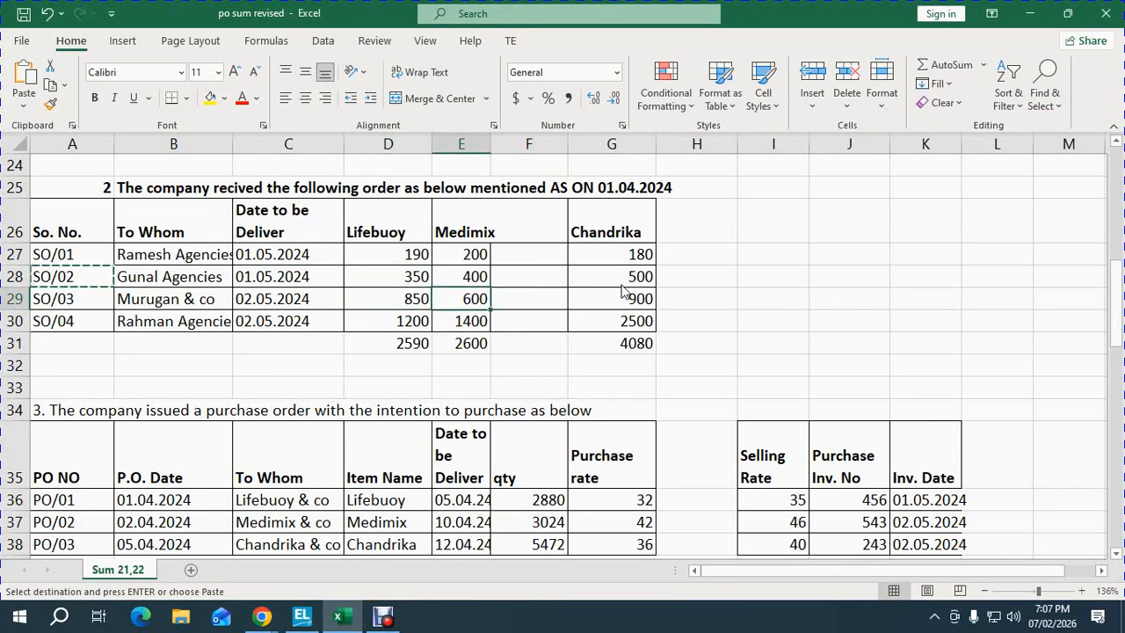
key("shift+space")
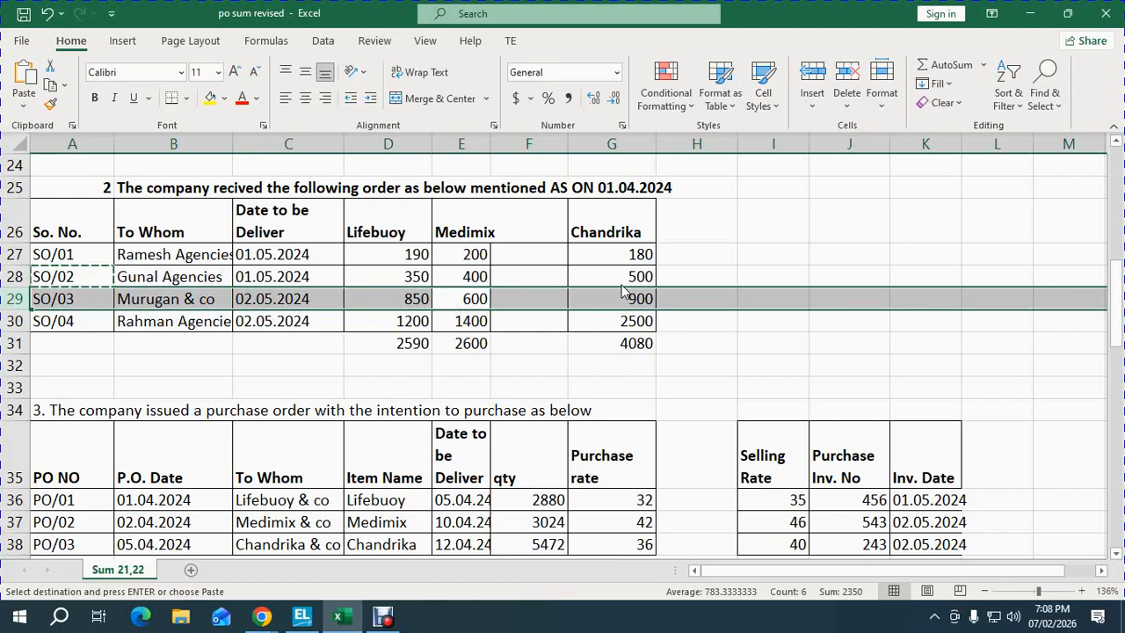
key("alt+Tab")
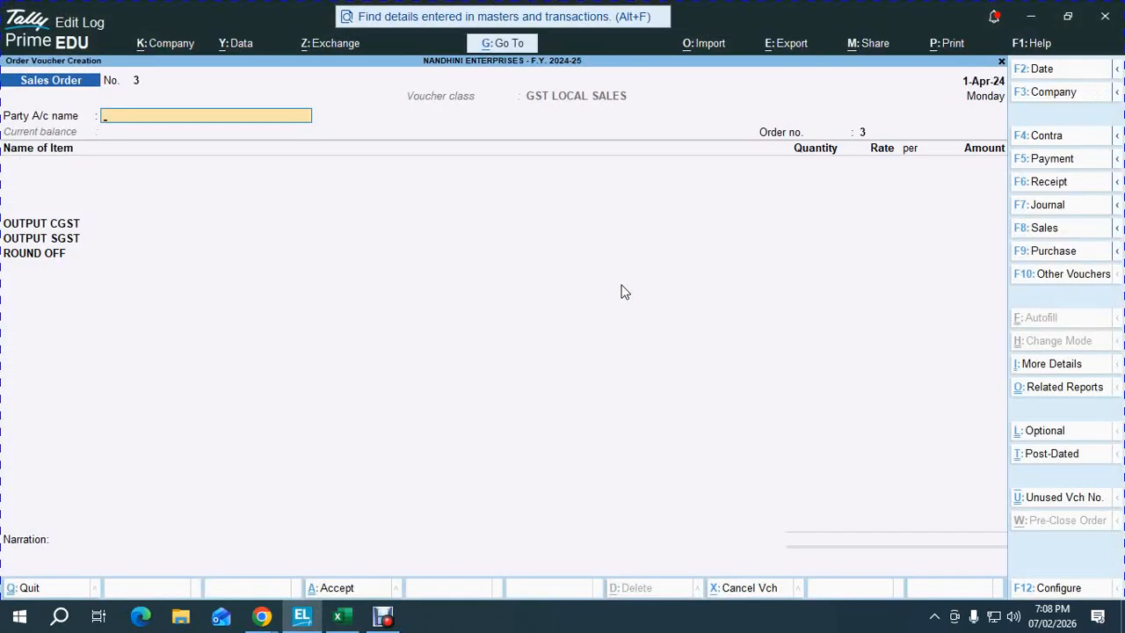
- Select MURUGAN & CO as the party and copy order number SO/03 from Excel
type("MUR")
key("Return")
key("Return")
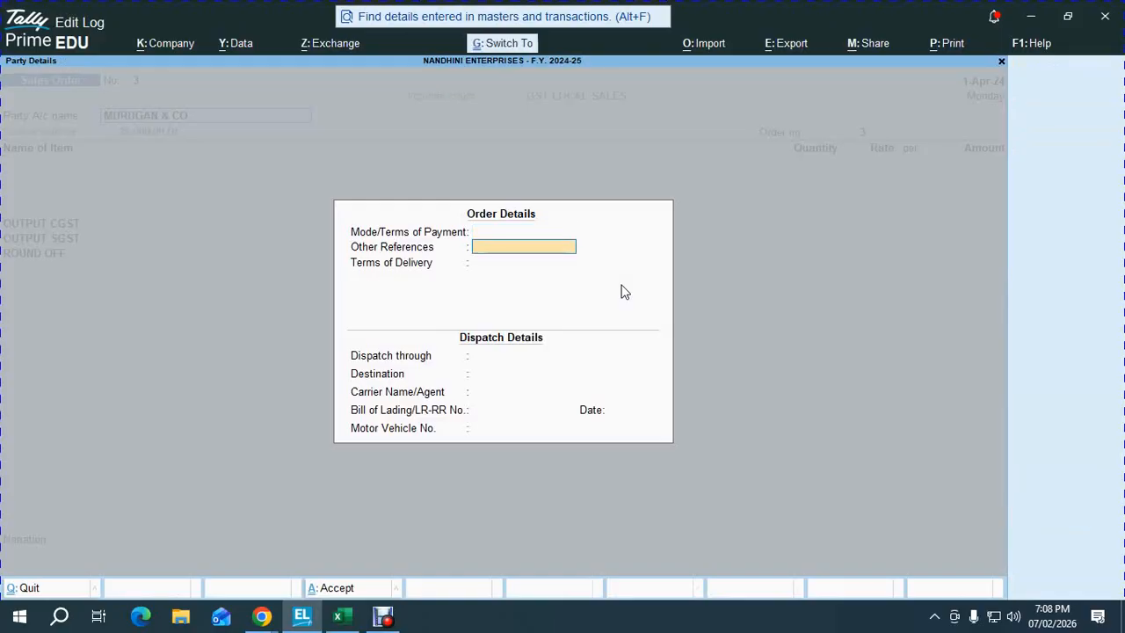
key("ctrl+a")
key("ctrl+a")
key("alt+Tab")
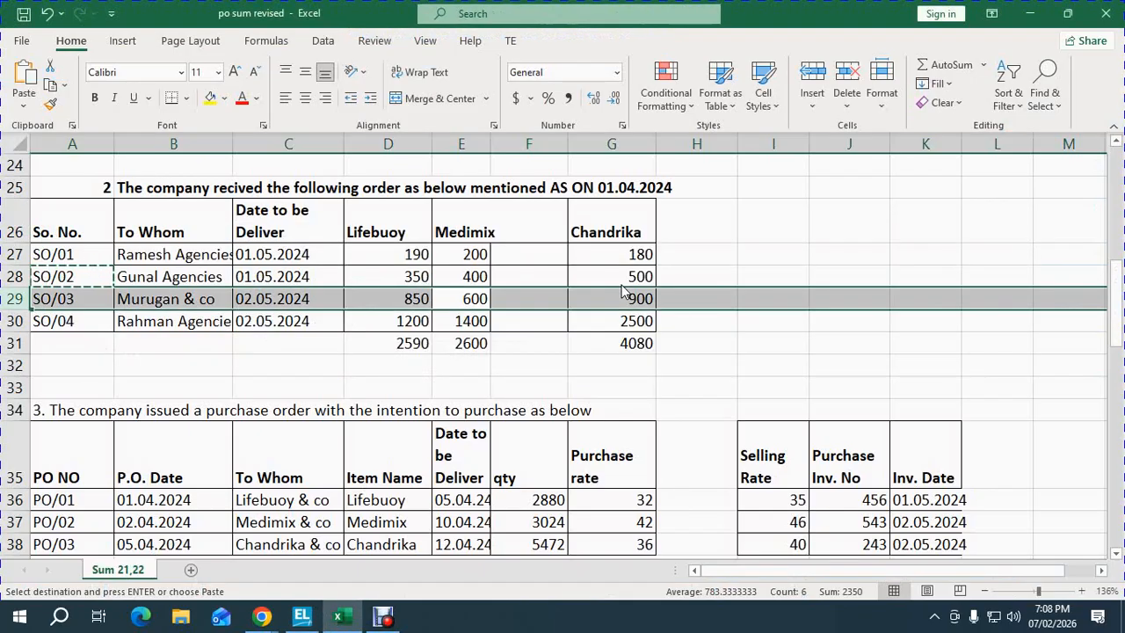
key("ctrl+c")
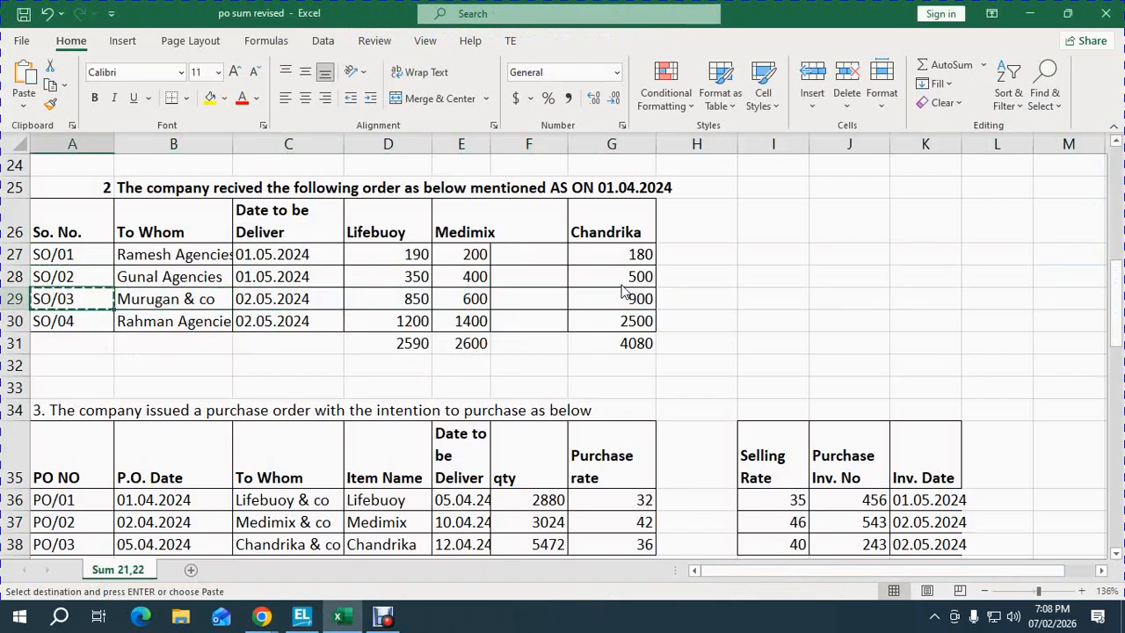
key("alt+Tab")
- Paste SO/03 as the order number and add LIFEBUOY due 2-May-24
key("ctrl+alt+v")
key("Return")
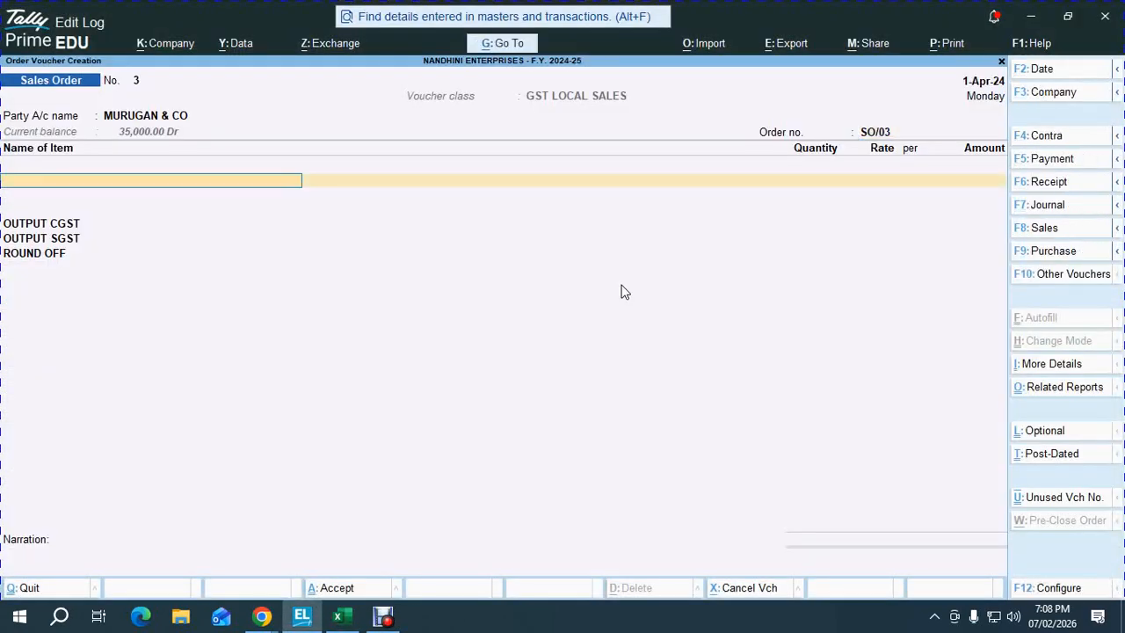
key("alt+Tab")
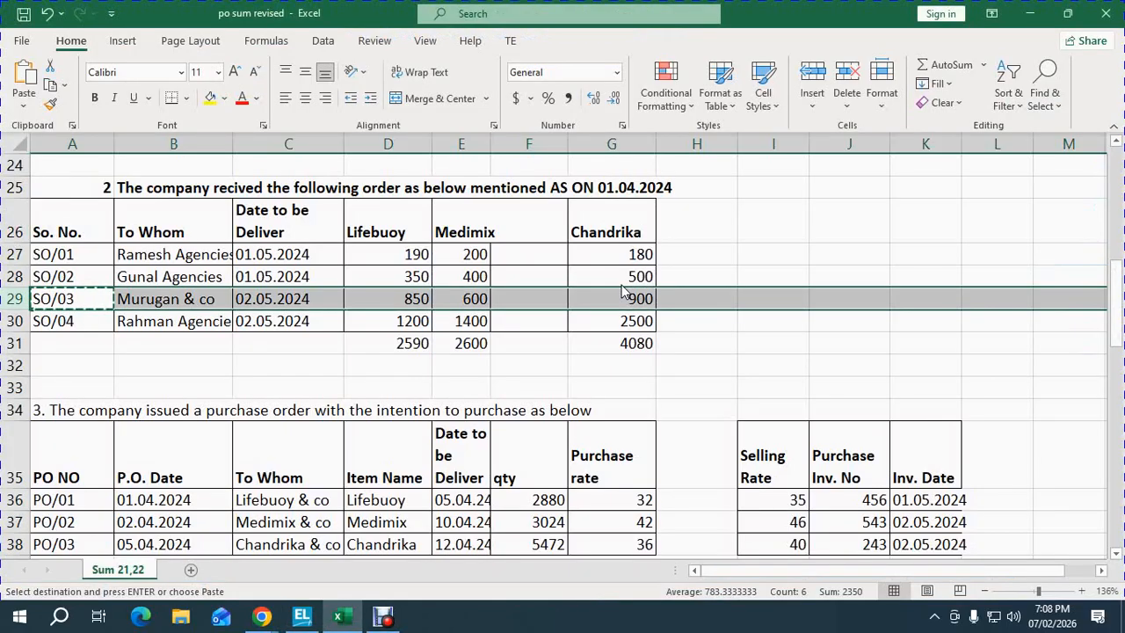
key("alt")
key("alt+Tab")
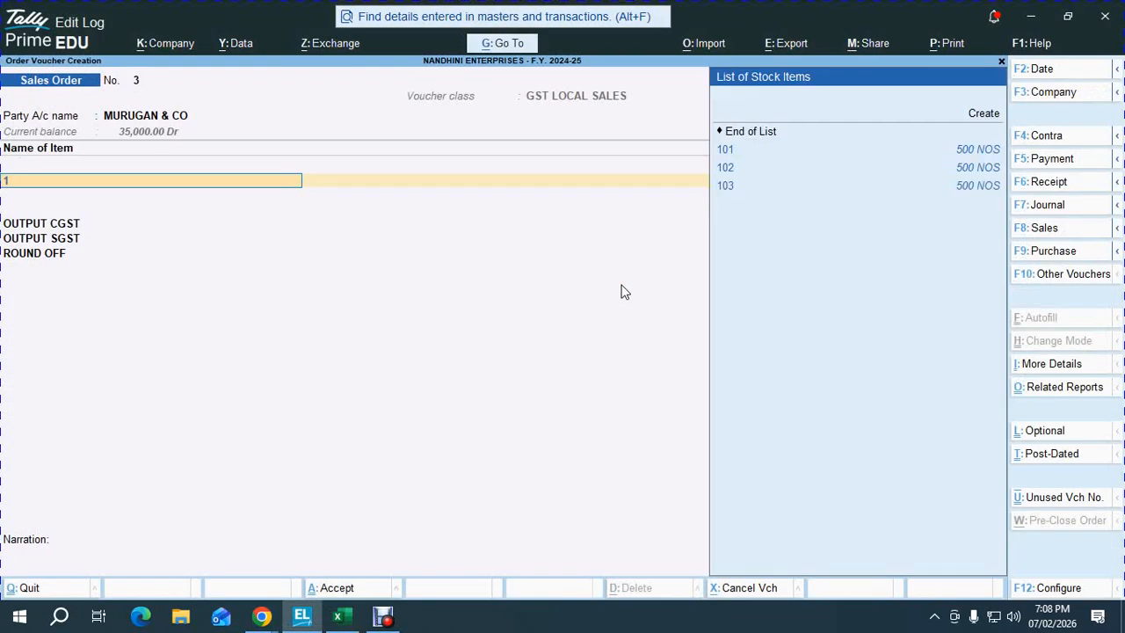
key("Return")
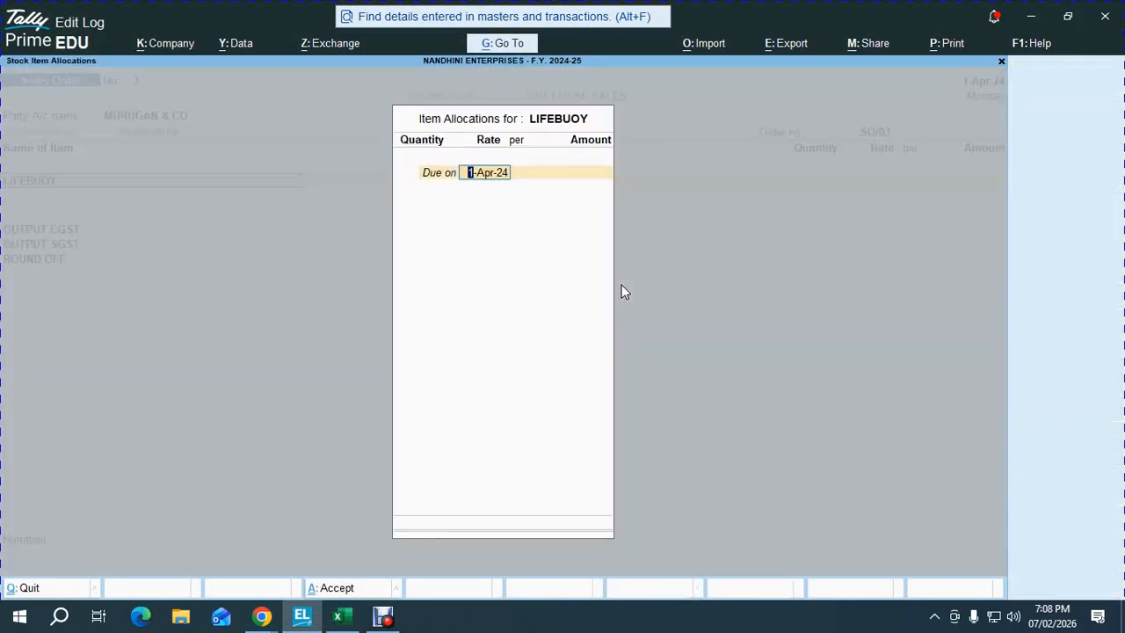
type("2")
key("Return")
key("BackSpace")
type("2.5")
key("Return")
- Enter LIFEBUOY's quantity of 850 after checking it in Excel
key("alt+Tab")
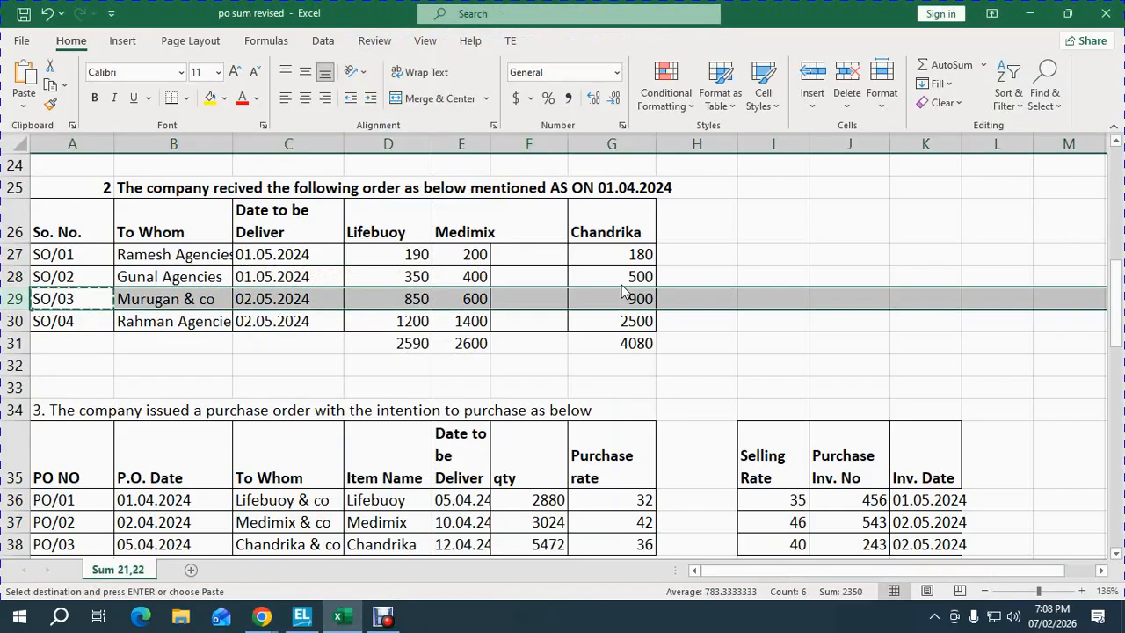
key("alt+Tab")
type("8")
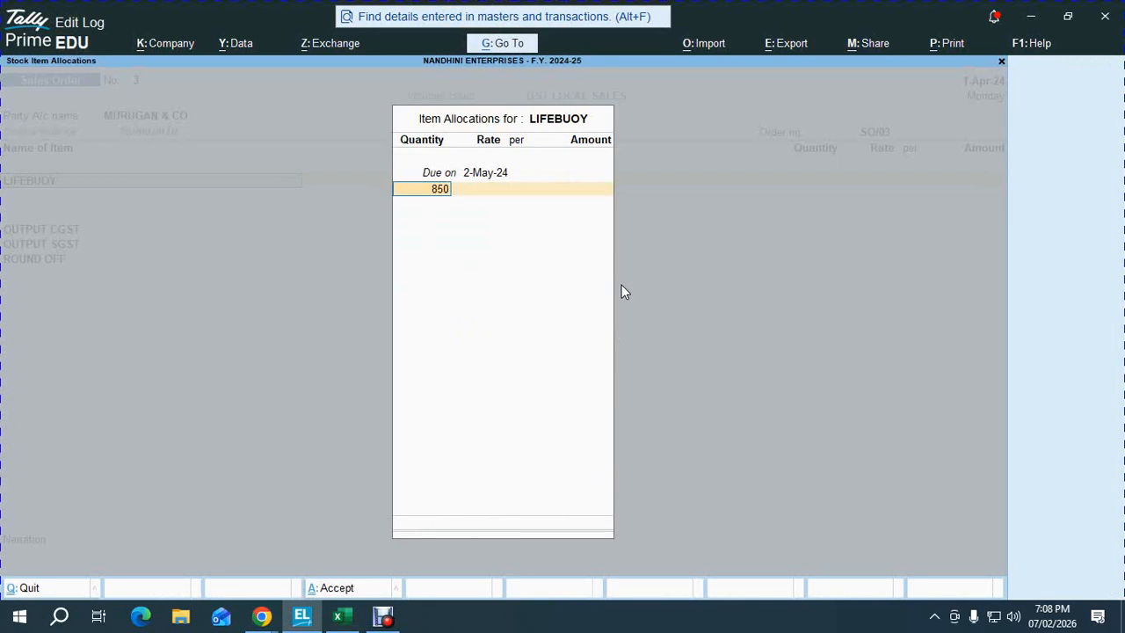
key("Return")
key("Return")
key("Return")
key("Return")
key("Return")
key("Return")
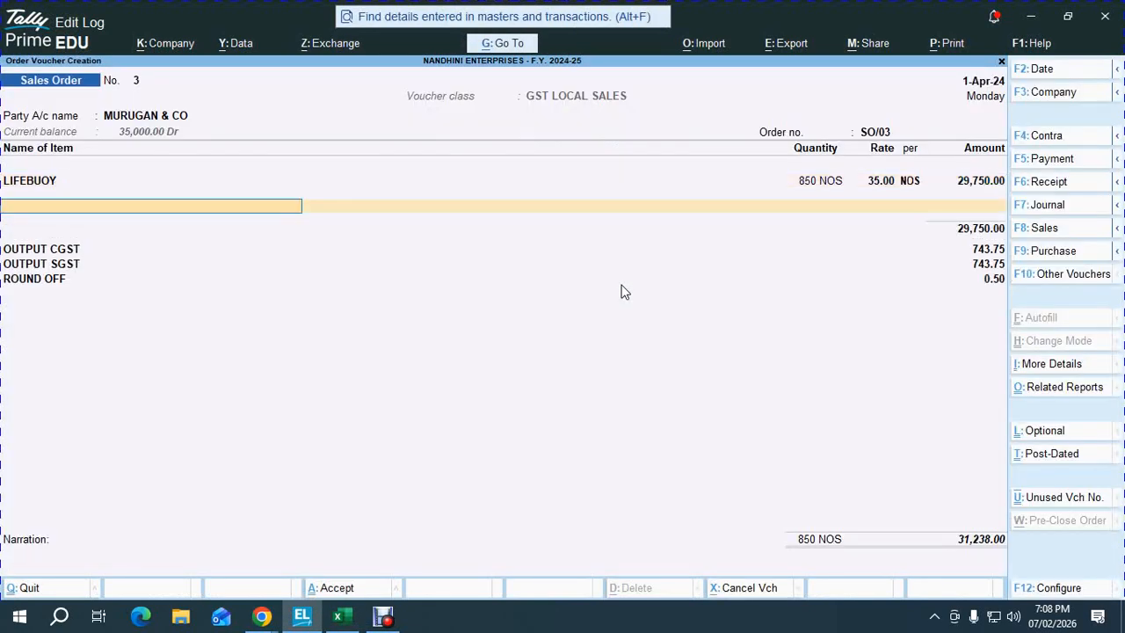
type("m")
key("Return")
- Add MEDIMIX 600 units at rate 46, due 2-May-24
key("alt+Tab")
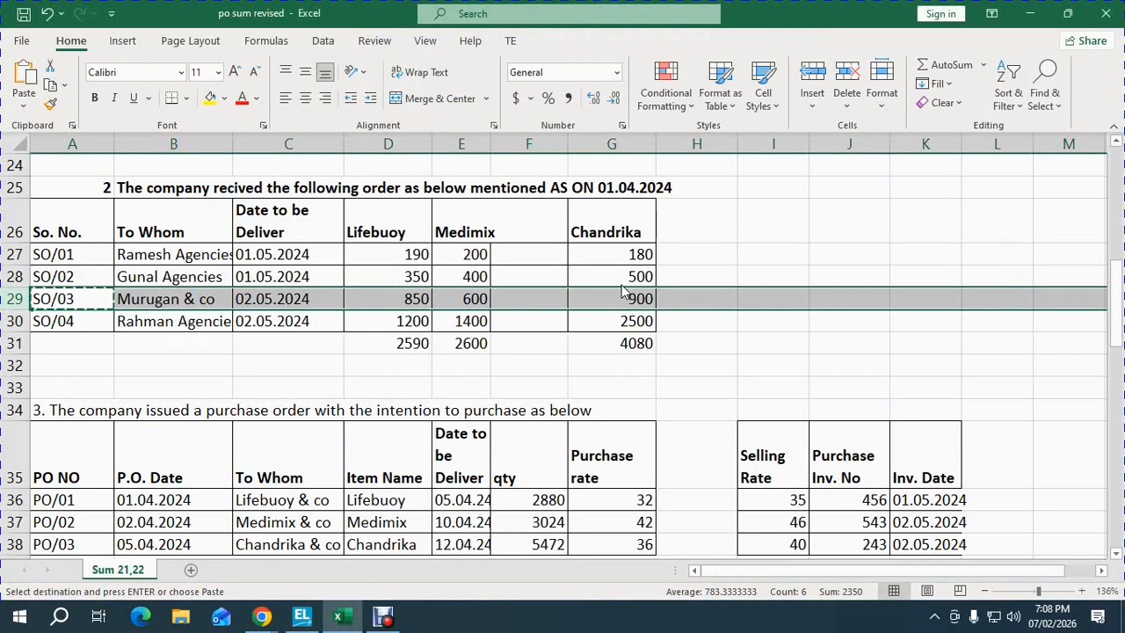
key("Right")
key("Right")
key("Right")
key("Right")
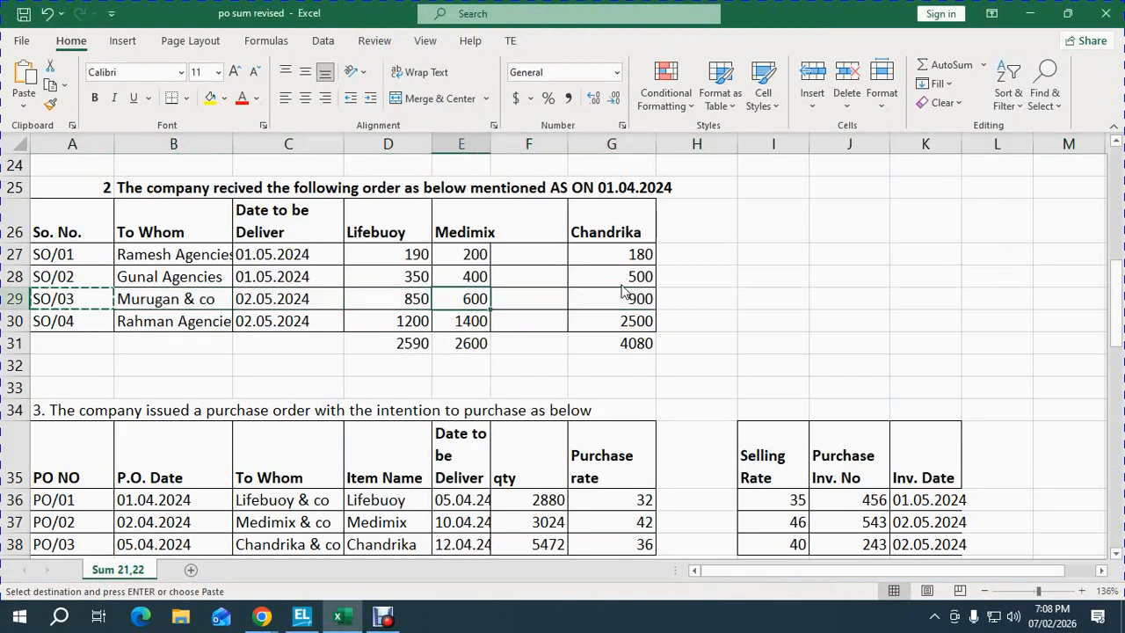
key("alt+Tab")
type("2.5")
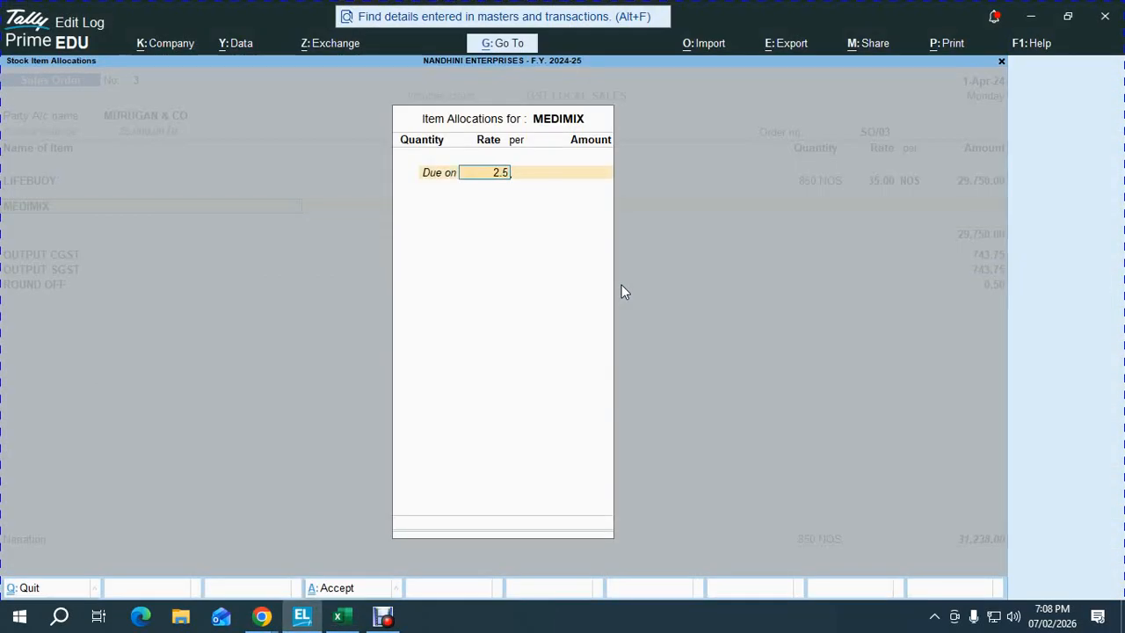
key("Return")
type("600")
key("Return")
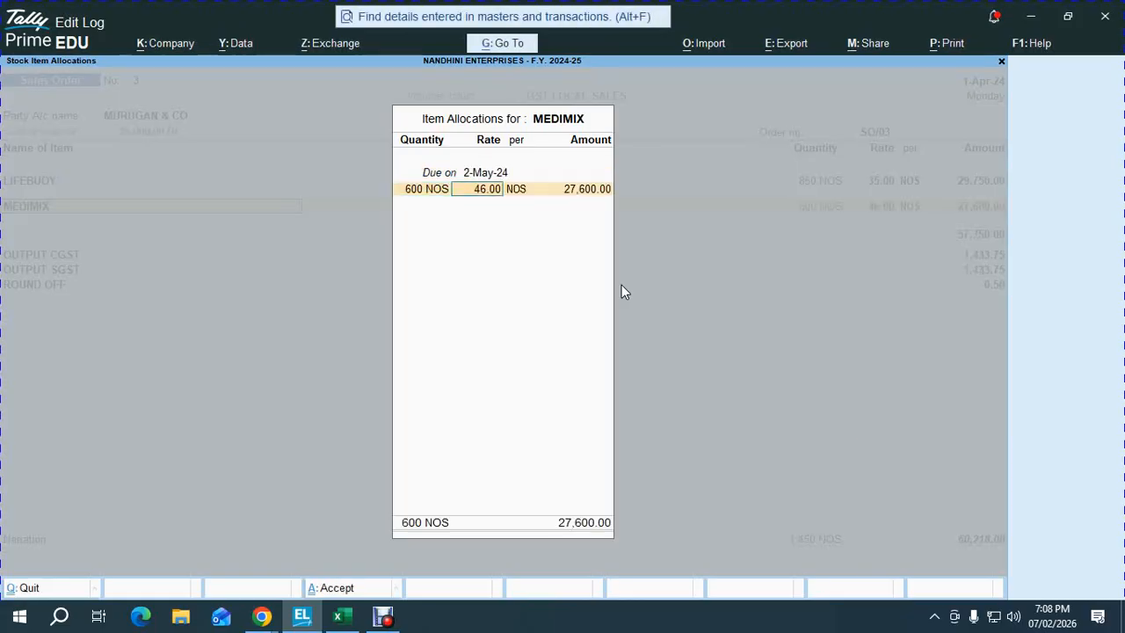
key("Return")
key("Return")
key("Return")
- Add CHANDRIKA 900 units due 2-May-24 and save sales order SO/03
key("Return")
type("cha")
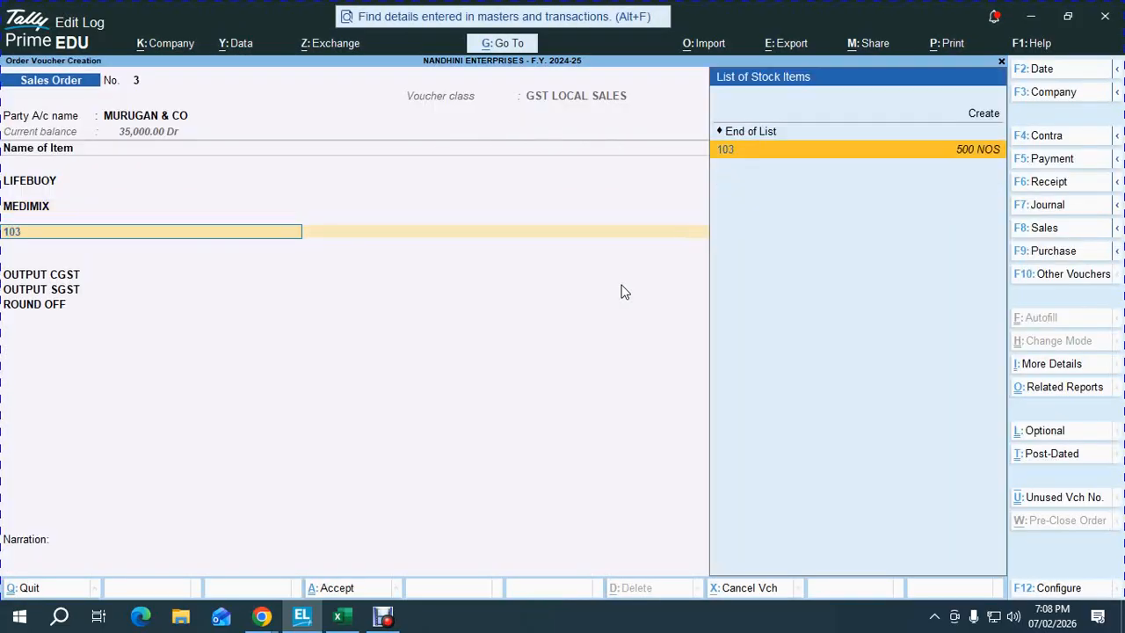
key("Return")
type("2.5")
key("Return")
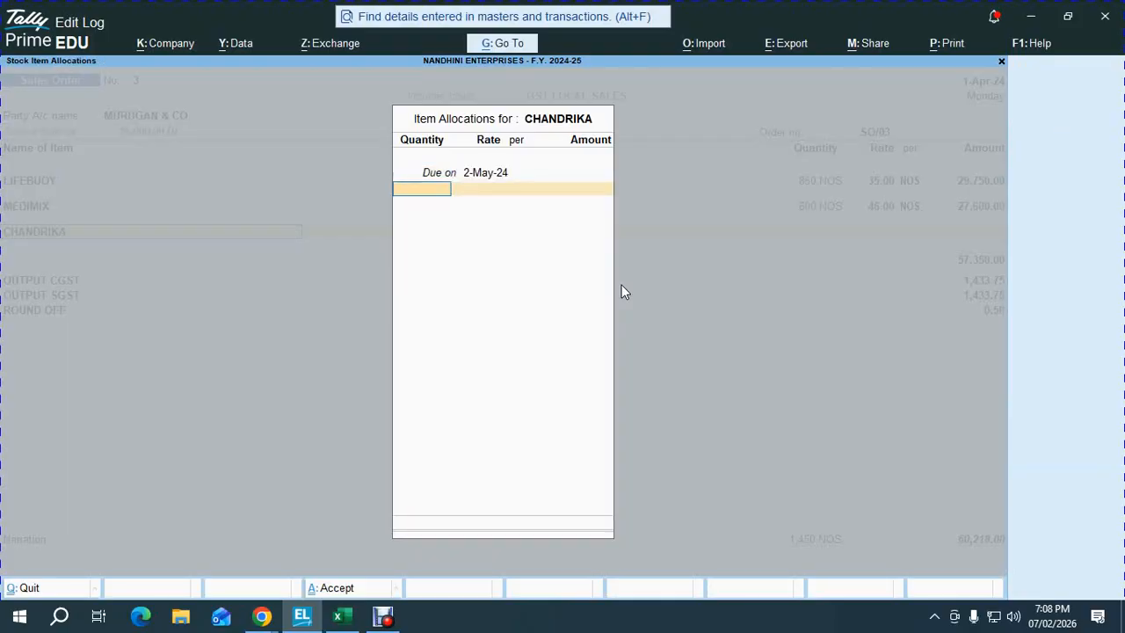
key("alt+Tab")
key("alt+Tab")
type("900")
key("Return")
key("Return")
key("Return")
key("Return")
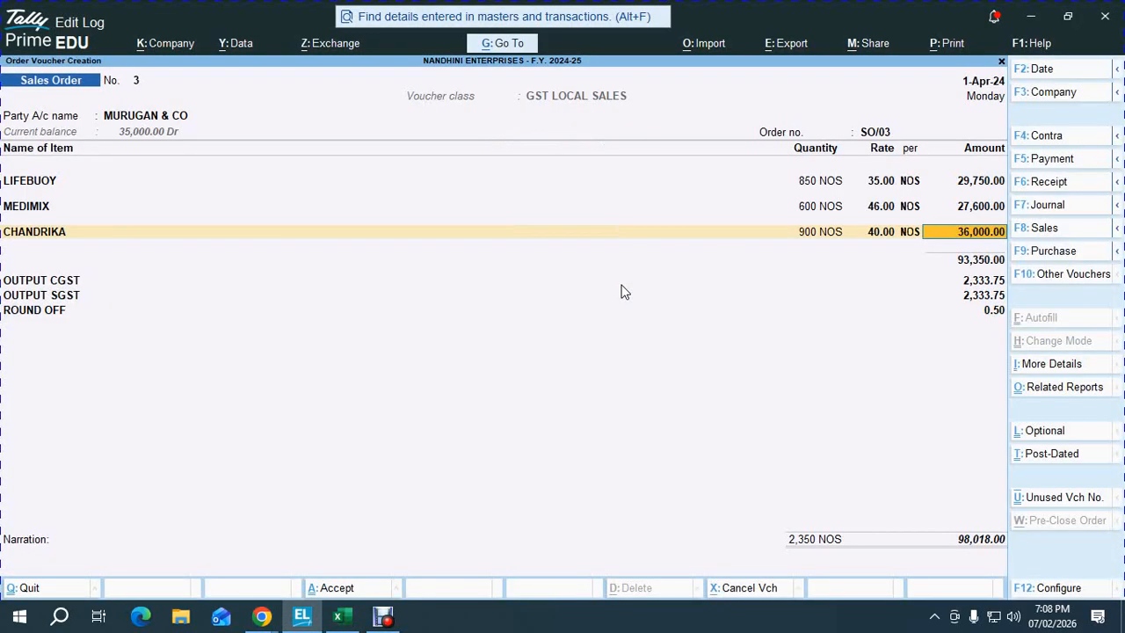
key("Return")
key("ctrl+a")
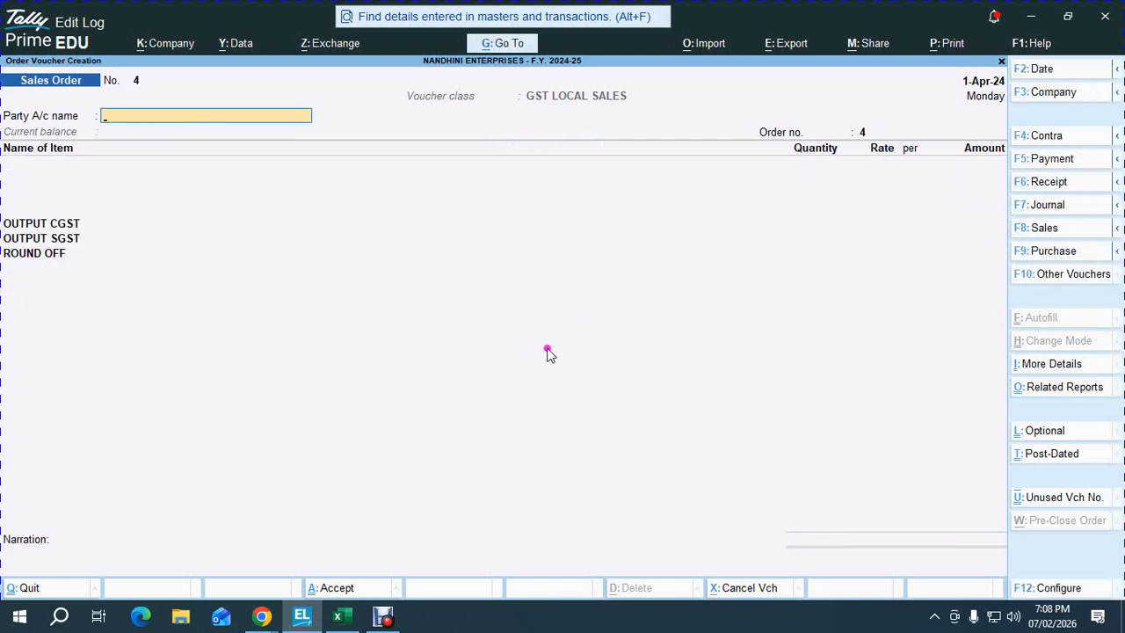
- Admit the waiting guest into the Google Meet call
mouse_move(262, 617)
left_click(167, 571)
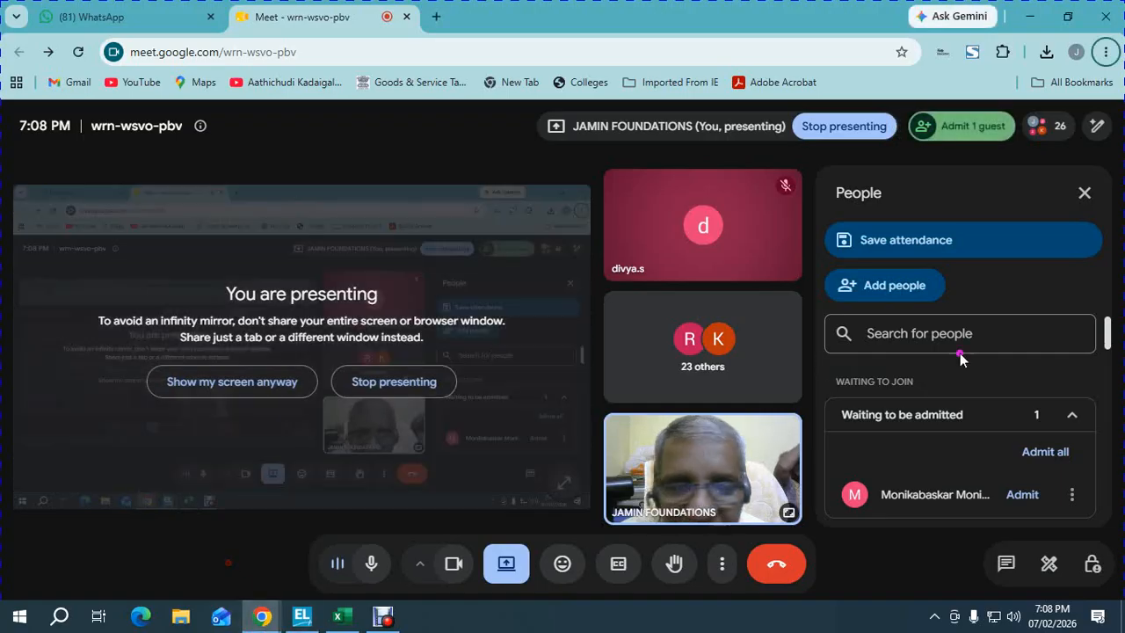
left_click(1037, 451)
left_click(625, 390)
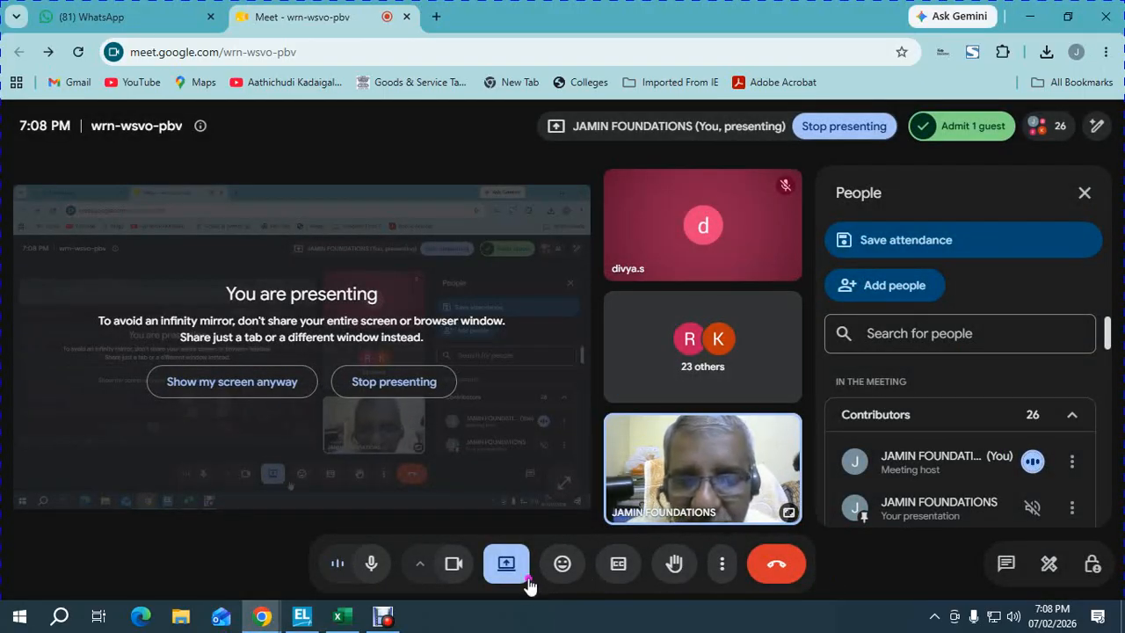
- Return to the po sum revised workbook and select order number SO/04 in A30
left_click(339, 615)
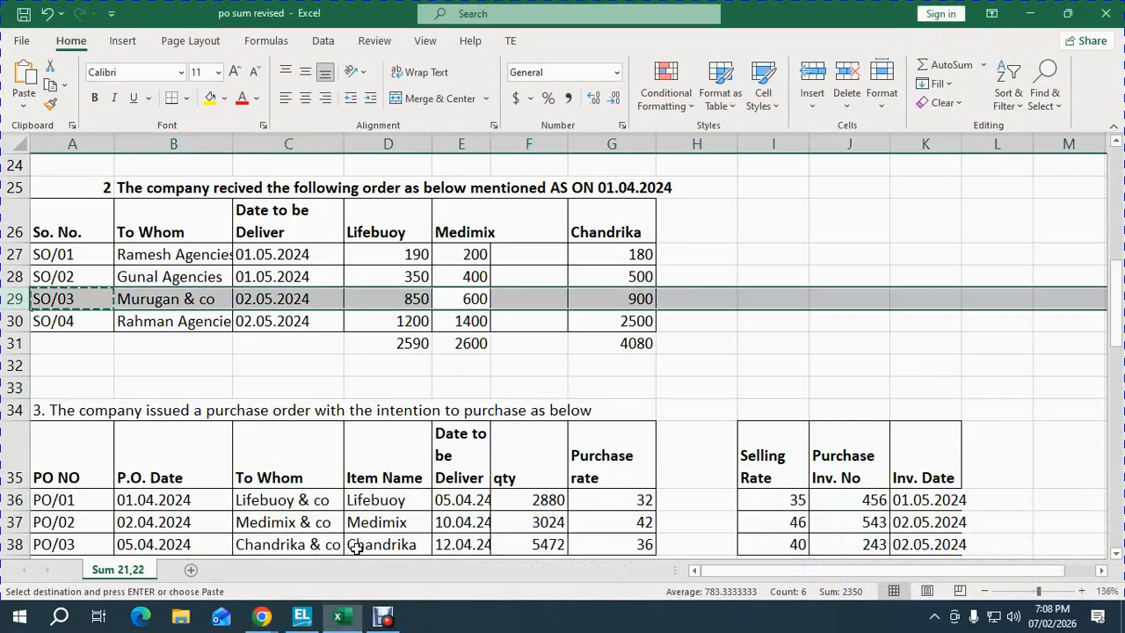
left_click(690, 365)
left_click(466, 322)
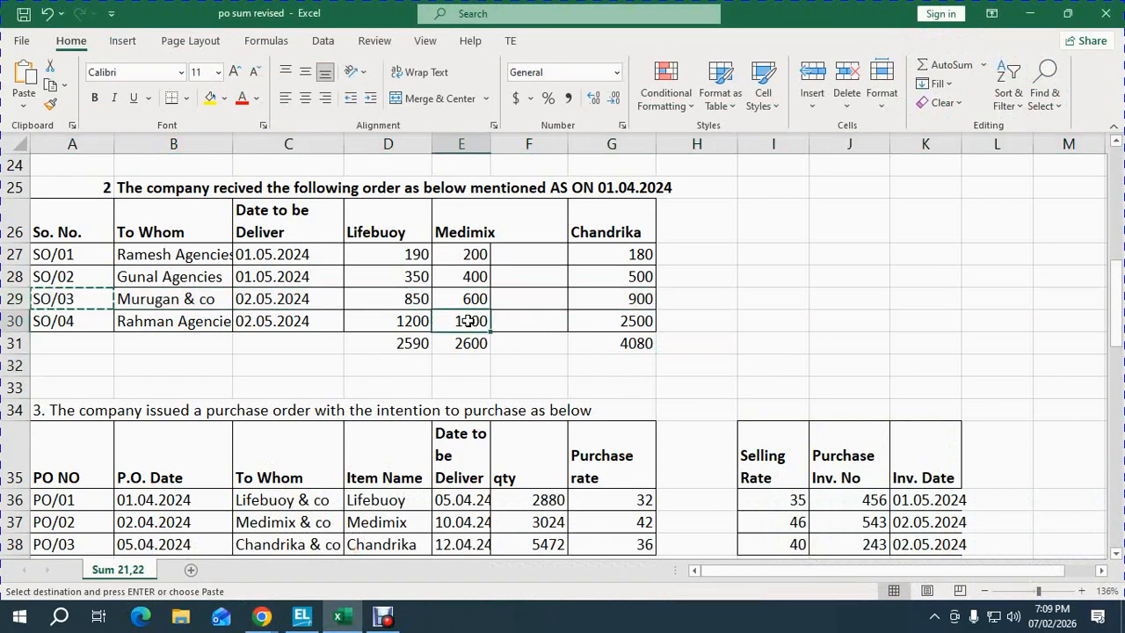
left_click(97, 320)
- Copy SO/04 from Excel, choose RAHMAN AGENCIES as party, and enter SO/04 as order number
key("ctrl+c")
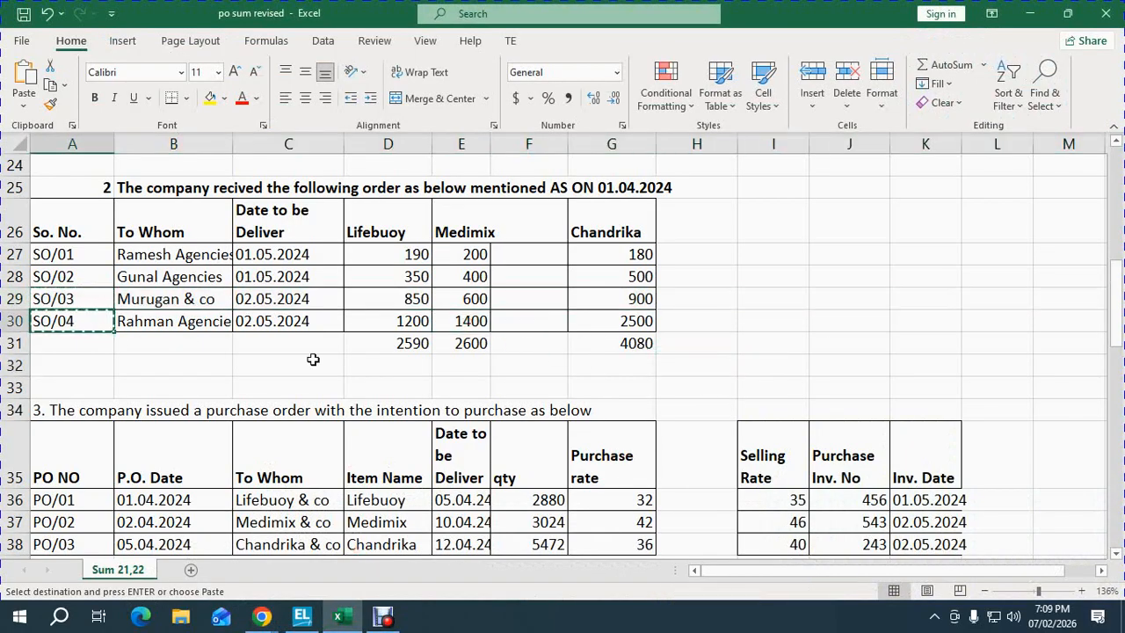
key("shift+space")
key("alt+Tab")
key("Tab")
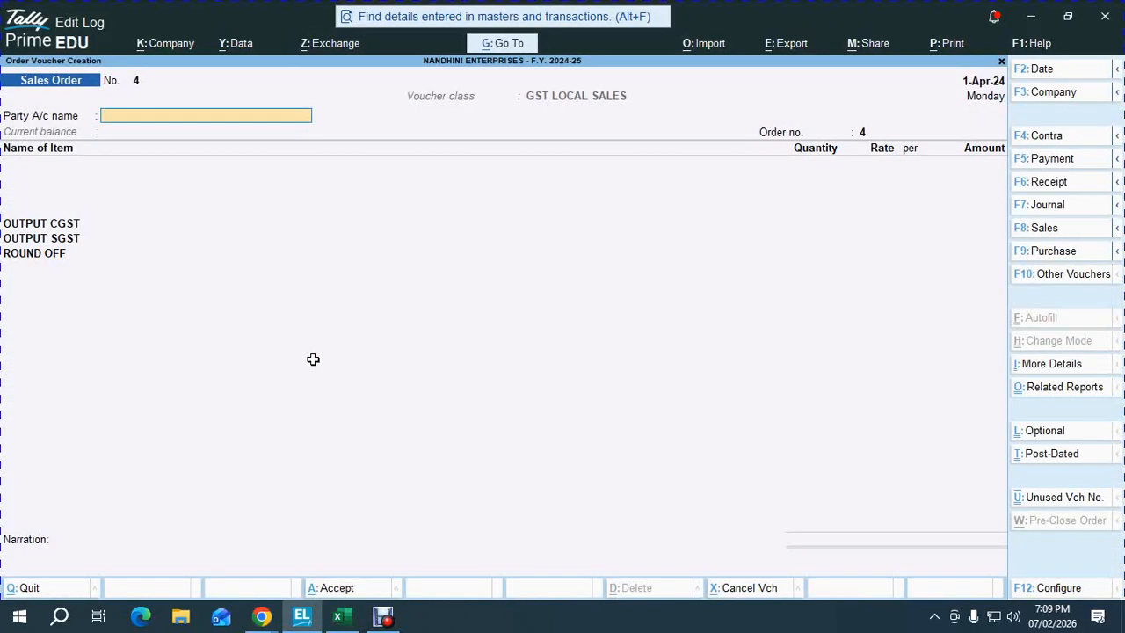
type("RAHM")
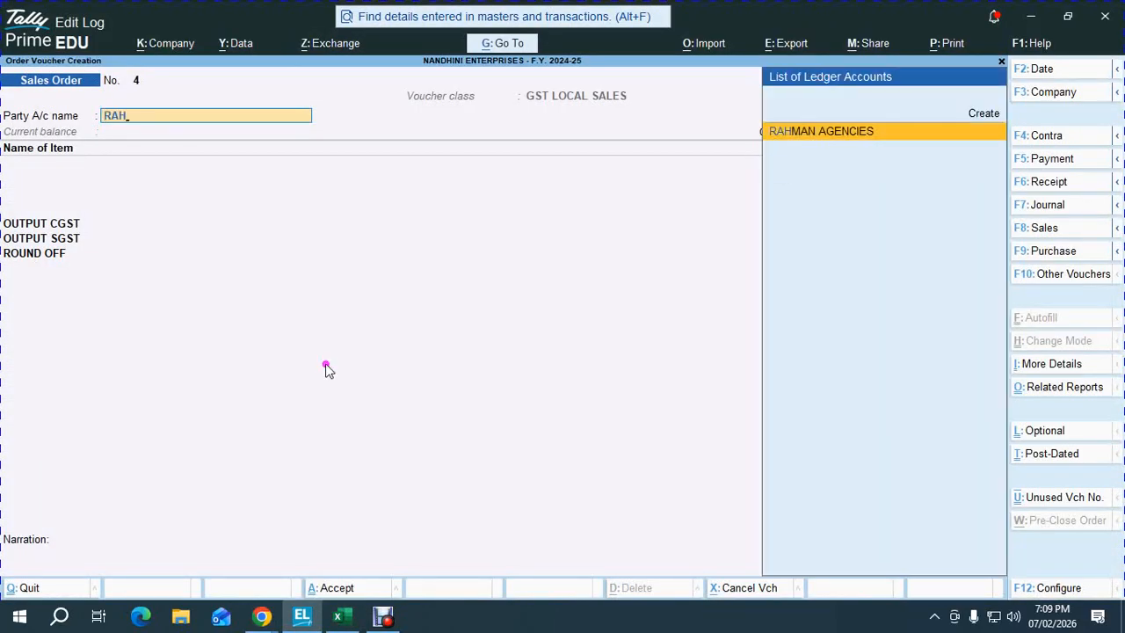
key("Return")
key("ctrl+a")
key("ctrl+a")
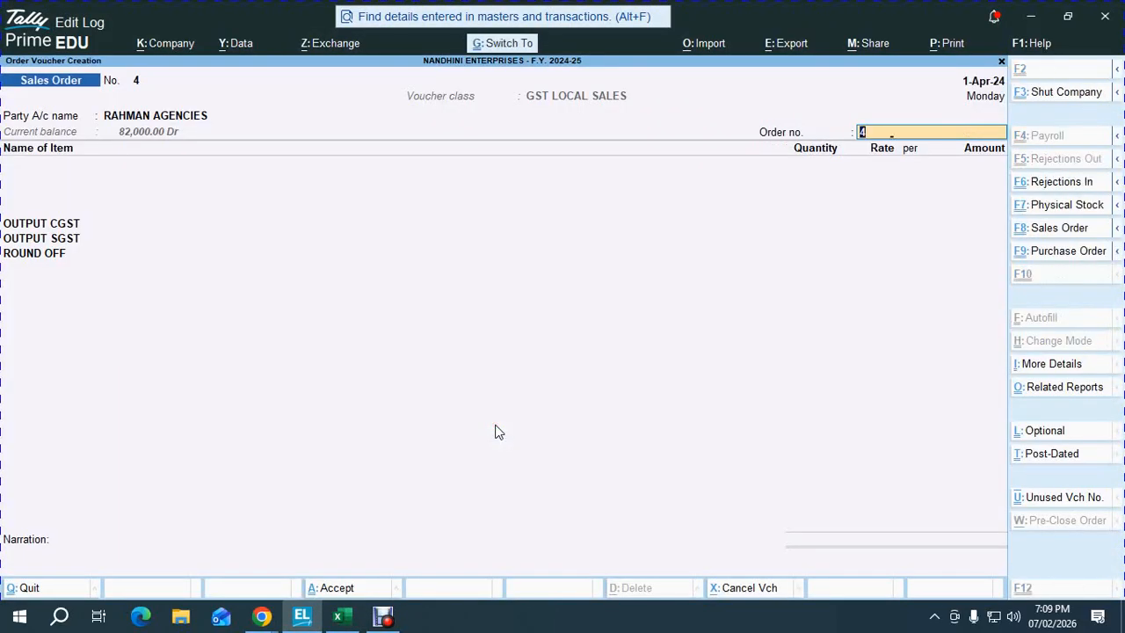
key("ctrl+v")
key("Return")
- Add LIFEBUOY due 2-May-24 with quantity 1200, read from cell D30
type("lif")
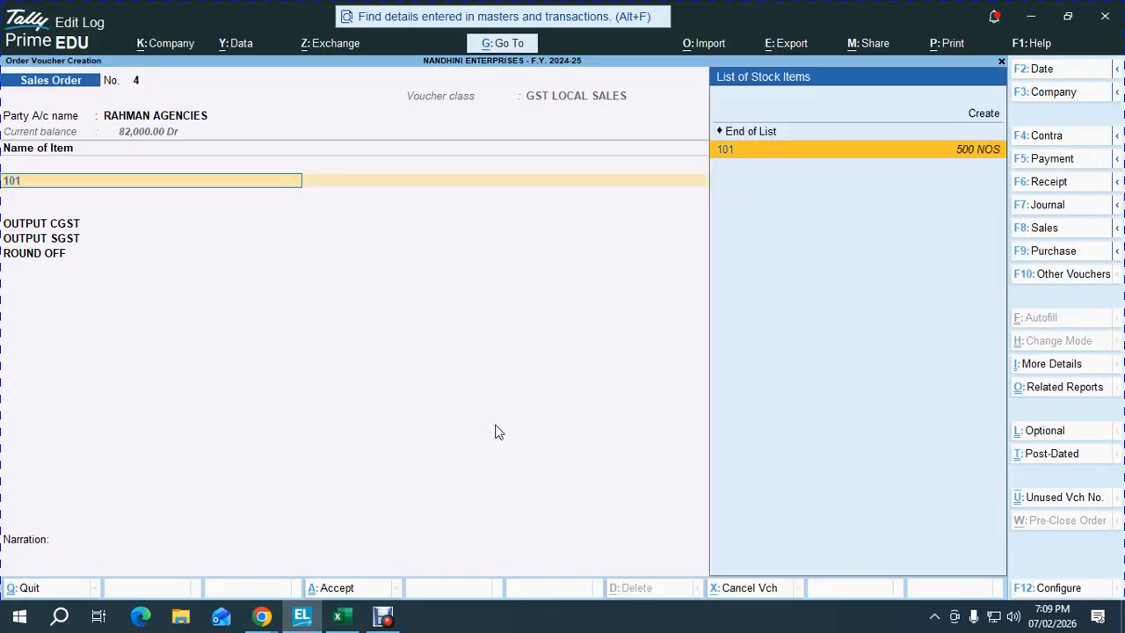
key("Return")
type("2.5")
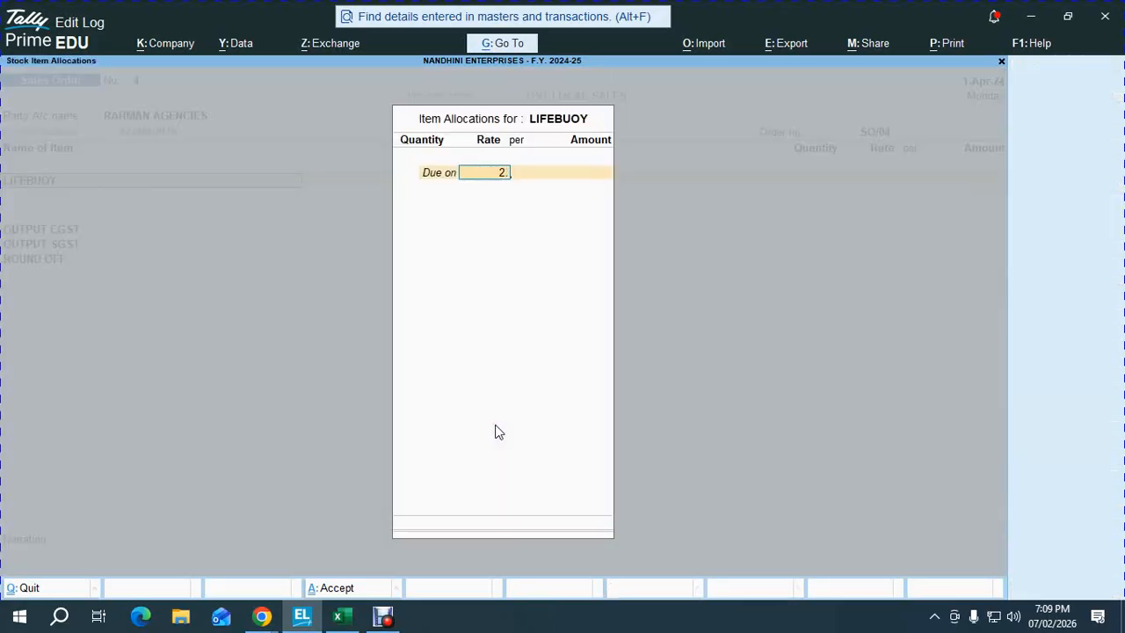
key("Return")
key("alt+Tab")
key("shift+space")
key("Down")
key("Down")
key("Right")
key("Right")
key("Right")
key("Right")
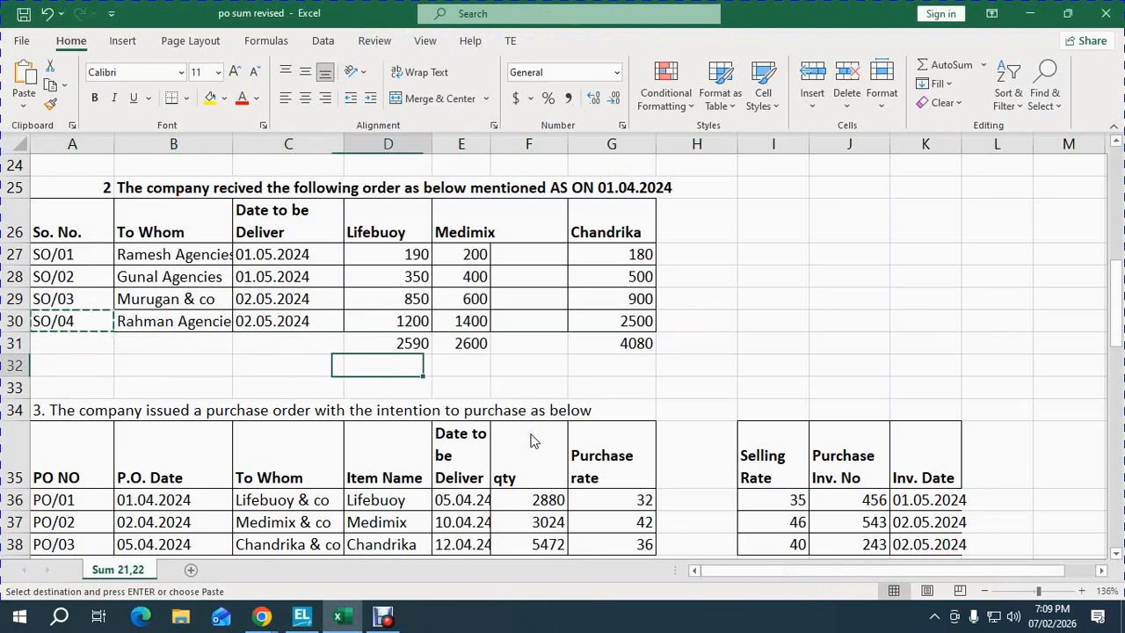
key("Up")
key("Up")
key("Left")
key("shift+space")
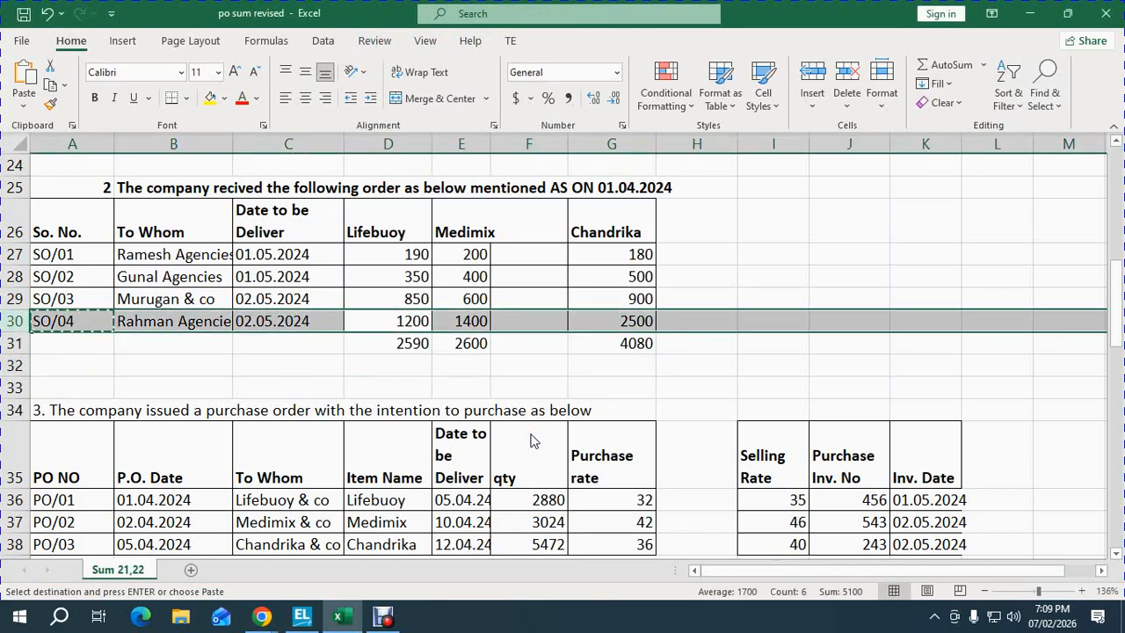
key("alt+Tab")
type("1200")
key("Return")
key("Return")
key("Return")
key("Return")
key("Return")
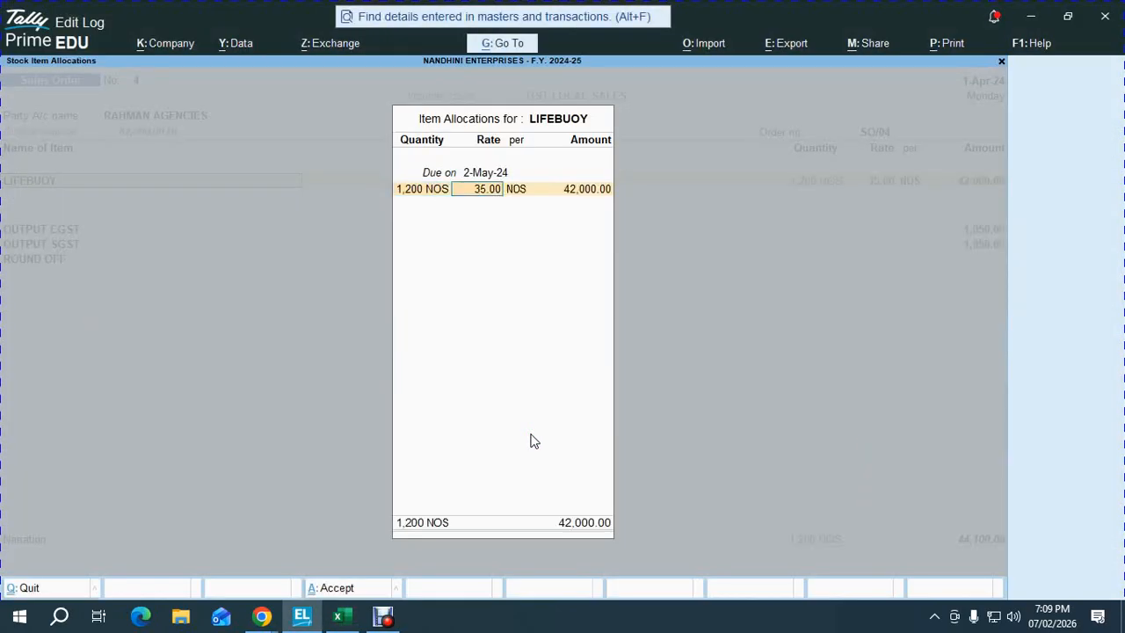
- Add MEDIMIX 1,400 units due 2-May-24
type("101")
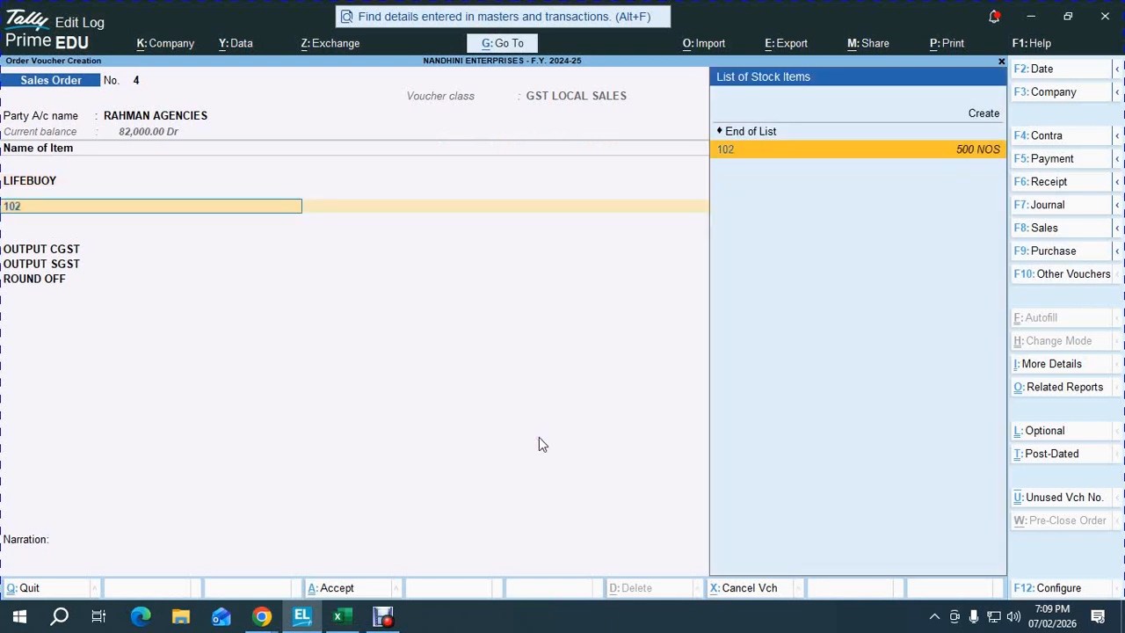
key("Return")
type("2-5")
key("Return")
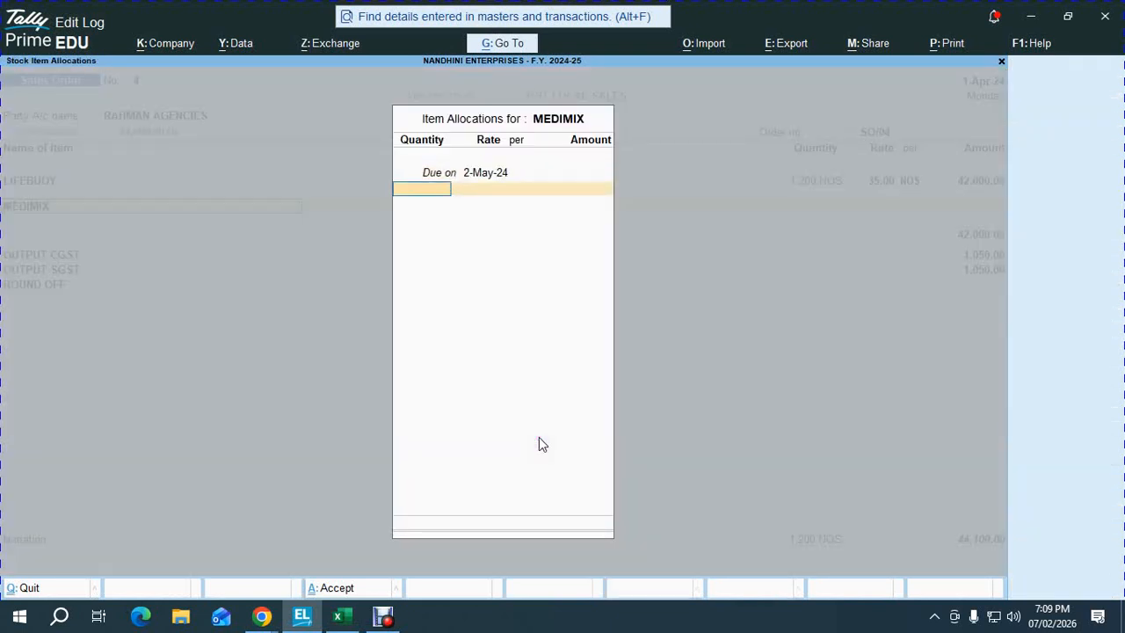
key("alt+Tab")
key("alt+Tab")
type("1400")
key("Return")
key("Return")
key("Return")
key("Return")
key("Return")
key("Return")
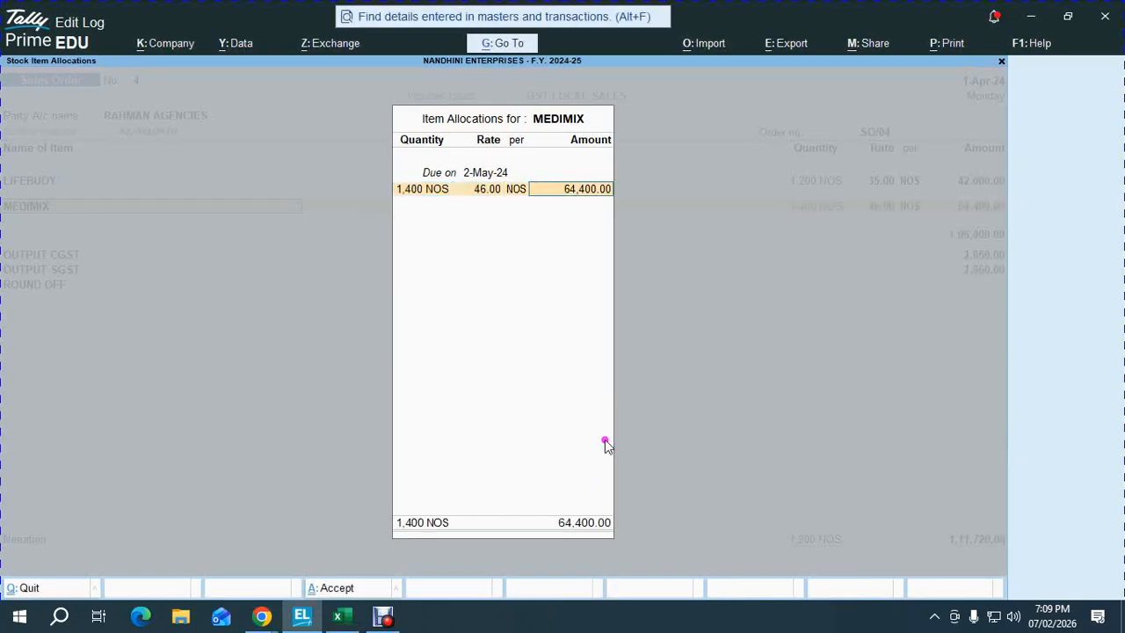
- Add CHANDRIKA 2,500 units due 2-May-24 and save sales order SO/04
type("cha")
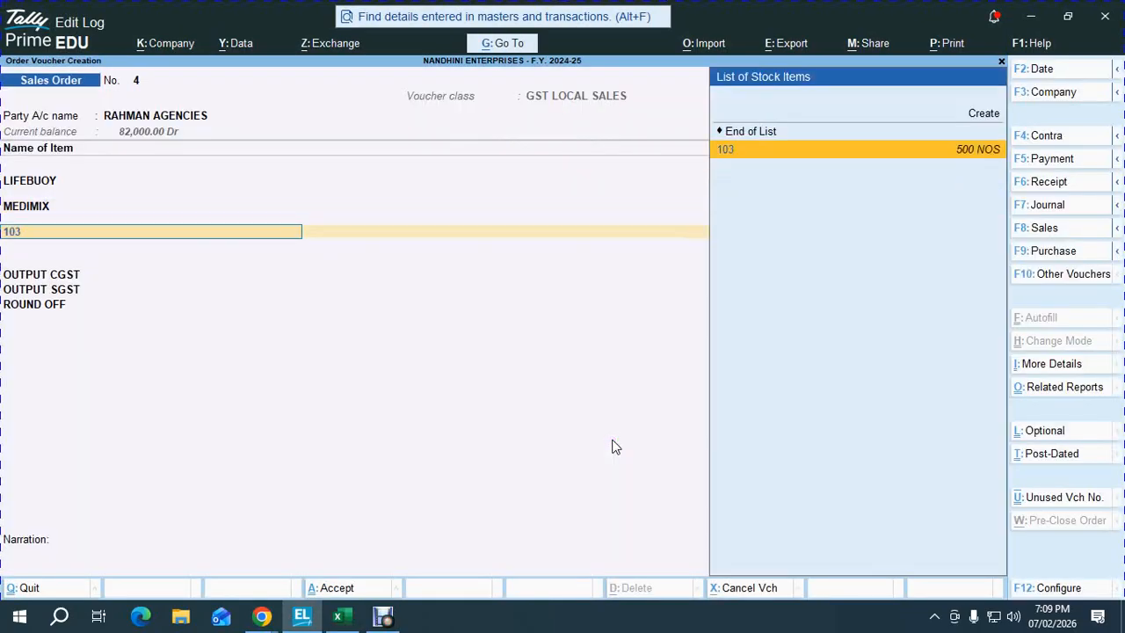
key("Return")
key("alt+Tab")
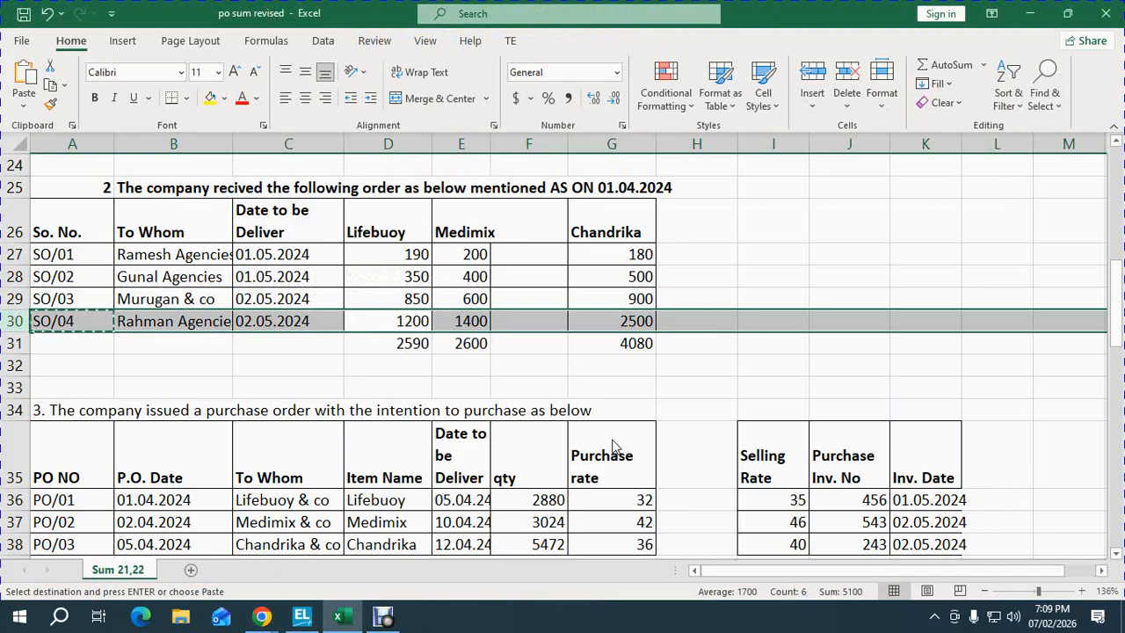
key("alt+Tab")
type("2")
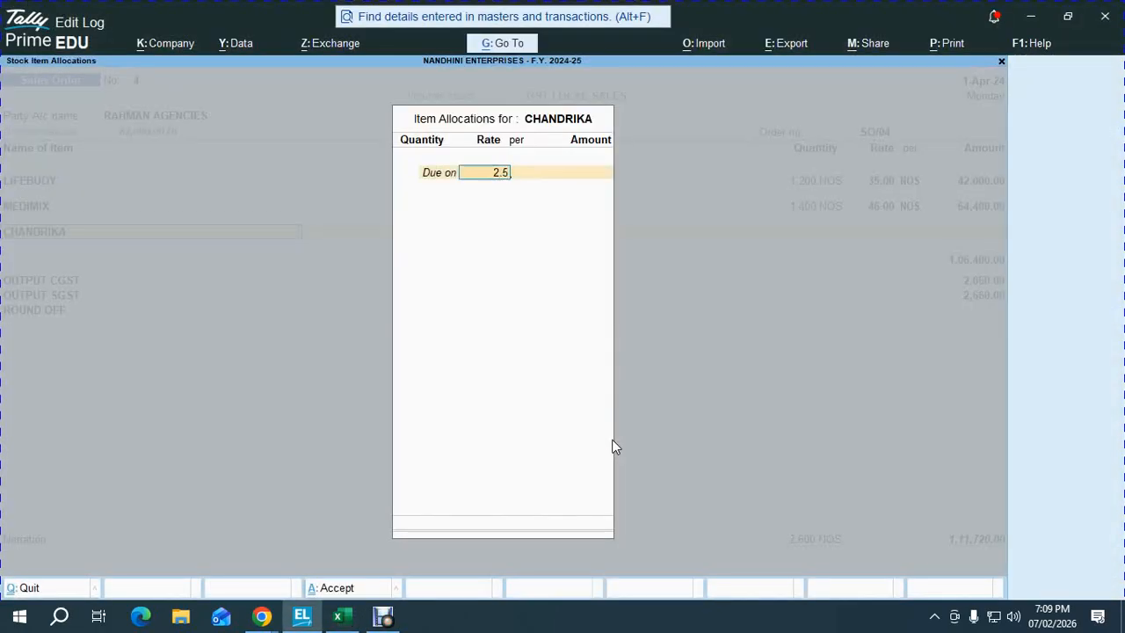
key("Return")
key("Return")
key("Return")
key("Return")
key("Return")
key("Return")
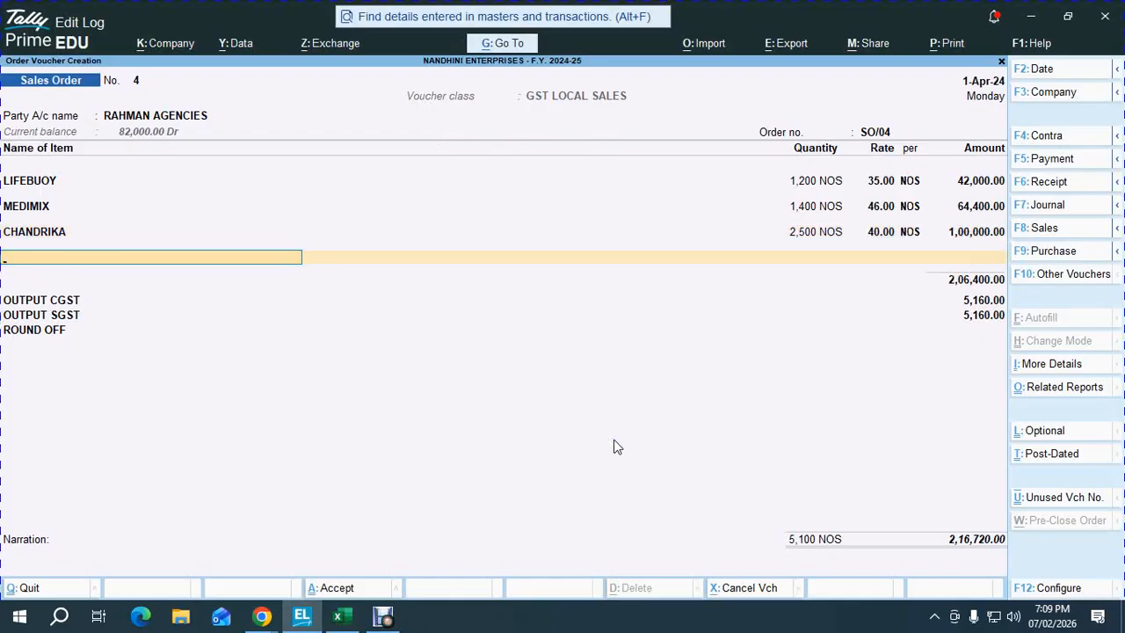
key("ctrl+a")
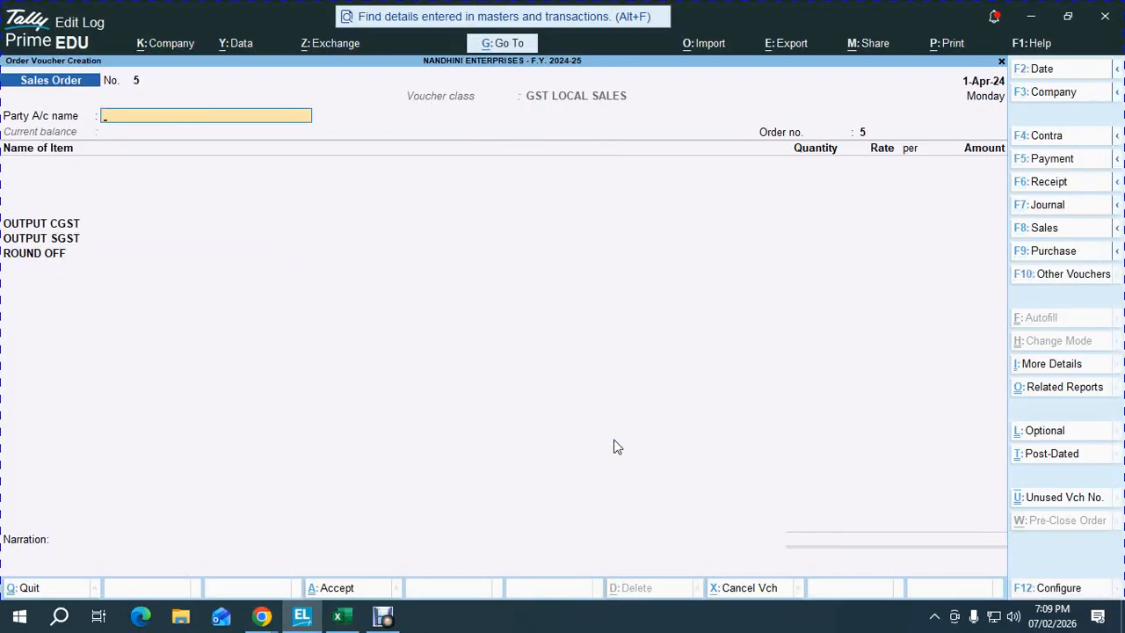
- Quit the blank Sales Order No. 5, check Google Meet, then bring TallyPrime back
key("Escape")
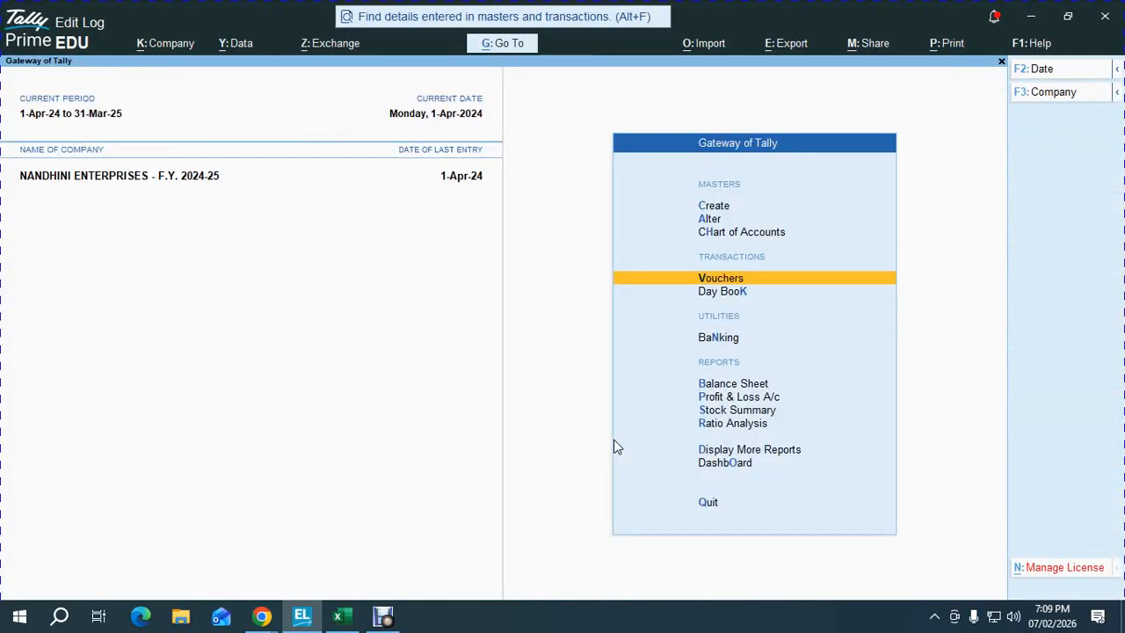
key("alt+Tab")
key("alt+Tab")
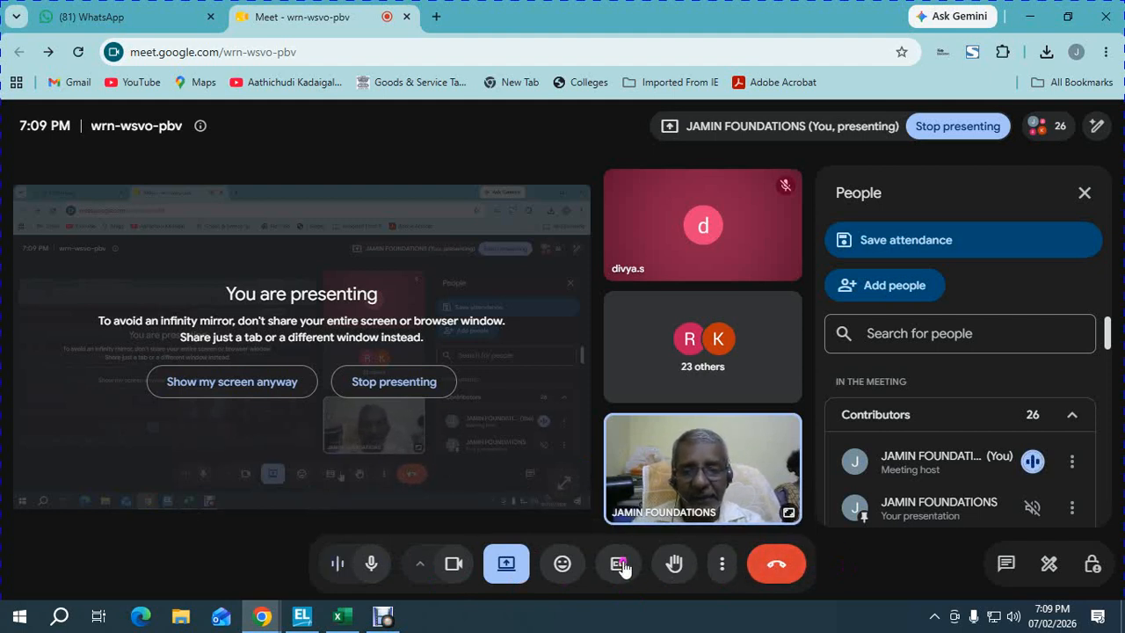
mouse_move(307, 620)
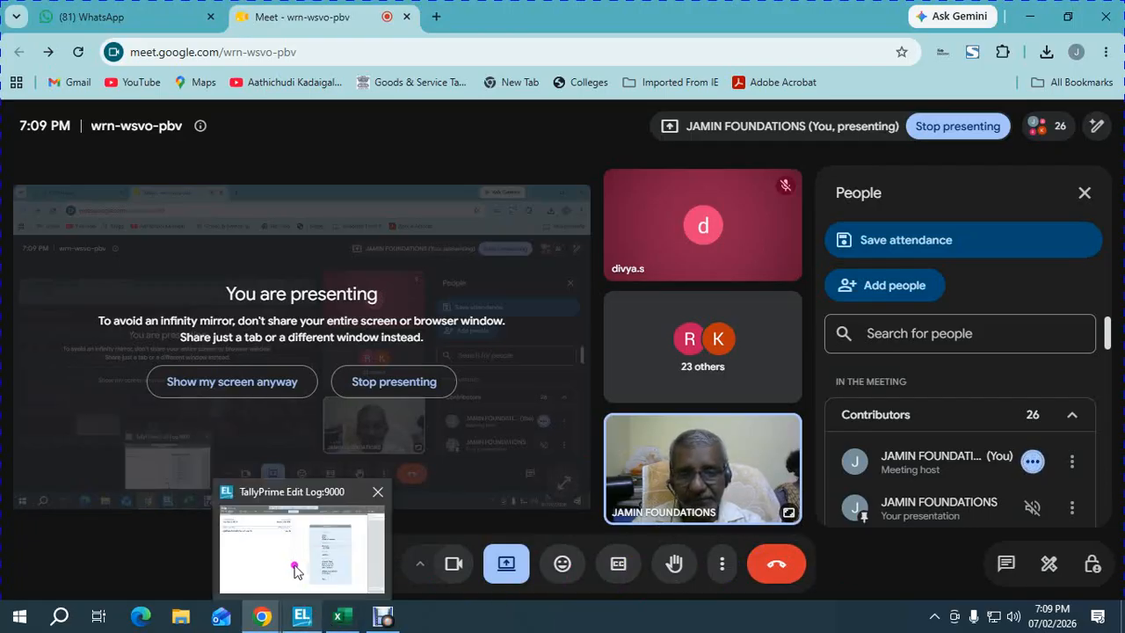
left_click(303, 552)
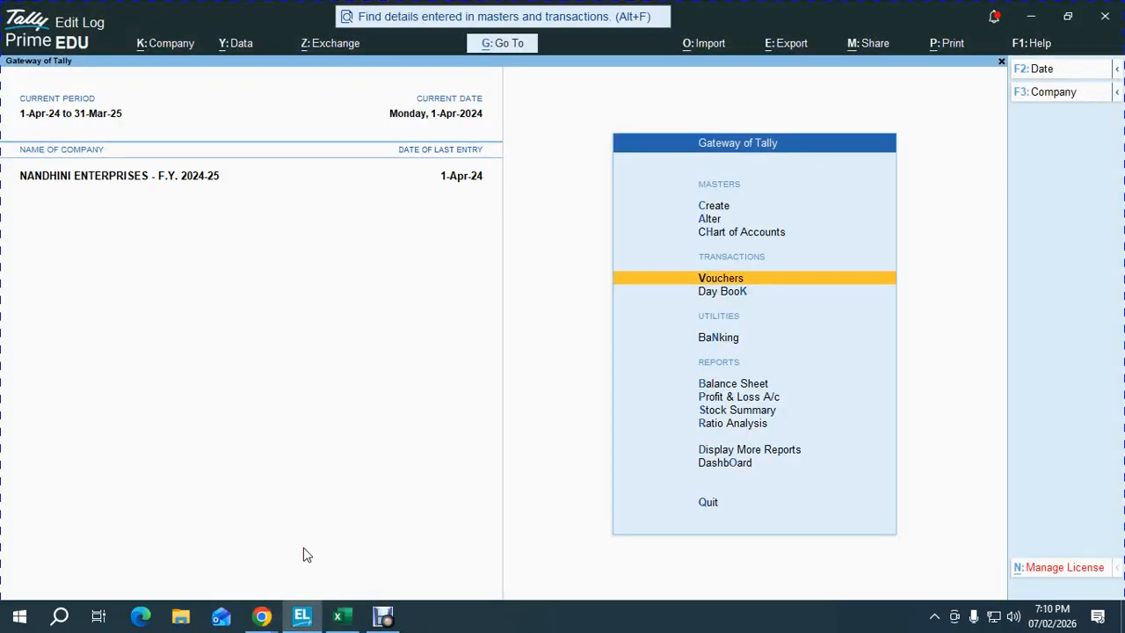
- Open Sales Order Outstandings under Statements of Inventory and switch it to F8: All Orders
key("d")
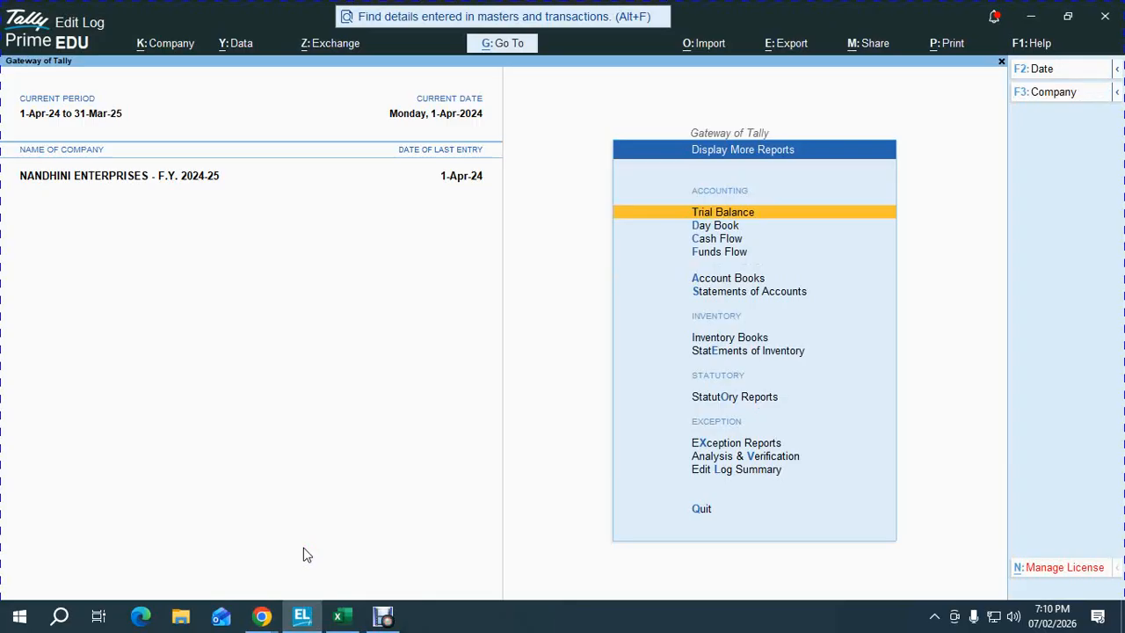
key("Down")
key("Down")
key("Down")
key("Down")
key("Down")
key("Down")
key("Down")
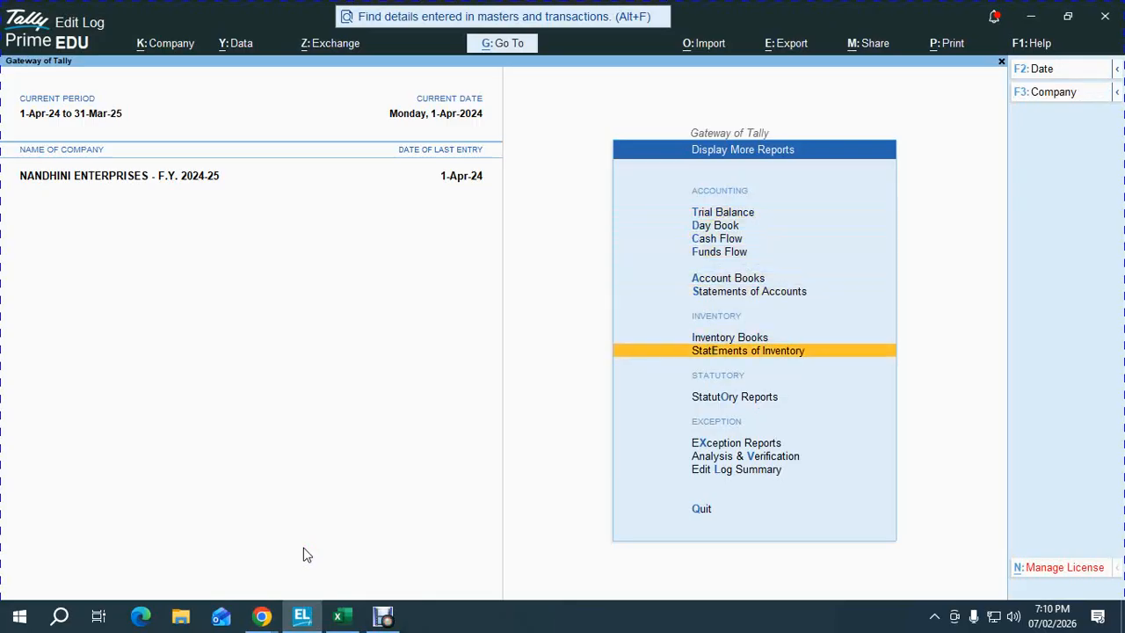
key("Return")
key("Down")
key("Down")
key("Down")
key("Down")
key("Down")
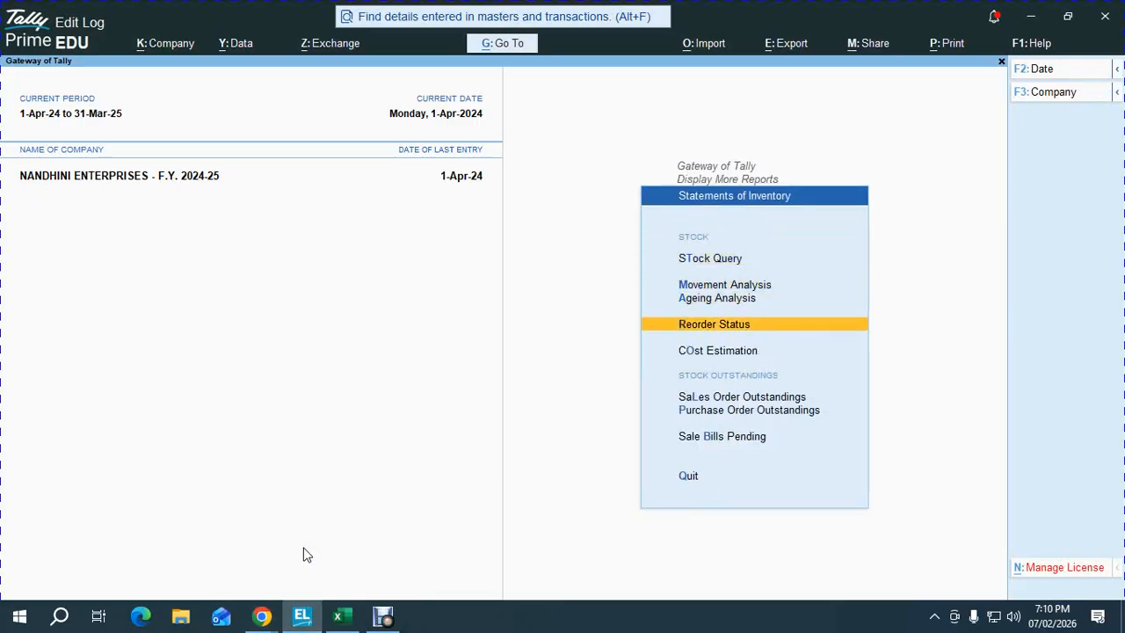
key("Return")
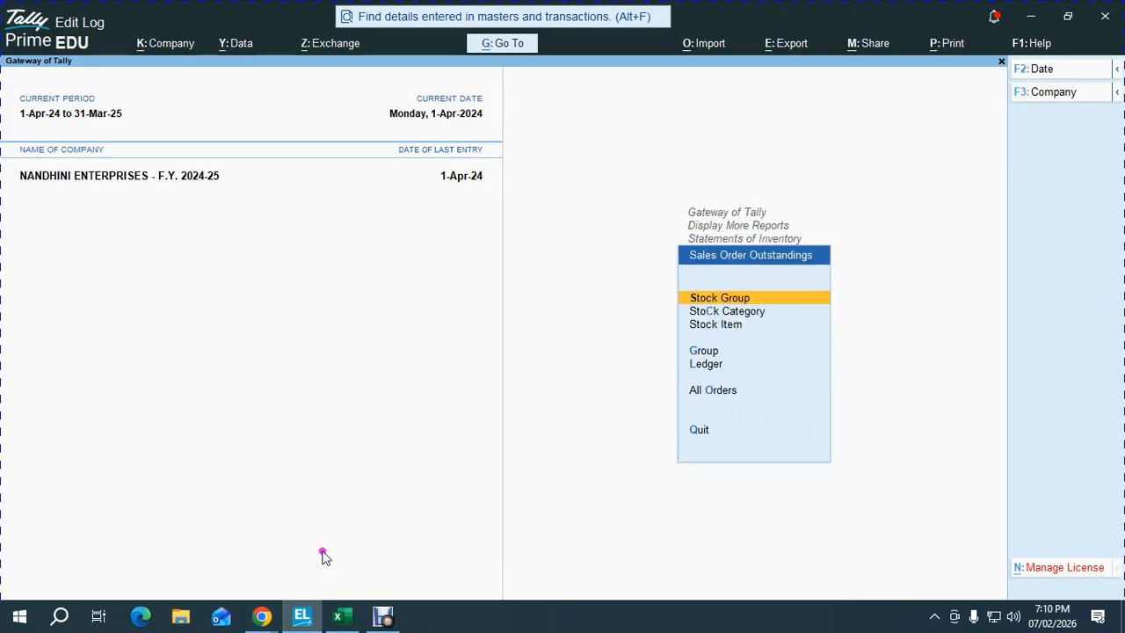
key("Down")
key("Down")
key("Down")
key("Down")
key("Down")
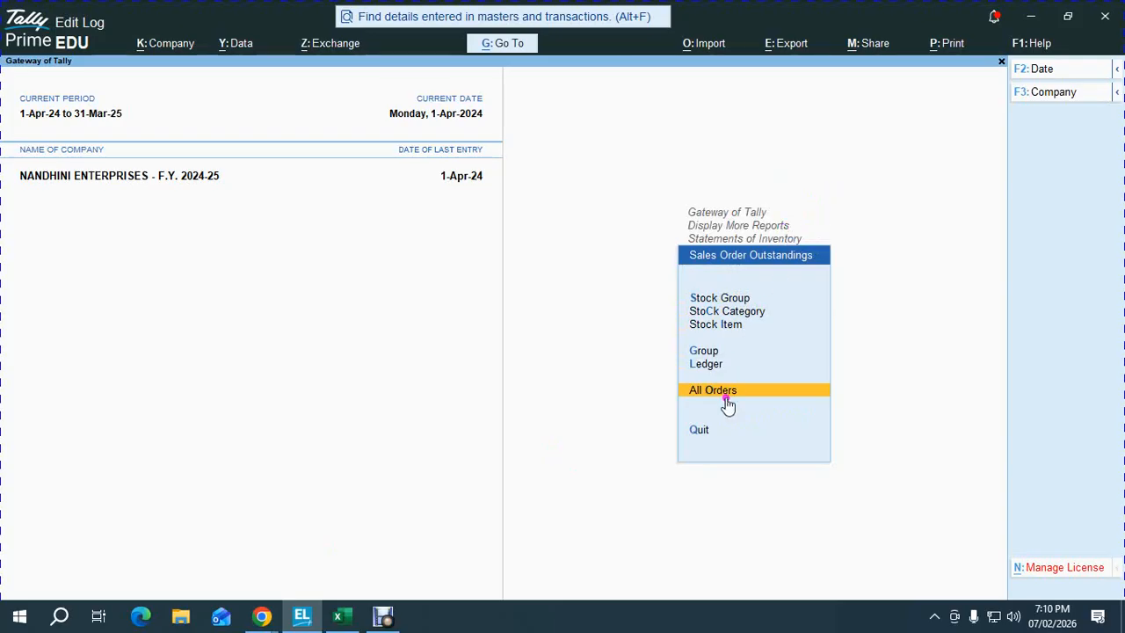
key("Return")
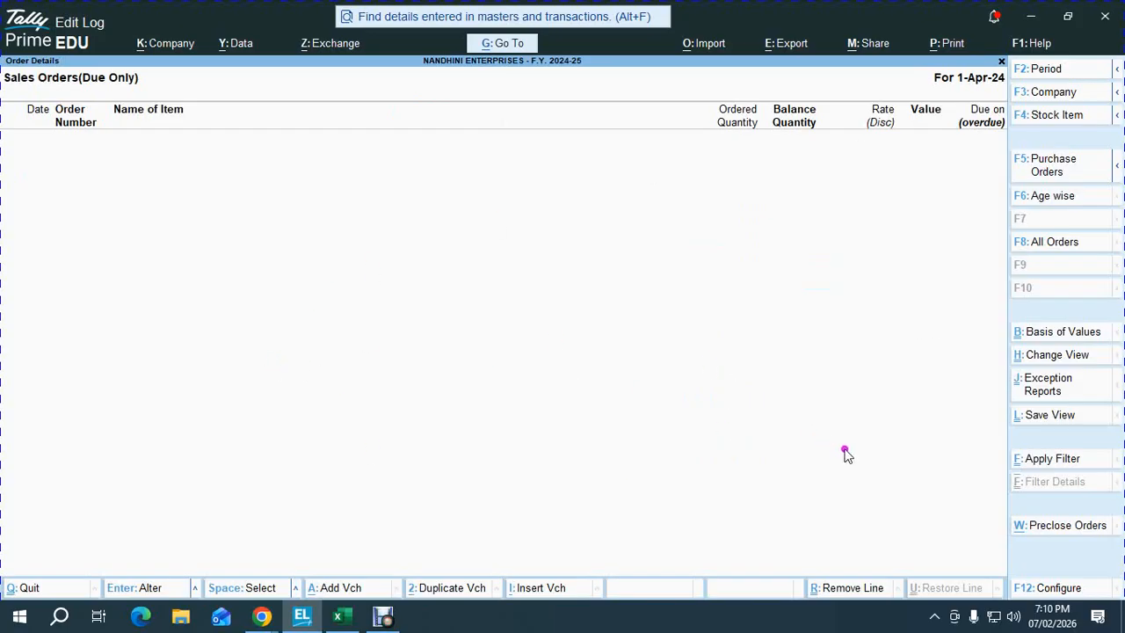
left_click(1048, 250)
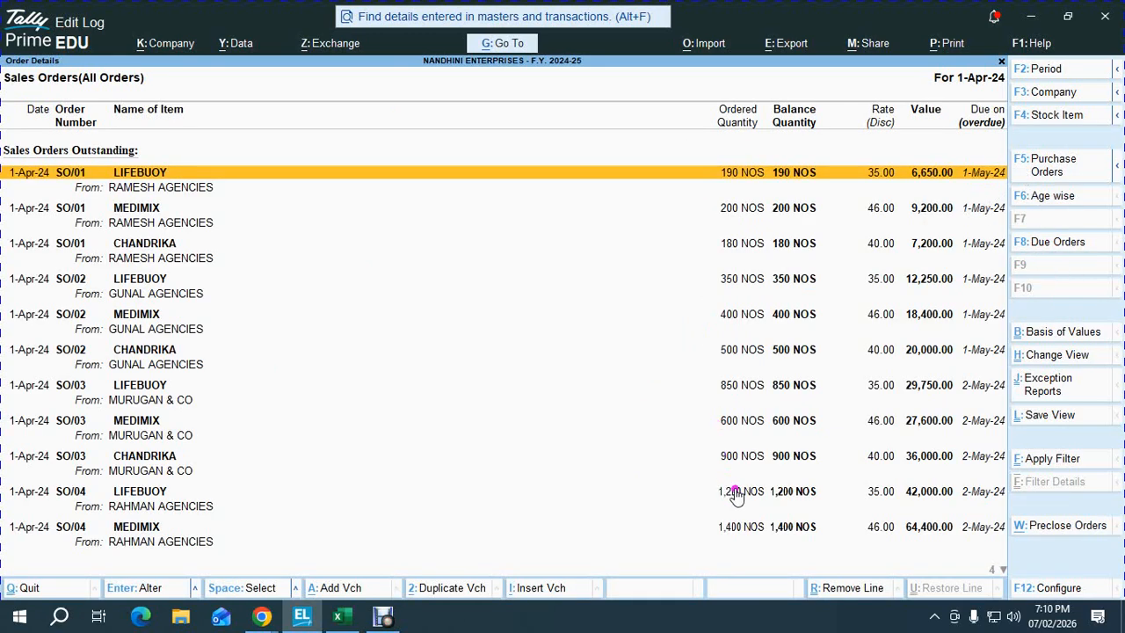
- Look at the SO/01 Chandrika line, then back out to the Gateway of Tally
key("Down")
key("Down")
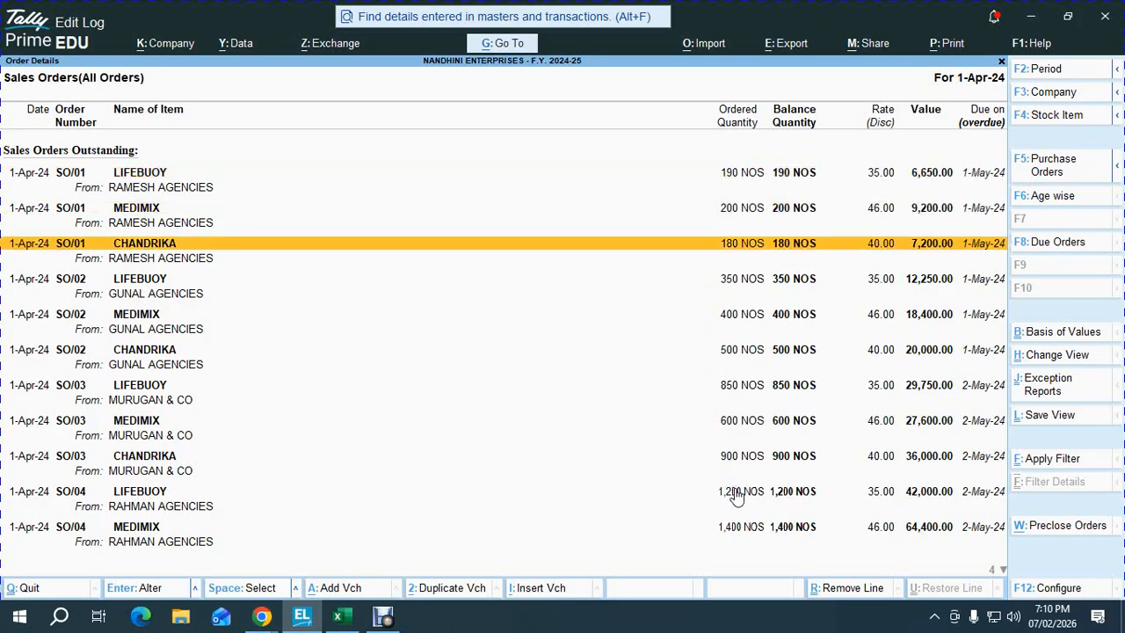
key("Escape")
key("Escape")
key("Escape")
key("Escape")
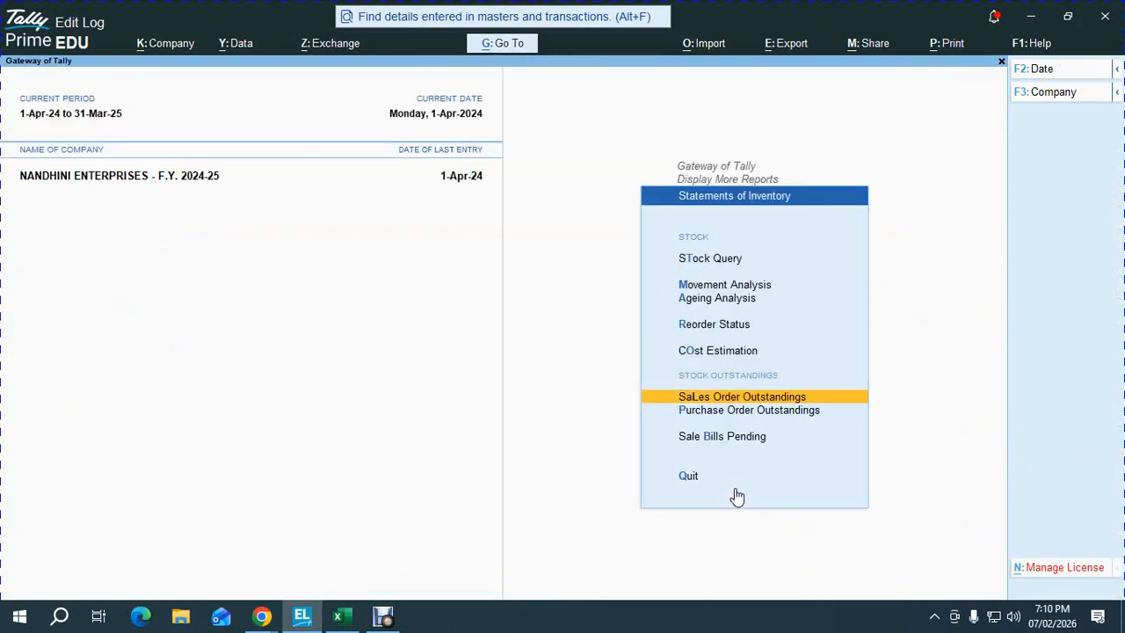
key("Escape")
key("Escape")
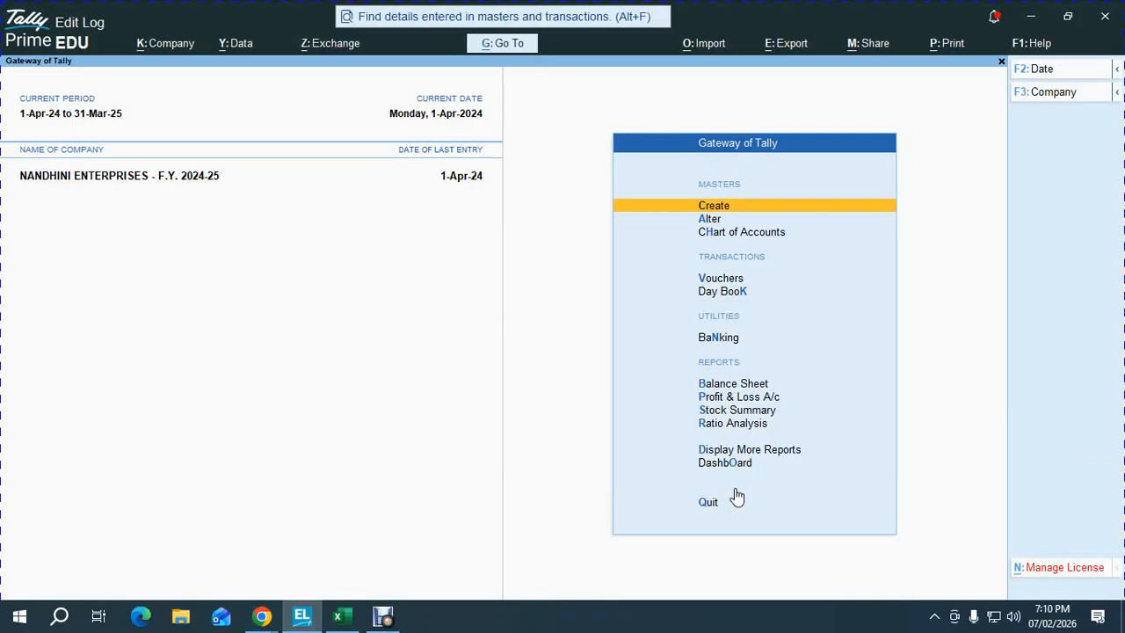
- Reopen Sales Order Outstandings showing all orders, then bring up the po sum revised workbook
key("d")
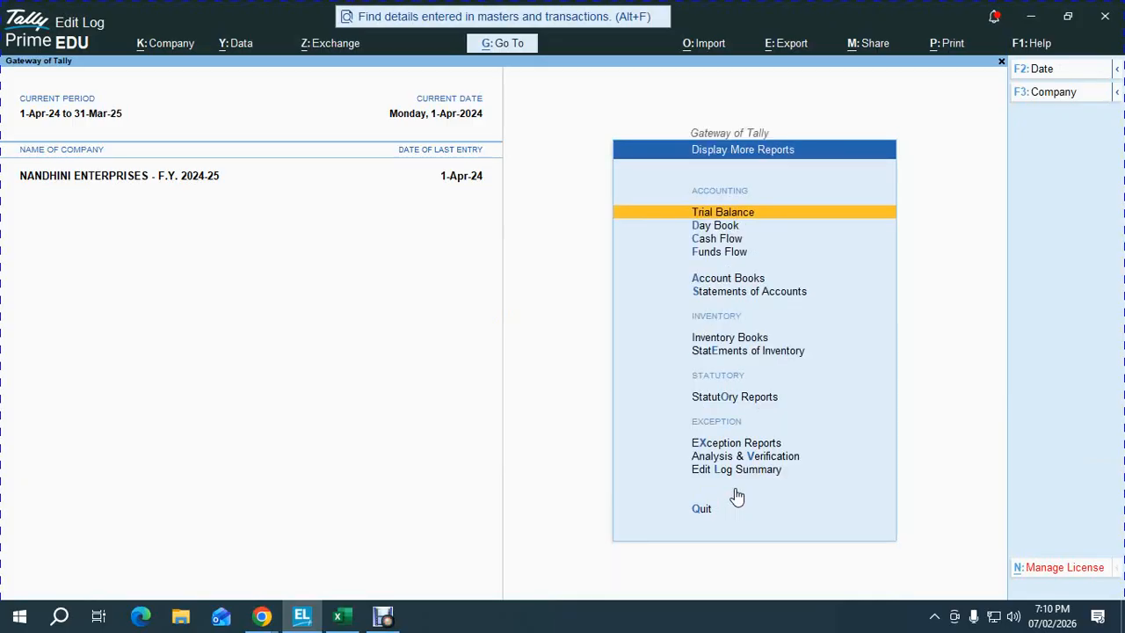
key("e")
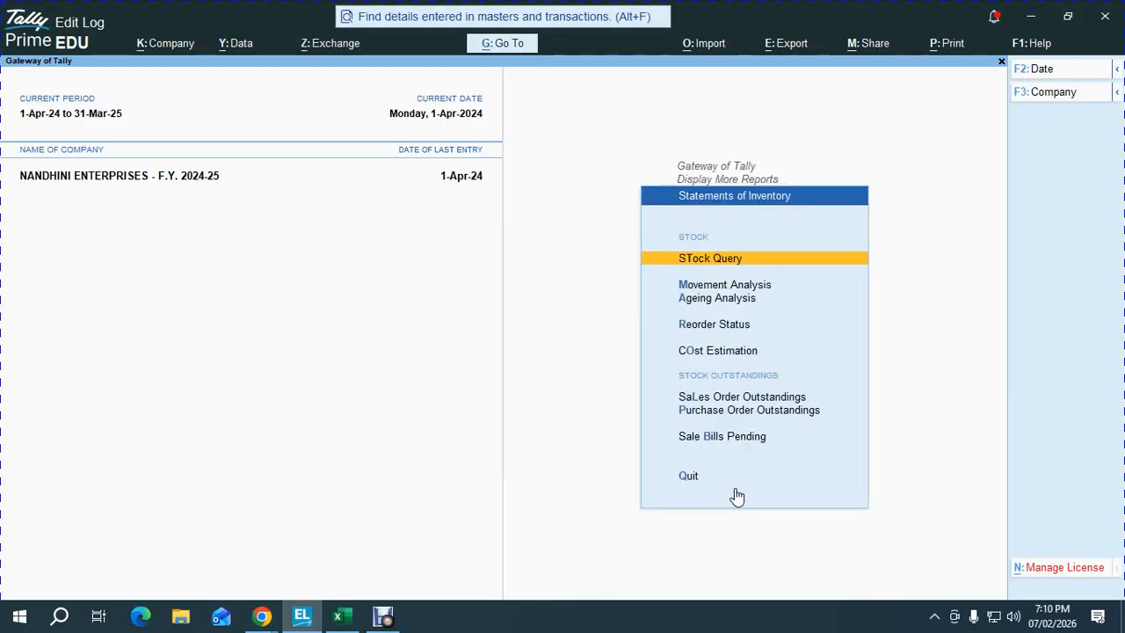
key("l")
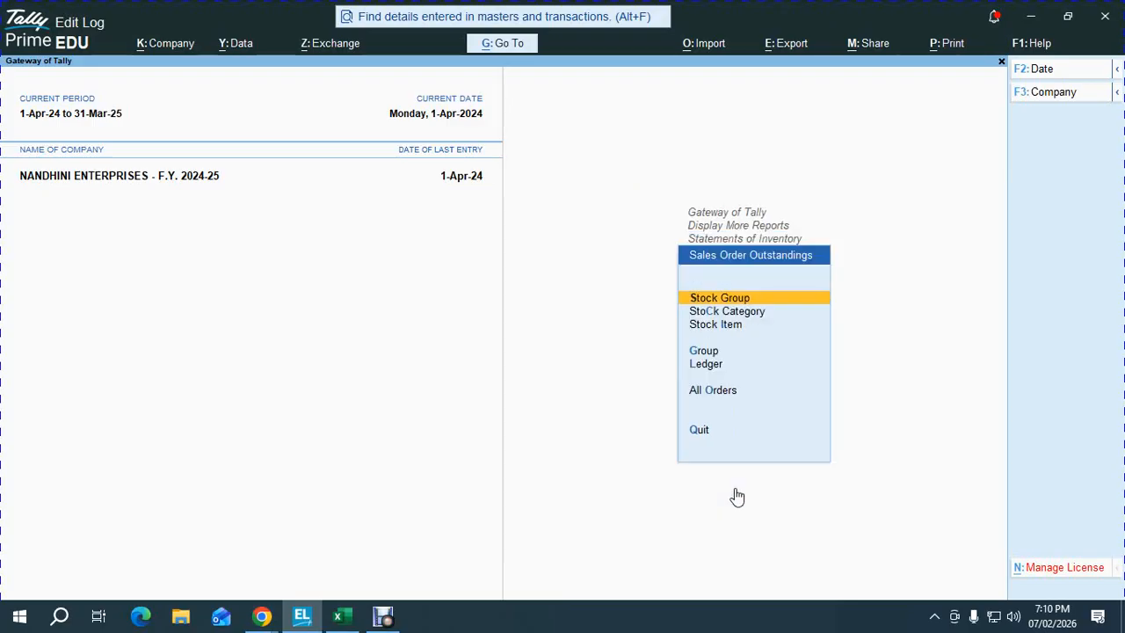
key("o")
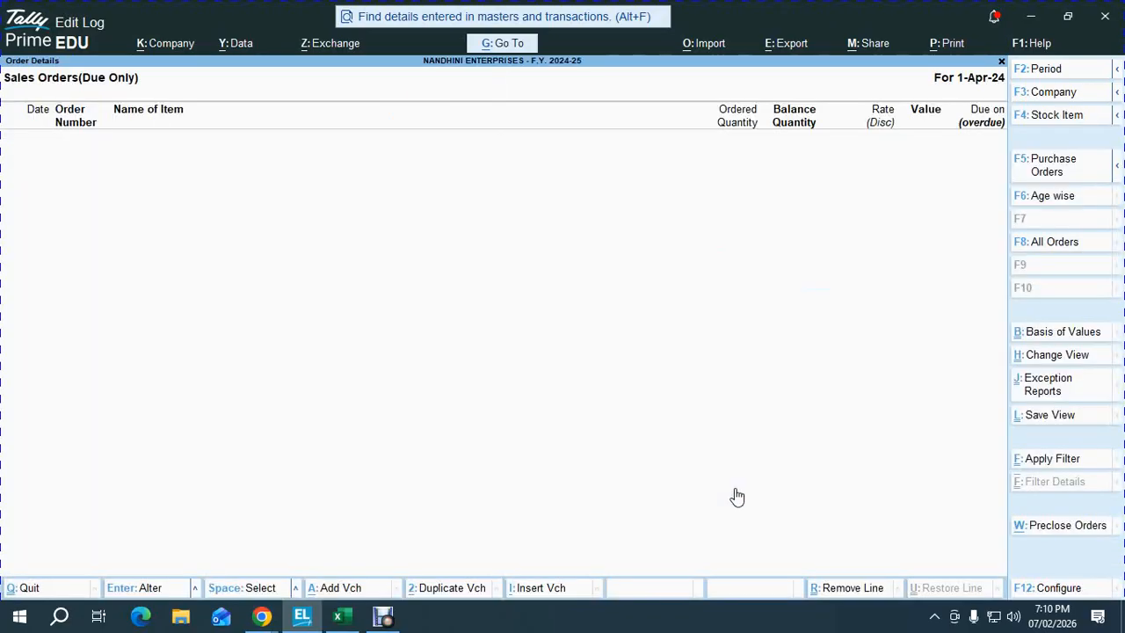
left_click(1068, 248)
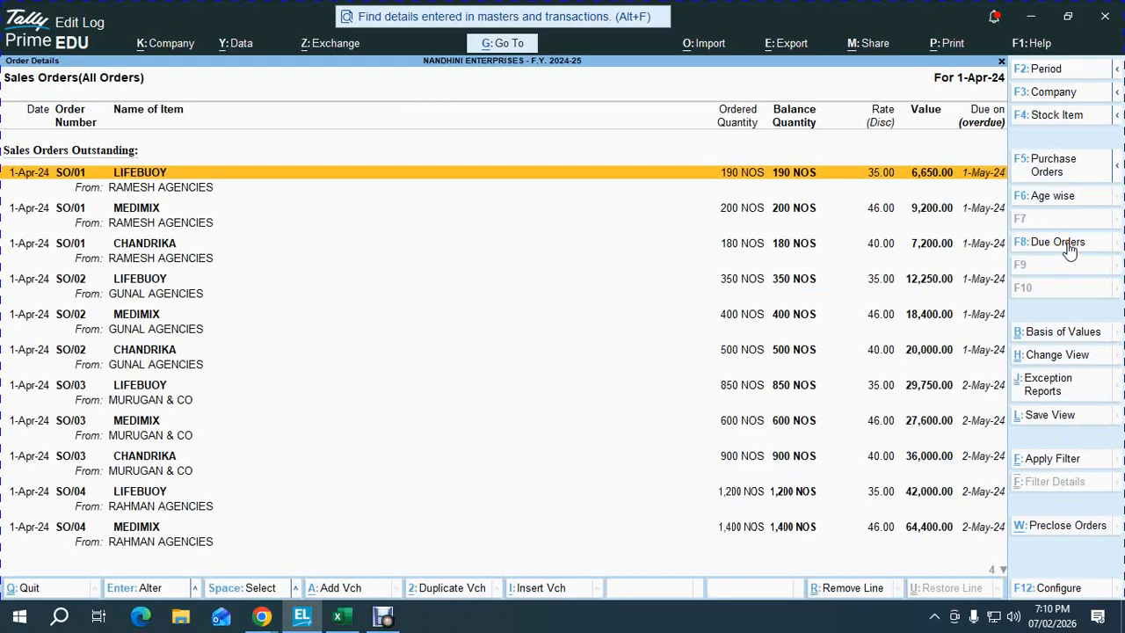
left_click(338, 618)
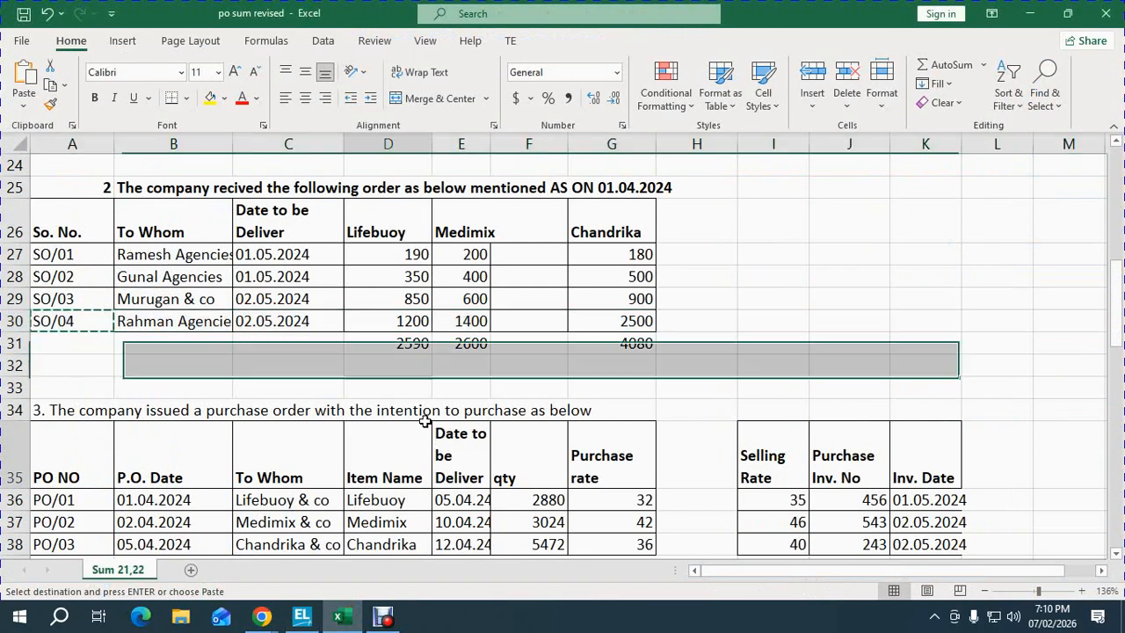
- Enter OK as the status of checklist step 10, Pass Sales Order, then return to TallyPrime
key("ctrl+End")
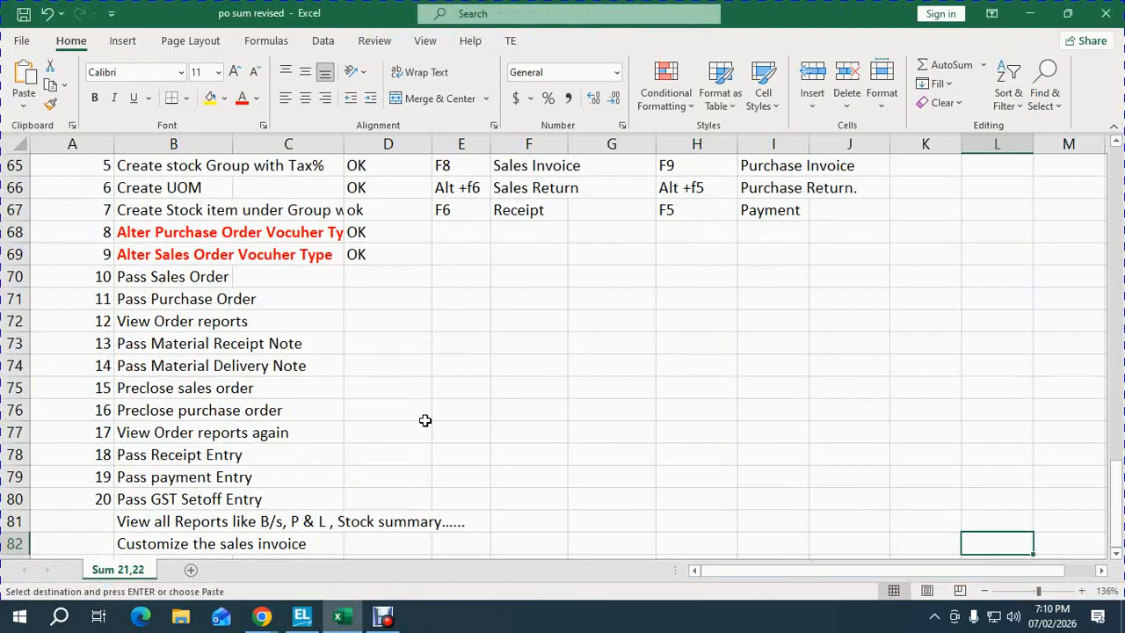
key("Up")
key("Up")
key("Up")
key("Up")
key("Up")
key("Up")
key("Left")
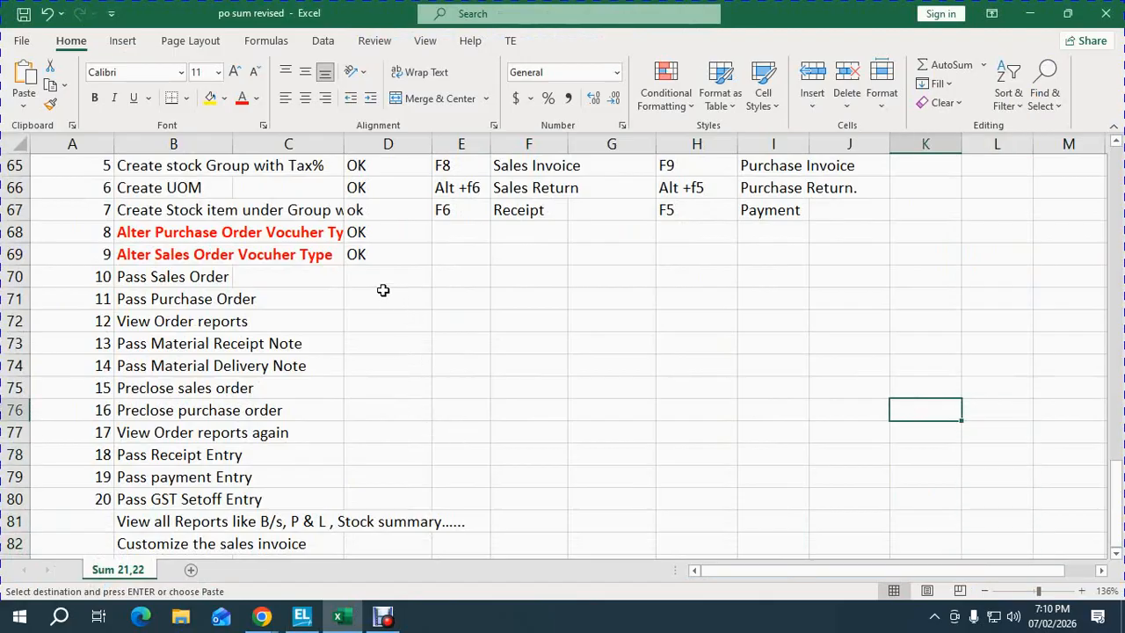
left_click(378, 276)
type("OK")
key("Return")
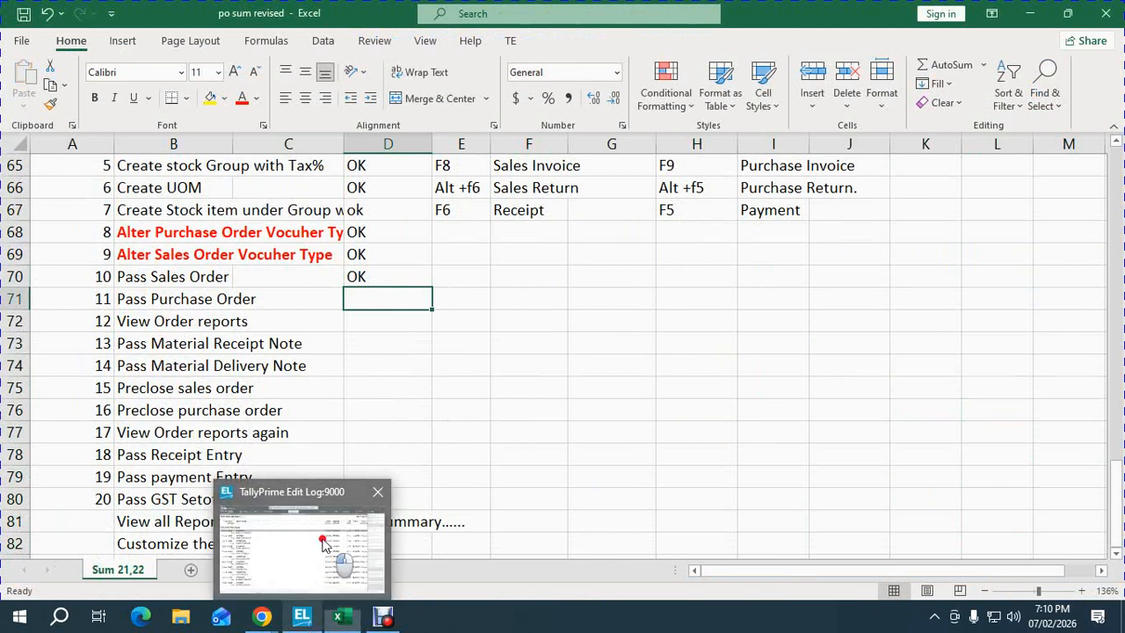
left_click(324, 545)
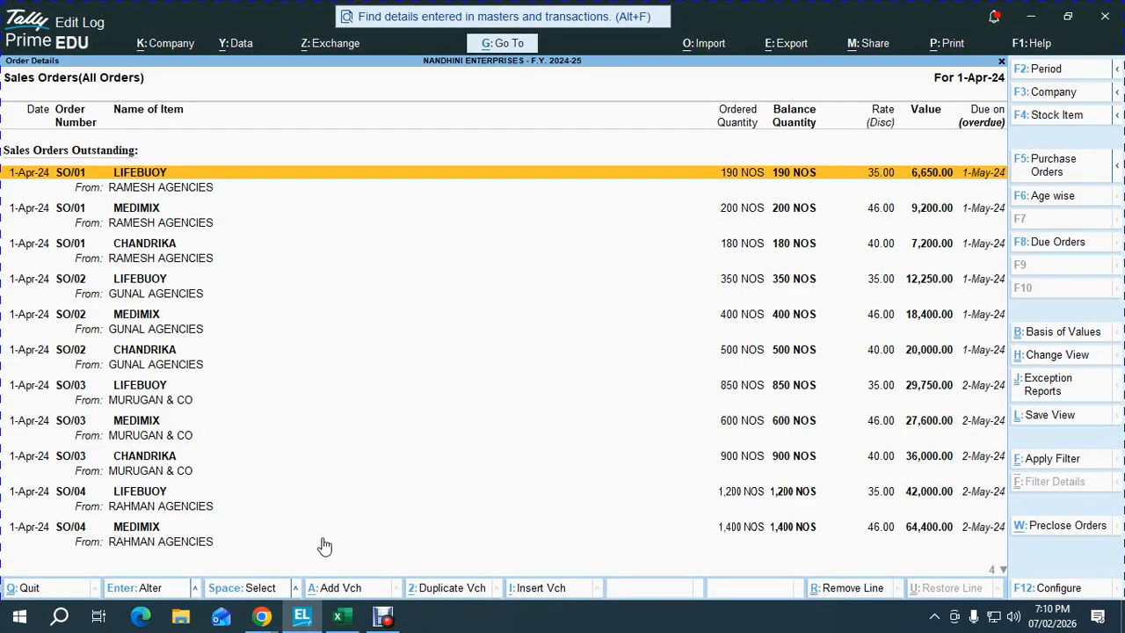
- Leave the sales orders report, glance at Stock Summary, return to Gateway, and switch windows
key("Escape")
key("Escape")
key("Escape")
key("Escape")
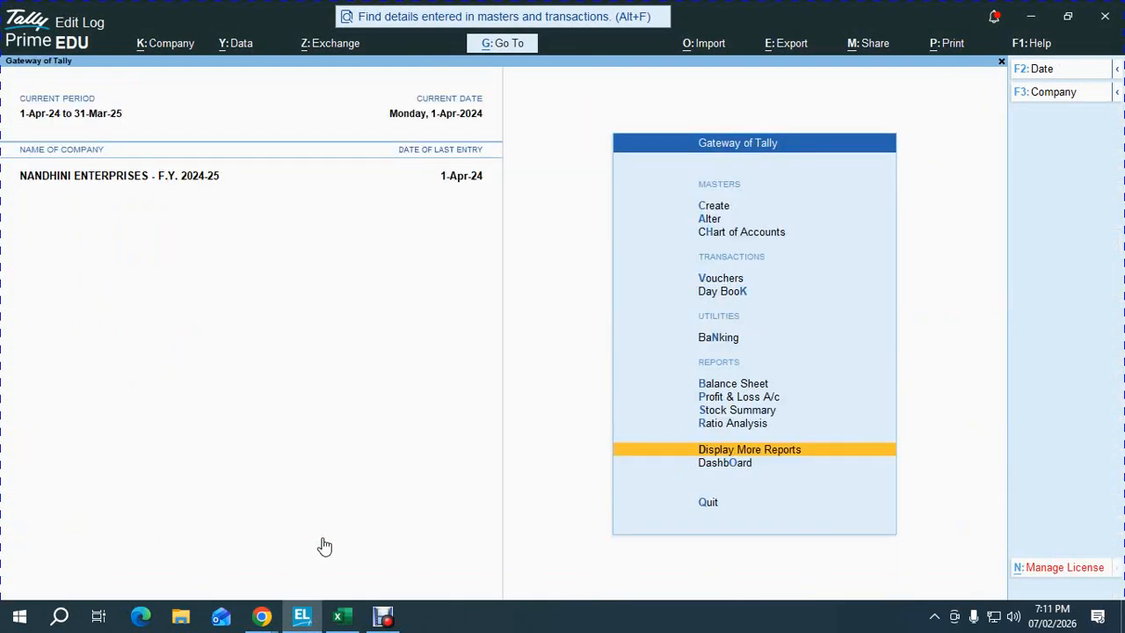
key("s")
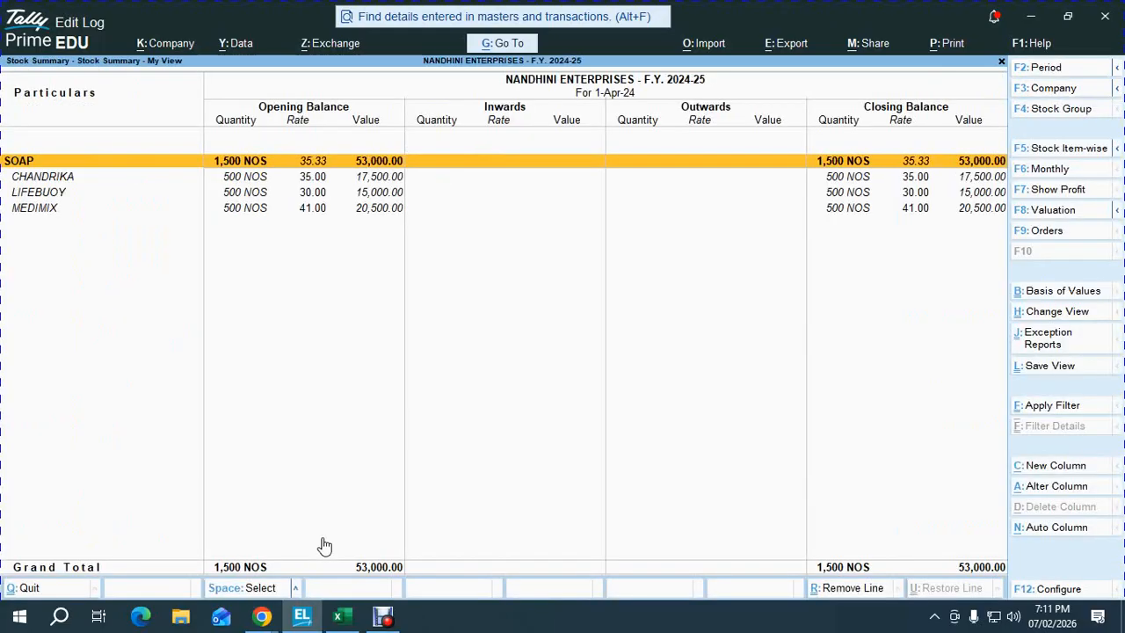
key("Escape")
key("Escape")
key("Escape")
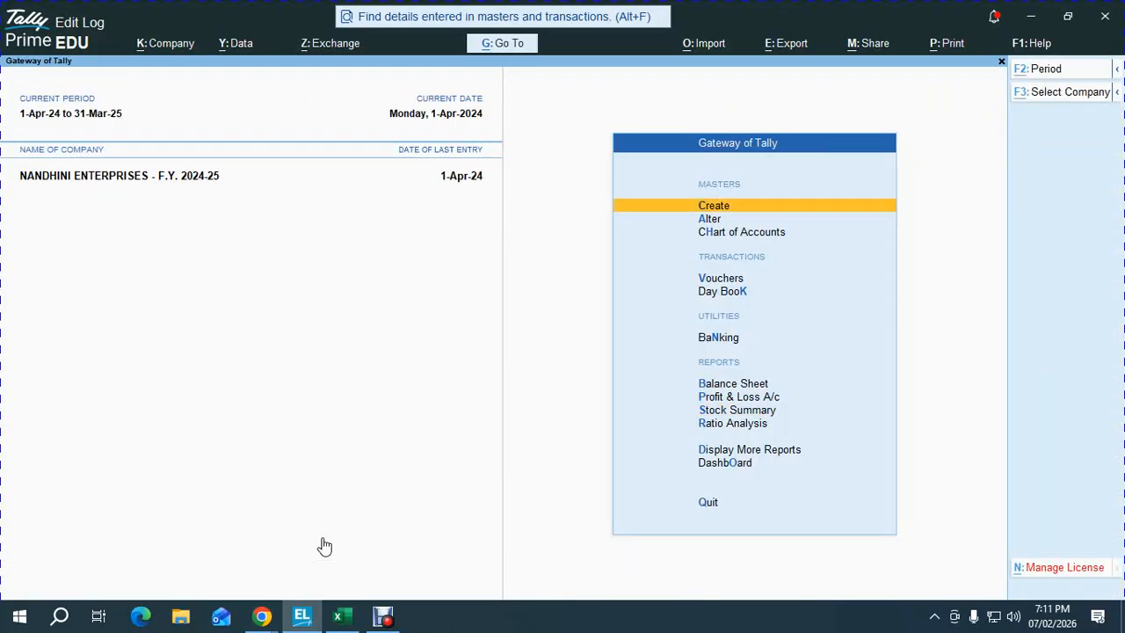
key("alt+Tab")
key("alt+Tab")
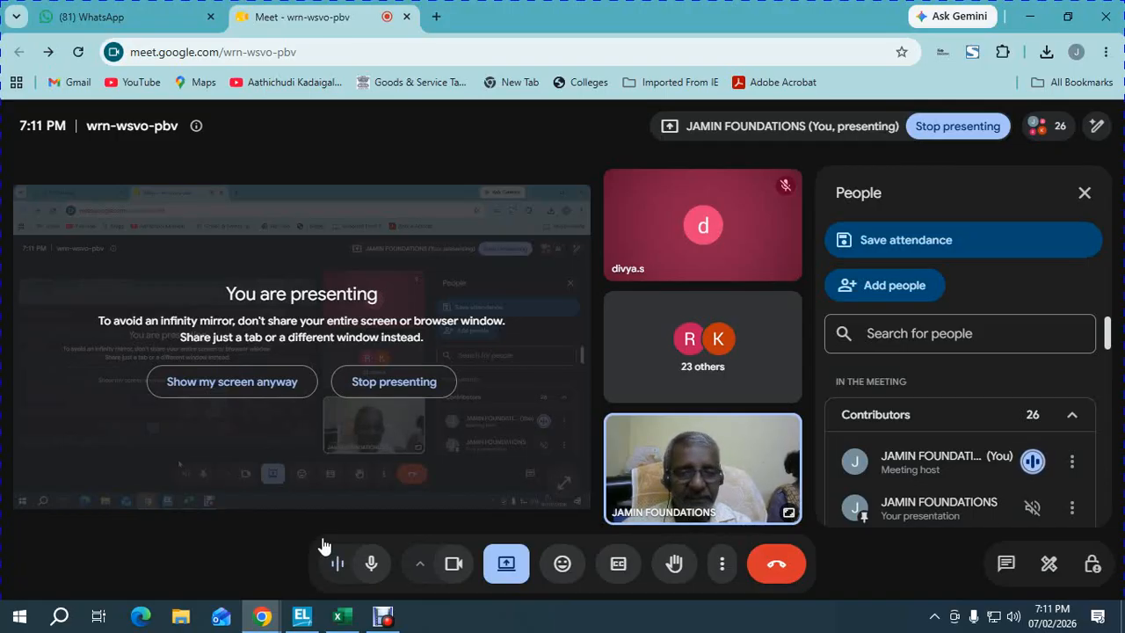
- Bring the Excel workbook forward and go to the section 3 heading in A34
left_click(338, 616)
left_click(436, 410)
left_click(390, 295)
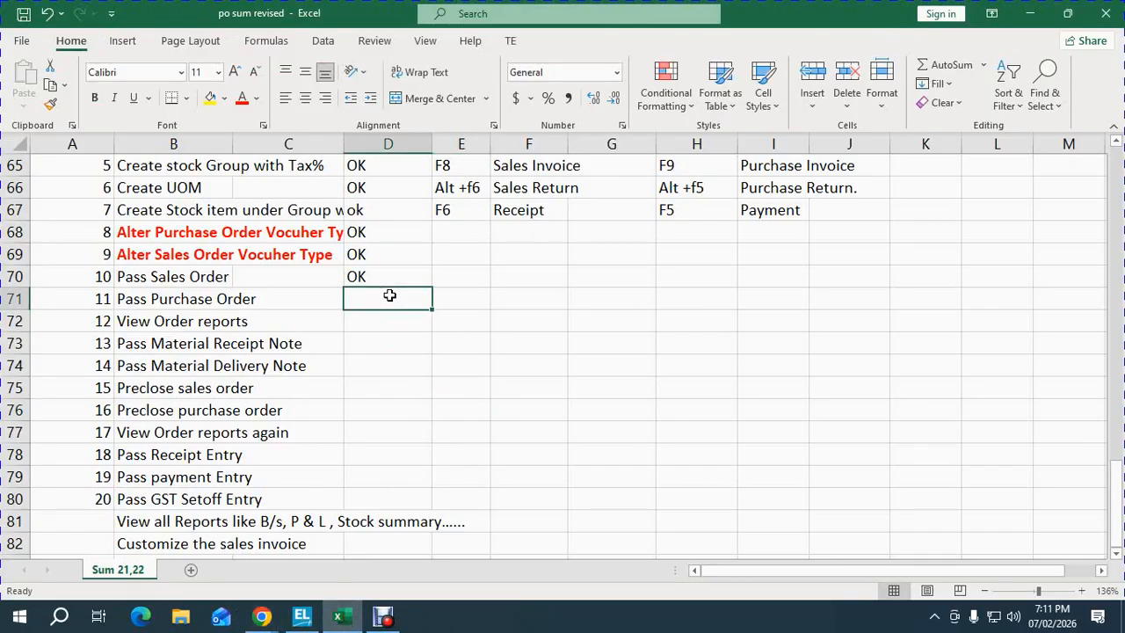
key("Up")
key("Up")
key("Up")
key("Up")
key("Up")
key("Up")
key("Up")
key("Up")
key("Up")
key("Up")
key("Up")
key("Up")
key("Up")
key("Up")
key("Up")
key("Up")
key("Up")
key("Up")
key("Up")
key("Up")
key("Up")
key("Up")
key("Up")
key("Up")
key("Up")
key("Up")
key("Up")
key("Up")
key("Up")
key("Up")
key("Up")
key("Up")
key("Up")
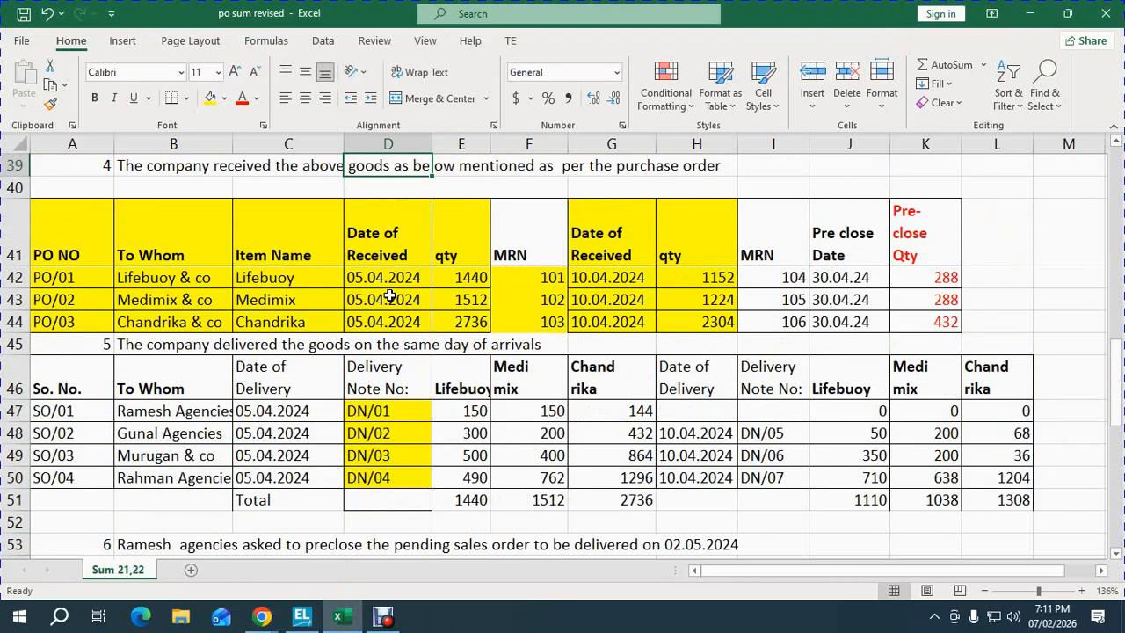
key("Down")
key("Down")
key("Down")
key("Down")
key("Down")
key("Down")
key("Down")
key("Down")
key("Left")
key("Left")
key("Left")
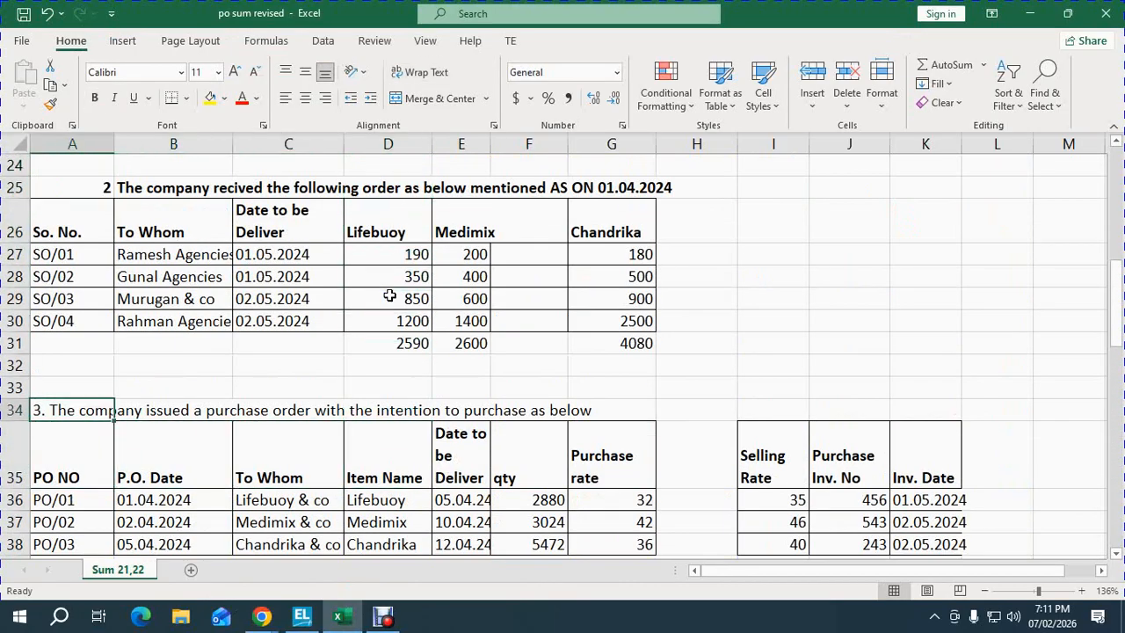
key("Down")
key("Down")
key("Down")
key("Down")
key("Down")
key("Up")
key("Up")
key("Up")
key("Up")
key("Up")
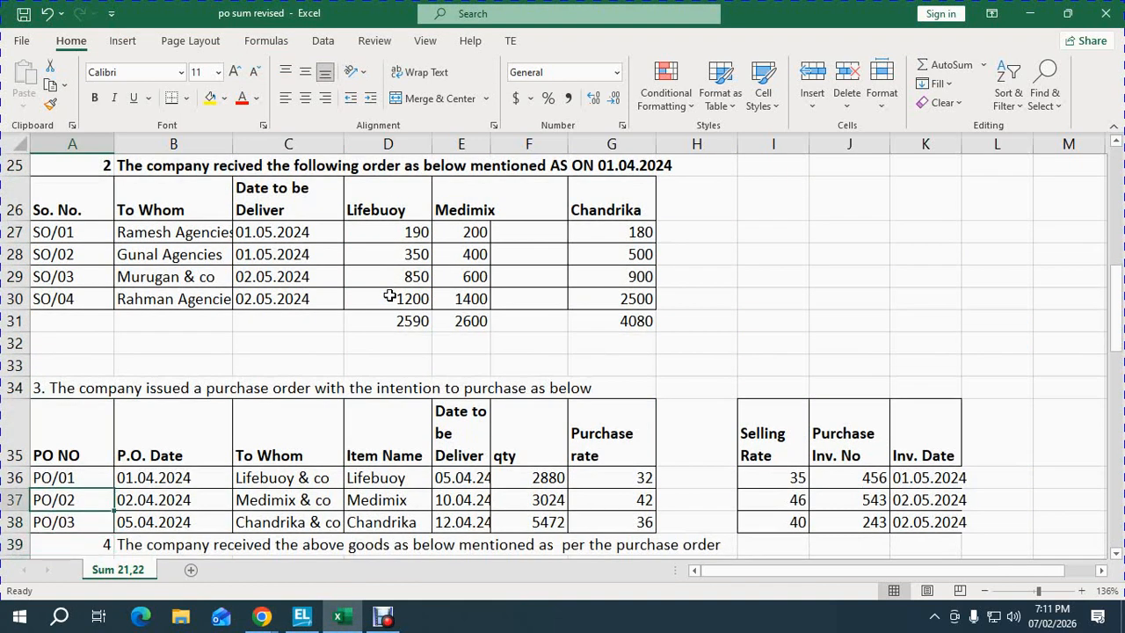
- Append 'mentioned' to the A34 heading so it reads 'purchase as below mentioned'
key("F2")
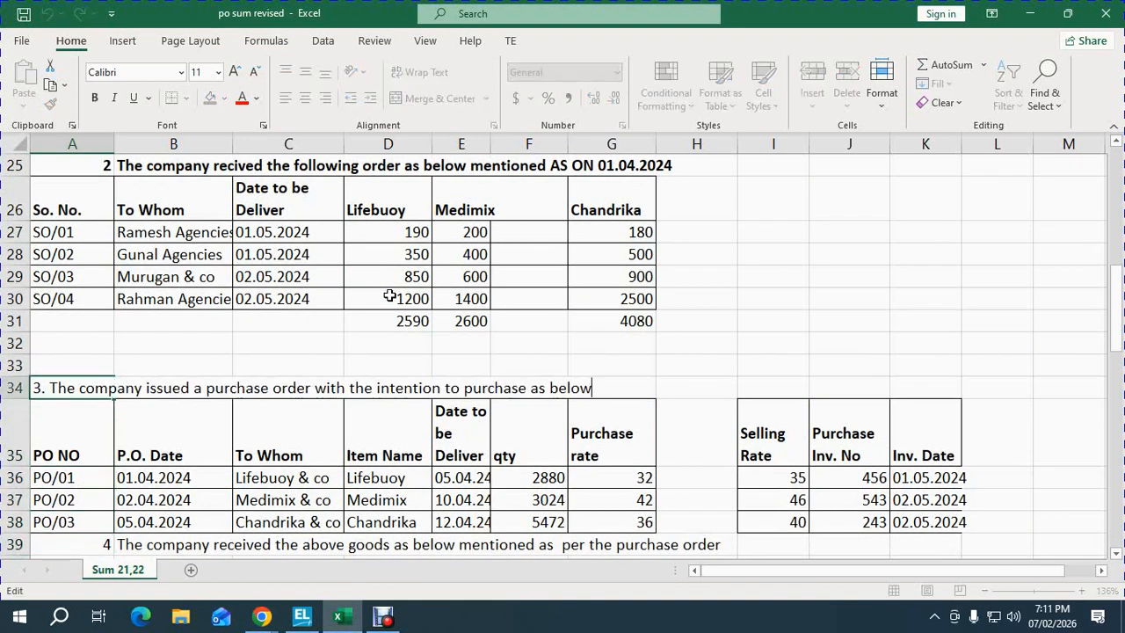
type("MENTIONED")
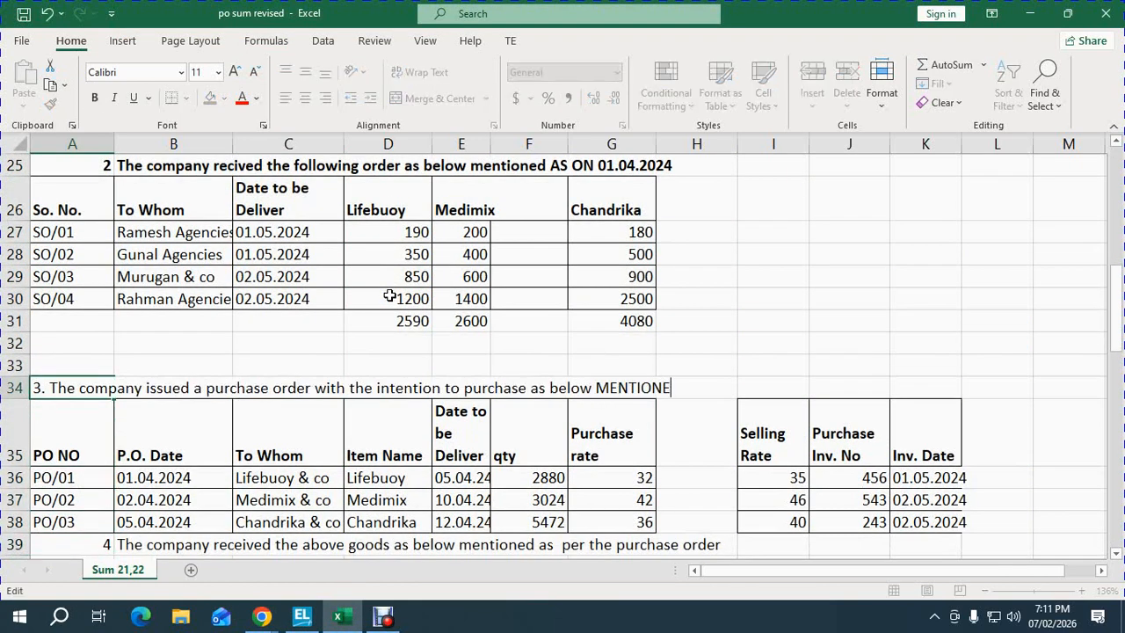
key("BackSpace")
key("BackSpace")
key("BackSpace")
key("BackSpace")
key("BackSpace")
key("BackSpace")
key("BackSpace")
key("BackSpace")
key("BackSpace")
key("BackSpace")
type("mentioned")
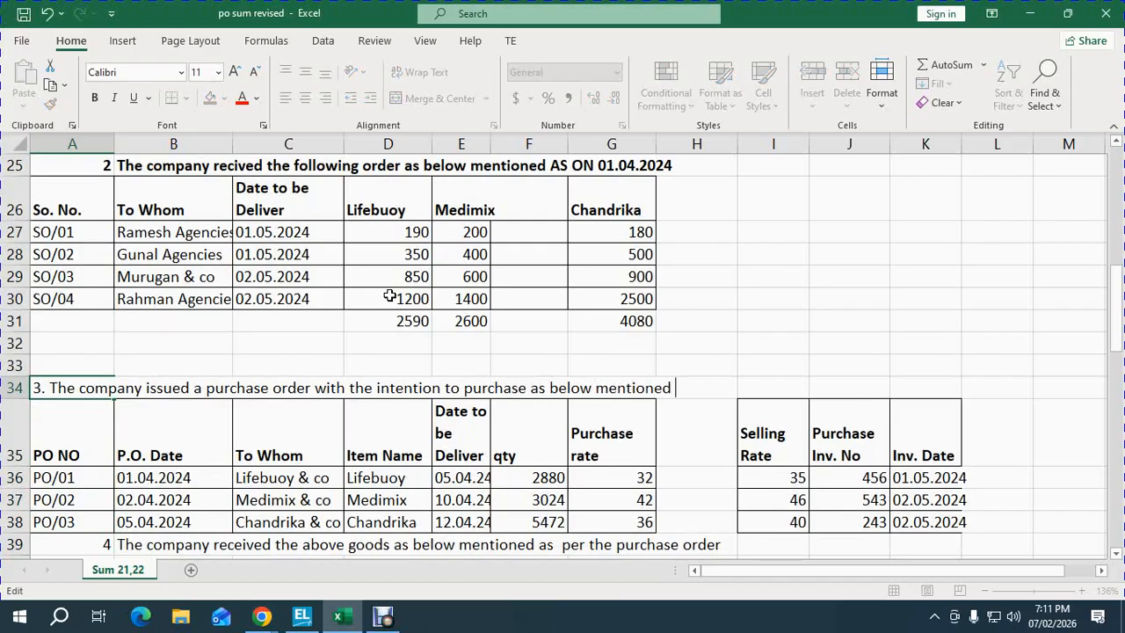
key("Return")
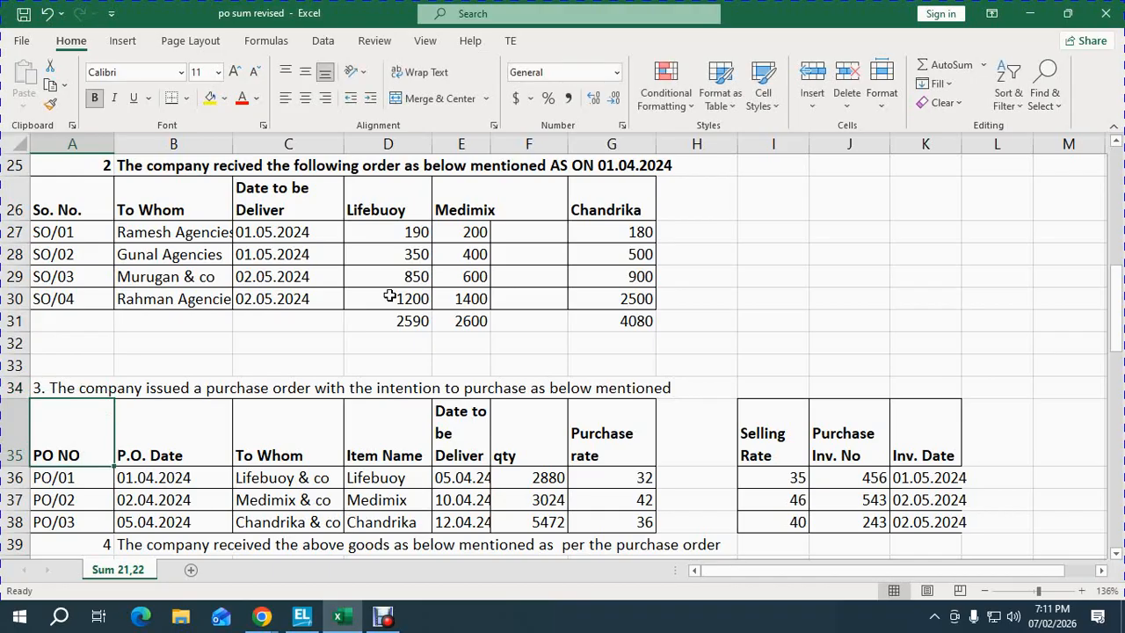
- Review the purchase order rows for suppliers Lifebuoy, Medimix and Chandrika & co
key("Down")
key("Down")
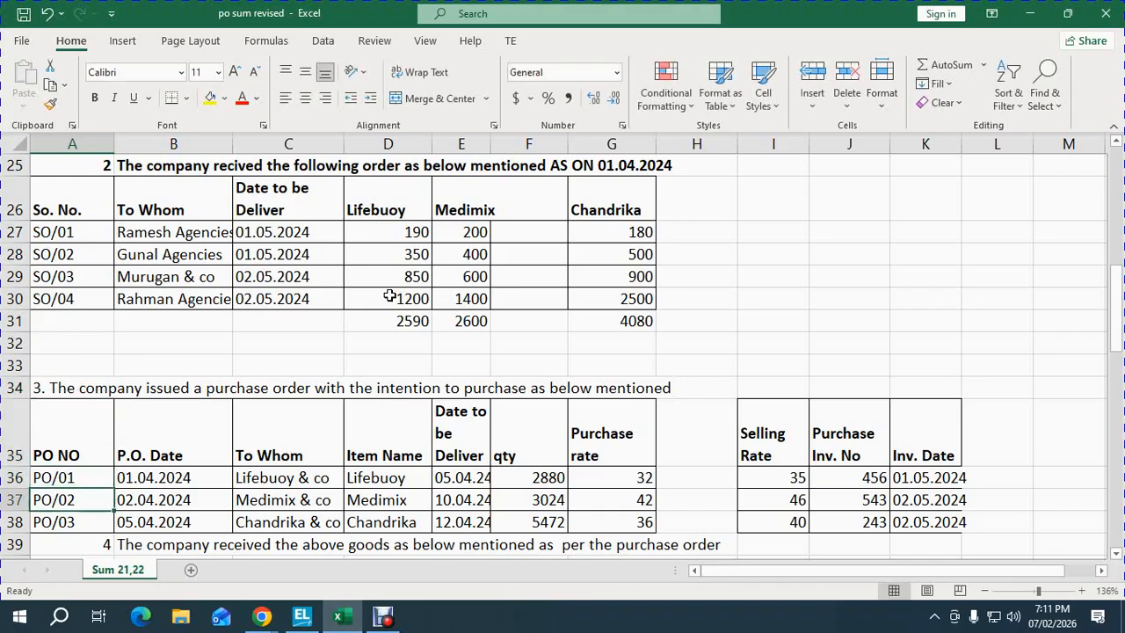
key("Up")
key("Right")
key("Right")
key("Right")
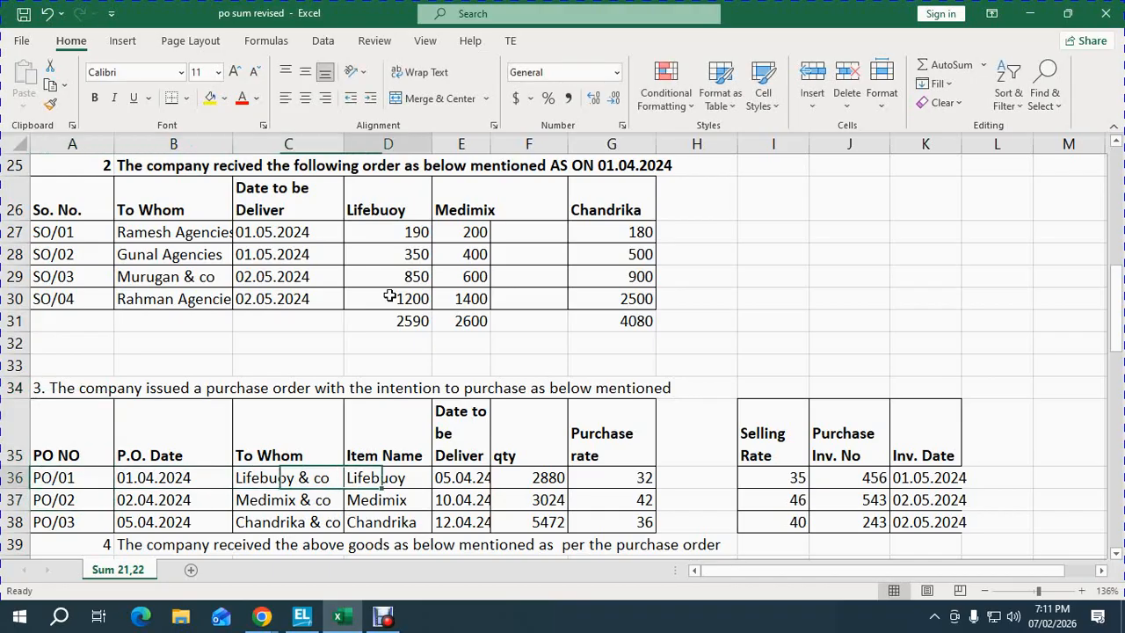
key("Left")
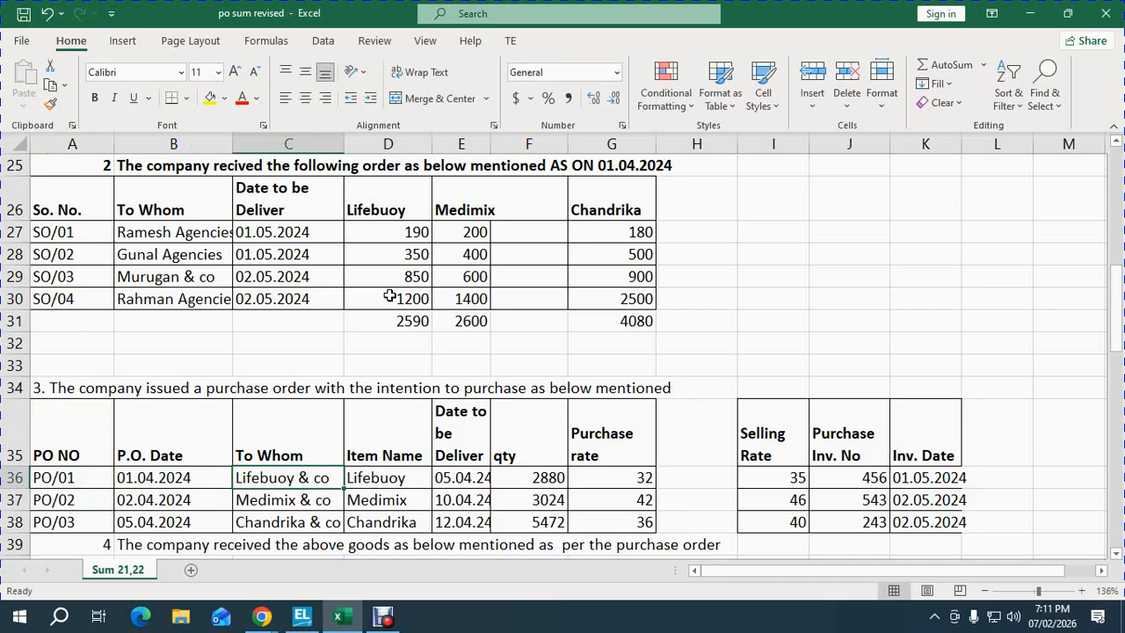
key("Down")
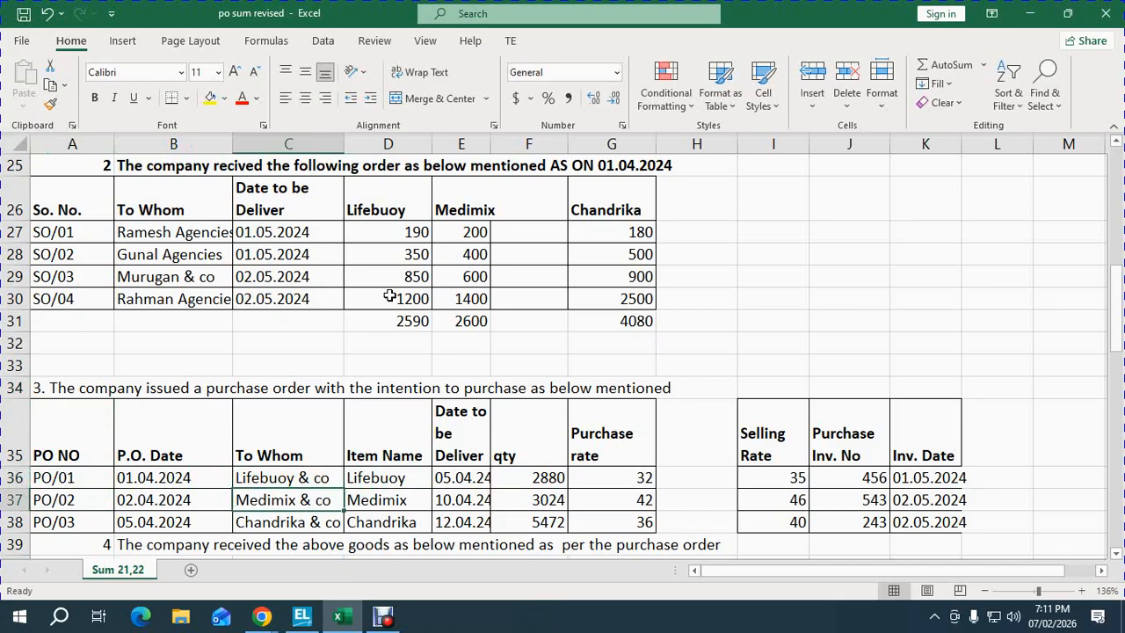
key("Down")
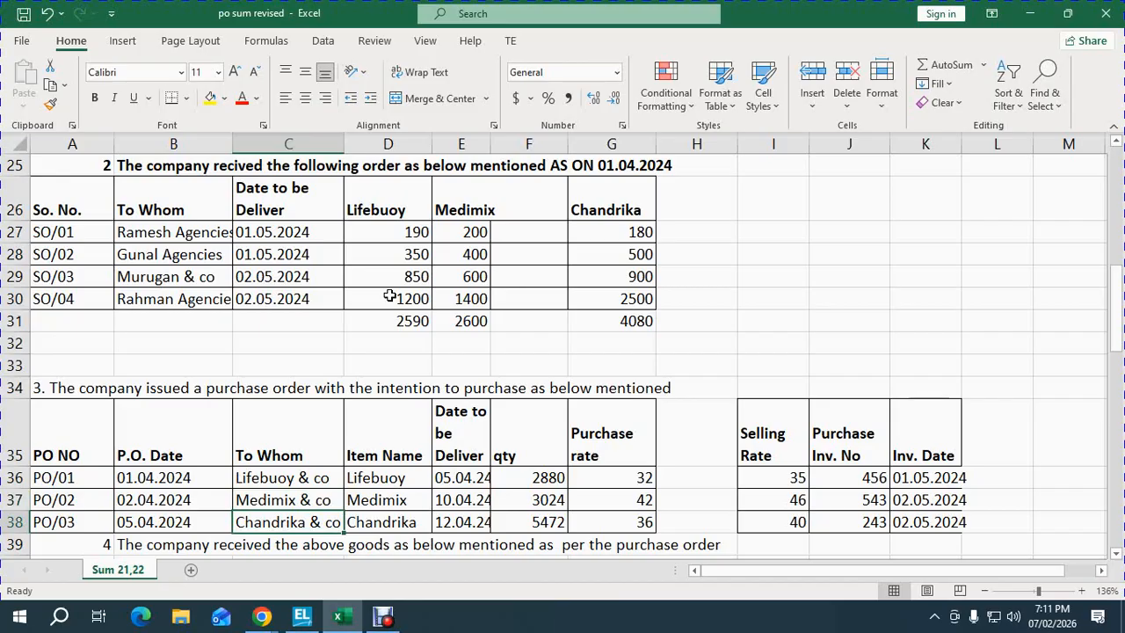
- Enter 02.04.2024 as a purchase order date in the order date column
key("Left")
key("Left")
key("Up")
key("Up")
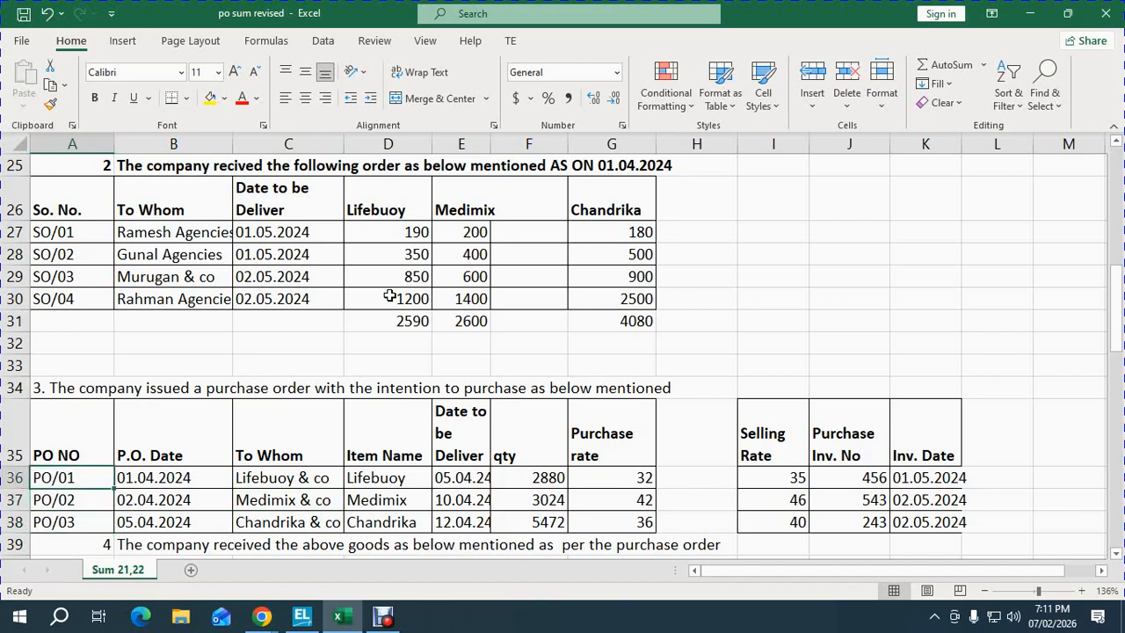
key("Right")
key("Down")
key("Down")
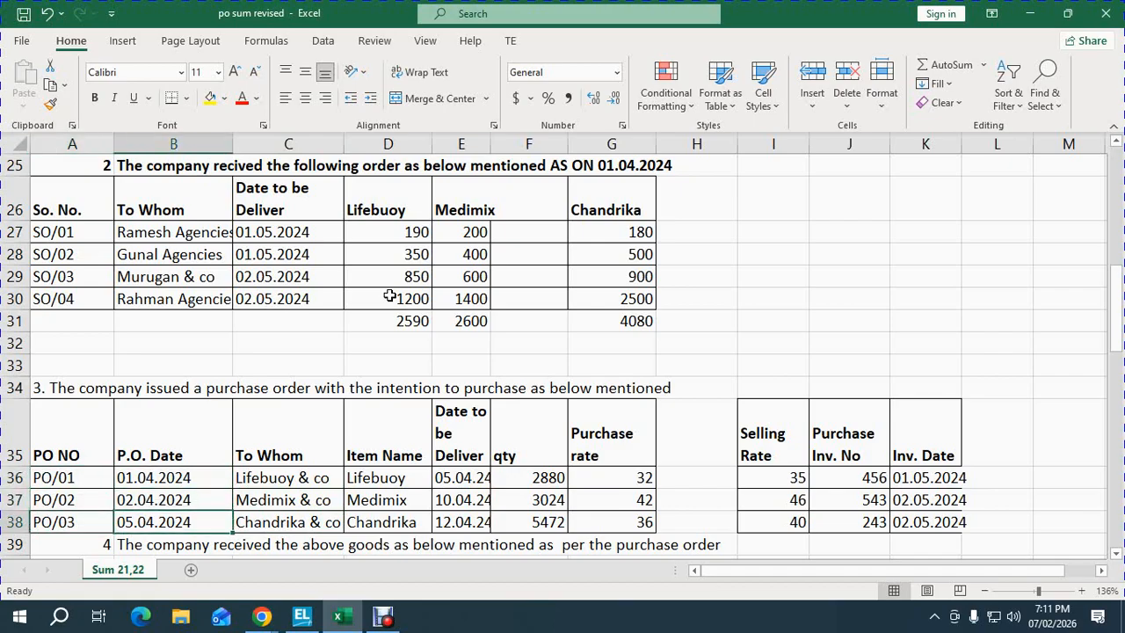
type("02.04.2024")
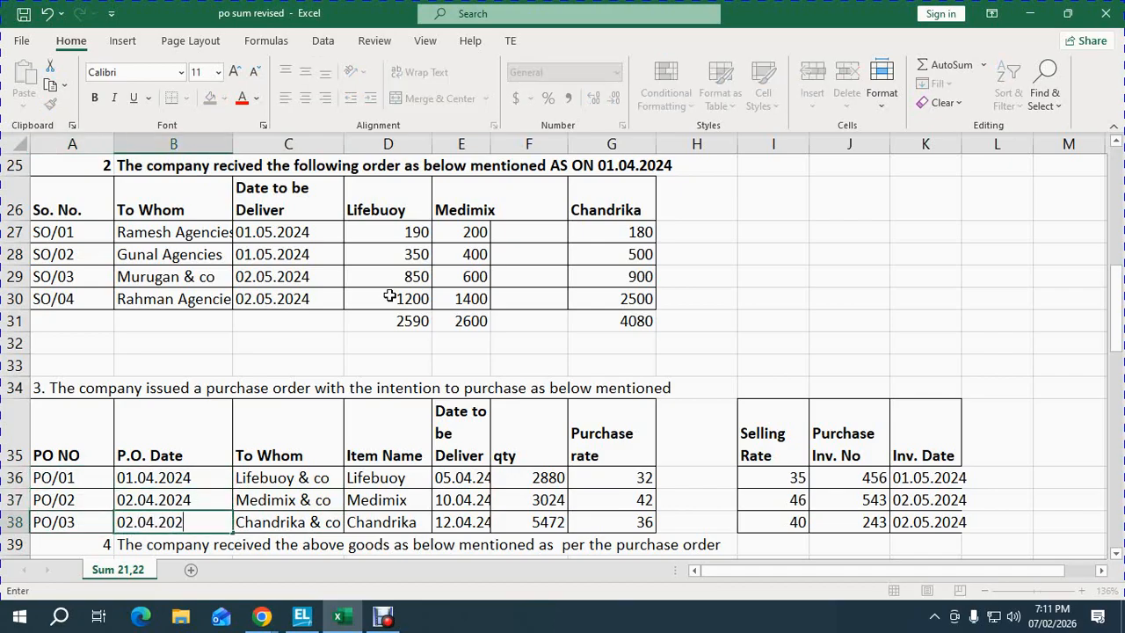
key("Return")
key("Up")
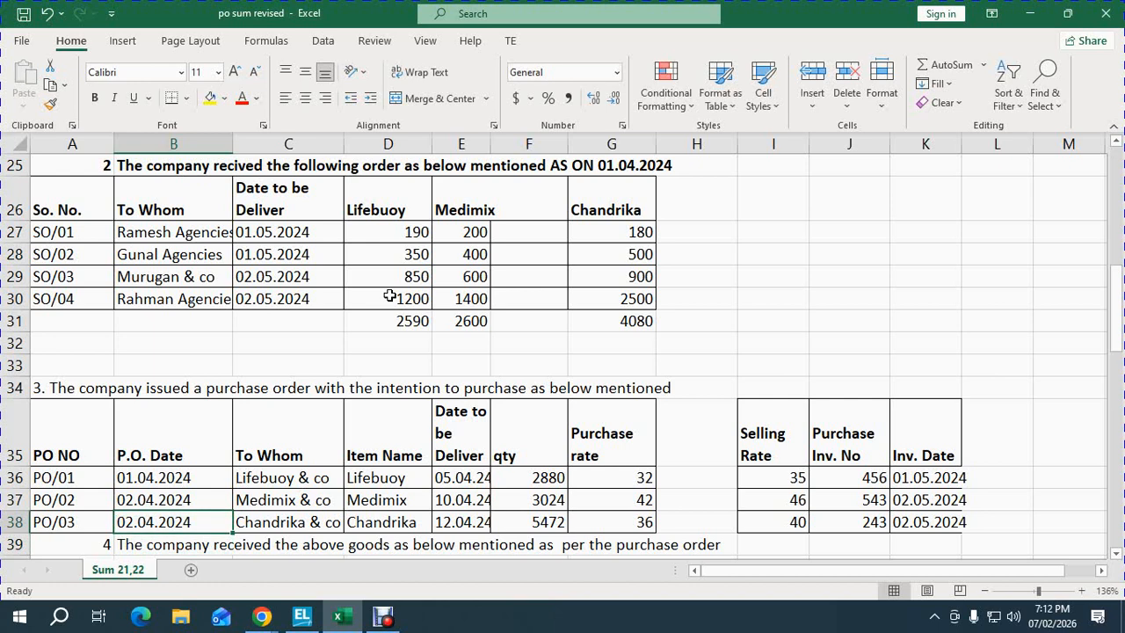
- Set PO/01's delivery date to 01.05.24
key("Up")
key("Right")
key("Right")
key("Right")
key("Up")
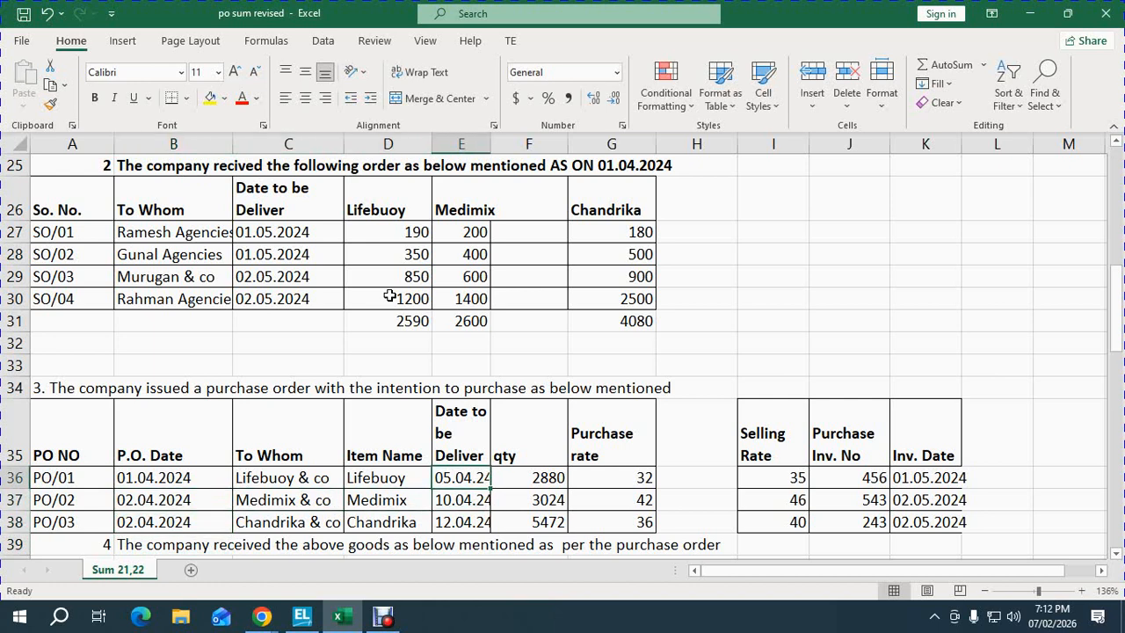
type("01.05.21")
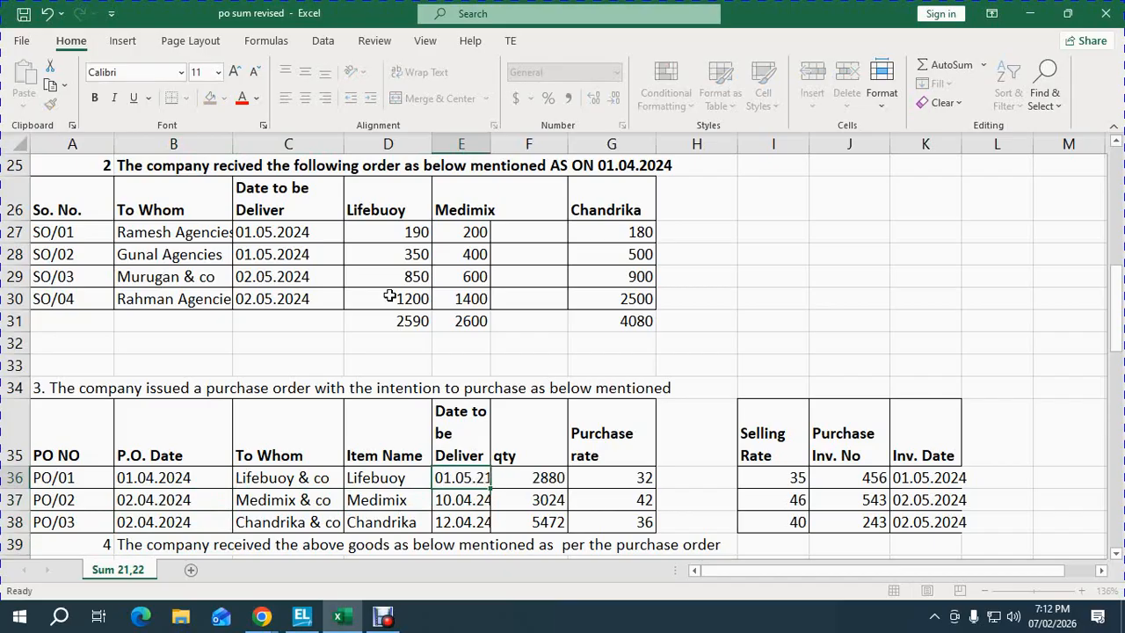
type("4")
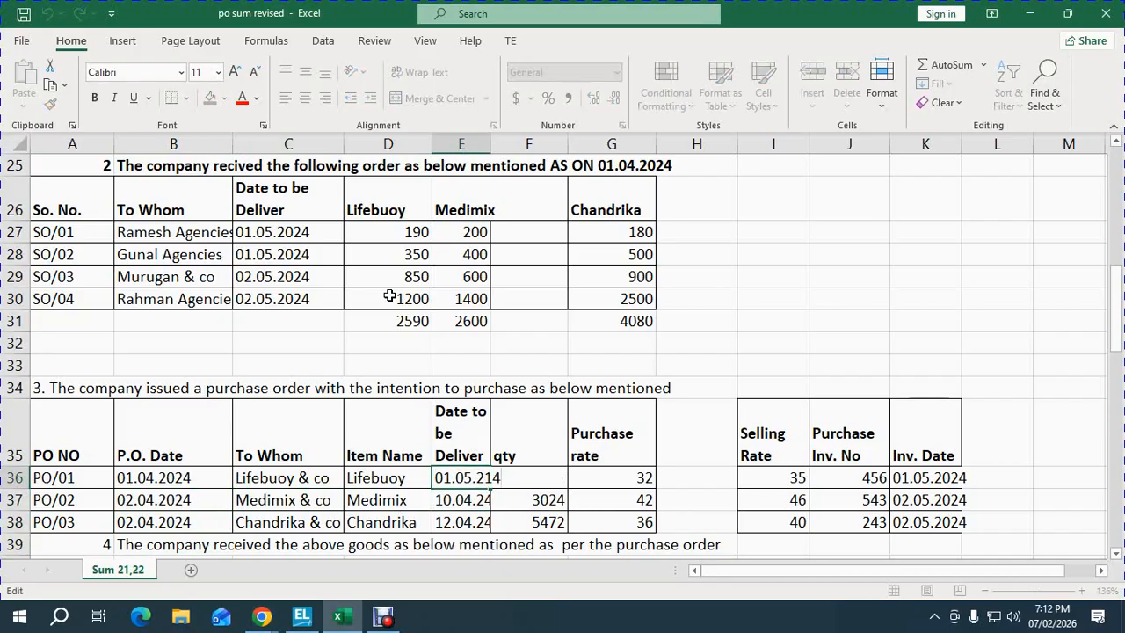
key("BackSpace")
key("Return")
key("Up")
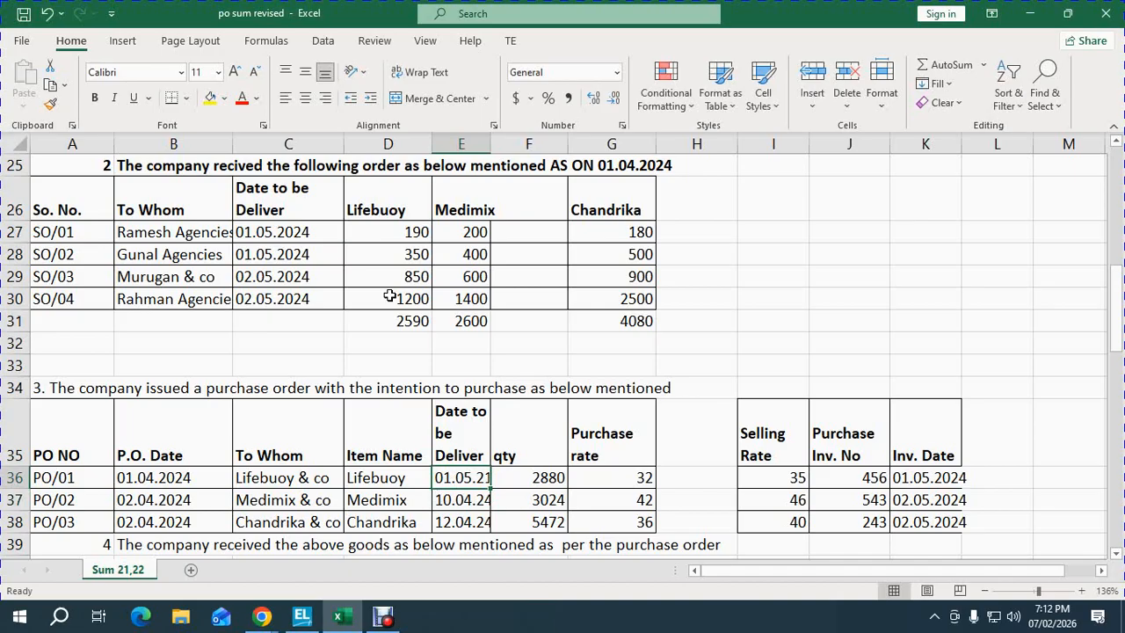
key("F2")
type("4")
key("Return")
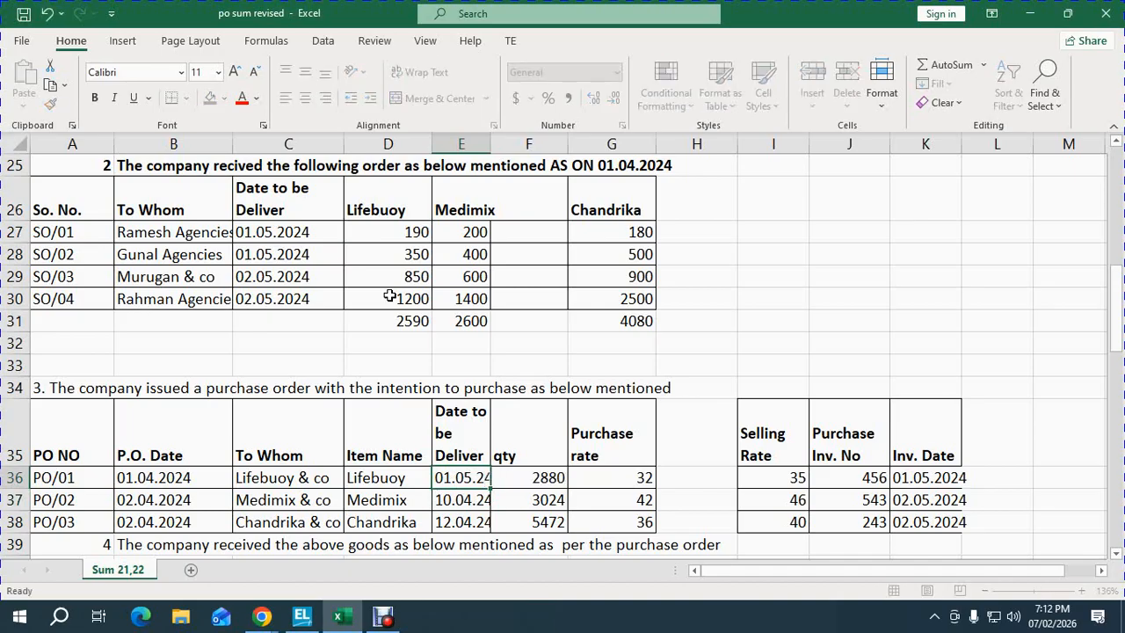
- Copy the 01.05.24 delivery date into PO/02 and PO/03
key("Up")
key("ctrl+c")
key("shift+Down")
key("shift+Down")
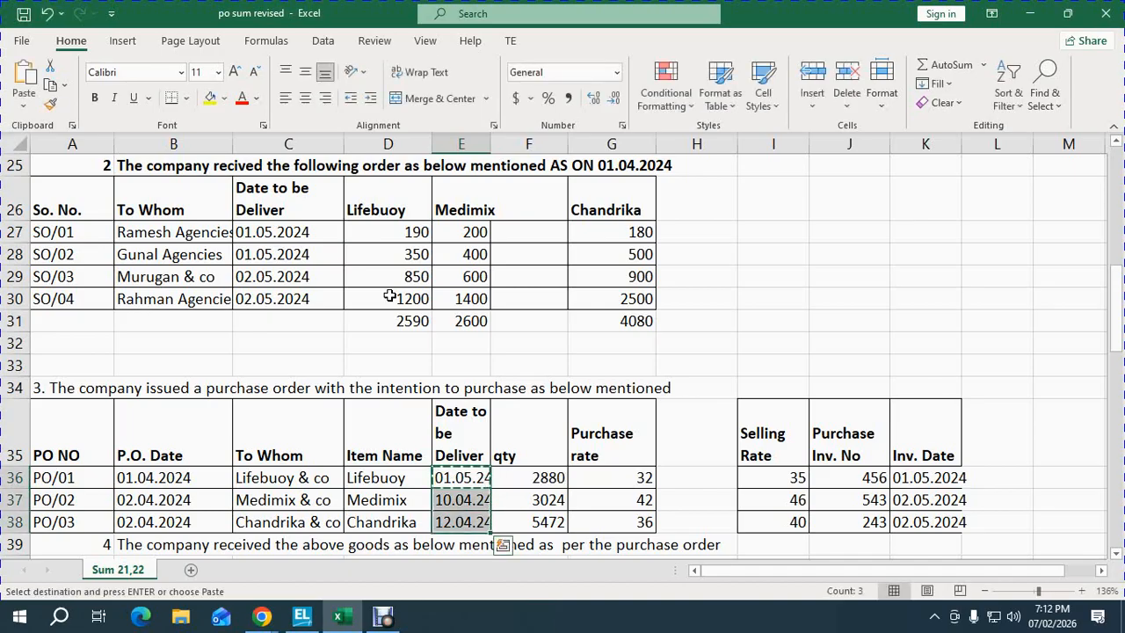
key("Return")
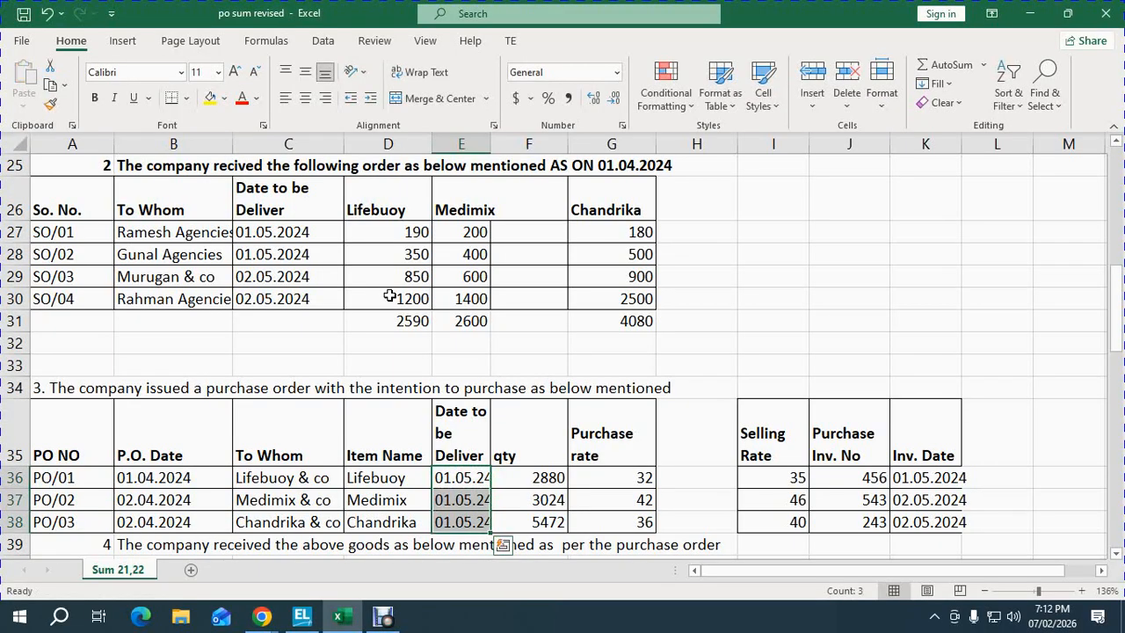
- Check the PO rows, including PO/01's quantity 2880 and rate 32
key("Right")
key("Right")
key("Right")
key("Right")
key("Right")
key("Right")
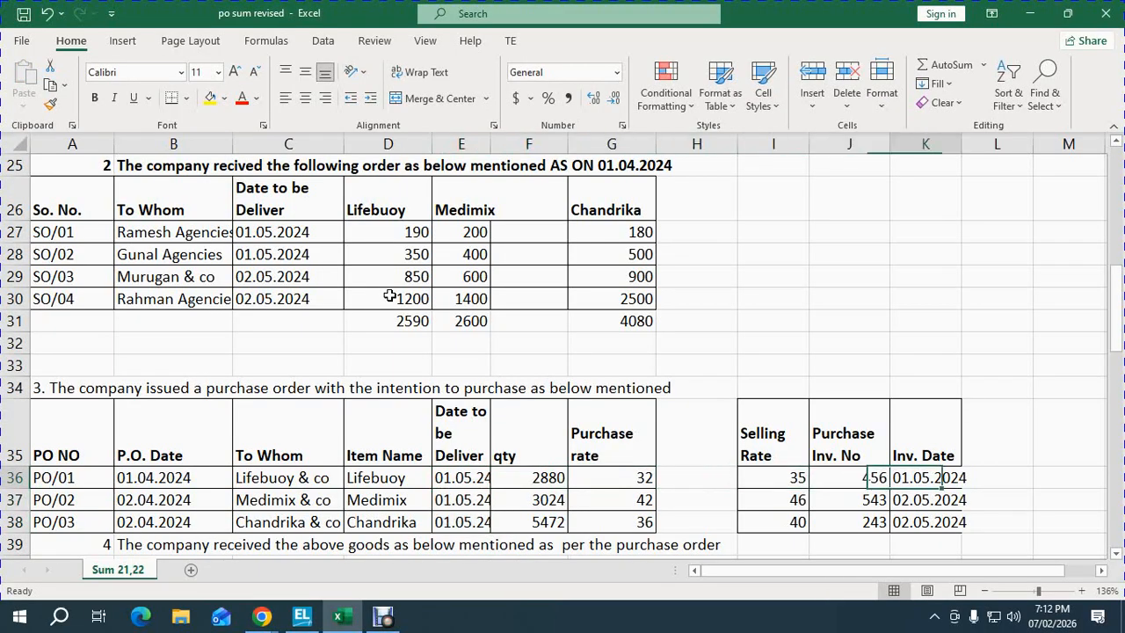
key("Left")
key("Left")
key("Left")
key("Left")
key("Left")
key("Left")
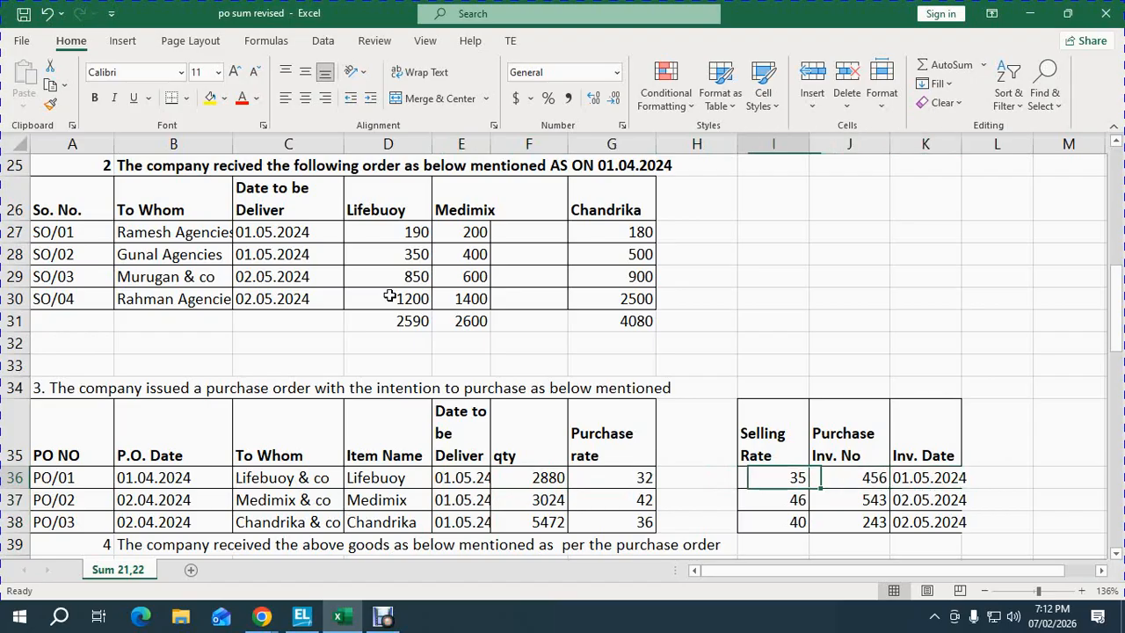
key("Down")
key("Down")
key("Down")
key("Down")
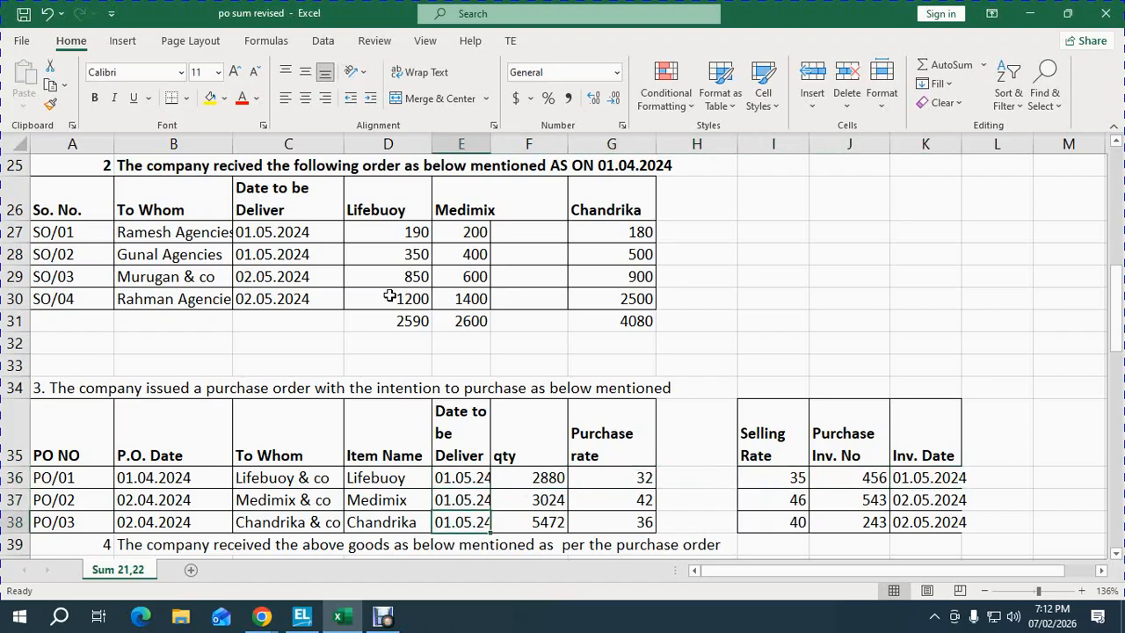
key("Up")
key("Up")
key("Up")
key("Up")
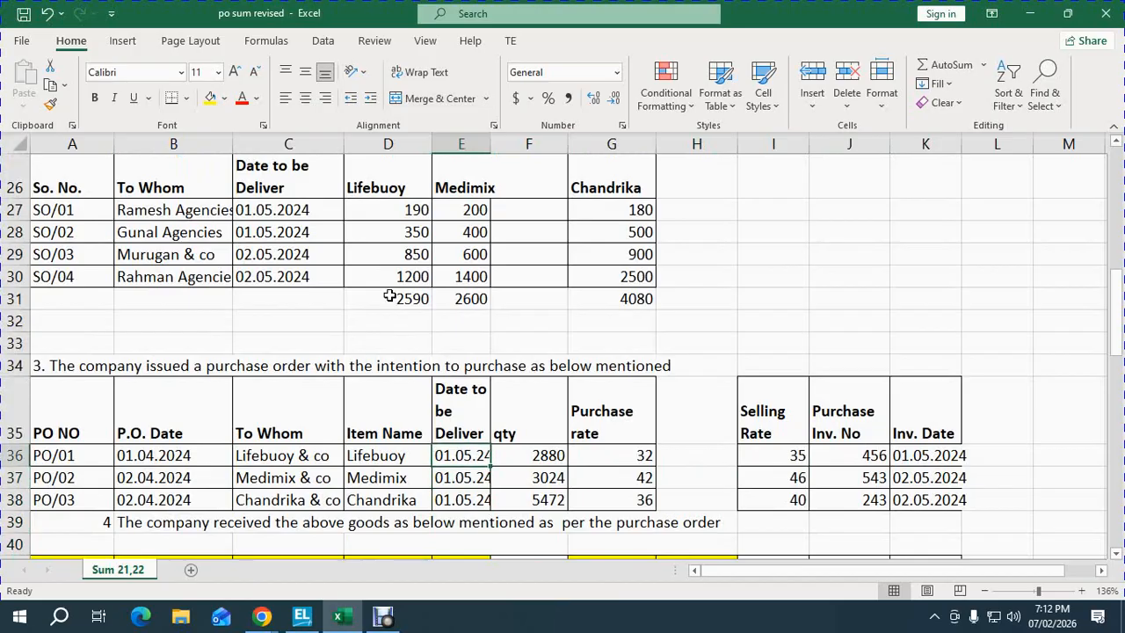
key("Right")
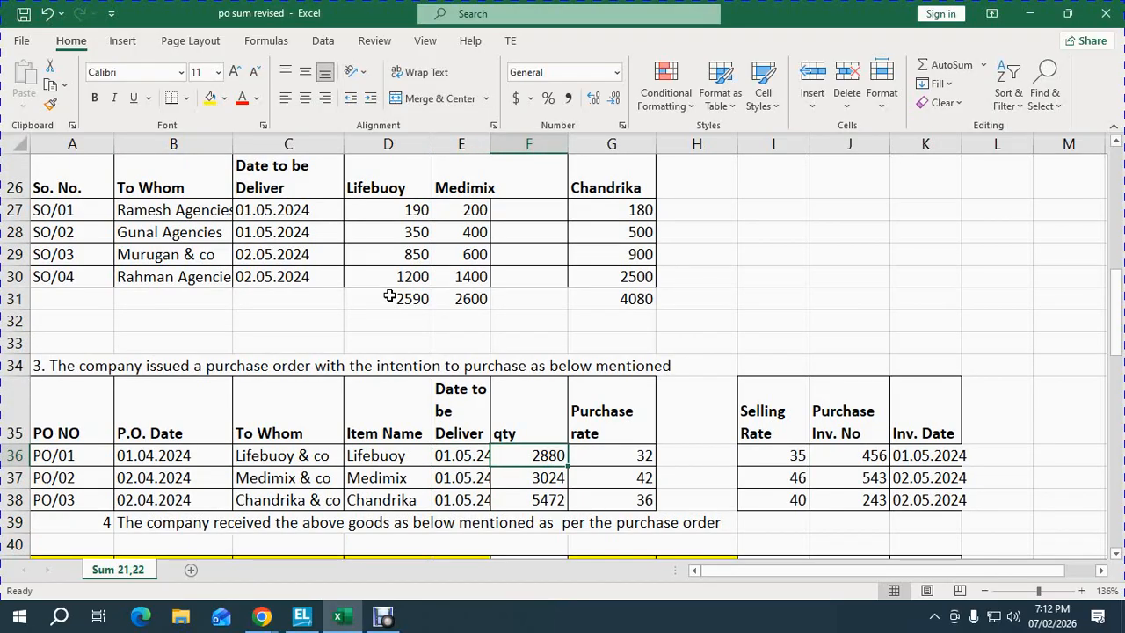
key("Right")
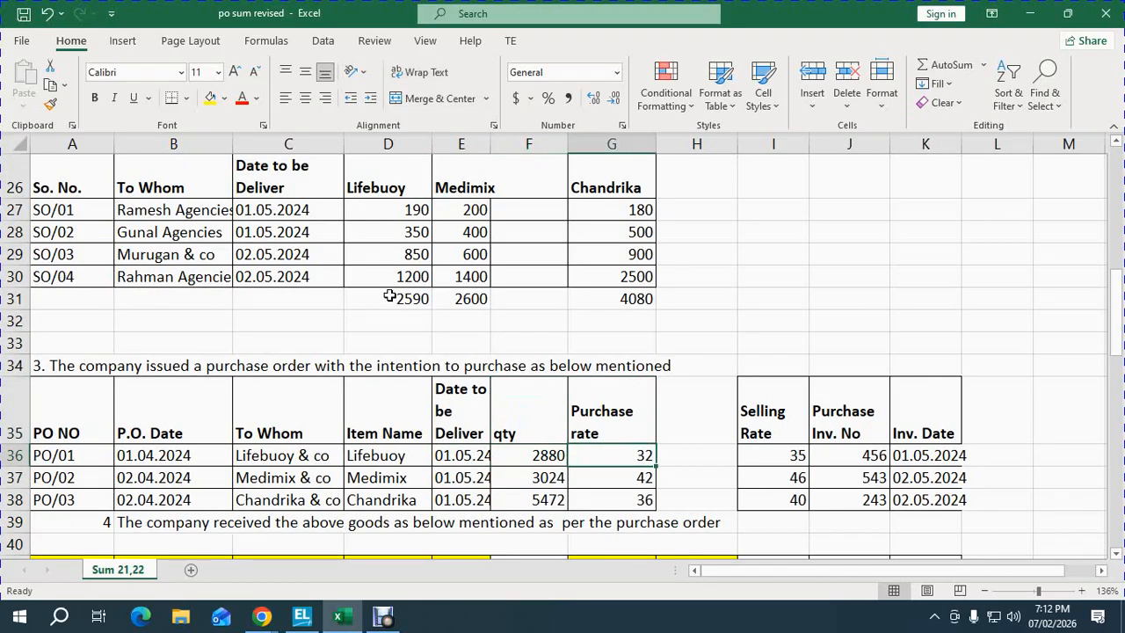
key("Left")
key("Left")
key("Left")
key("Home")
key("Down")
key("Down")
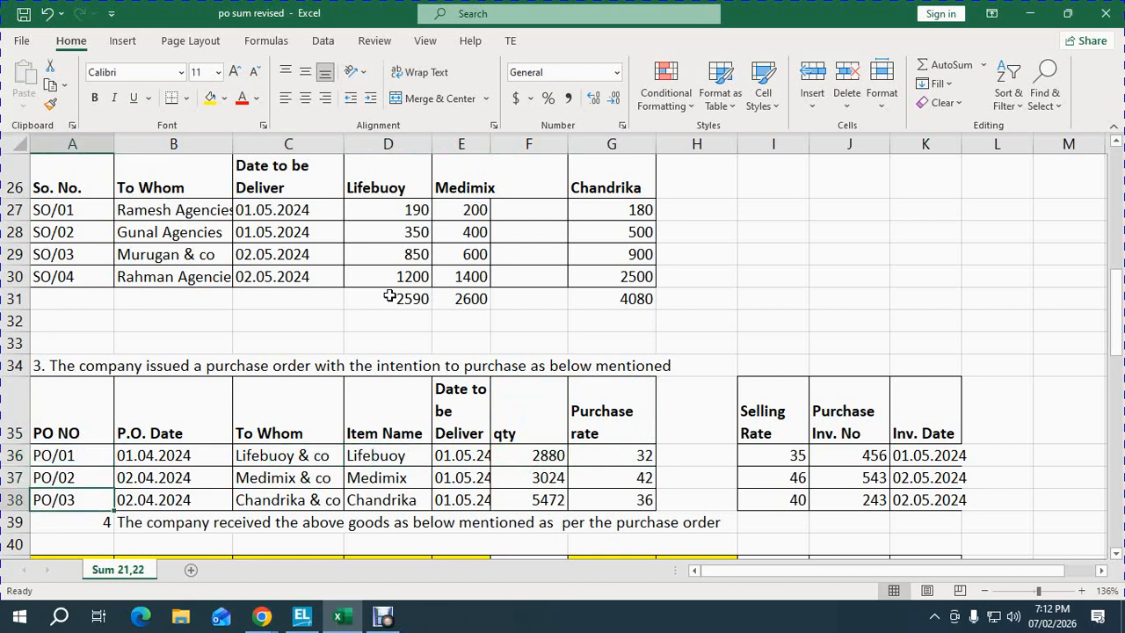
key("Down")
key("Down")
key("Up")
key("Up")
- Start a Purchase Order voucher in TallyPrime using the GST LOCAL PURCHASE class
mouse_move(302, 615)
left_click(293, 543)
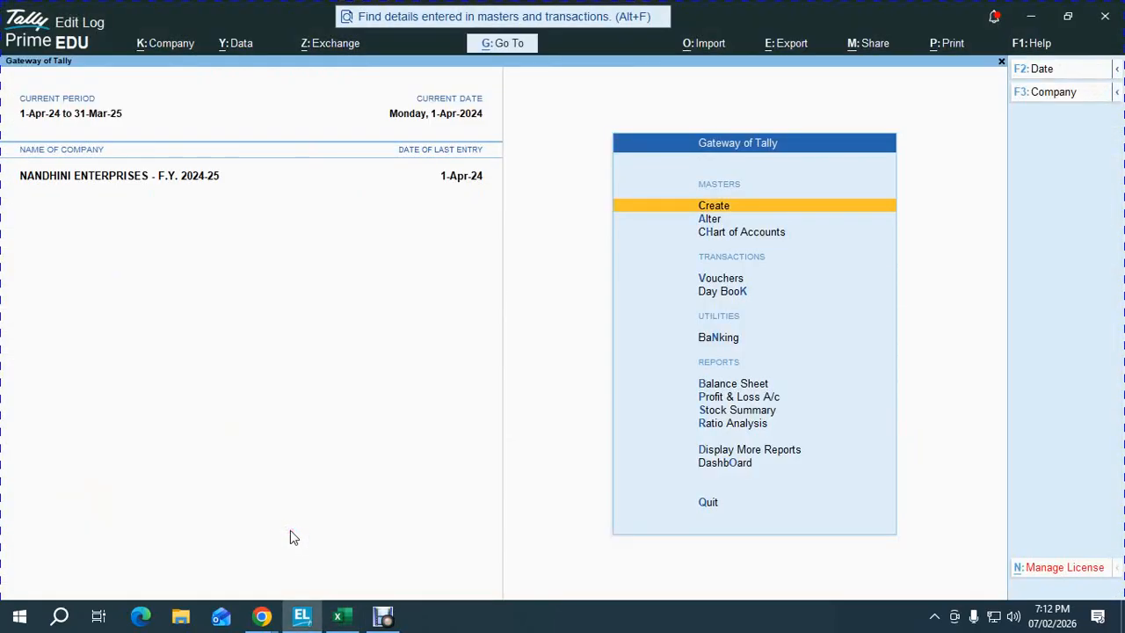
key("v")
left_click(291, 532)
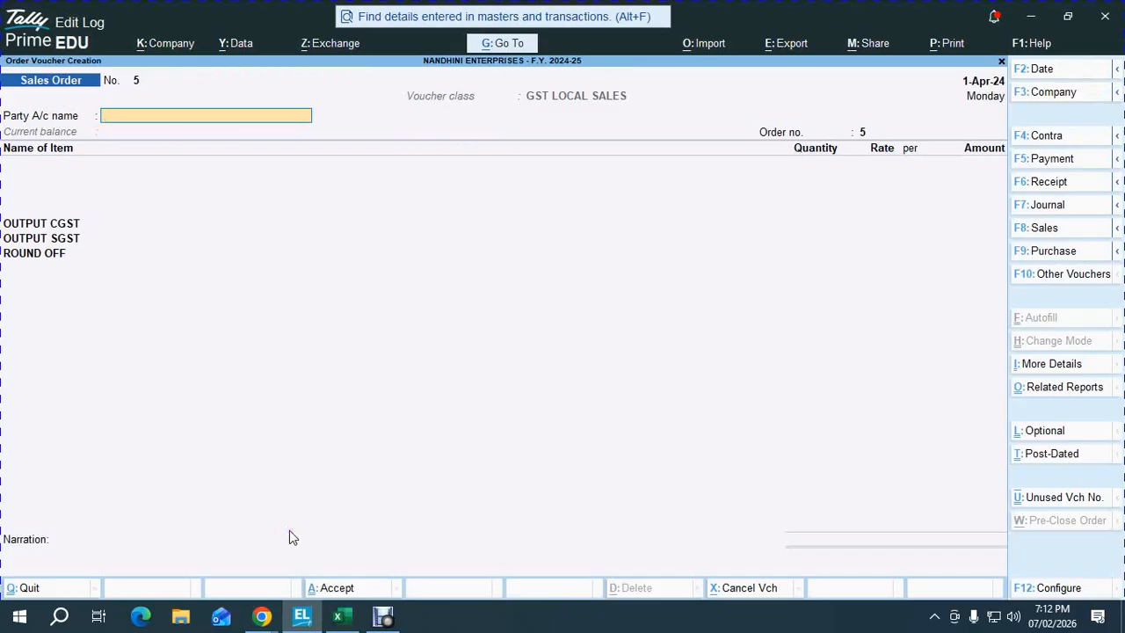
key("F10")
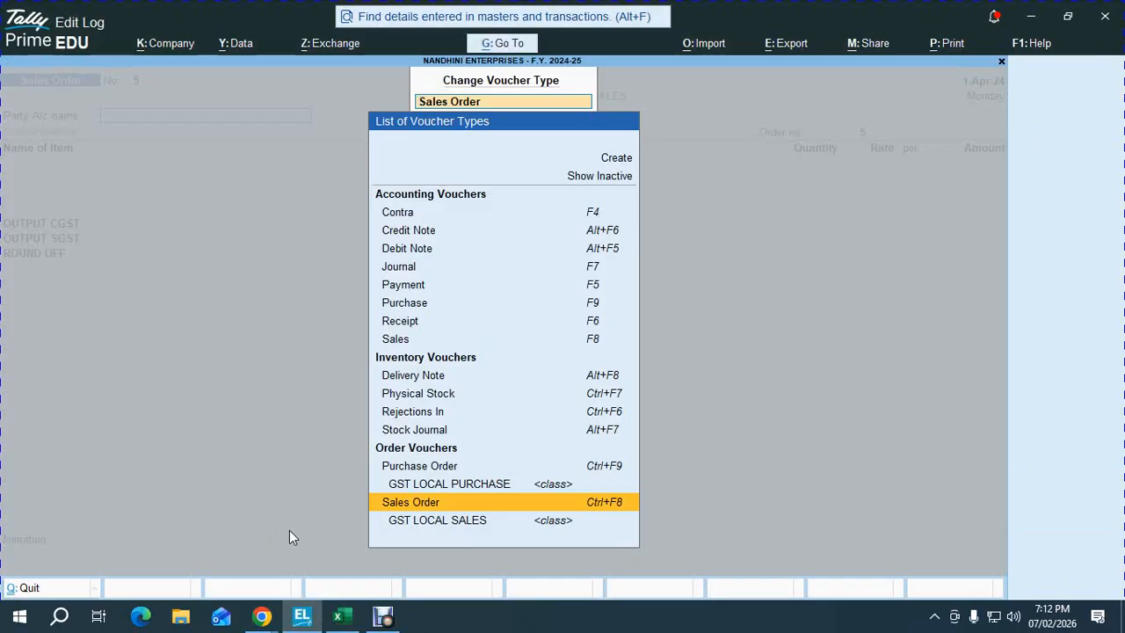
key("Up")
key("Up")
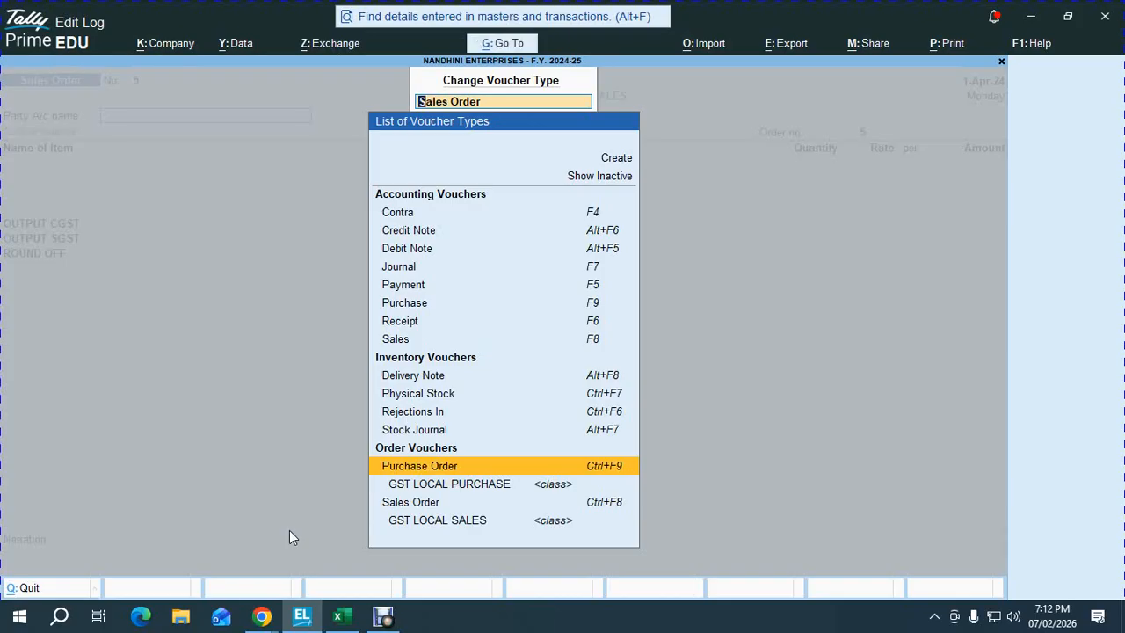
key("Return")
key("Down")
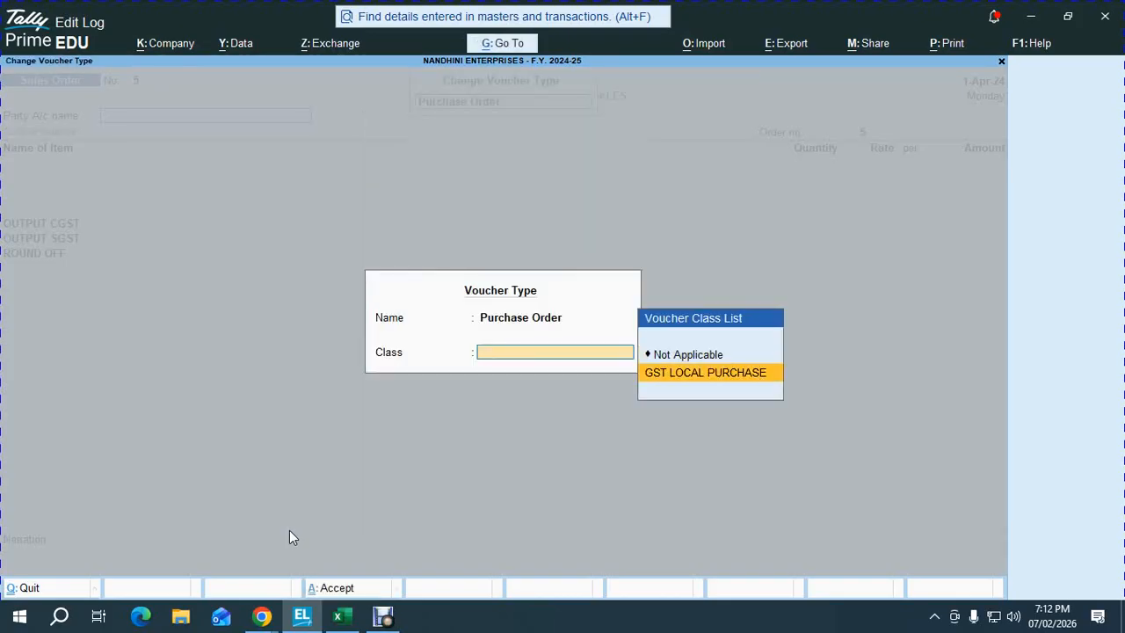
key("Return")
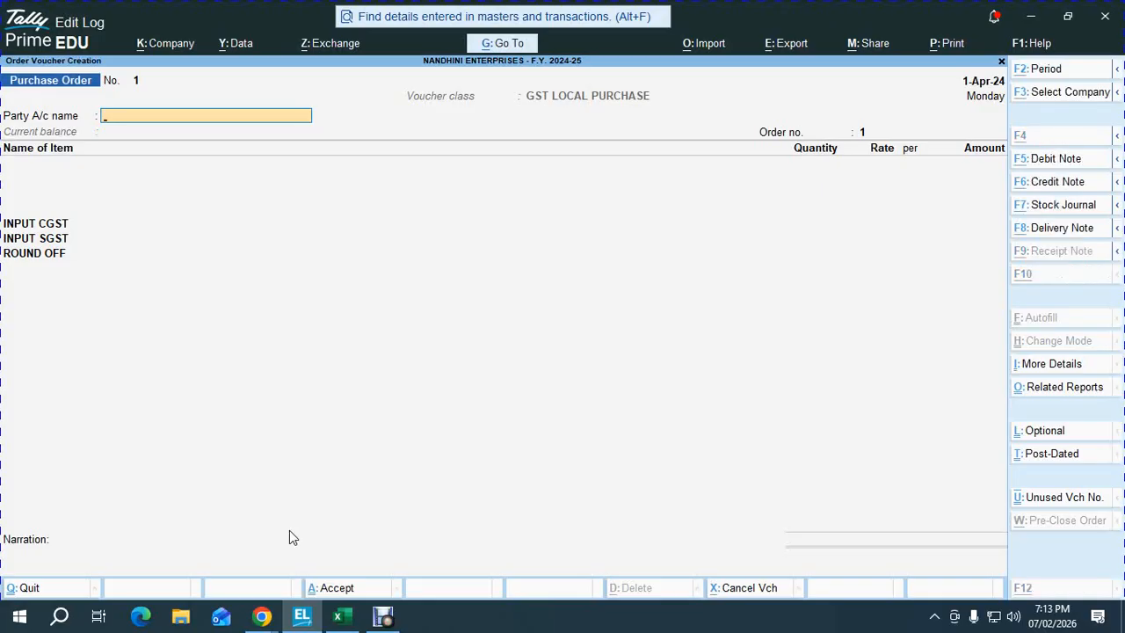
- Check the PO/01 row in the Excel purchase order table
key("alt+Tab")
key("Up")
key("Up")
key("Right")
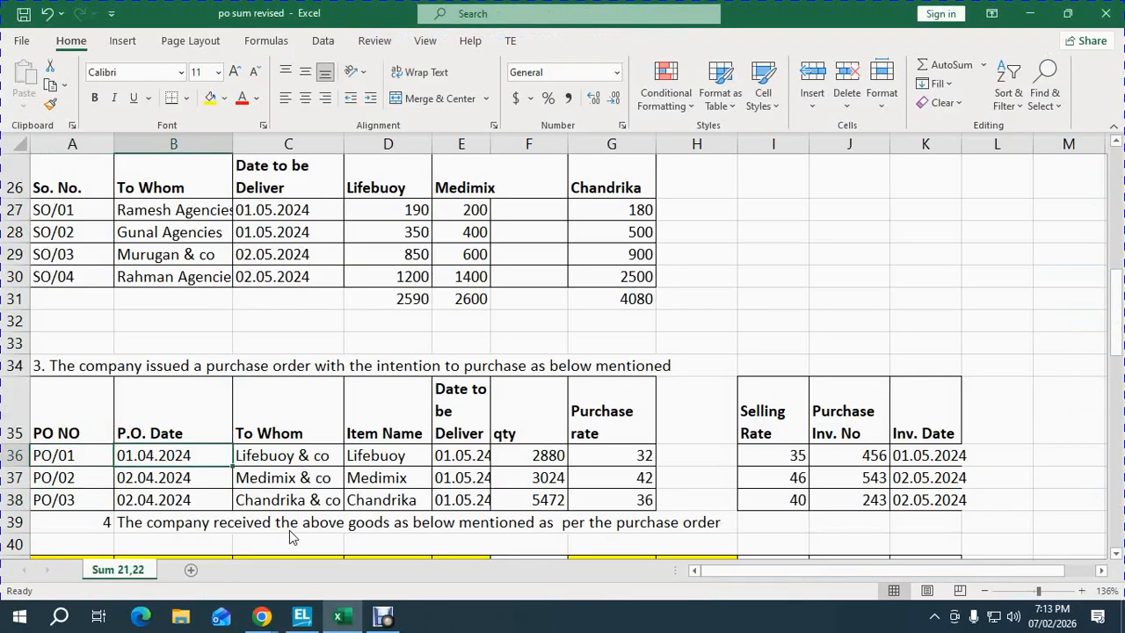
key("shift+space")
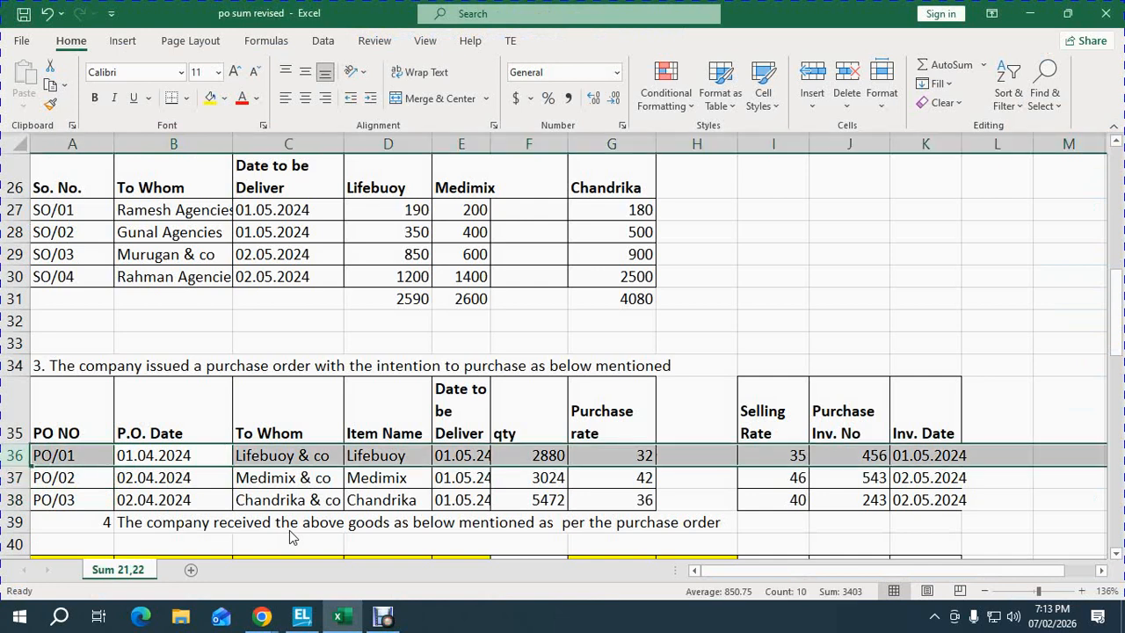
key("alt+Tab")
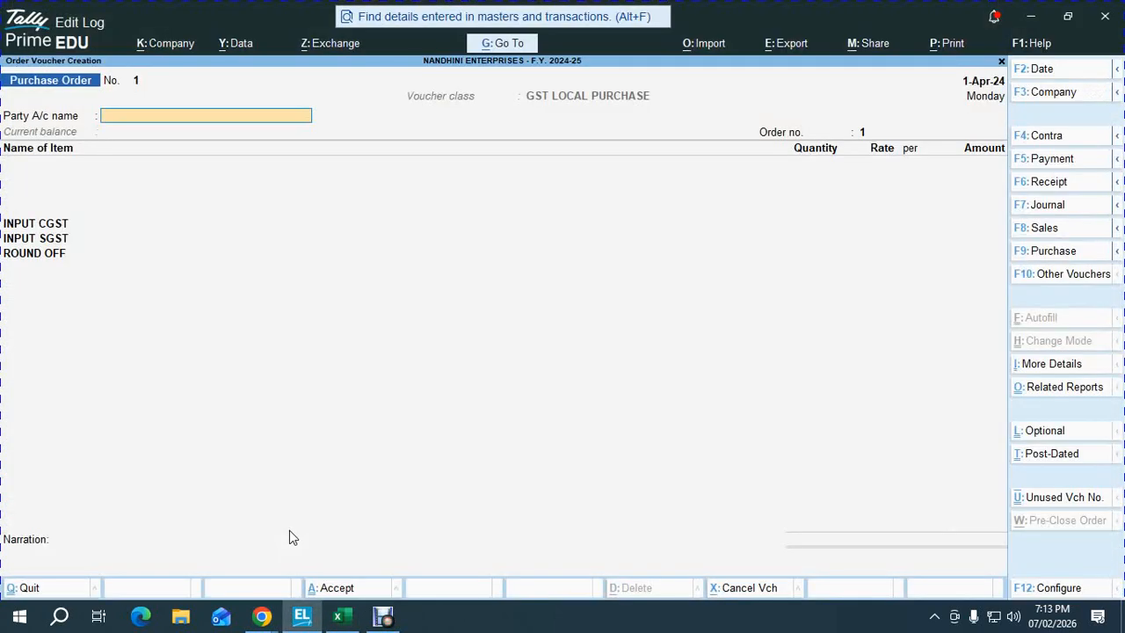
key("alt+Tab")
key("alt+Tab")
- Create a new party ledger named LIFEBOUY & OC
type("li")
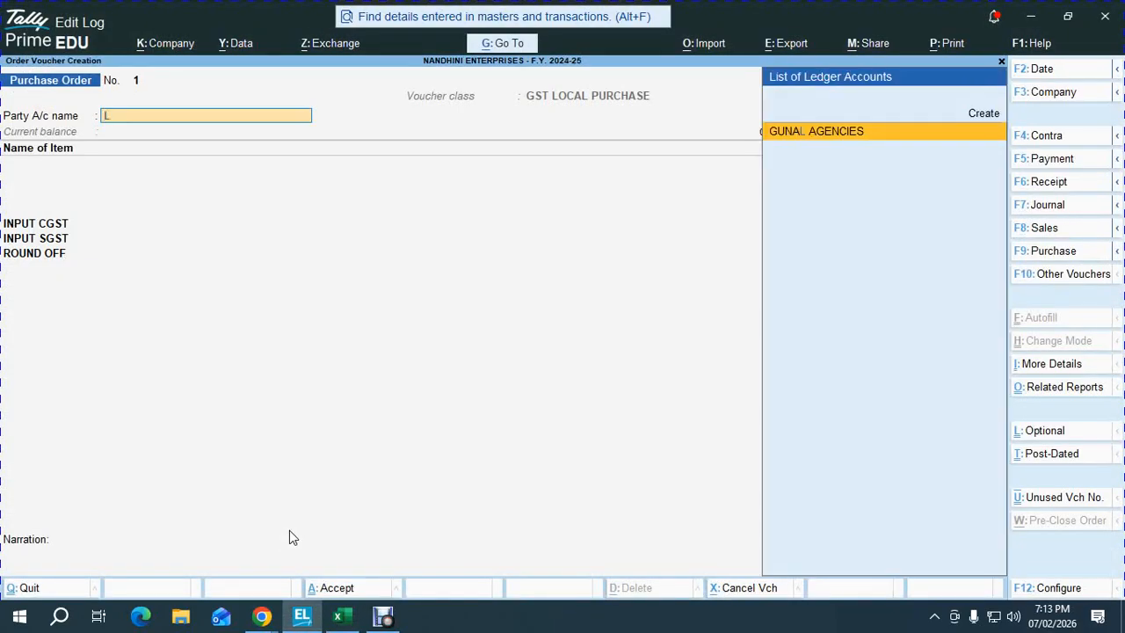
key("BackSpace")
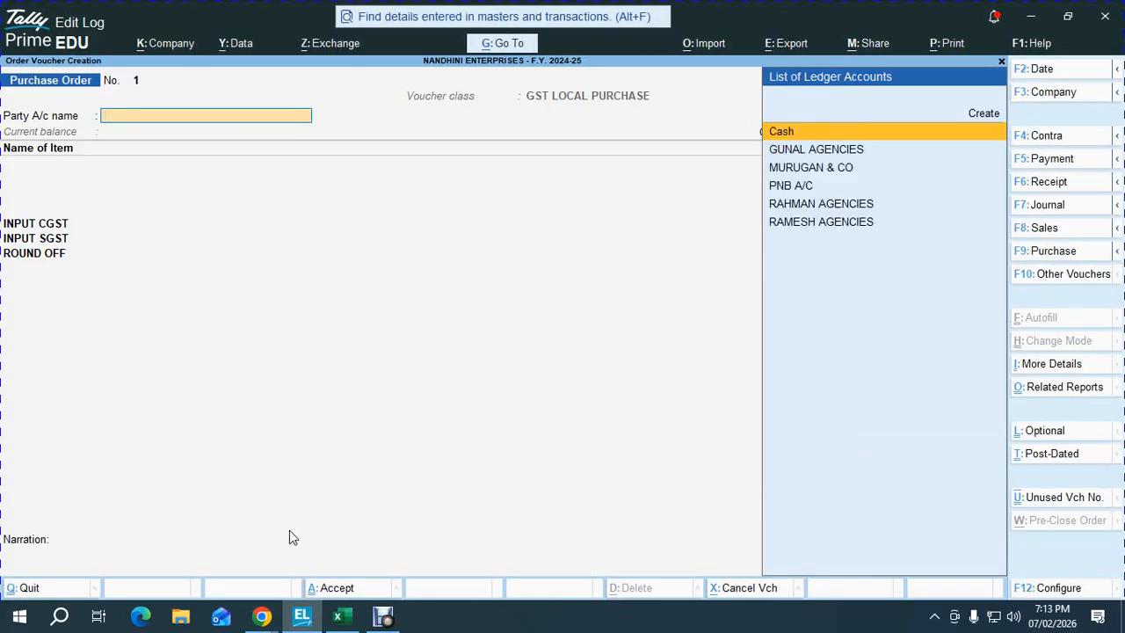
key("alt+c")
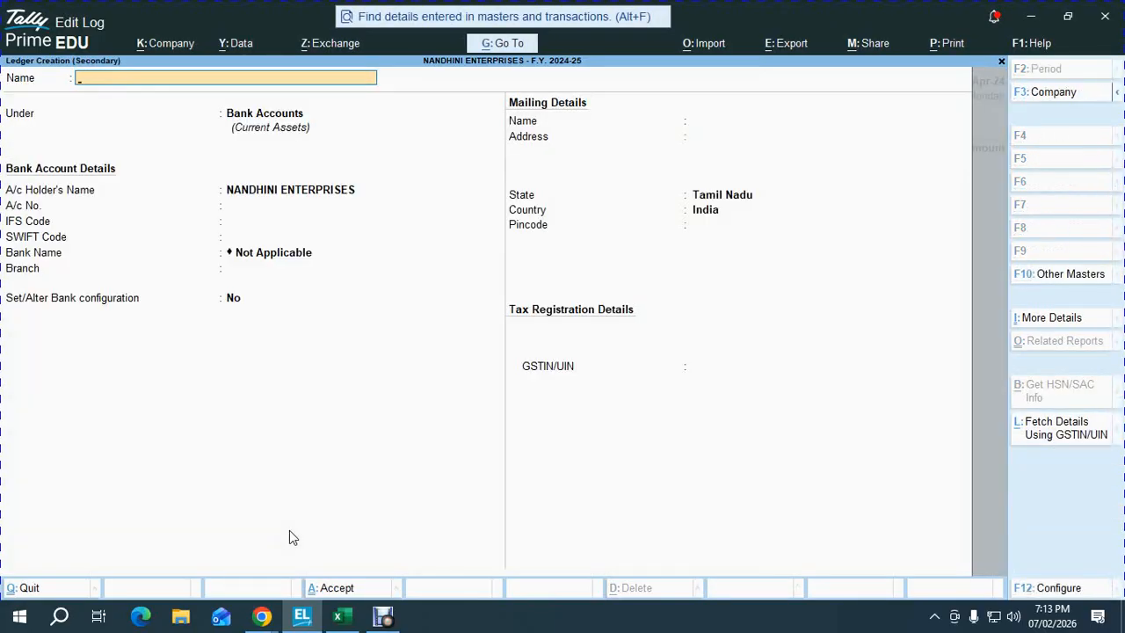
key("alt+Tab")
key("alt+Tab")
type("Lifebo")
type("uy & Cp")
key("BackSpace")
key("BackSpace")
type("c")
key("BackSpace")
type("Co")
key("Escape")
type("LIFEBOUY & OC")
key("Return")
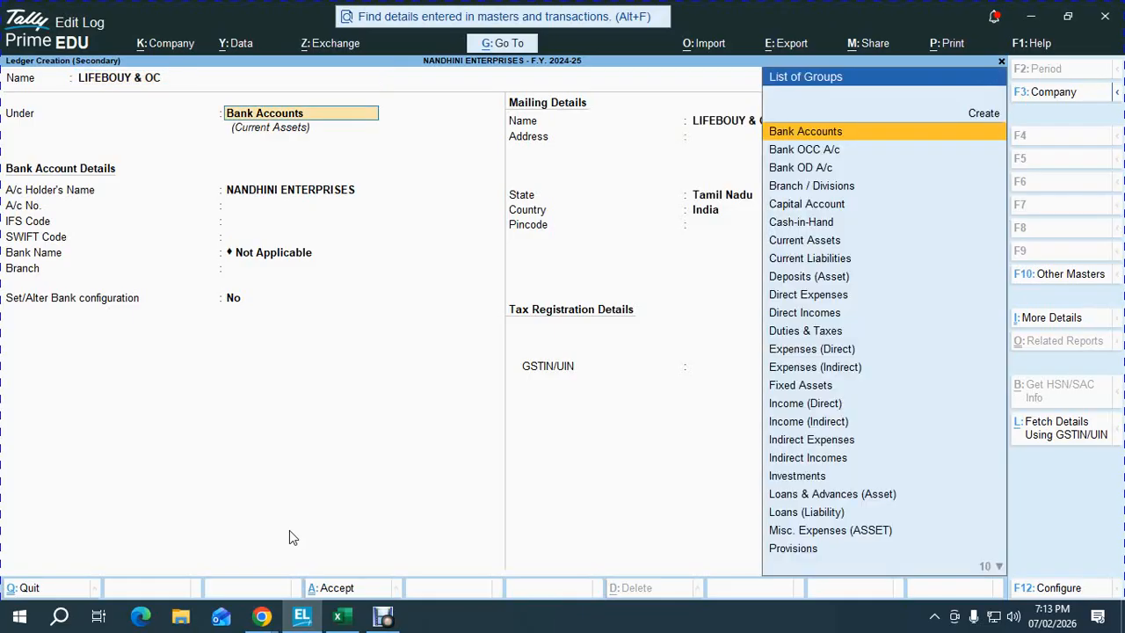
- Put the ledger under Sundry Creditors with a 15-day credit period and accept it
type("sund")
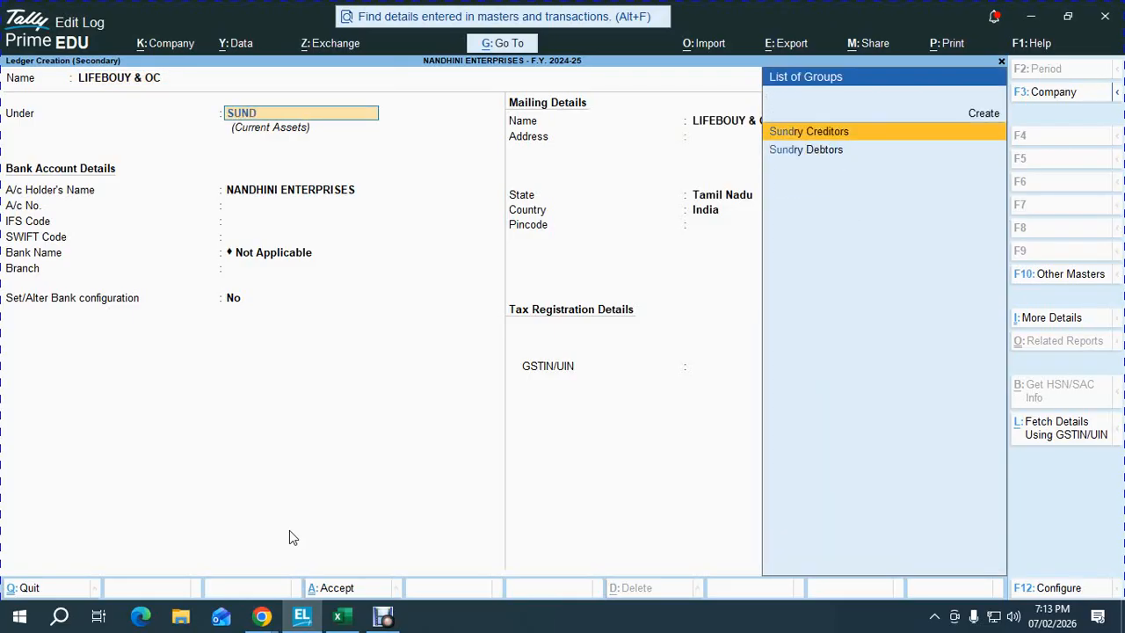
key("Return")
key("Return")
type("15")
key("Return")
key("Return")
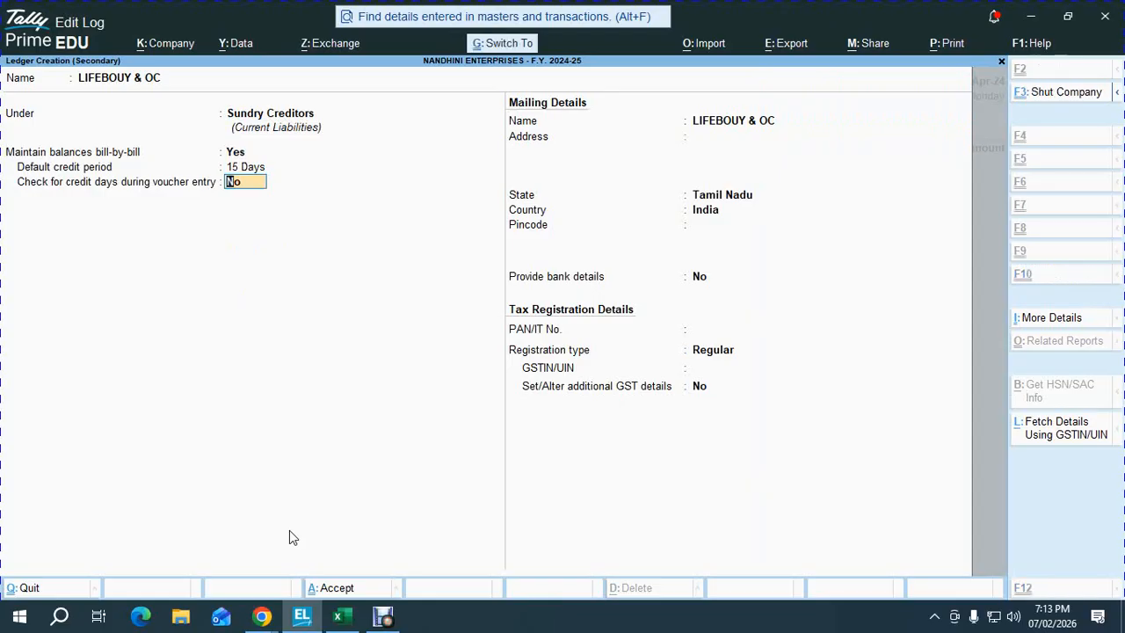
key("ctrl+a")
key("ctrl+a")
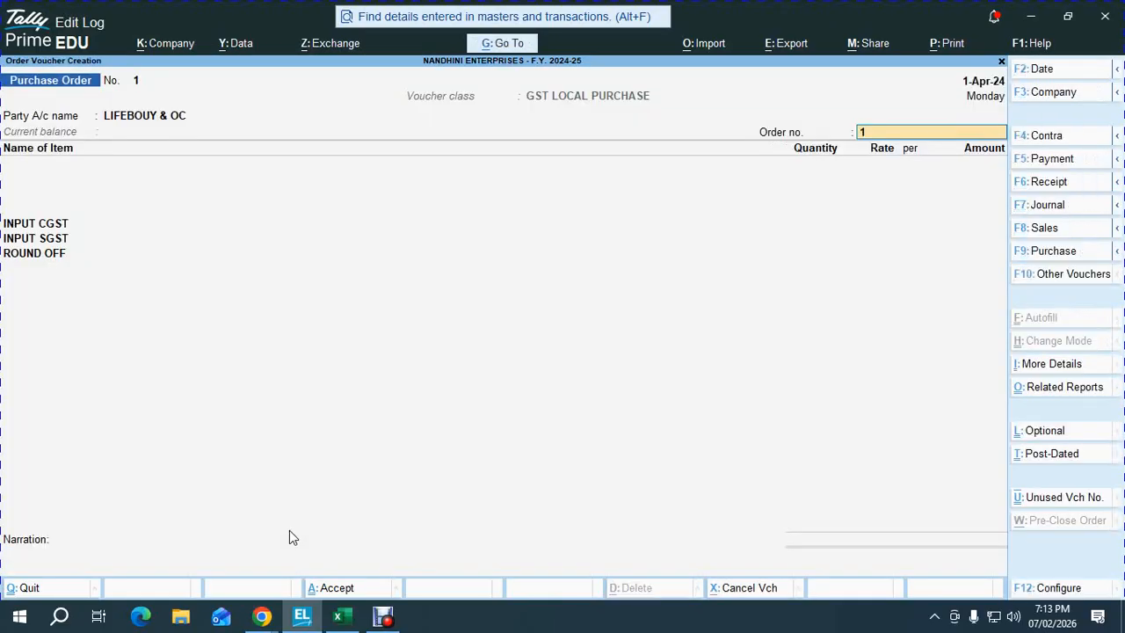
- Enter order number PO/01 and choose LIFEBUOY as the ordered item
key("alt+Tab")
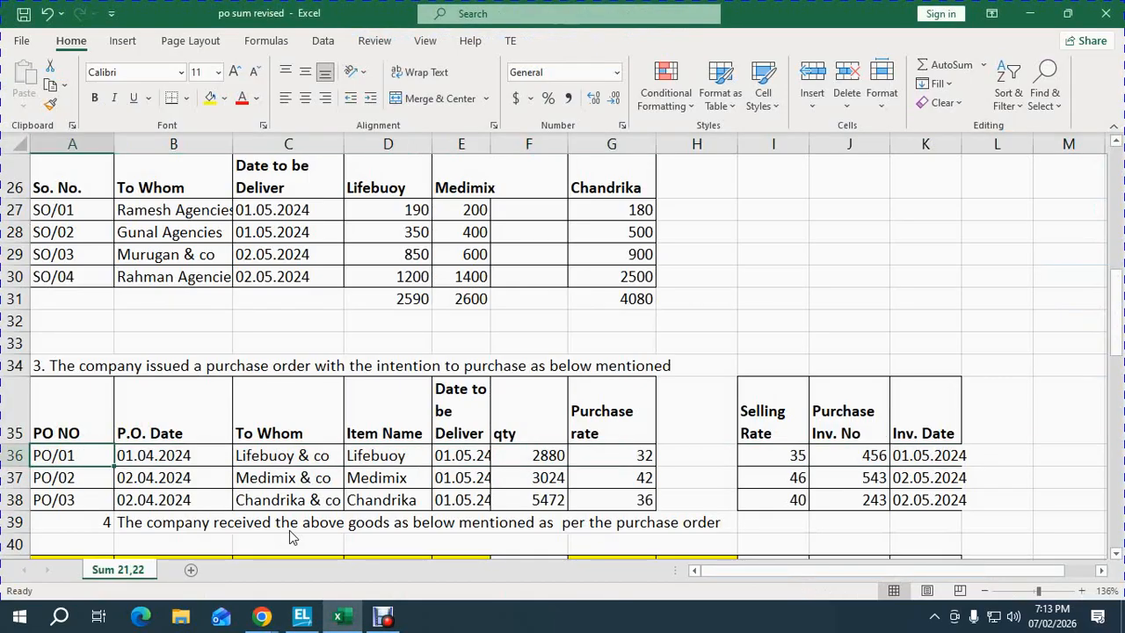
key("alt+Tab")
type("PO/01")
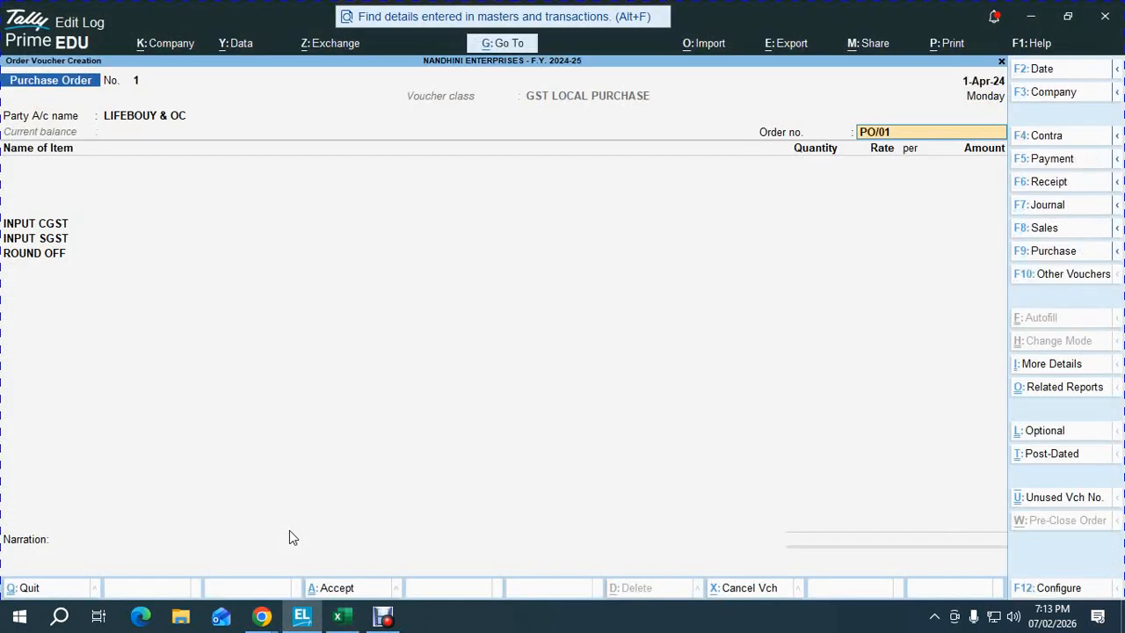
key("Return")
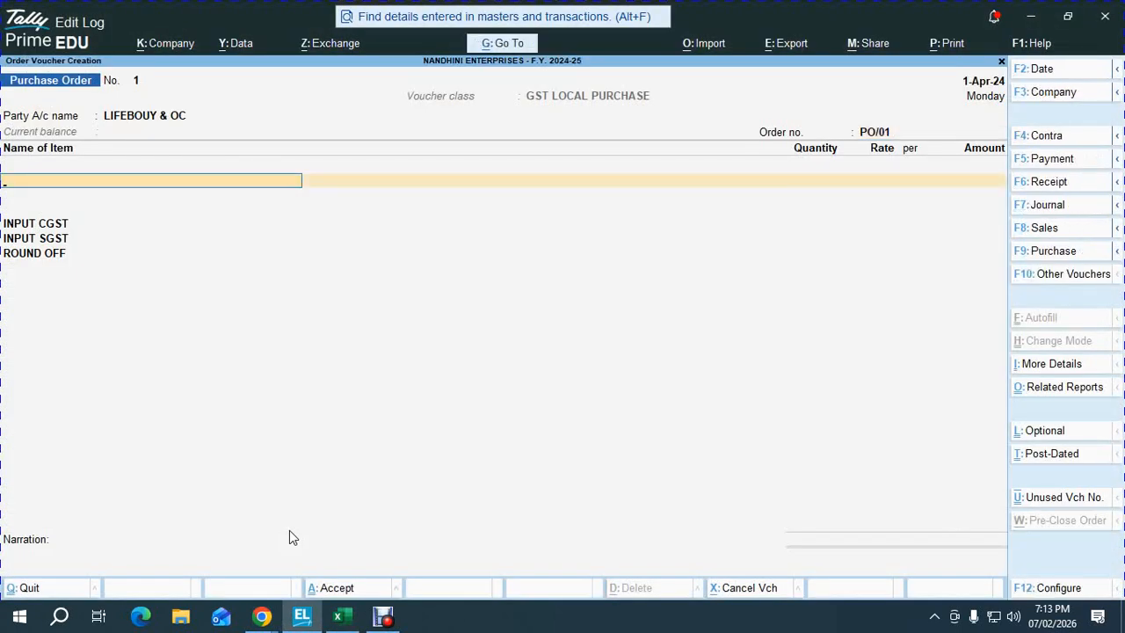
type("101")
key("Return")
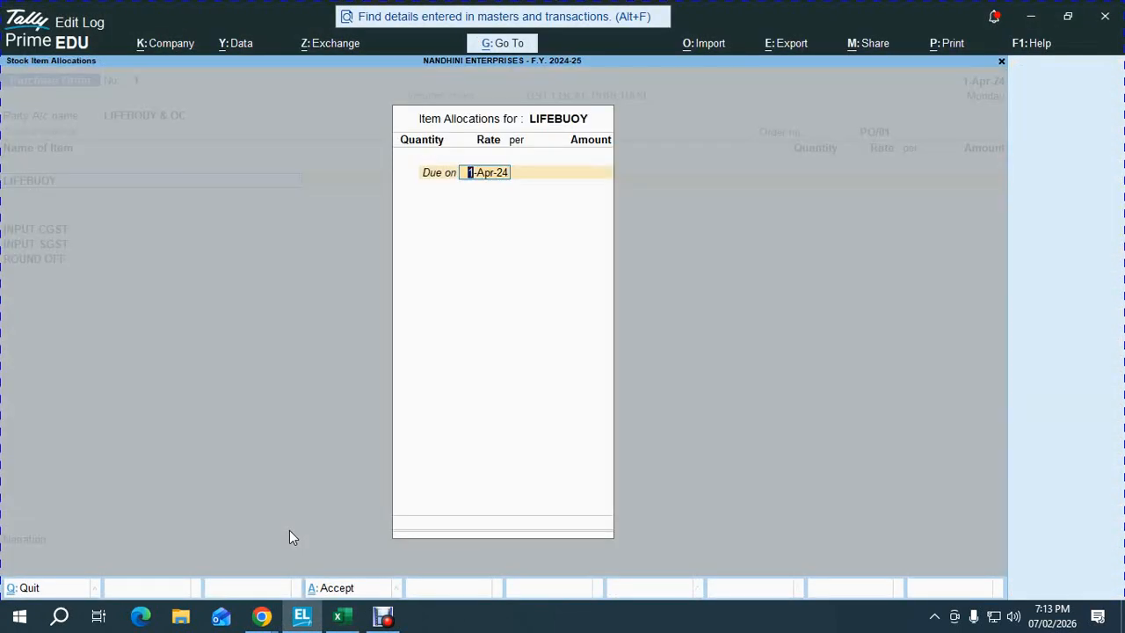
- Order 2,880 NOS at 32.00 due 1-May-24 and save the voucher
key("alt+Tab")
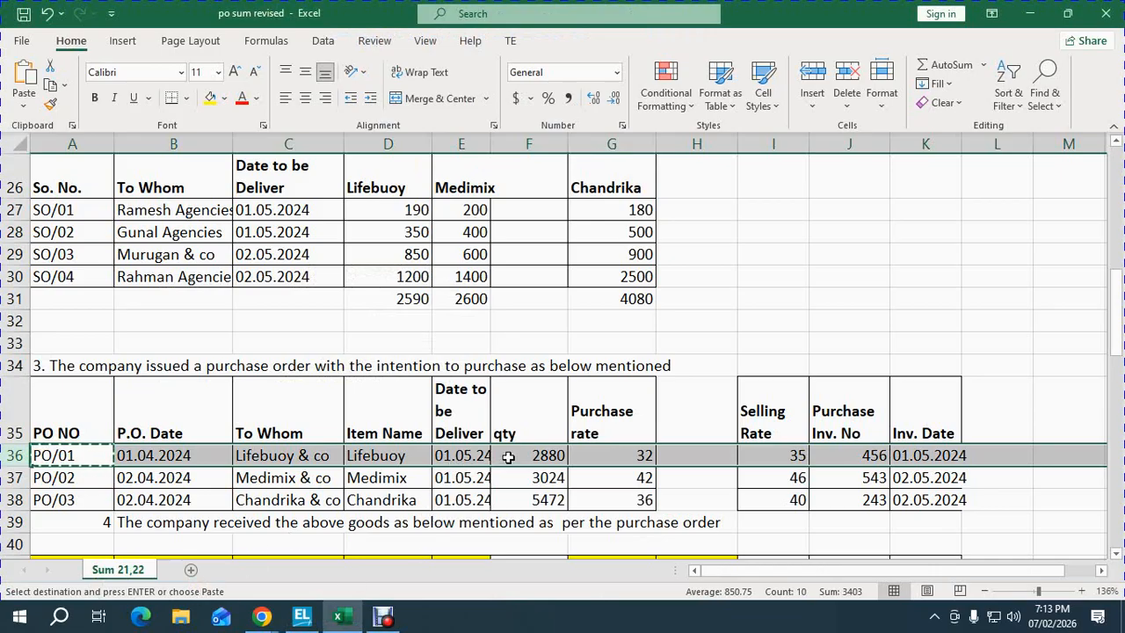
key("alt+Tab")
type("1-5")
key("Return")
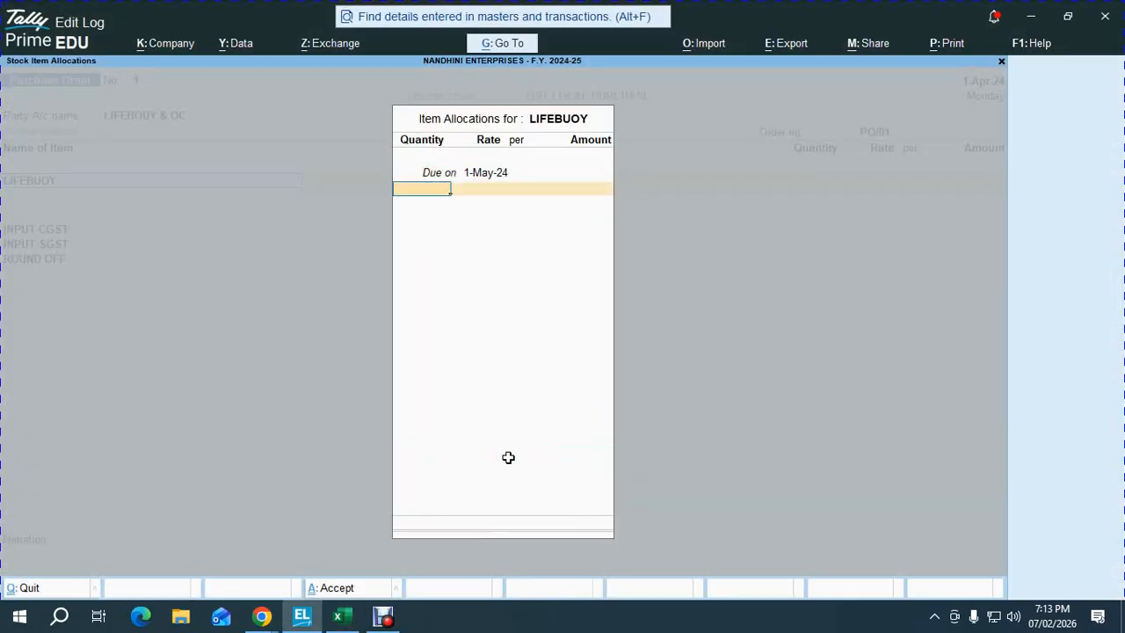
type("2880")
key("Return")
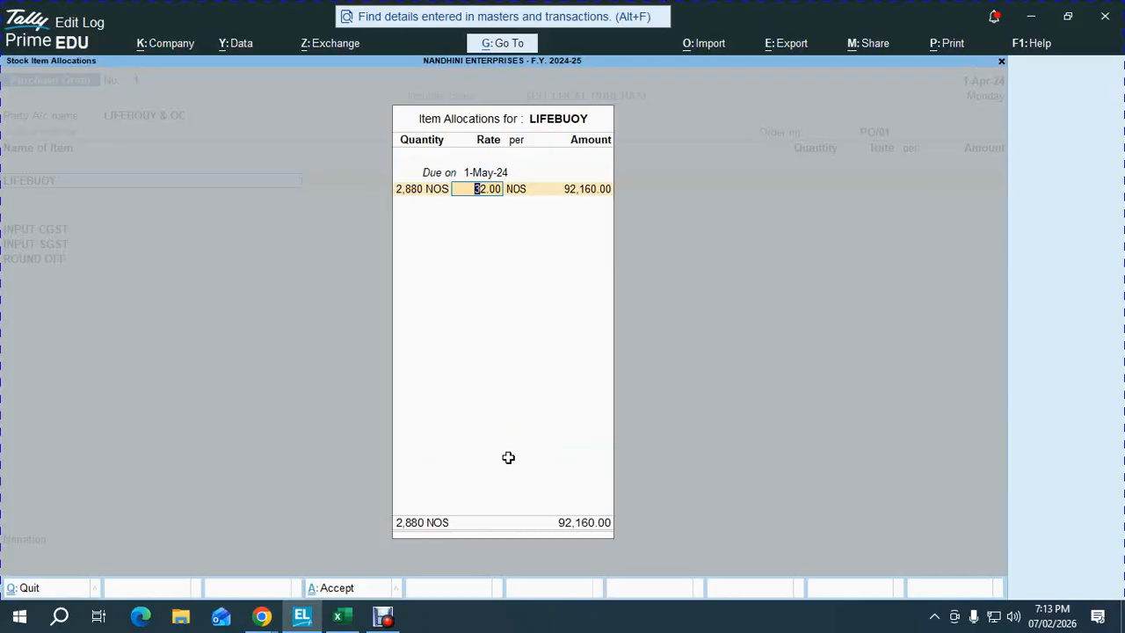
key("alt+Tab")
key("alt+Tab")
key("Return")
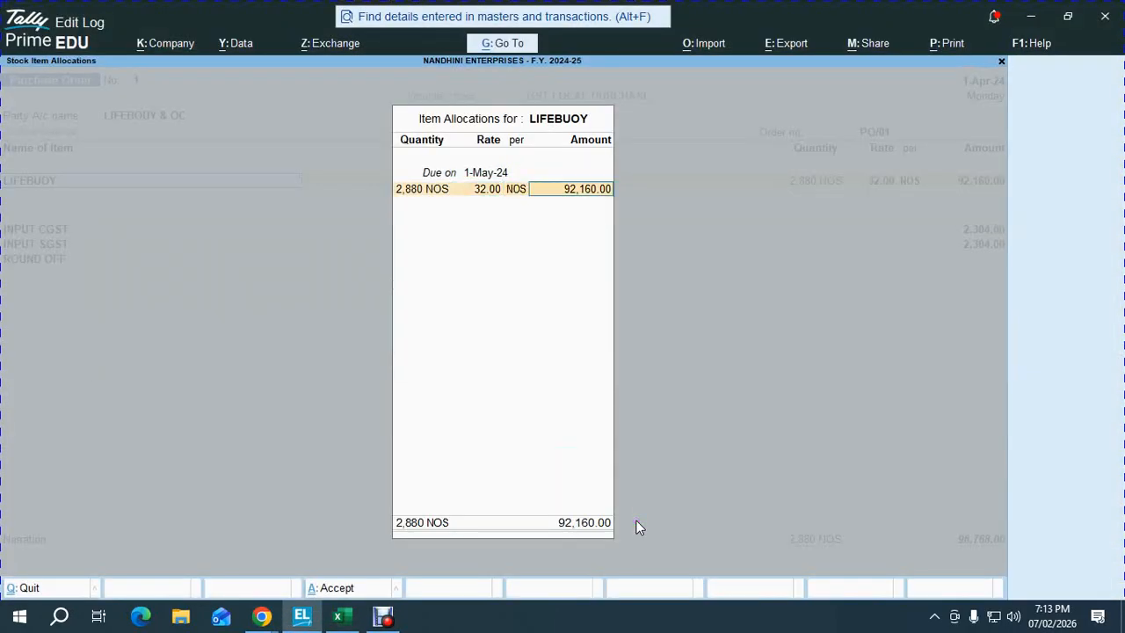
key("Return")
key("Return")
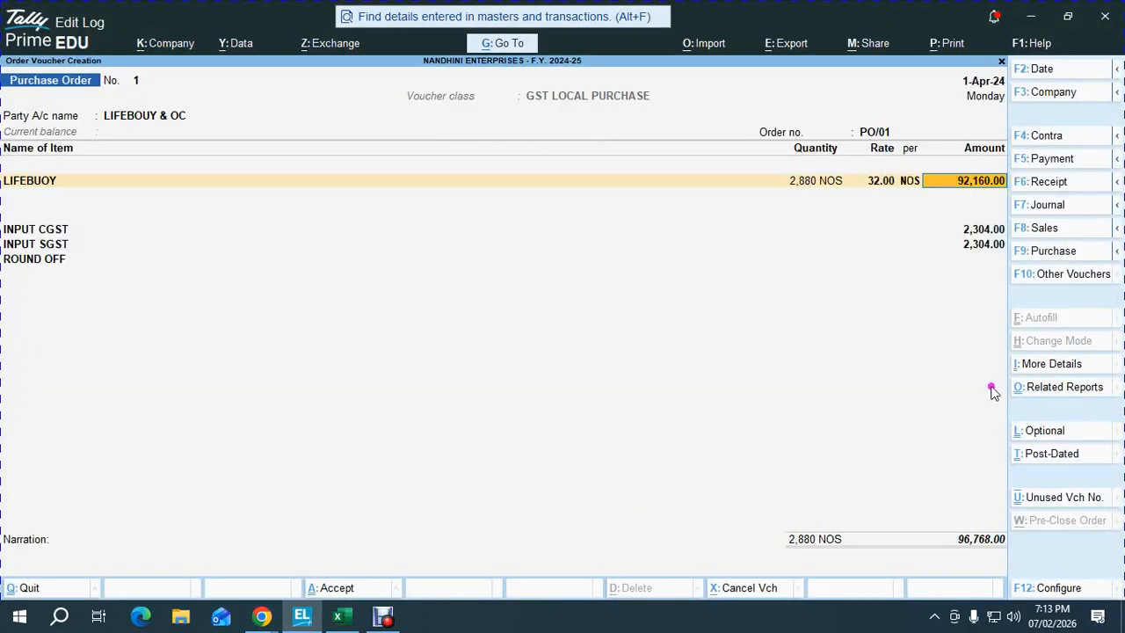
key("Return")
key("ctrl+a")
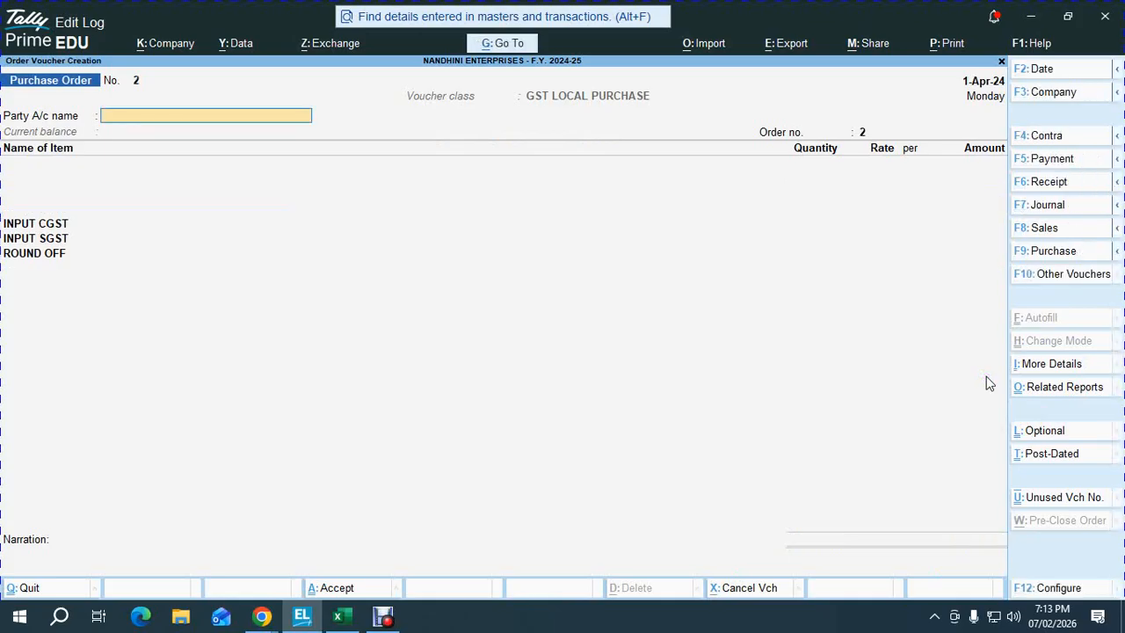
- Look up the PO/02 row in the worksheet and set the order date to 2-Apr-24
key("alt+Tab")
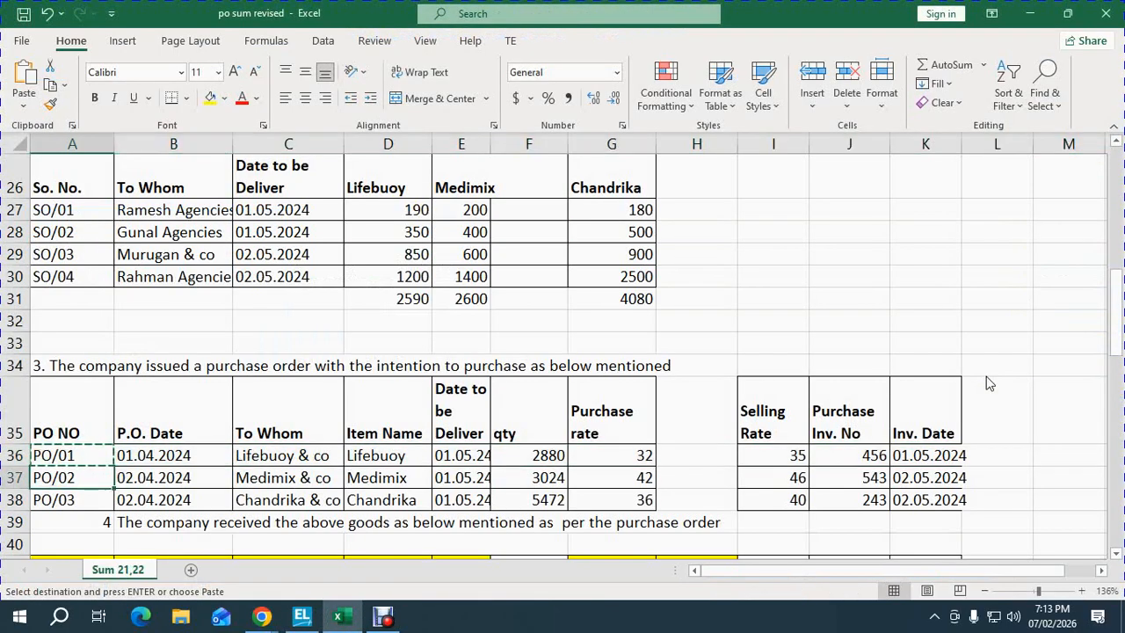
key("shift+space")
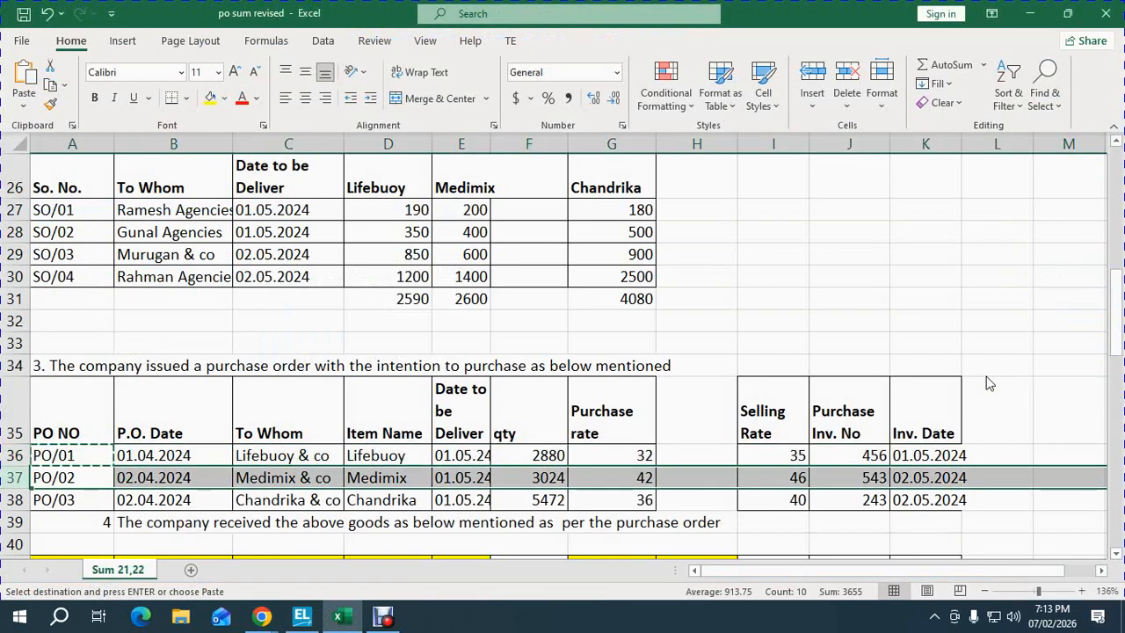
key("alt+Tab")
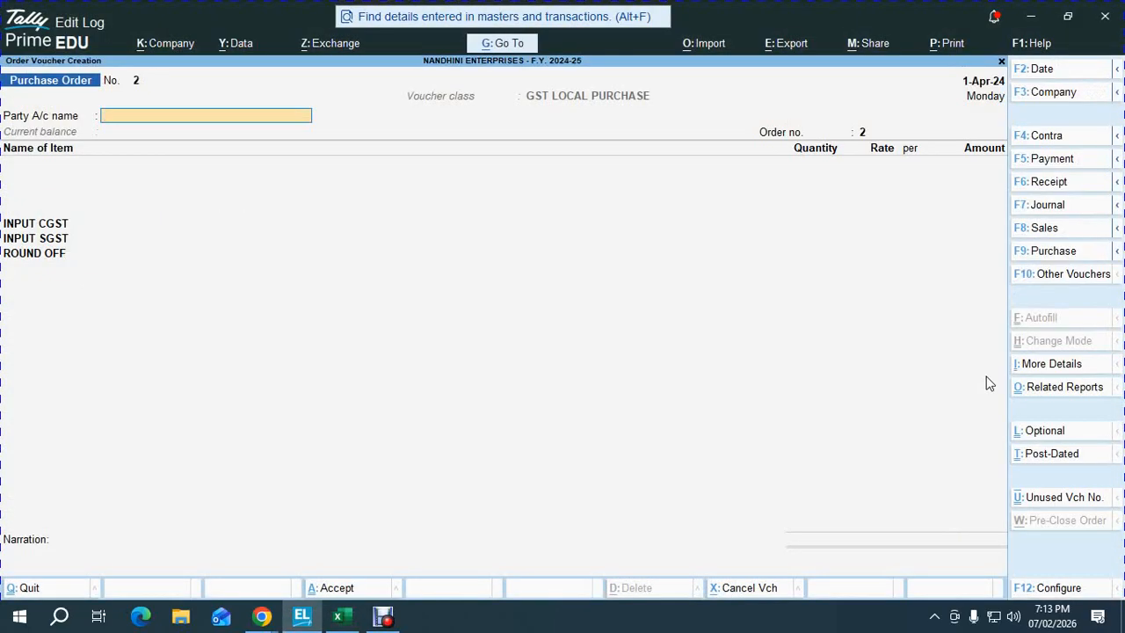
key("F2")
type("2-4-2024")
key("Return")
- Create supplier ledger MEDIMIX & CO under Sundry Creditors and accept the party details
key("alt+c")
type("MED")
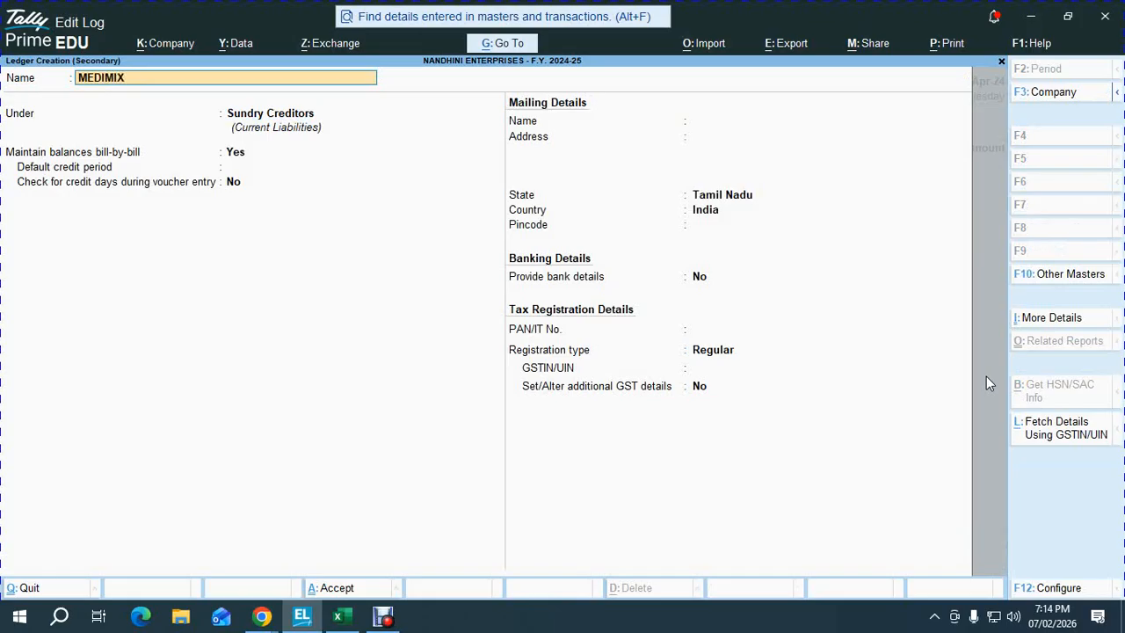
type("IMIX & CO")
key("Return")
key("Return")
key("Return")
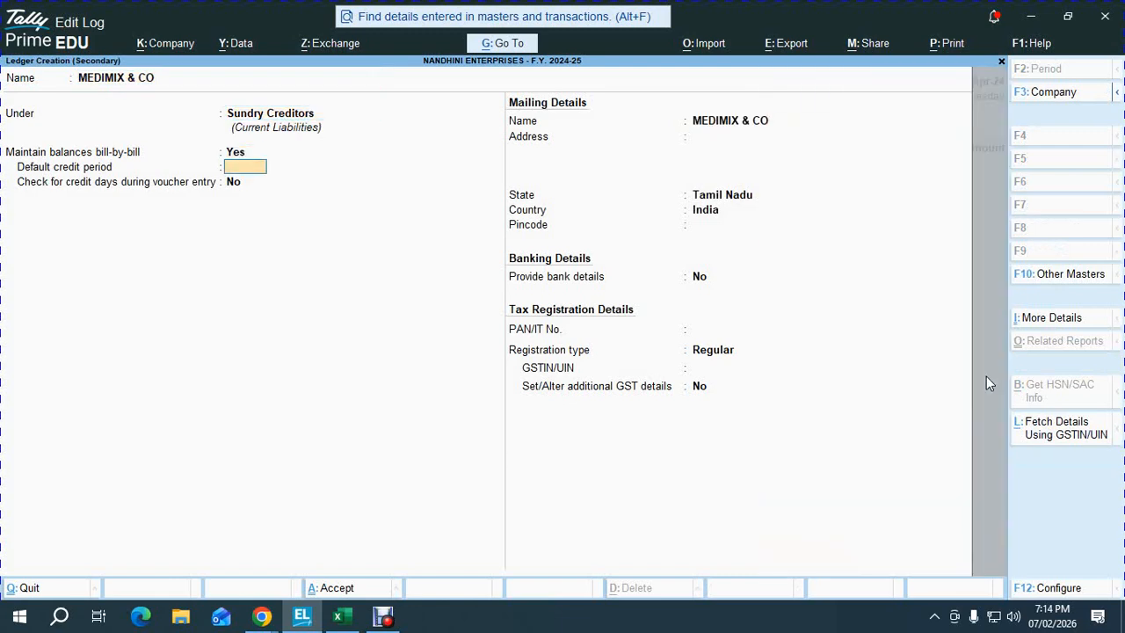
type("15")
key("Return")
key("ctrl+a")
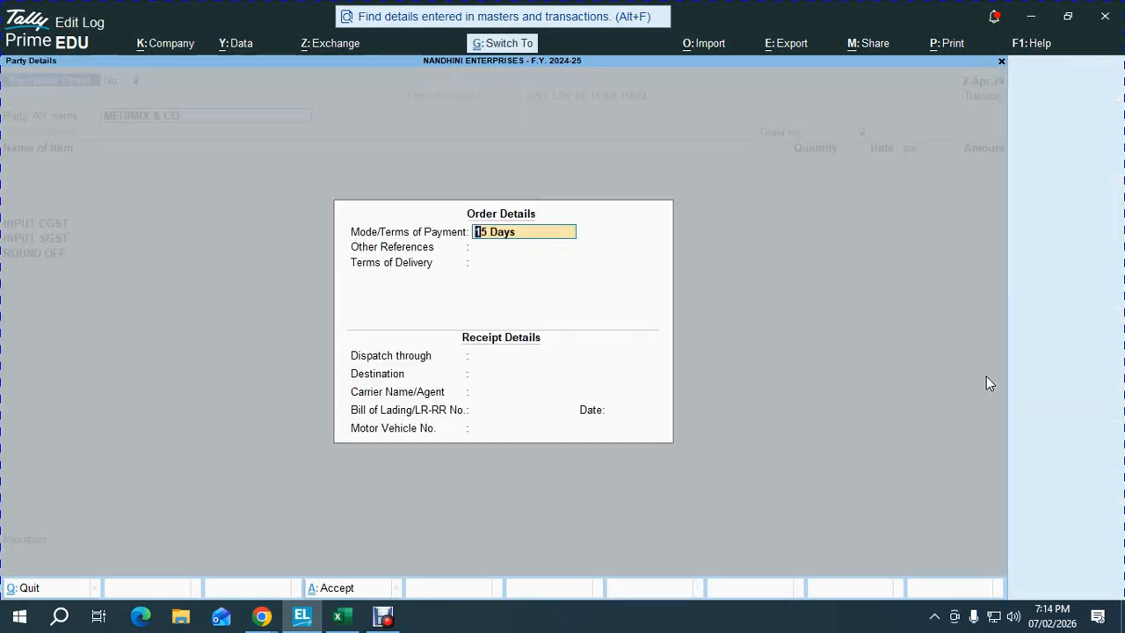
key("ctrl+a")
key("ctrl+a")
- Enter order number PO/02 and stock item MEDIMIX with due date 1-May-24
key("alt+Tab")
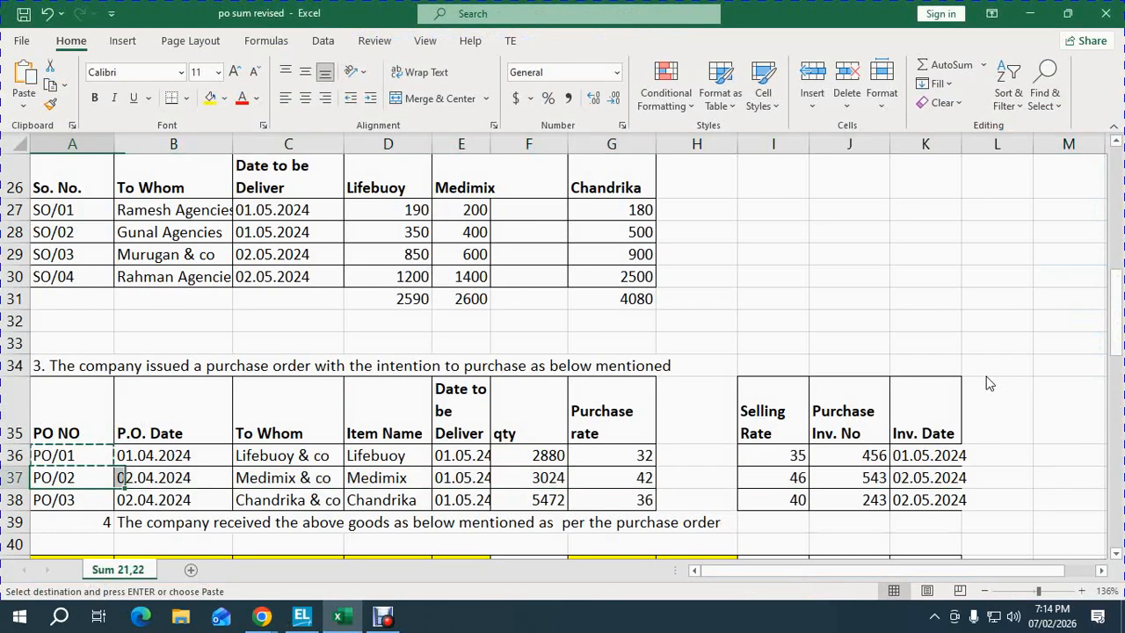
key("alt+Tab")
type("PO/02")
key("Return")
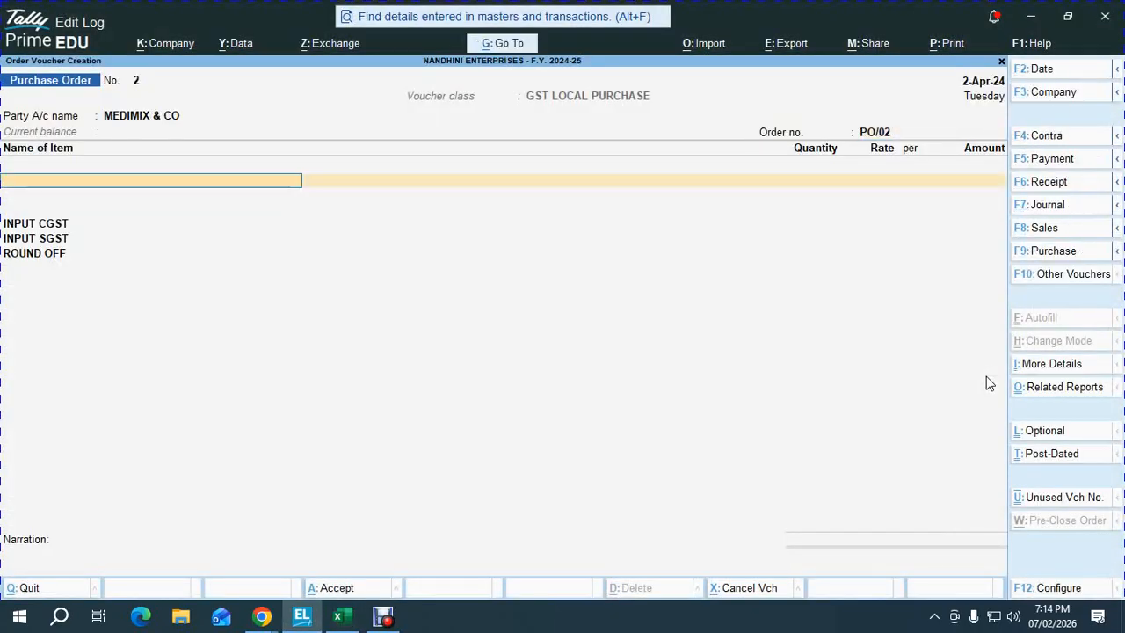
type("ME")
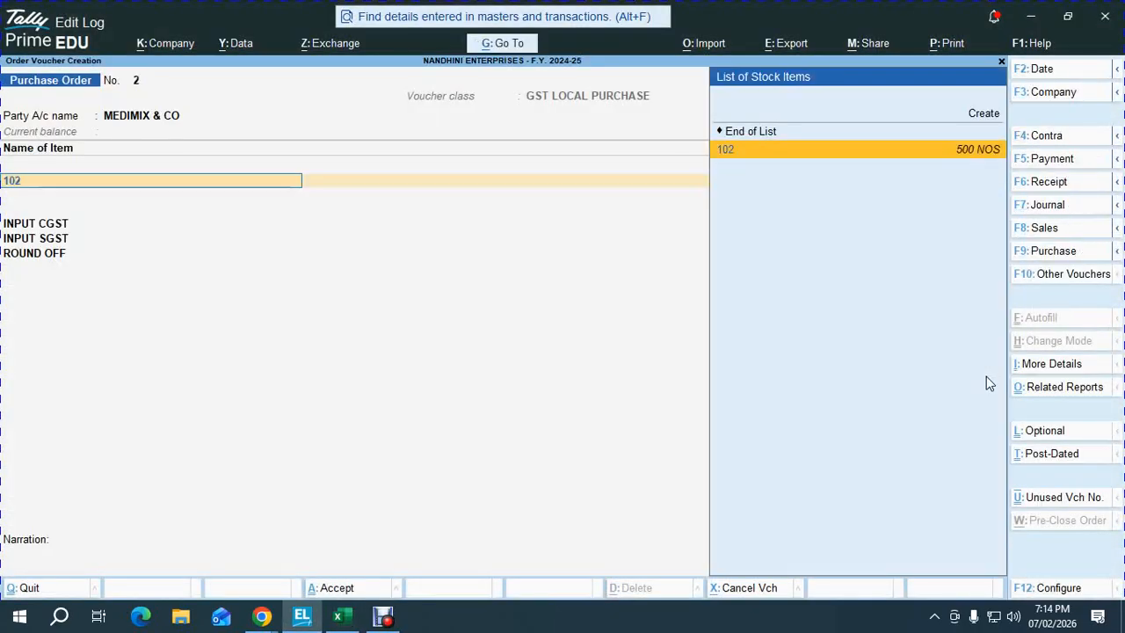
key("Return")
type("1.5")
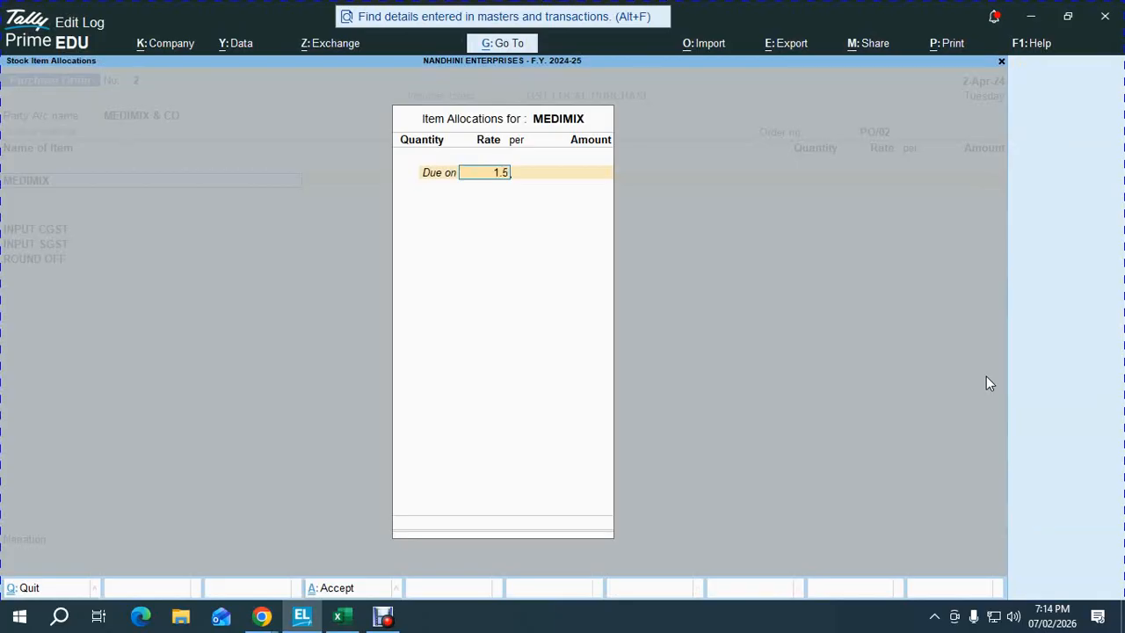
type(".05")
key("Return")
- Order 3,024 NOS of Medimix at 42.00 and save purchase order PO/02
key("alt+Tab")
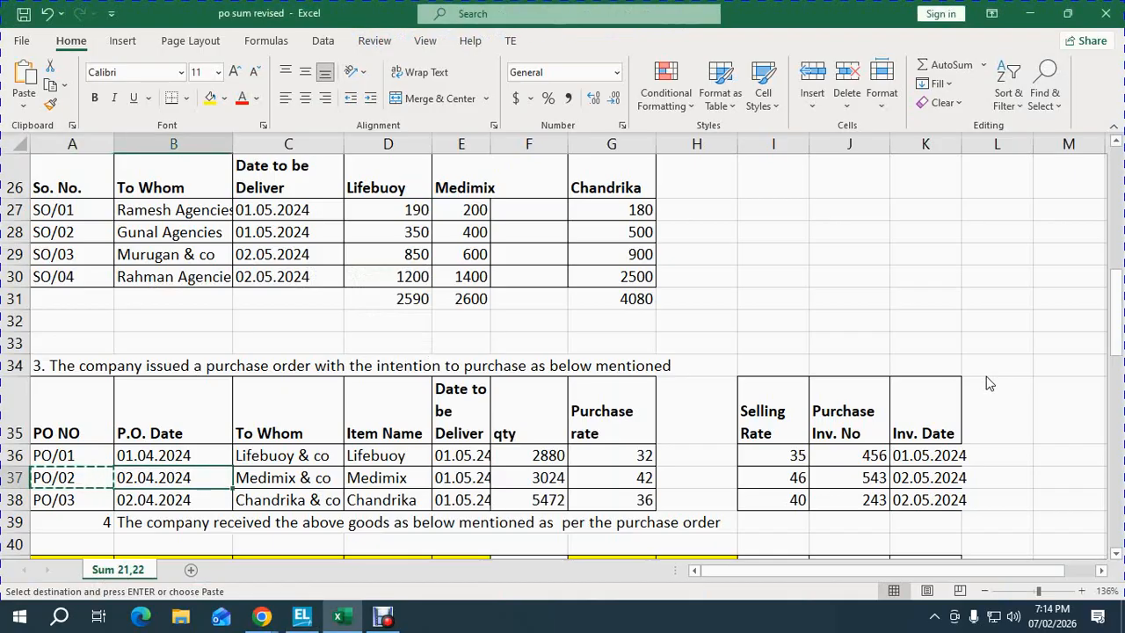
key("Right")
key("Right")
key("Right")
key("Right")
key("shift+space")
key("alt+Tab")
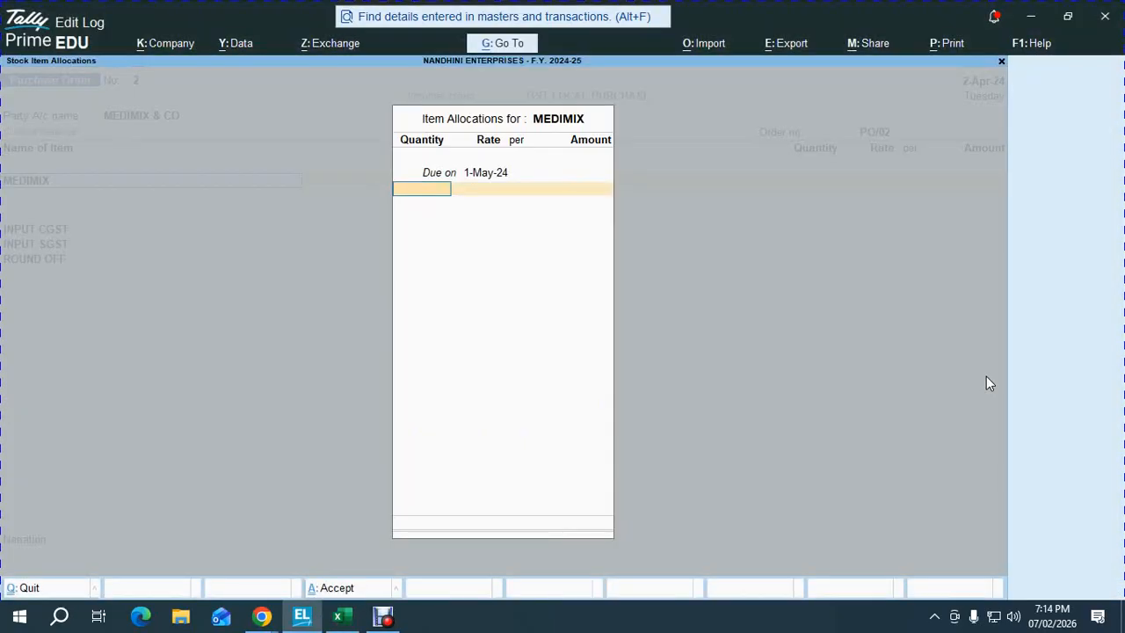
type("3,024")
key("Return")
key("Return")
key("Return")
key("Return")
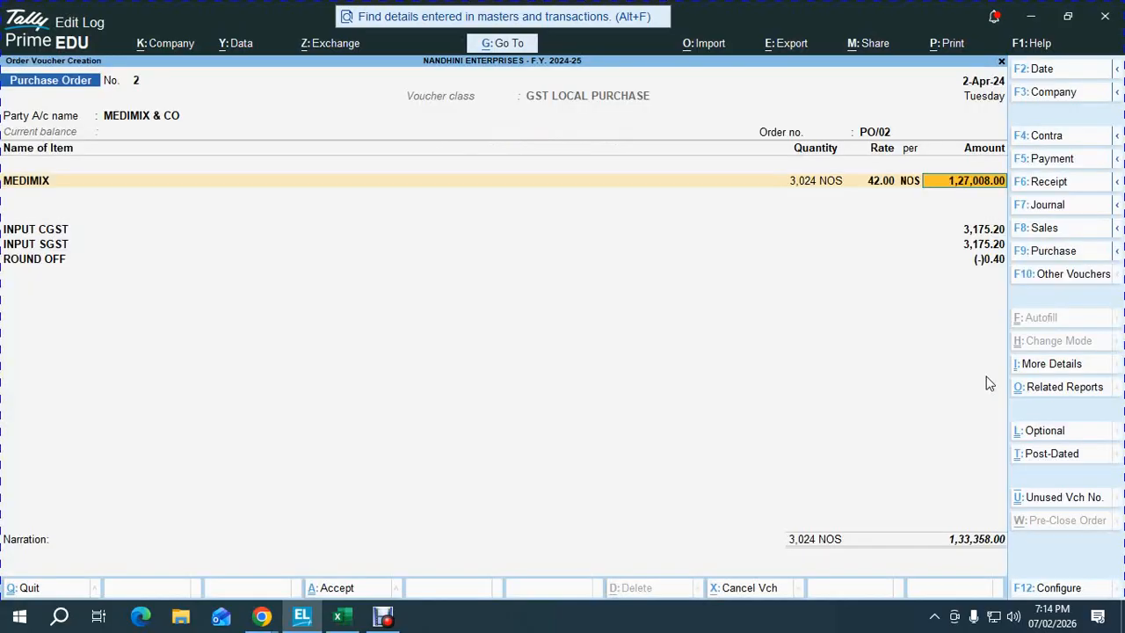
key("Return")
key("ctrl+a")
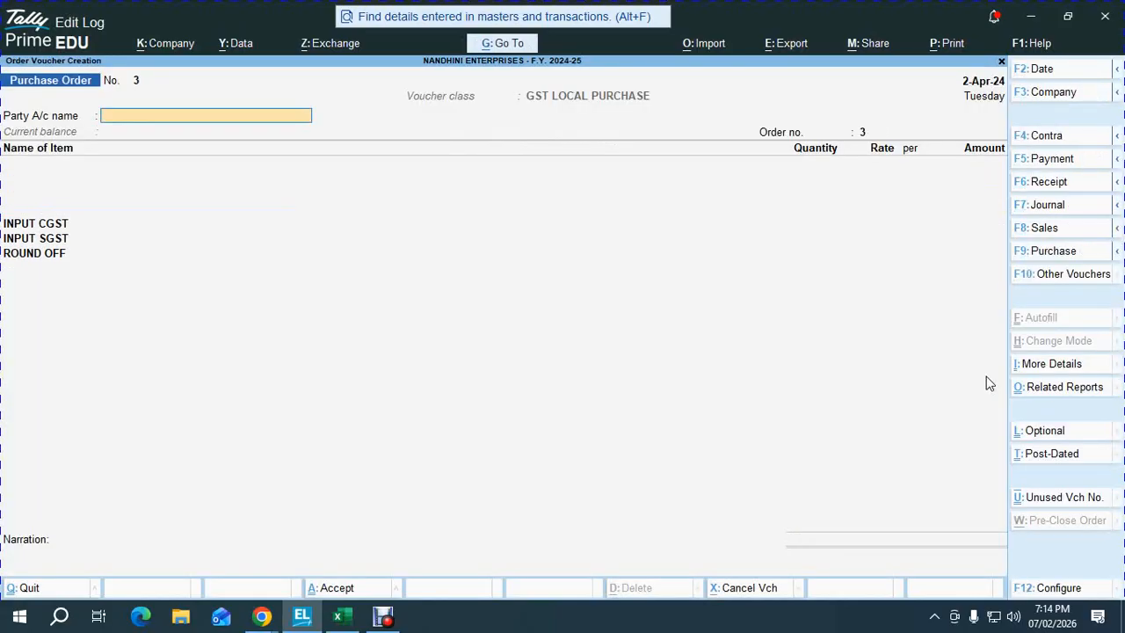
- Find the PO/03 row in the worksheet and create ledger CHANDRIKA & CO under Sundry Creditors
key("alt+Tab")
key("Down")
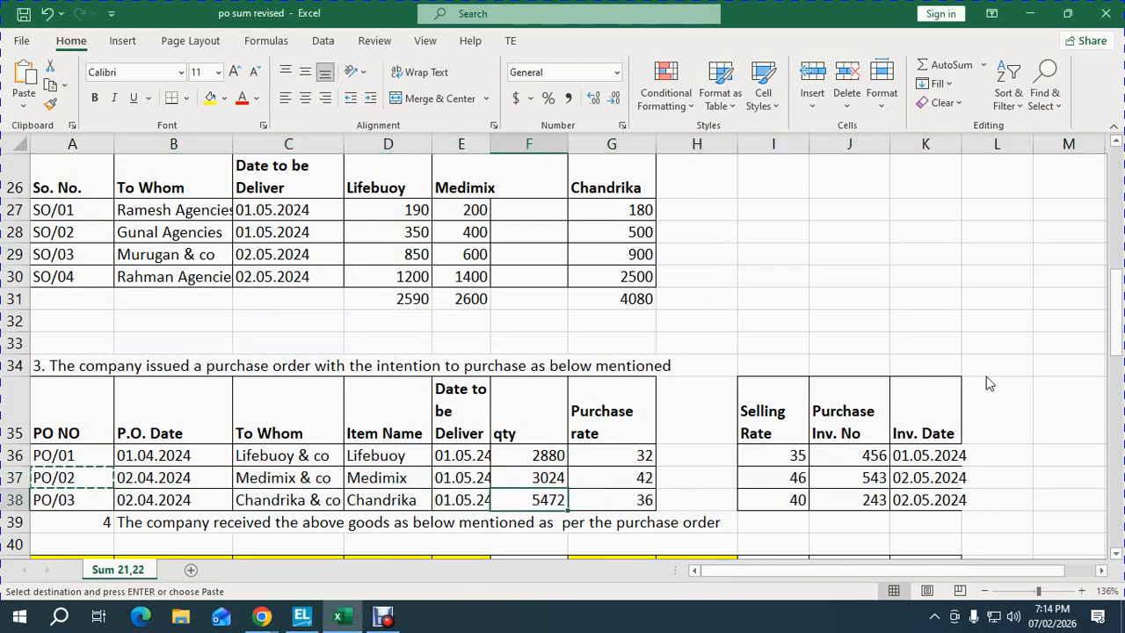
key("shift+space")
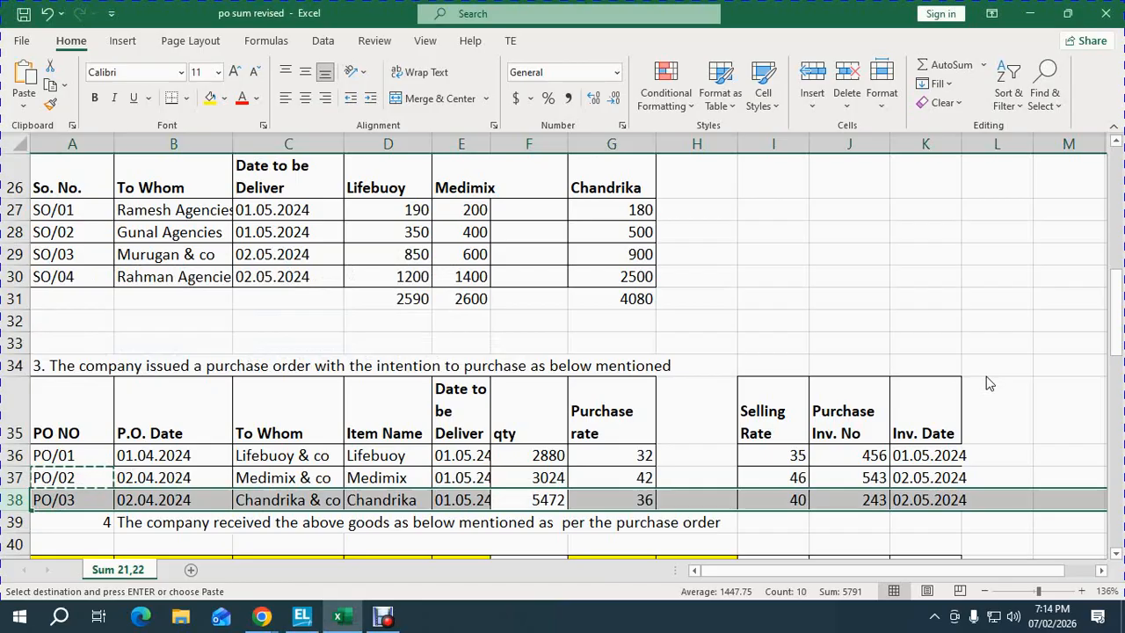
key("alt+Tab")
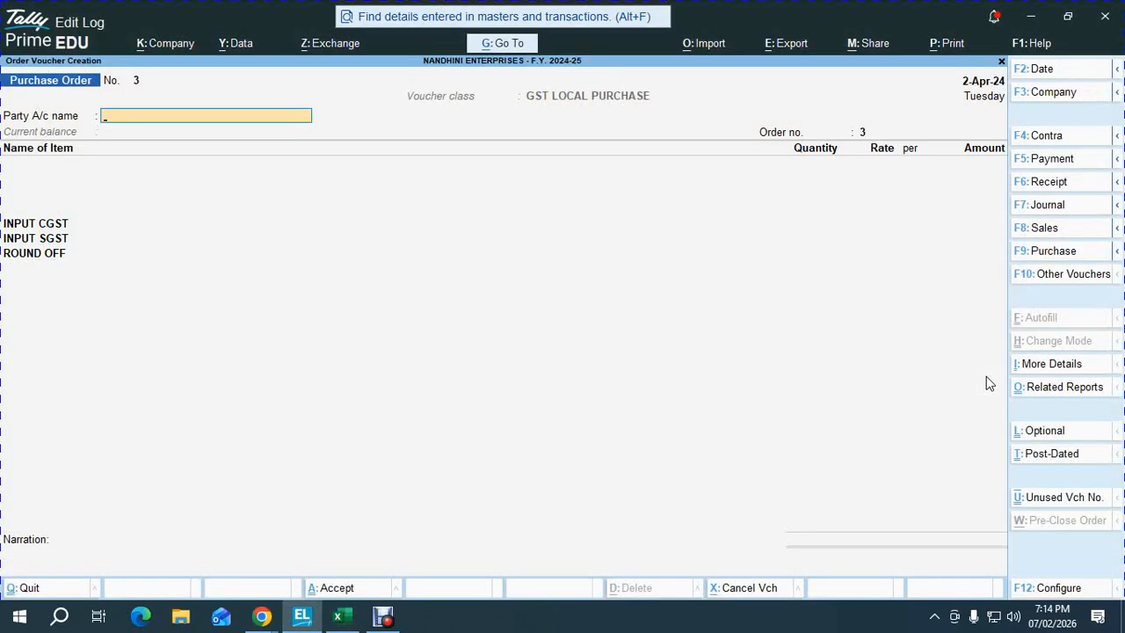
key("alt+c")
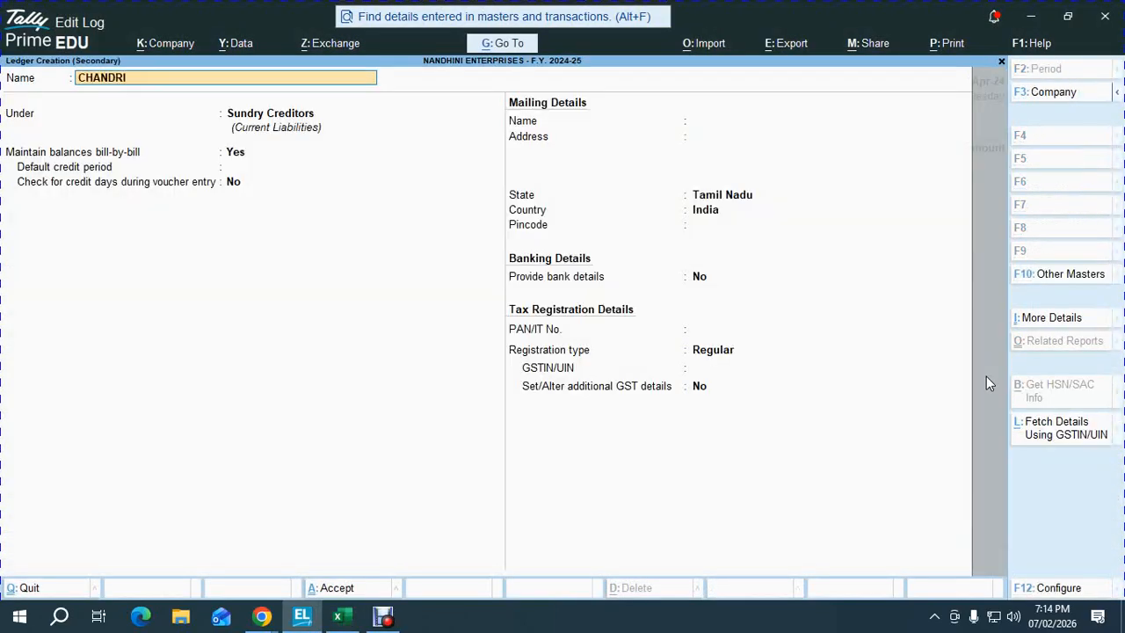
type("CHANDRIKA & CO")
key("Return")
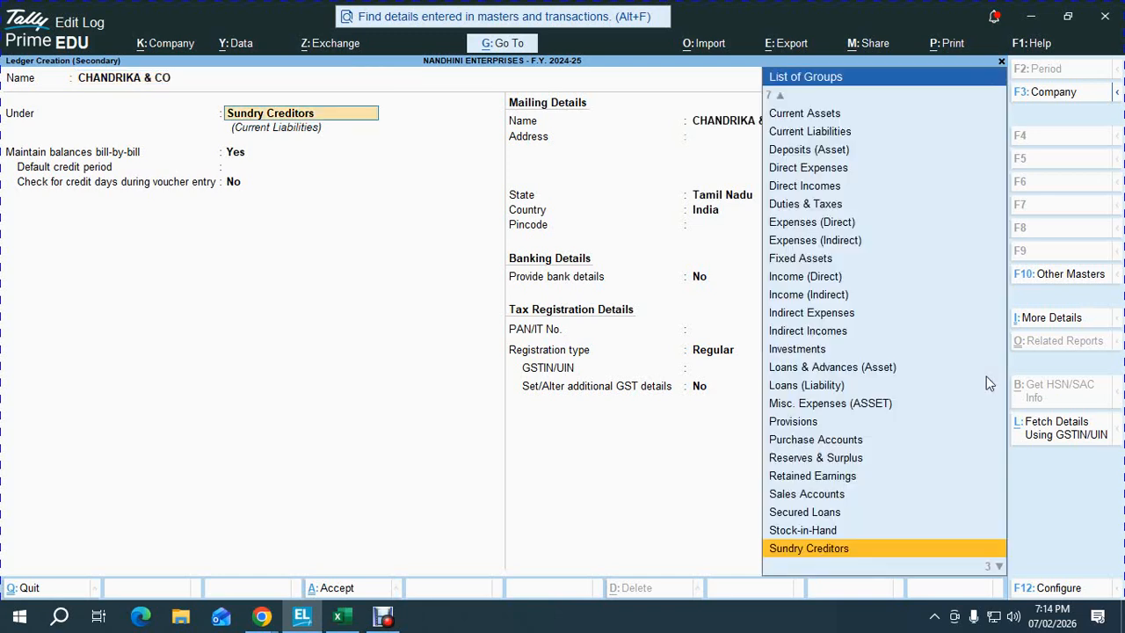
key("Return")
key("Return")
key("Return")
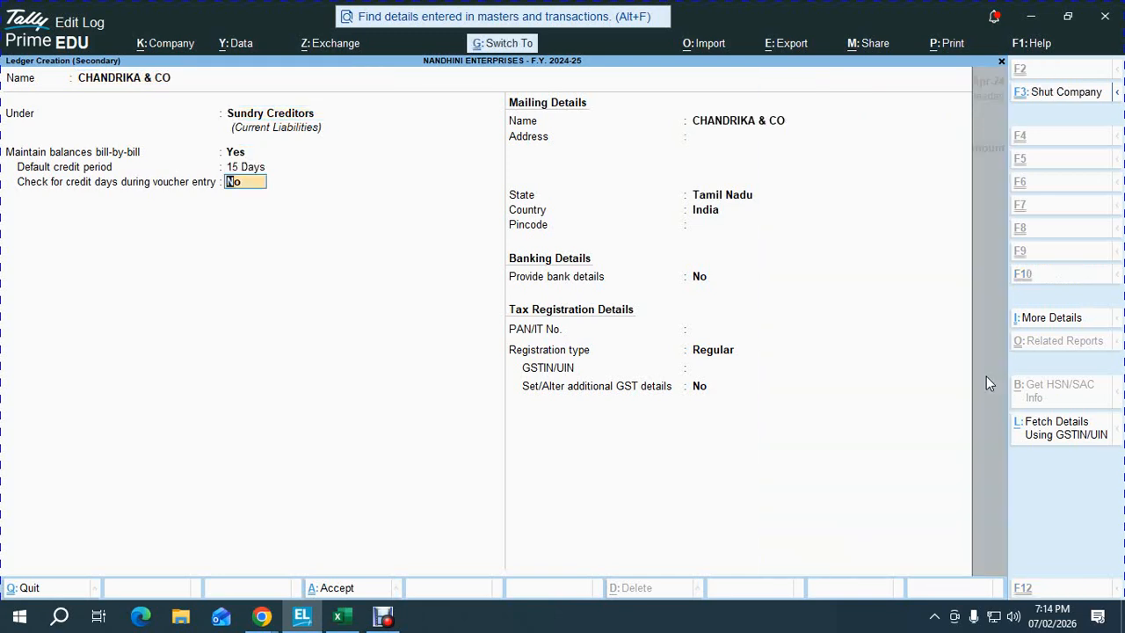
key("ctrl+a")
key("ctrl+a")
- Accept CHANDRIKA & CO as the supplier and set order number PO/03
key("alt+Tab")
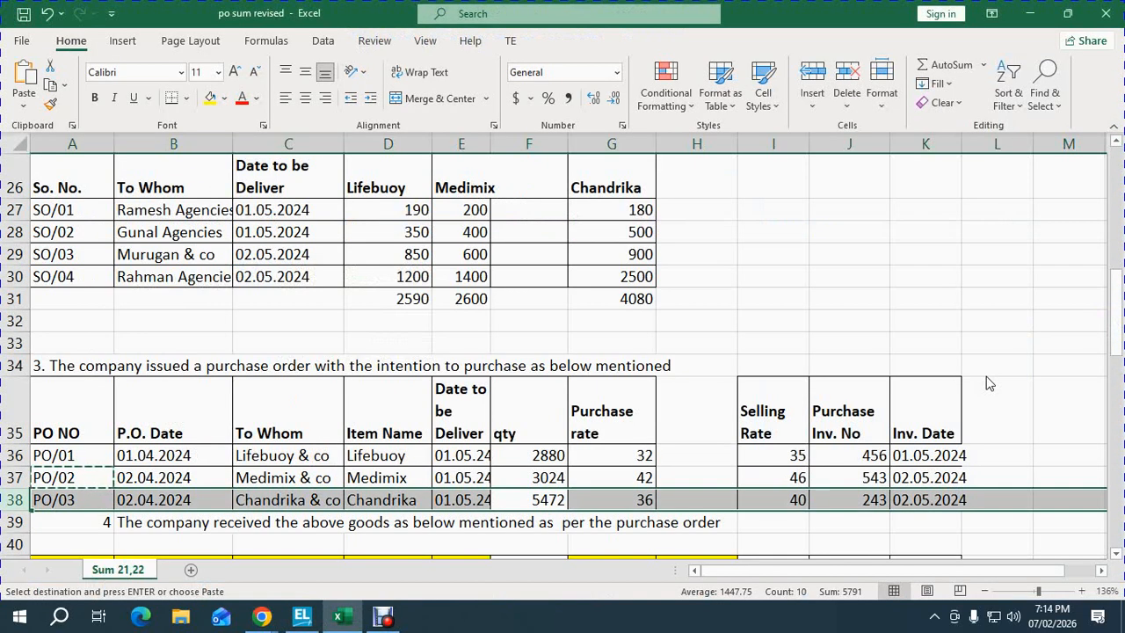
key("ctrl+c")
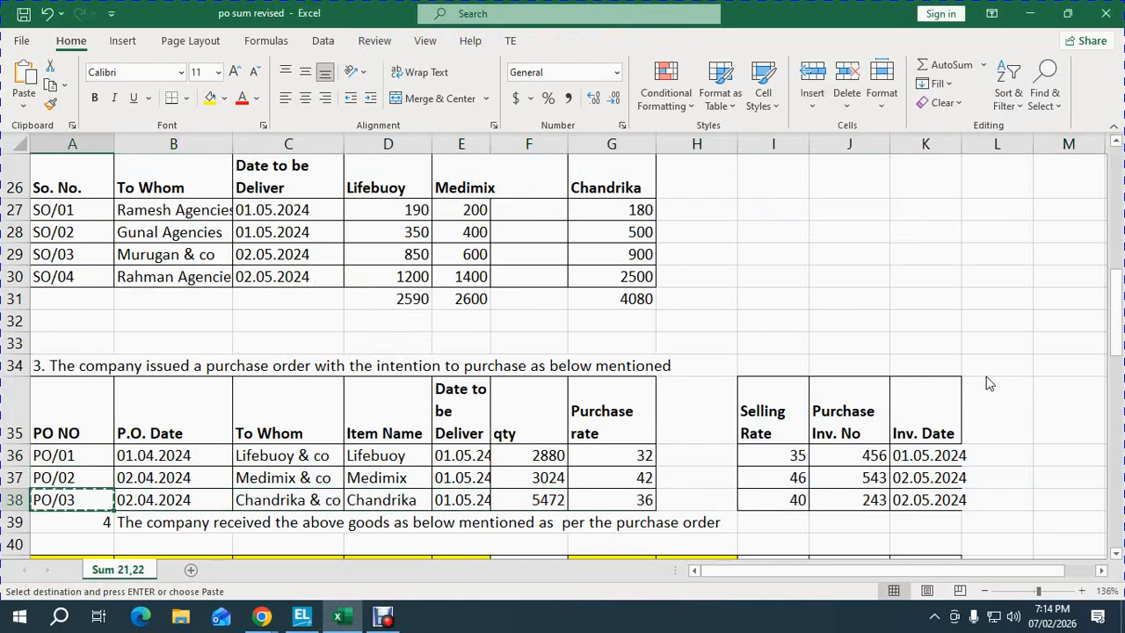
key("shift+space")
key("alt+Tab")
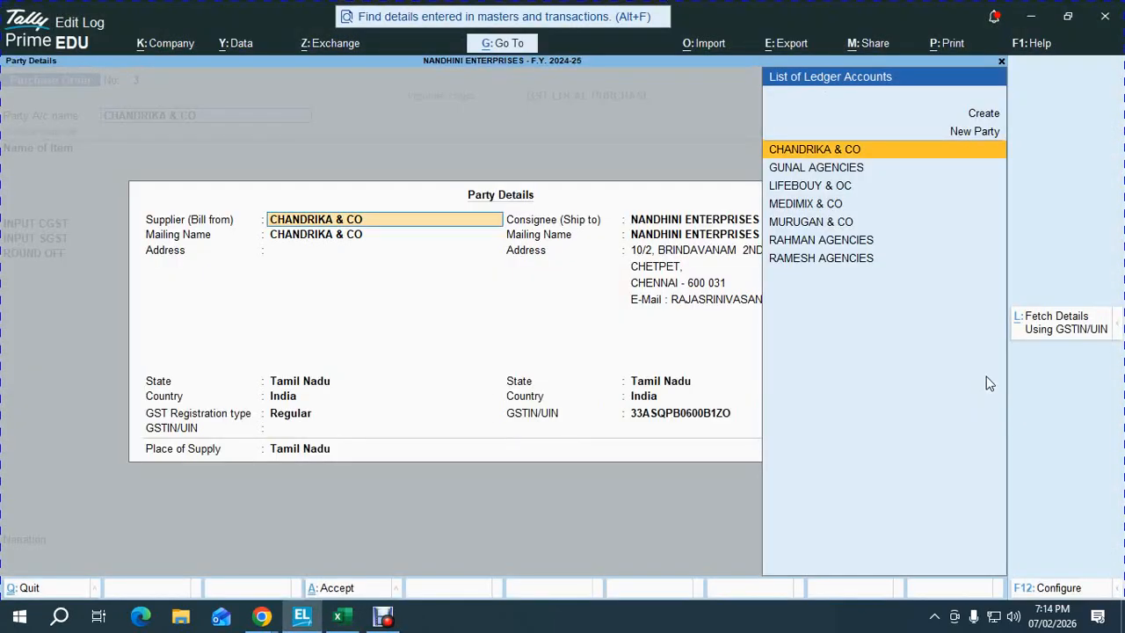
key("Return")
key("ctrl+a")
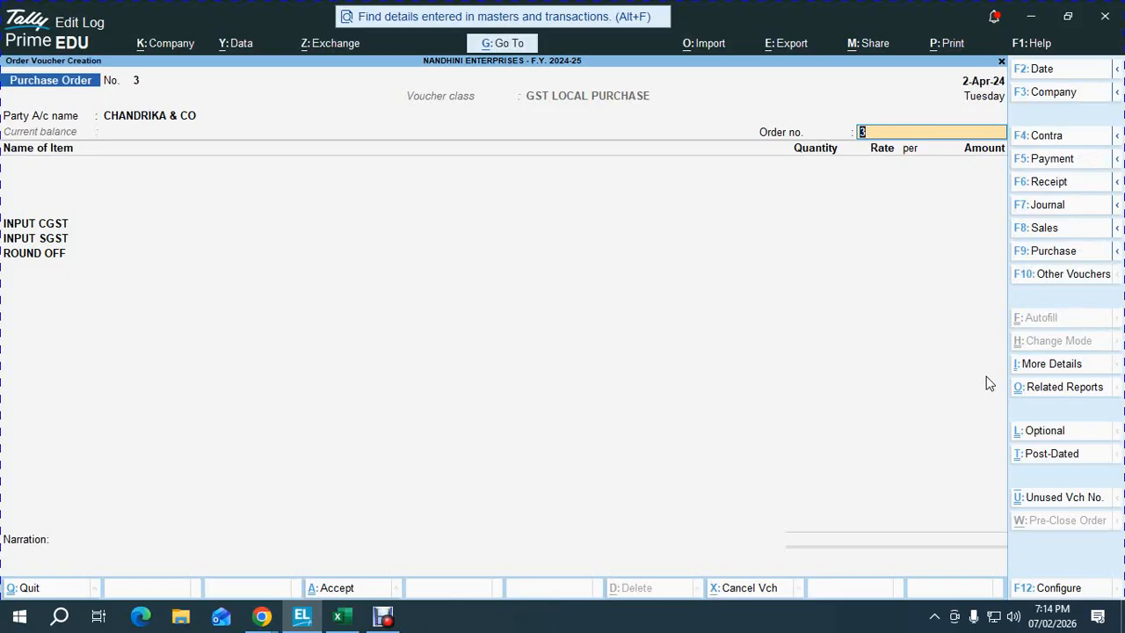
key("ctrl+alt+v")
key("Return")
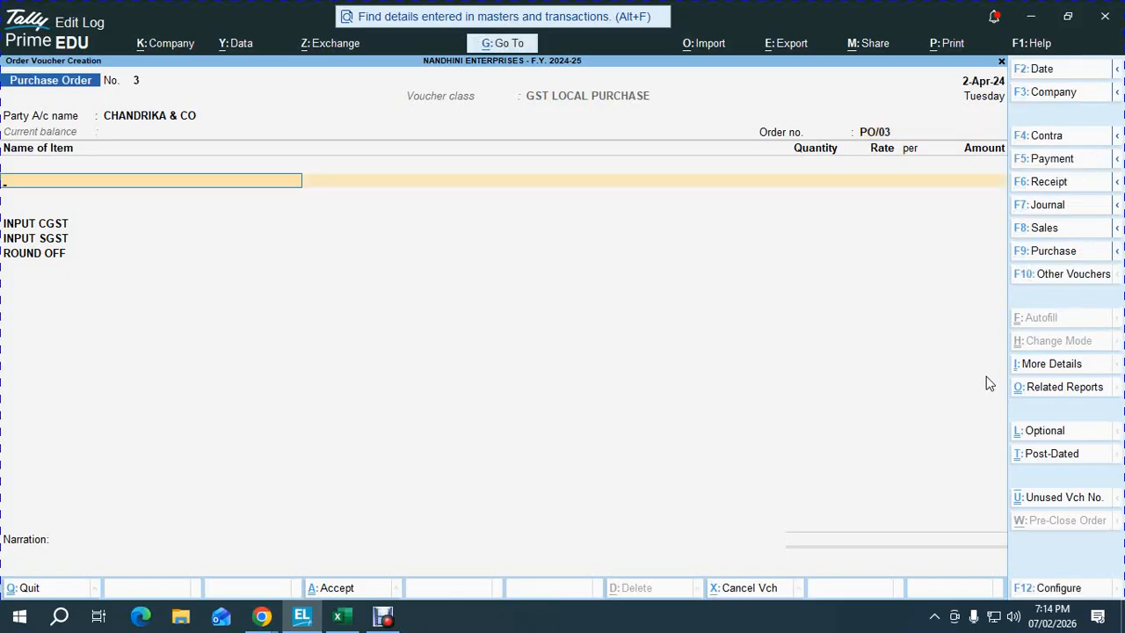
- Add 5,472 NOS of CHANDRIKA at 36.00, due 1-May-24, and save PO/03
type("103")
key("Return")
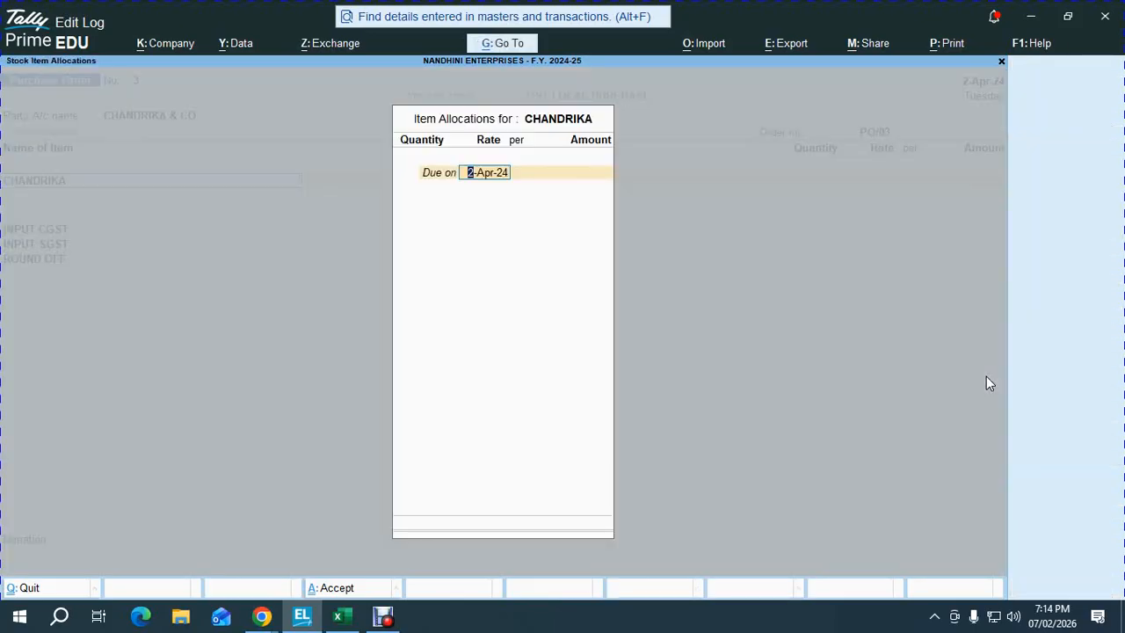
type("2")
key("Return")
key("alt+Tab")
key("alt+Tab")
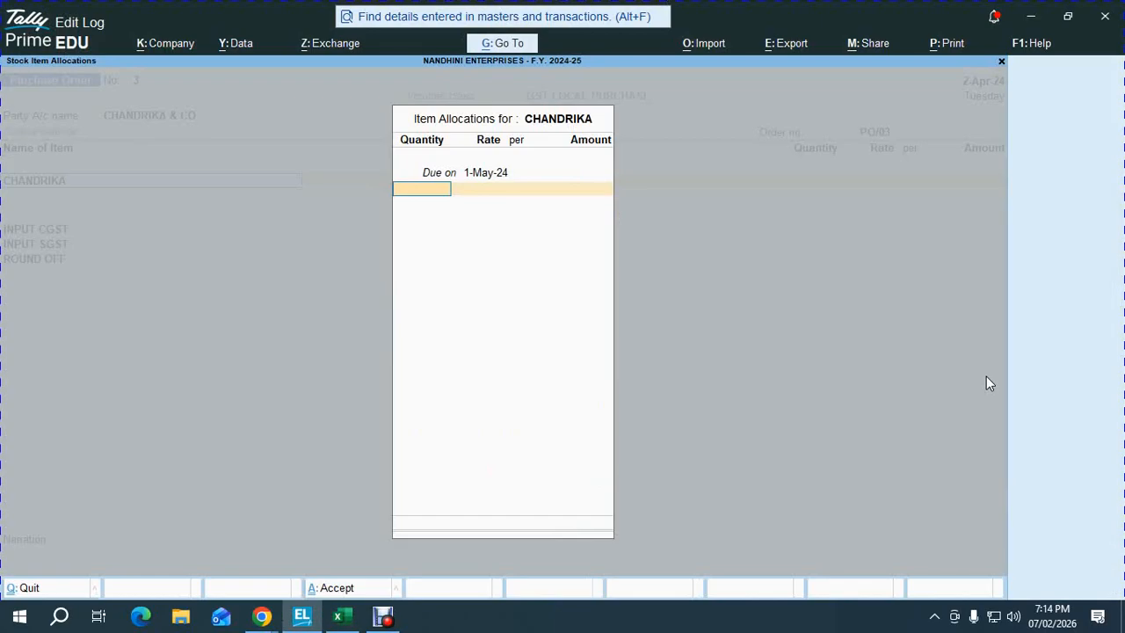
type("5,472")
key("Return")
key("Return")
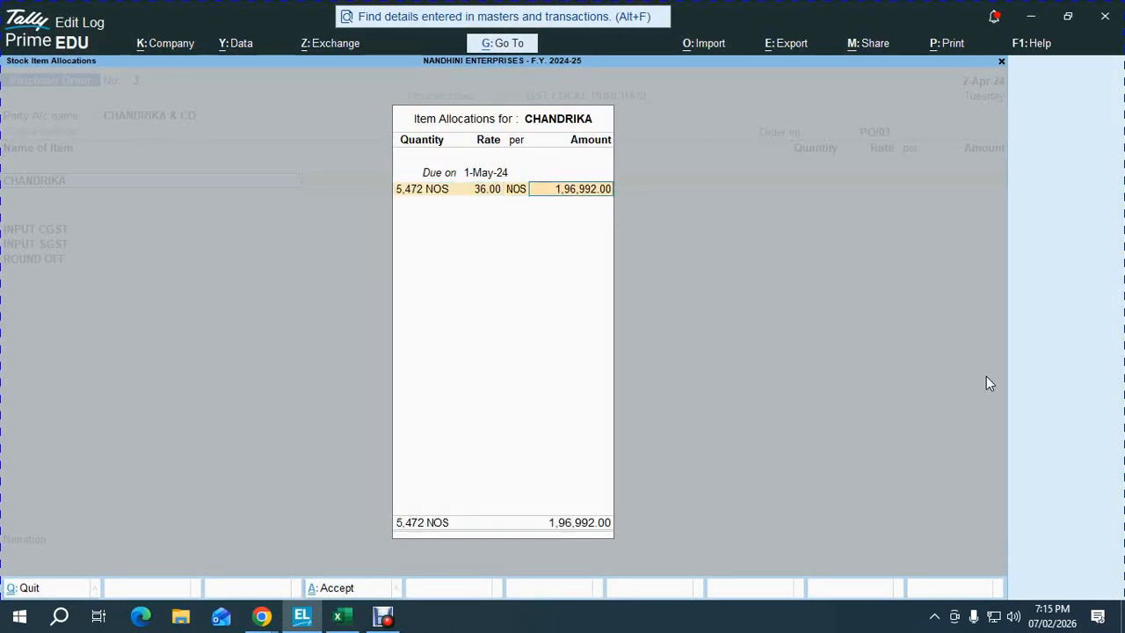
key("Return")
key("Return")
key("Return")
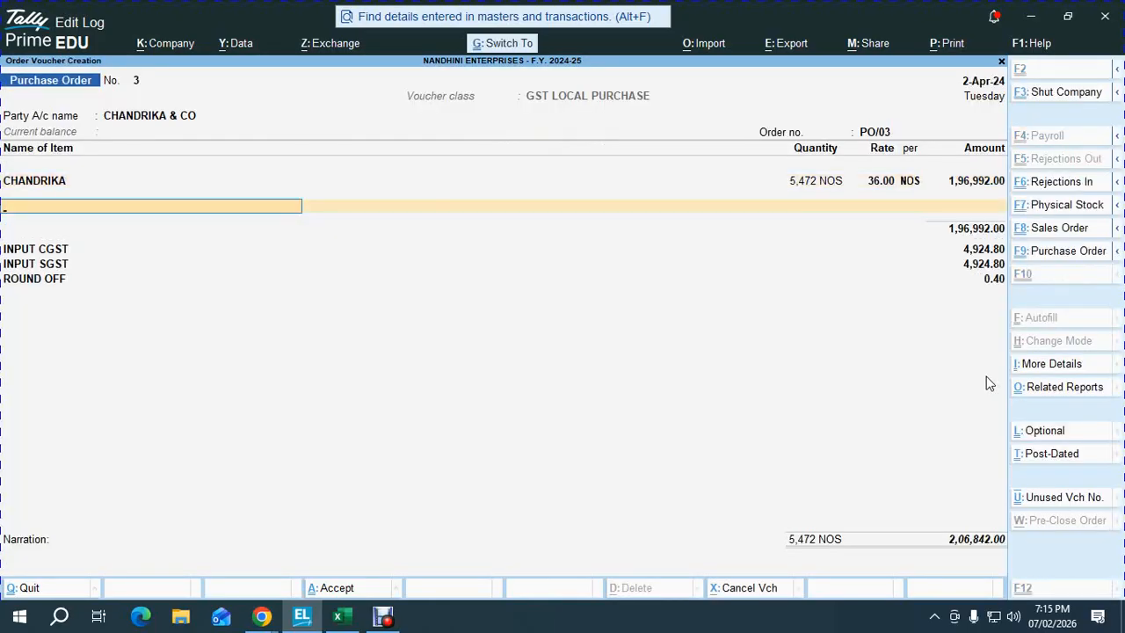
key("ctrl+a")
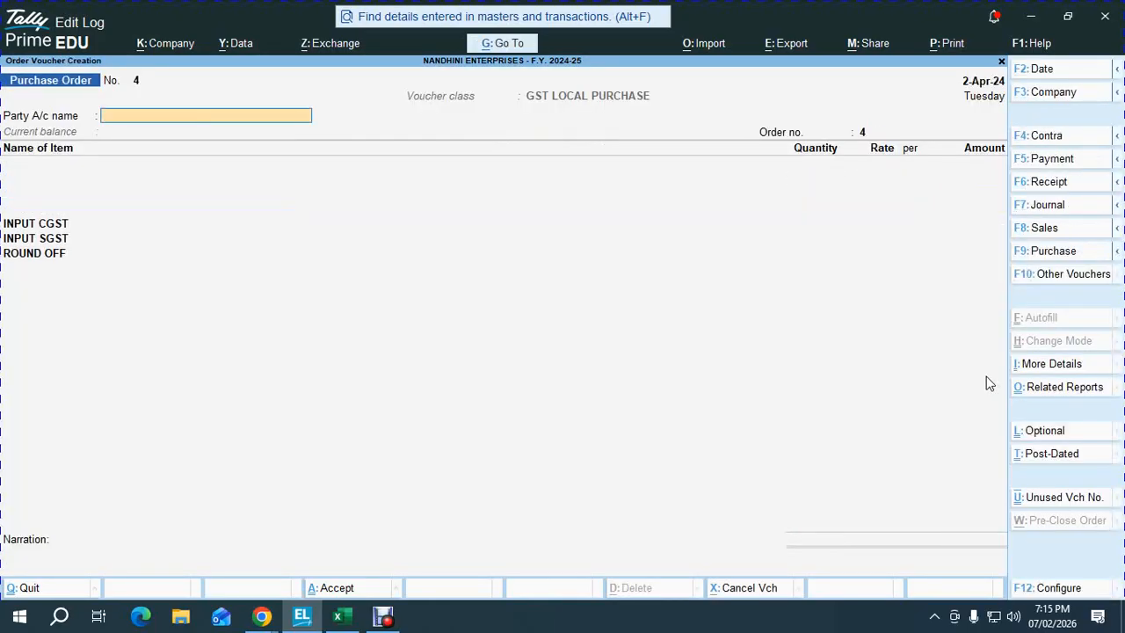
- Discard the empty new order and go through More Reports to Statements of Inventory
key("Escape")
key("alt+Tab")
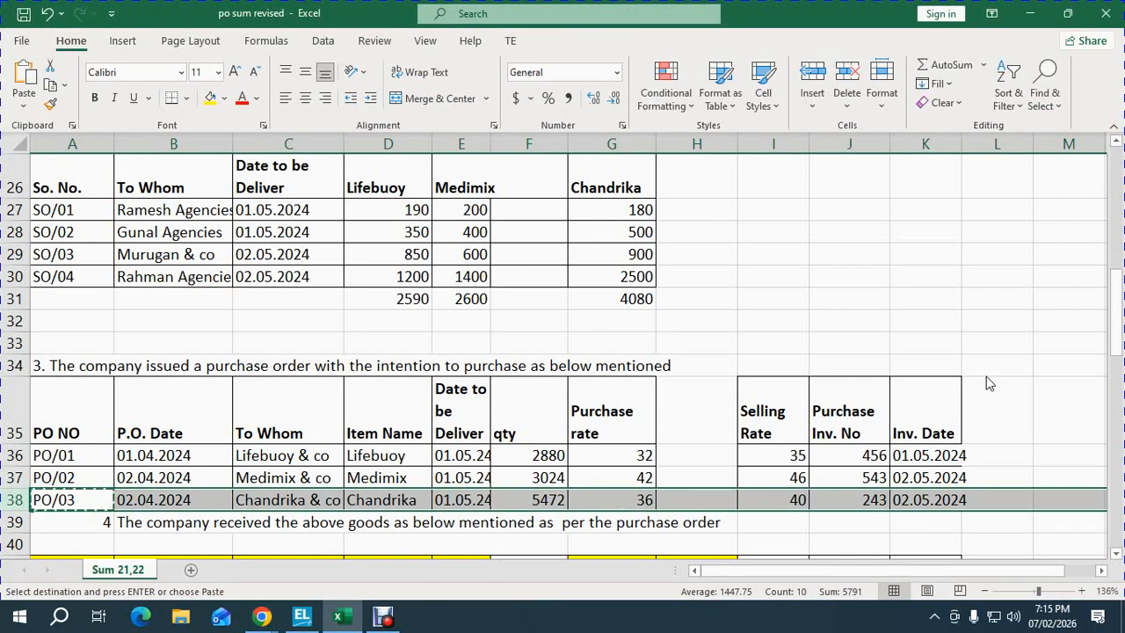
key("alt+Tab")
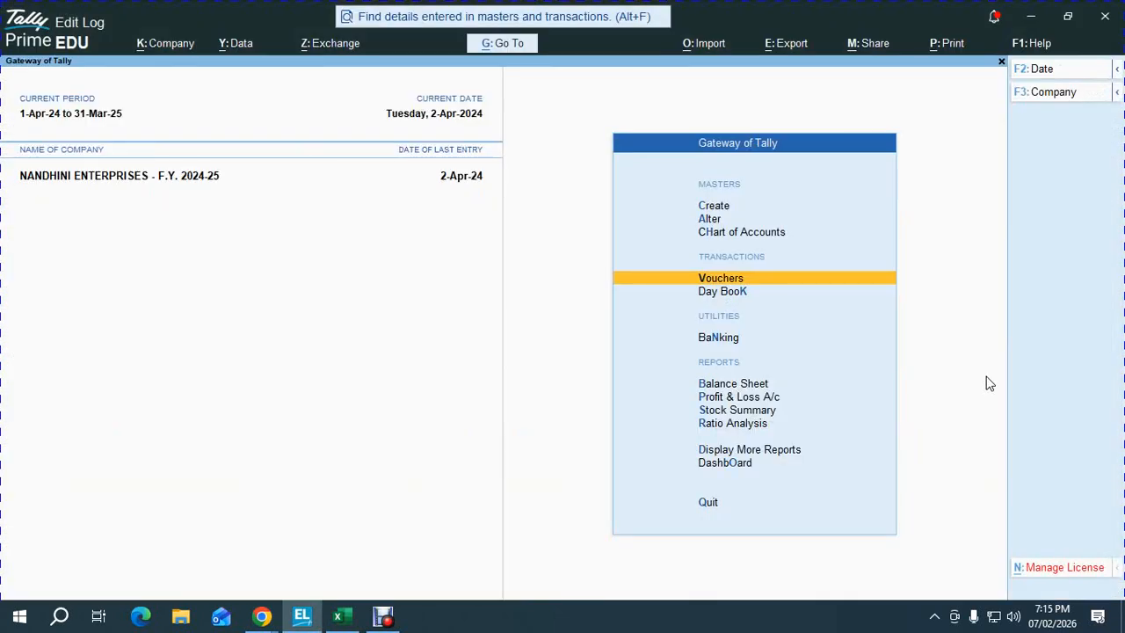
key("d")
key("Down")
key("Down")
key("Down")
key("Down")
key("Down")
key("Down")
key("Down")
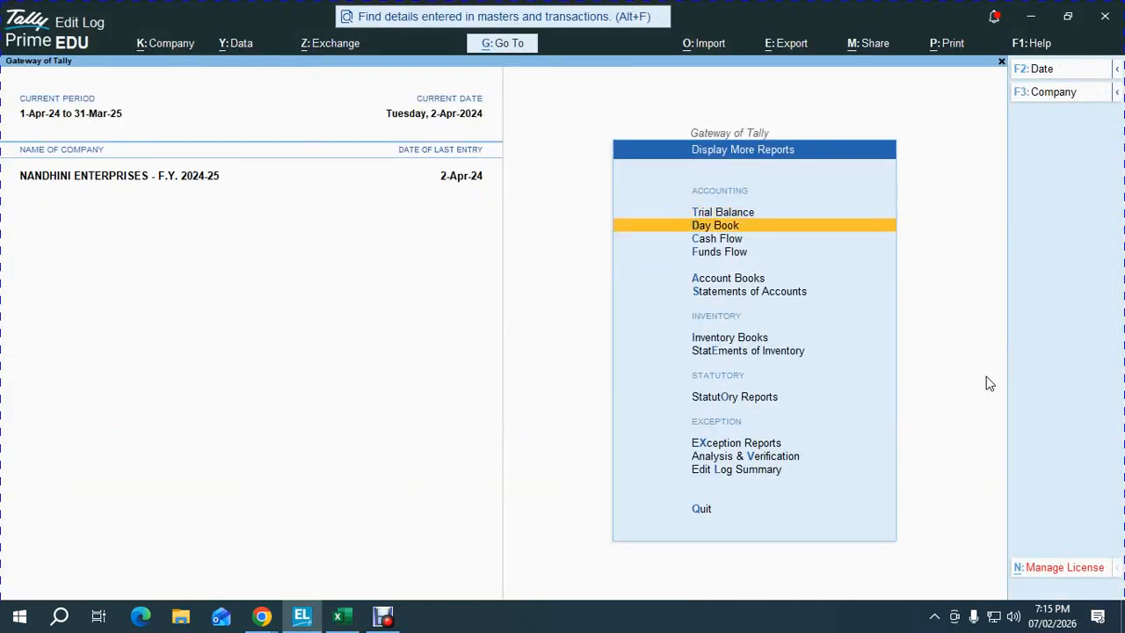
key("Return")
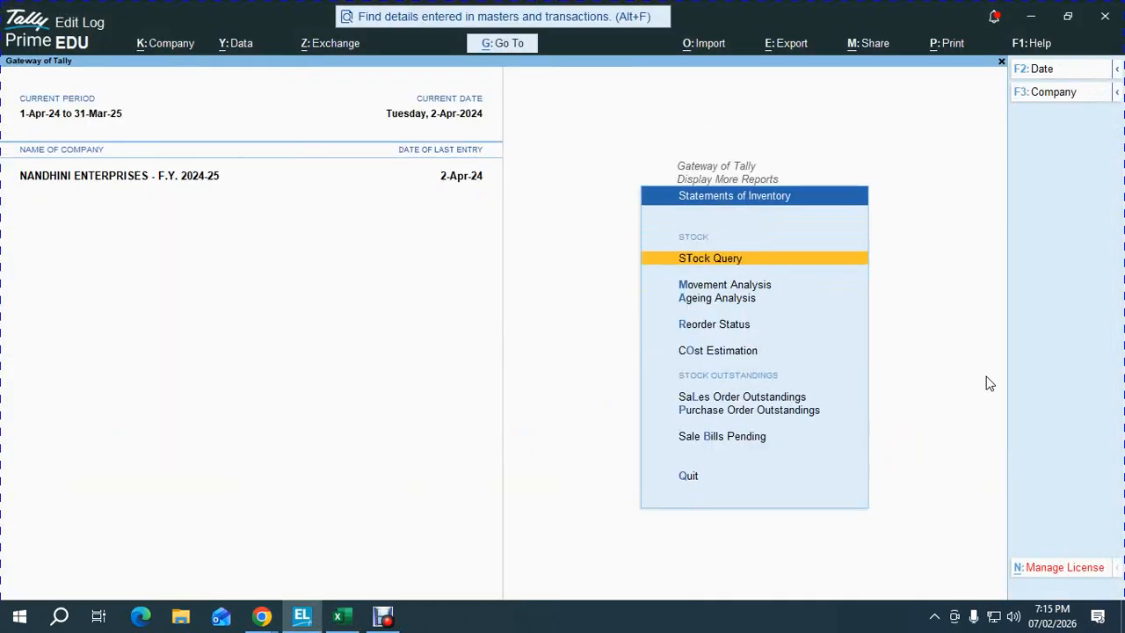
key("Down")
key("Down")
key("Down")
key("Down")
- View all Purchase Order Outstandings, PO/01–PO/03 totalling 4,16,160.00, then return to Gateway of Tally
key("Down")
key("Down")
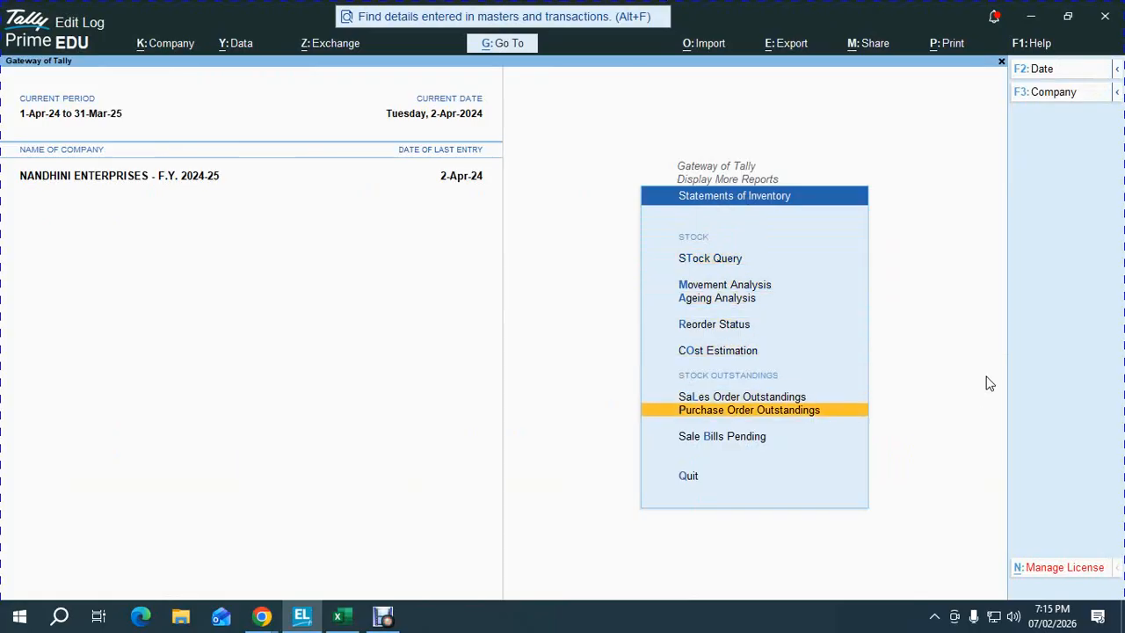
key("Return")
key("Down")
key("Down")
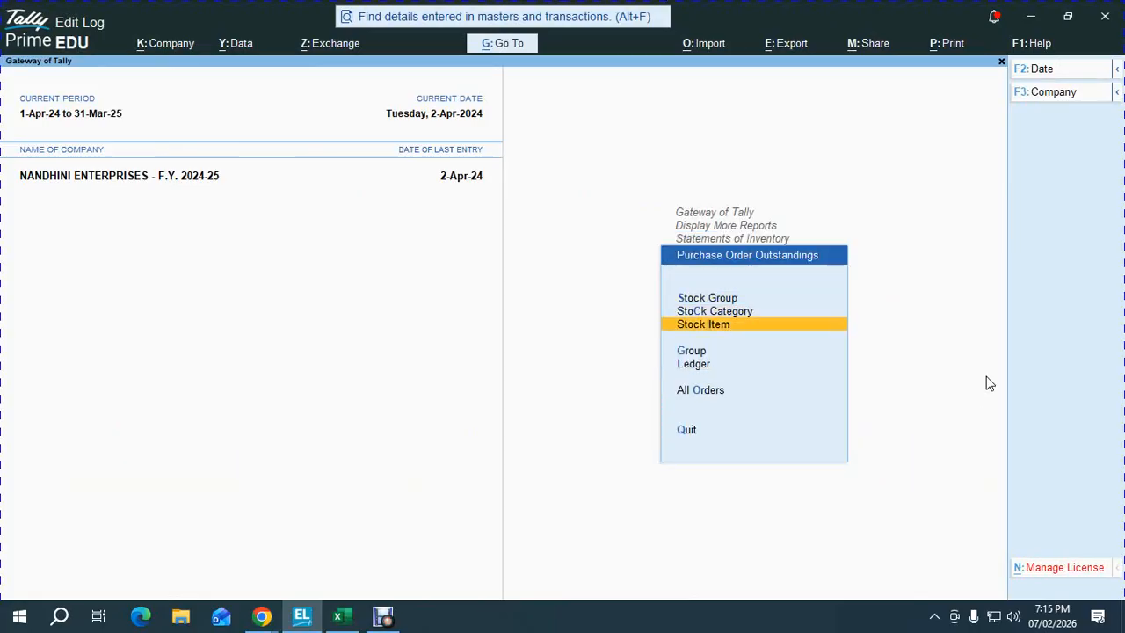
key("Down")
key("Down")
key("Down")
key("Return")
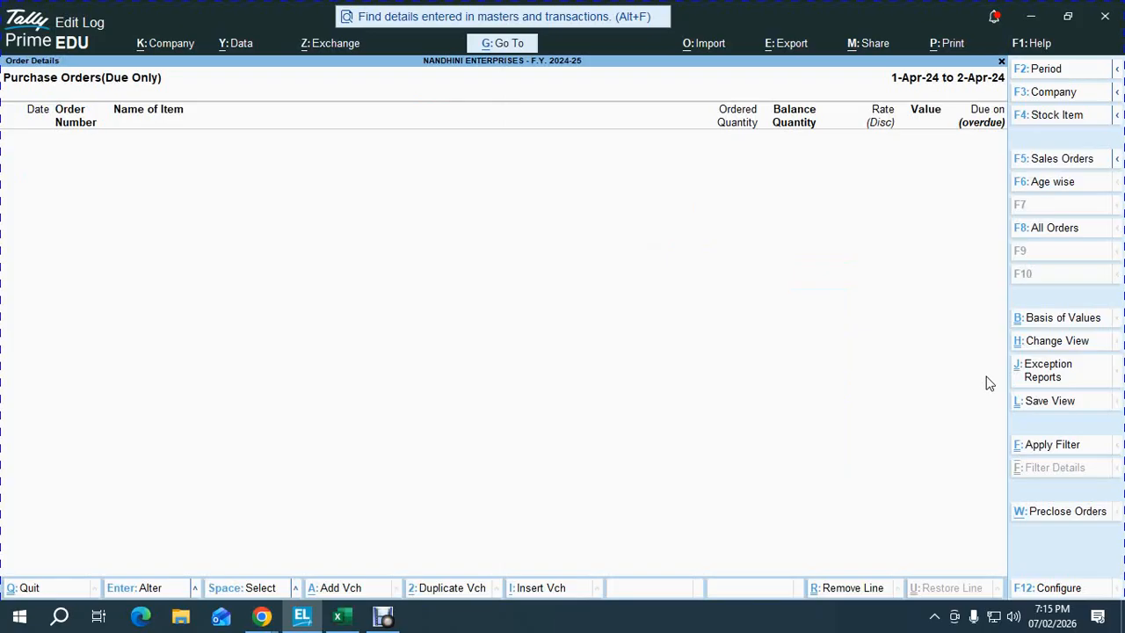
left_click(1094, 337)
left_click(1060, 234)
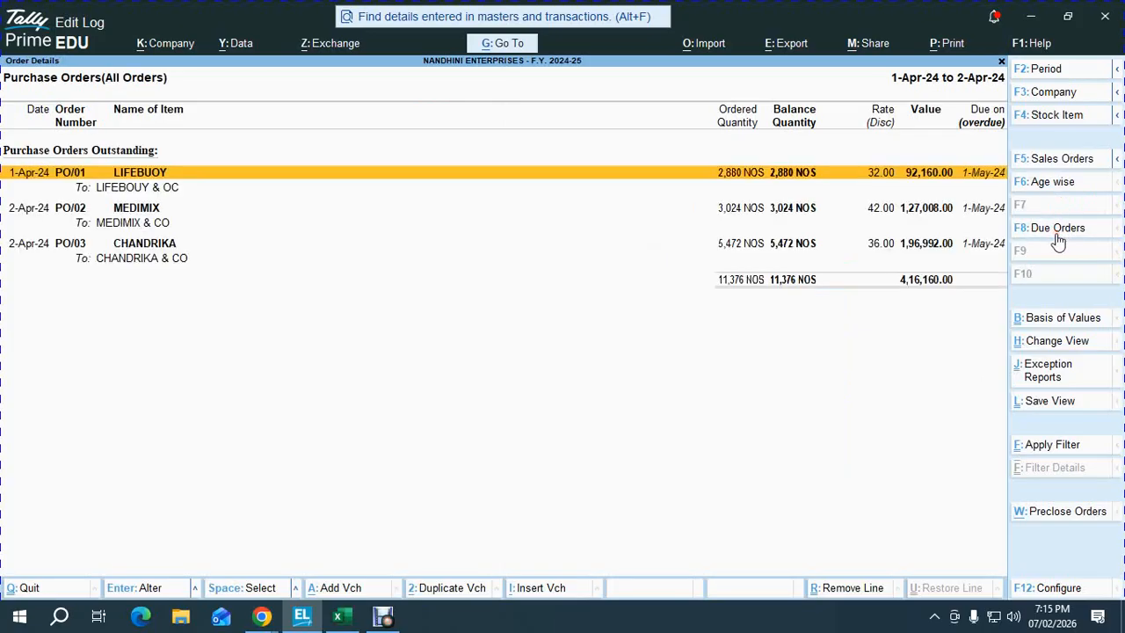
key("Down")
key("Down")
key("Up")
key("Up")
key("Escape")
key("Escape")
key("Escape")
key("Escape")
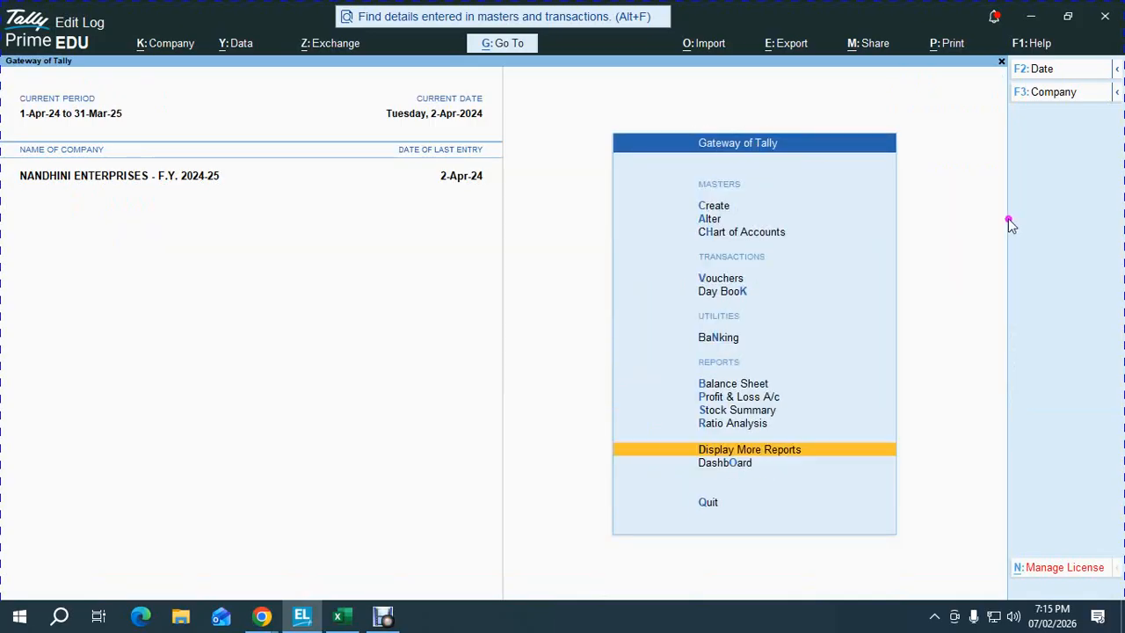
- Enter OK in the Status cells for Pass Purchase Order and View Order reports
mouse_move(343, 616)
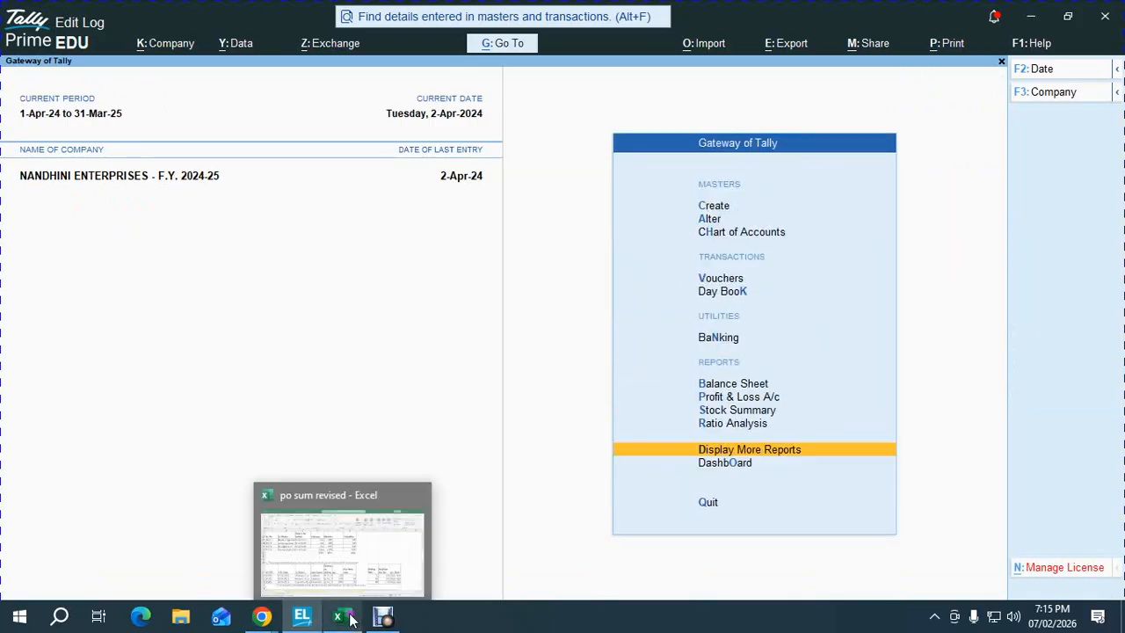
left_click(333, 545)
key("Down")
key("Down")
key("Down")
key("Down")
key("Down")
key("Down")
key("Down")
key("Down")
key("Down")
key("Down")
key("Down")
key("Down")
key("Down")
key("Down")
key("Down")
key("Down")
key("Down")
key("Down")
key("Down")
key("Down")
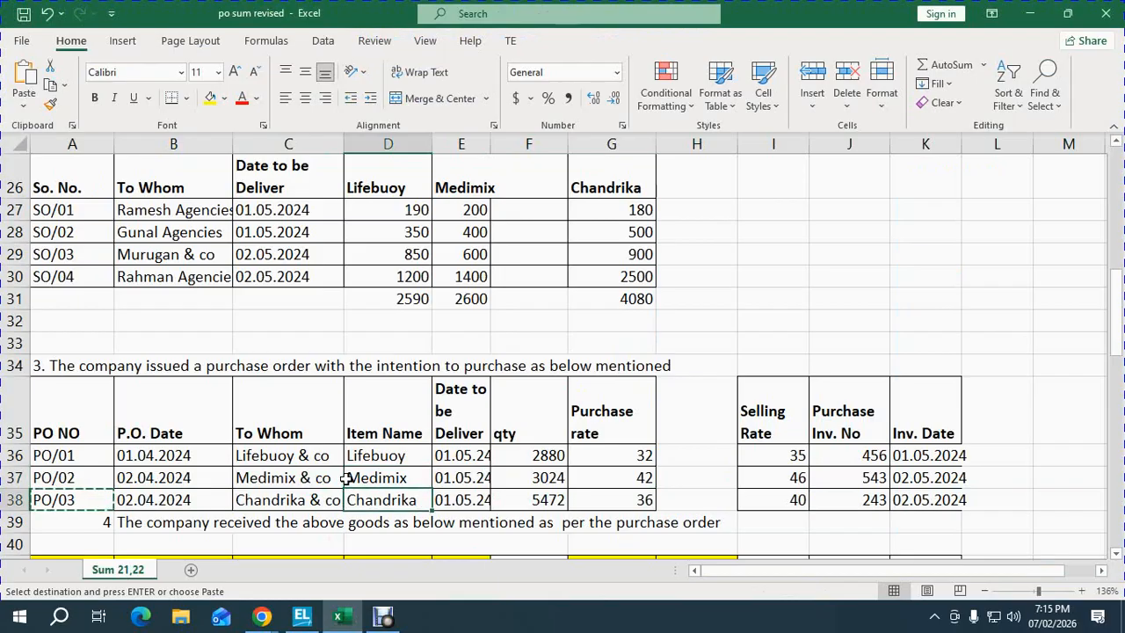
key("Up")
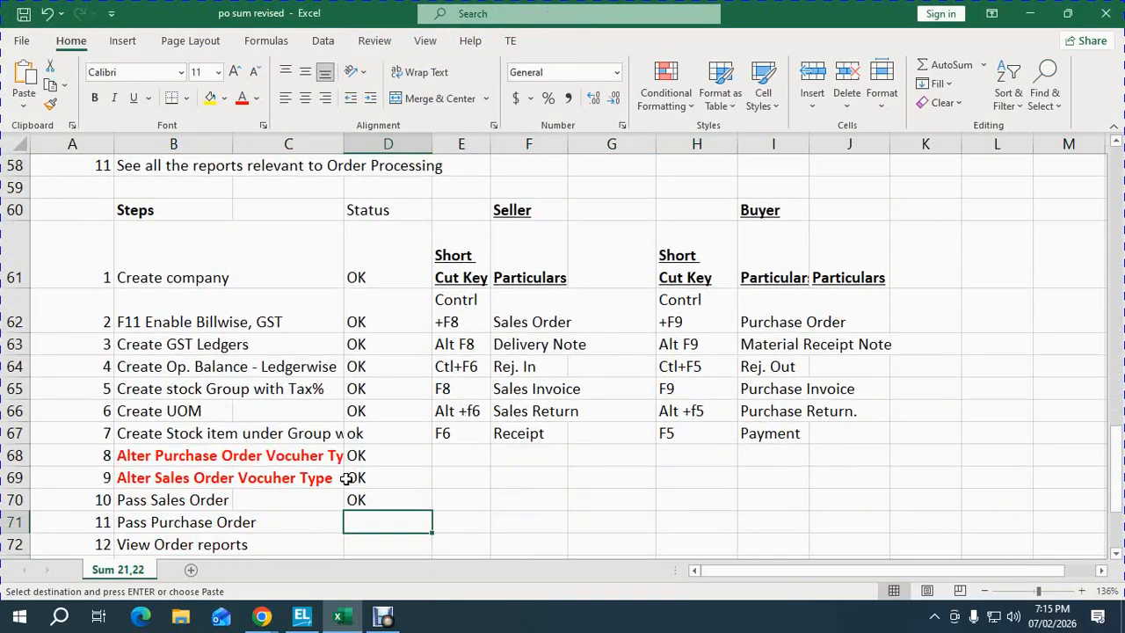
type("OK")
key("Return")
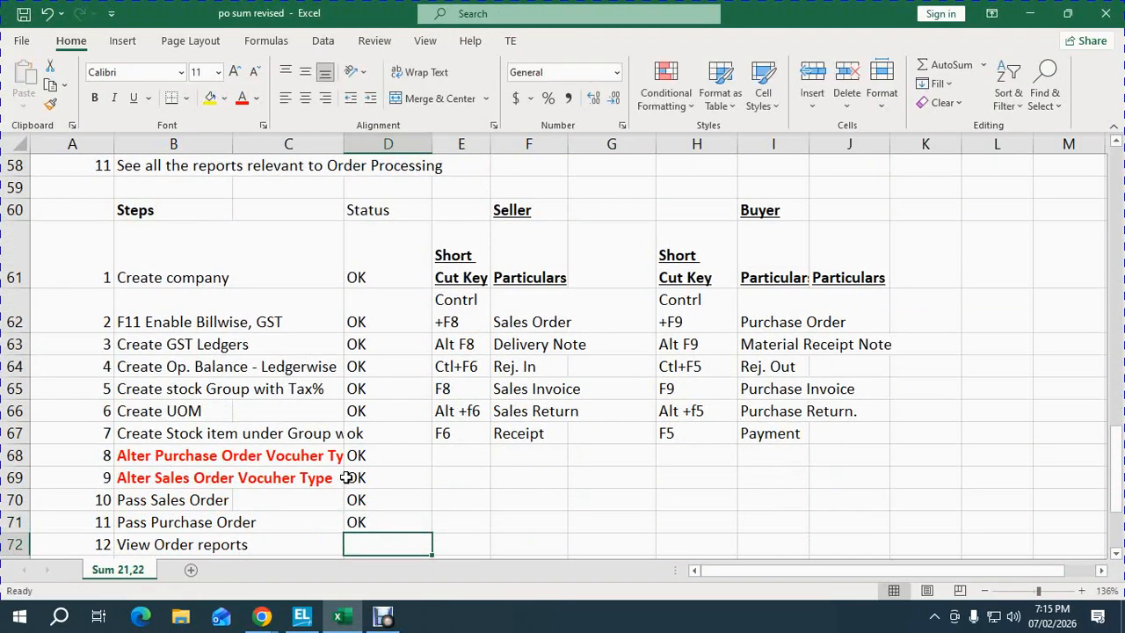
type("OK")
key("Return")
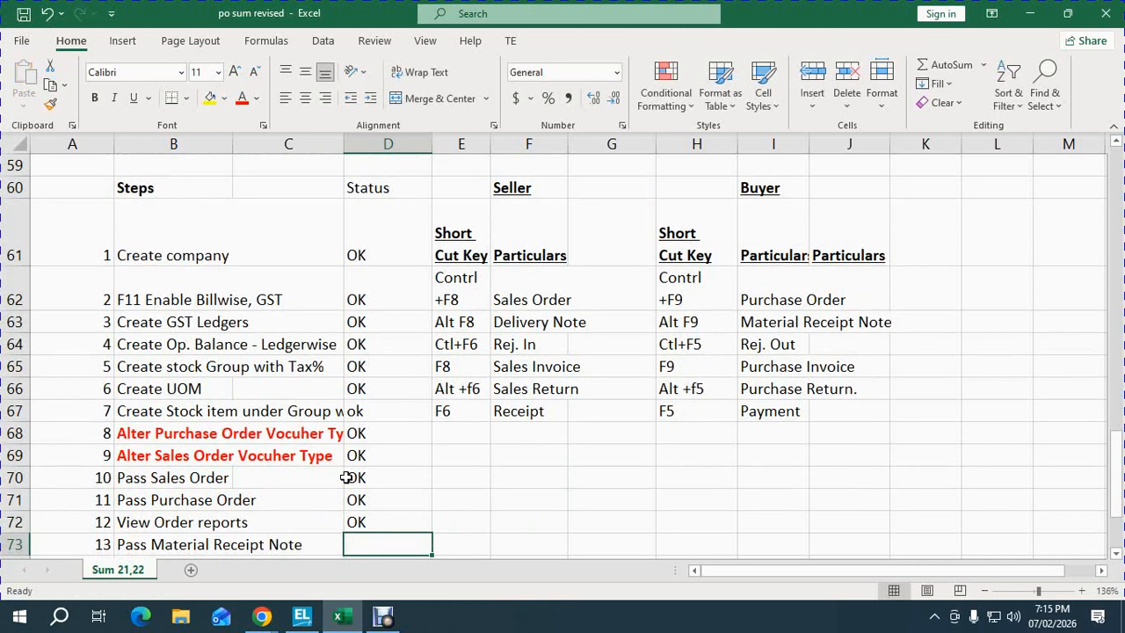
key("Up")
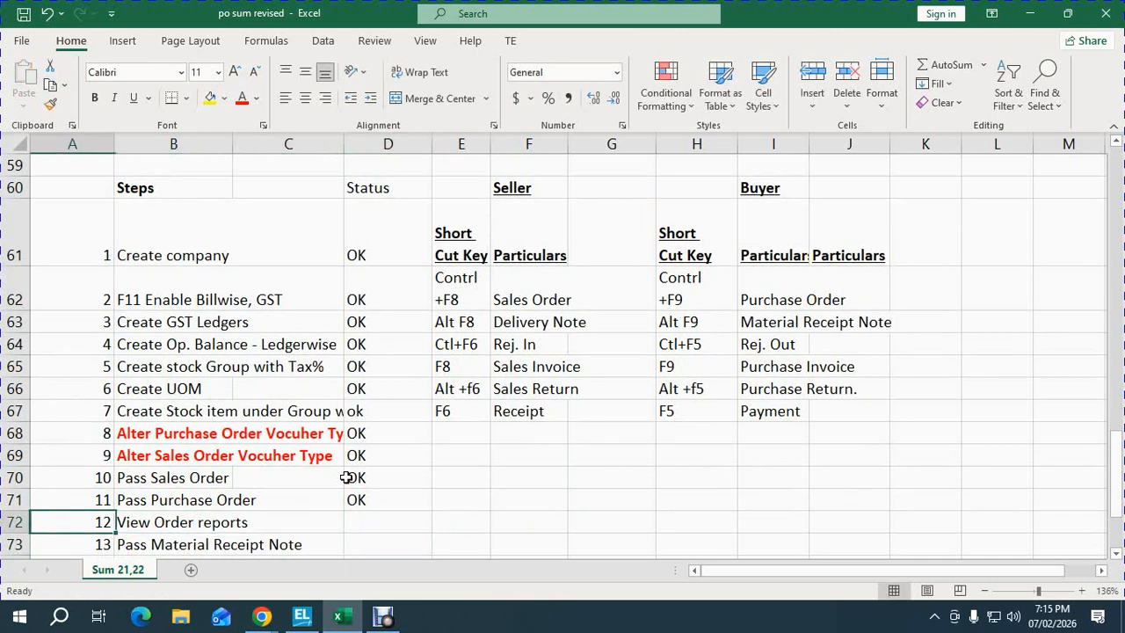
type("OK")
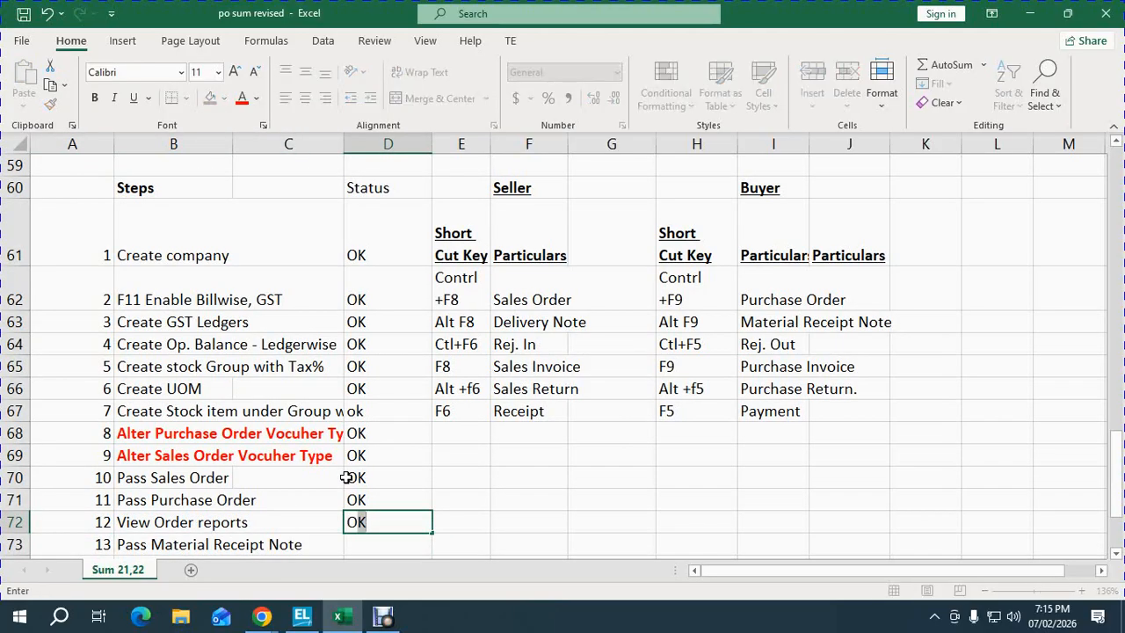
key("Return")
- Review the PO/03 row in the checklist's purchase order table
scroll(347, 477, "down", 1)
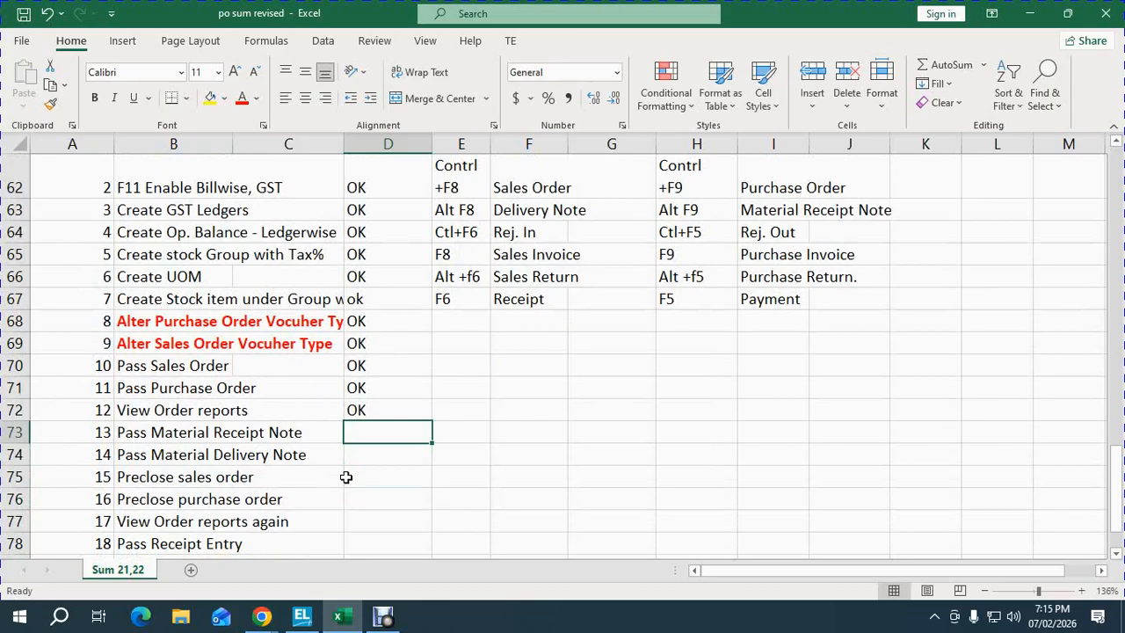
key("Up")
key("Up")
key("Up")
key("Up")
key("Up")
key("Up")
key("Up")
key("Up")
key("Up")
key("Up")
key("Up")
key("Up")
key("Up")
key("Up")
key("Up")
key("Up")
key("Up")
key("Up")
key("Up")
key("Up")
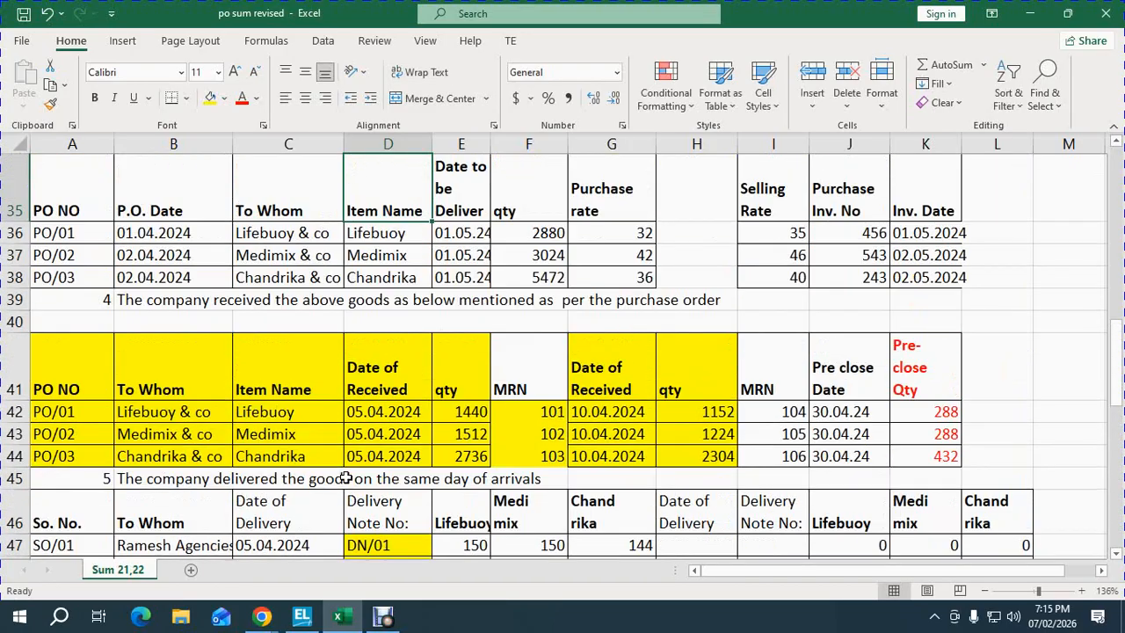
key("Up")
key("Up")
key("Up")
key("Up")
key("Up")
key("Up")
key("Down")
key("Down")
key("Down")
key("Down")
key("Down")
key("Down")
key("Down")
key("Down")
key("Down")
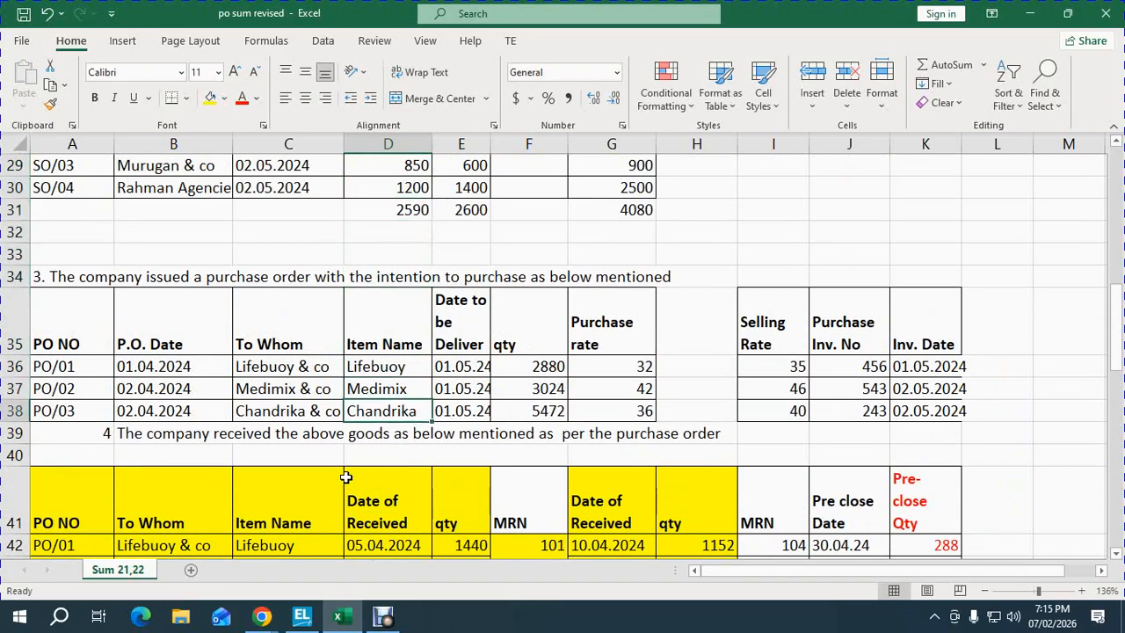
key("Left")
key("Left")
key("Down")
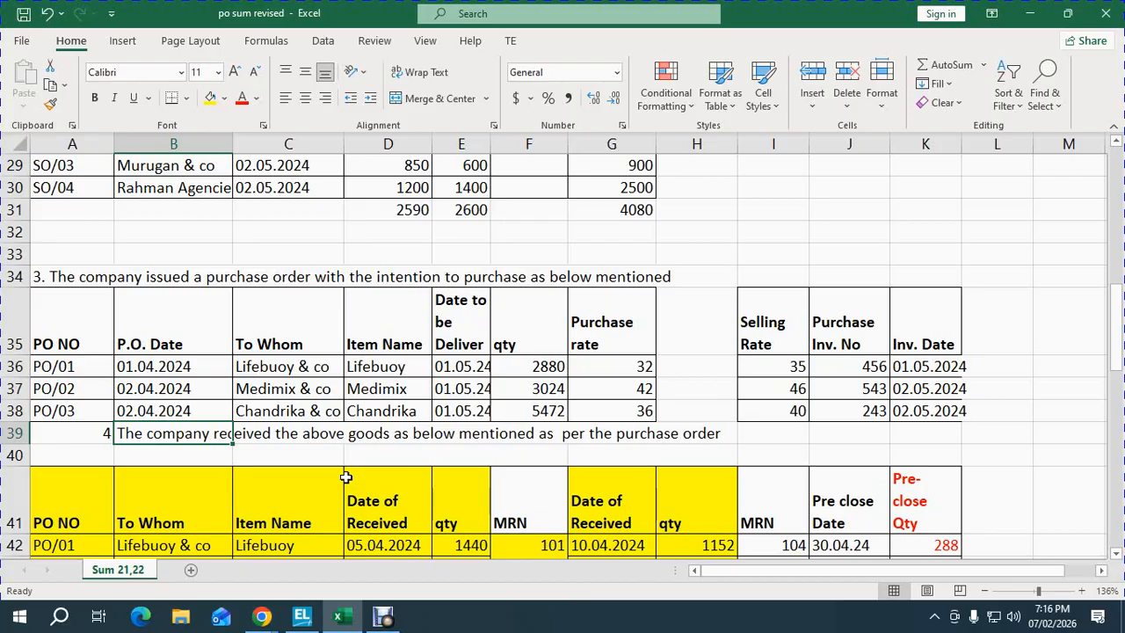
- Change the first received date for PO/01, PO/02 and PO/03 from 05.04.2024 to 01.05.24
key("Down")
key("Down")
key("Down")
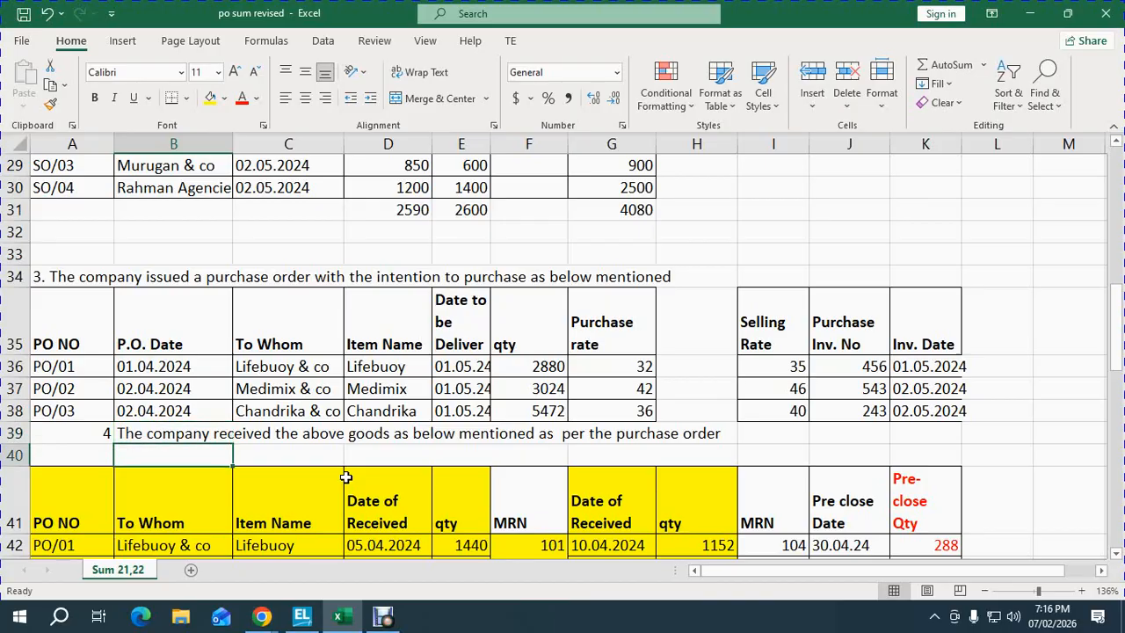
scroll(345, 477, "down", 1)
key("Down")
key("Down")
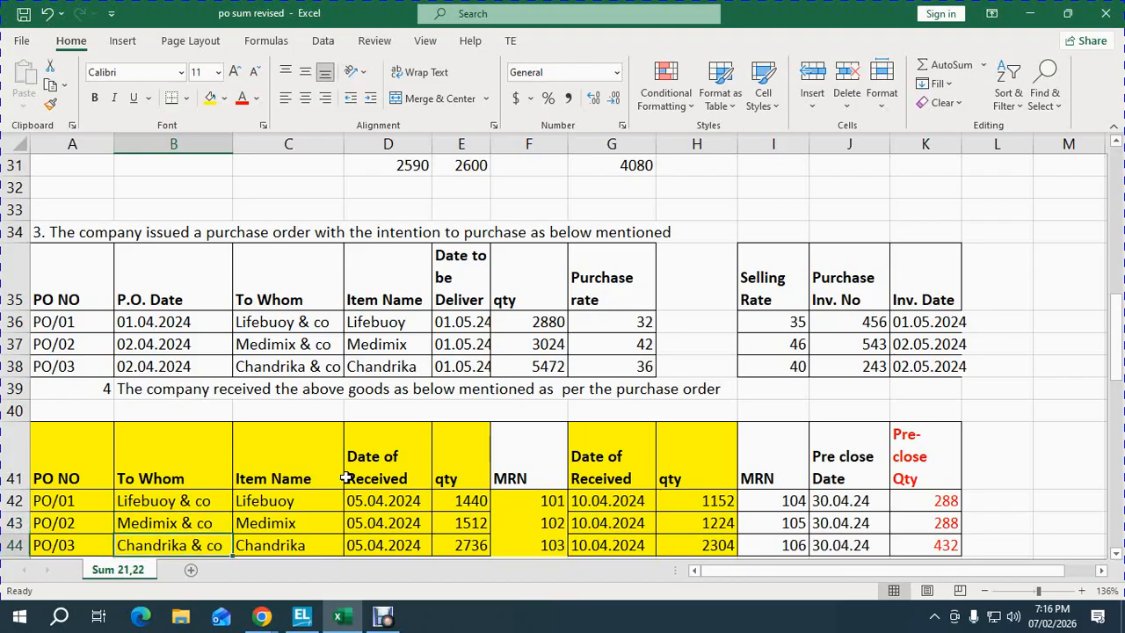
key("Right")
key("Right")
key("Up")
key("Up")
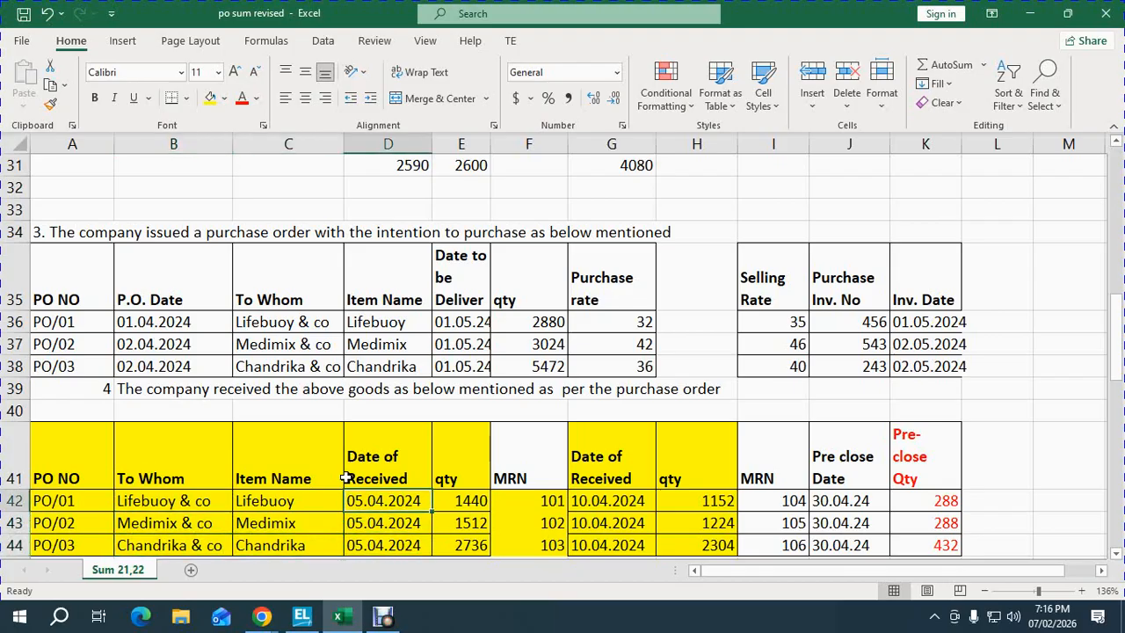
type("0")
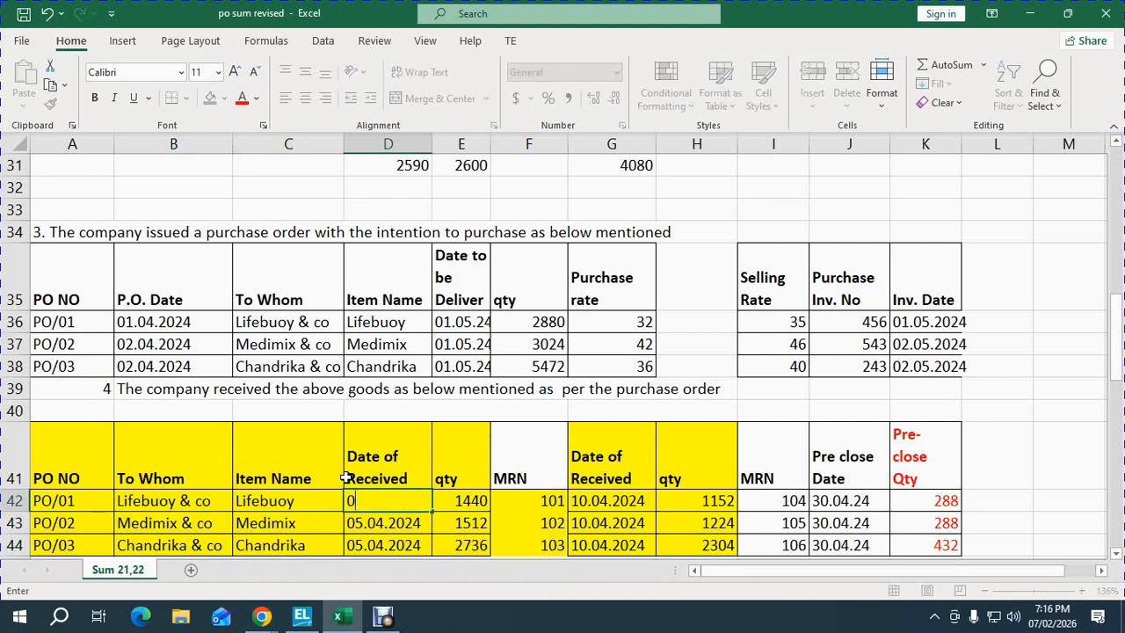
type("1.05.24")
key("Return")
key("Up")
key("ctrl+c")
key("Down")
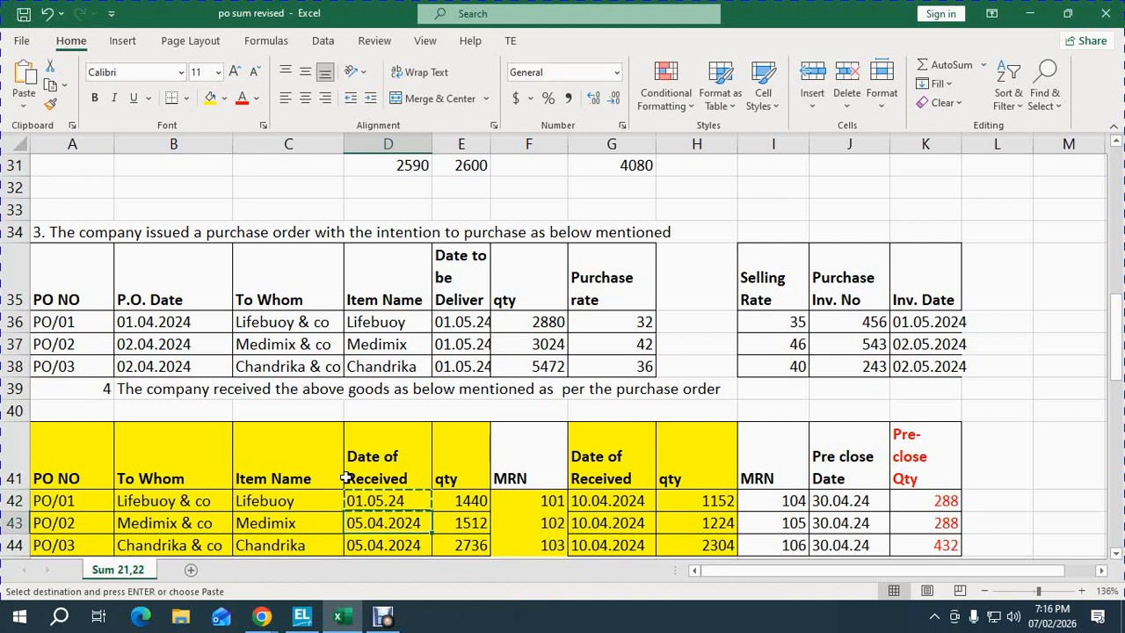
key("ctrl+v")
key("Down")
key("ctrl+v")
key("Right")
key("Escape")
- Select the second receipt block G41:K44 in the goods-received table
key("Right")
key("Up")
key("Up")
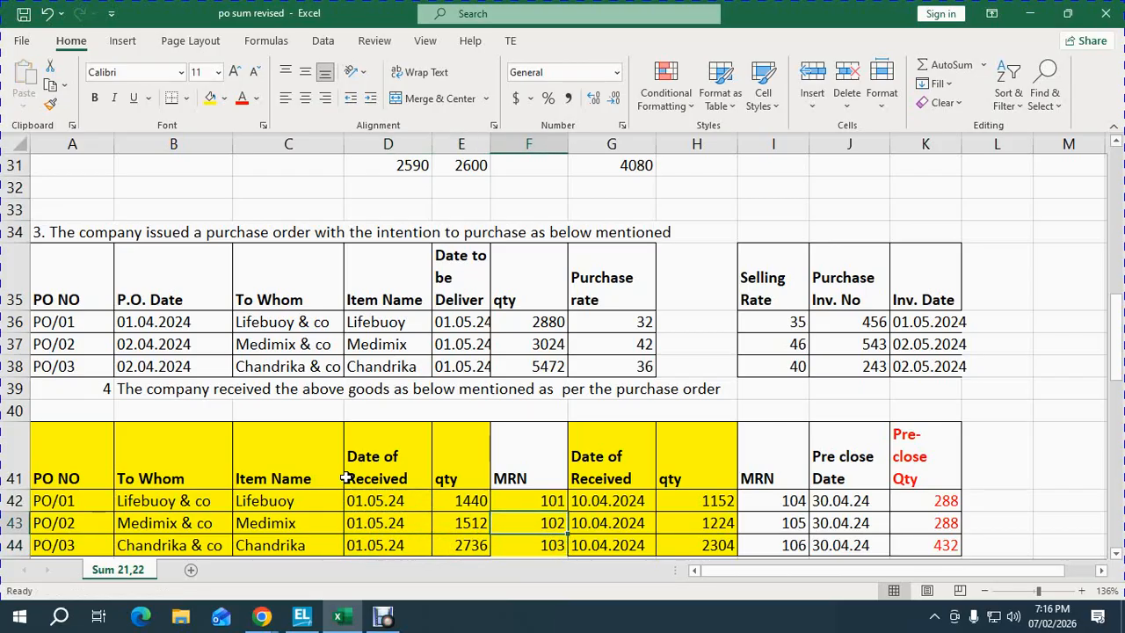
key("Right")
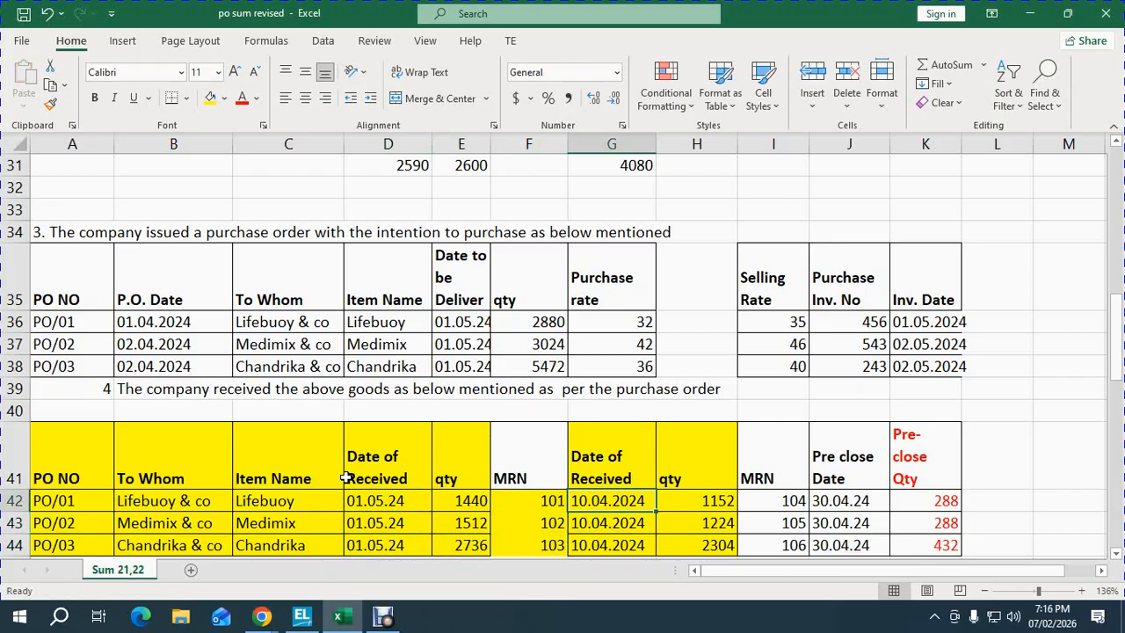
key("Up")
key("shift+Down")
key("shift+Down")
key("shift+Down")
key("shift+Down")
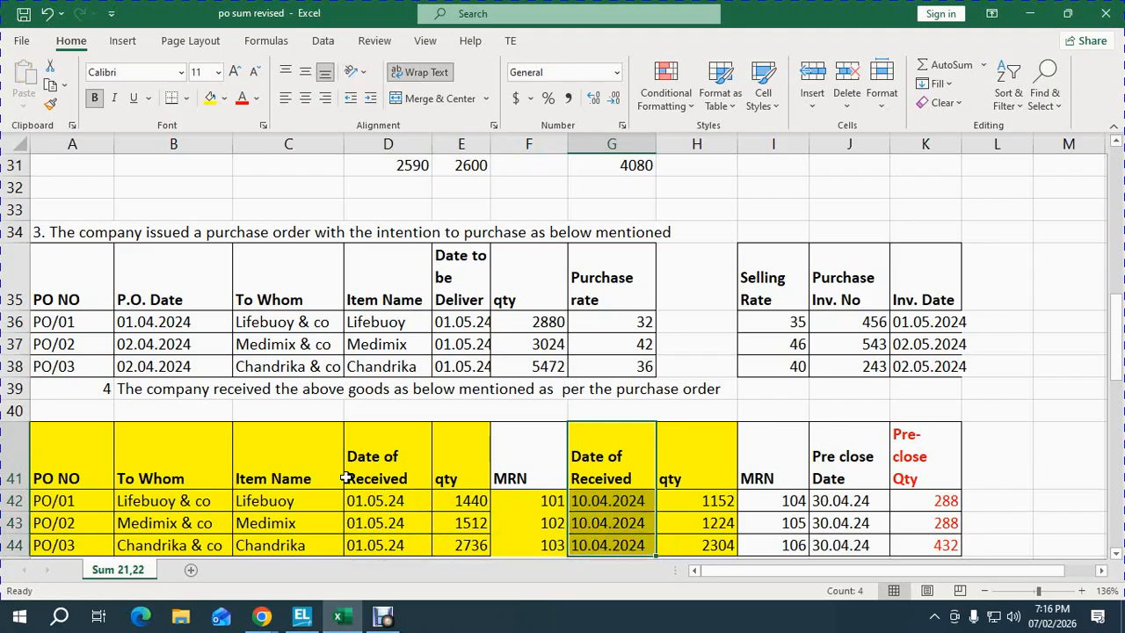
key("shift+Right")
key("shift+Right")
key("shift+Right")
key("shift+Right")
key("shift+Up")
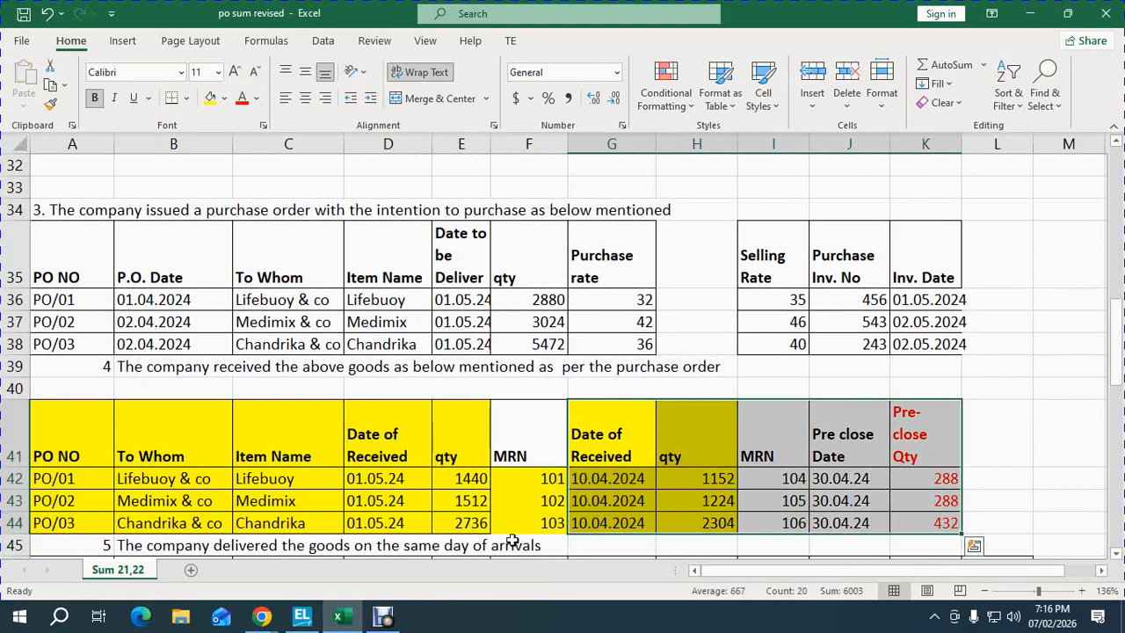
- Shade the second receipt block green and set all three second received dates to 02.05.2024
left_click(225, 97)
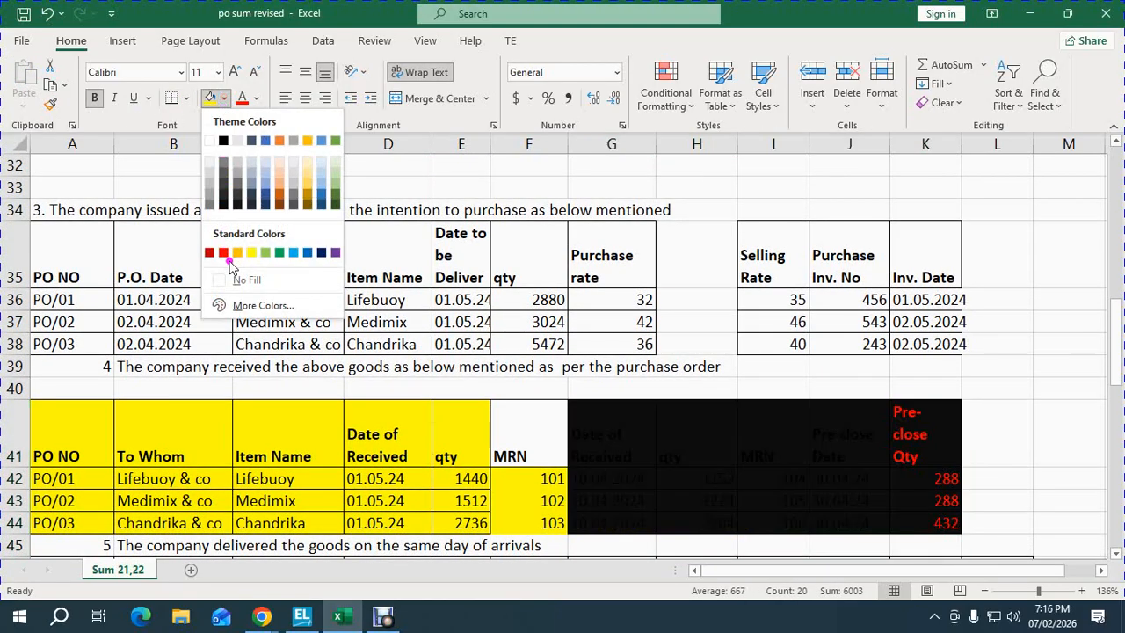
left_click(268, 255)
left_click(611, 484)
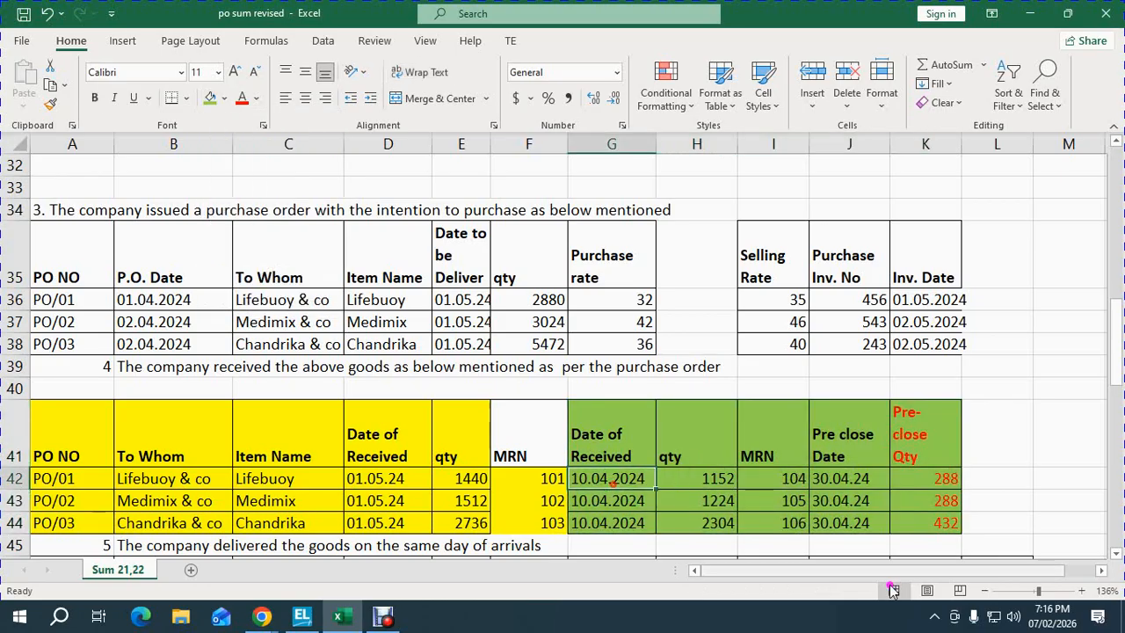
type("02")
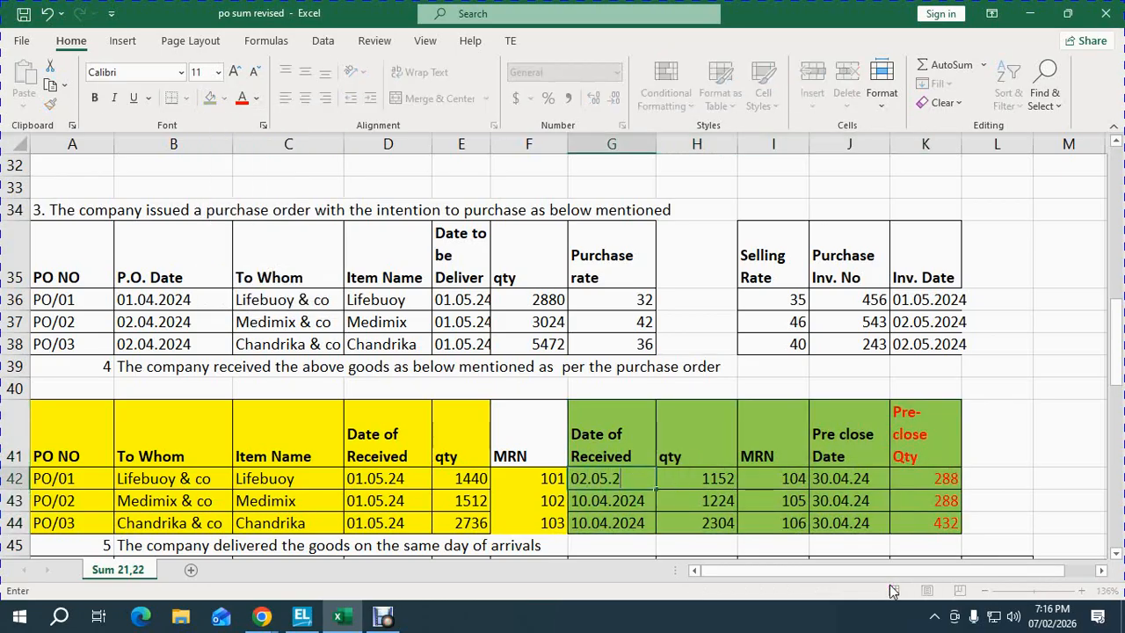
type(".05.2024")
key("Return")
key("Up")
key("ctrl+c")
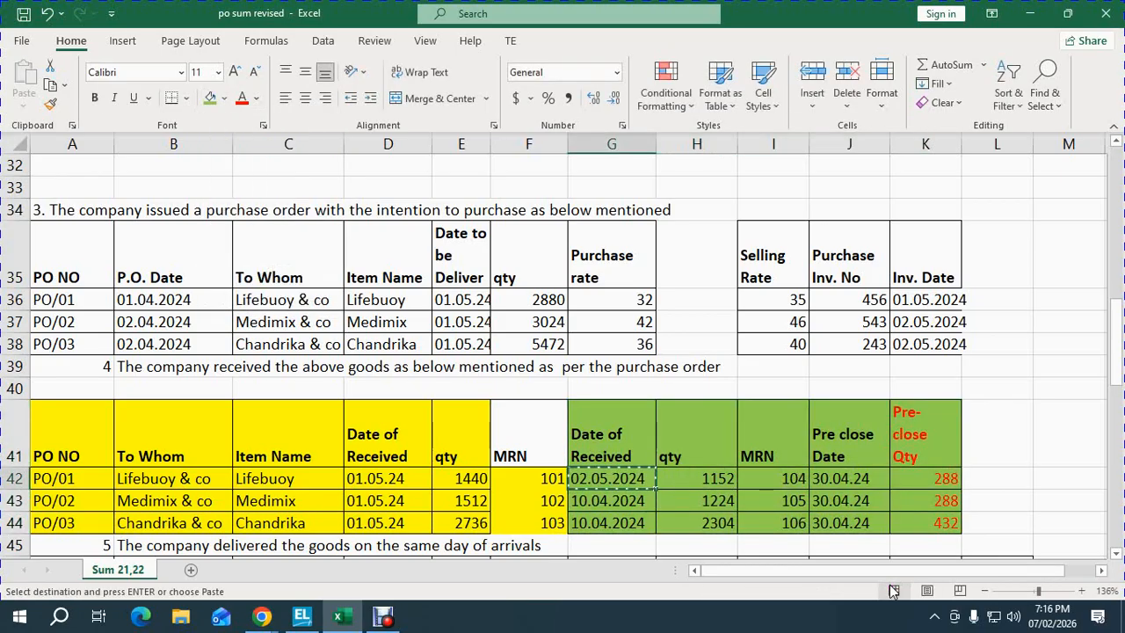
key("shift+Down")
key("shift+Down")
key("ctrl+v")
key("Up")
- Enter a pre-close date of 31.05.24 for PO/01
key("Right")
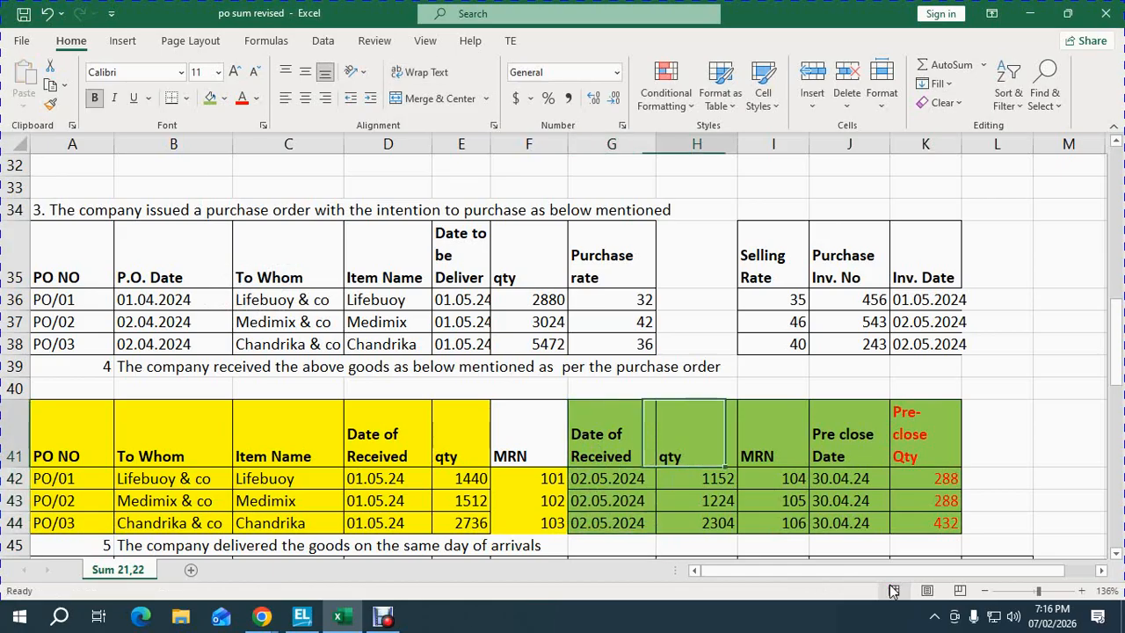
key("Right")
key("Down")
key("Left")
key("Left")
key("Left")
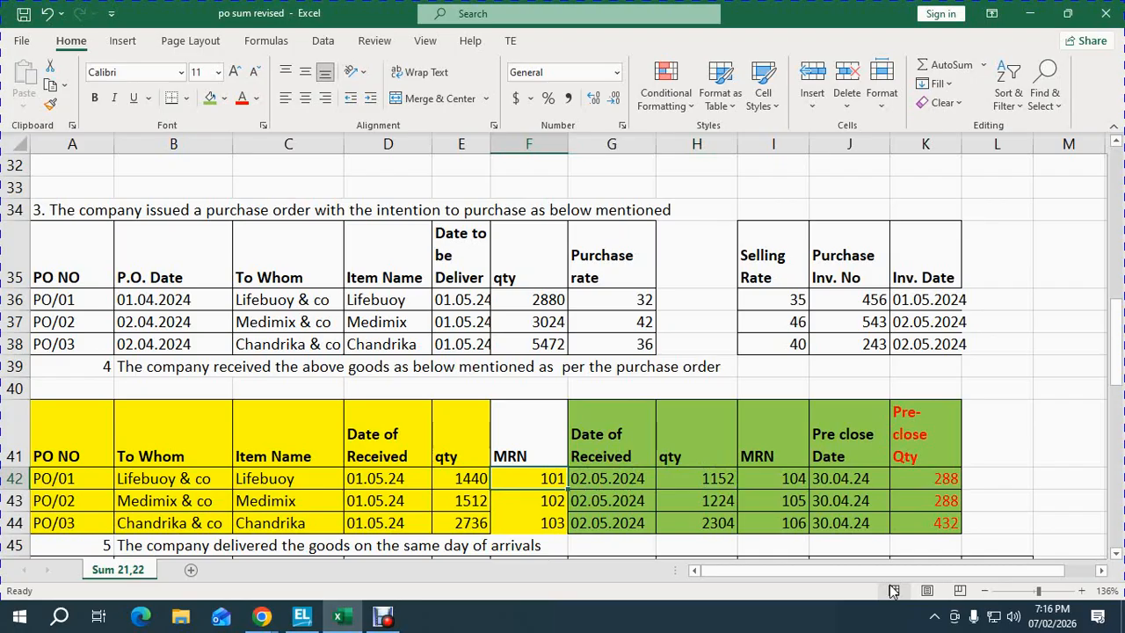
key("Right")
key("Right")
key("Right")
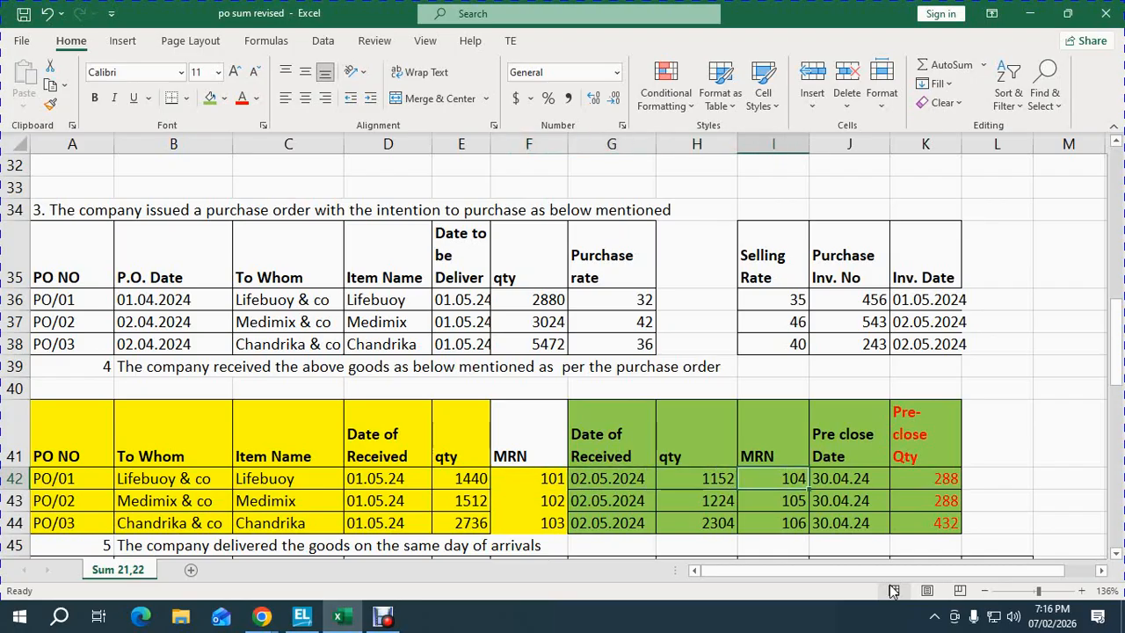
key("Right")
key("Right")
key("Left")
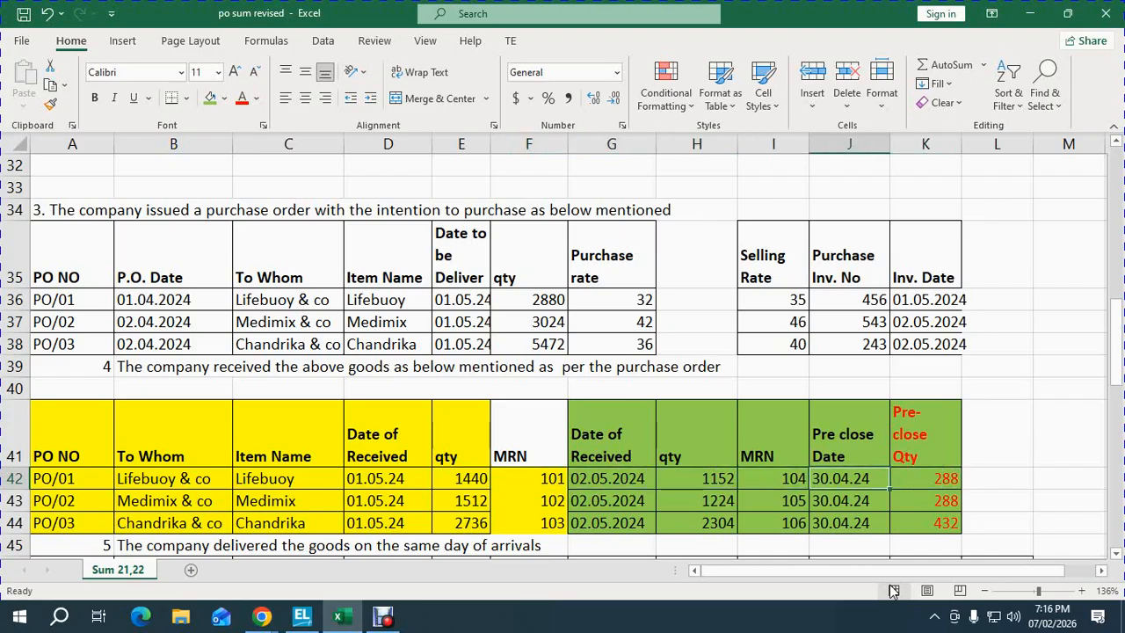
type("31.0")
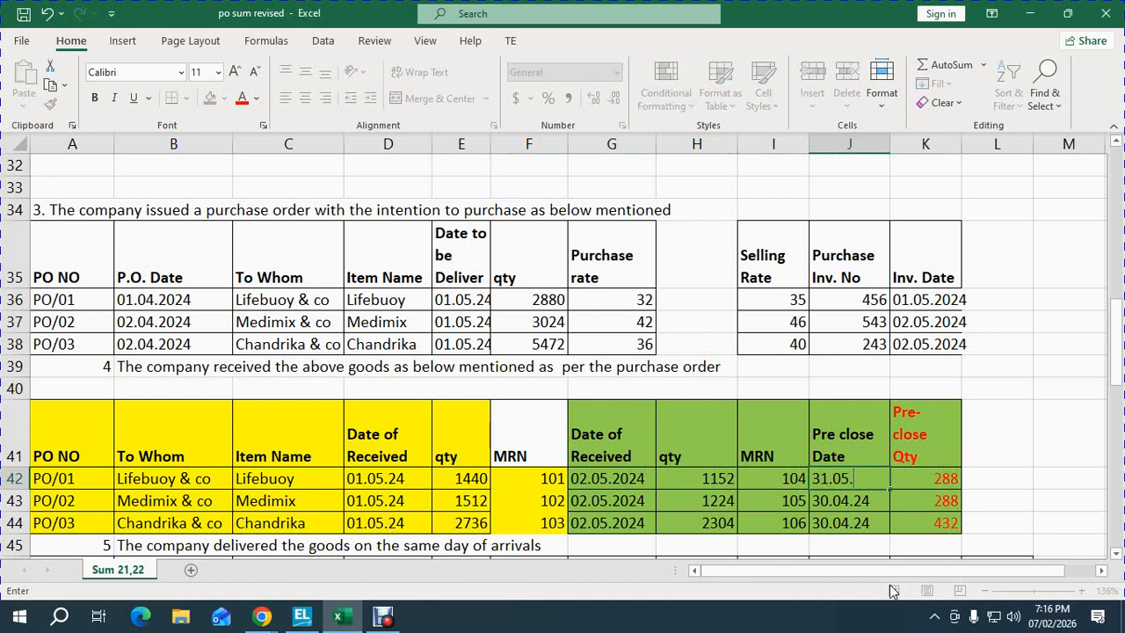
key("Return")
- Correct the PO/01 pre-close date to 02.05.24 and copy it to PO/02 and PO/03
key("Up")
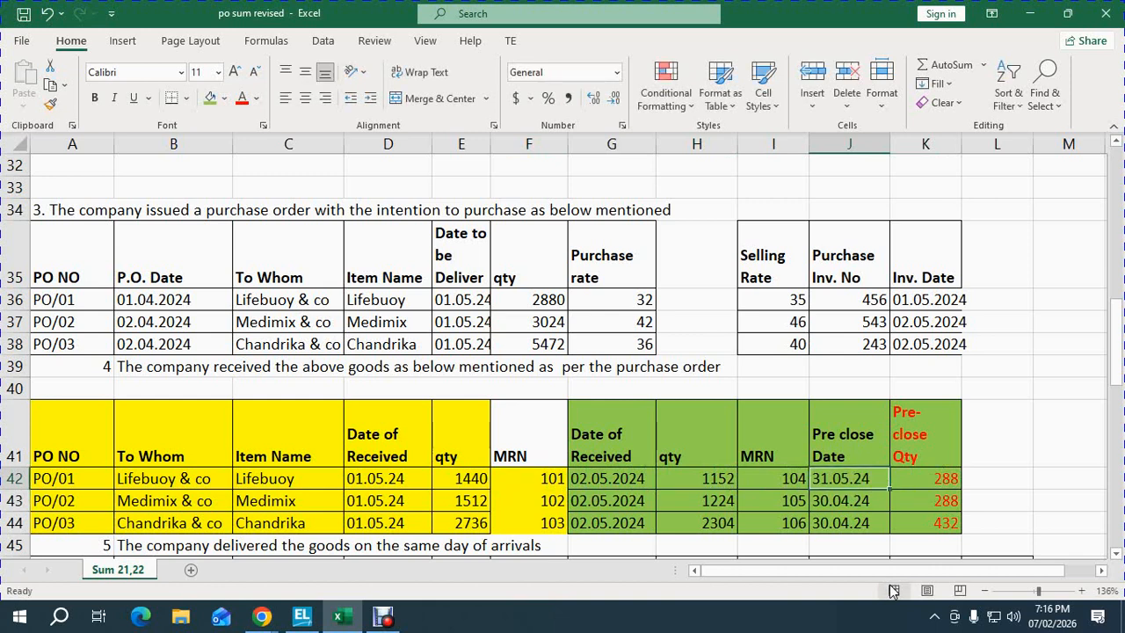
type("02.")
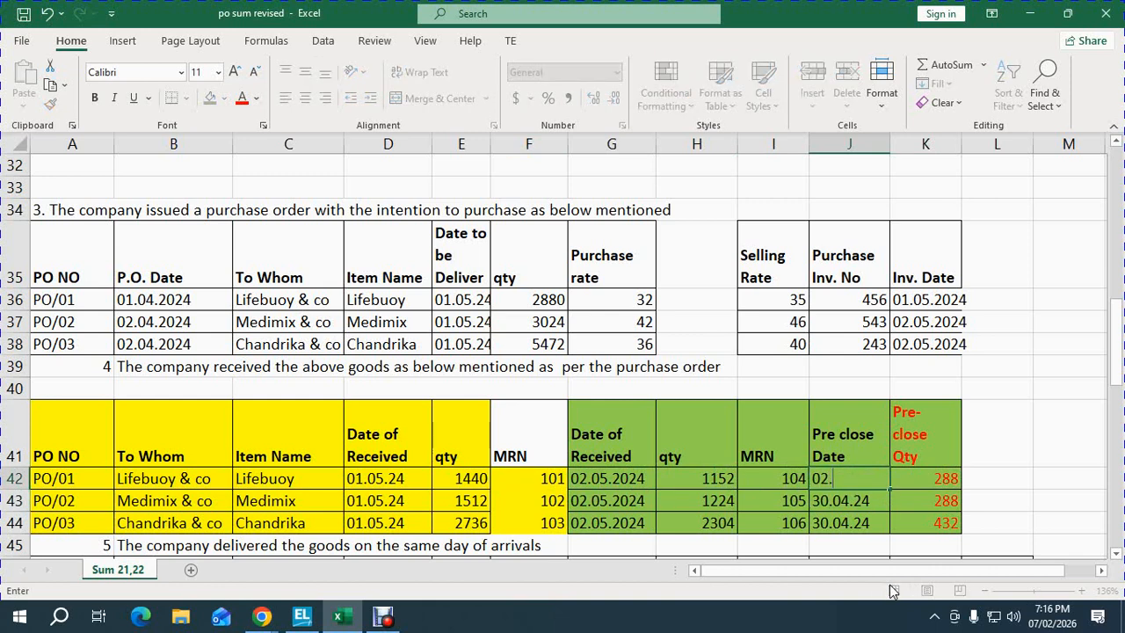
type("05.24")
key("Return")
key("Up")
key("shift+Down")
key("ctrl+c")
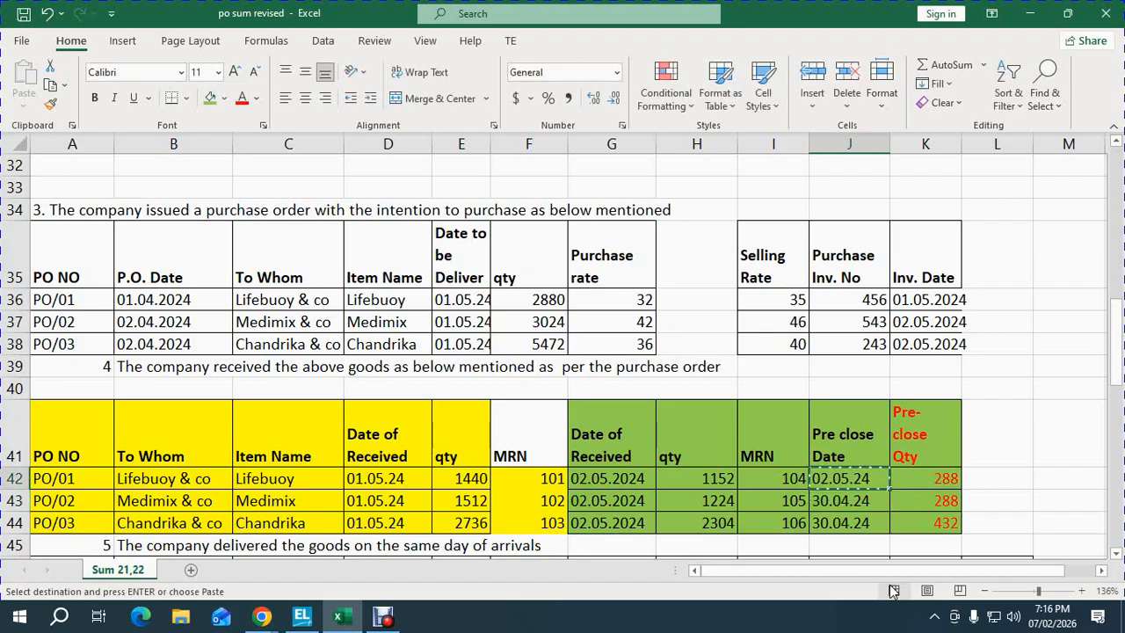
key("shift+Down")
key("Return")
key("Left")
key("Left")
key("Left")
key("Left")
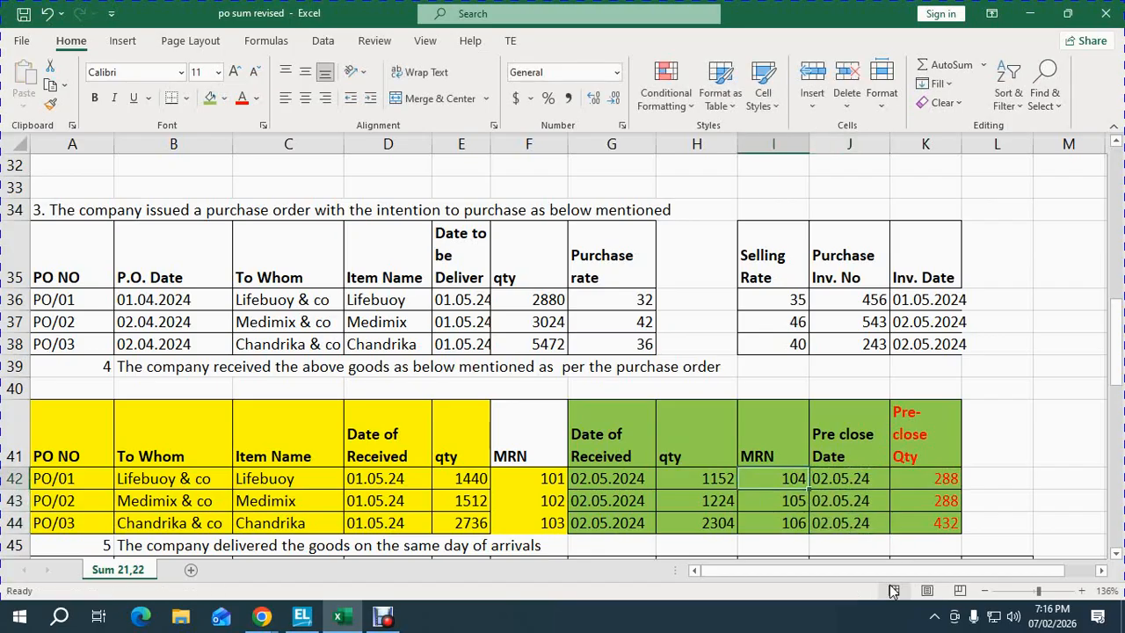
key("Up")
key("Up")
key("Up")
key("Up")
key("Up")
key("Up")
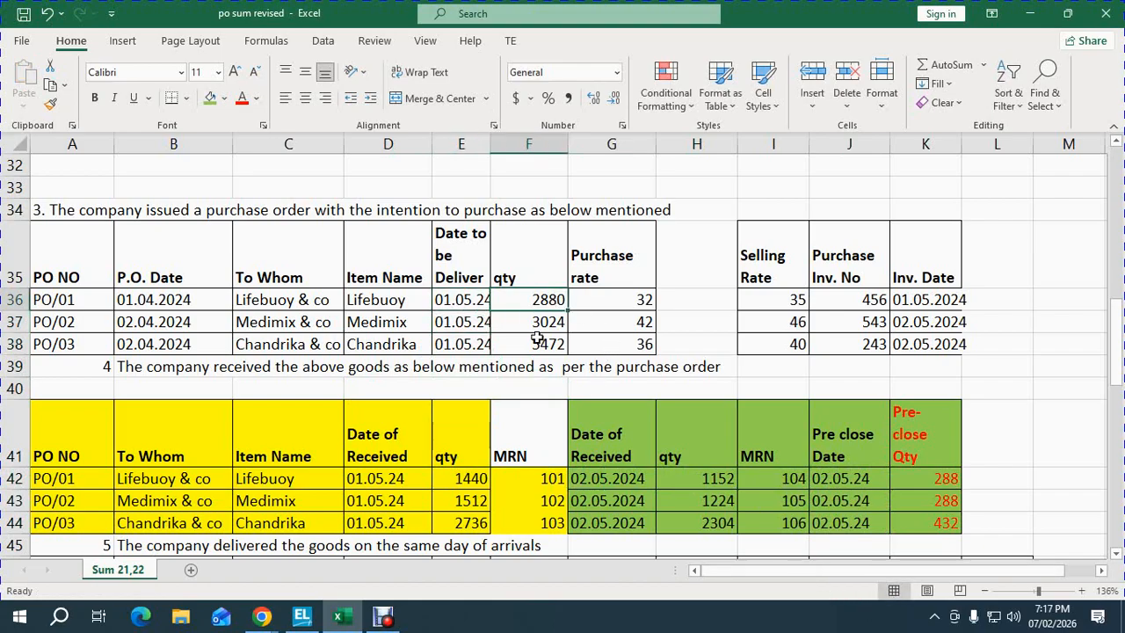
- Check PO/01's received quantities 1440 and 1152 against the row, then switch to TallyPrime
left_click(472, 475)
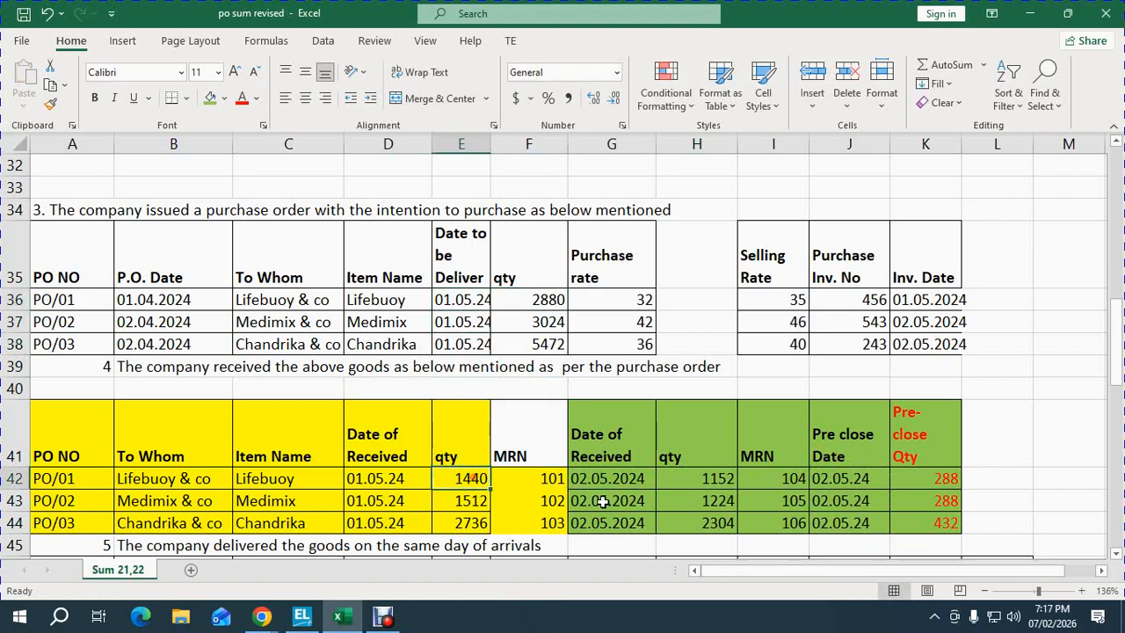
left_click(702, 480, "ctrl")
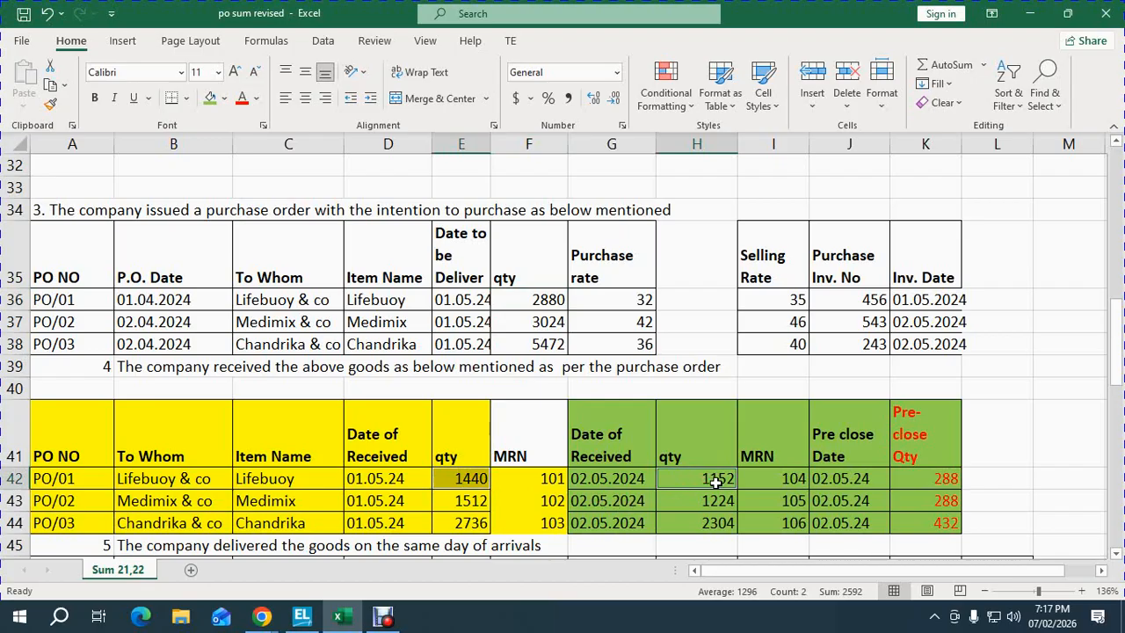
left_click(919, 521)
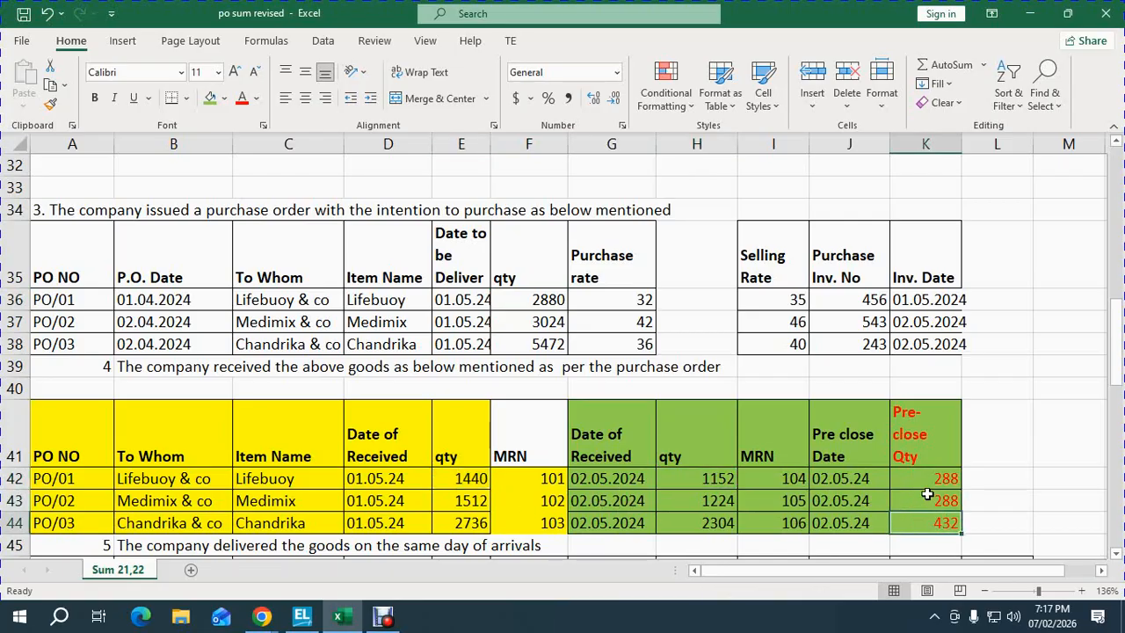
left_click(471, 484)
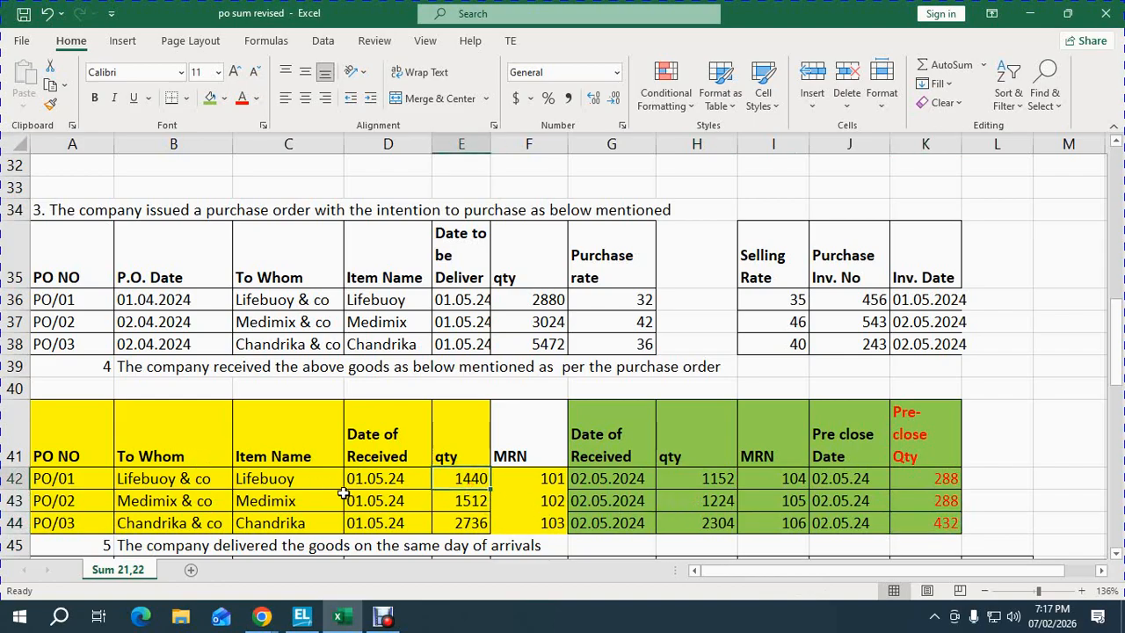
key("shift+space")
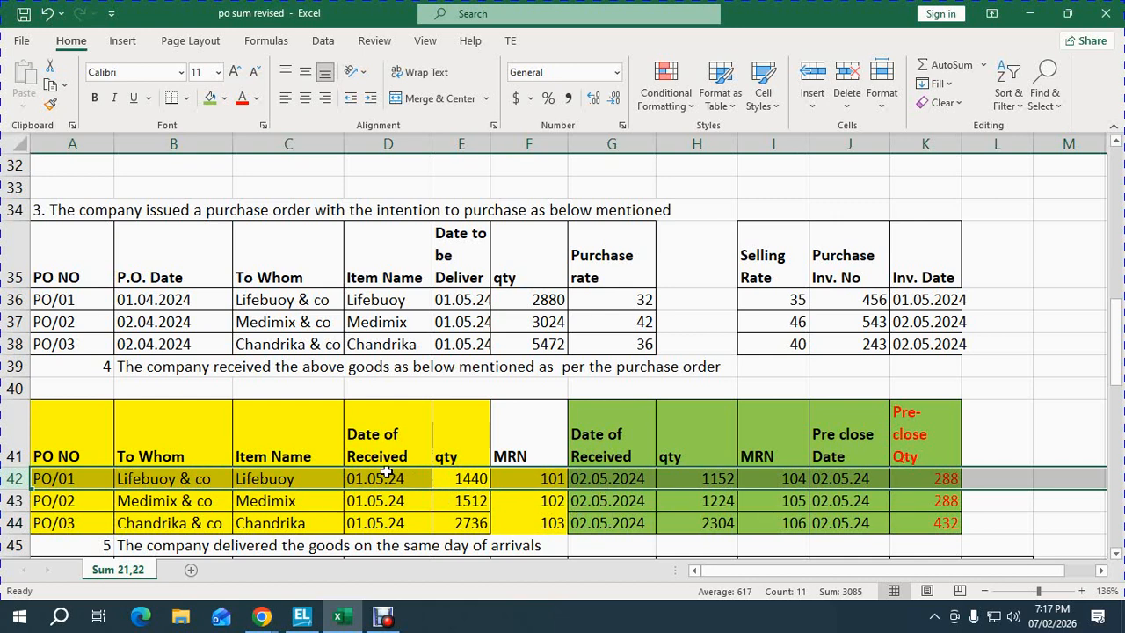
left_click(414, 494)
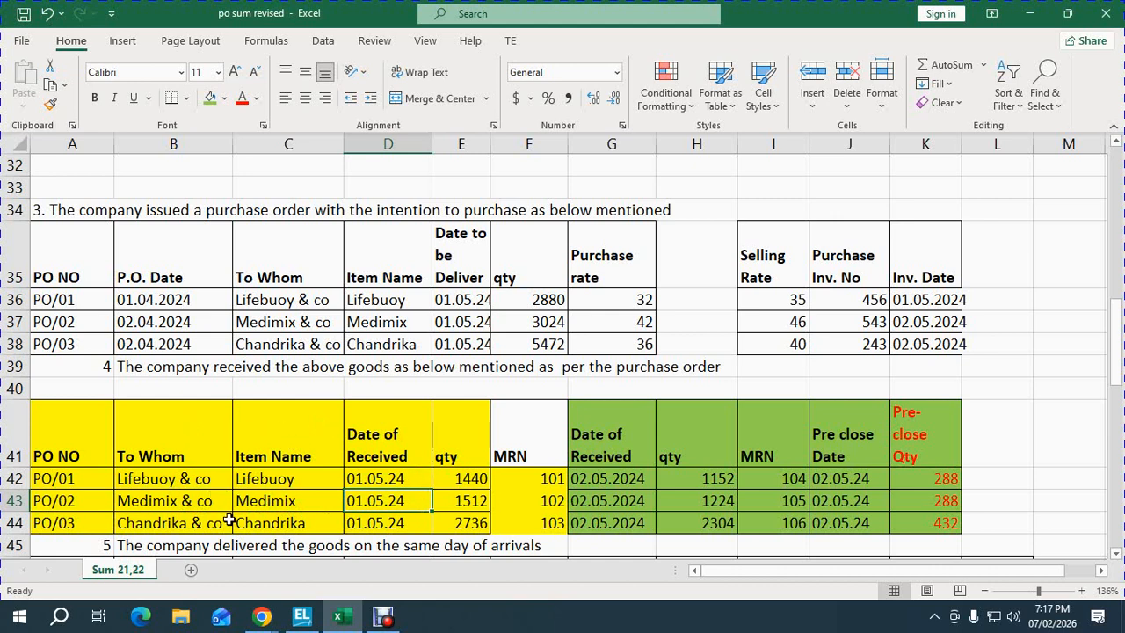
left_click(301, 618)
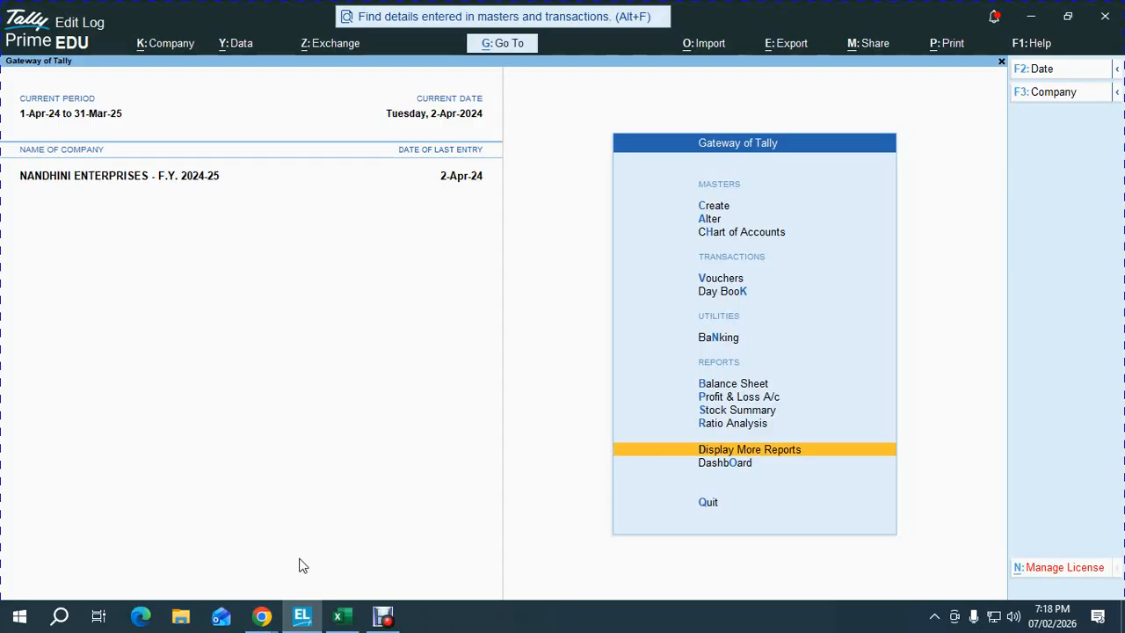
- Activate the inactive Receipt Note voucher type and start blank Receipt Note No. 1
key("v")
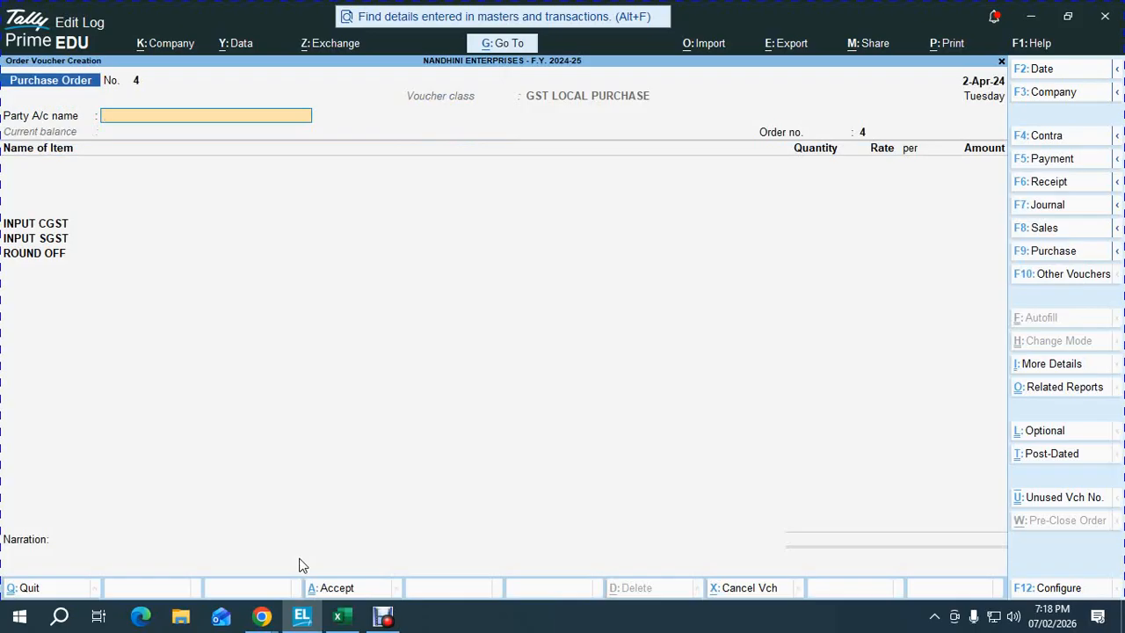
key("F10")
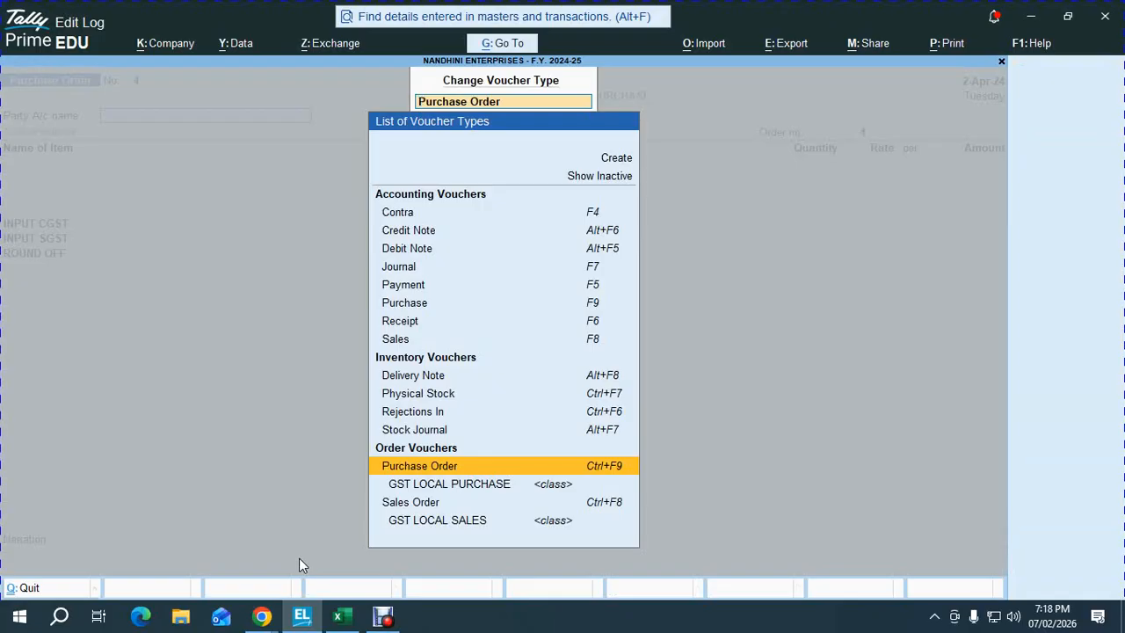
key("Up")
key("Up")
key("Up")
key("Up")
key("Up")
key("Up")
key("Up")
key("Up")
key("Up")
key("Up")
key("Up")
key("Up")
key("Up")
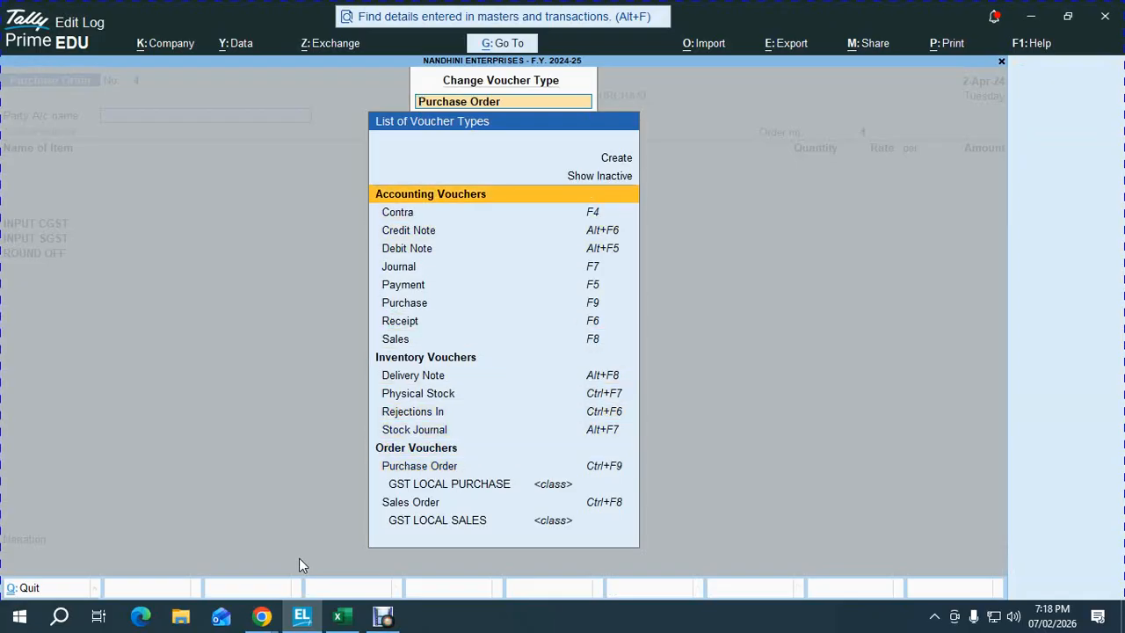
key("Return")
key("Down")
key("Down")
key("Down")
key("Down")
key("Down")
key("Down")
key("Down")
key("Down")
key("Down")
key("Down")
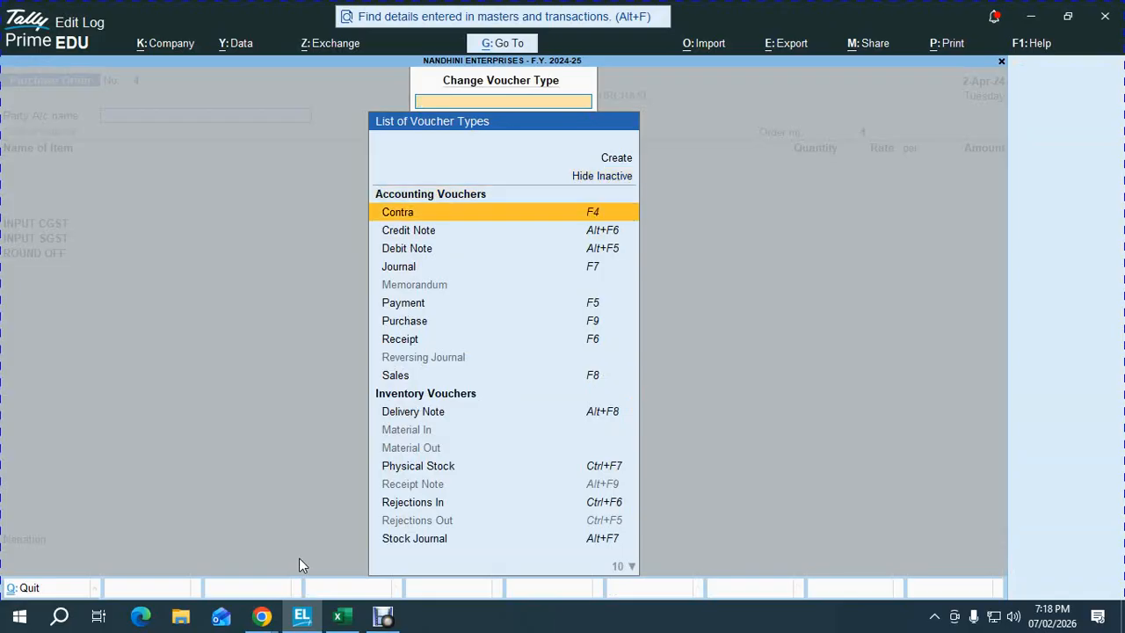
key("Down")
key("Down")
key("Down")
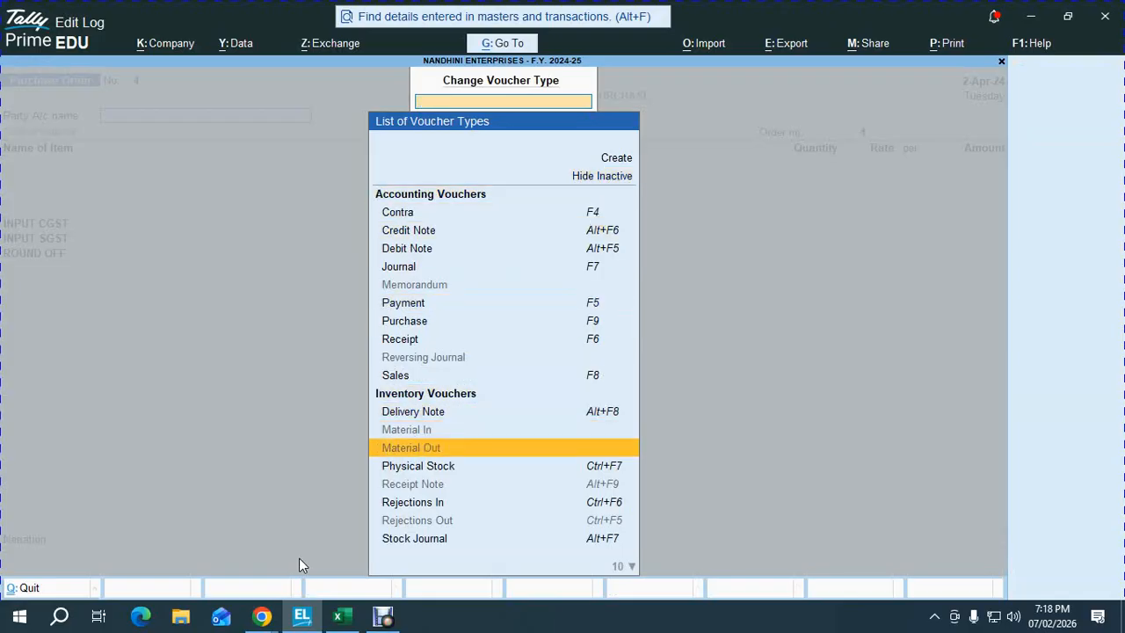
key("Down")
key("Down")
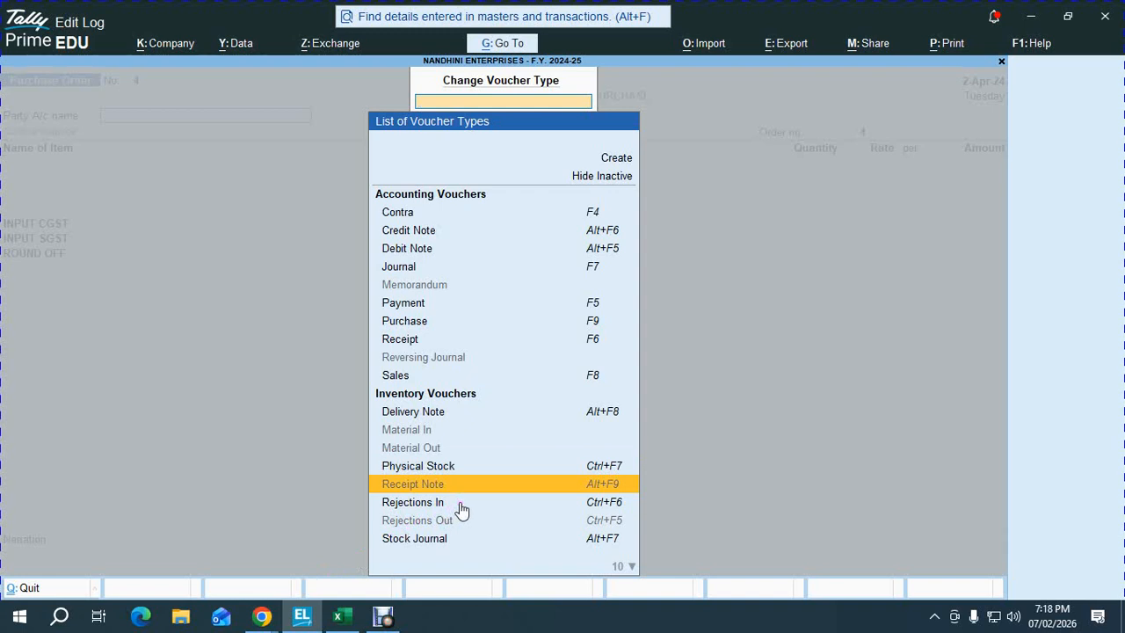
key("Return")
key("y")
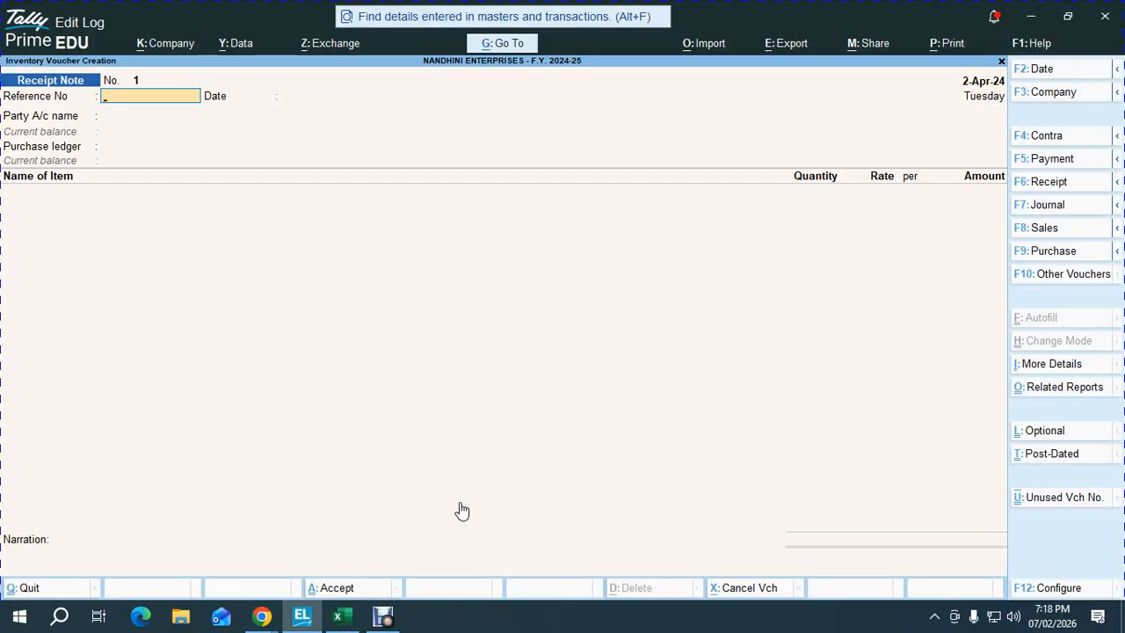
key("alt+Tab")
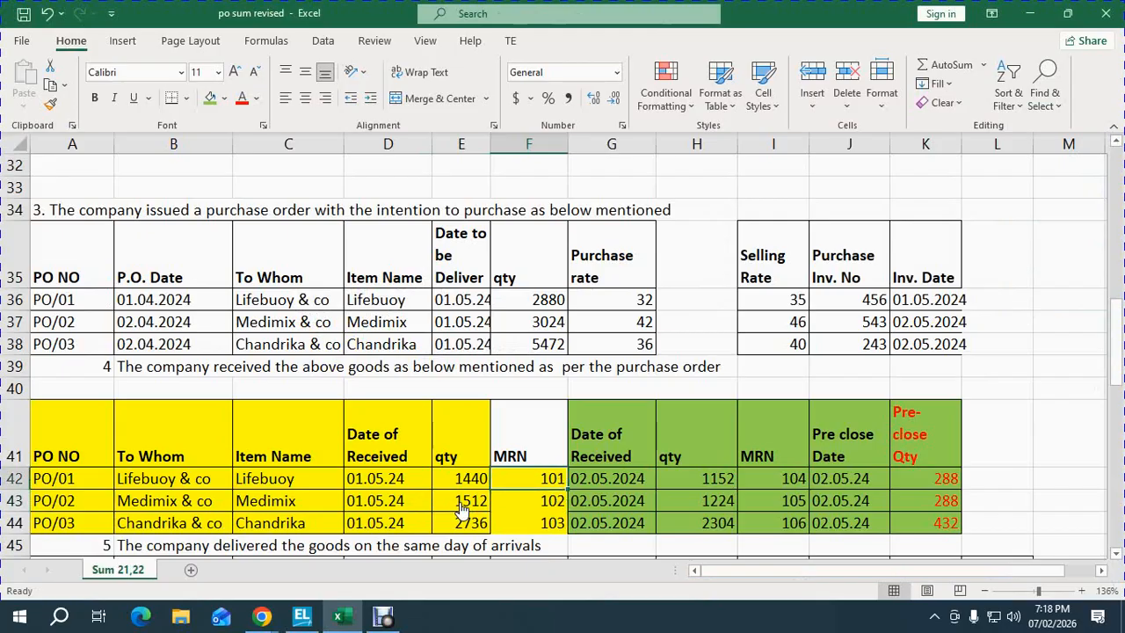
- Enter the reference for Receipt Note 1 and date it 1-May-24
key("alt+Tab")
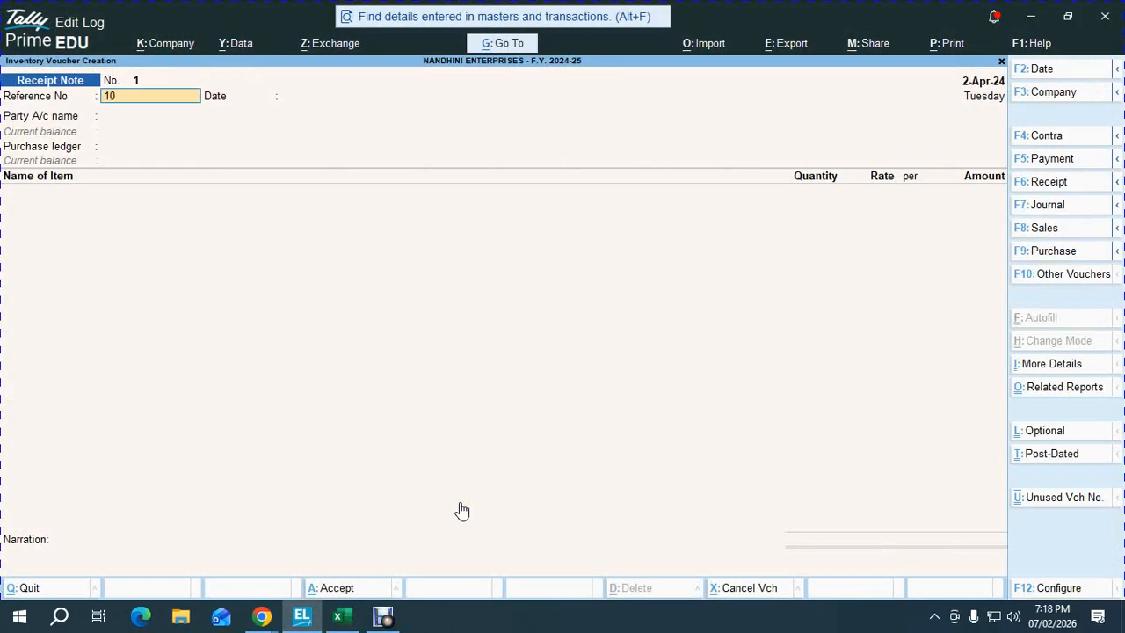
type("1")
key("F2")
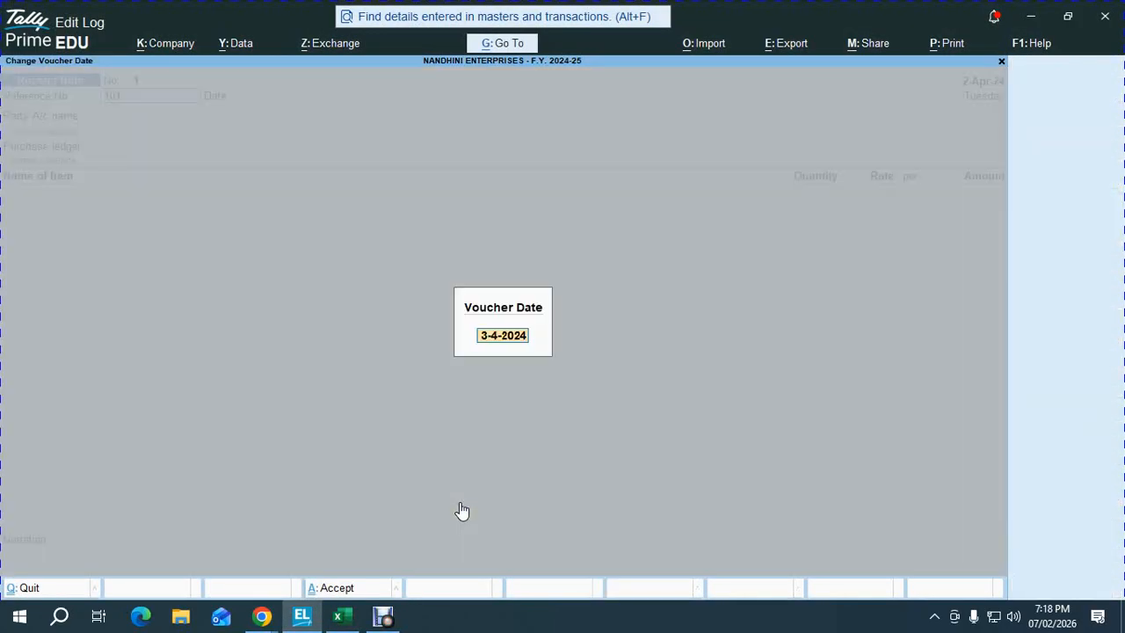
key("alt+Tab")
key("alt+Tab")
type("1.5")
key("Return")
key("Return")
key("Return")
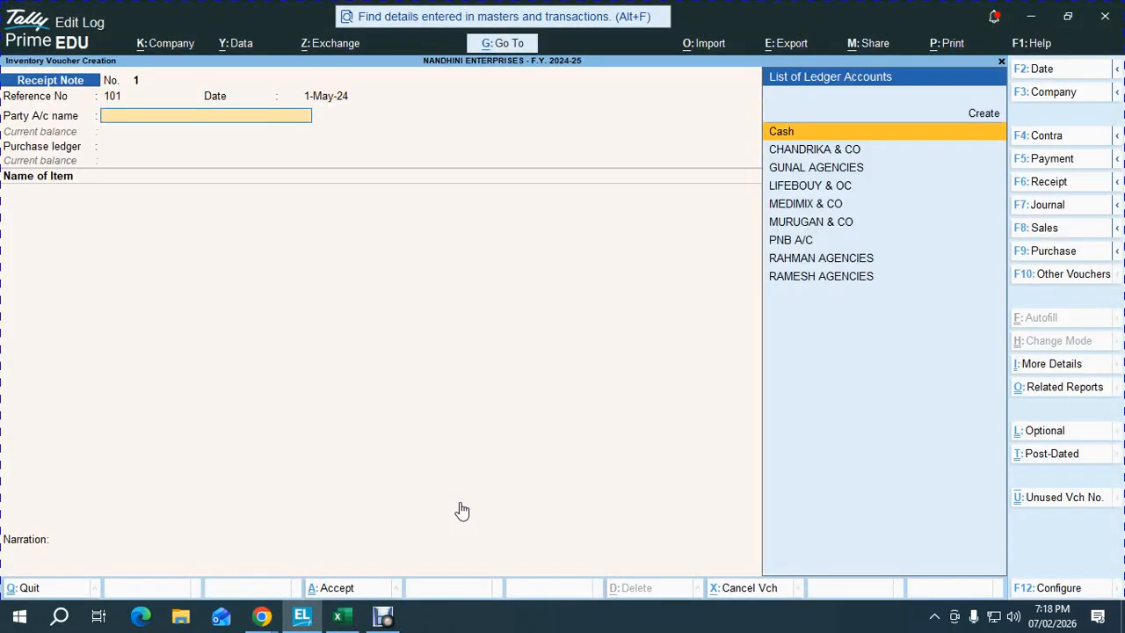
- Record 1,440 NOS LIFEBUOY from LIFEBOUY & OC against PO/01, tracking 101, and save
type("LI")
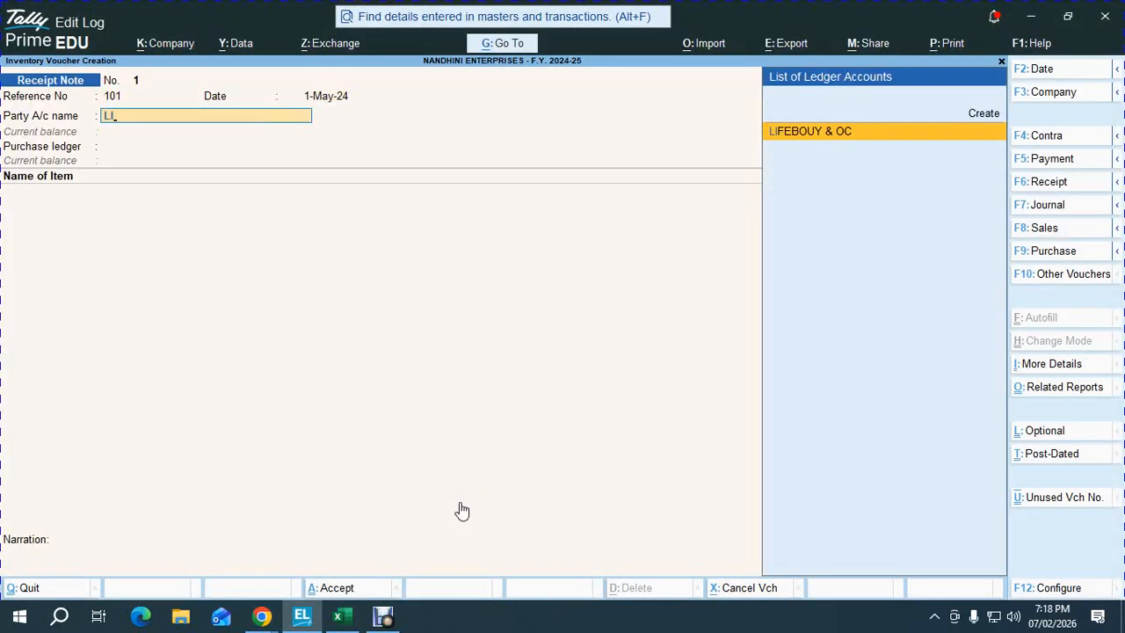
key("Return")
key("Return")
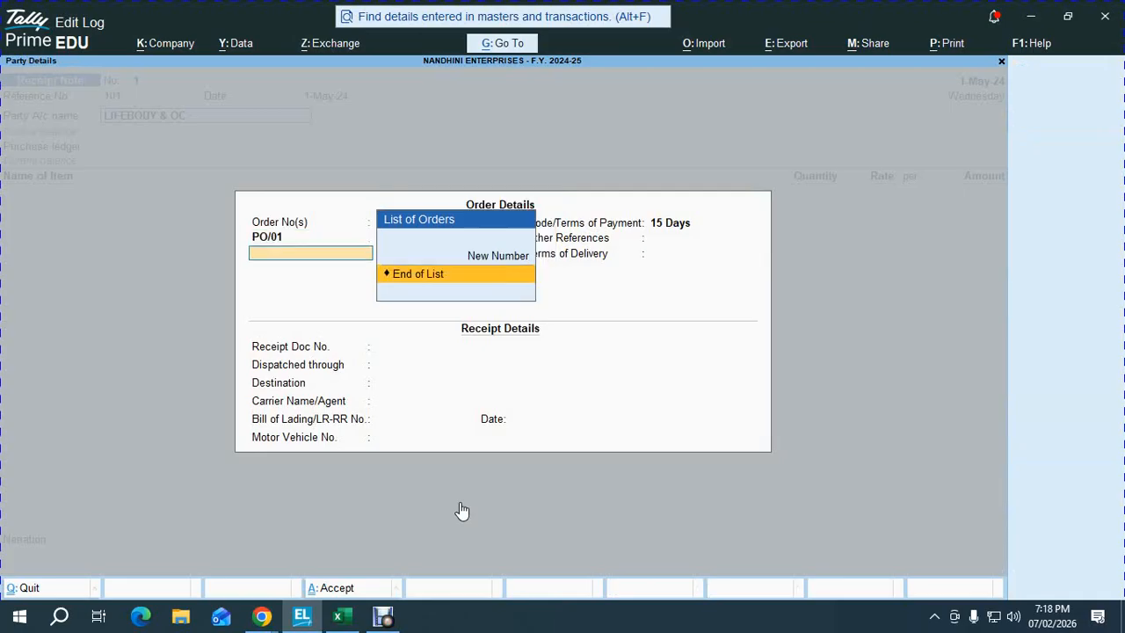
key("Return")
key("Return")
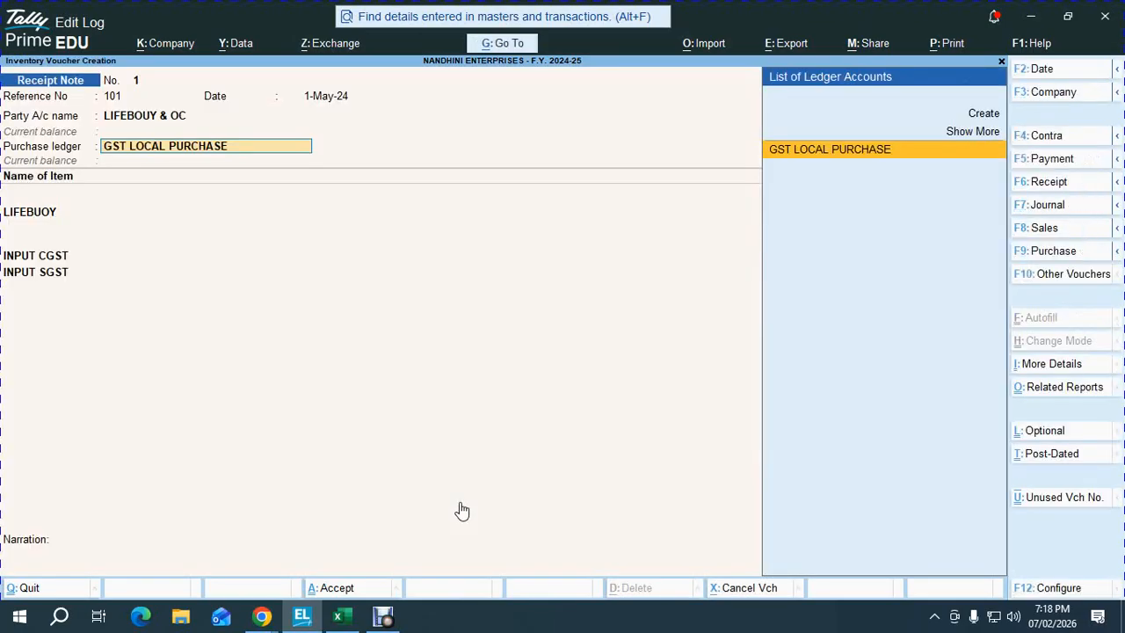
key("Return")
key("Return")
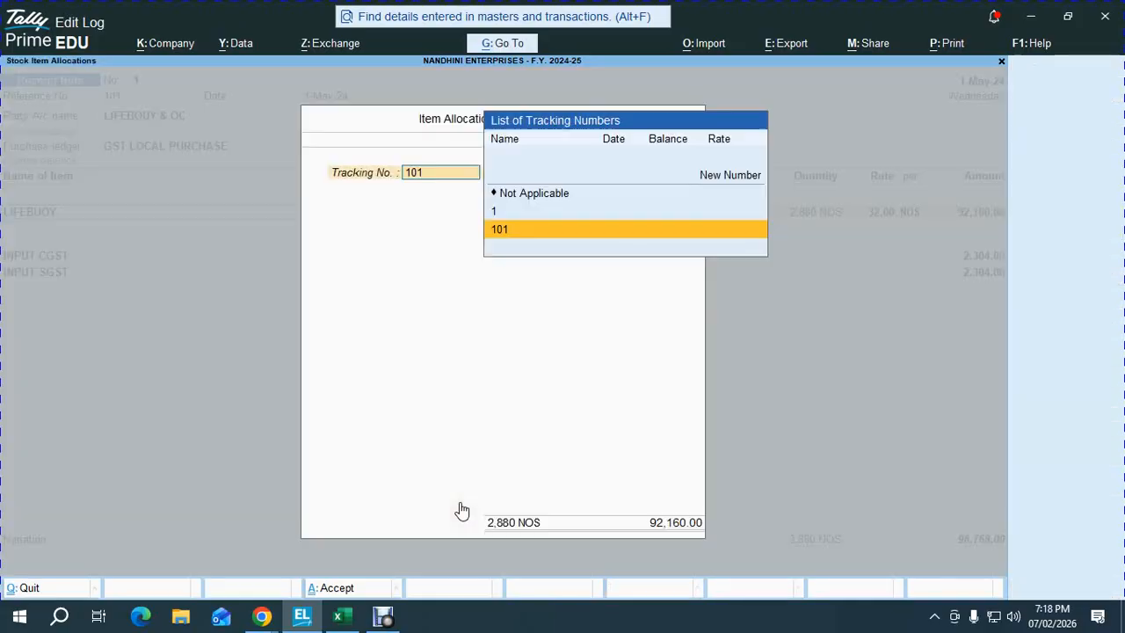
key("Return")
key("Return")
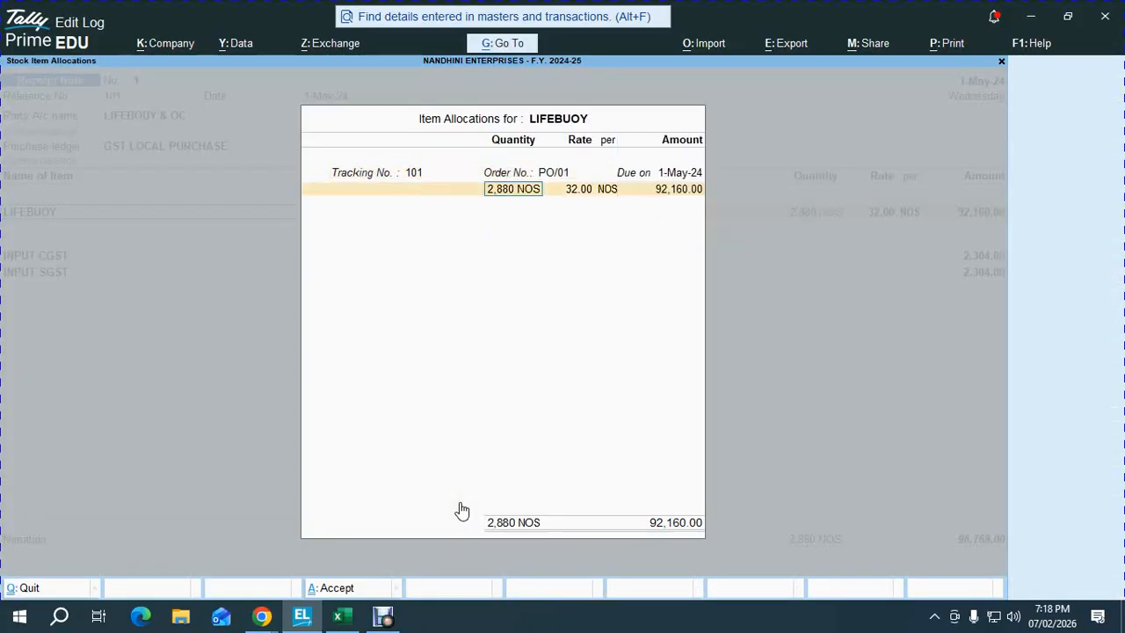
key("alt+Tab")
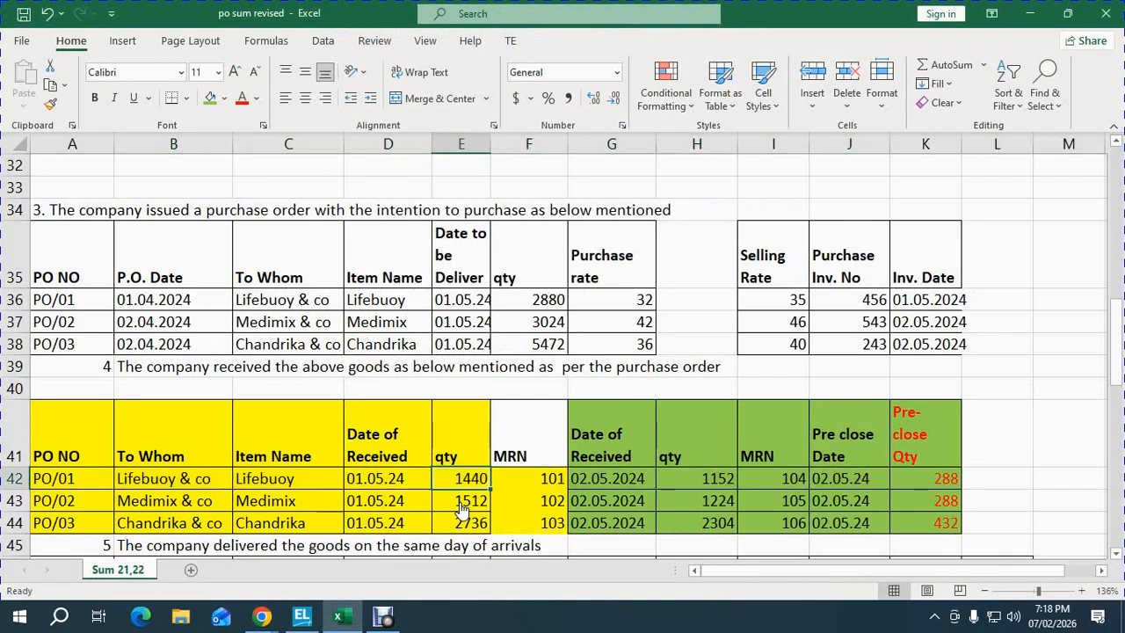
key("alt+Tab")
type("1")
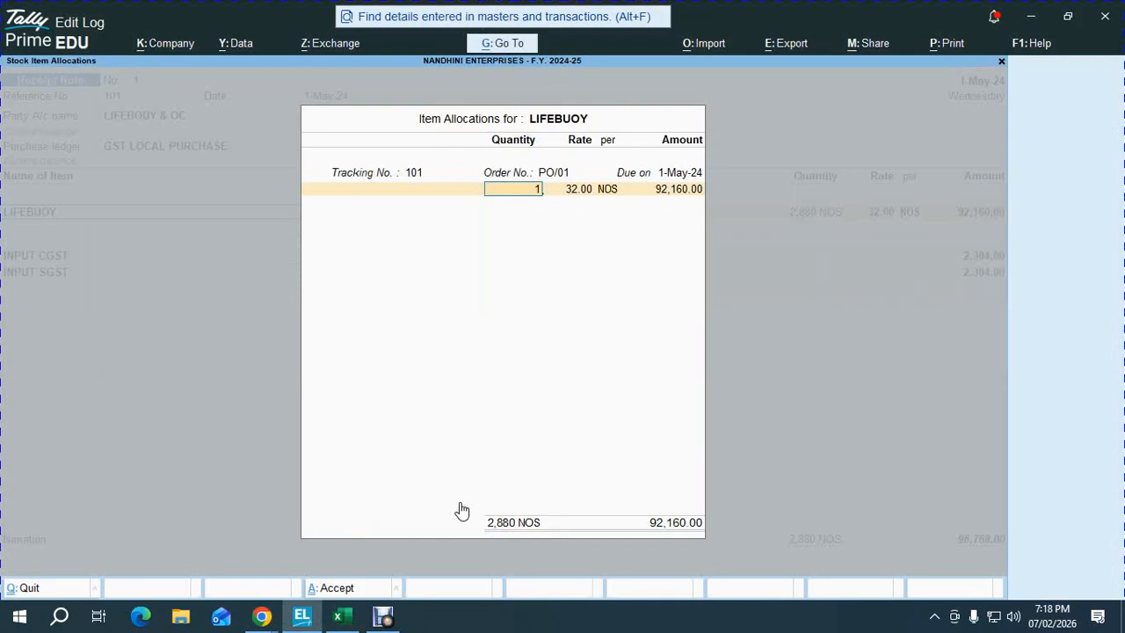
type(",440")
key("Return")
key("Return")
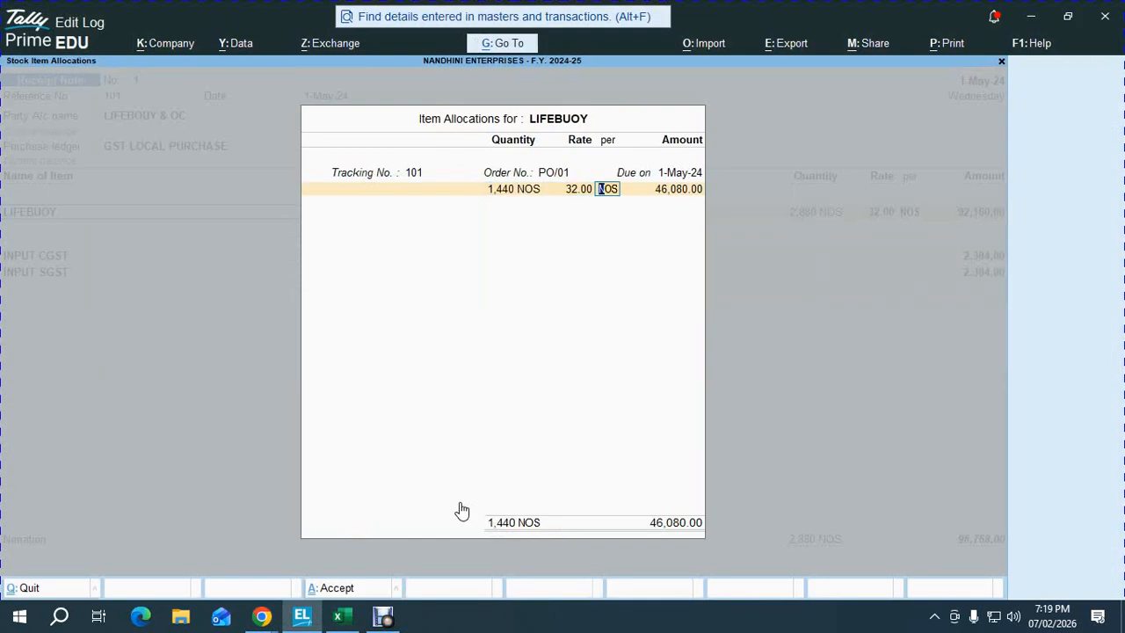
key("ctrl+a")
key("Return")
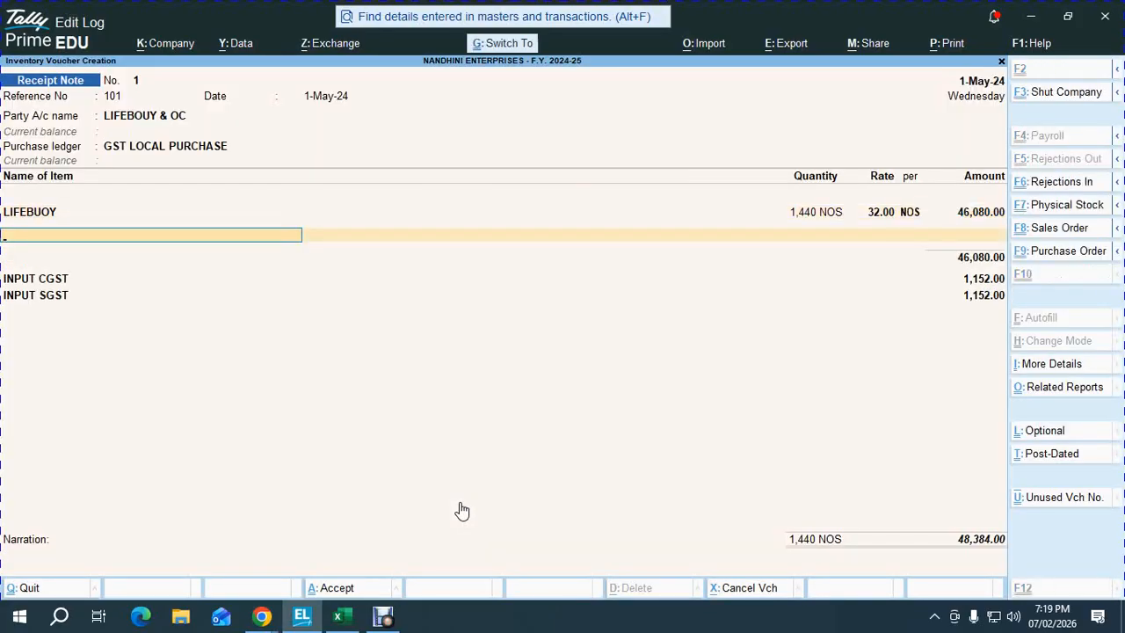
key("ctrl+a")
key("alt+Tab")
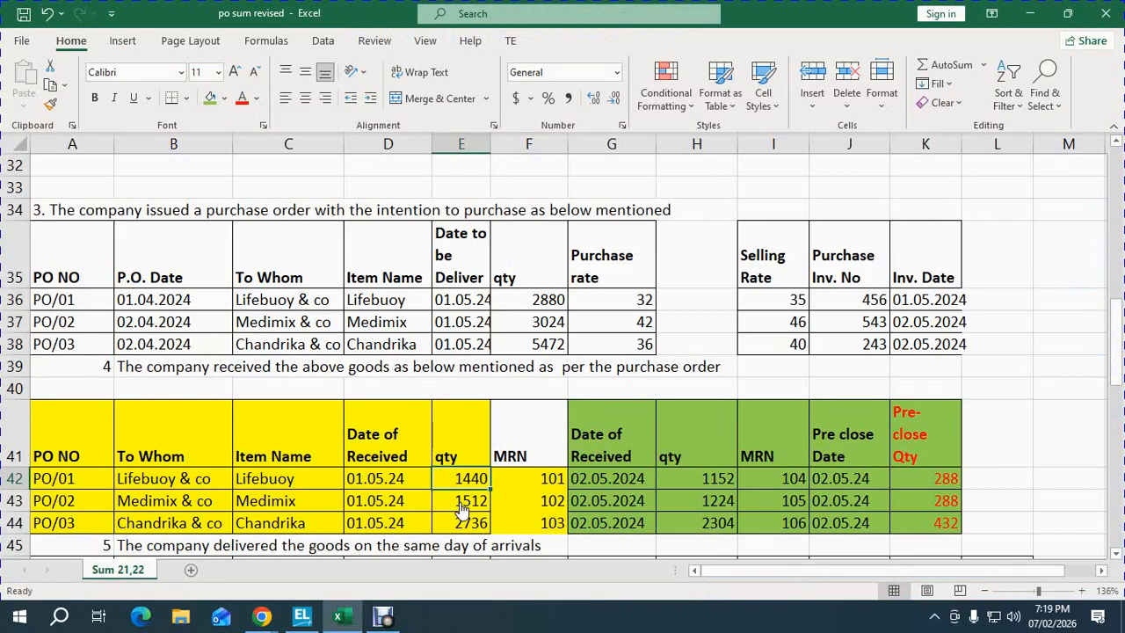
- Look up MRN 104 in Excel and date Receipt Note No. 2 as 2-May-24
key("Right")
key("Right")
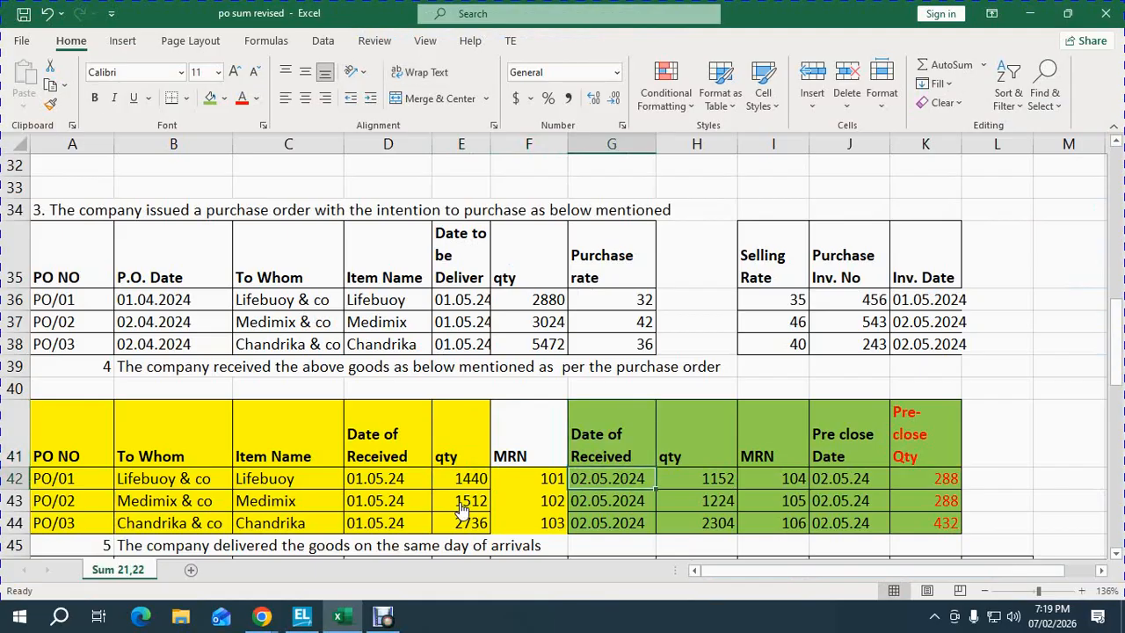
key("Right")
key("Right")
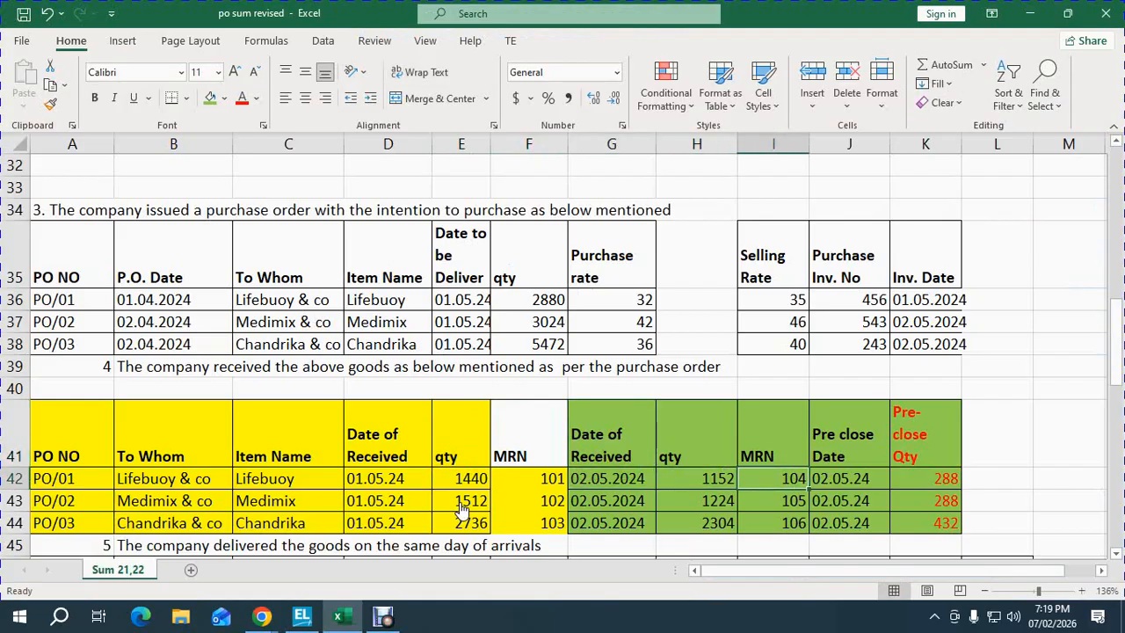
key("shift+space")
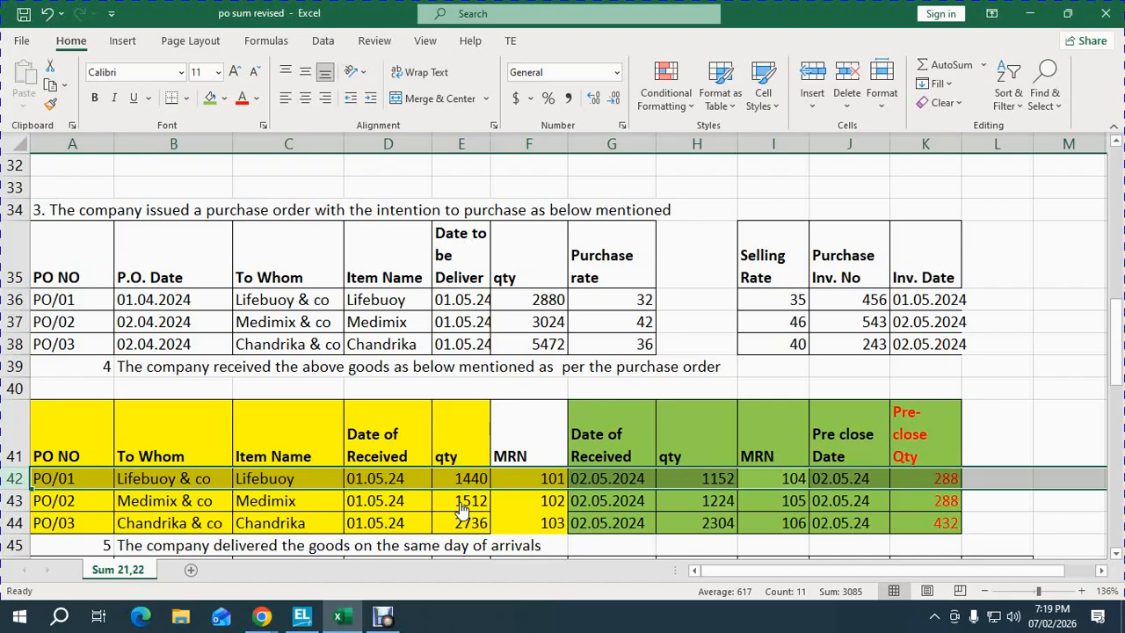
key("alt+Tab")
key("F2")
type("2-5-2024")
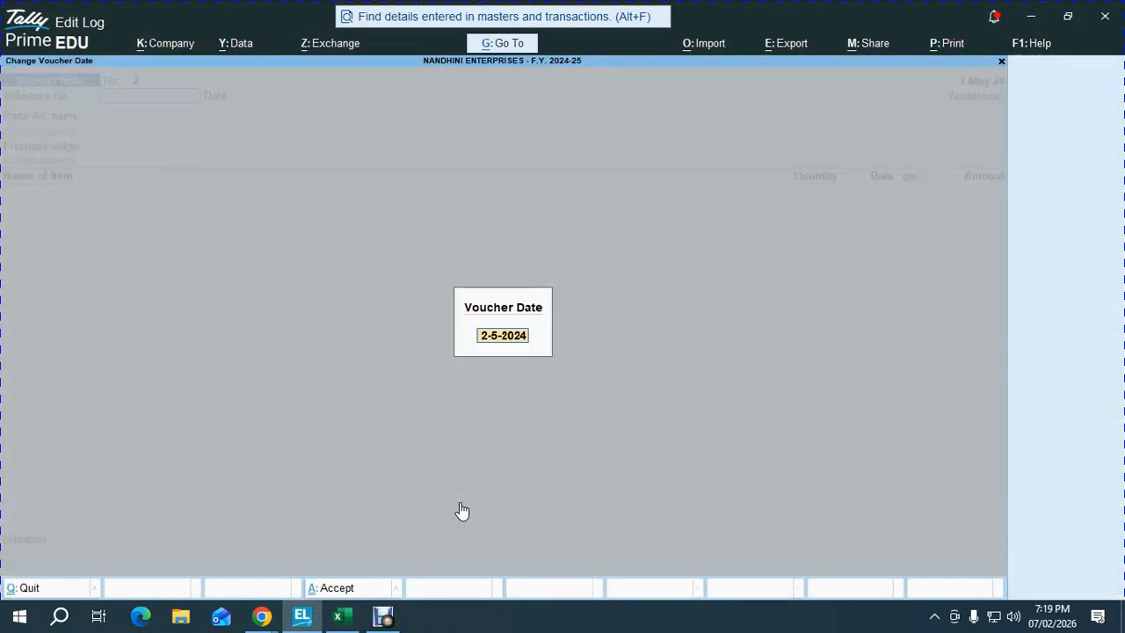
key("Return")
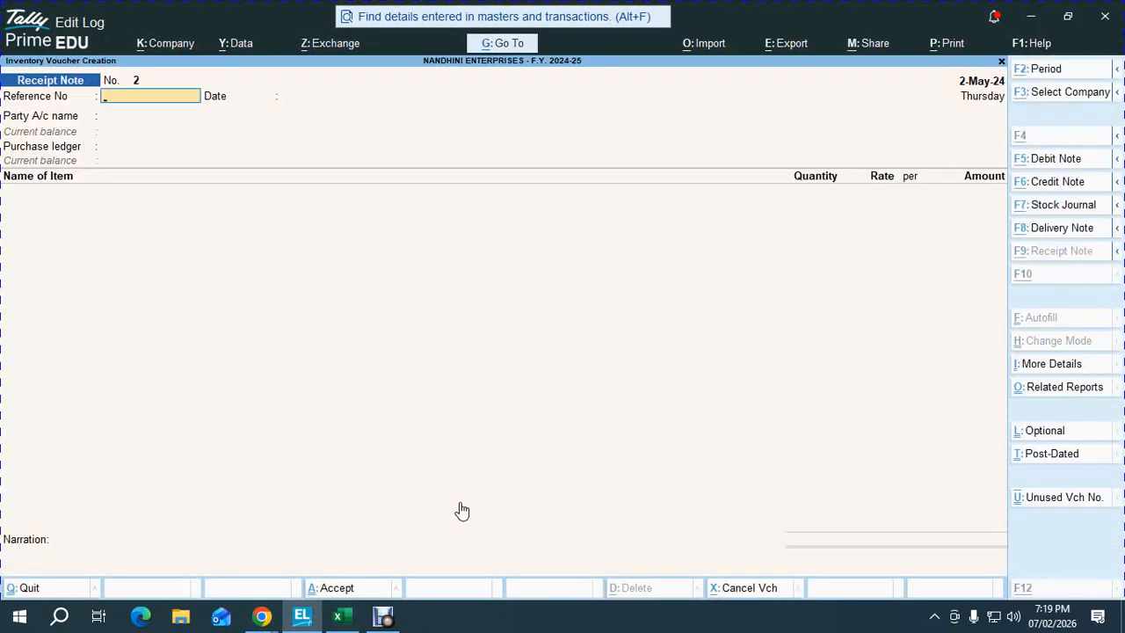
key("alt+Tab")
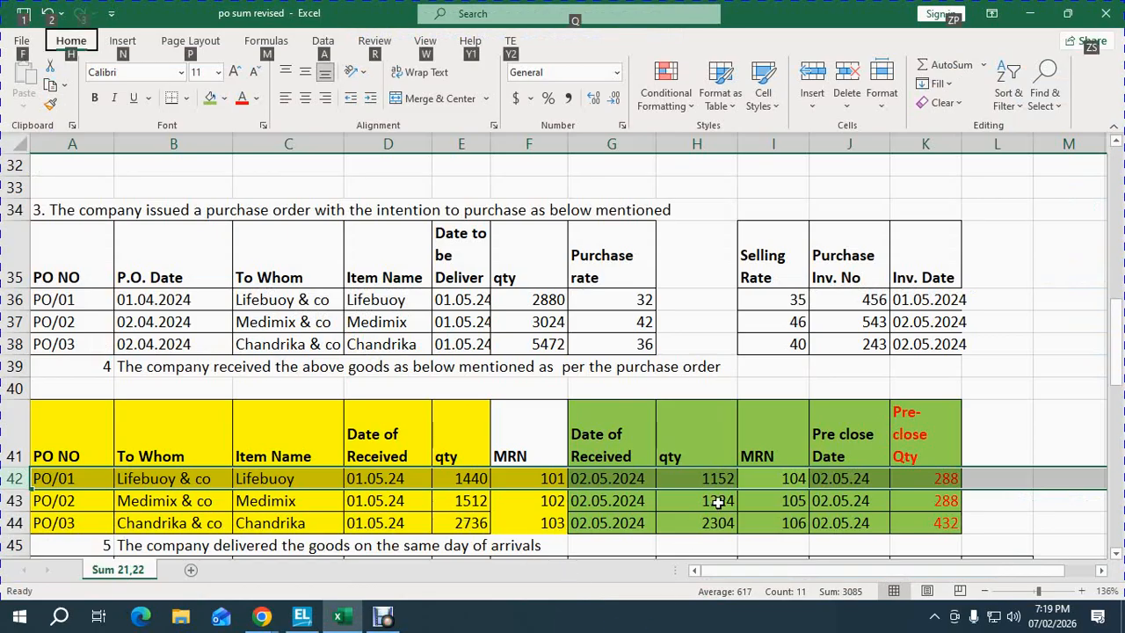
key("alt+Tab")
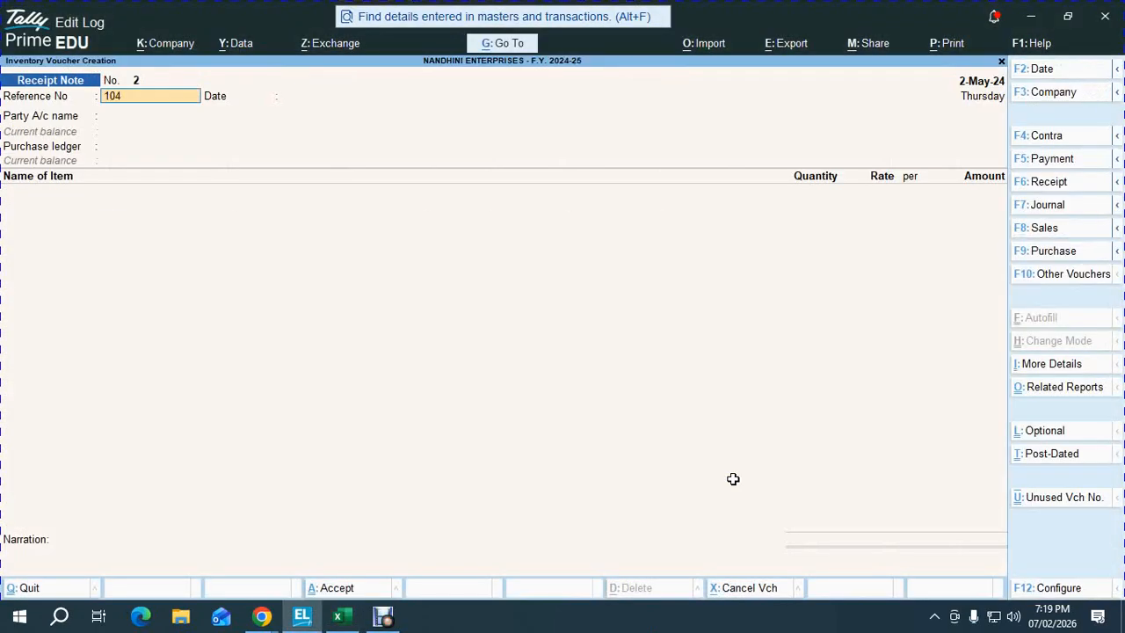
- Set reference 104, party LIFEBOUY & OC, order PO/01 and tracking number 104
key("Return")
key("Return")
type("LI")
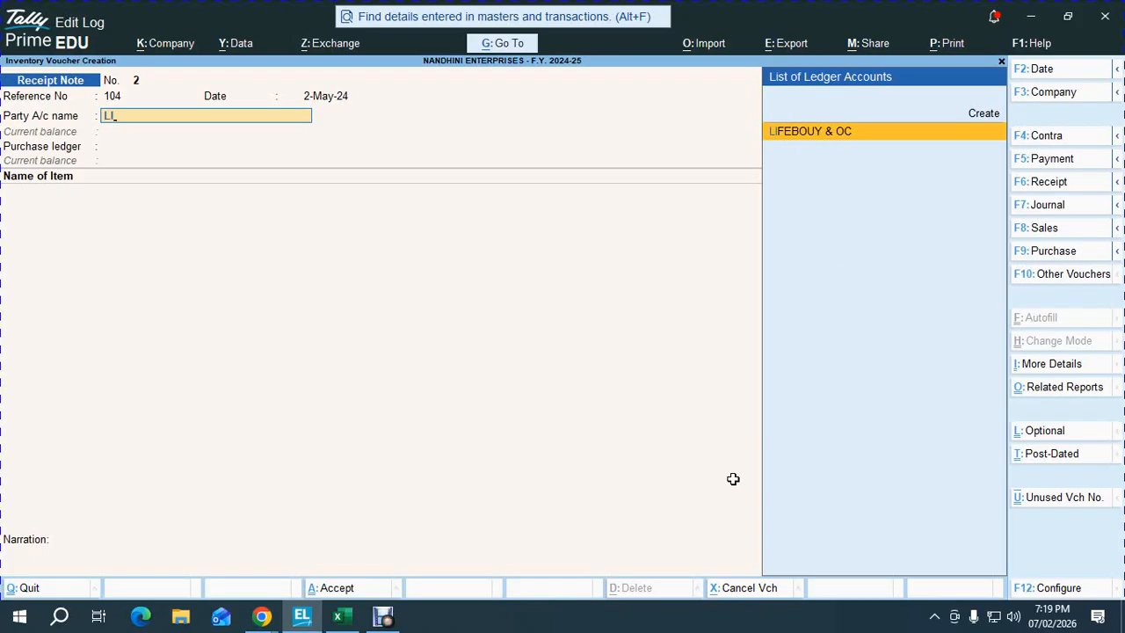
key("Return")
key("Down")
key("Return")
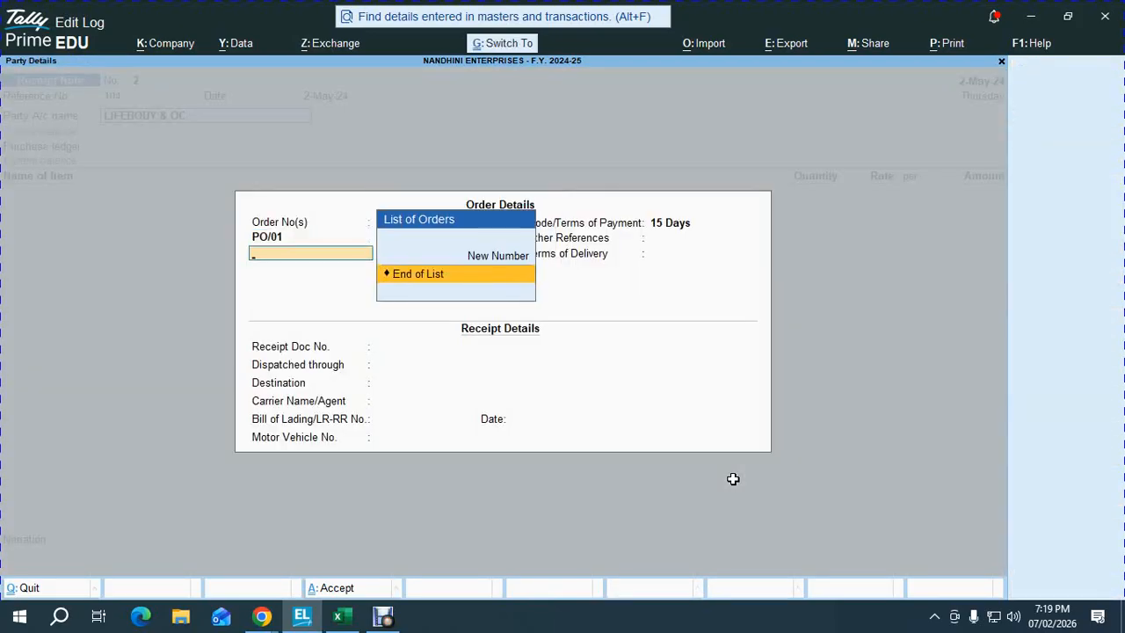
key("Return")
key("Return")
key("Return")
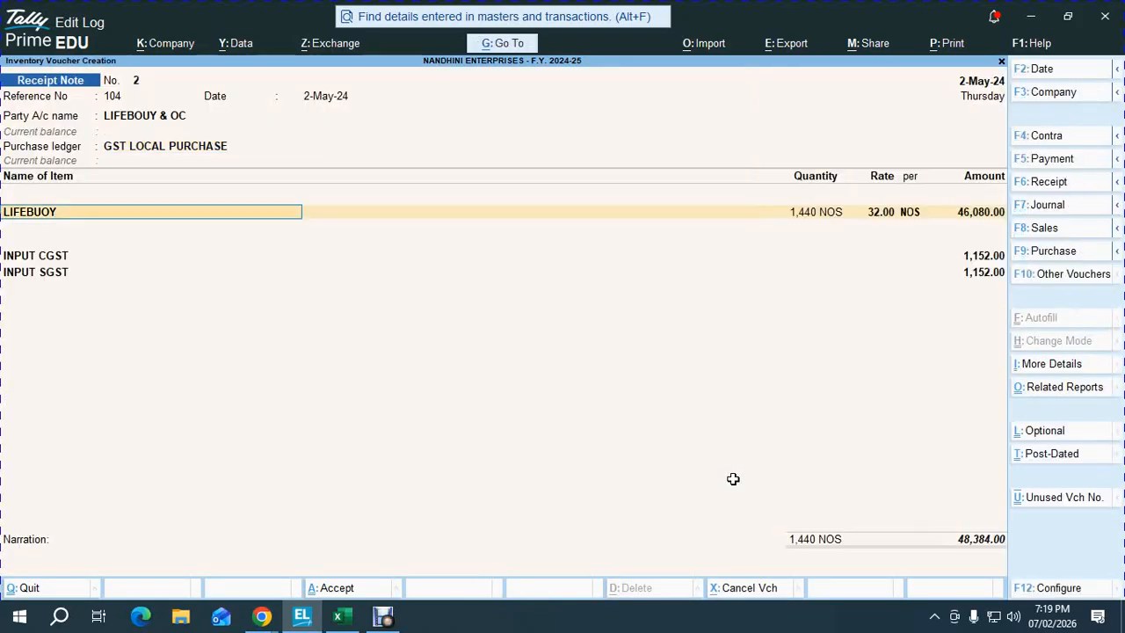
key("Return")
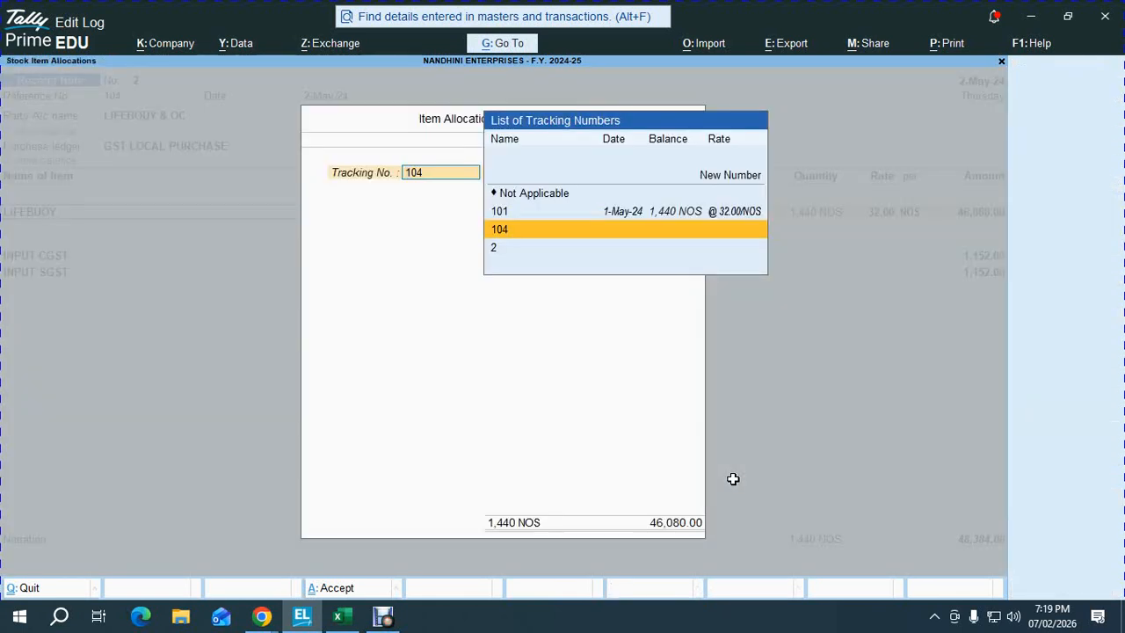
key("Return")
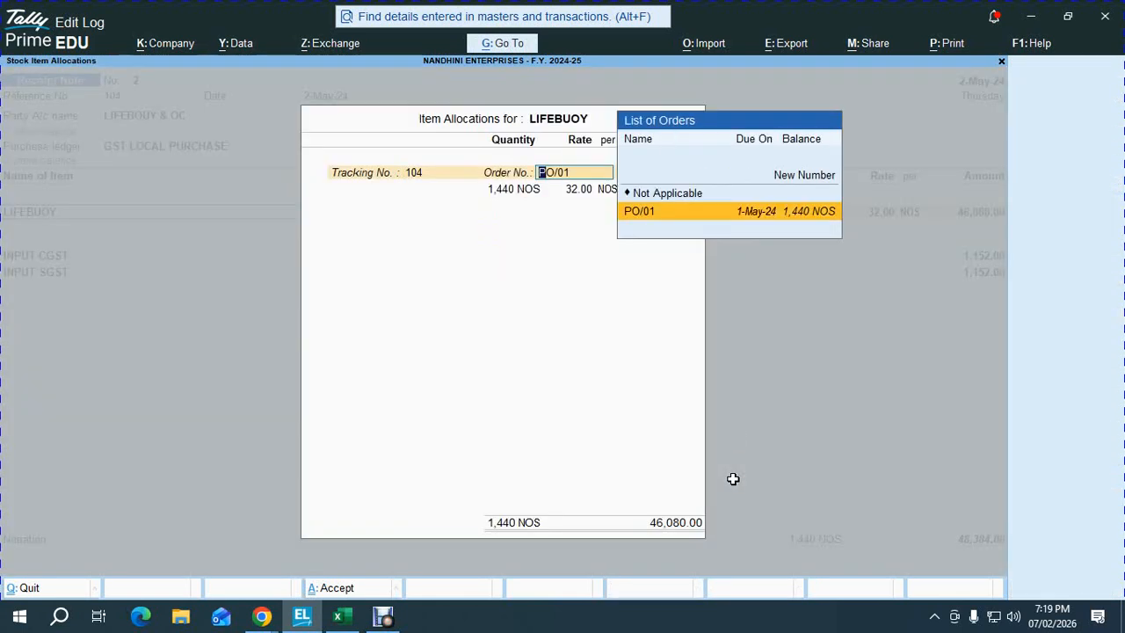
key("Return")
- Enter the received quantity of 1,152 NOS LIFEBUOY and save the Receipt Note
key("alt+Tab")
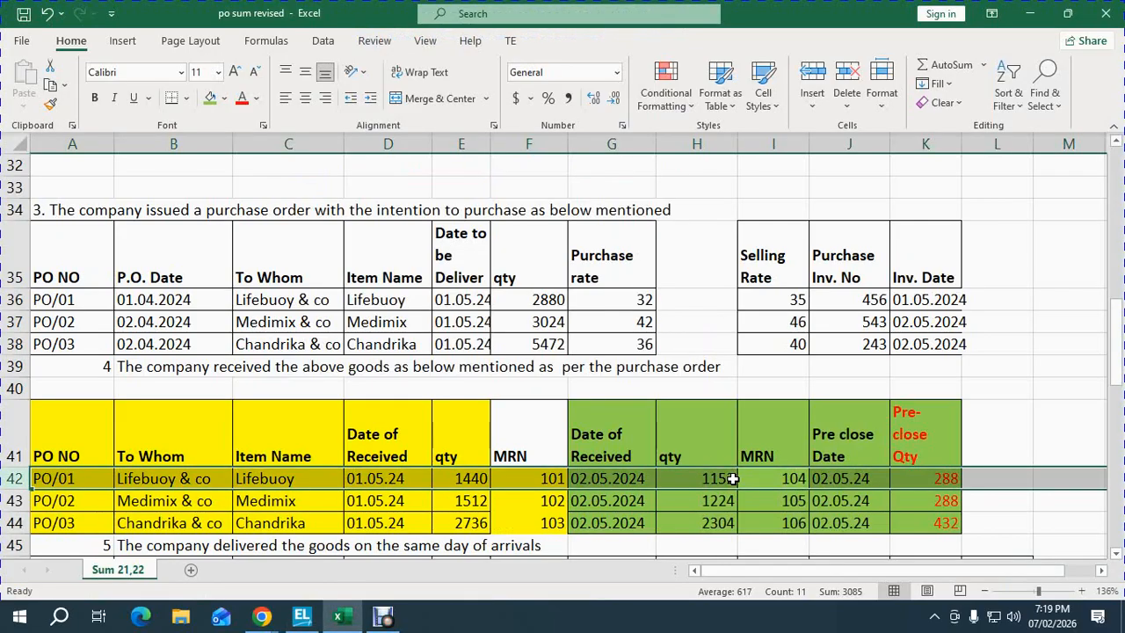
left_click(718, 480)
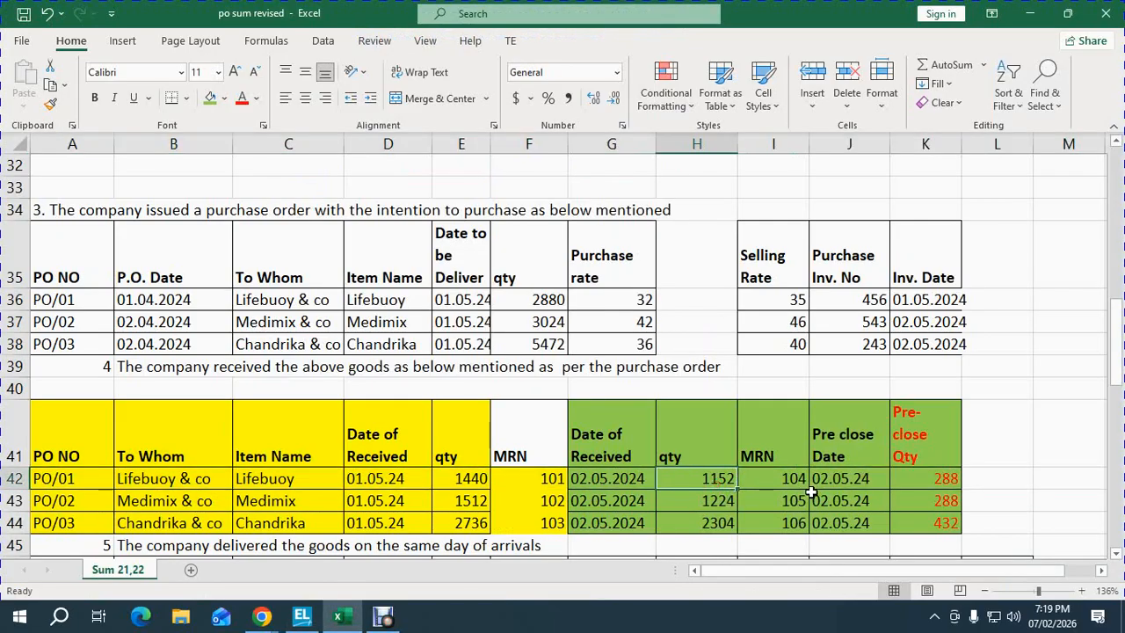
key("alt+Tab")
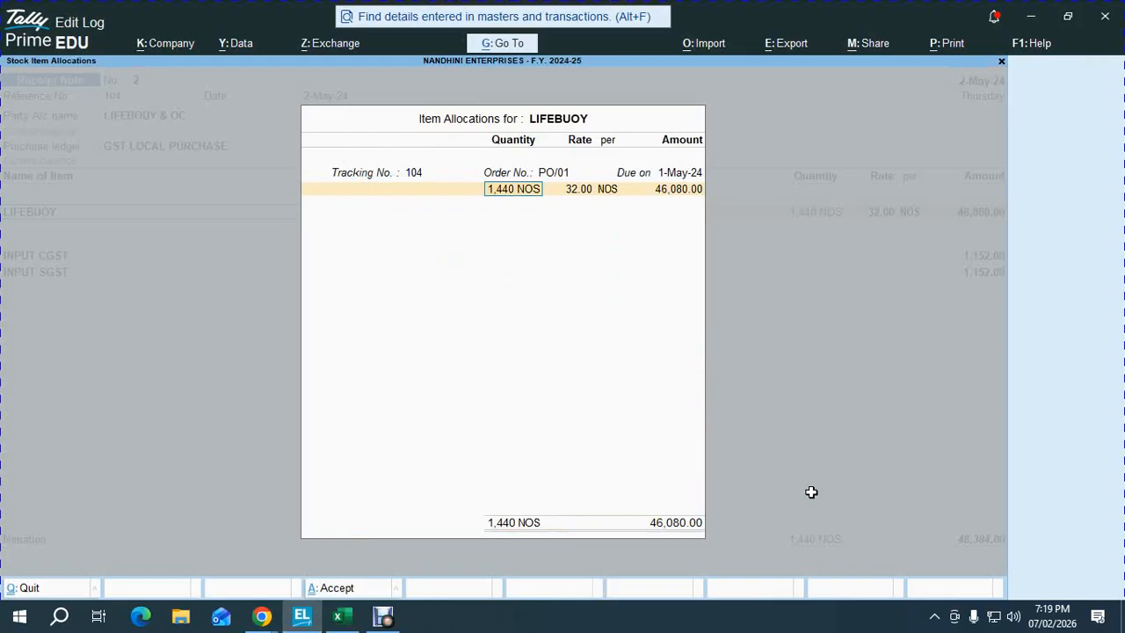
type("1,152")
key("Return")
key("Return")
key("Return")
key("Return")
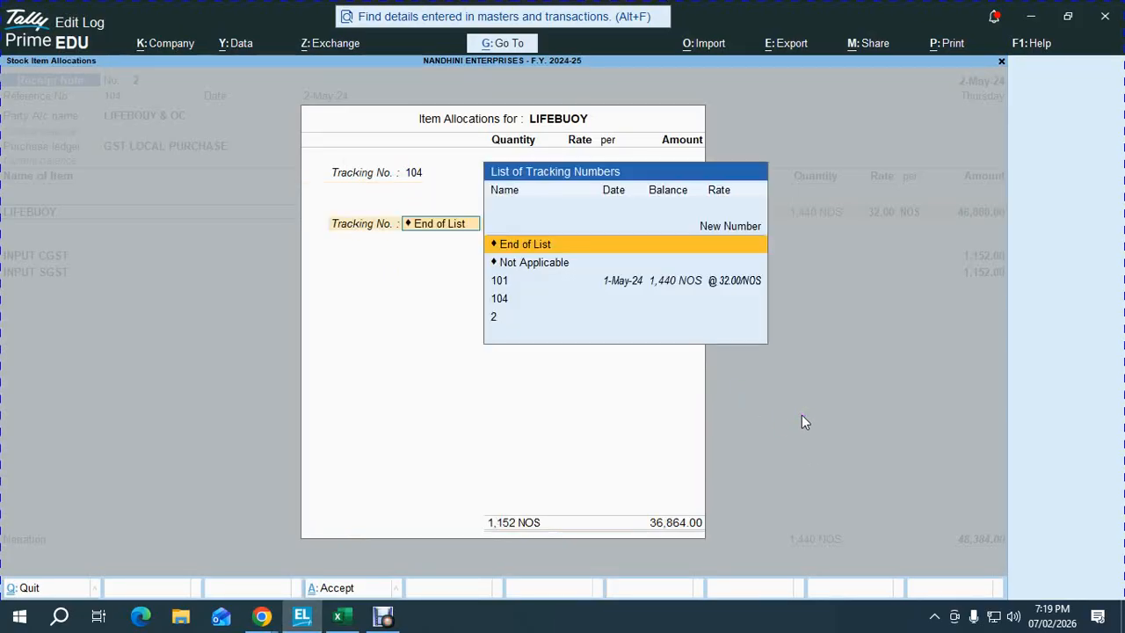
key("Return")
key("Return")
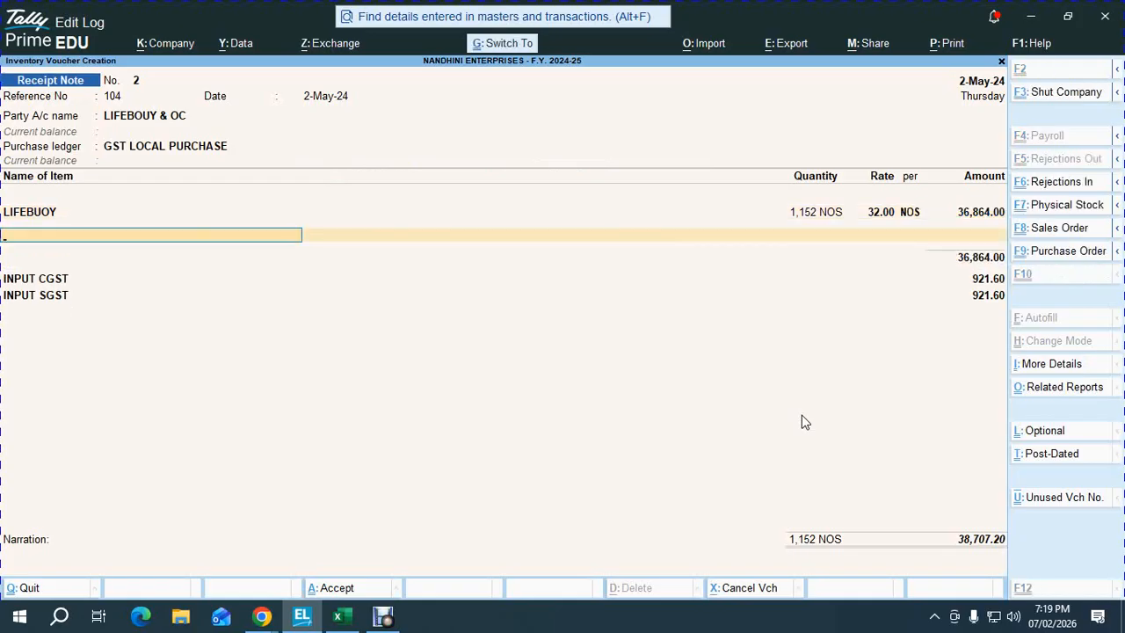
key("ctrl+a")
key("alt+Tab")
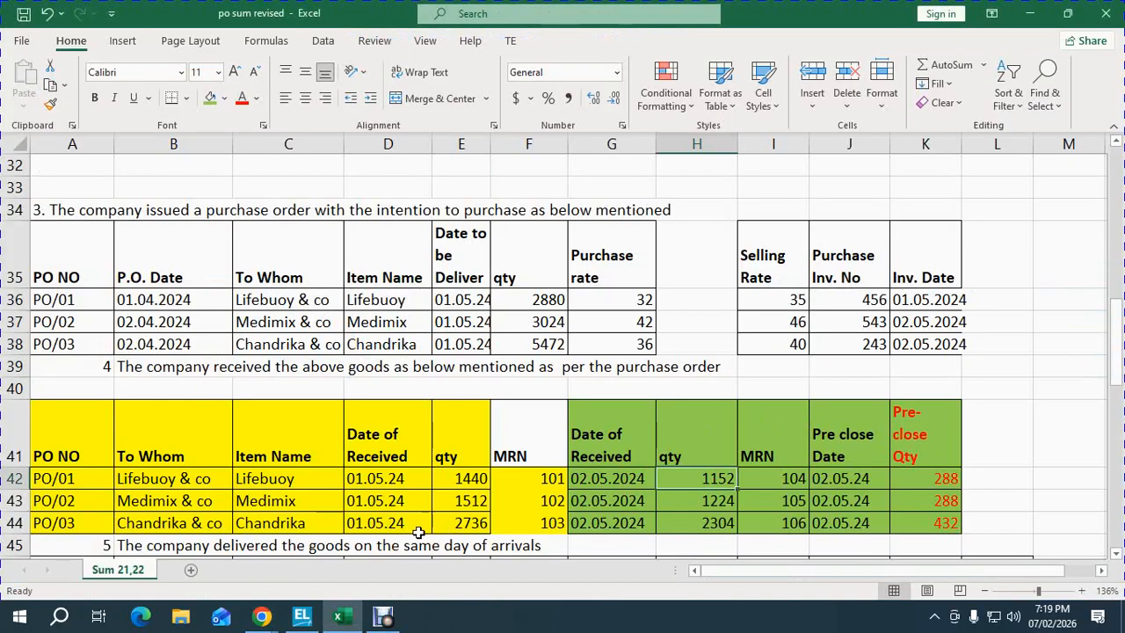
- Review the PO/02 Medimix row and date Receipt Note No. 3 as 1-May-24 with reference 105
left_click(446, 497)
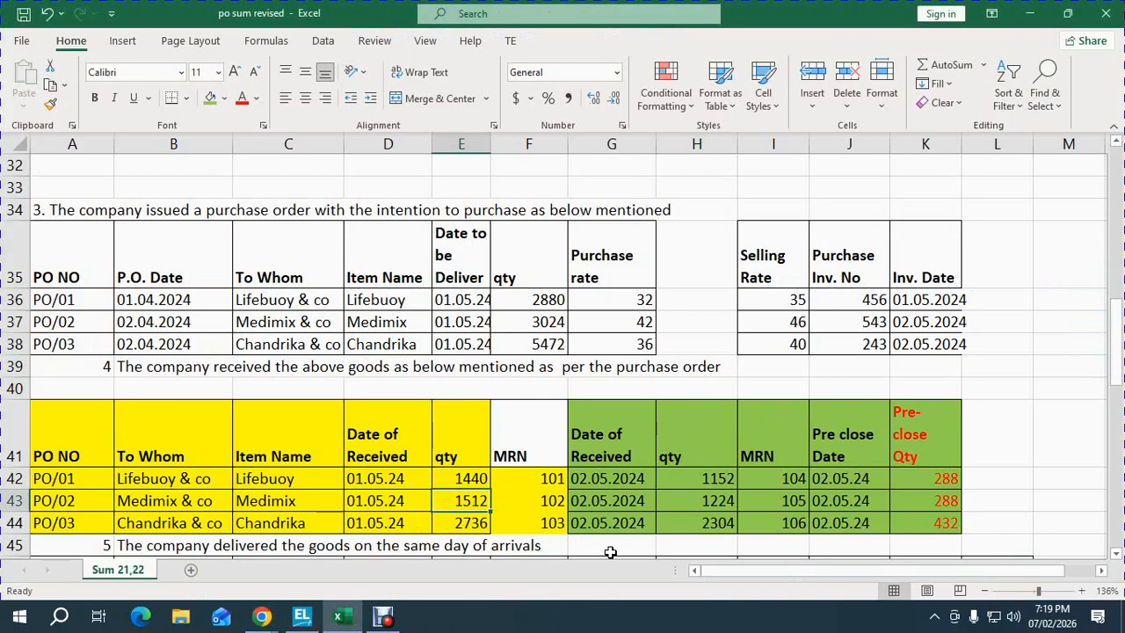
key("shift+space")
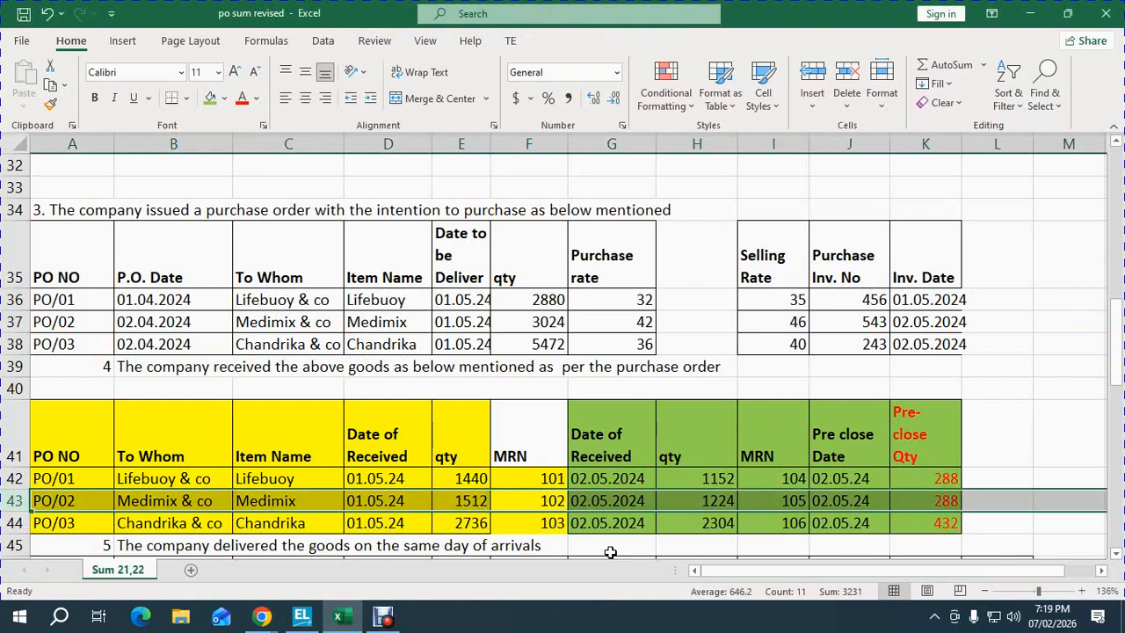
key("alt+Tab")
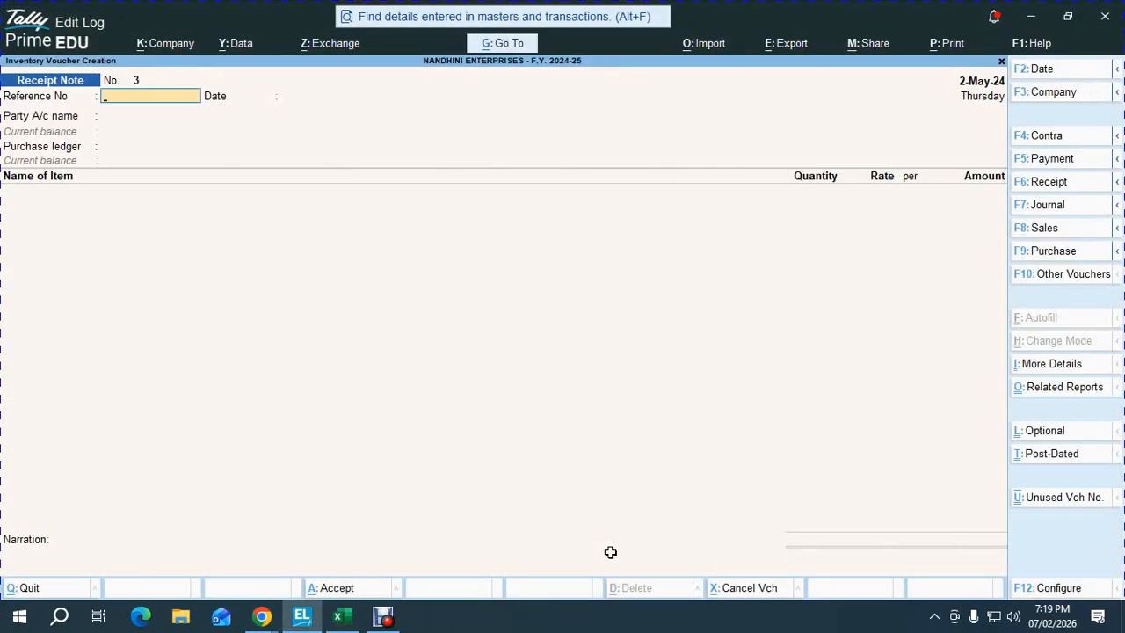
key("F2")
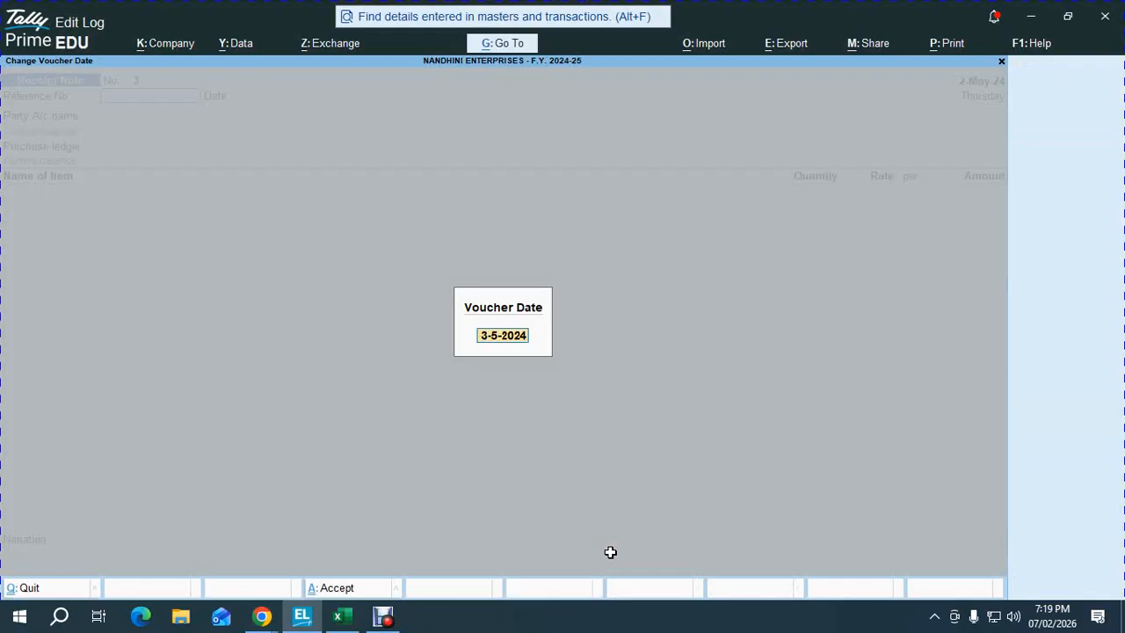
type("1-5")
key("Return")
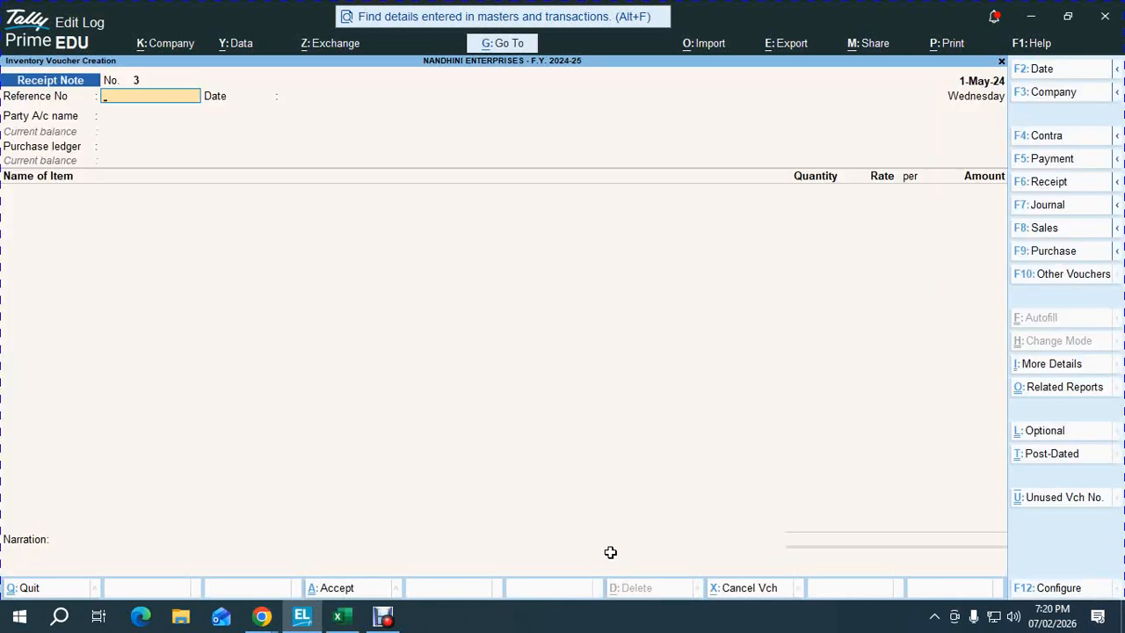
key("alt+Tab")
key("alt+Tab")
key("Return")
key("Return")
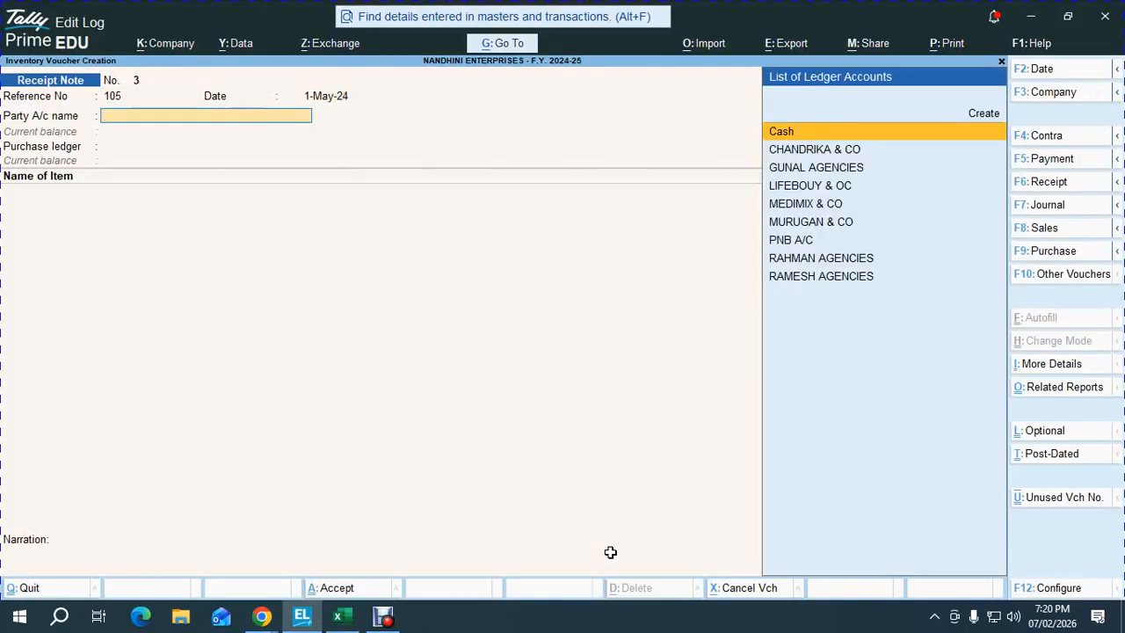
- Start the MEDIMIX & CO receipt against PO/02 with GST LOCAL PURCHASE and tracking number 105
type("me")
key("Return")
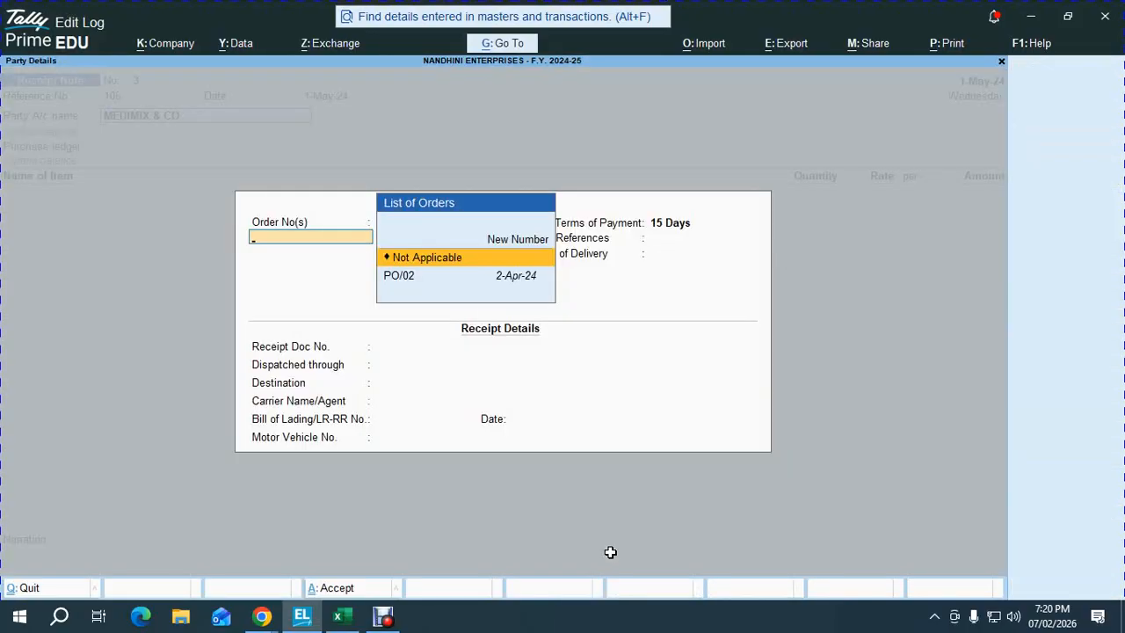
key("Down")
key("Return")
key("ctrl+a")
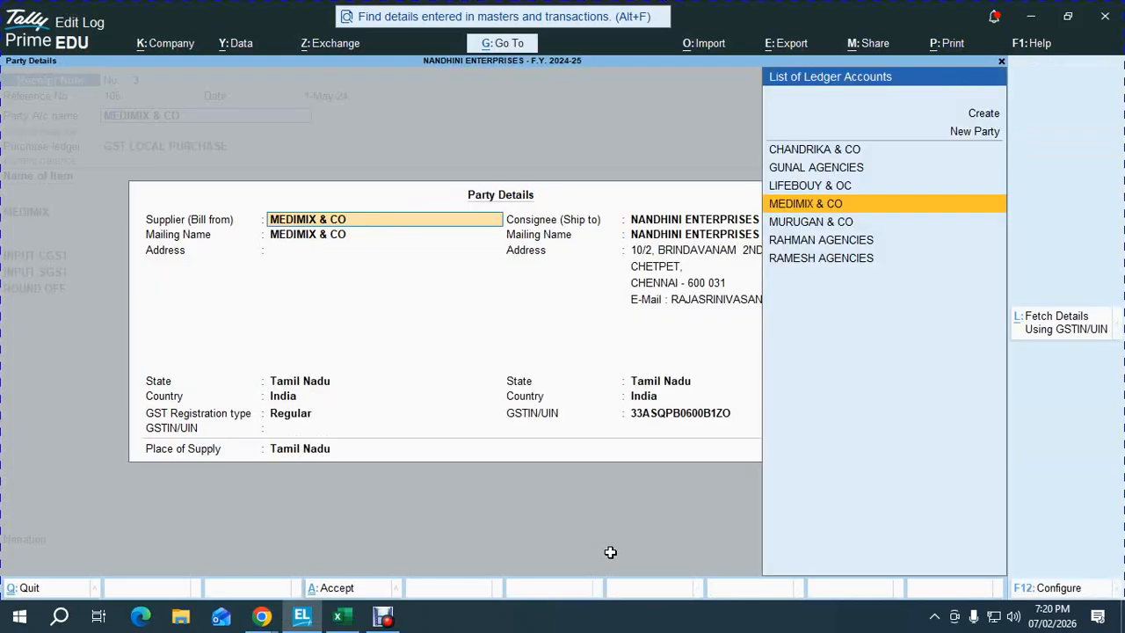
key("ctrl+a")
key("Return")
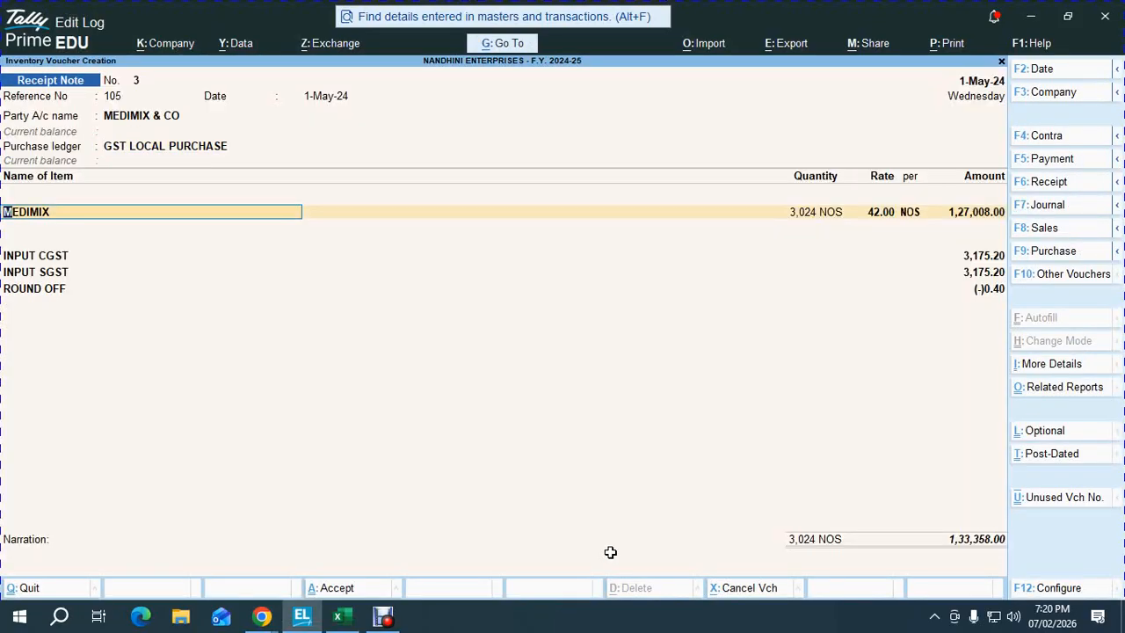
key("Return")
key("Return")
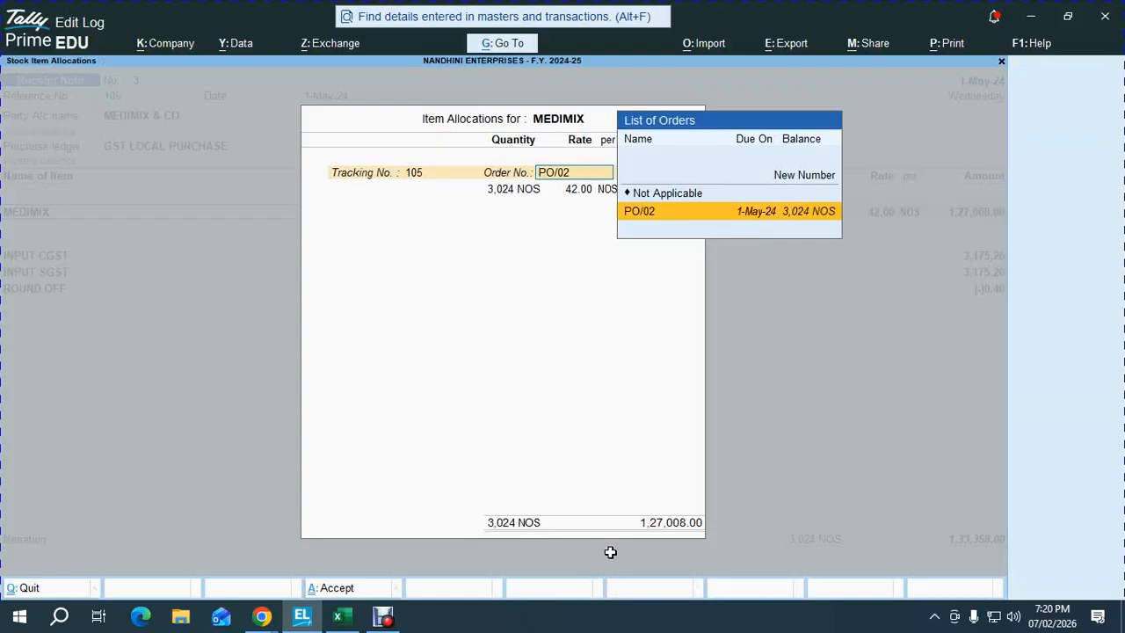
key("alt+Tab")
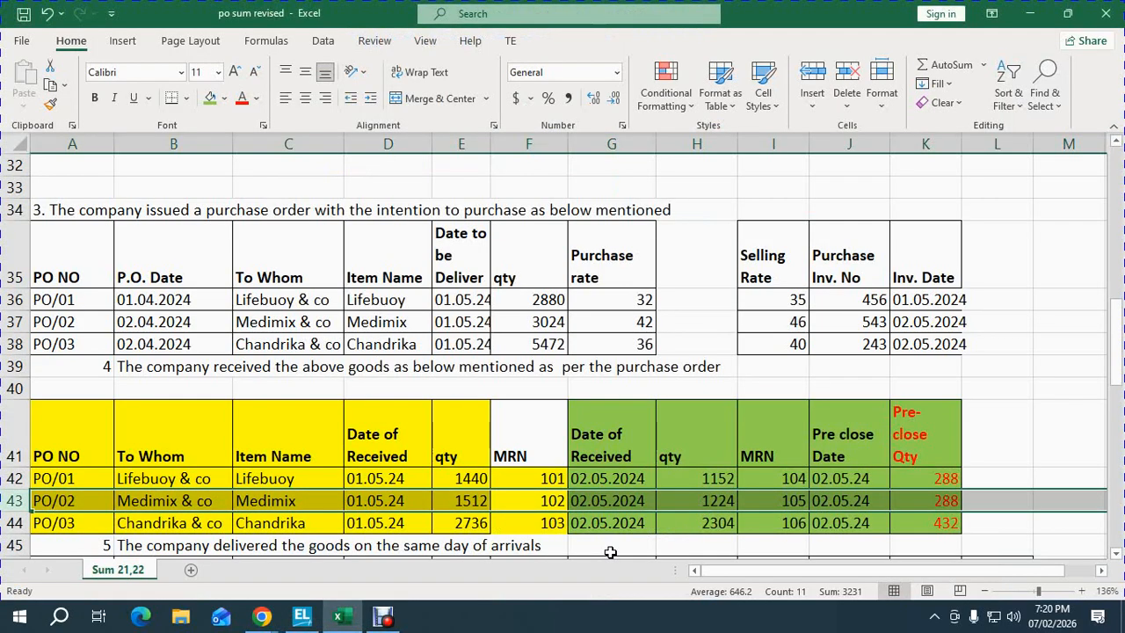
key("alt+Tab")
- Discard the unfinished MEDIMIX & CO voucher and reopen a blank Receipt Note
key("Escape")
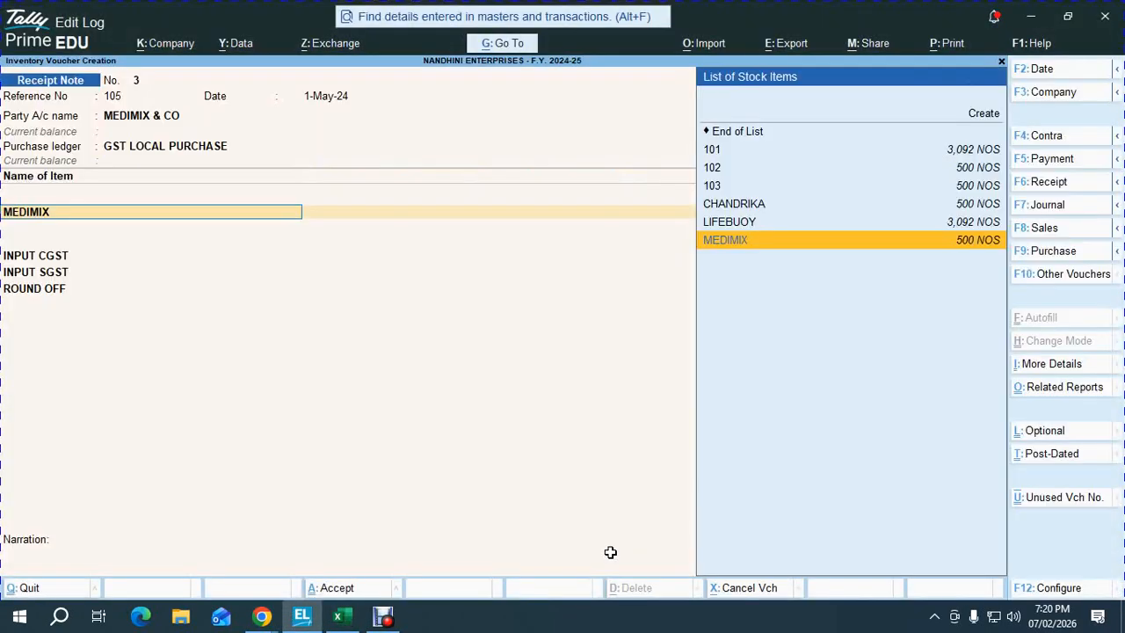
key("Escape")
key("y")
key("Return")
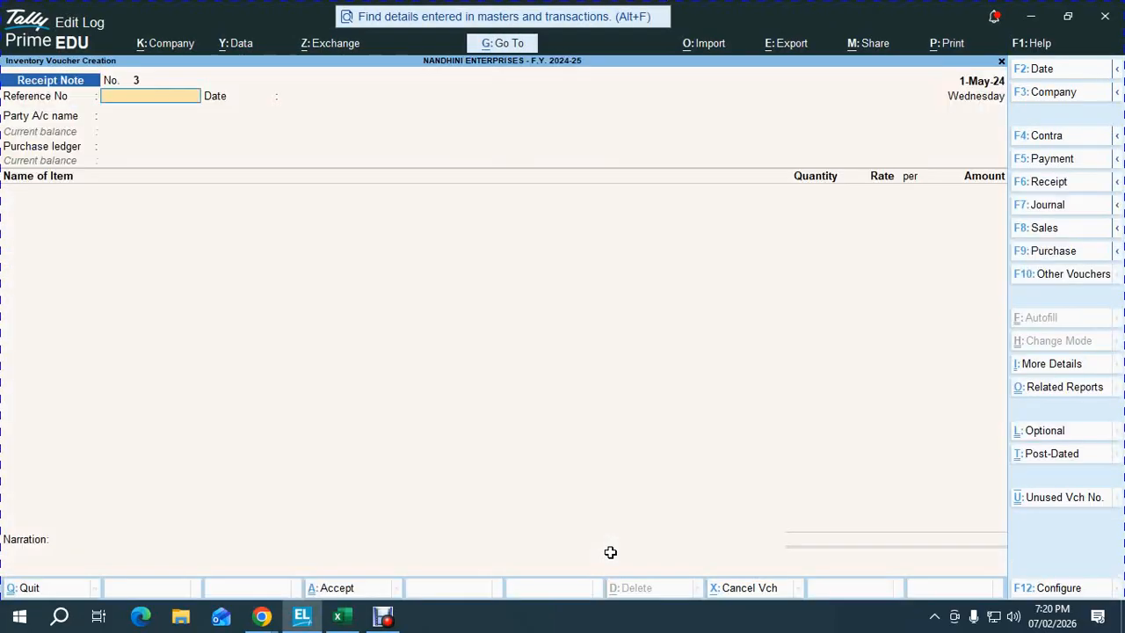
- Enter reference 102 with party MEDIMIX & CO, order PO/02 and ledger GST LOCAL PURCHASE
type("102")
key("Return")
key("Return")
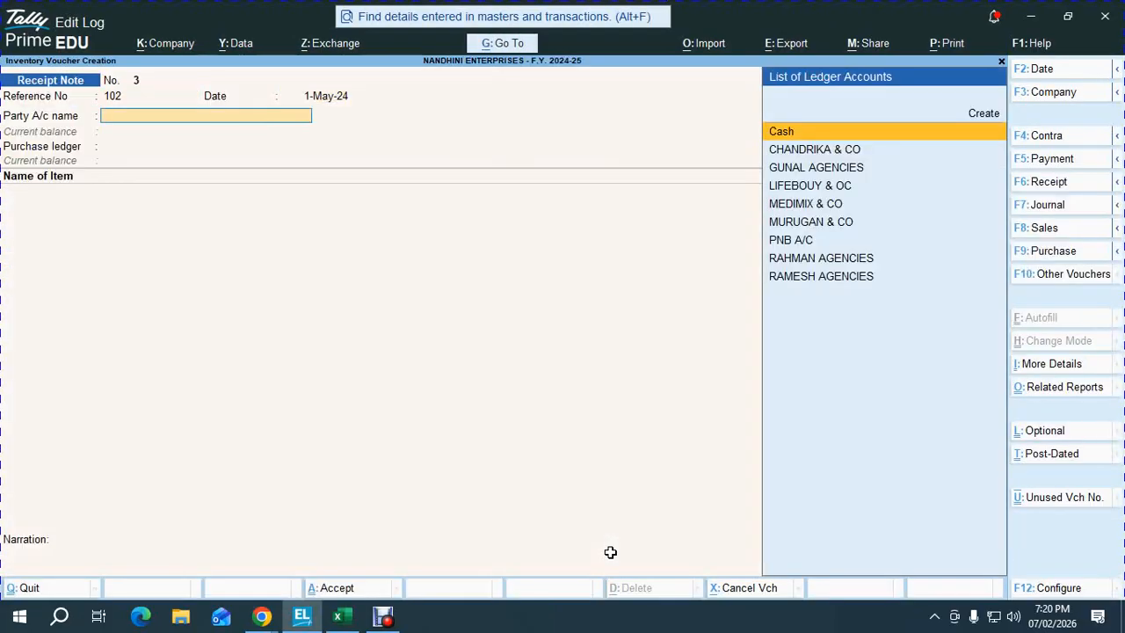
type("ME")
key("Return")
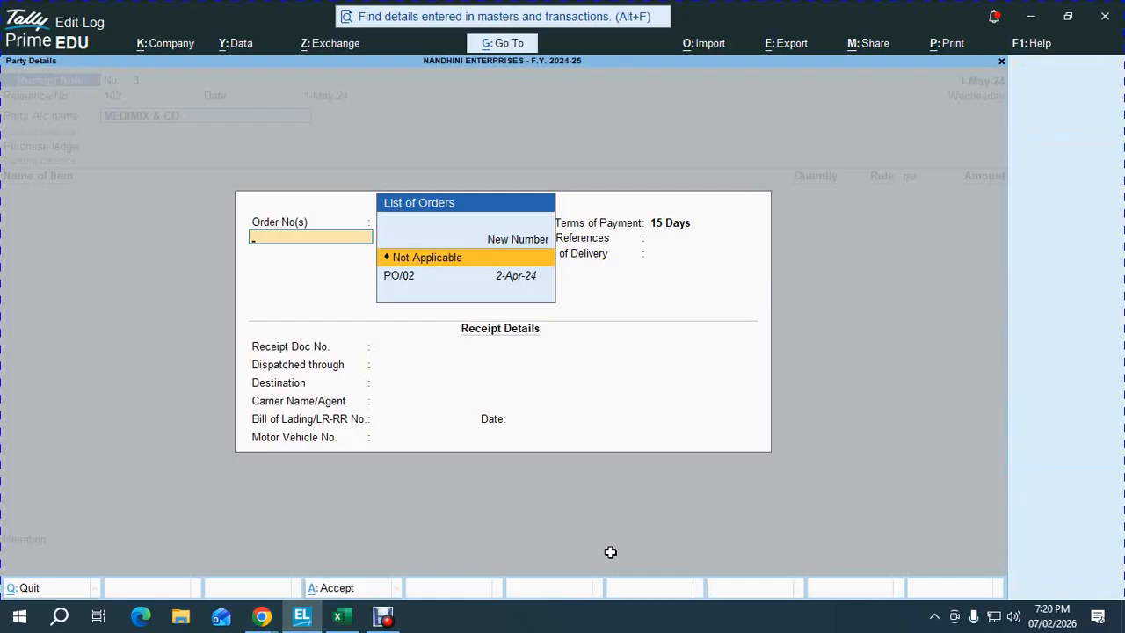
key("Down")
key("Return")
key("Return")
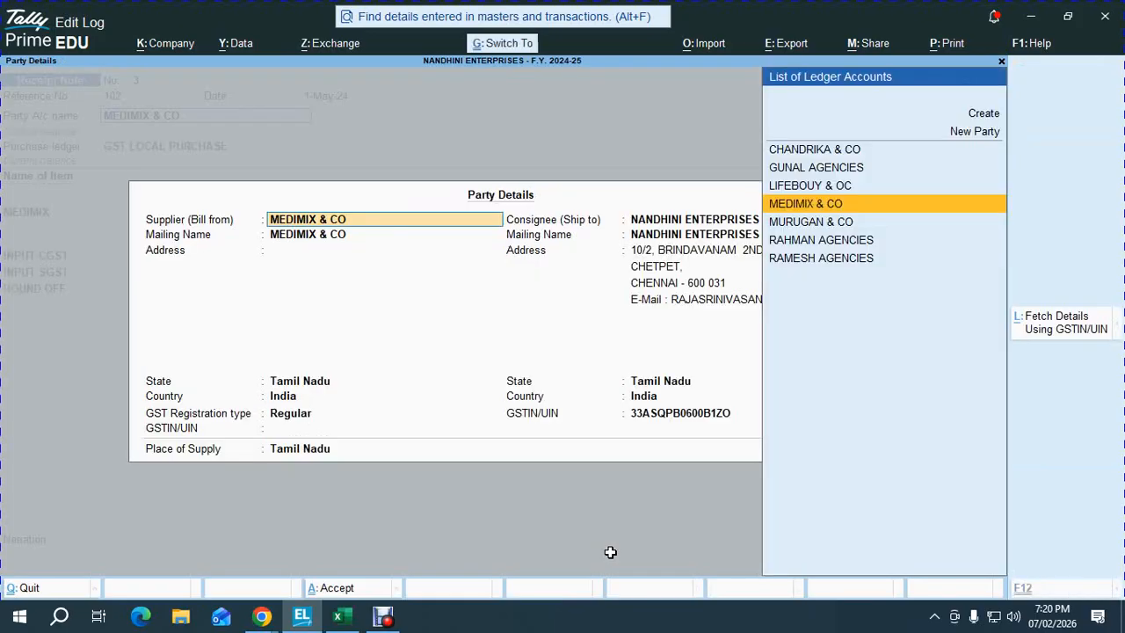
key("Return")
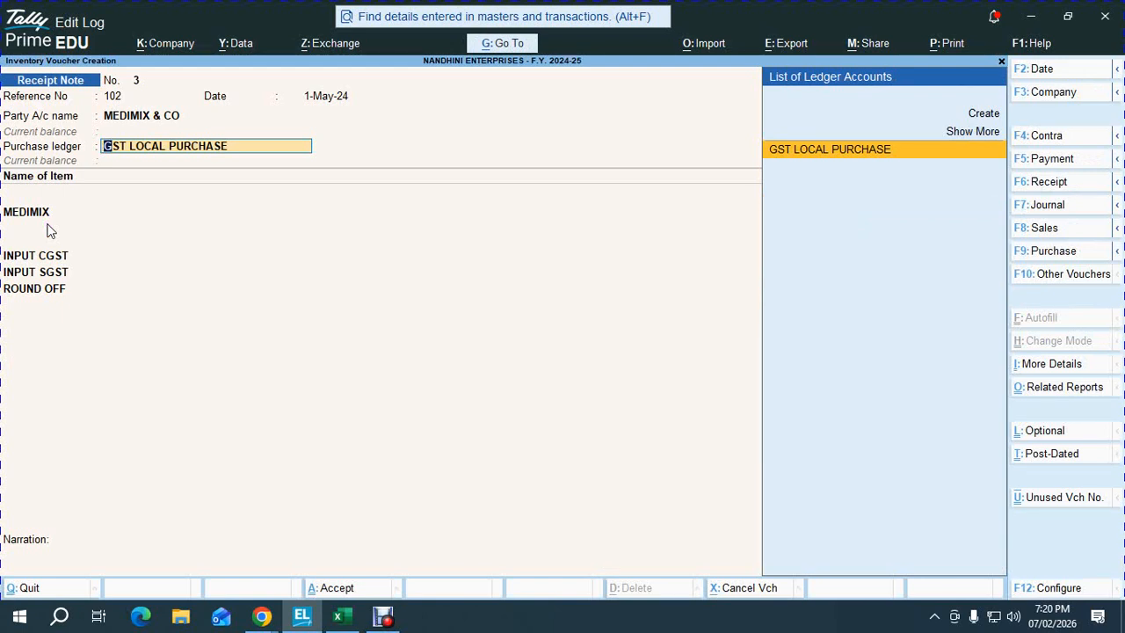
key("Return")
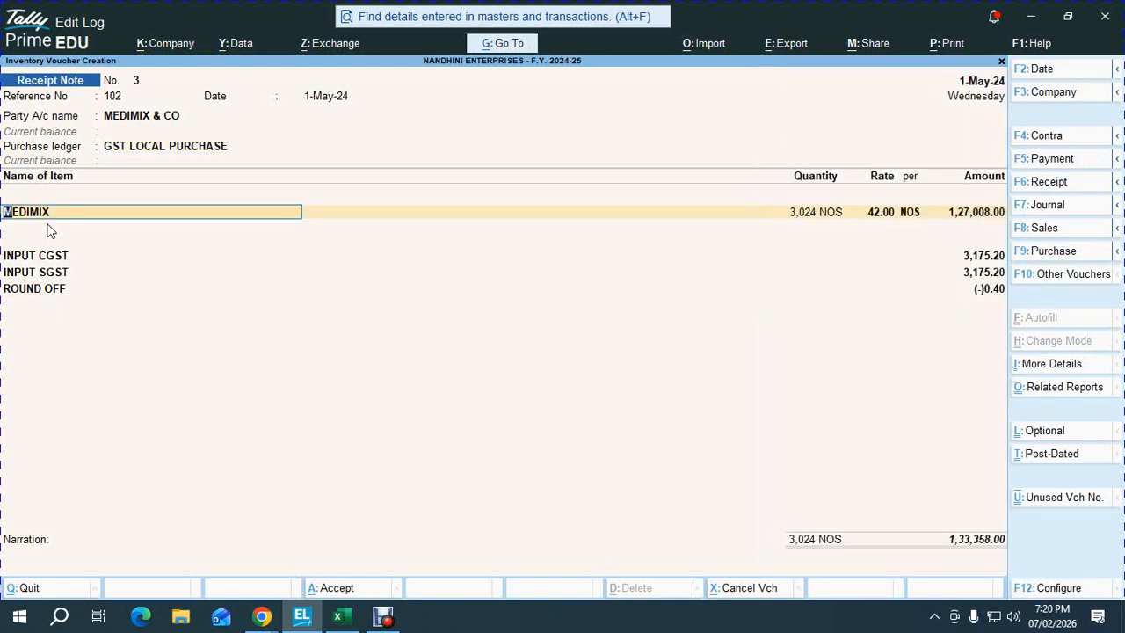
- Allocate 1,512 NOS of MEDIMIX on tracking number 102 against PO/02, and save receipt note 3
key("Return")
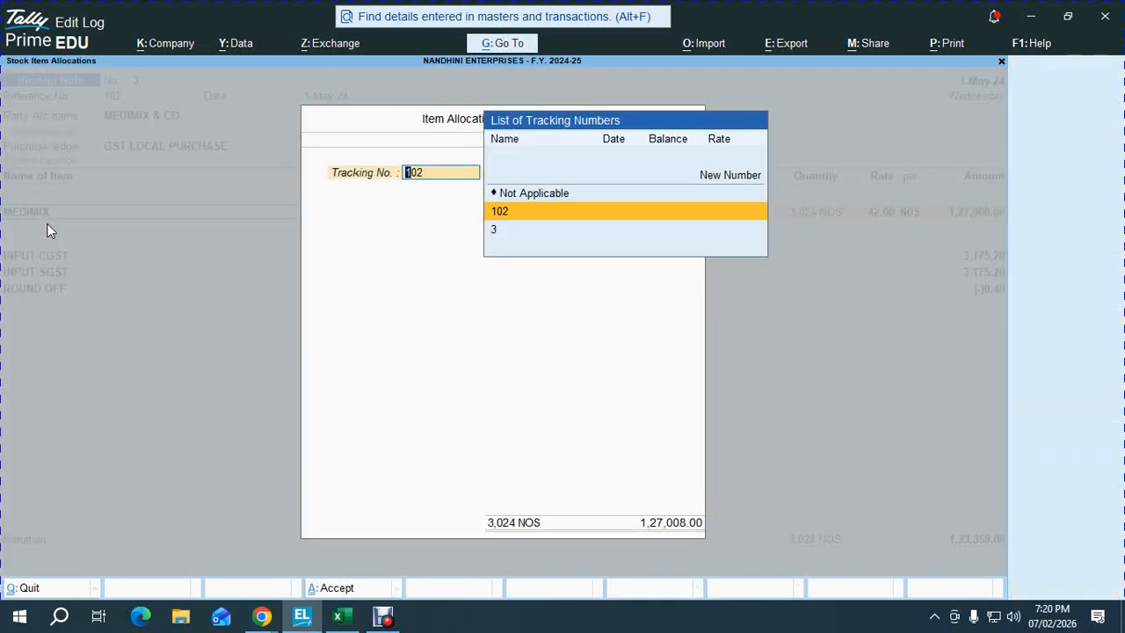
key("Return")
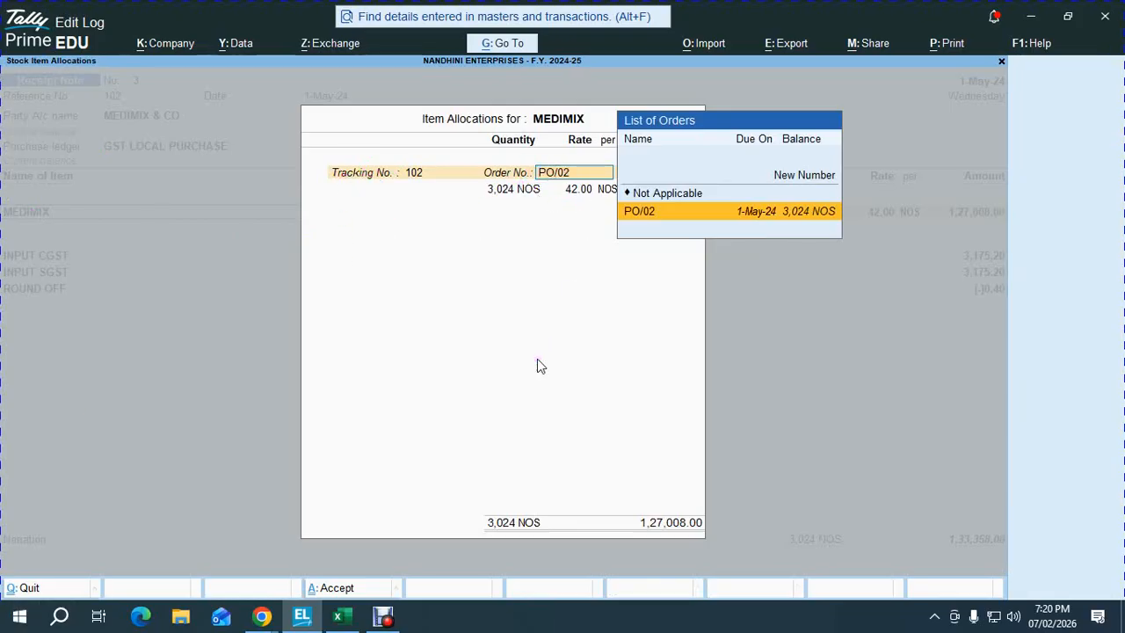
key("Return")
key("alt+Tab")
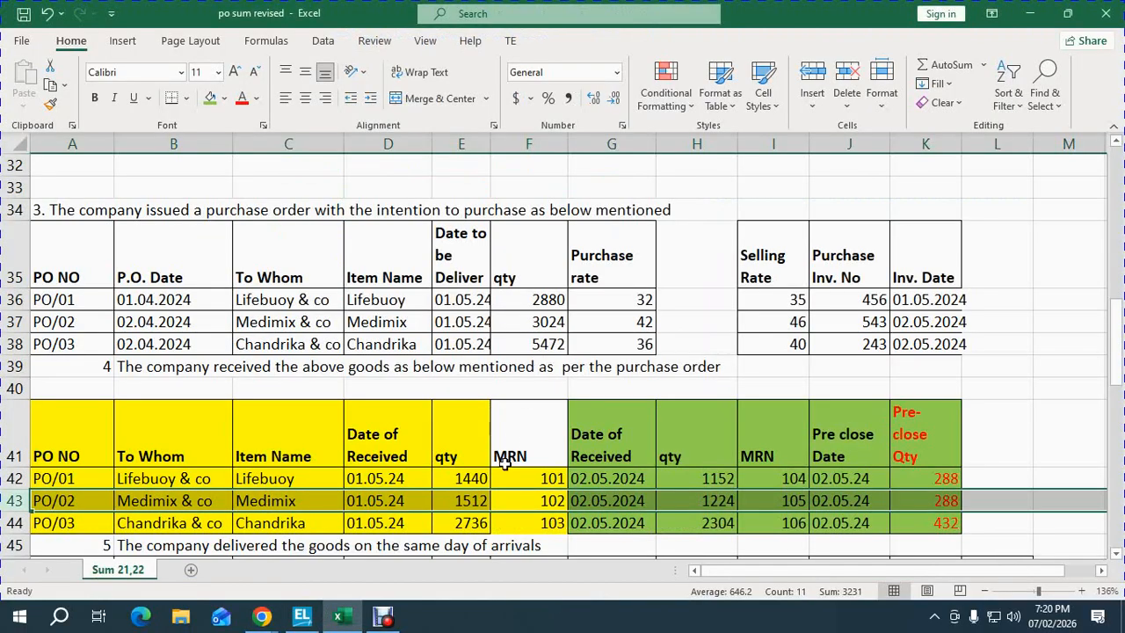
key("alt+Tab")
type("15132")
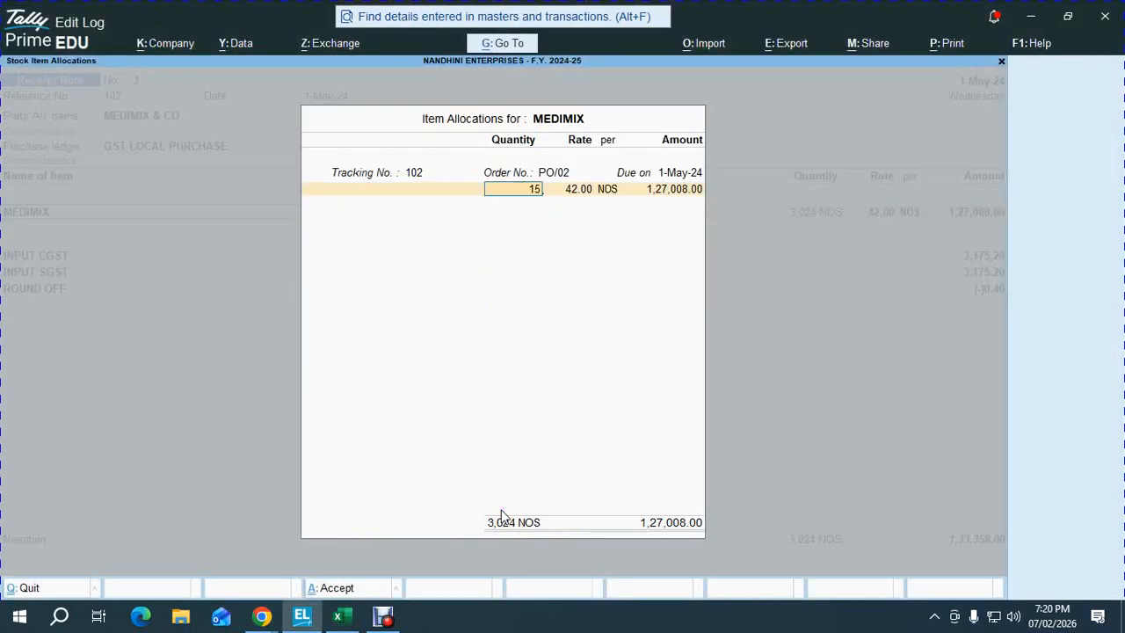
key("BackSpace")
key("BackSpace")
type("2")
key("Return")
key("Return")
key("Return")
key("Return")
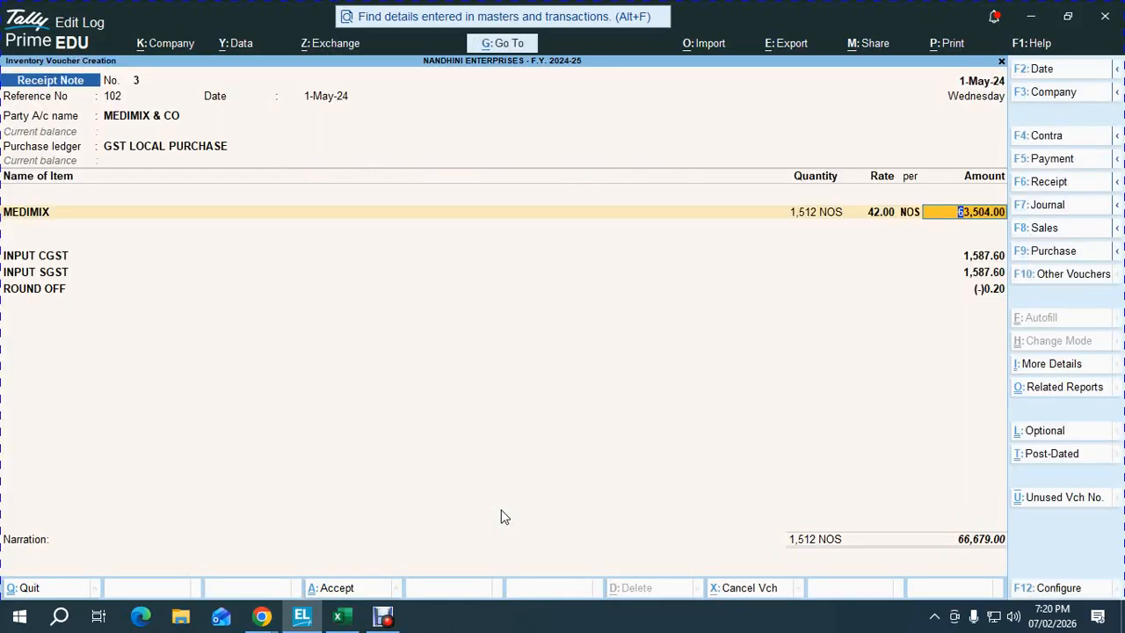
key("Return")
key("ctrl+a")
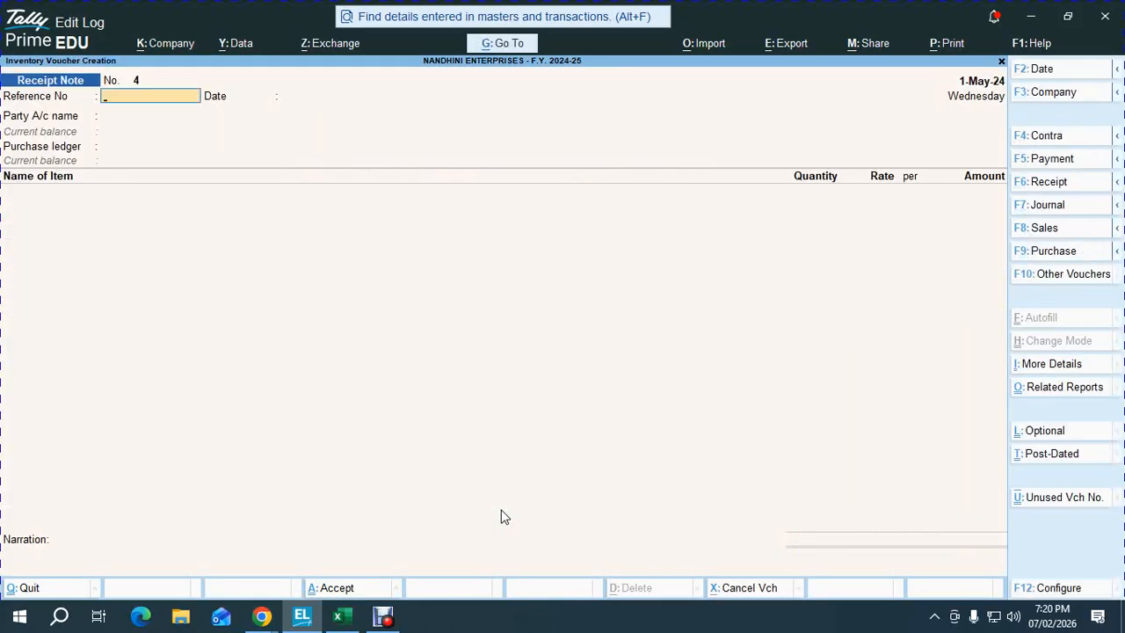
- Date the new receipt note 2-May-24 with reference number 105
key("alt+Tab")
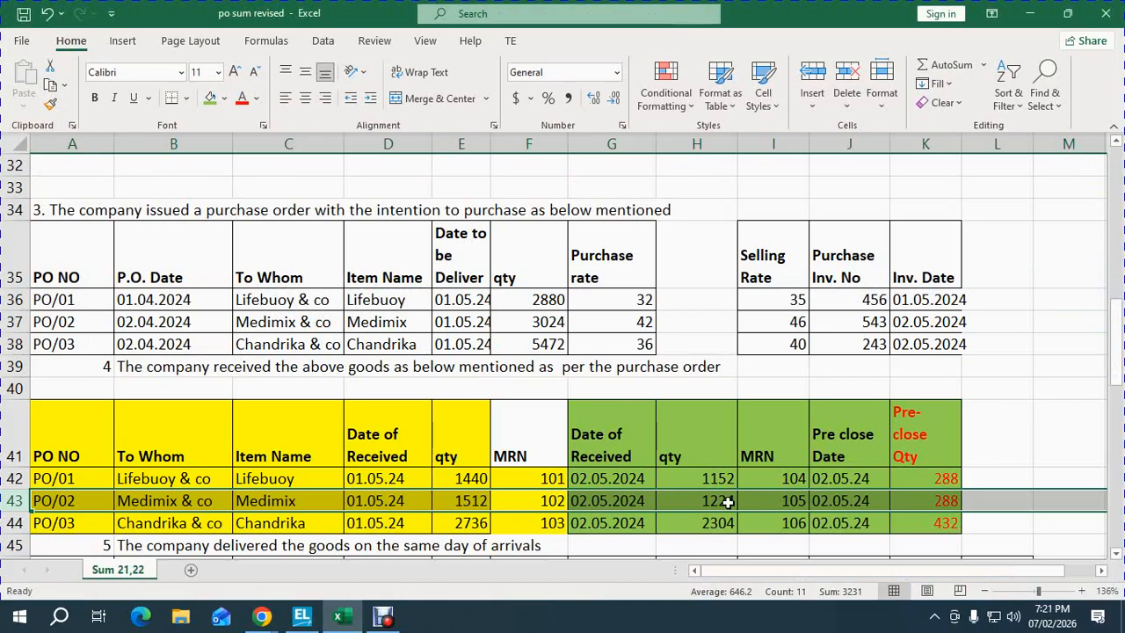
key("alt+Tab")
key("F2")
type("2-5-2024")
key("Return")
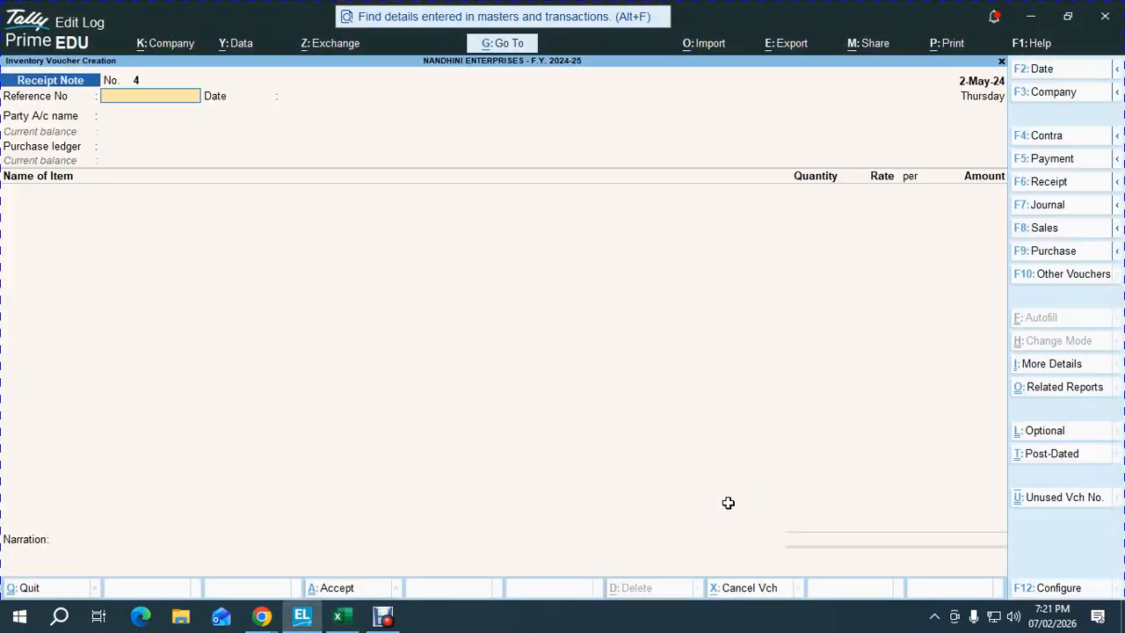
type("105")
key("Return")
key("alt+Tab")
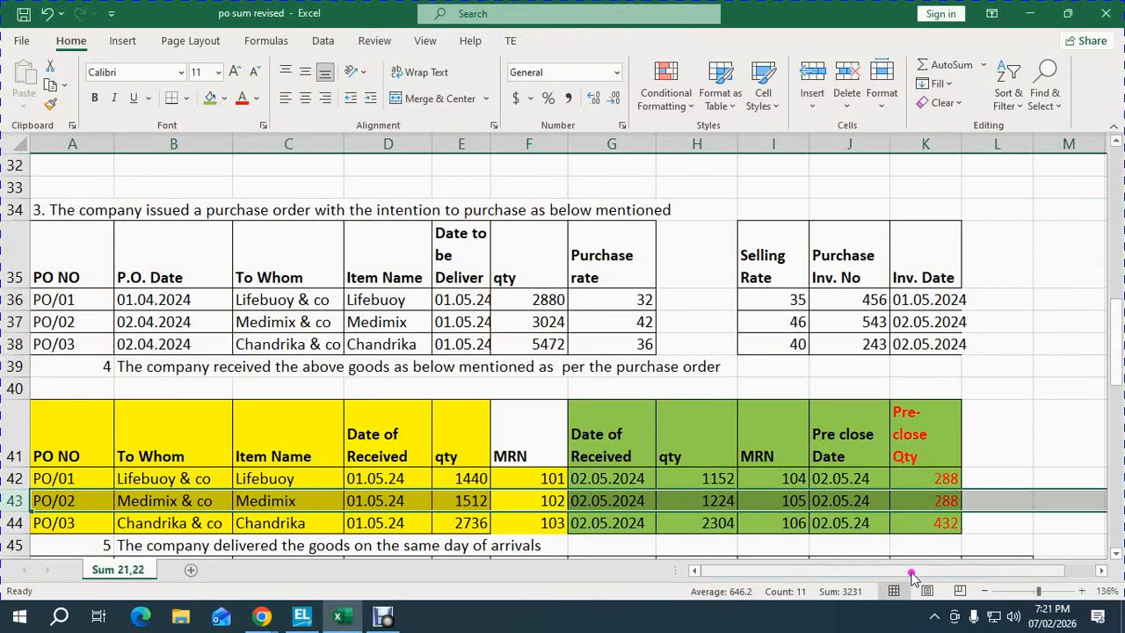
key("alt+Tab")
- Select MEDIMIX & CO as the party and link the receipt to order PO/02
key("Return")
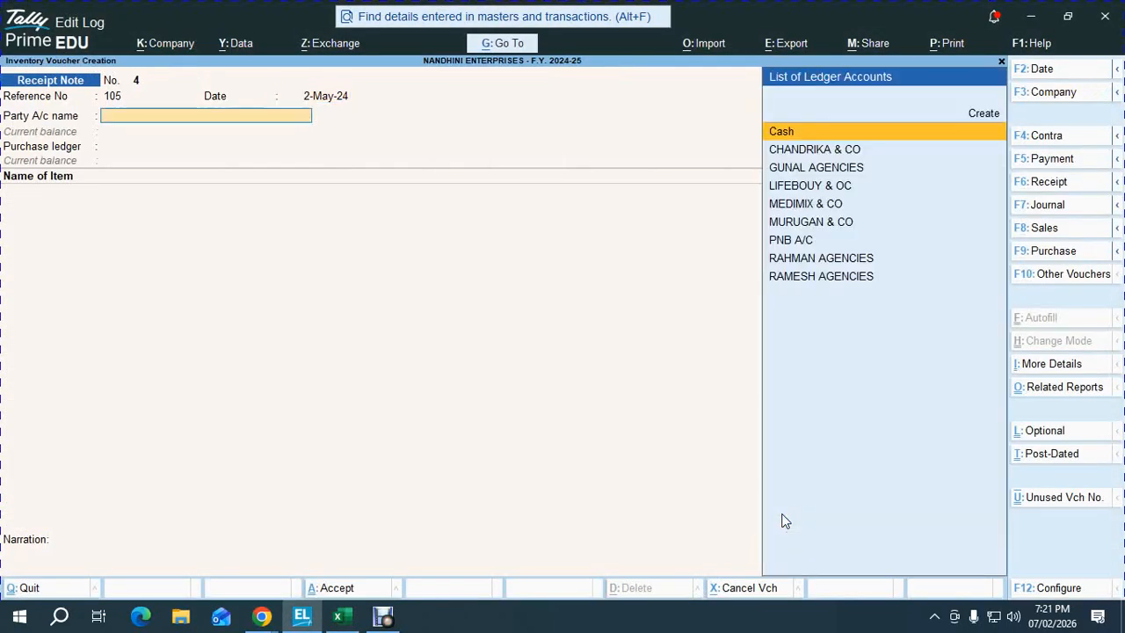
key("alt+Tab")
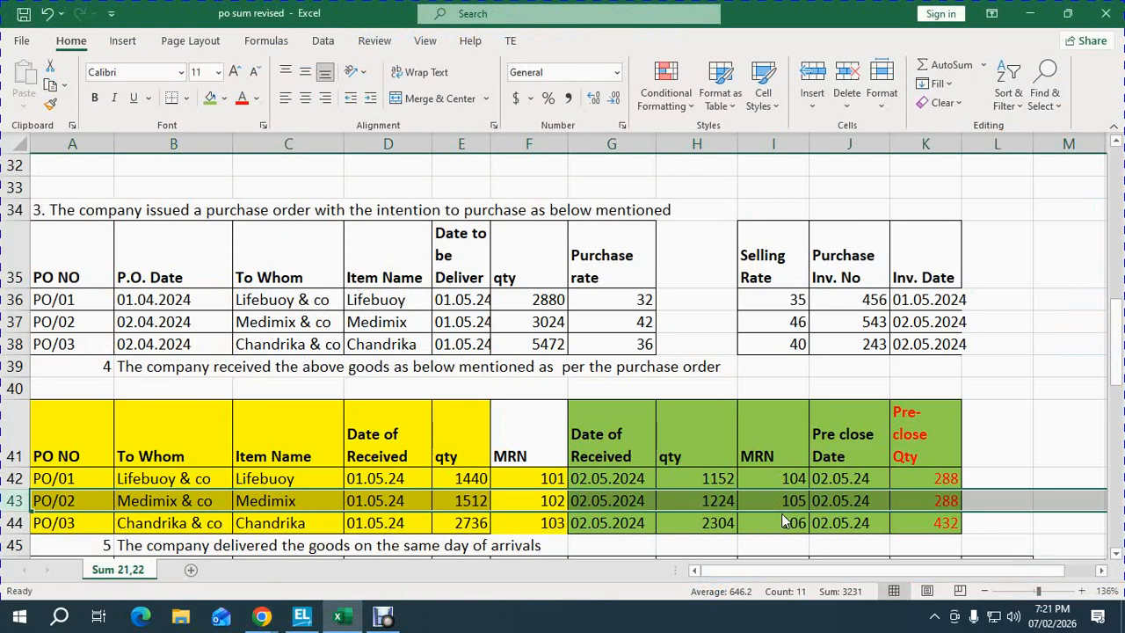
key("alt+Tab")
type("ME")
key("Return")
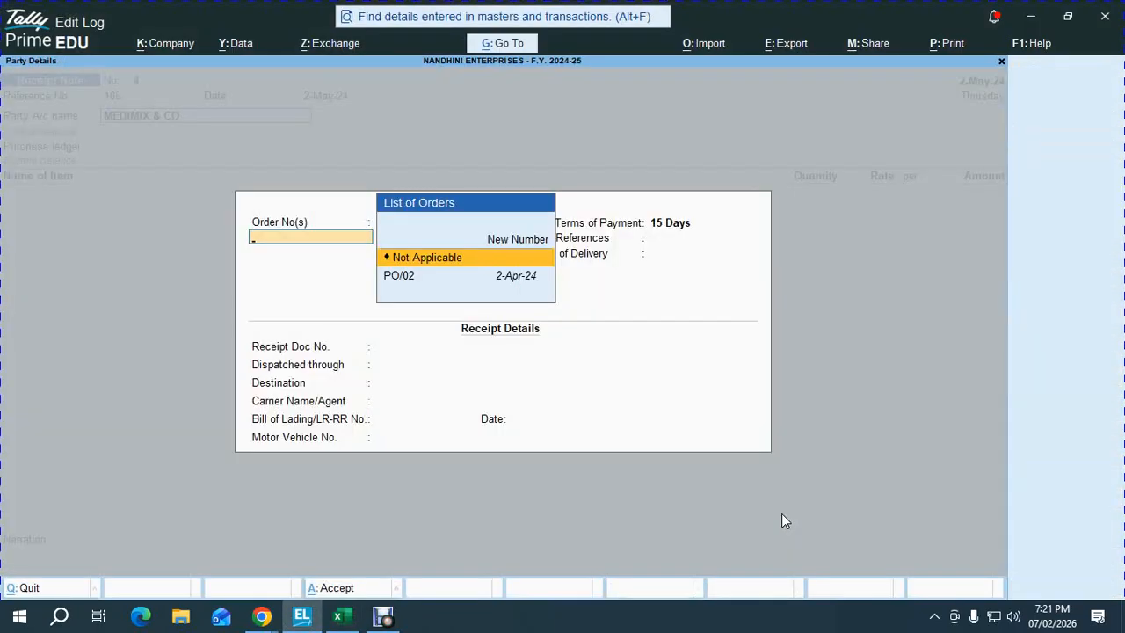
key("Down")
key("Return")
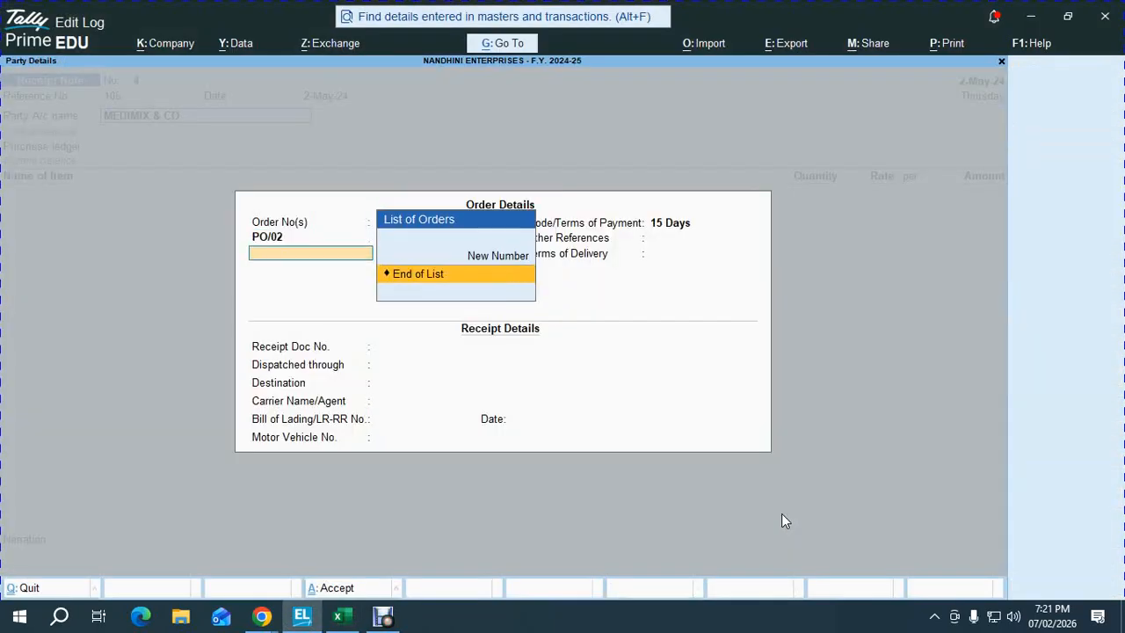
key("ctrl+a")
key("ctrl+a")
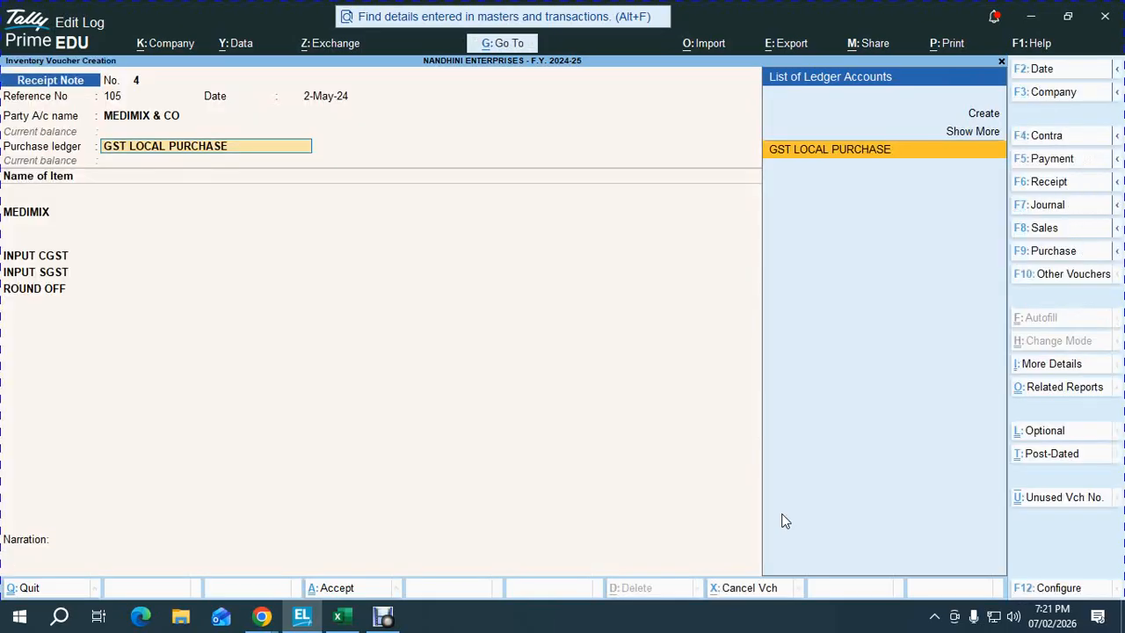
key("Return")
- Allocate 1,224 NOS on tracking number 105 and save receipt note 4
key("Return")
key("Return")
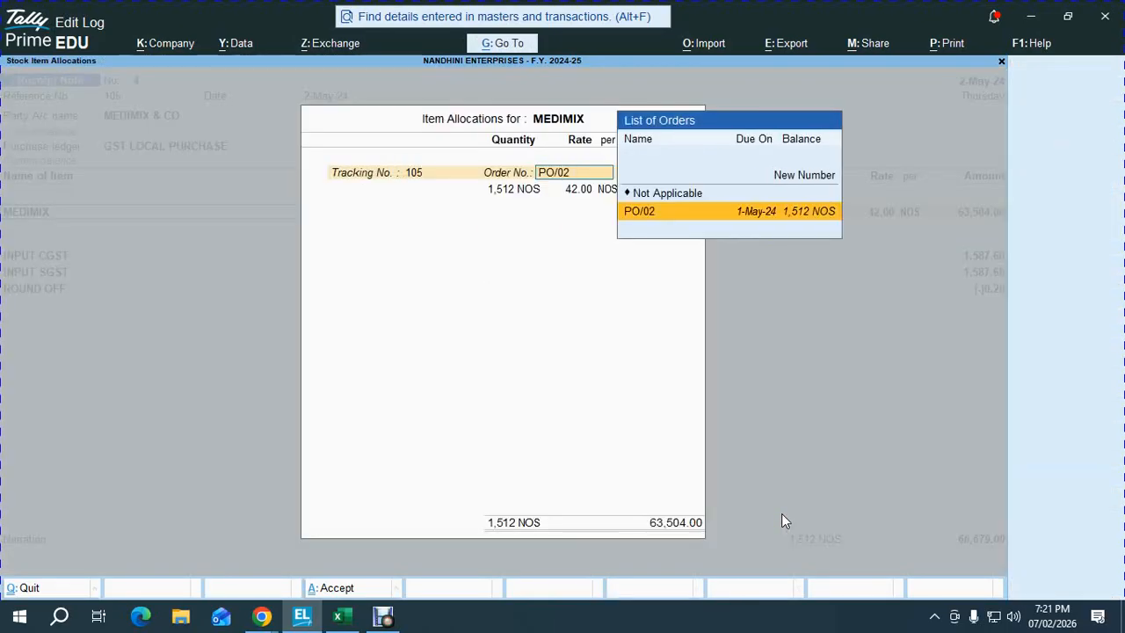
key("Return")
key("alt+Tab")
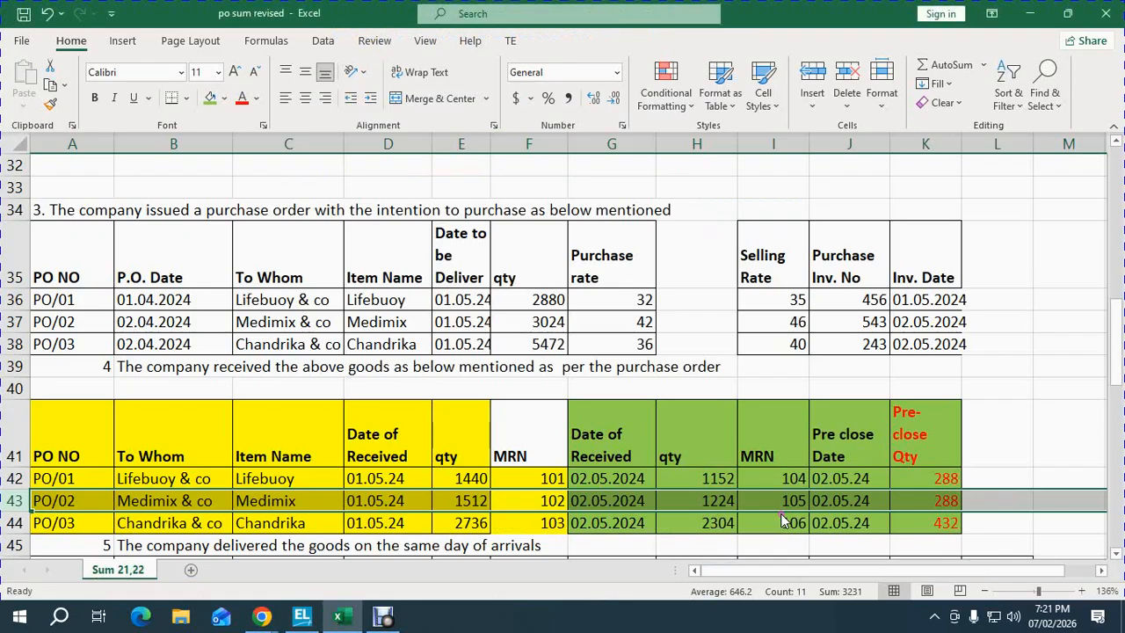
key("alt+Tab")
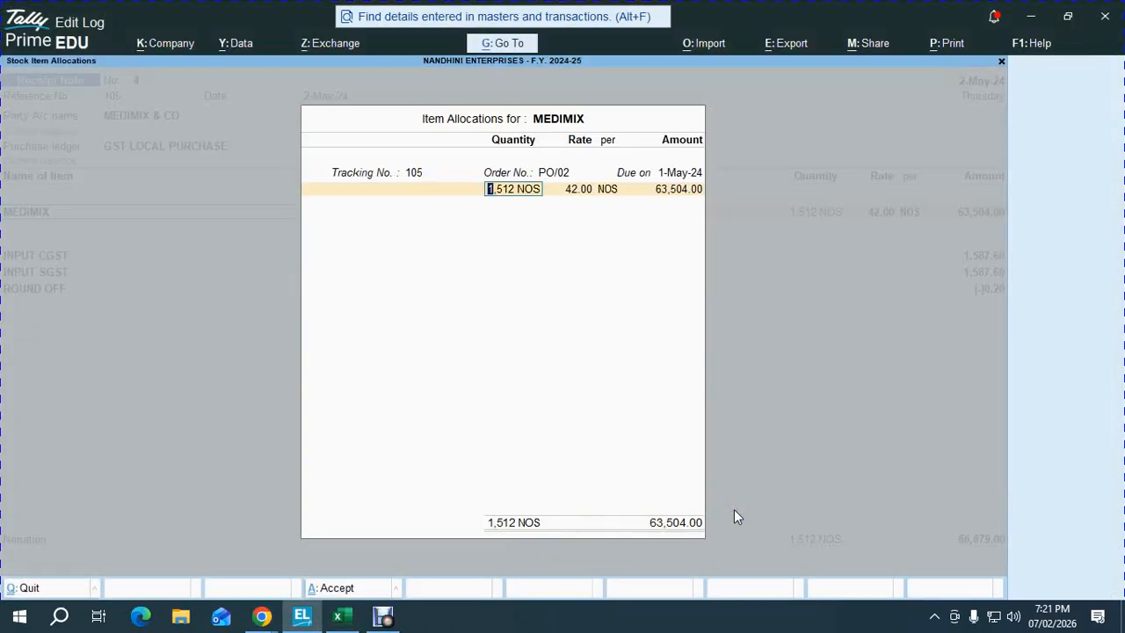
type("1224")
key("Return")
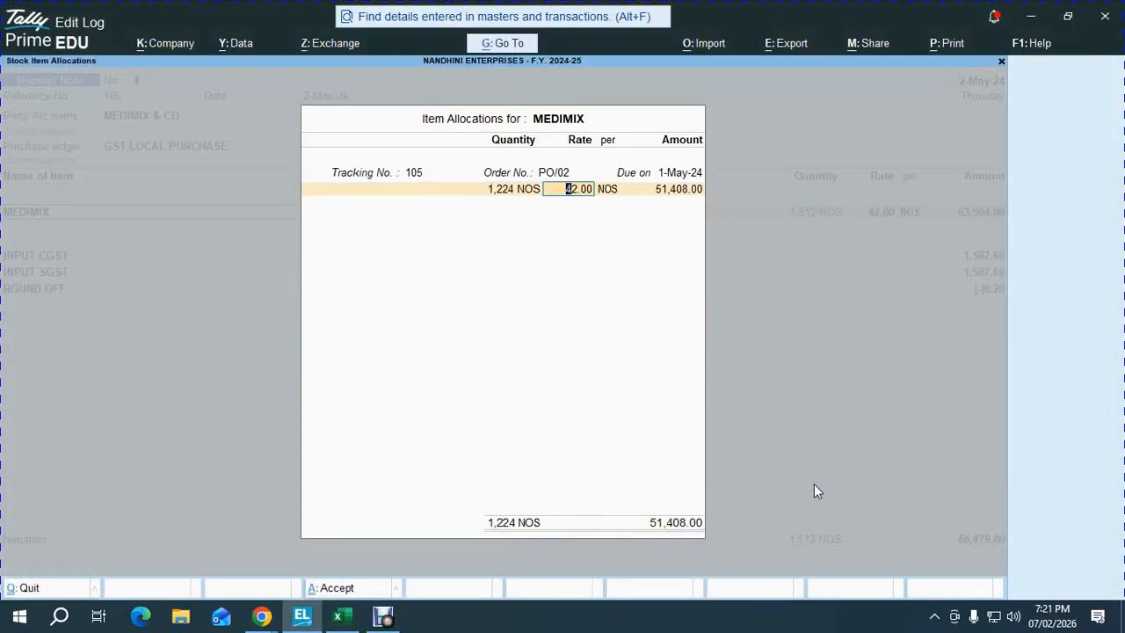
key("Return")
key("Return")
key("Return")
key("Return")
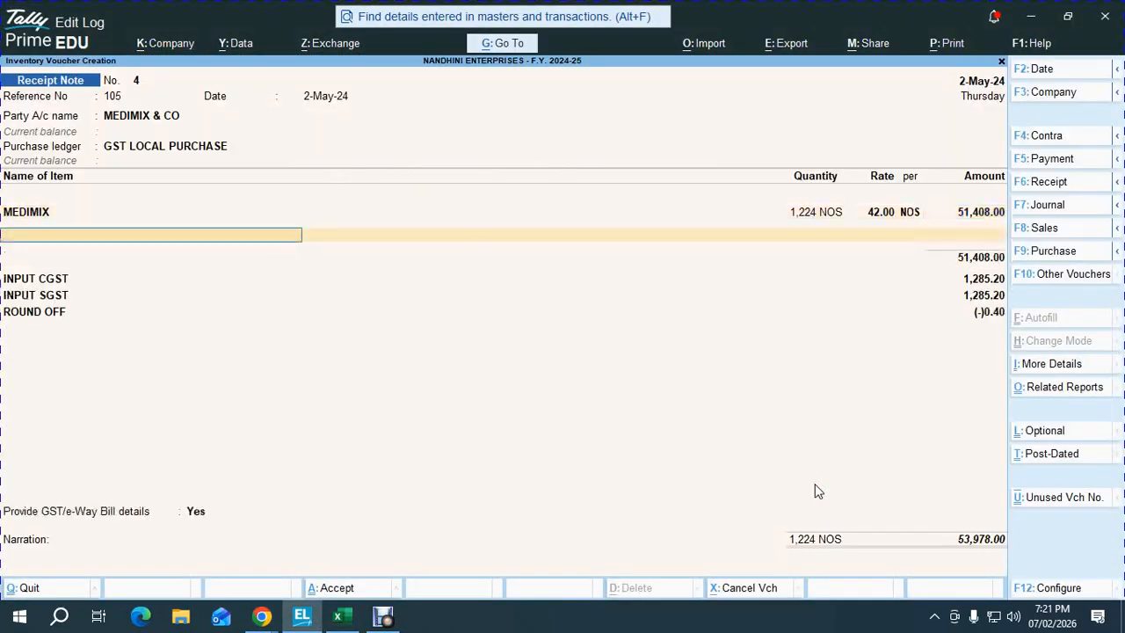
key("ctrl")
key("ctrl+a")
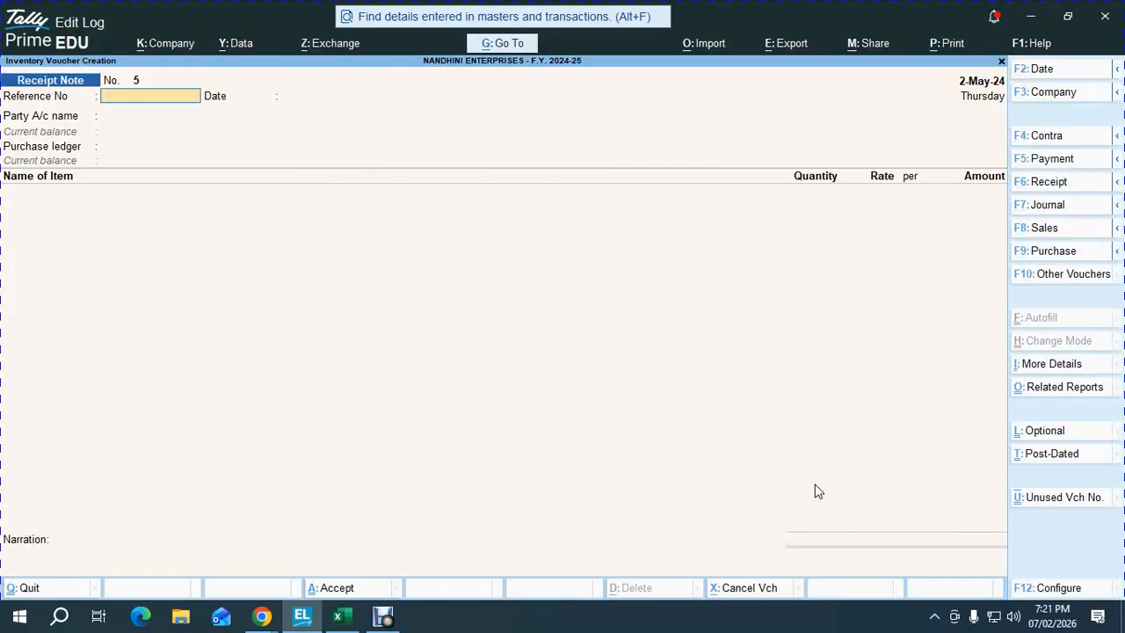
- Check the PO/03 row in Excel and set the receipt note date to 1-May-24
key("alt+Tab")
key("Down")
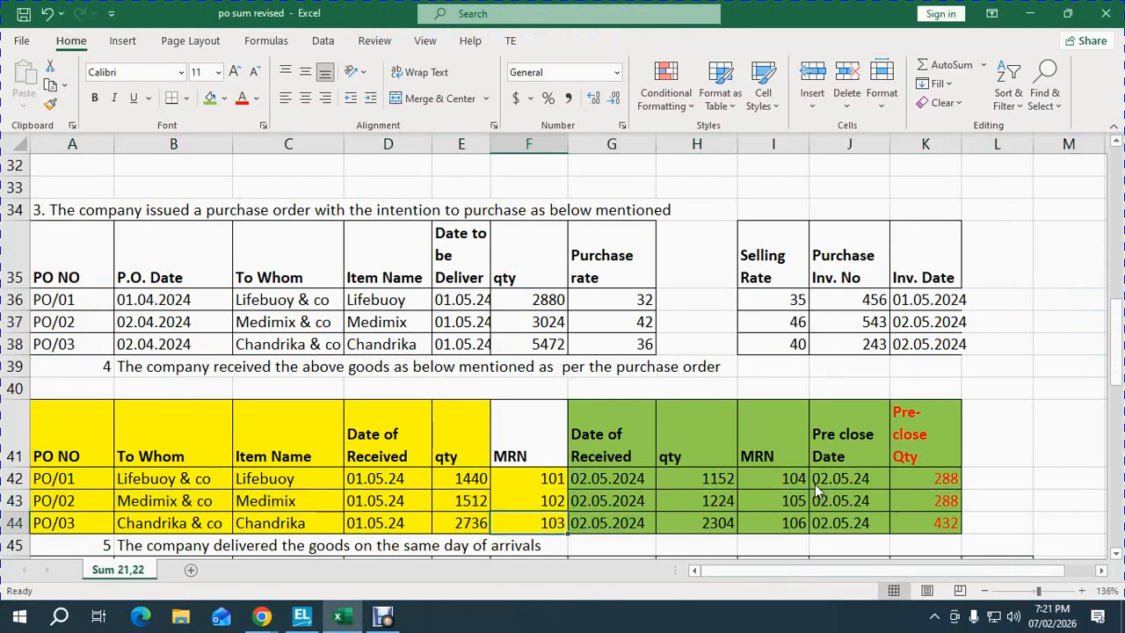
key("Left")
key("Left")
key("shift+space")
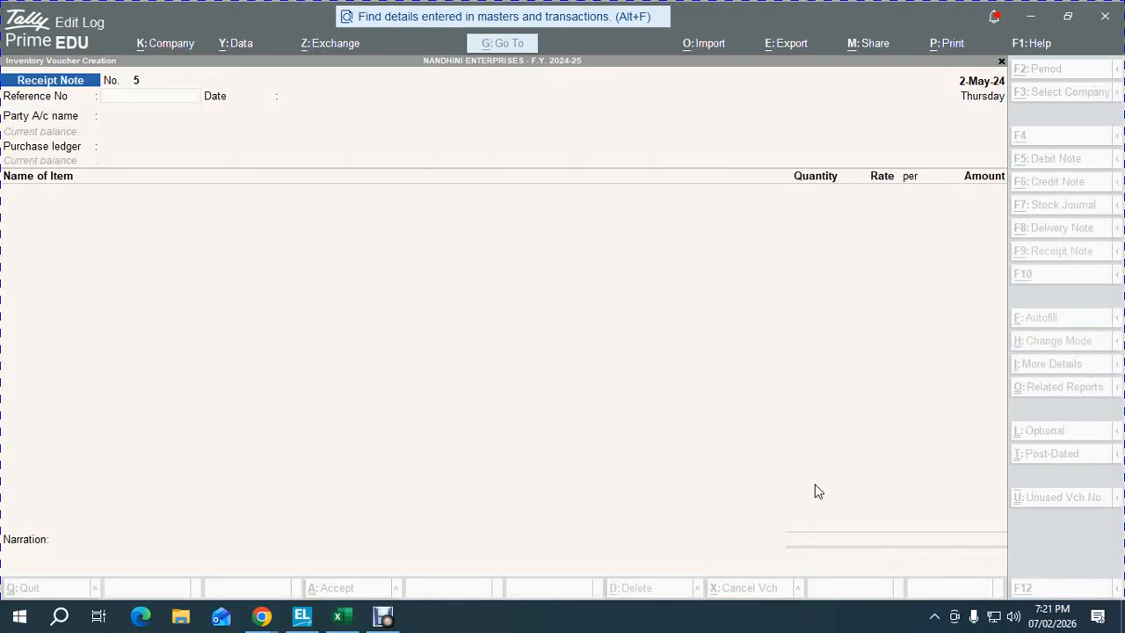
key("alt+Tab")
key("F2")
type("01.05")
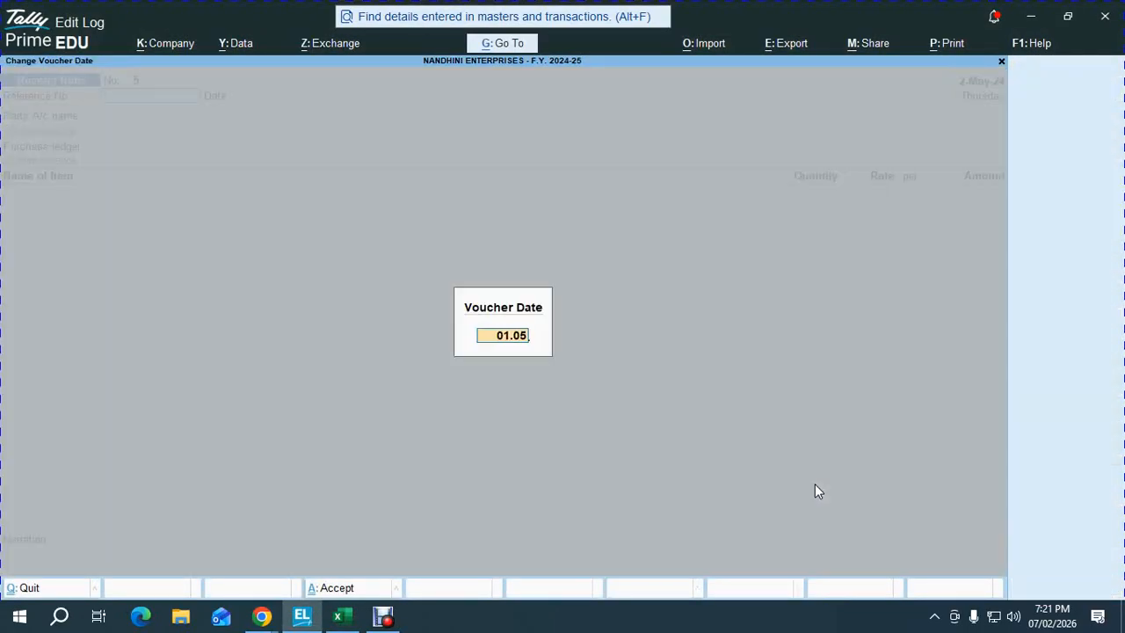
key("Return")
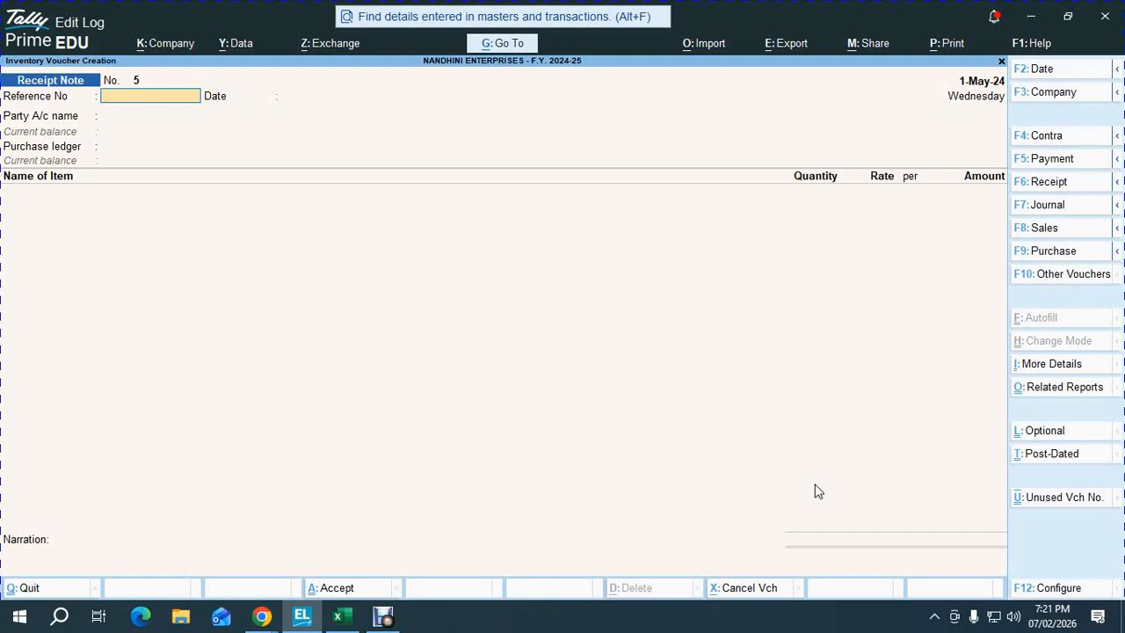
- Enter reference 103 with party CHANDRIKA & CO, order PO/03 and ledger GST LOCAL PURCHASE
key("alt+Tab")
key("alt+Tab")
type("1")
key("Return")
key("Return")
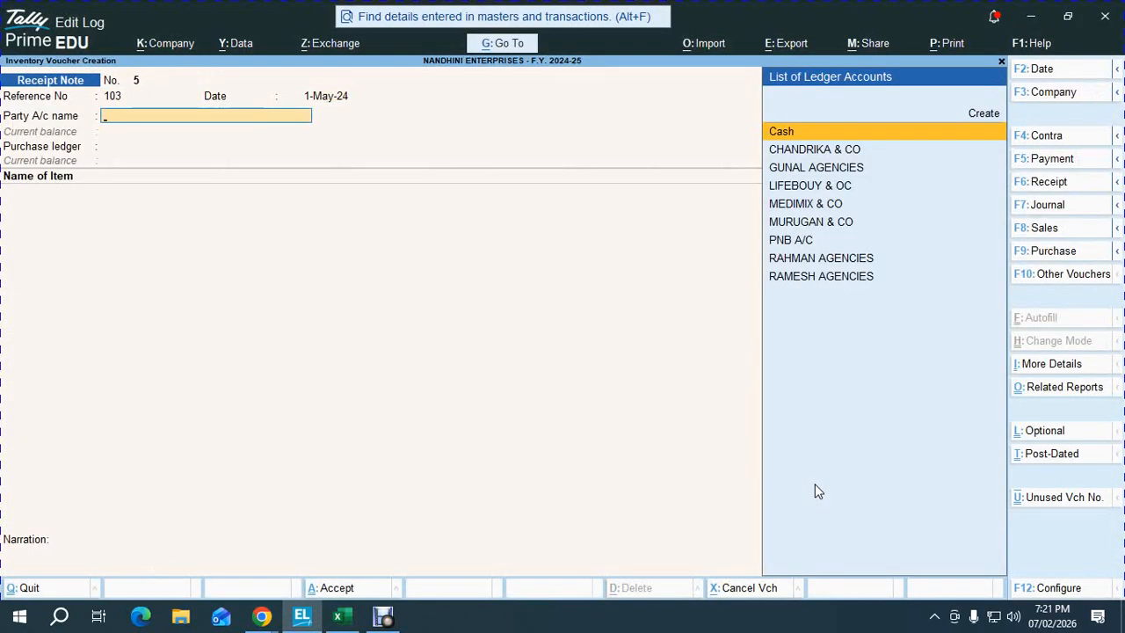
type("CH")
key("Return")
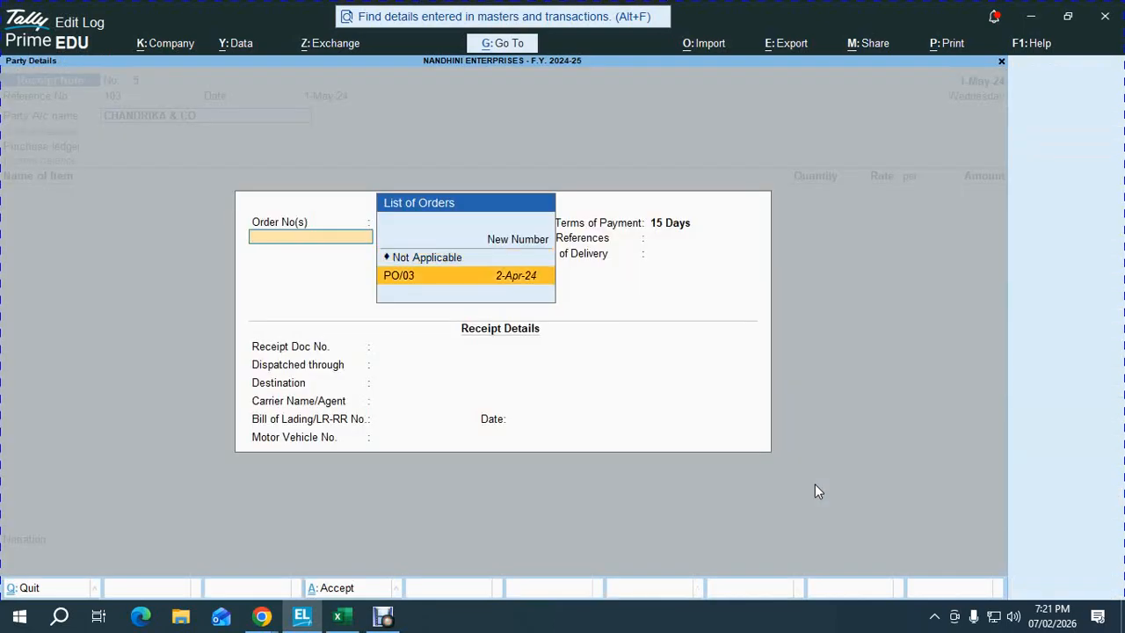
key("Return")
key("ctrl+a")
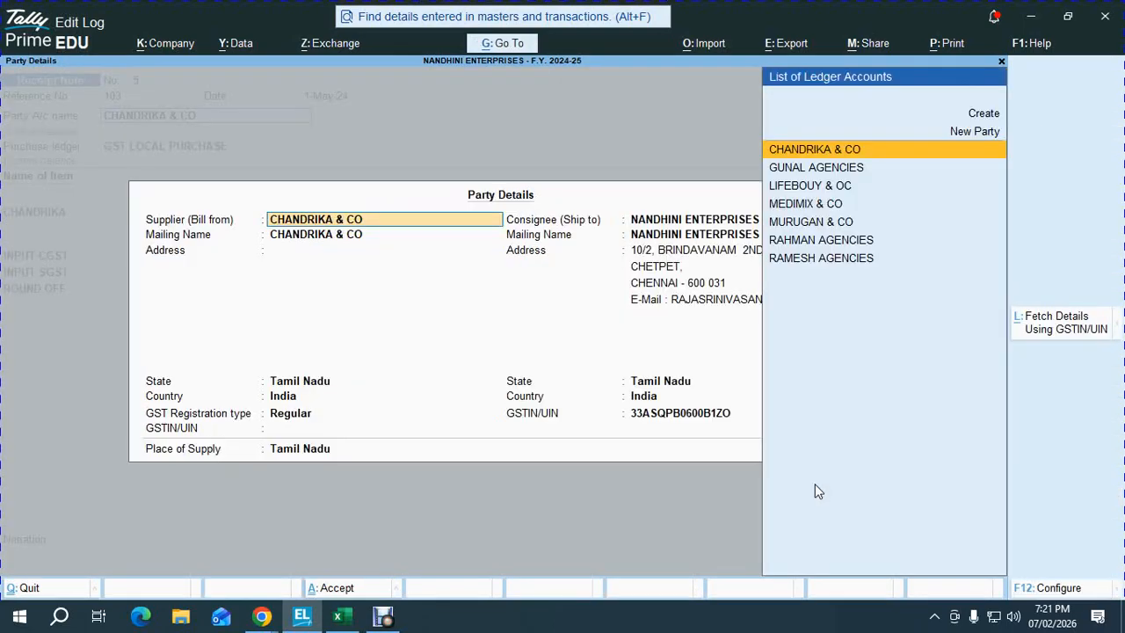
key("ctrl+a")
key("Return")
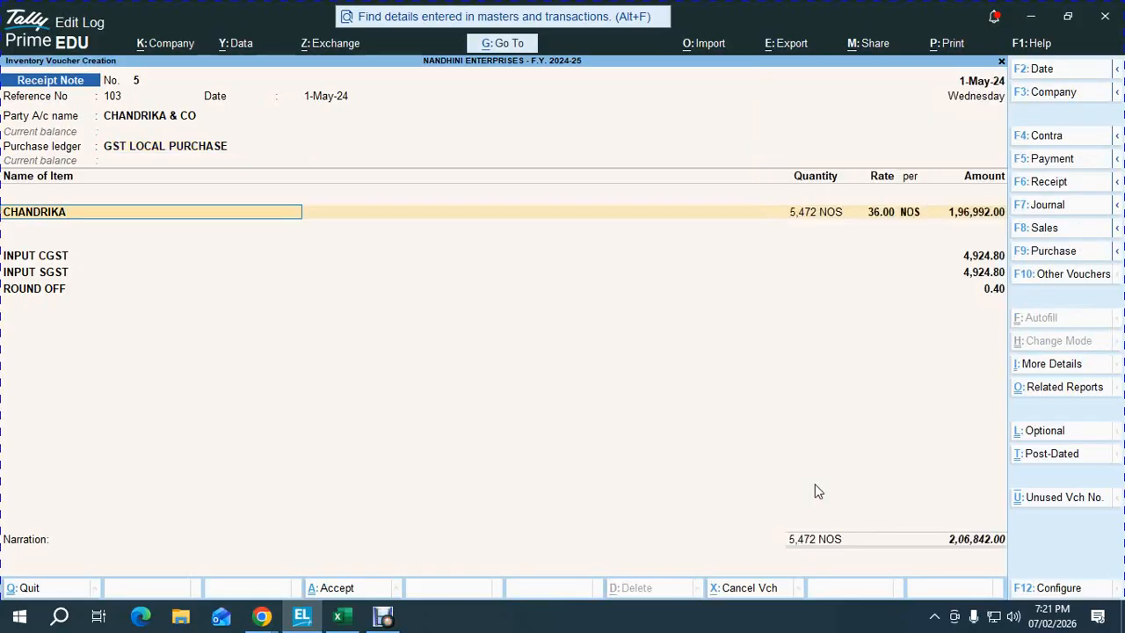
- Allocate 2,736 NOS of CHANDRIKA on tracking number 103 against PO/03
key("Return")
key("Return")
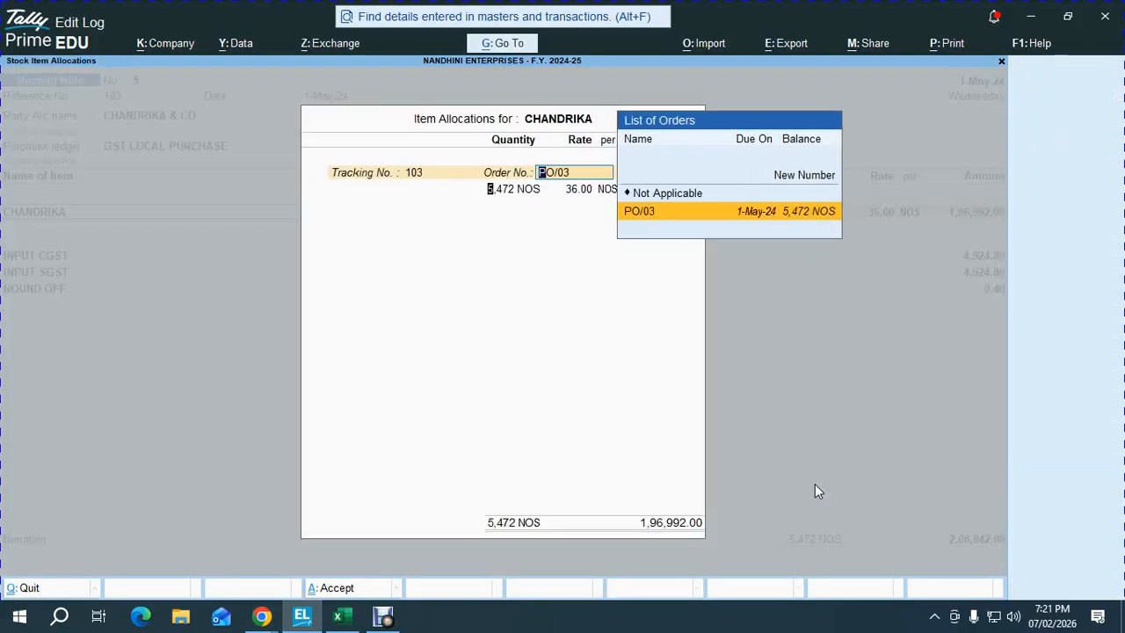
key("Return")
key("alt+Tab")
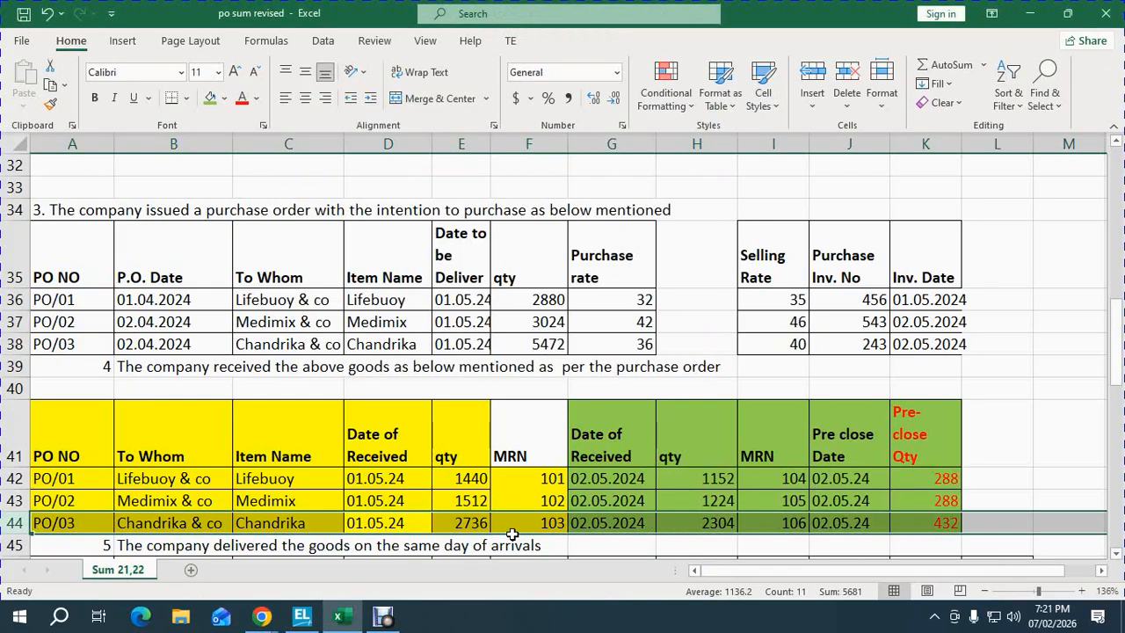
key("alt+Tab")
type("2736")
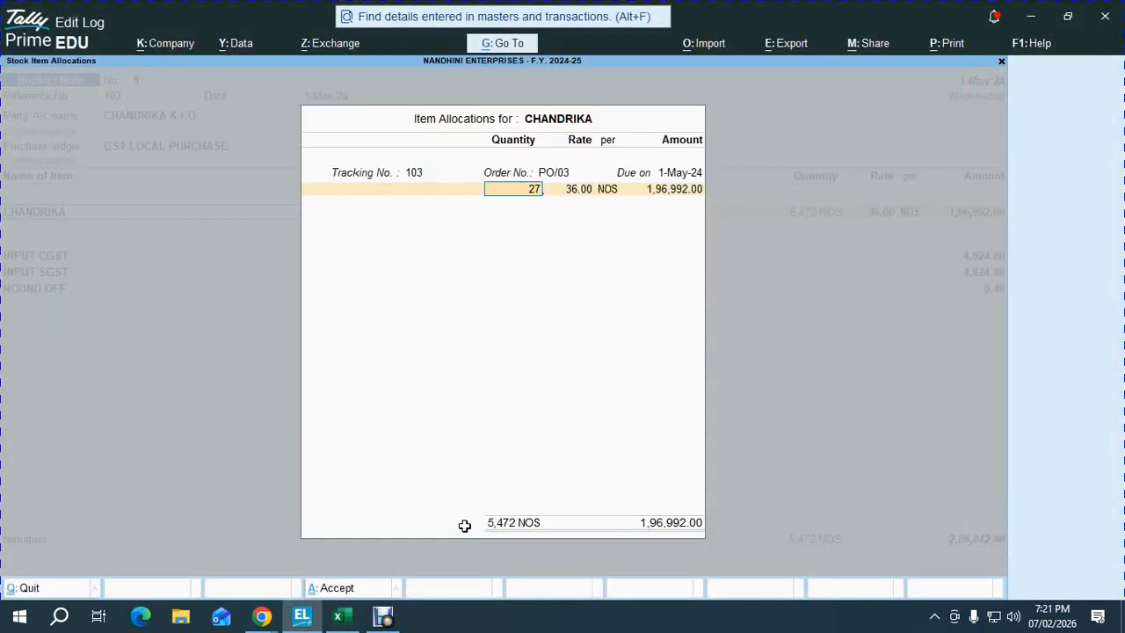
key("Return")
key("Return")
key("Return")
key("Return")
key("Return")
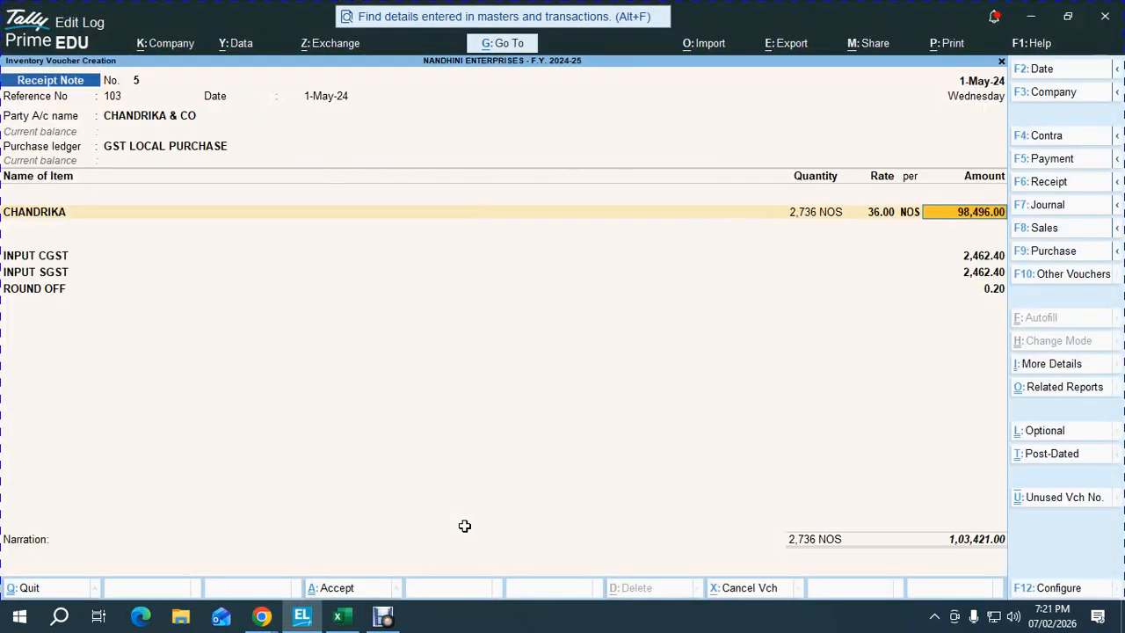
key("Return")
key("Return")
key("Return")
key("Return")
key("Return")
key("Return")
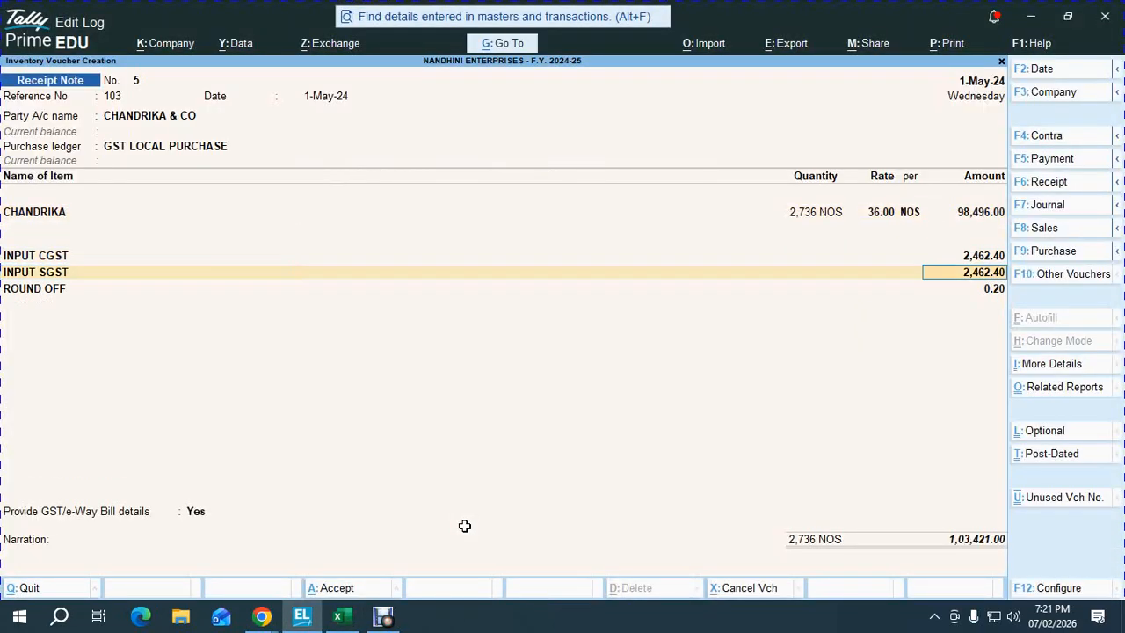
- Set GST/e-Way Bill details to No and accept receipt note 5
key("Return")
key("Return")
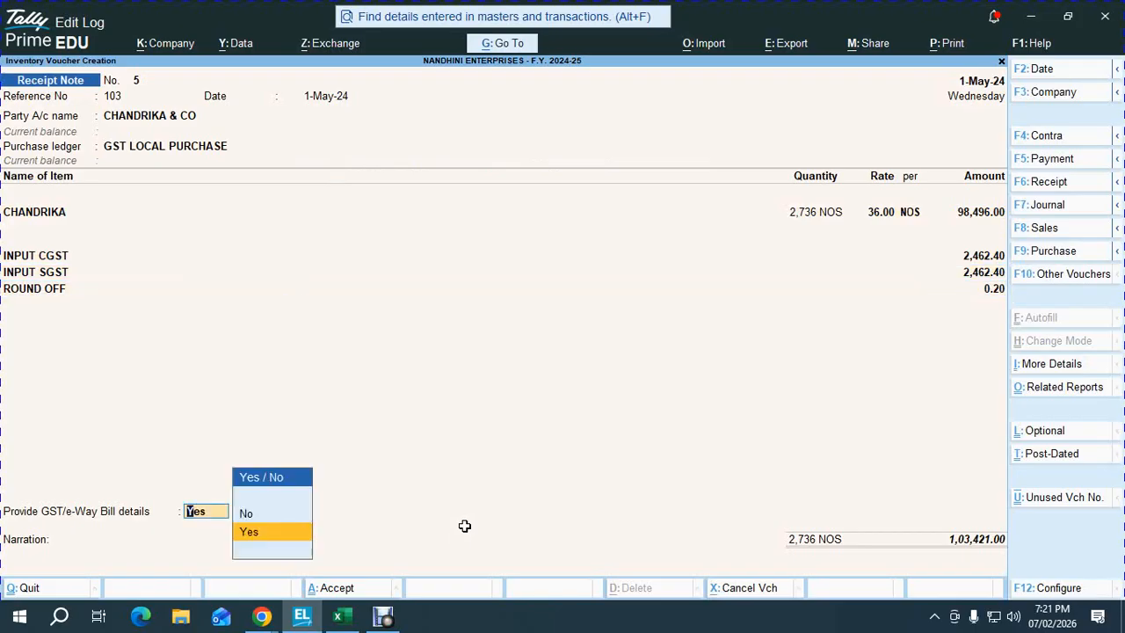
key("Up")
key("Return")
key("Return")
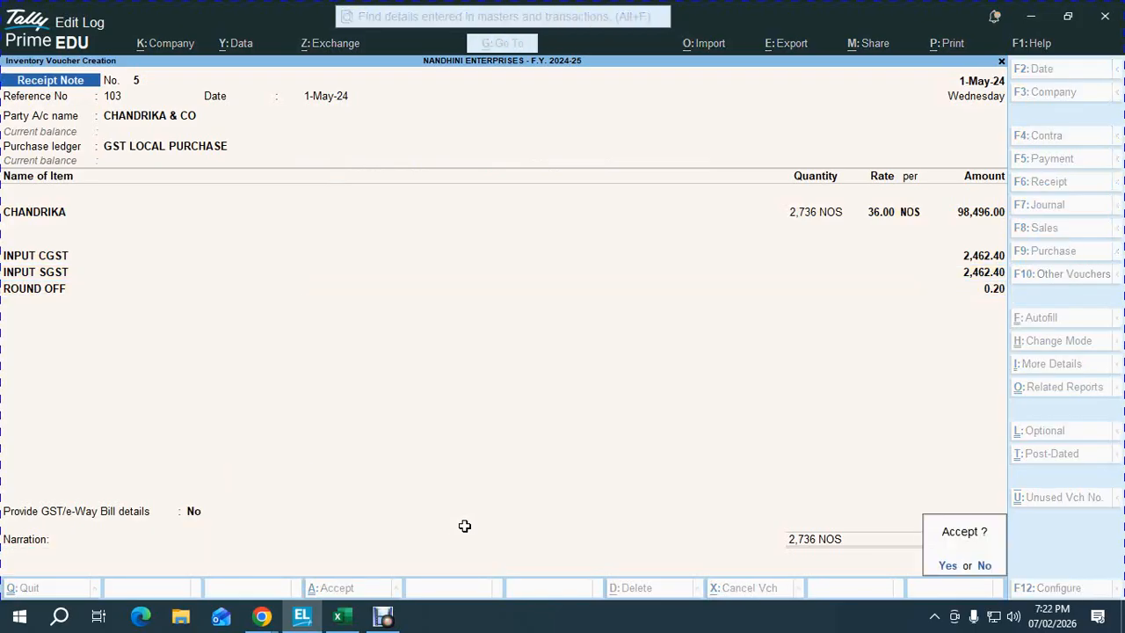
key("Return")
key("alt+Tab")
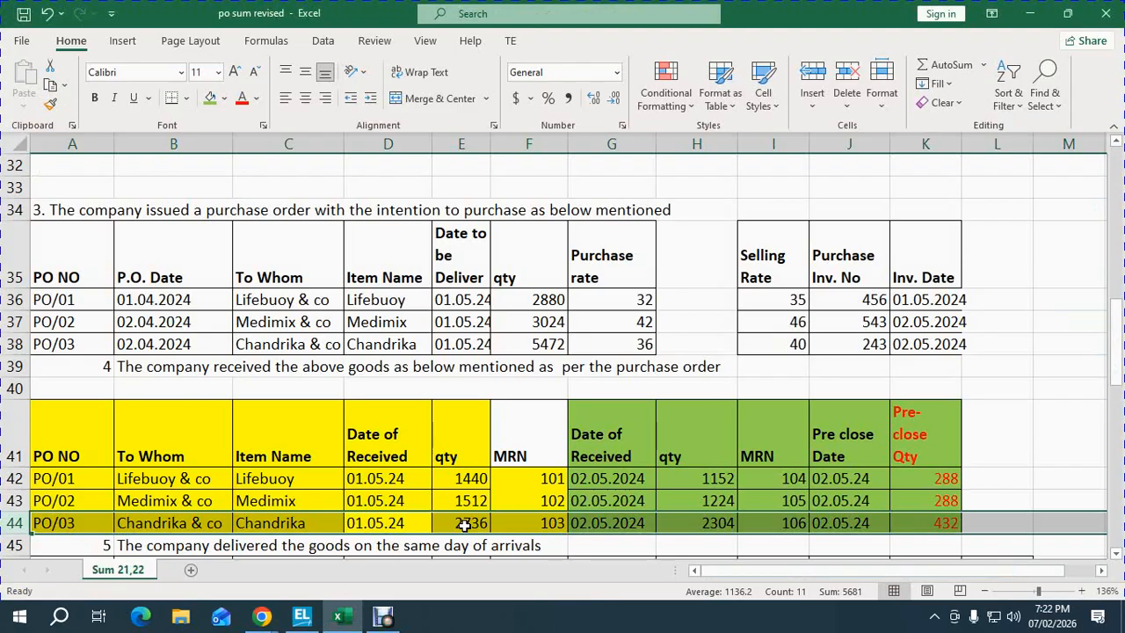
- Date the new receipt note 2-May-24 with reference number 106
key("alt+Tab")
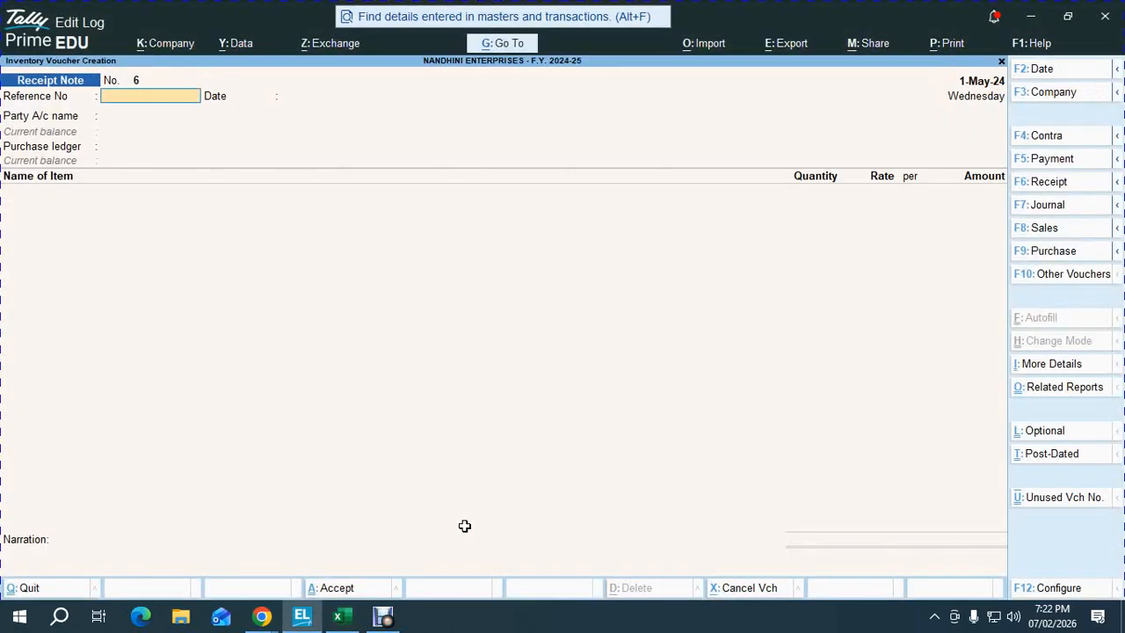
key("F2")
type("2-5-2024")
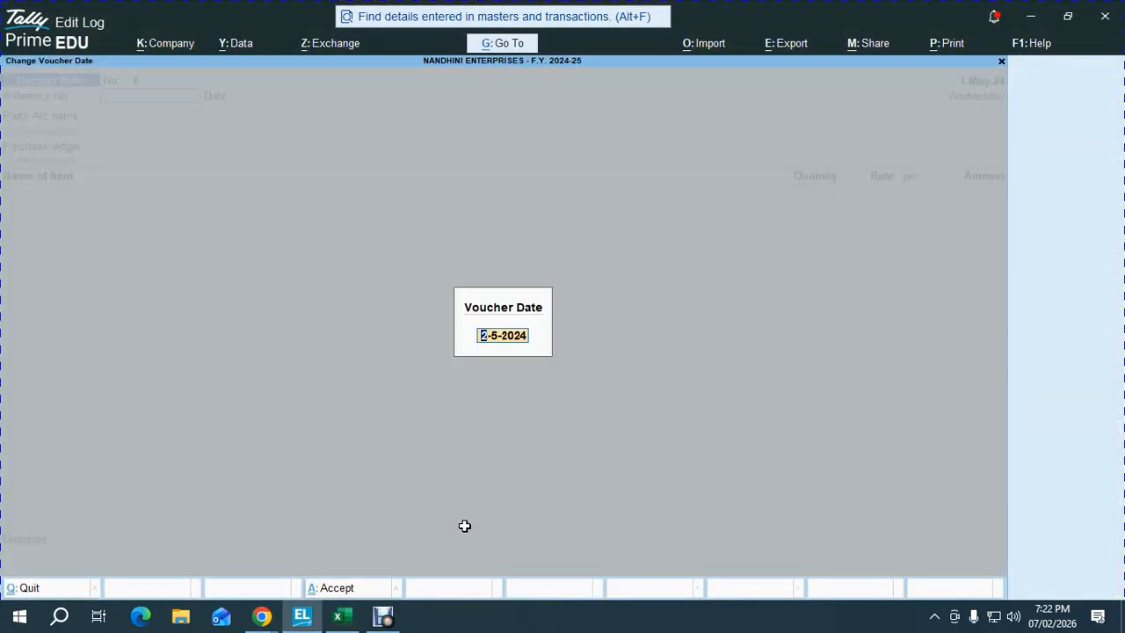
key("Return")
key("alt+Tab")
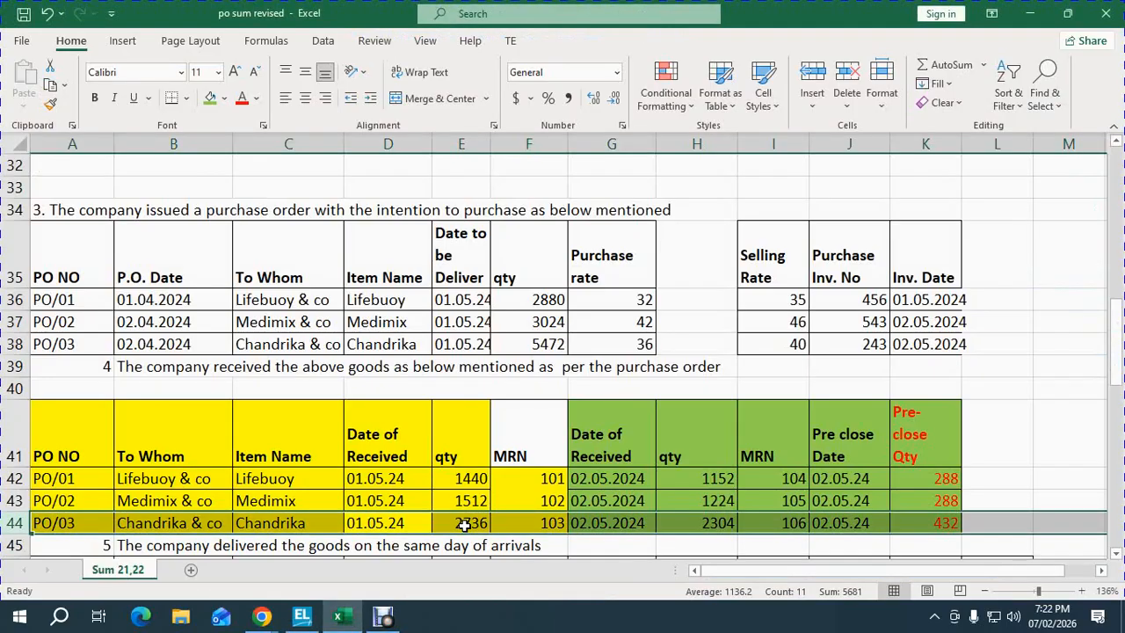
key("alt+Tab")
type("106")
key("Return")
- Select CHANDRIKA & CO against order PO/03 with ledger GST LOCAL PURCHASE
key("Return")
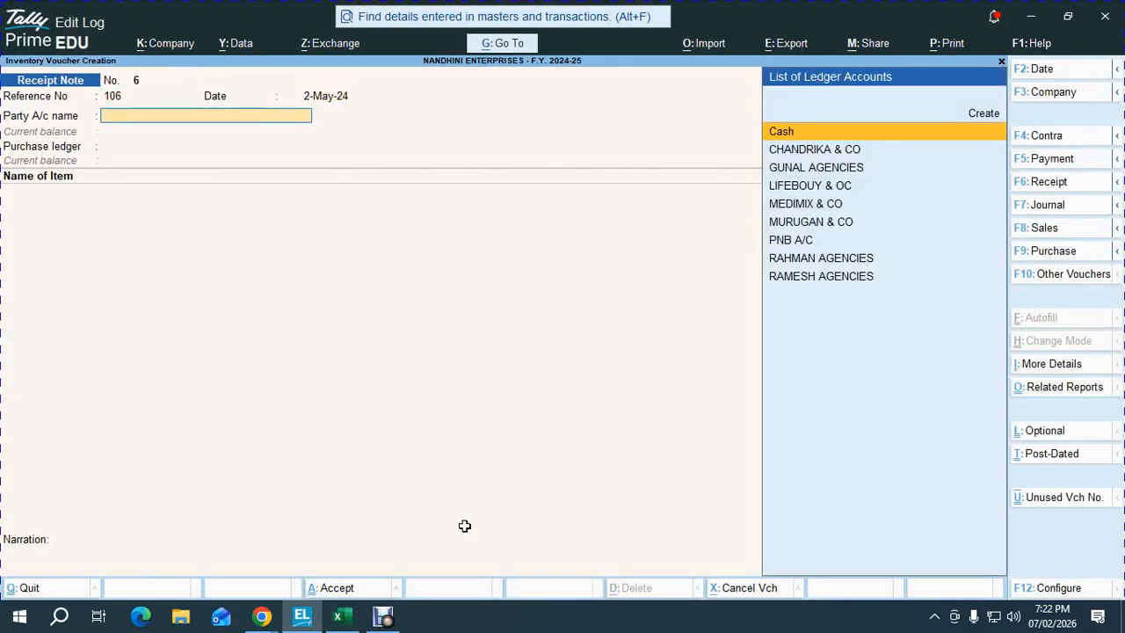
key("Down")
key("Return")
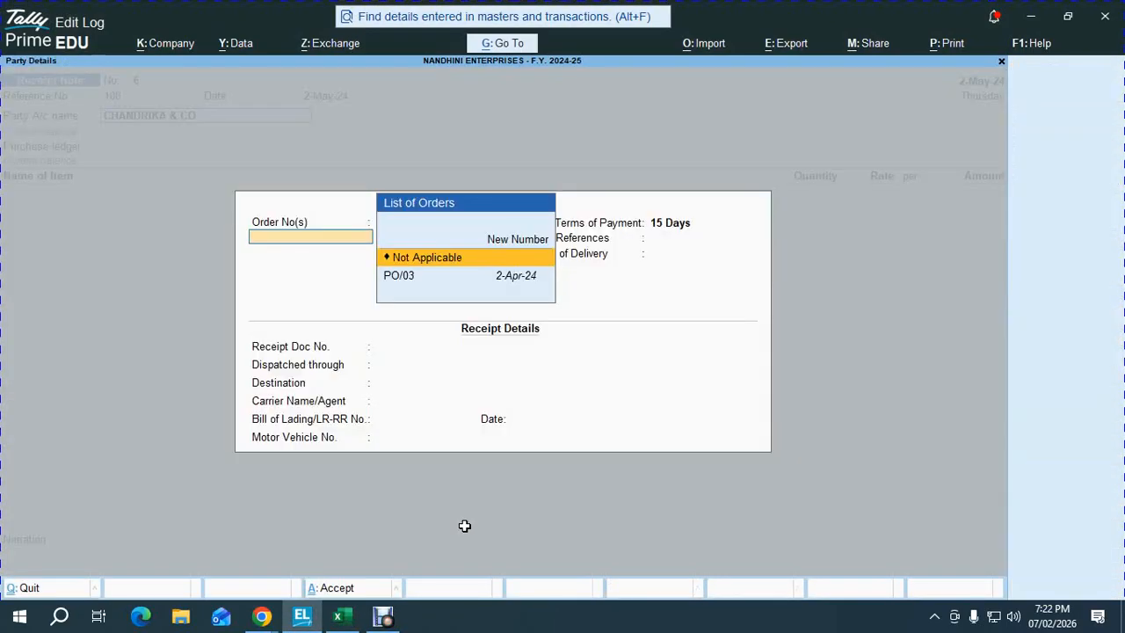
key("Down")
key("Return")
key("Return")
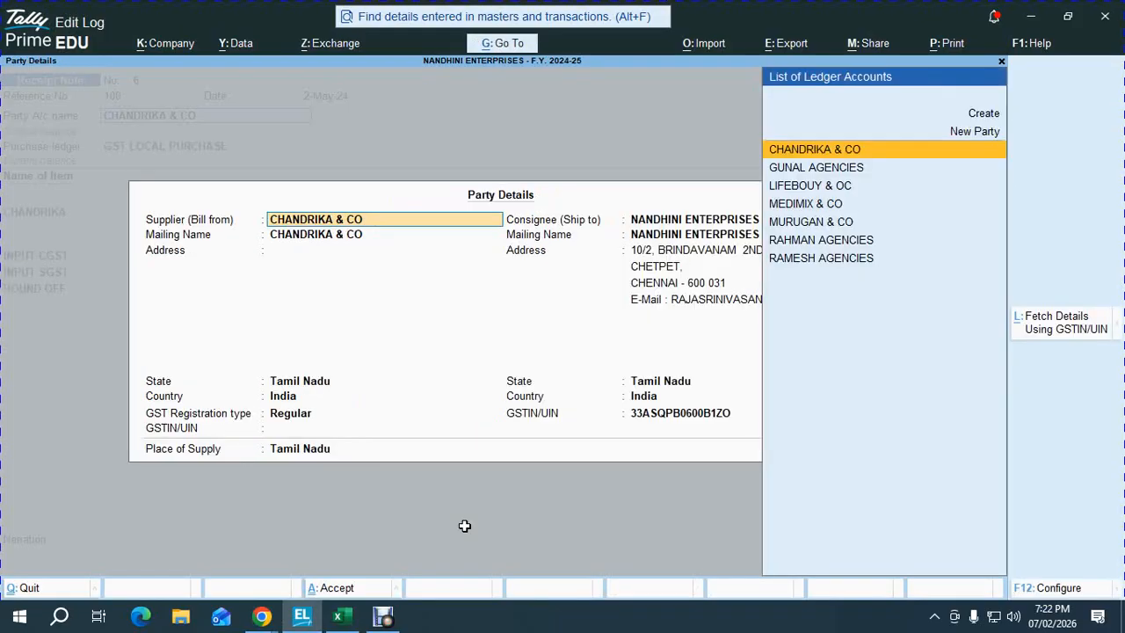
key("ctrl+a")
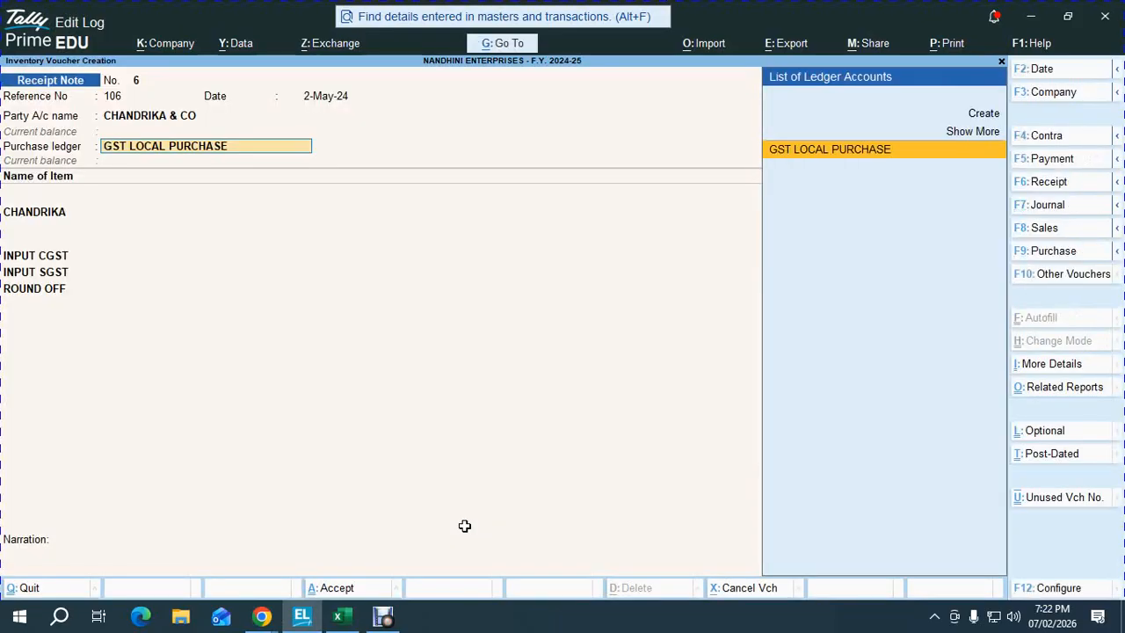
key("Return")
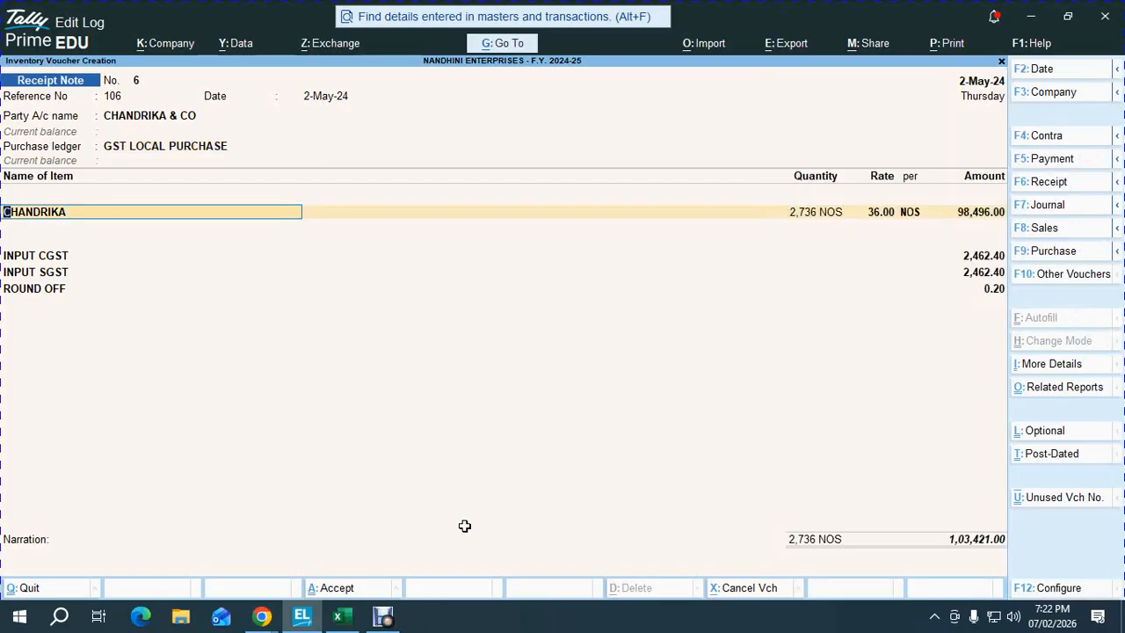
- Allocate 2,304 NOS of CHANDRIKA on tracking number 106, amounting to 82,944.00
key("Return")
key("Return")
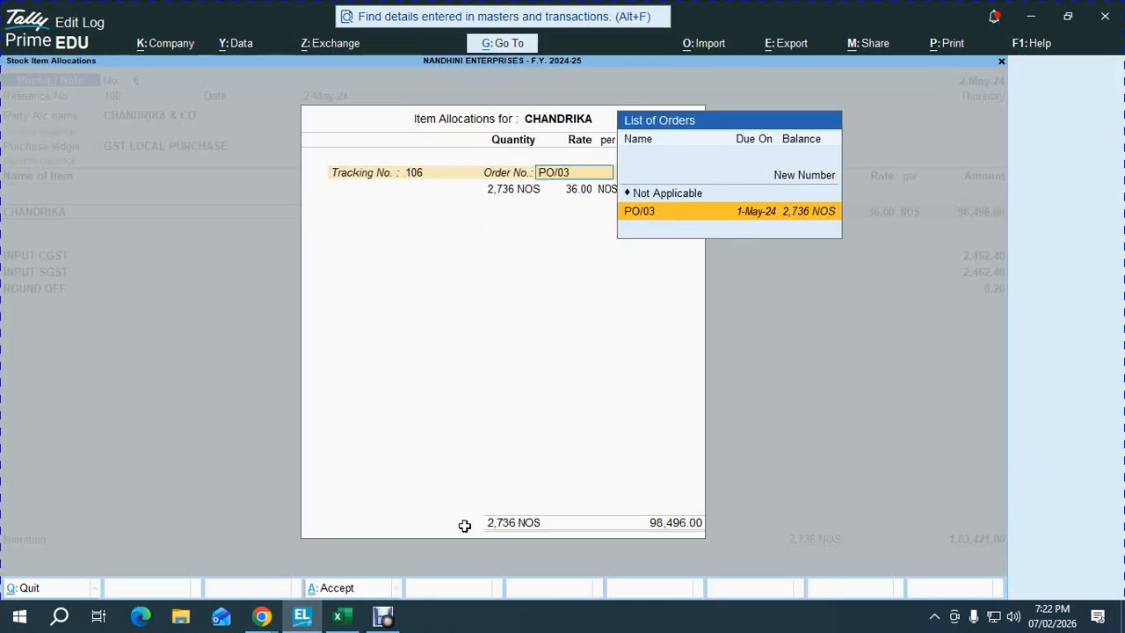
key("Return")
key("alt+Tab")
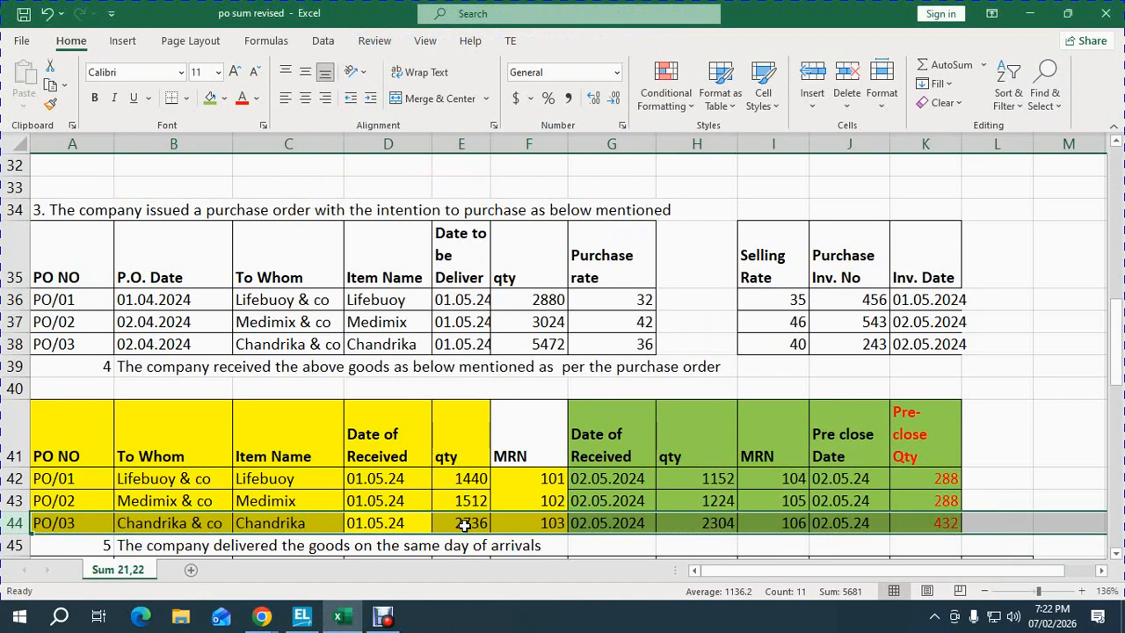
key("alt+Tab")
type("2,304")
key("Return")
key("Return")
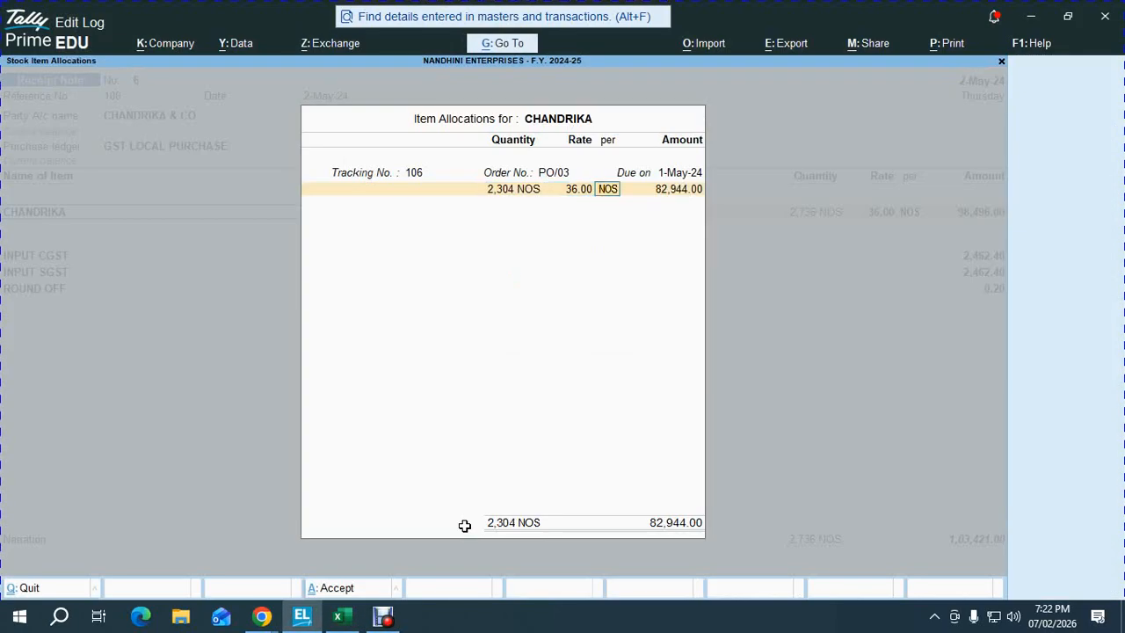
key("Return")
key("Return")
key("Return")
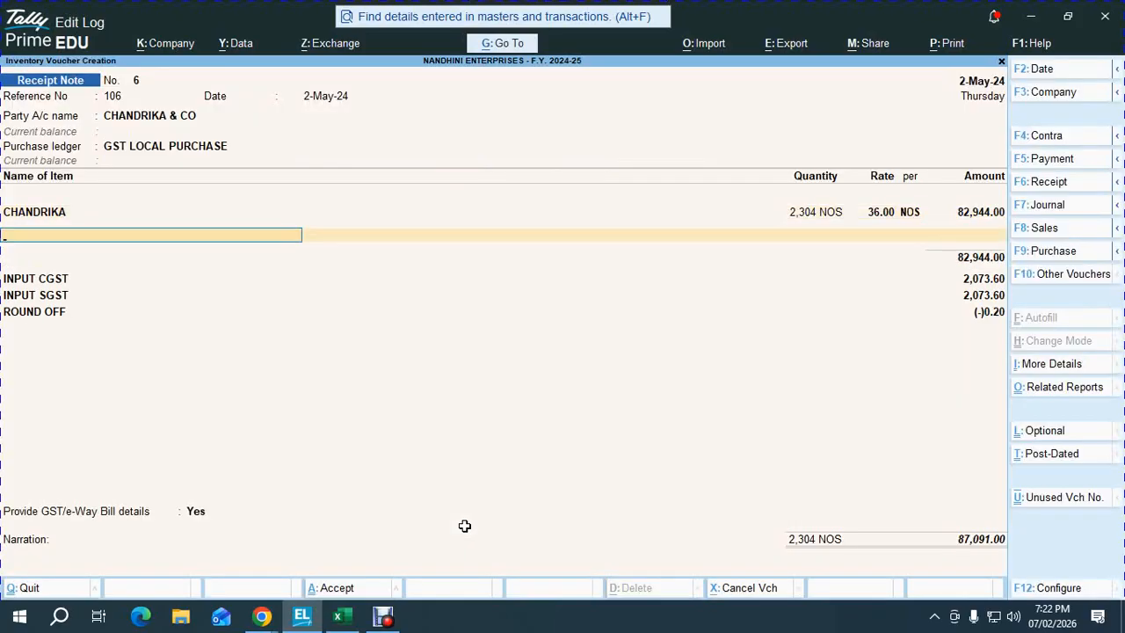
key("Return")
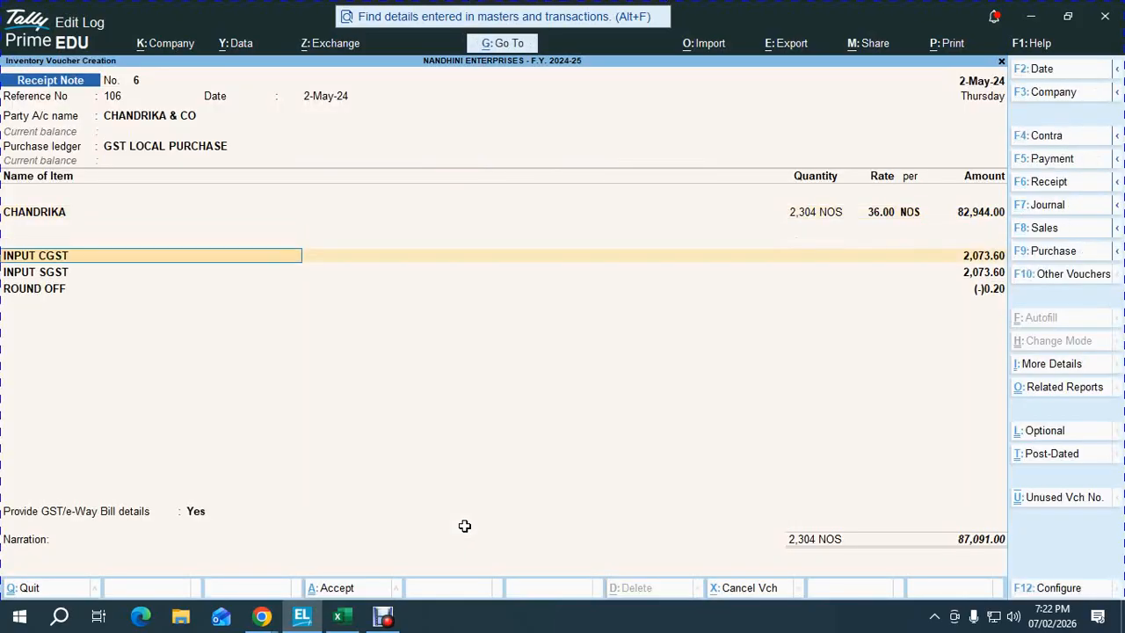
key("Return")
key("Return")
key("Return")
key("Return")
key("Return")
key("Return")
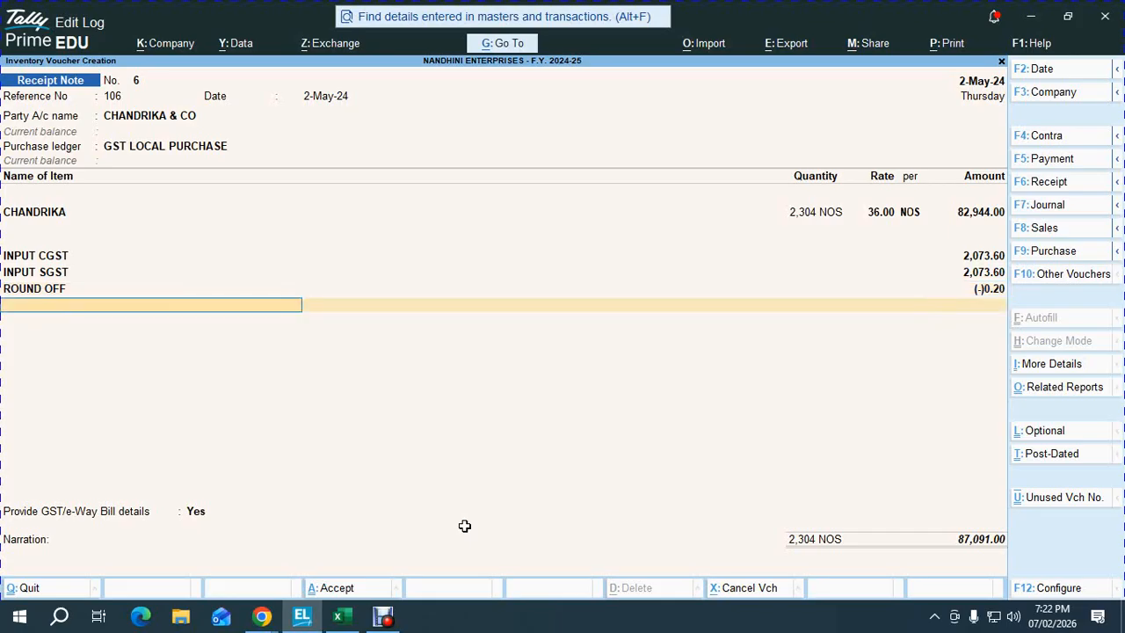
- Set GST/e-Way Bill details to No and accept receipt note 6
key("Return")
key("Down")
key("Return")
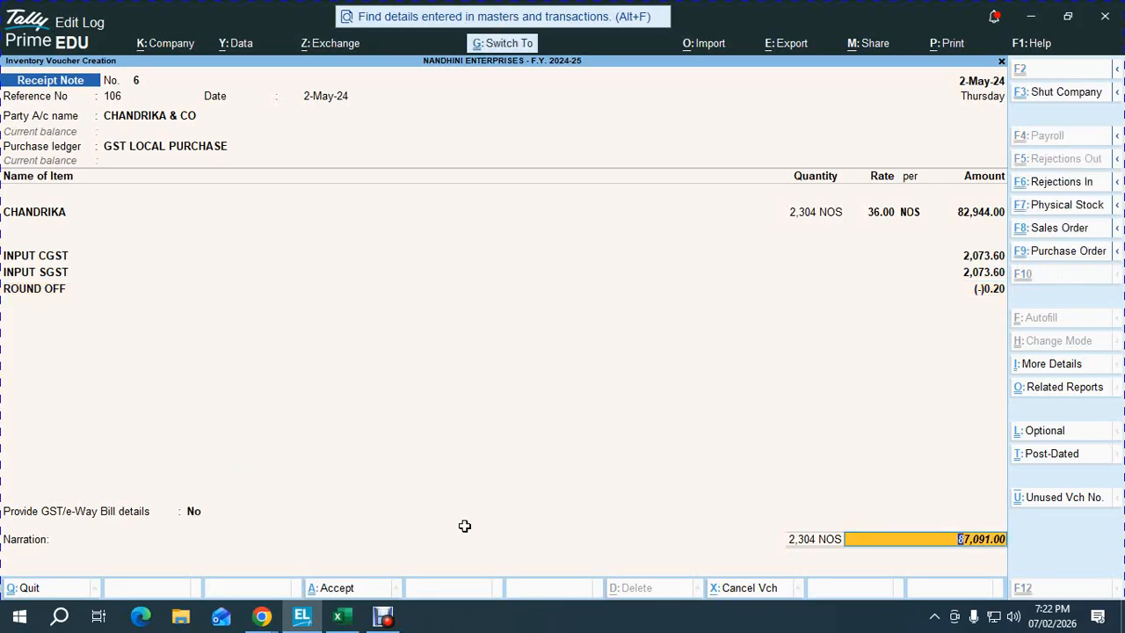
key("ctrl+a")
key("alt+Tab")
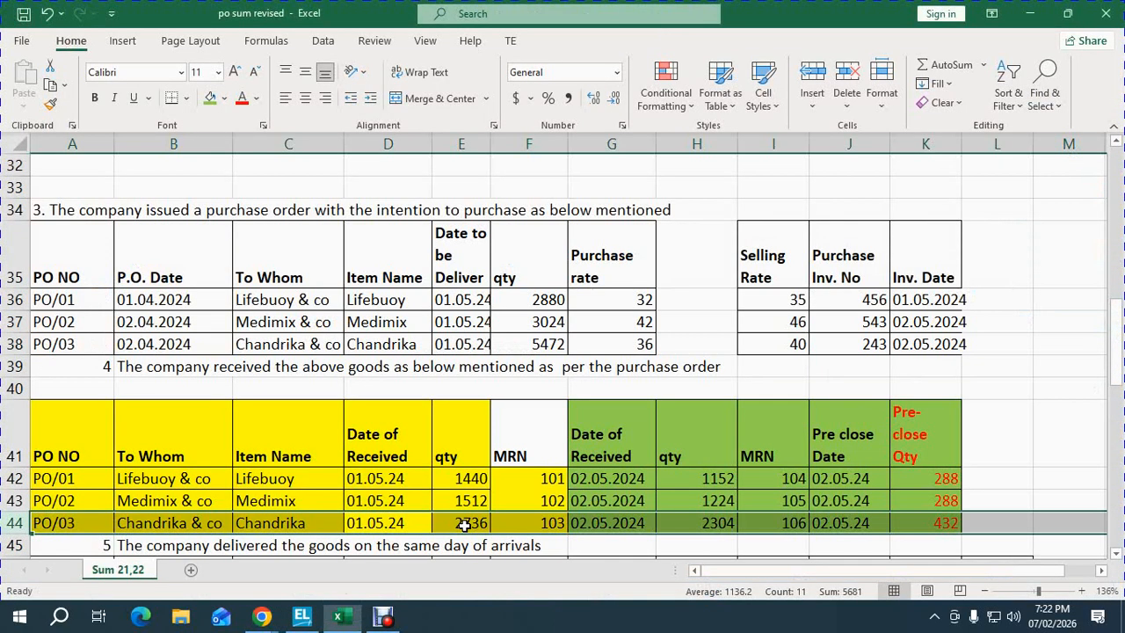
- Enter OK in cell D73 for step 13, Pass Material Receipt Note
key("Down")
key("Down")
key("Down")
key("Down")
key("Down")
key("Down")
key("Down")
key("Down")
key("Down")
key("Down")
key("Down")
key("Down")
key("Down")
key("Down")
key("Down")
key("Down")
key("Down")
key("Down")
key("Down")
key("Down")
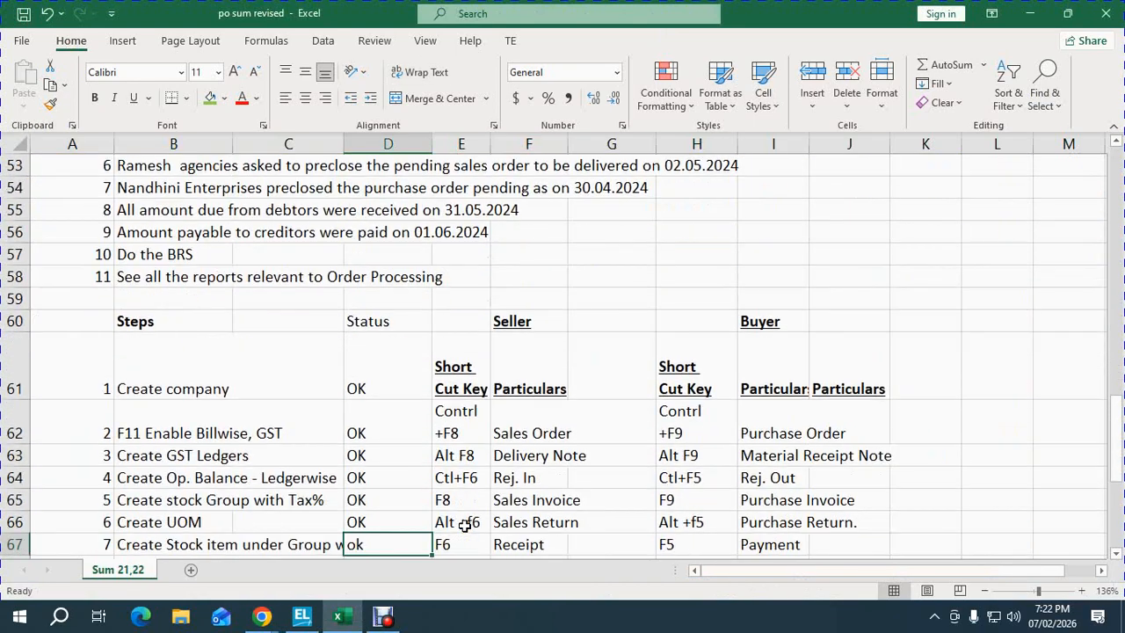
key("Down")
key("Down")
key("Down")
key("Down")
key("Down")
key("Down")
key("Up")
key("Down")
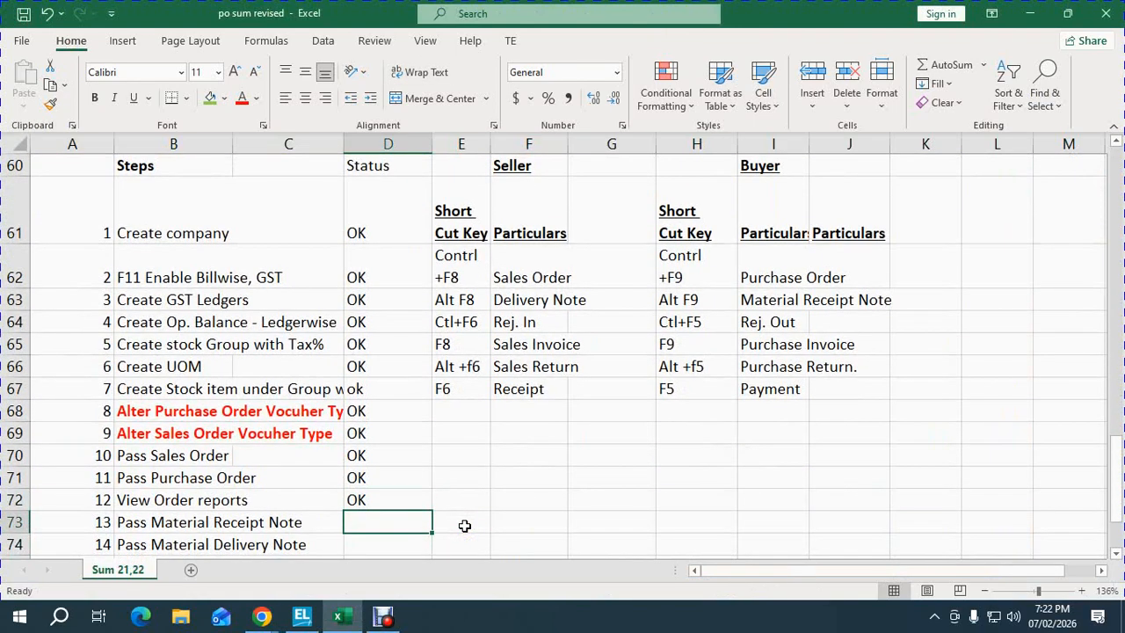
type("OK")
key("Return")
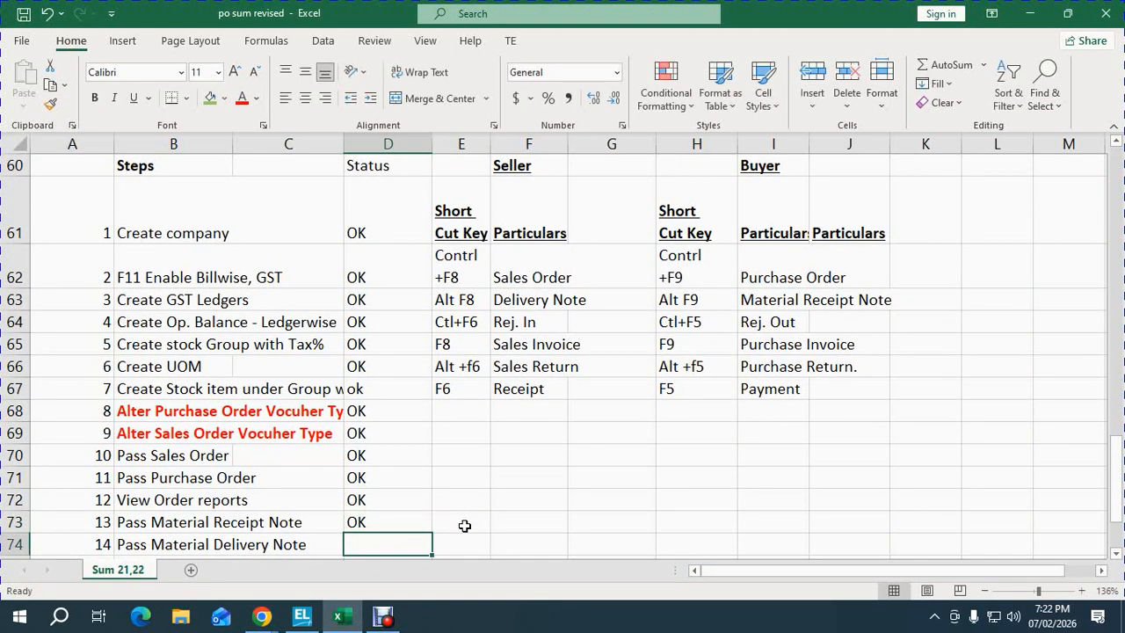
- Clear the premature OK from the delivery note step, then bring up Google Meet
type("OK")
key("Return")
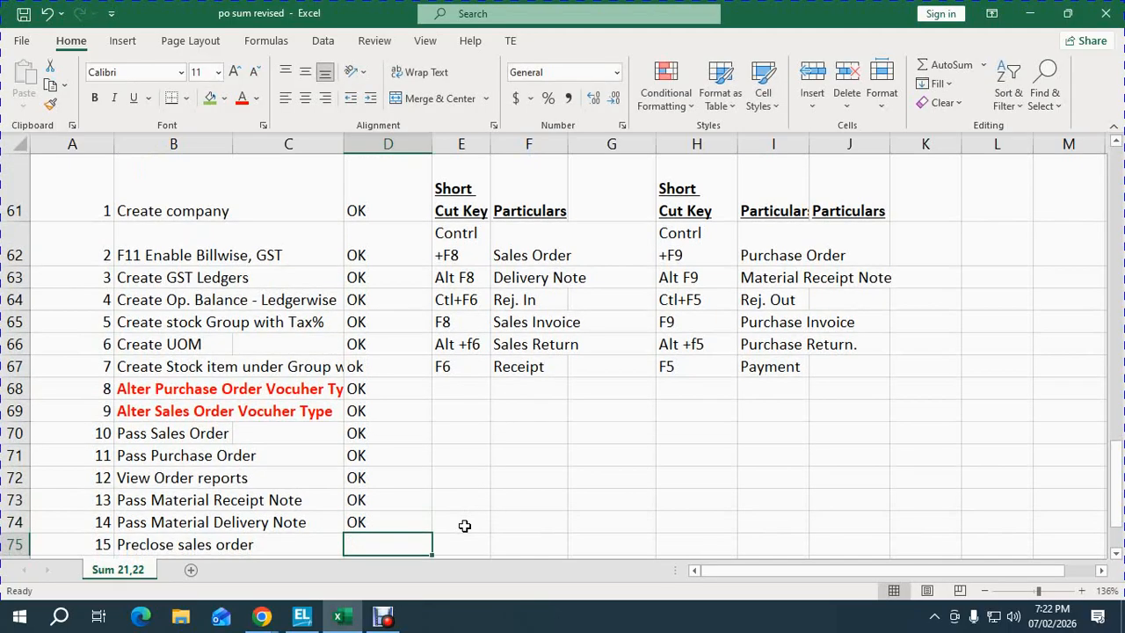
key("Up")
key("Up")
key("Down")
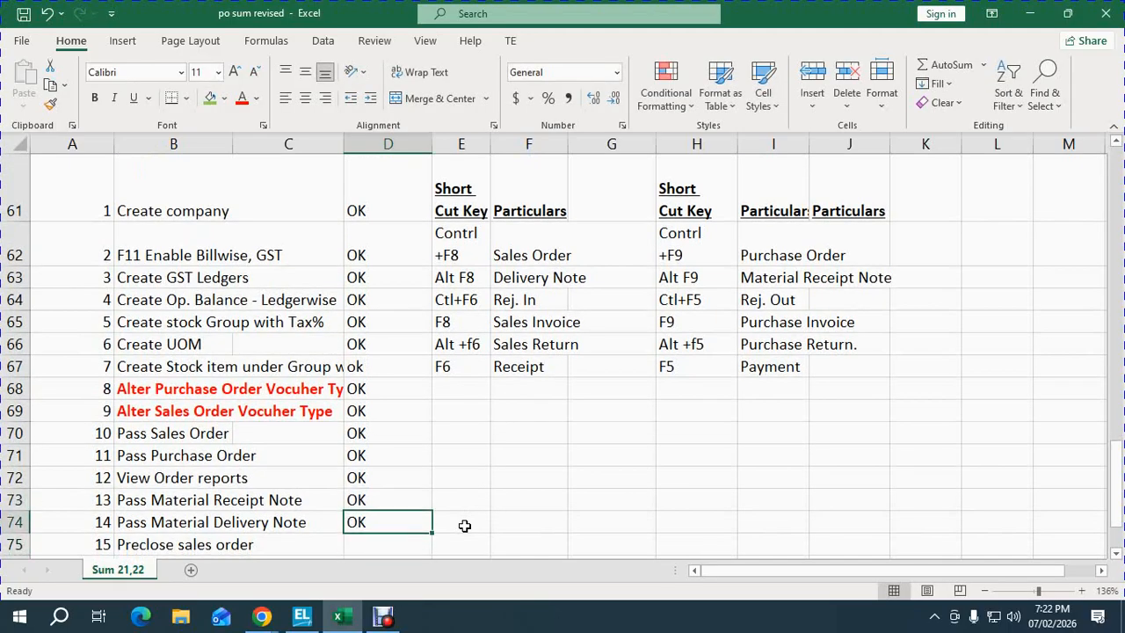
key("Delete")
key("Up")
key("Down")
key("Left")
key("Left")
key("Left")
key("Right")
key("Right")
key("Right")
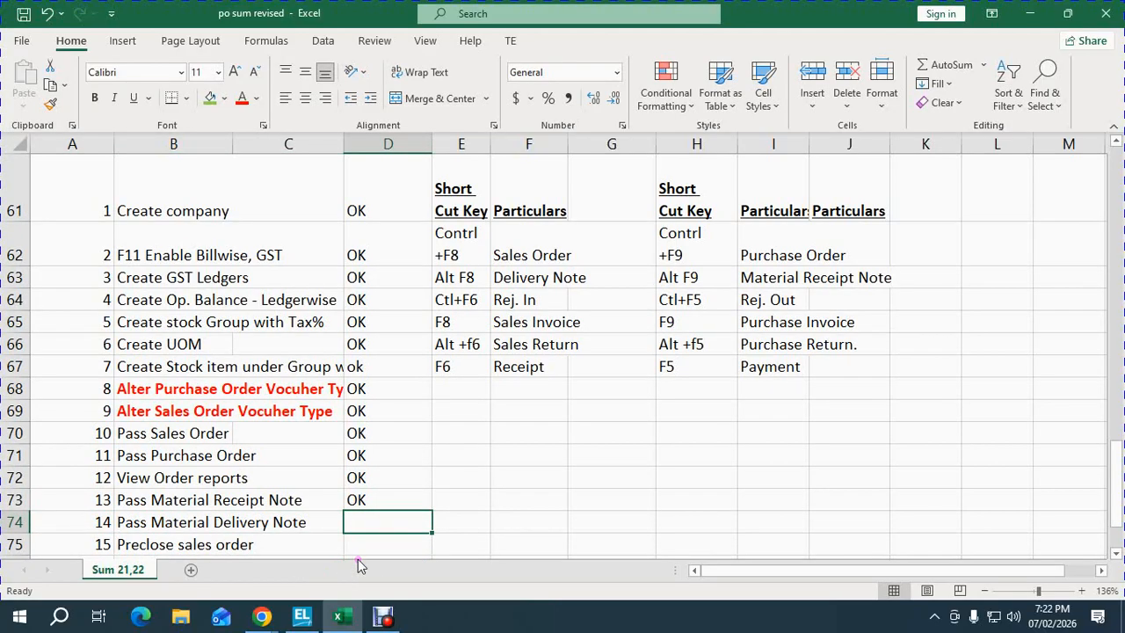
key("Down")
key("Down")
key("Down")
key("Down")
key("Down")
key("Down")
key("Down")
key("Down")
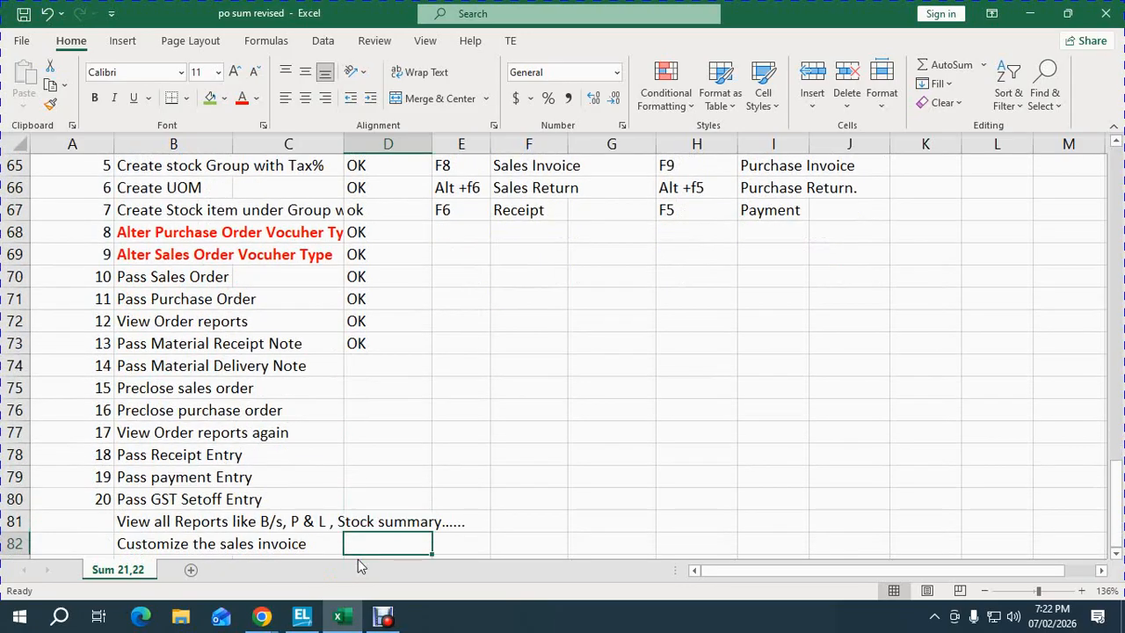
key("Up")
key("Up")
key("Up")
key("Up")
key("Up")
key("Up")
key("Up")
key("Up")
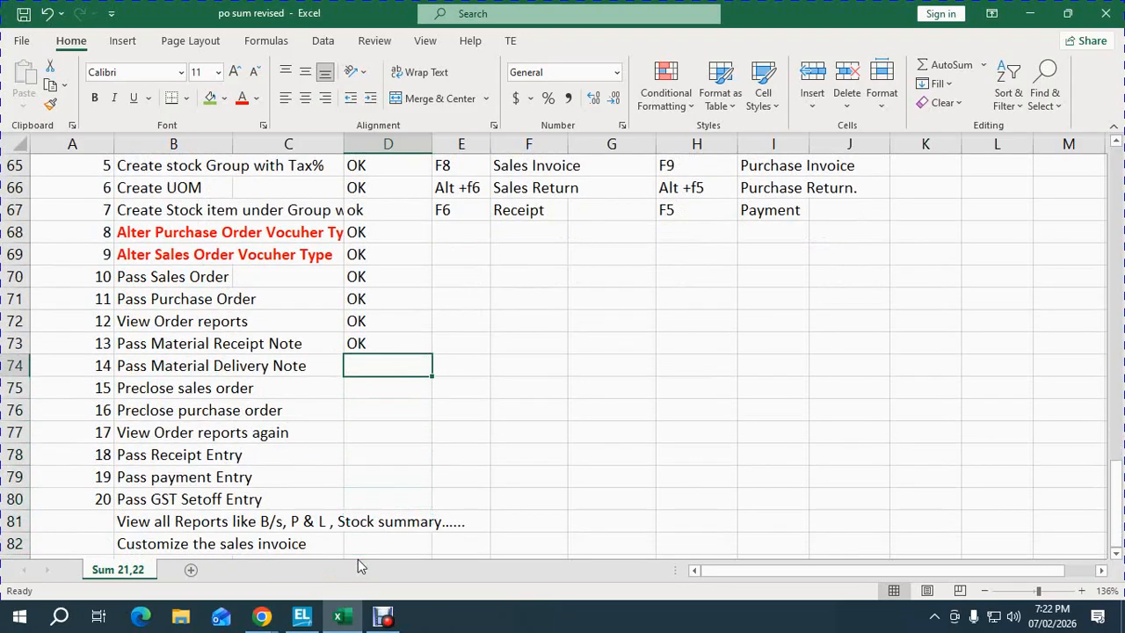
mouse_move(262, 618)
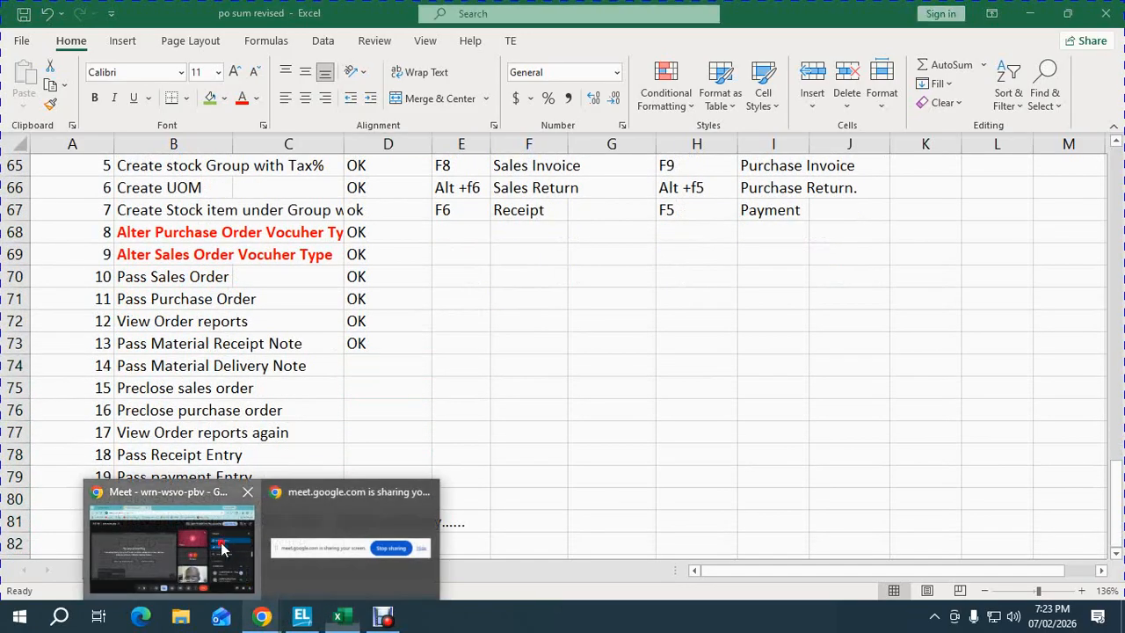
left_click(221, 549)
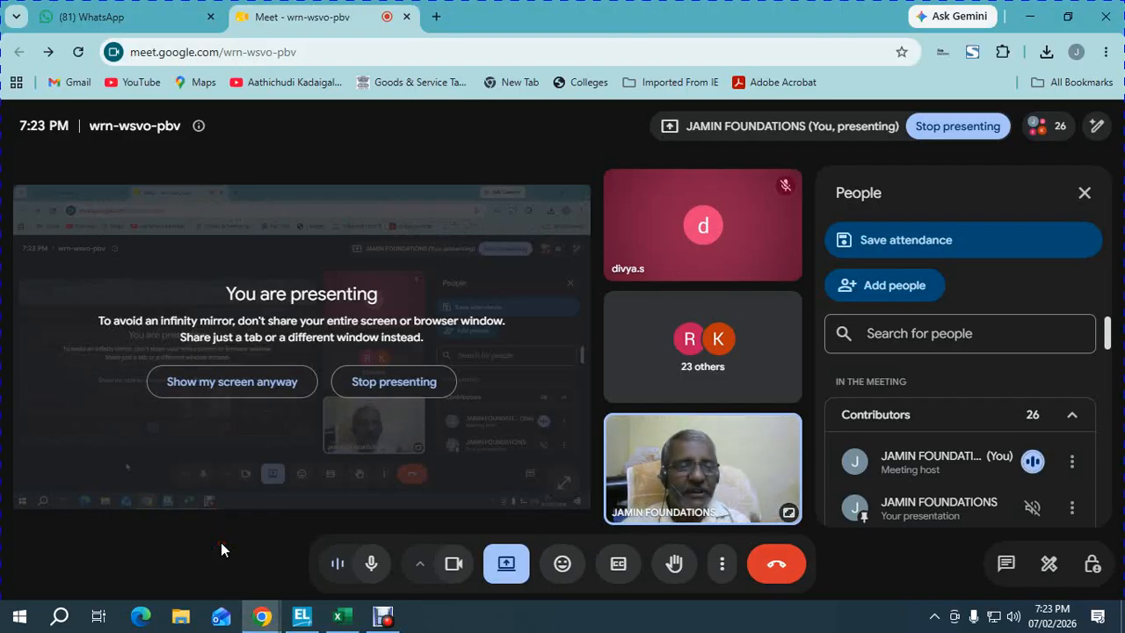